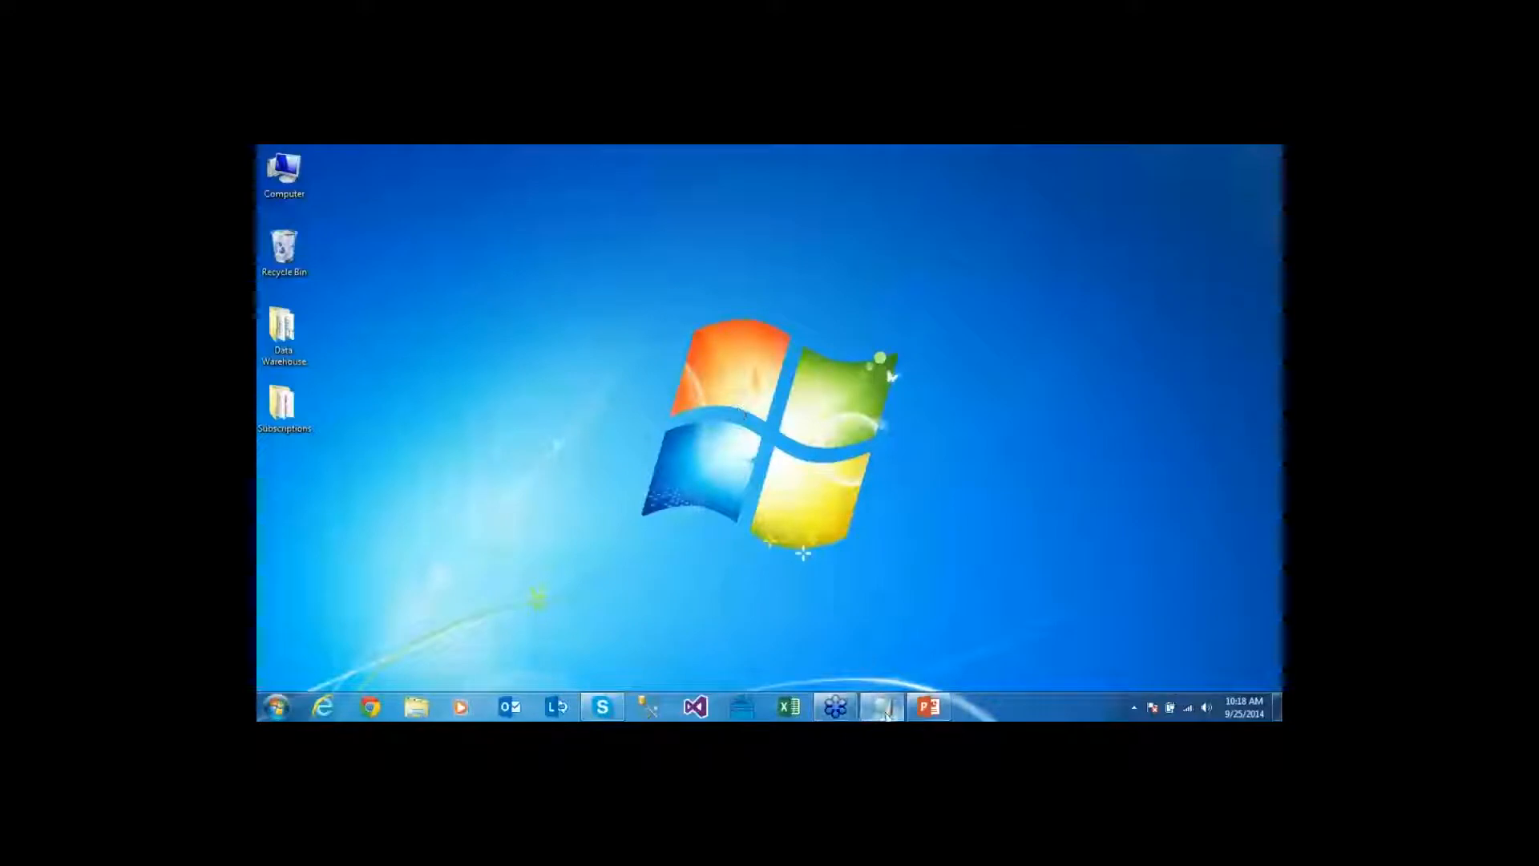
mouse_move(886, 711)
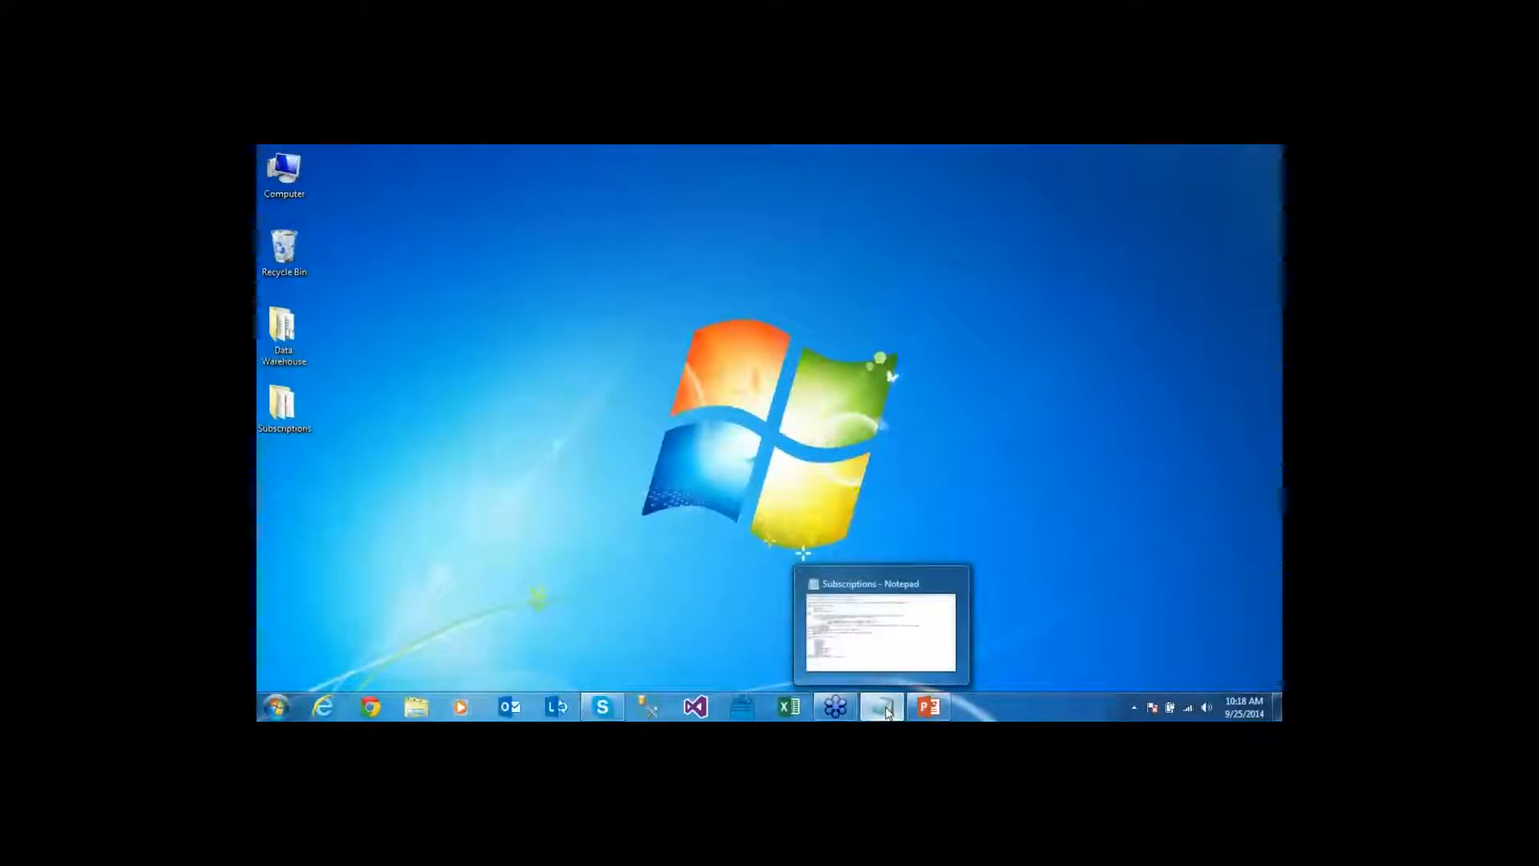
click(886, 711)
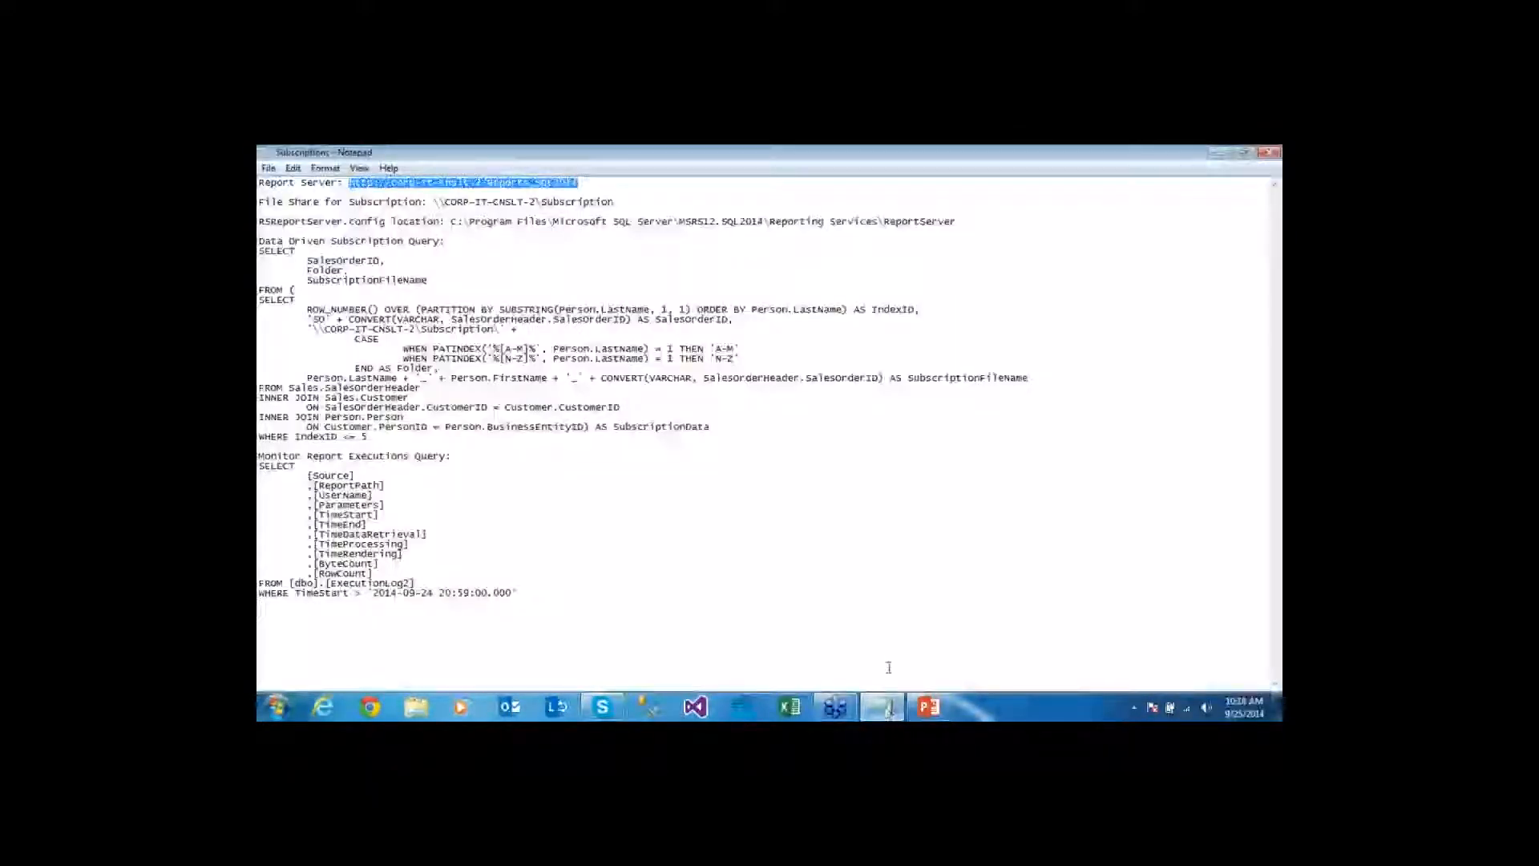
mouse_move(892, 710)
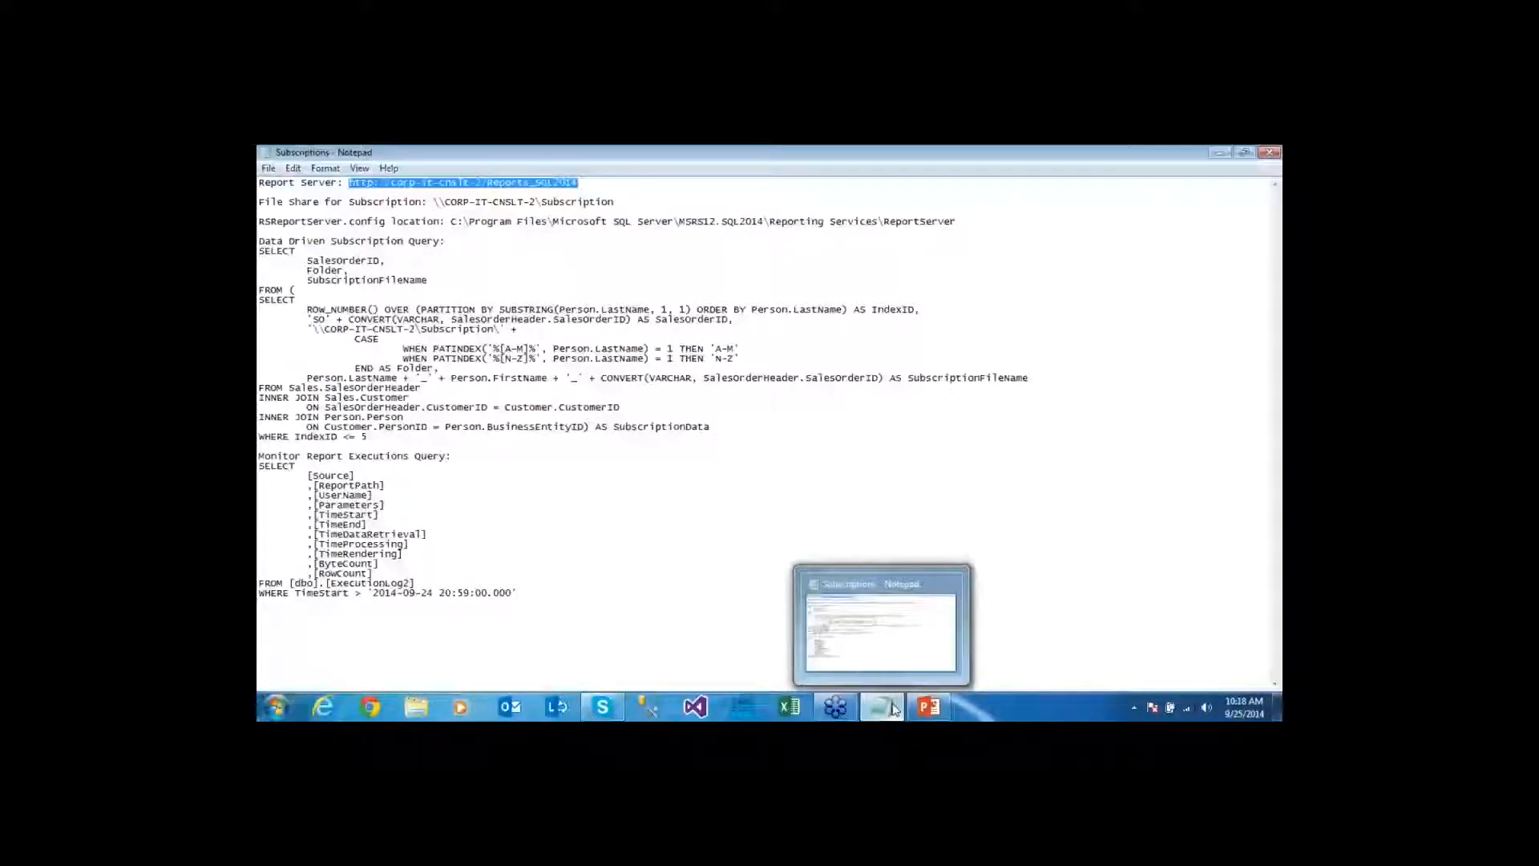
click(893, 709)
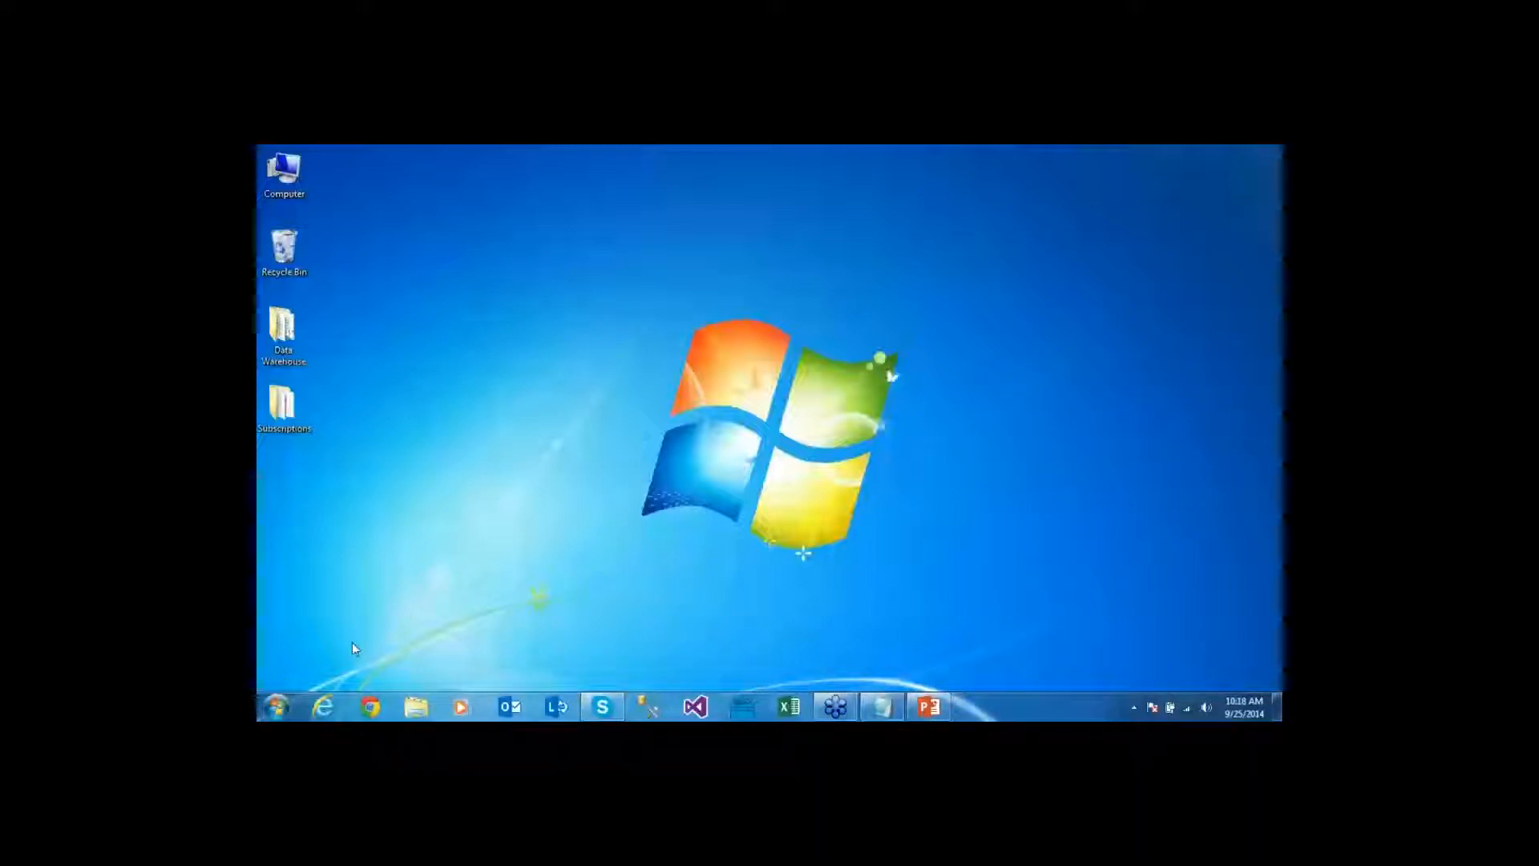
click(325, 714)
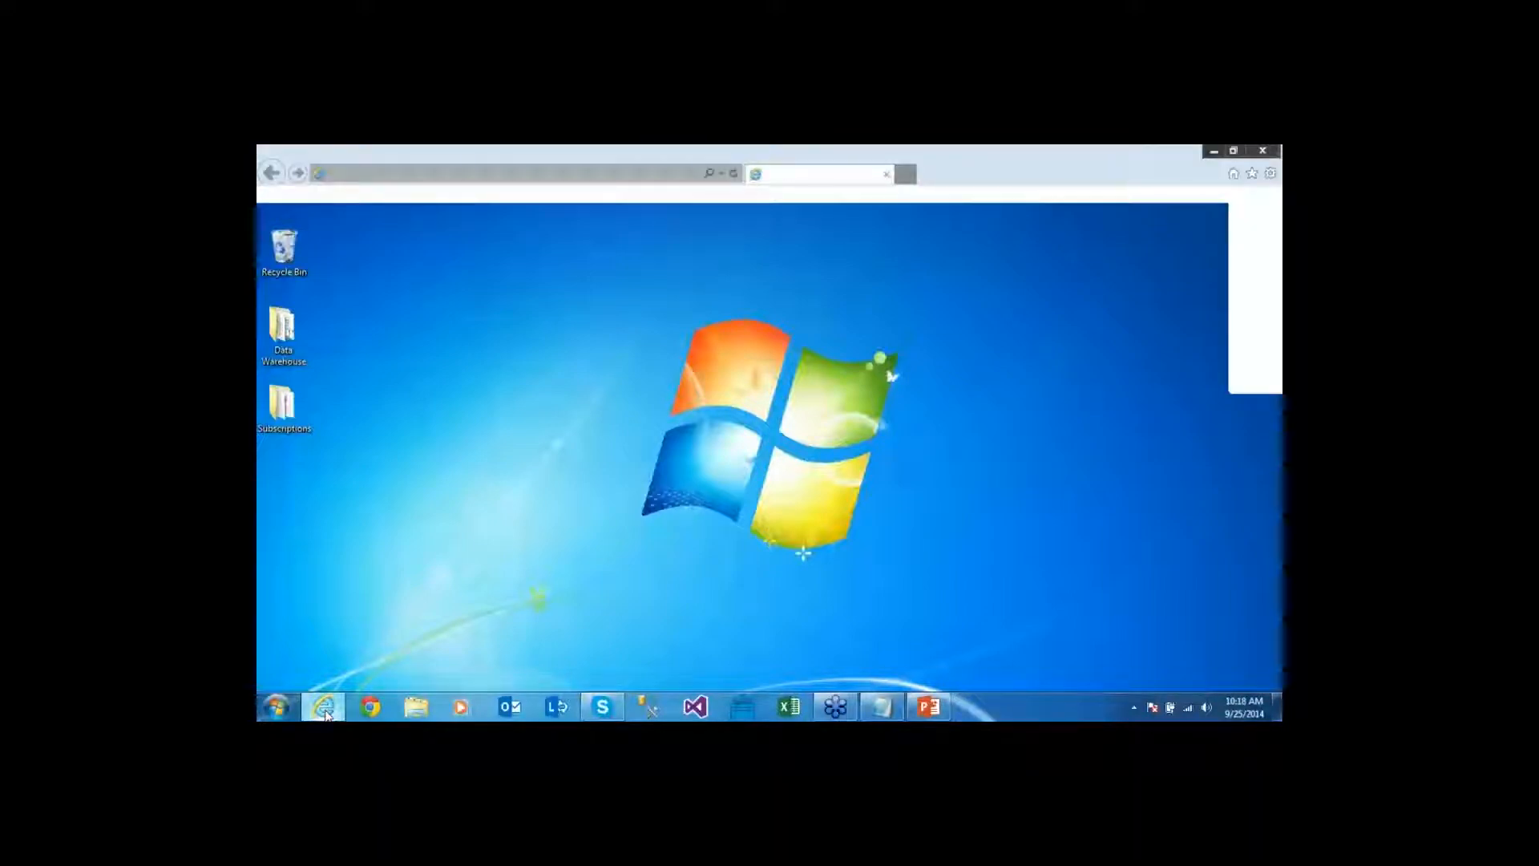
text(http://corp-it-cnslt-2/Reports_SQL2014)
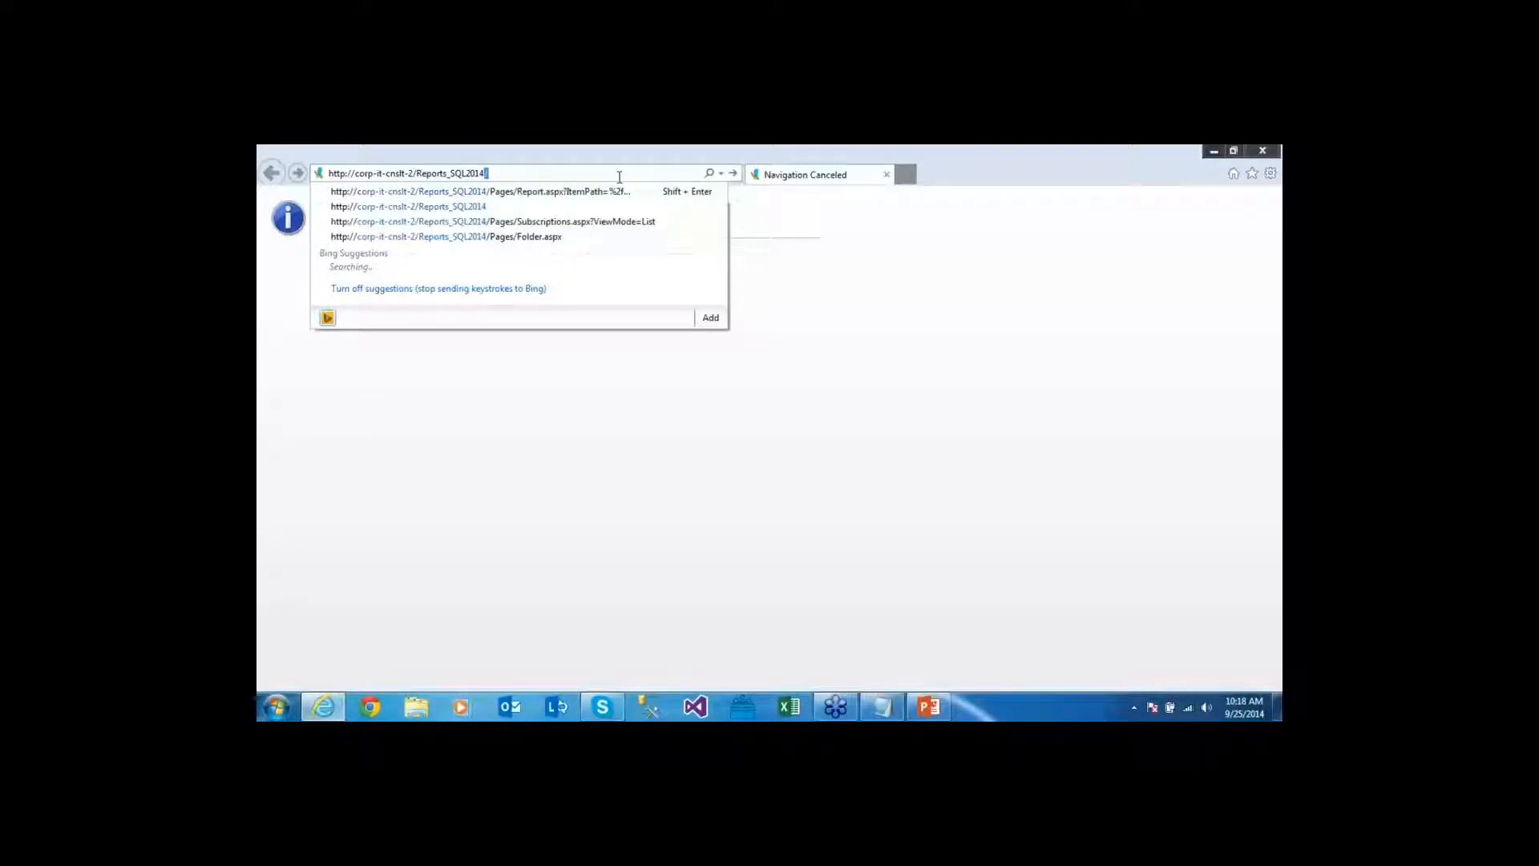
key(Return)
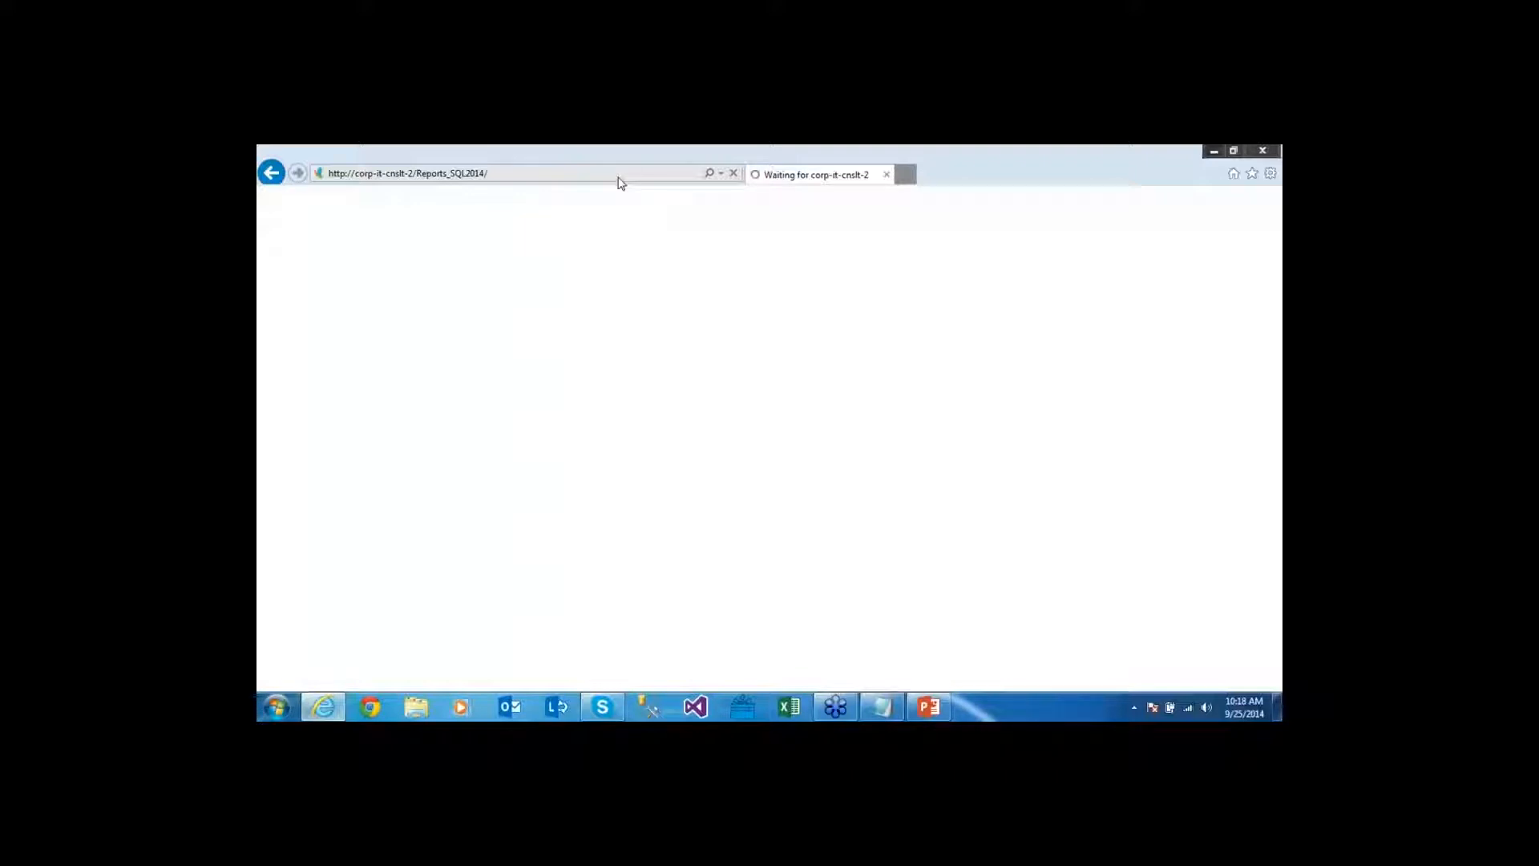
right_click(323, 712)
right_click(336, 638)
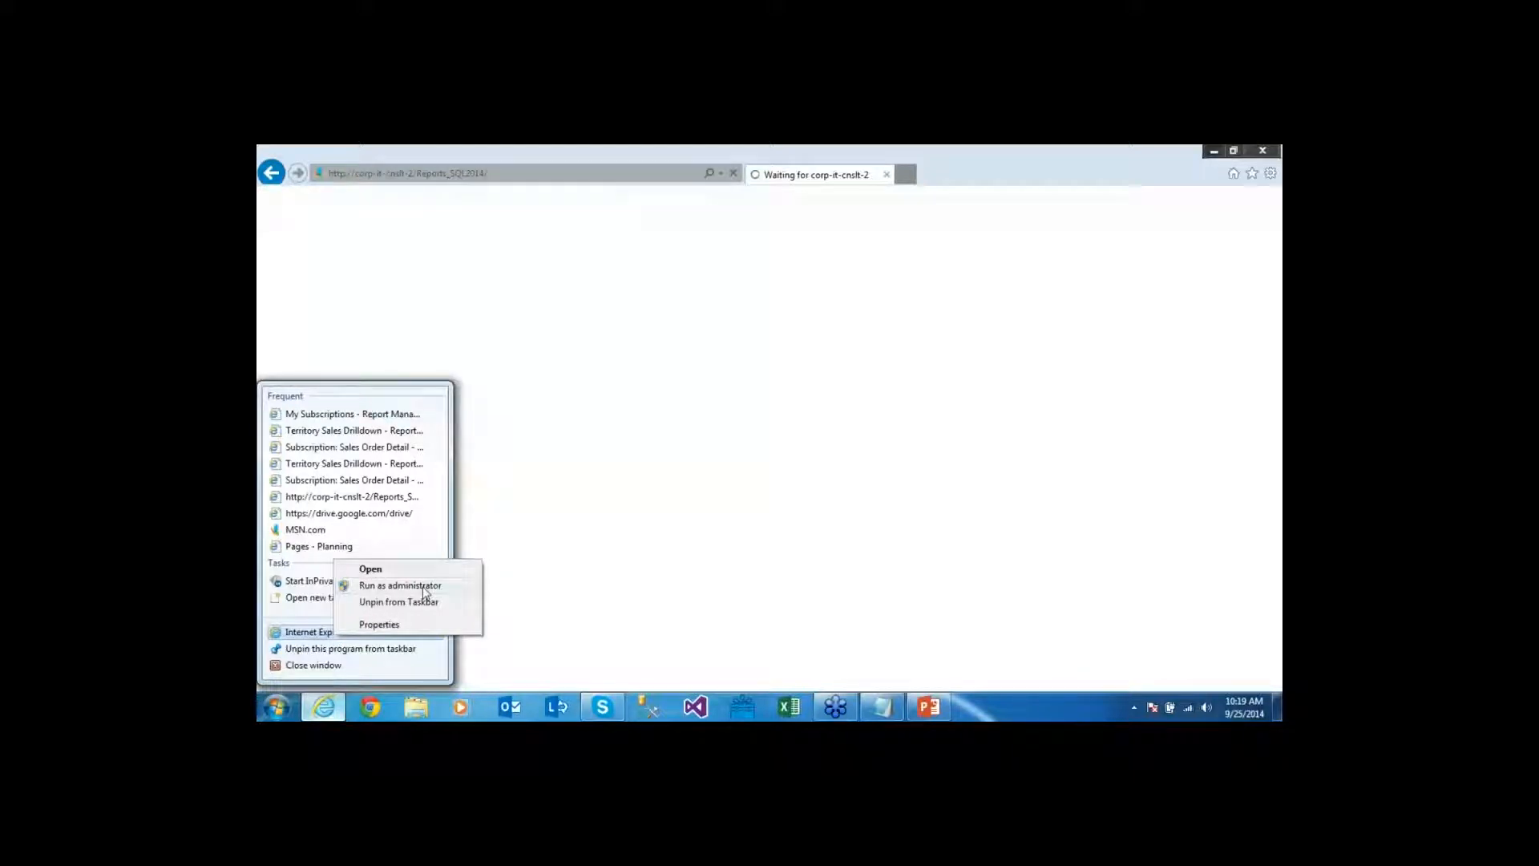
Dismiss the jump list and highlight the UAC wording in the permissions error message
key(Escape)
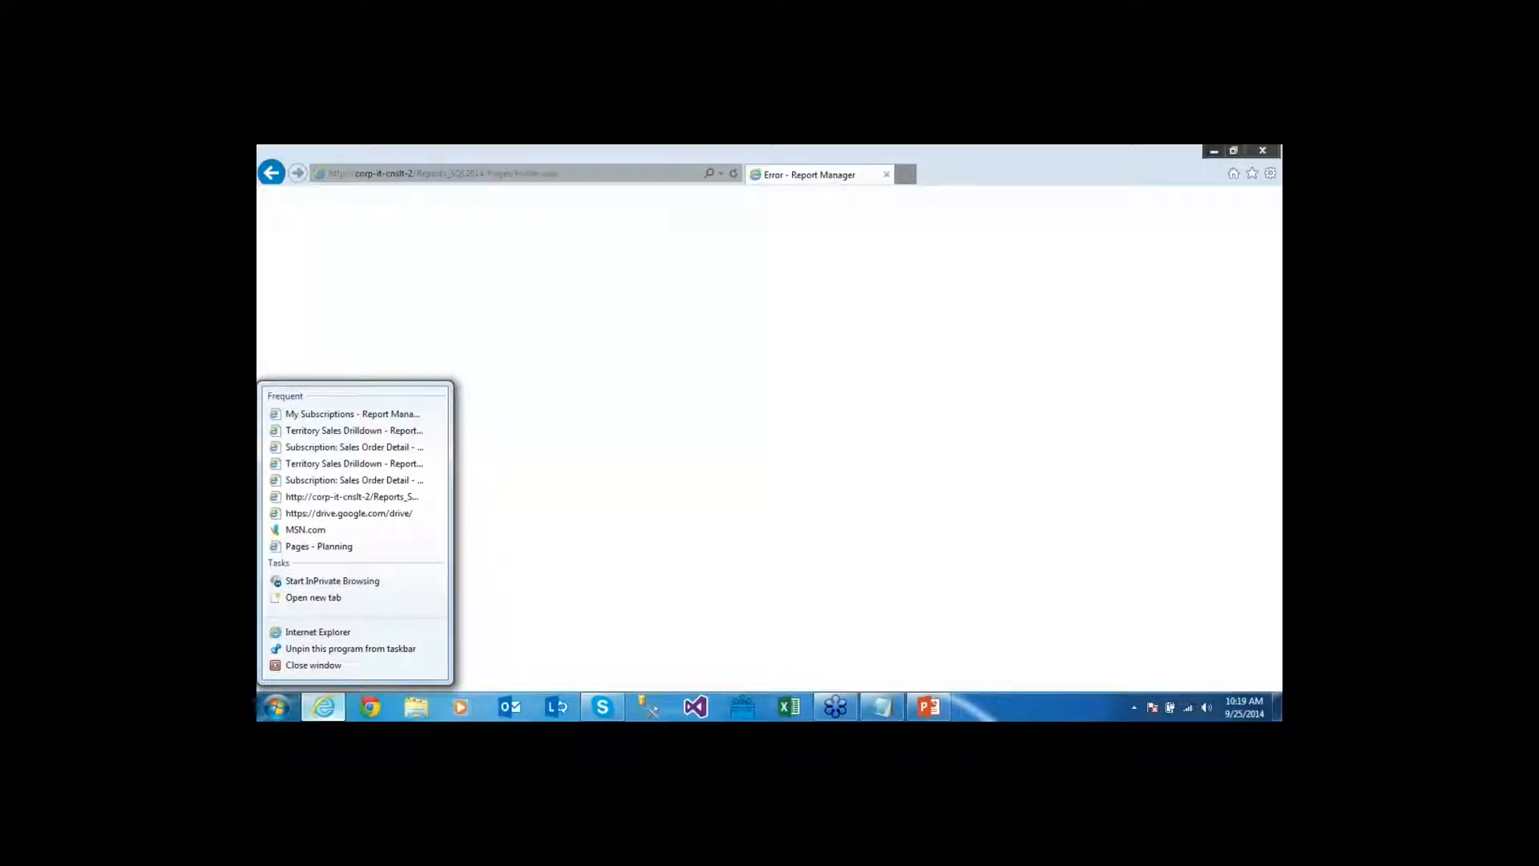
click(305, 529)
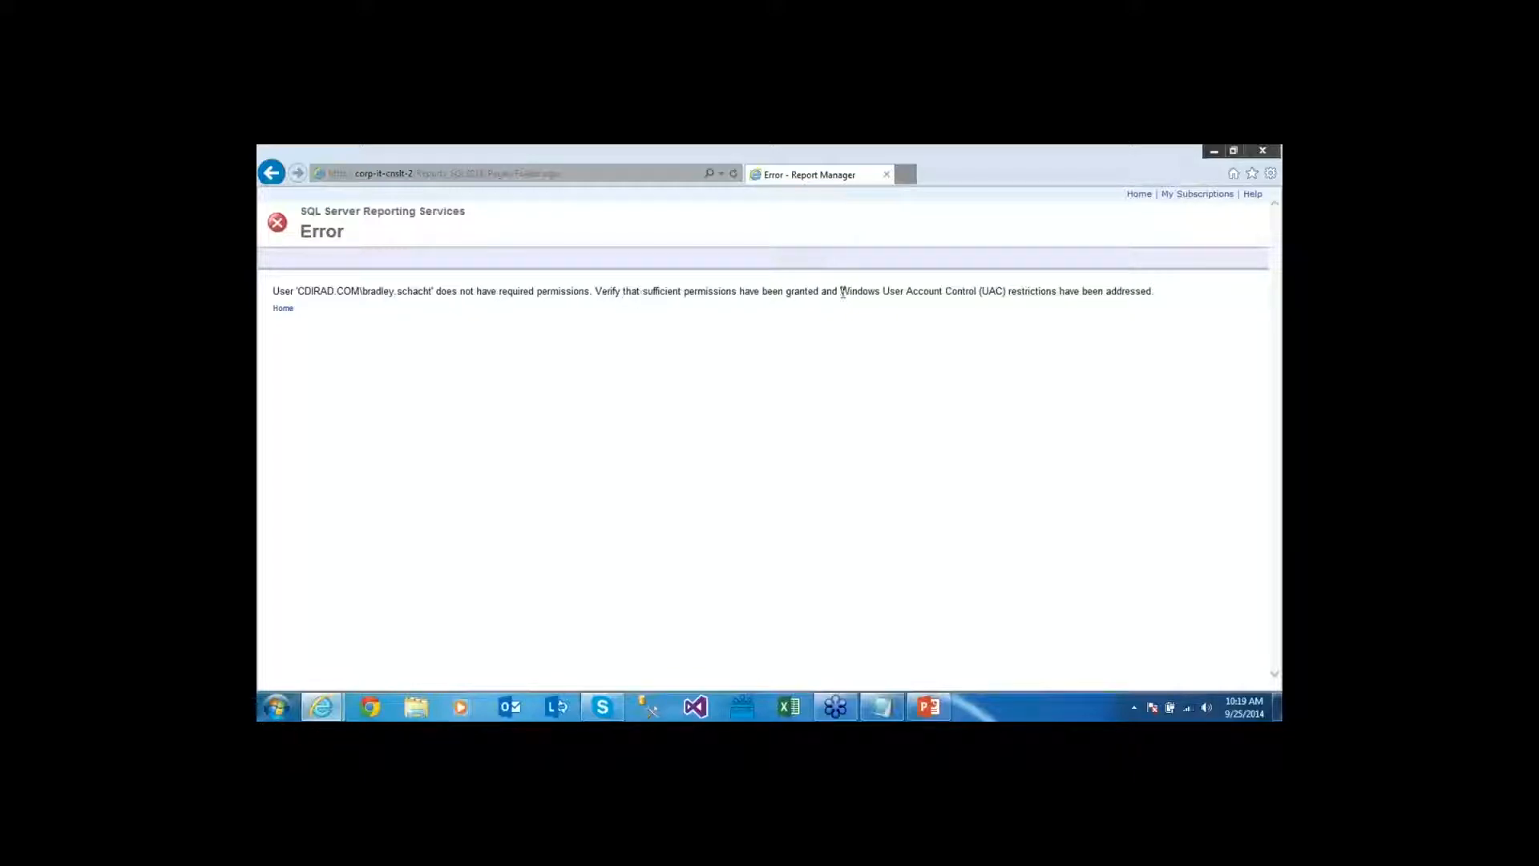
drag(840, 291, 1007, 292)
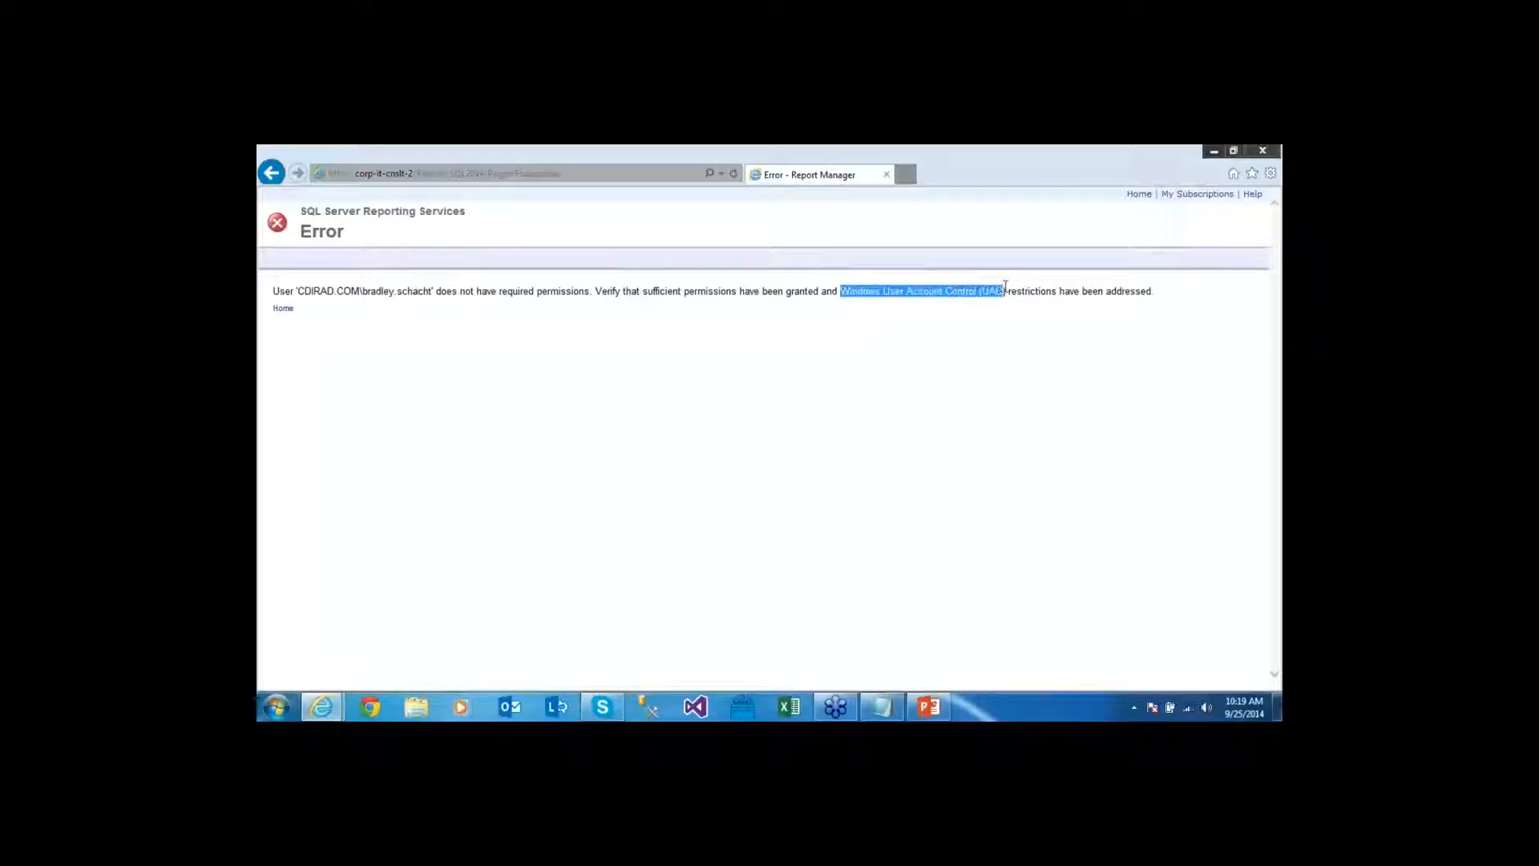
click(884, 406)
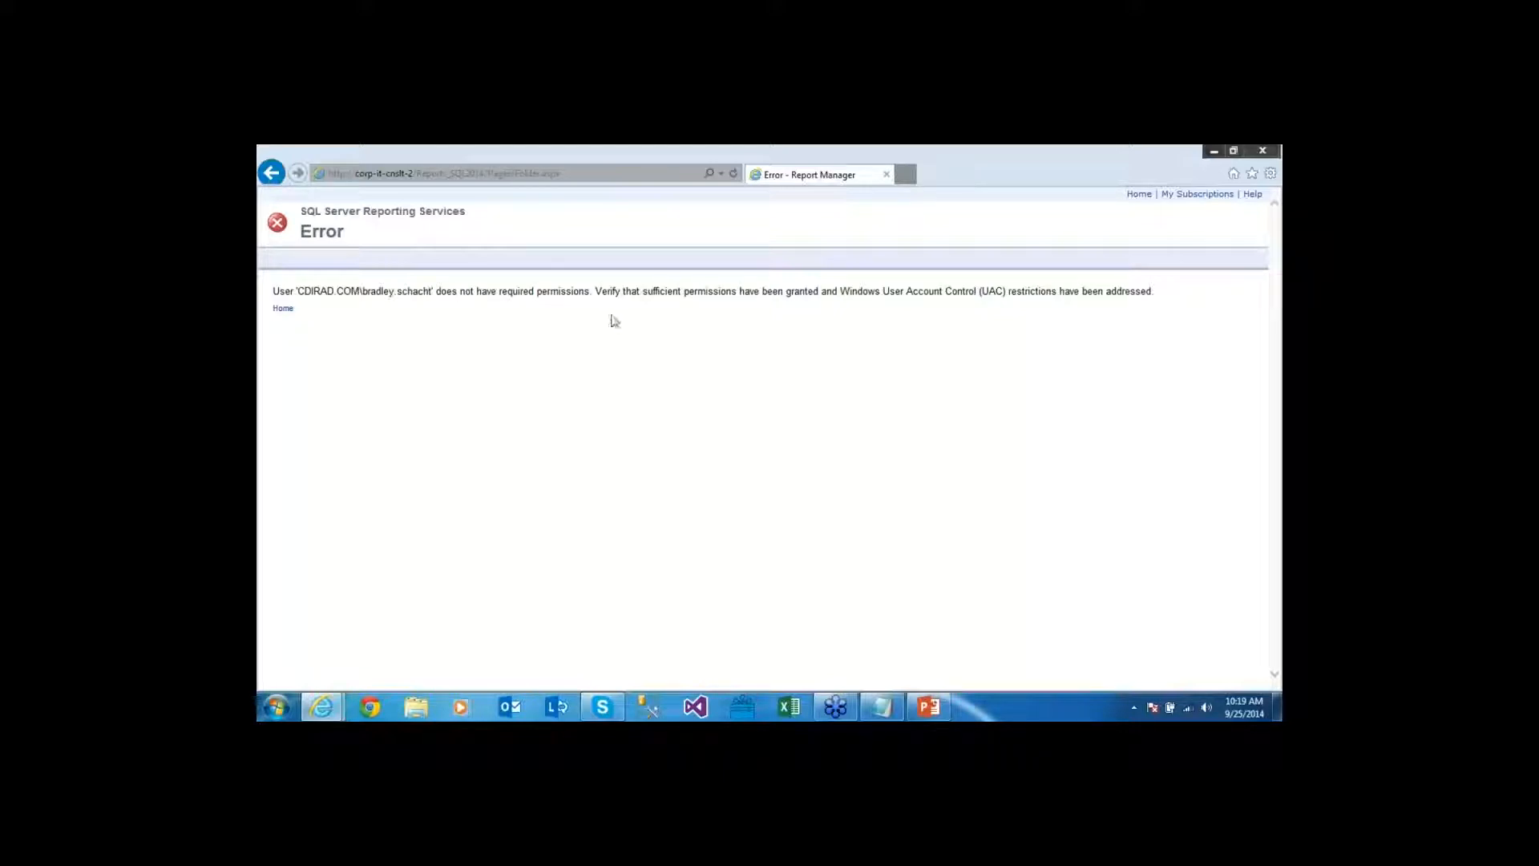
Close the error tab, open the Data Sources folder, and launch SQL Server Management Studio
click(887, 175)
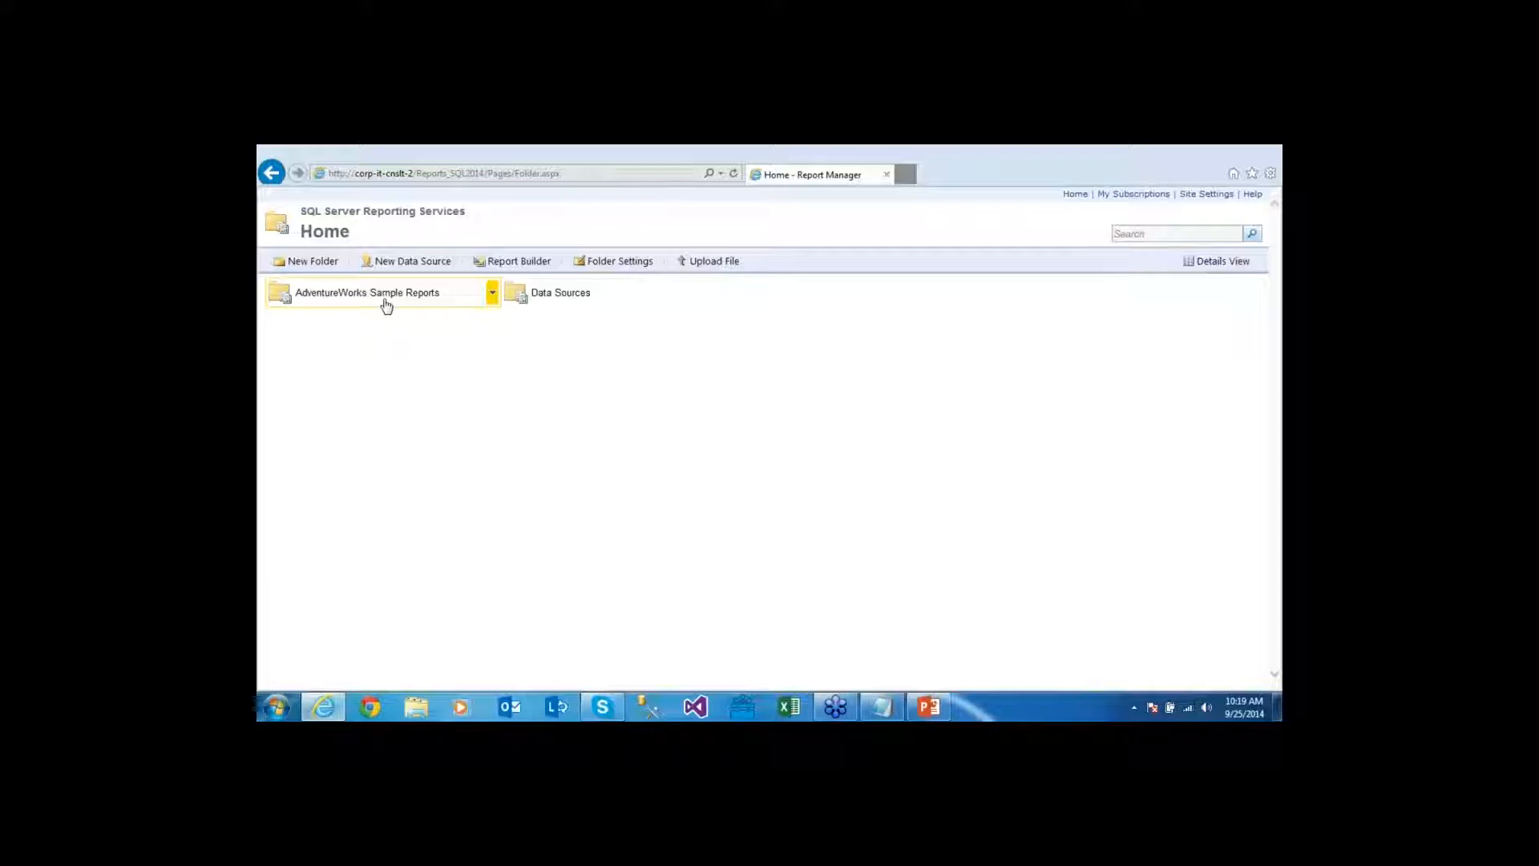
click(559, 294)
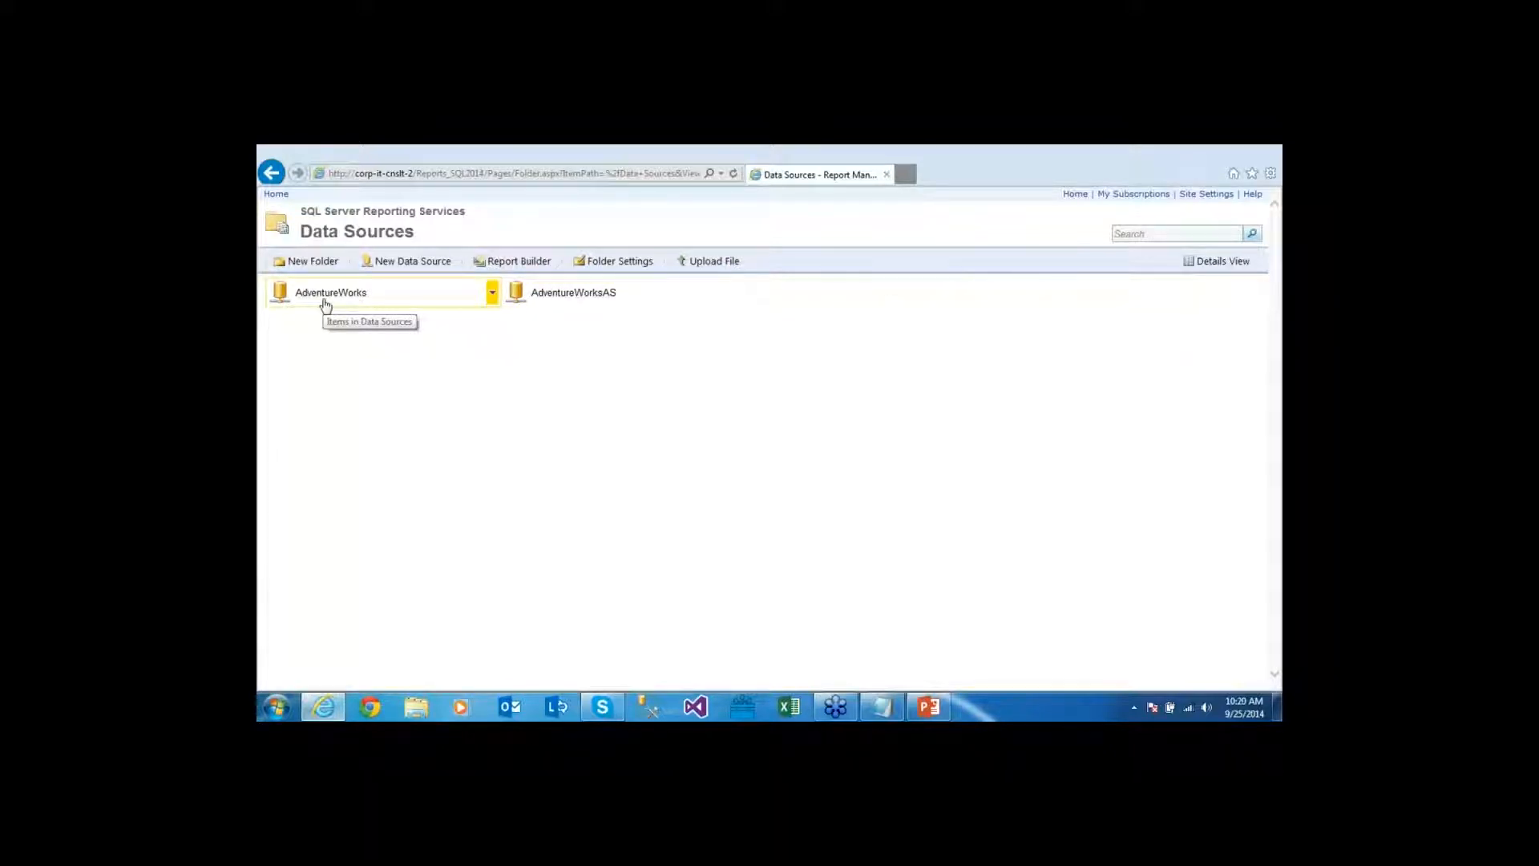
click(655, 709)
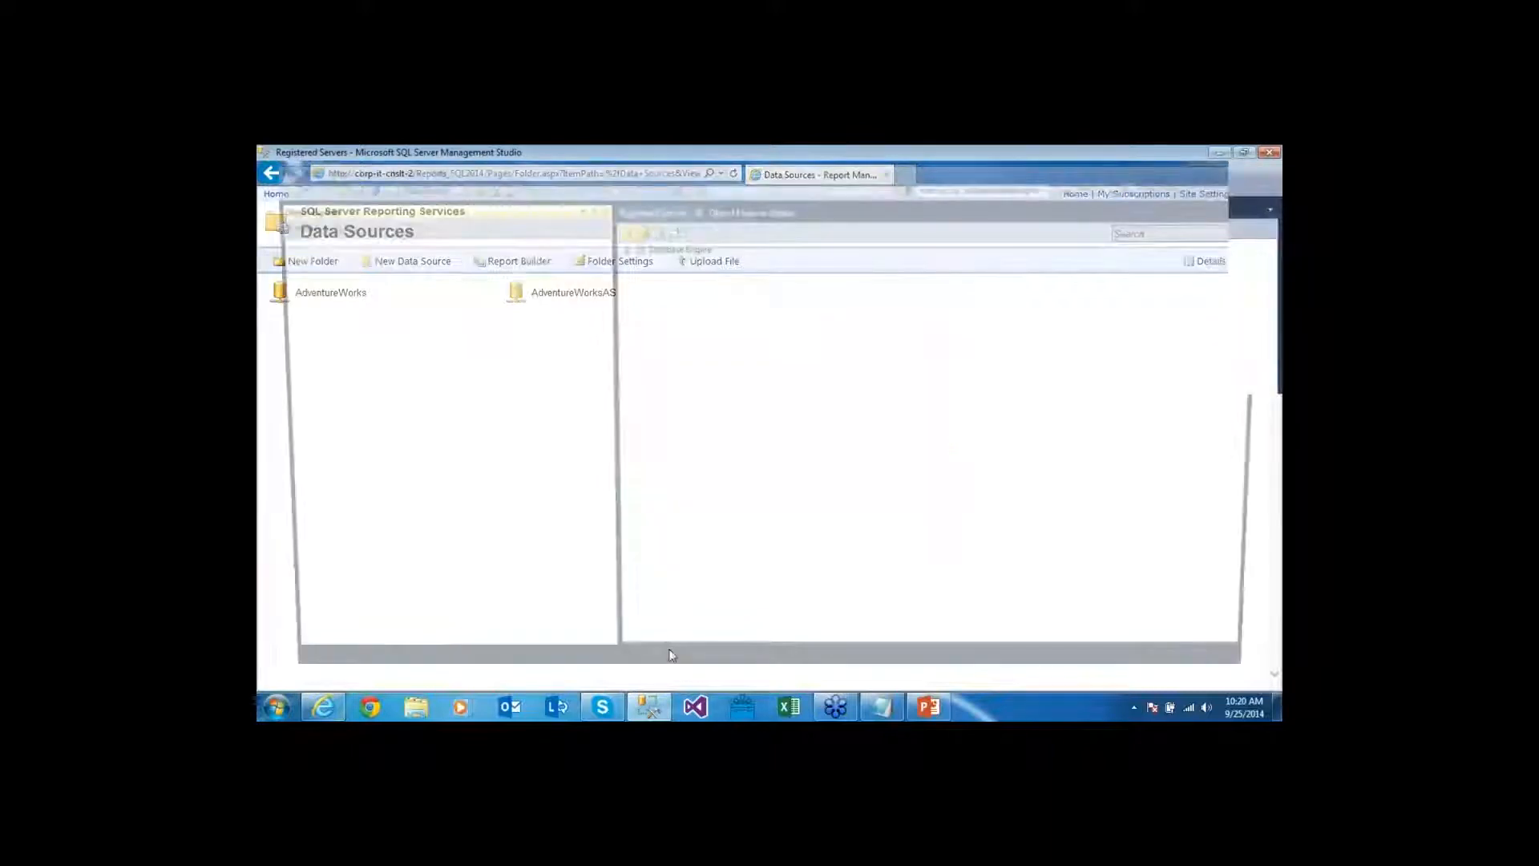
Connect to SQL2014 and point out AdventureWorks2014, ReportServer$SQL2014 and ReportServer$SQL2014TempDB databases
click(758, 447)
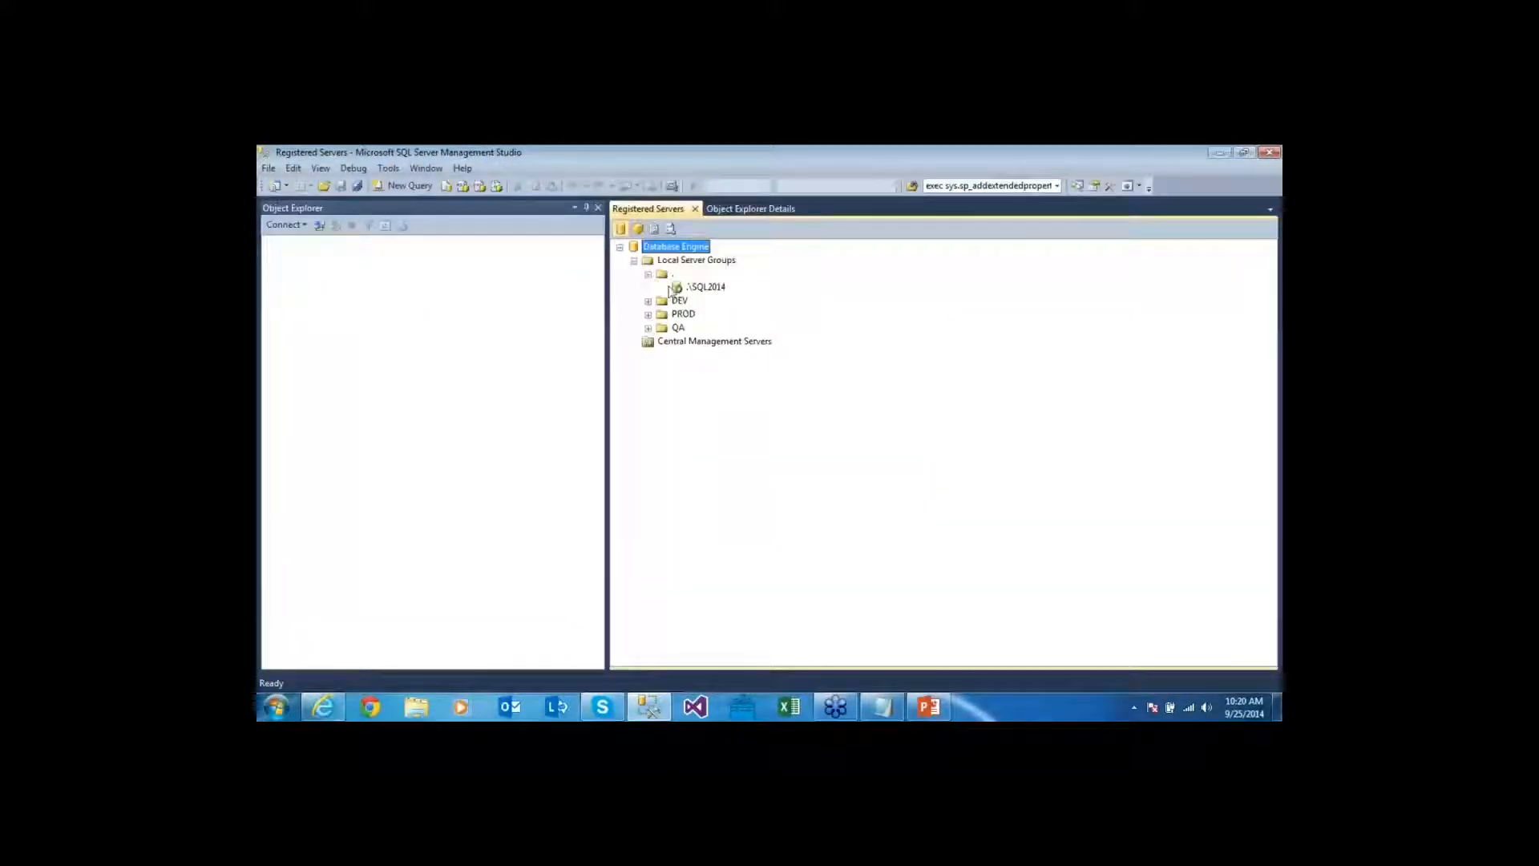
double_click(693, 287)
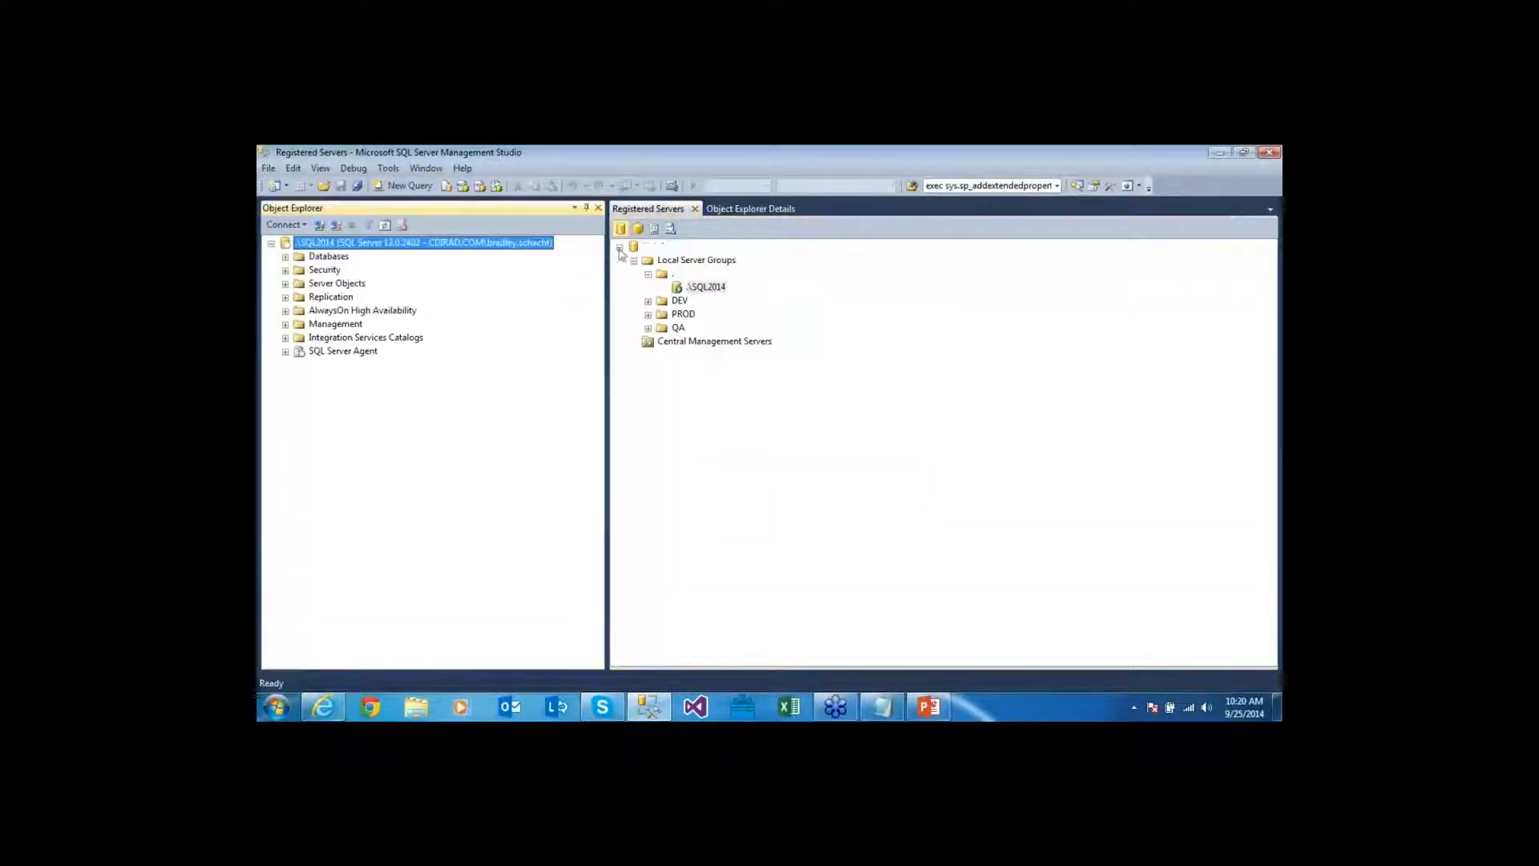
click(619, 248)
double_click(329, 257)
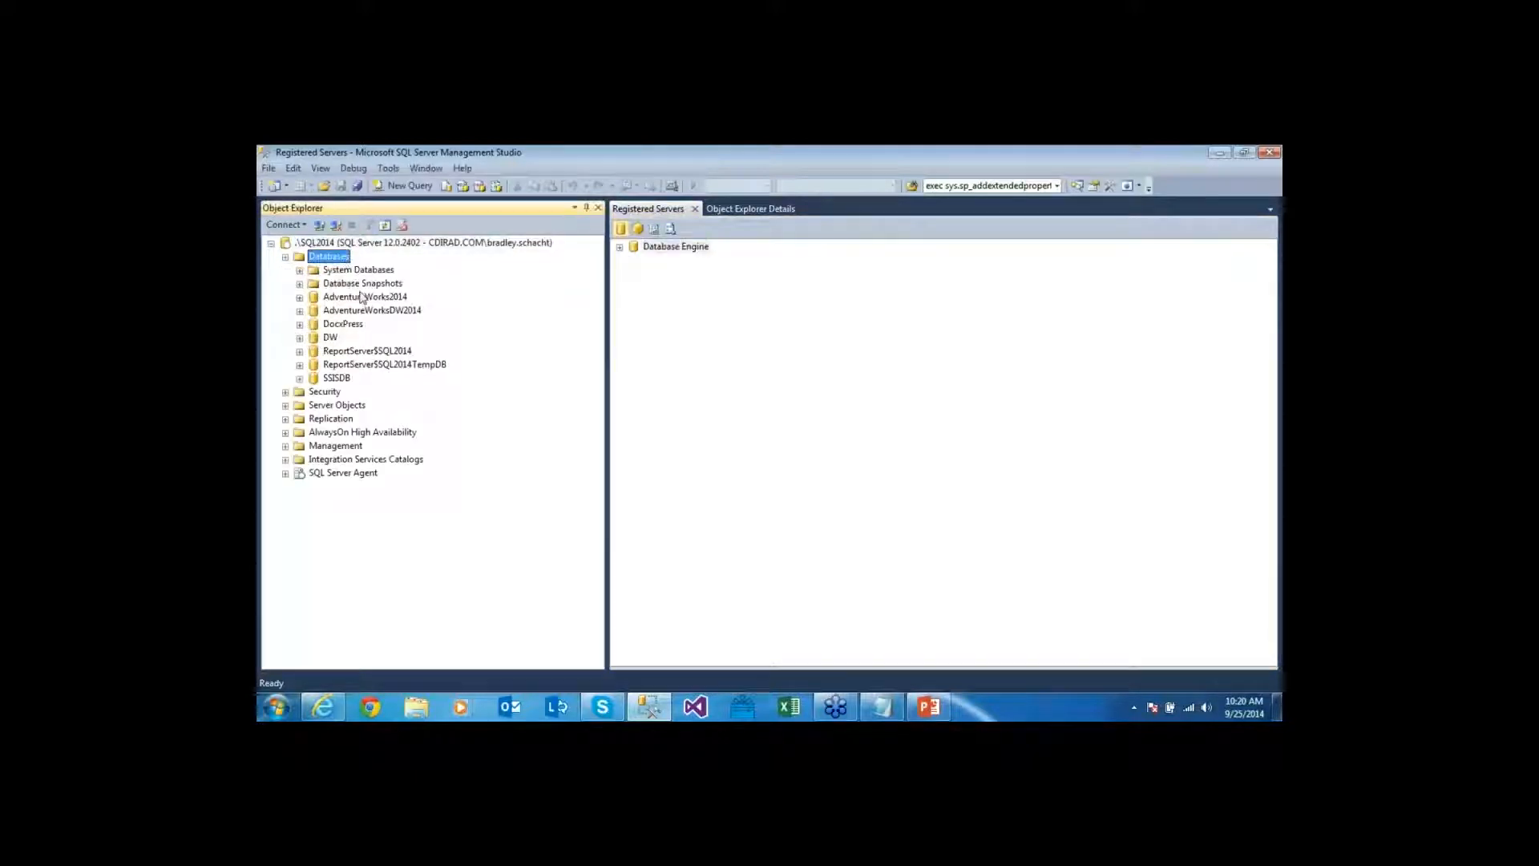
click(374, 298)
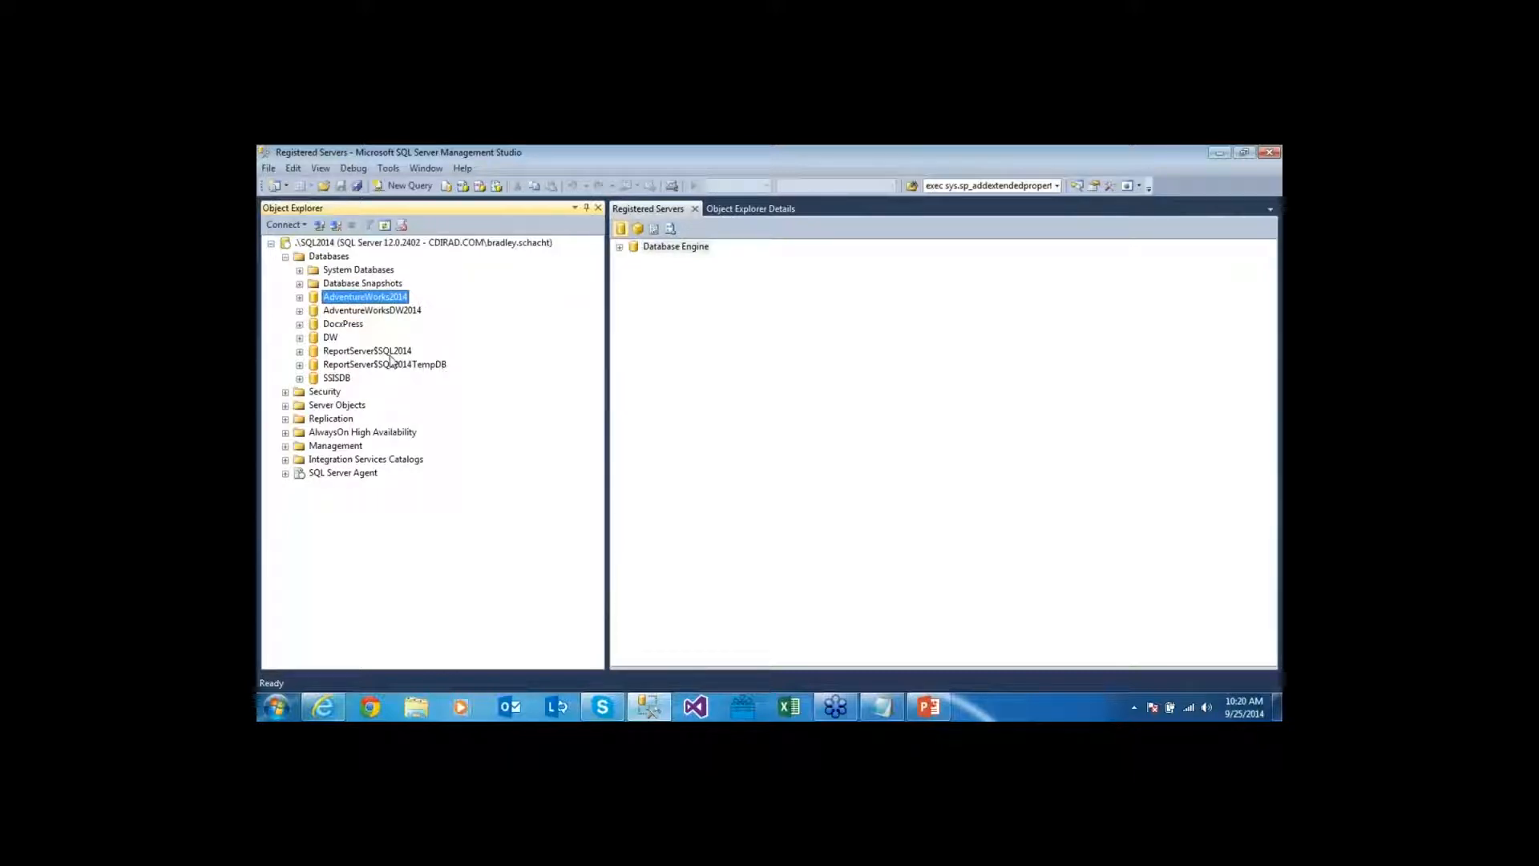
click(389, 356)
click(388, 362)
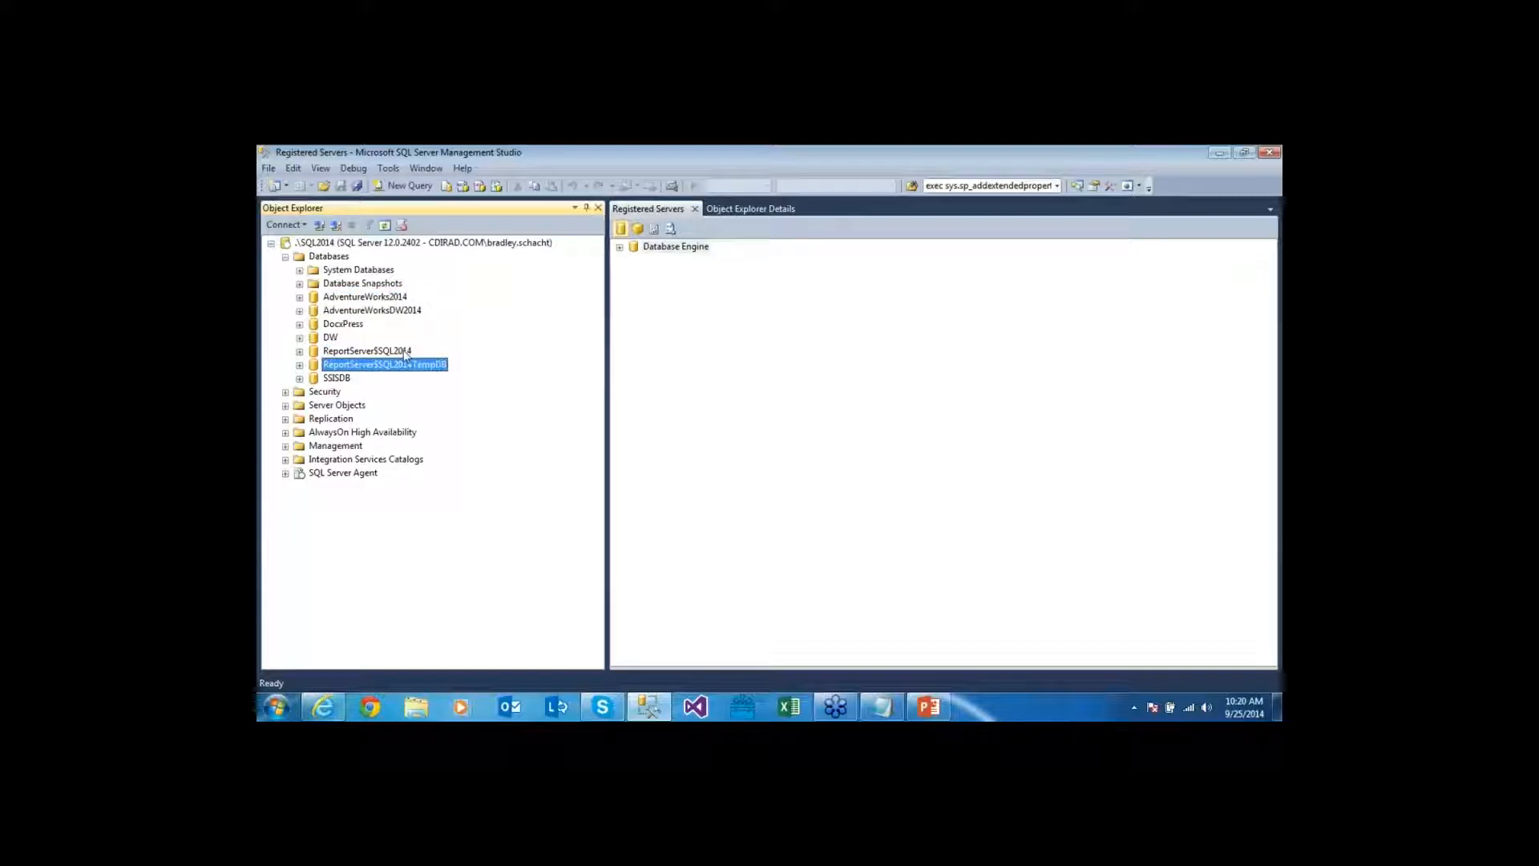
click(383, 356)
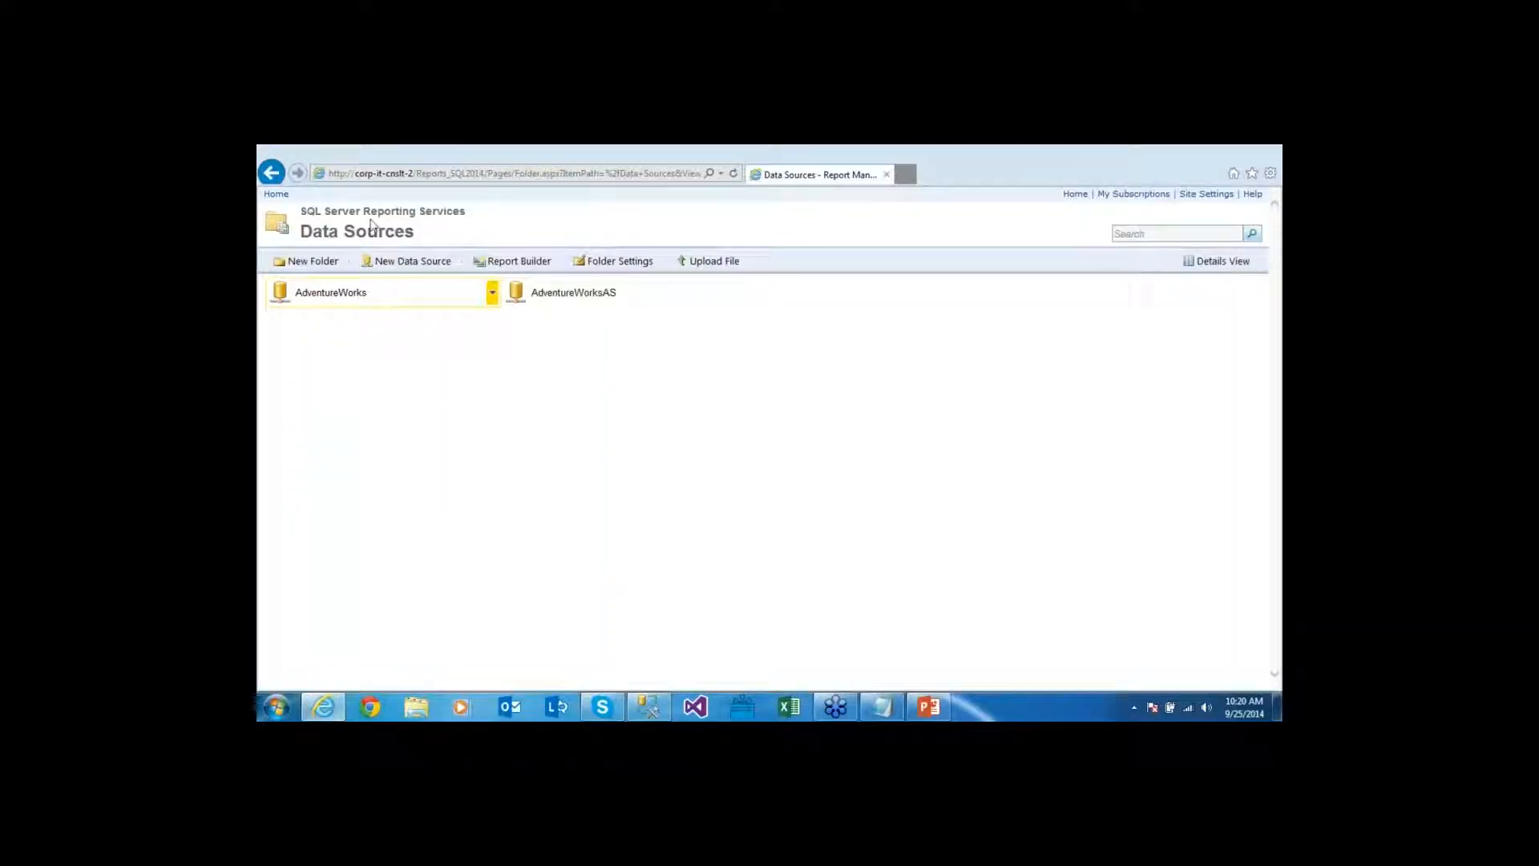
Run Territory Sales Drilldown from AdventureWorks Sample Reports, then return to that folder
click(273, 175)
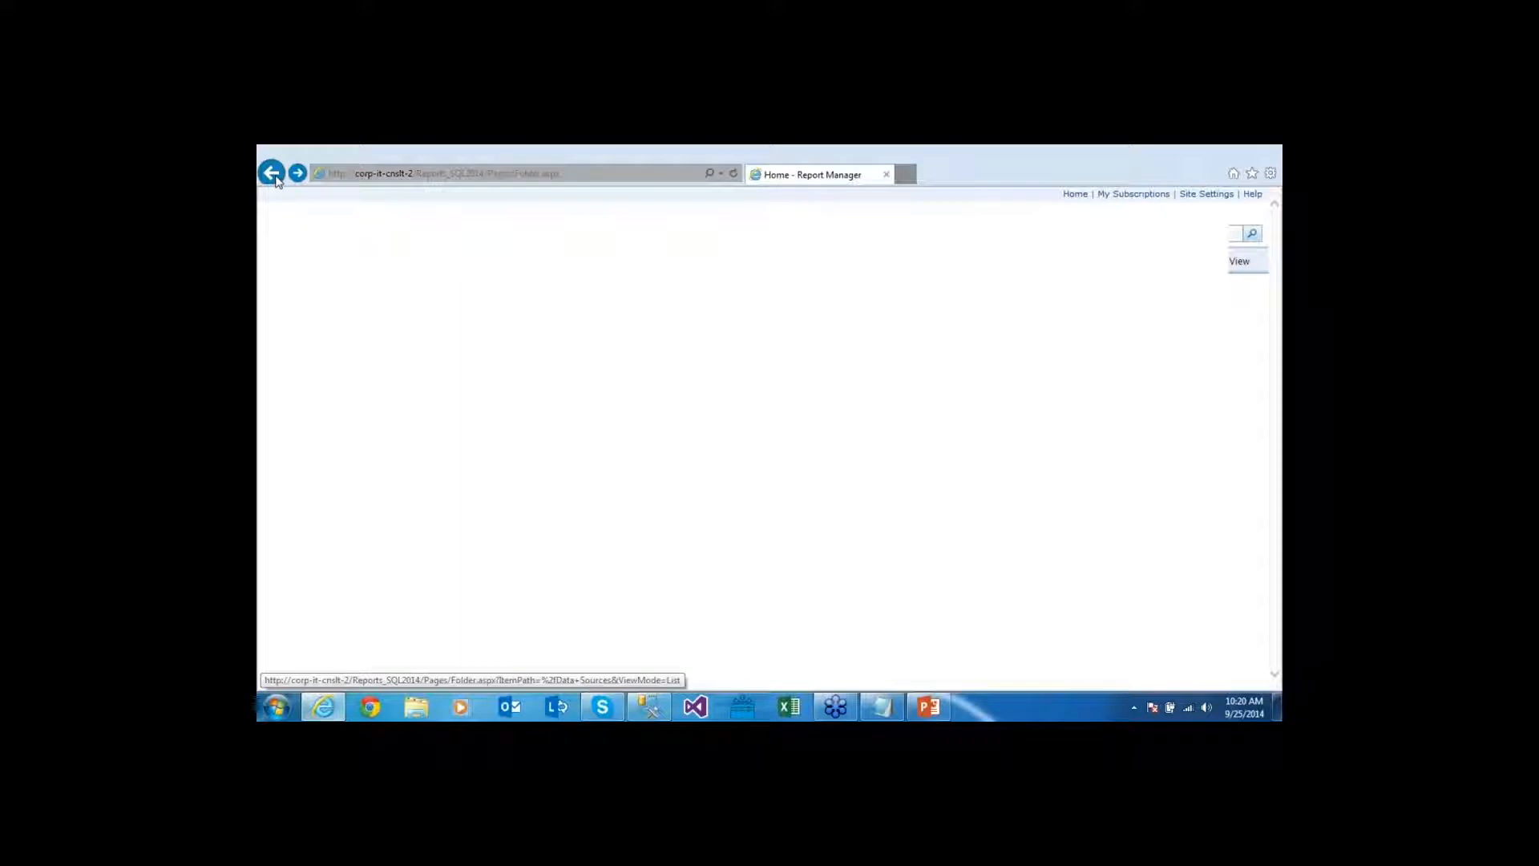
click(364, 293)
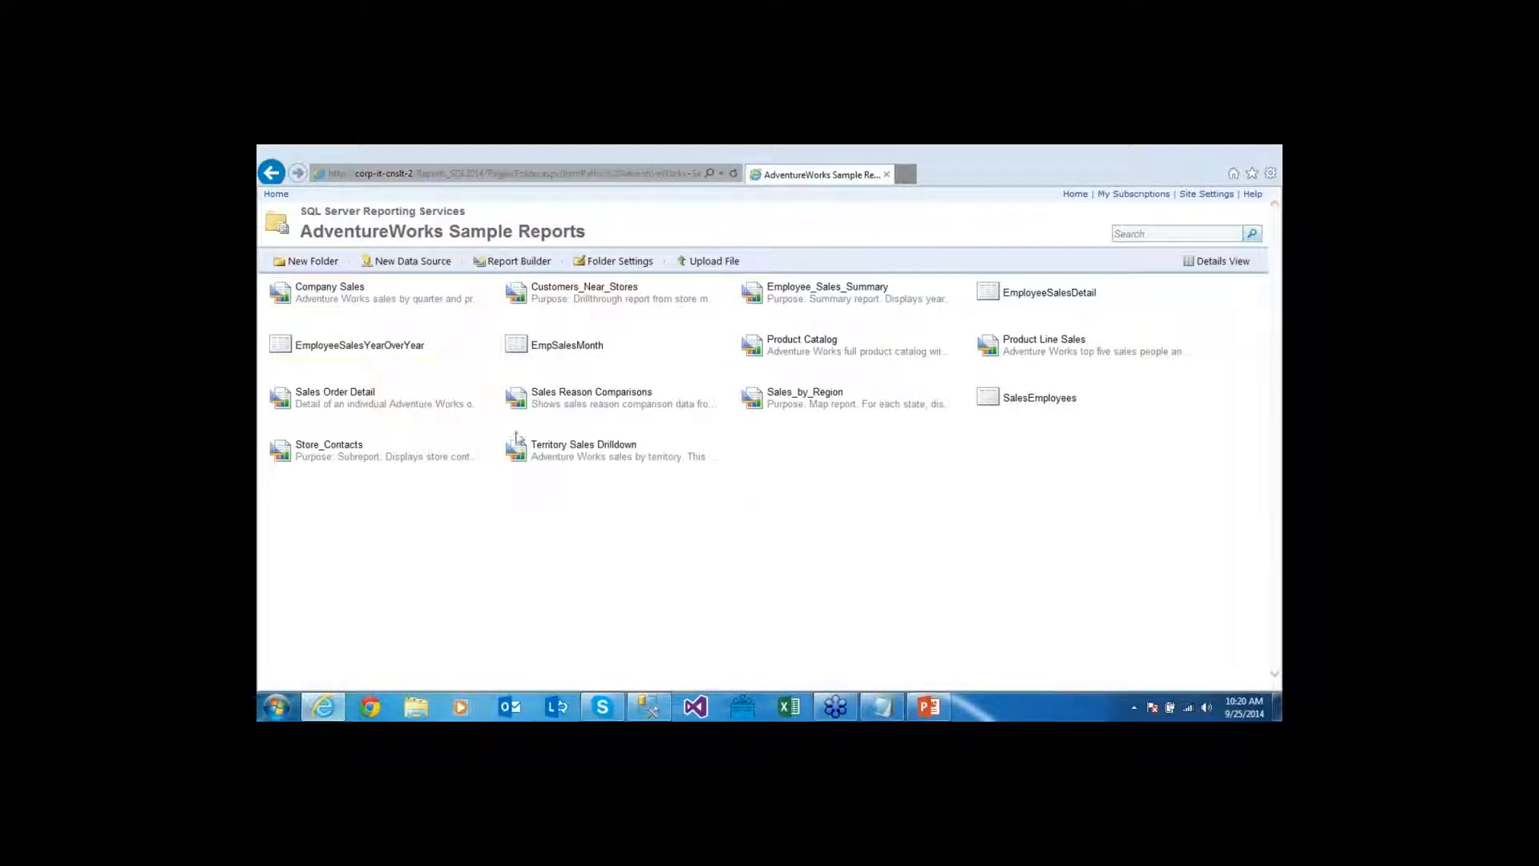
click(579, 449)
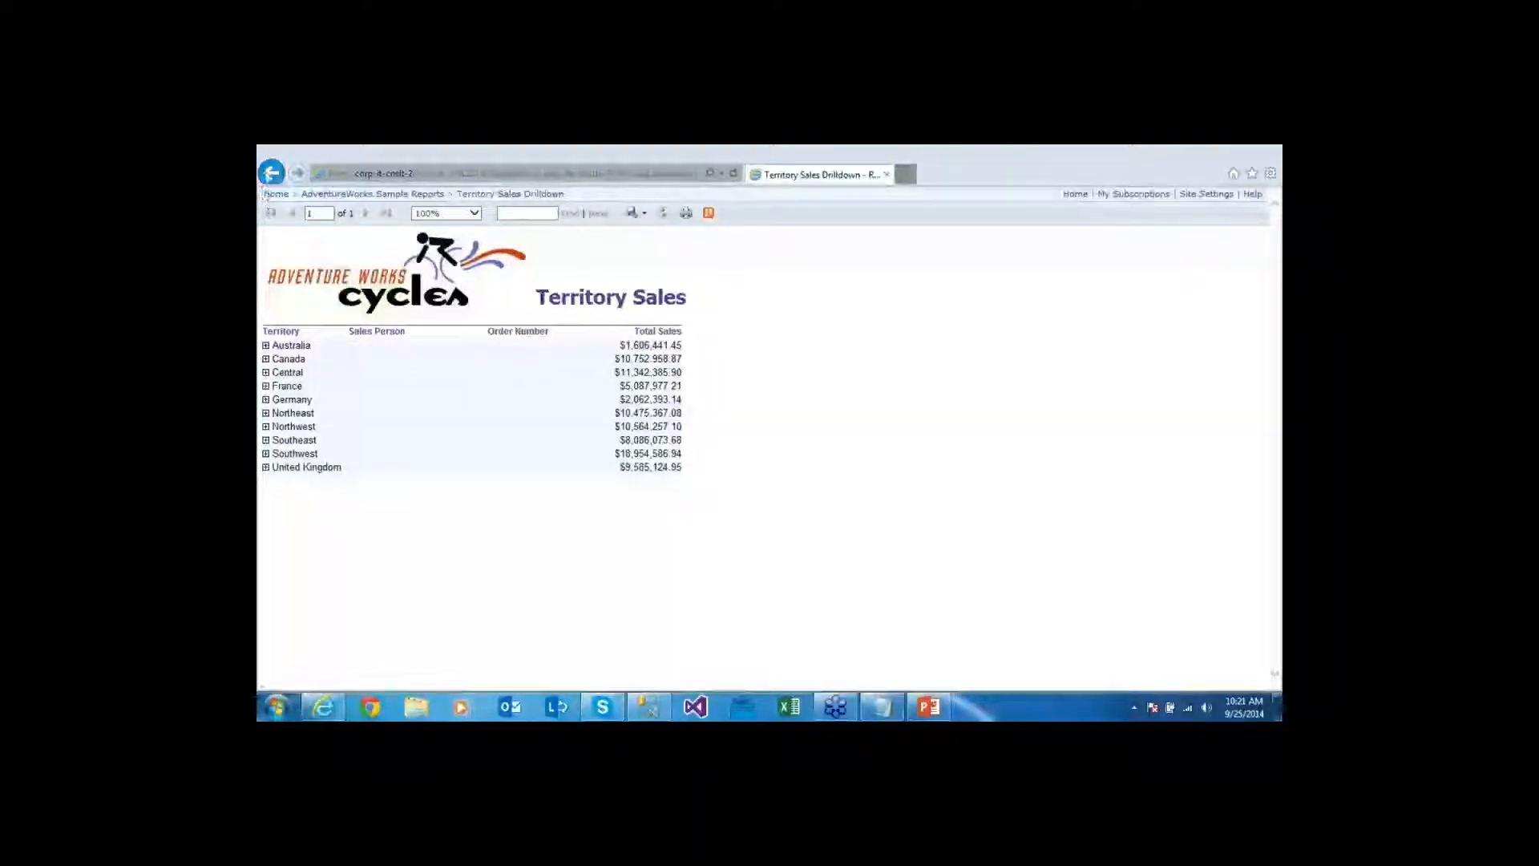
click(271, 172)
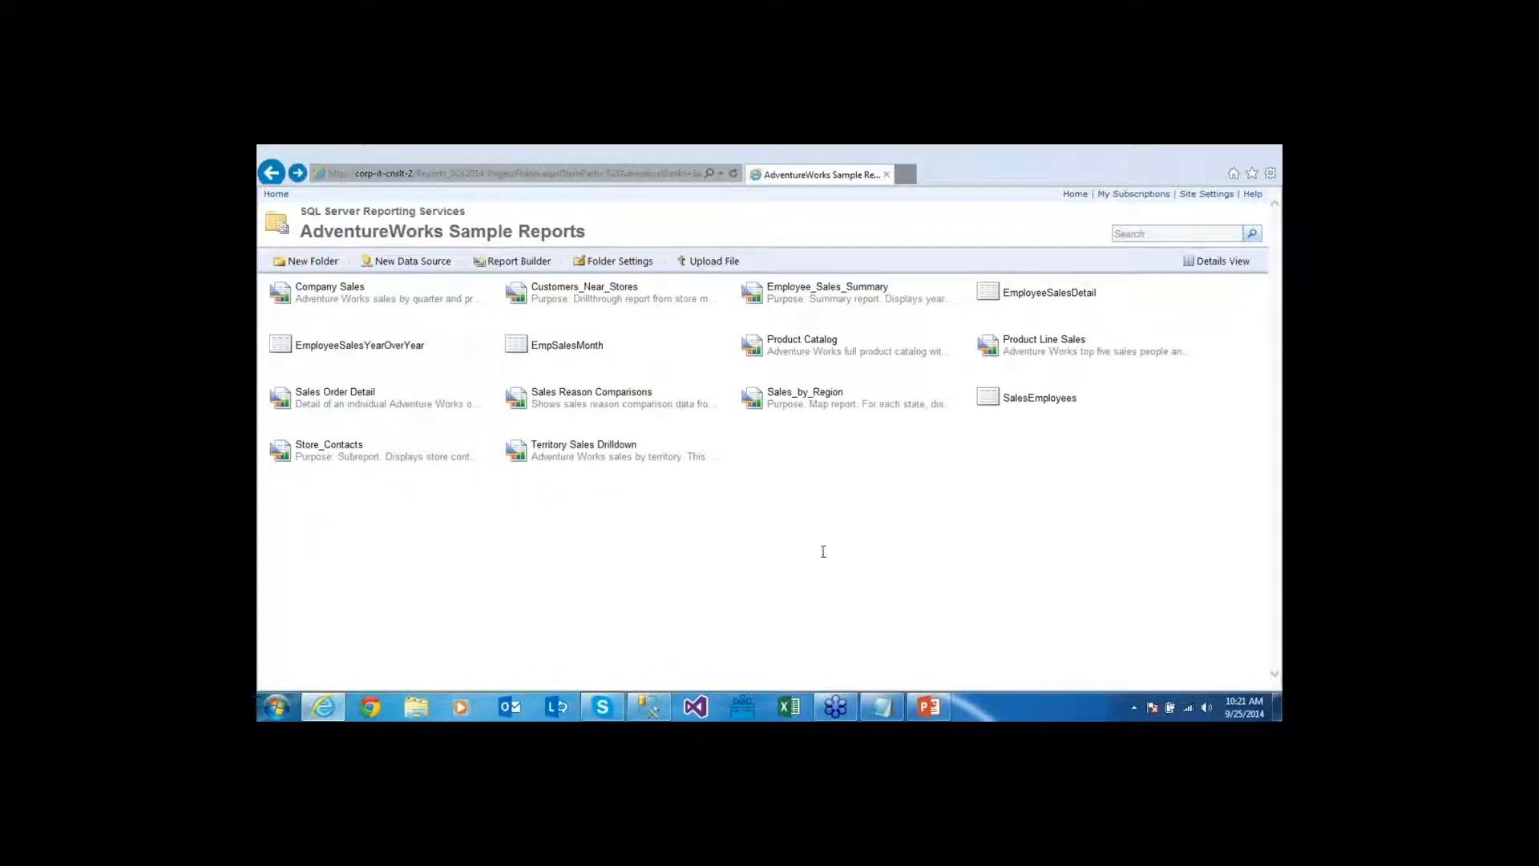
mouse_move(726, 451)
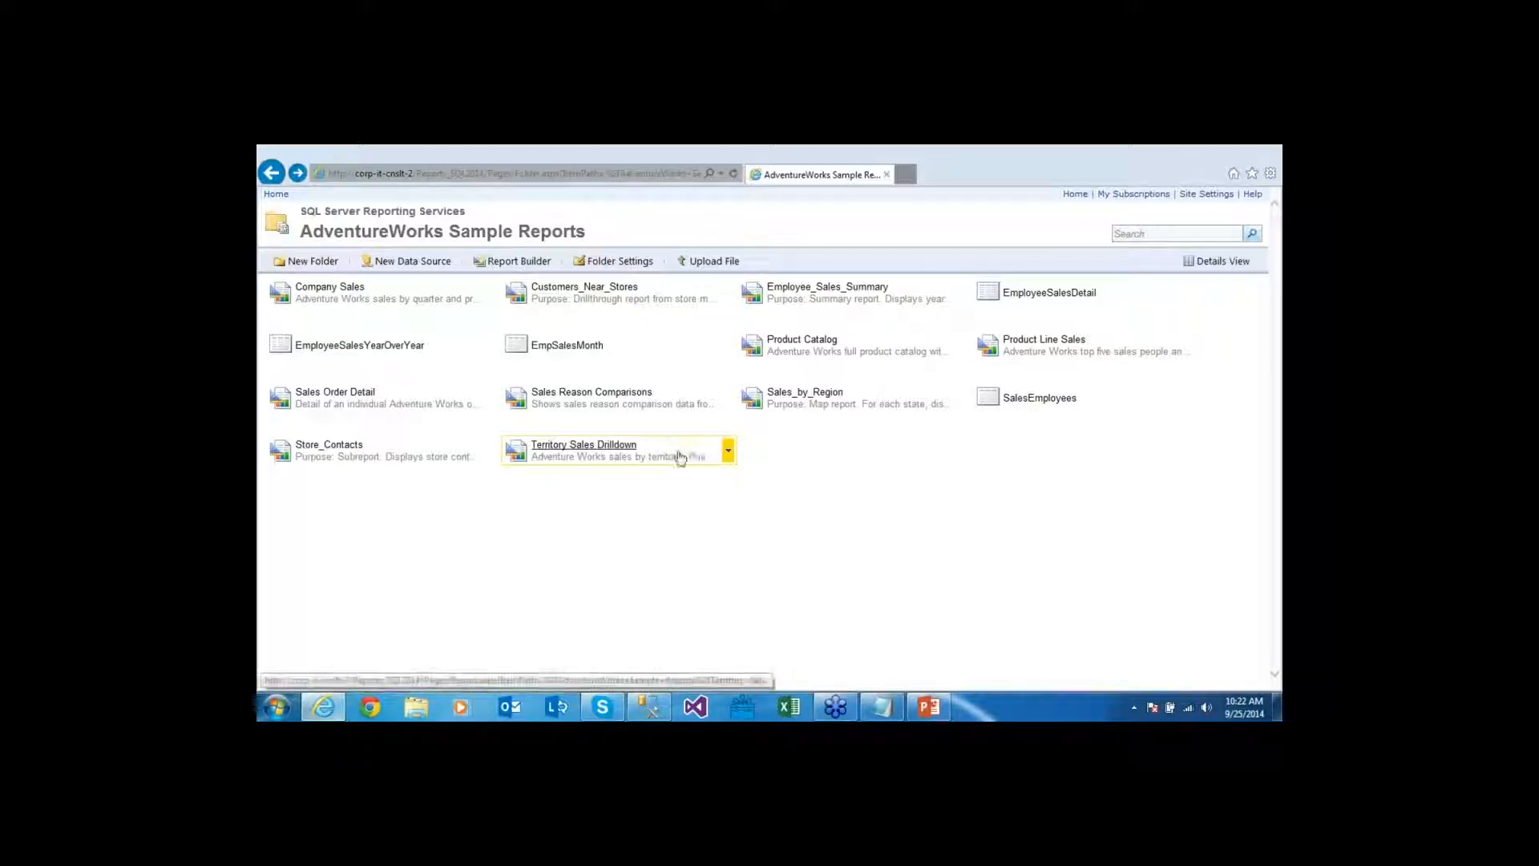
Try a new subscription from Territory Sales Drilldown's Manage > Subscriptions page
click(728, 454)
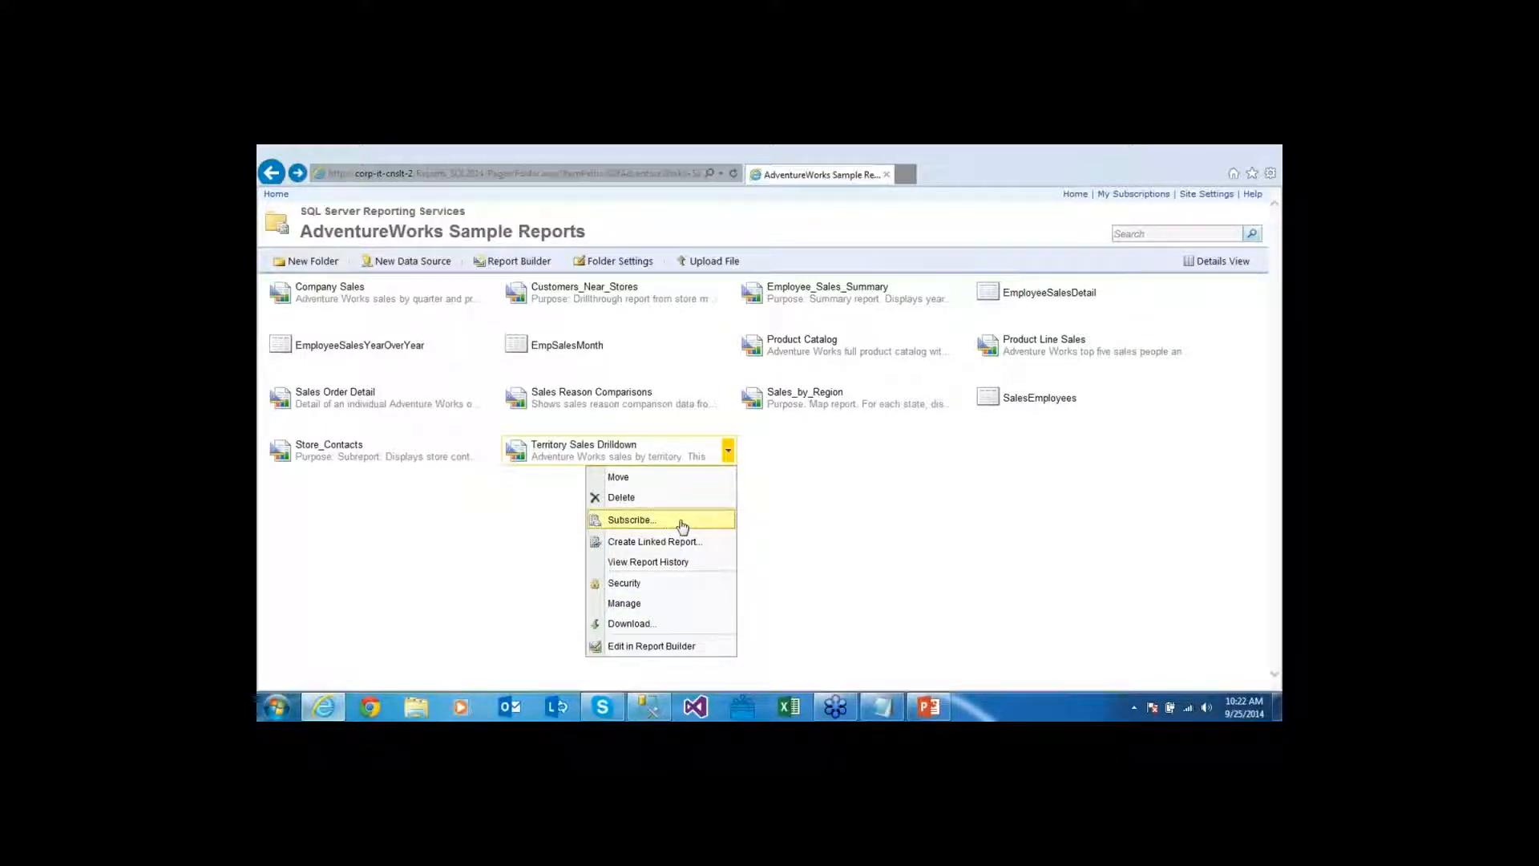
click(647, 604)
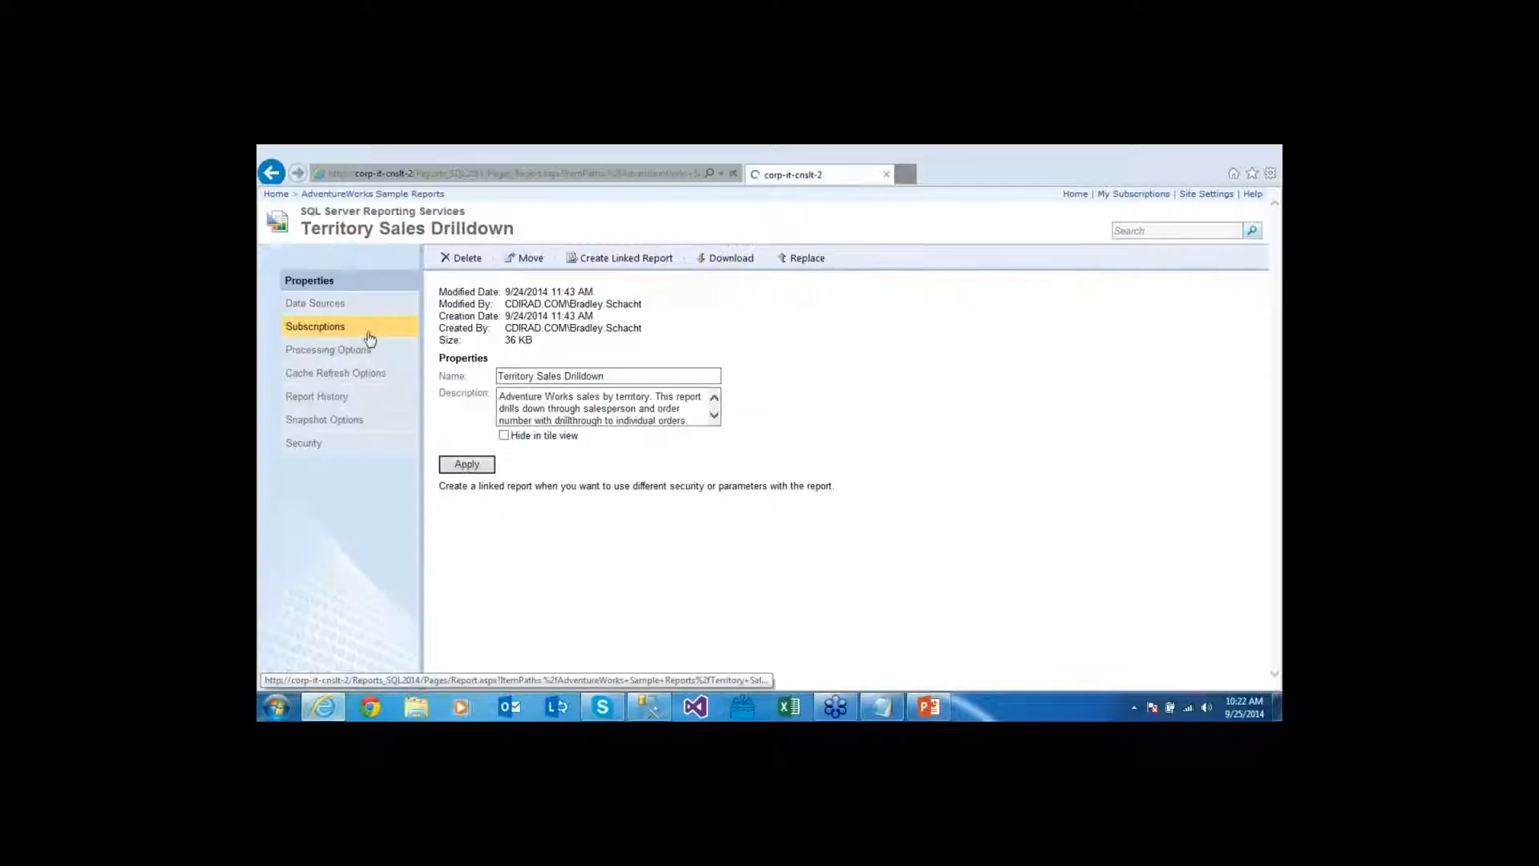
click(368, 332)
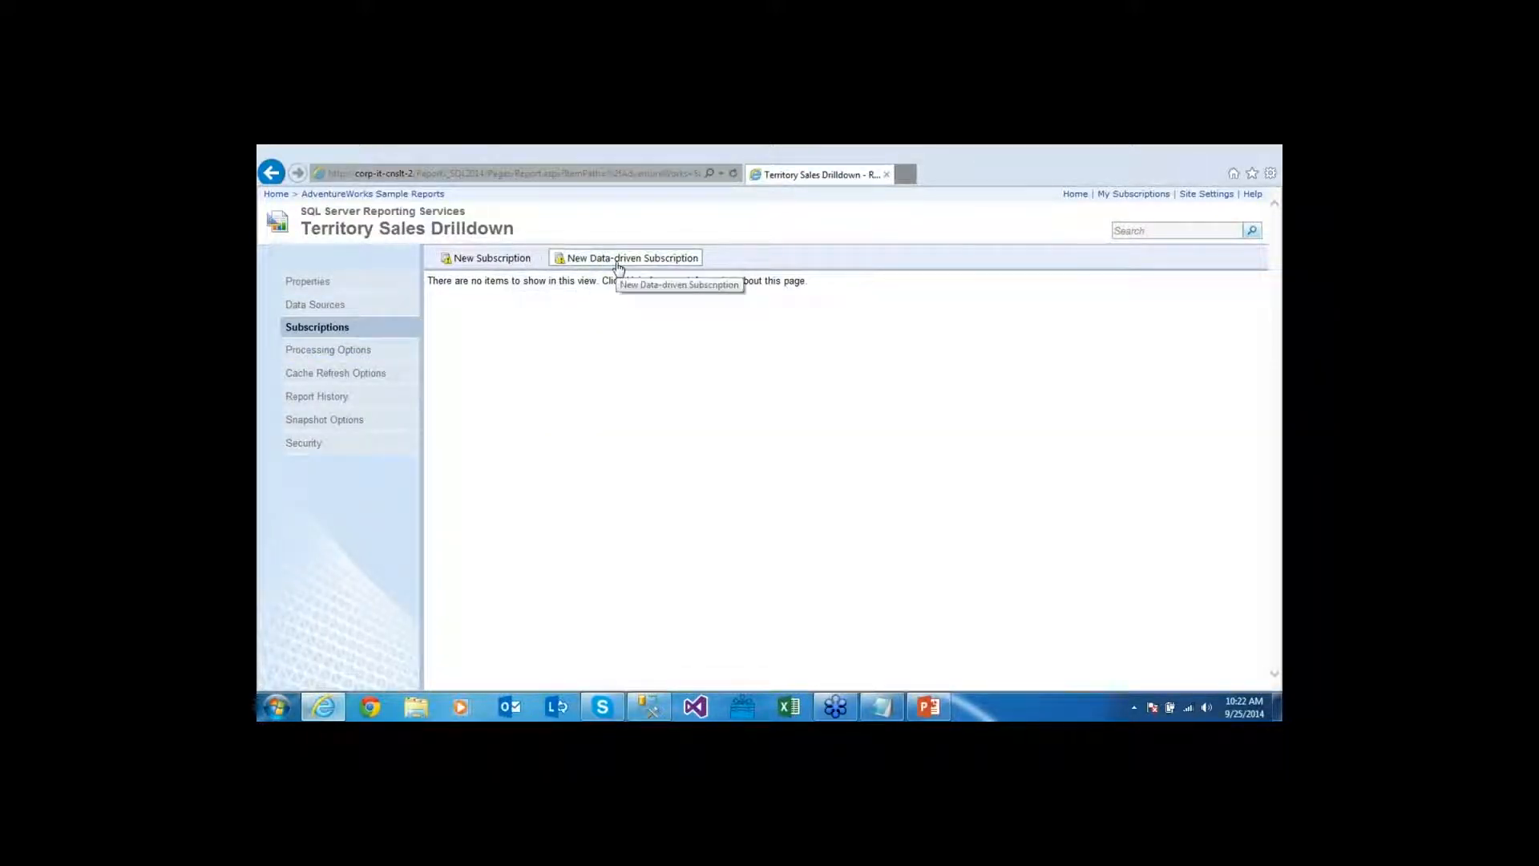
click(510, 267)
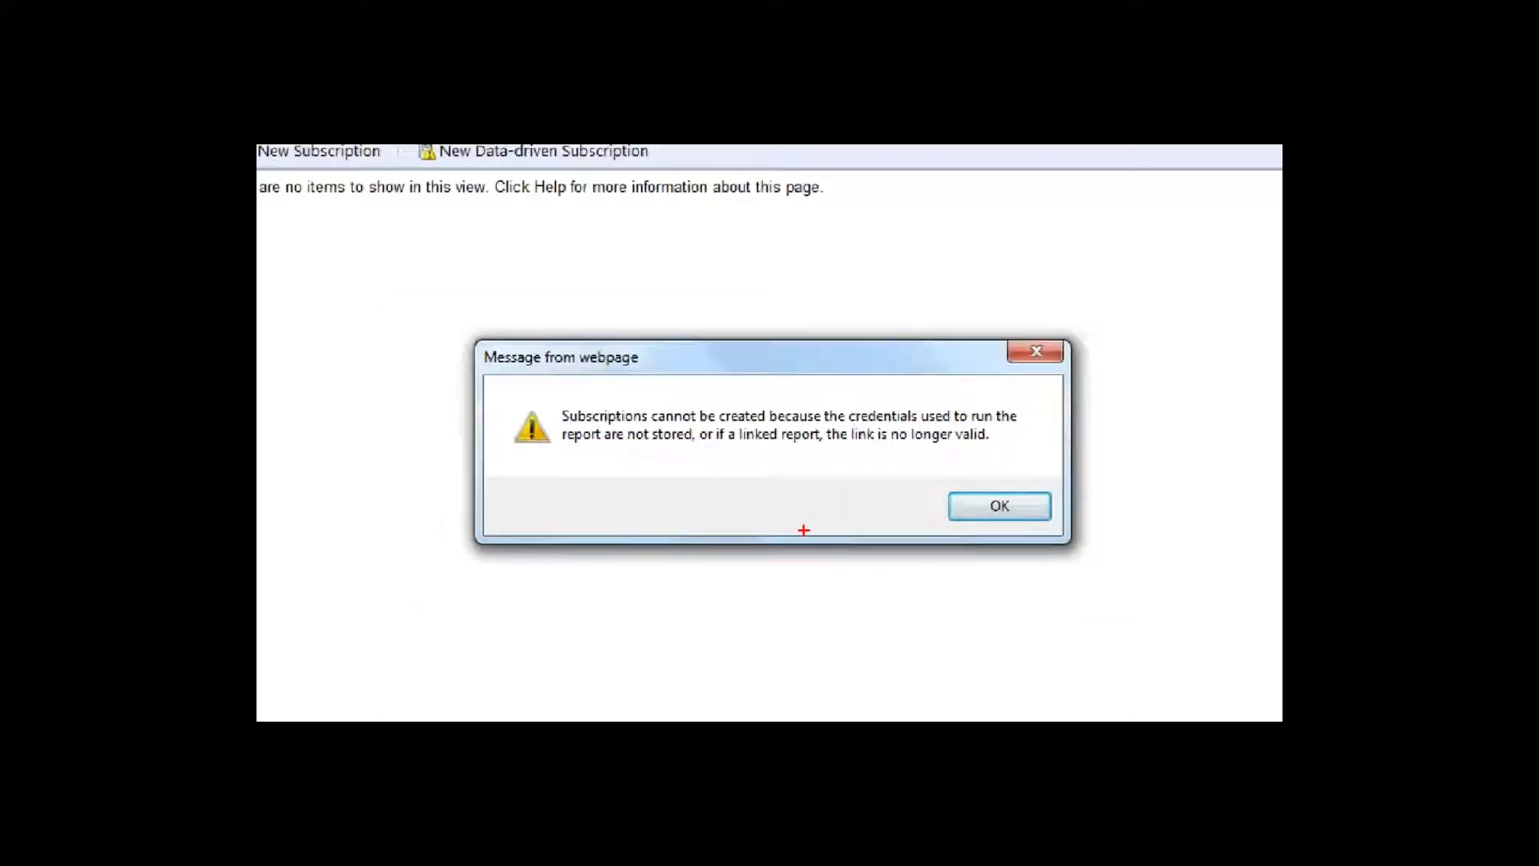
Dismiss the alert and open the AdventureWorks data source properties in a new Home tab
key(Return)
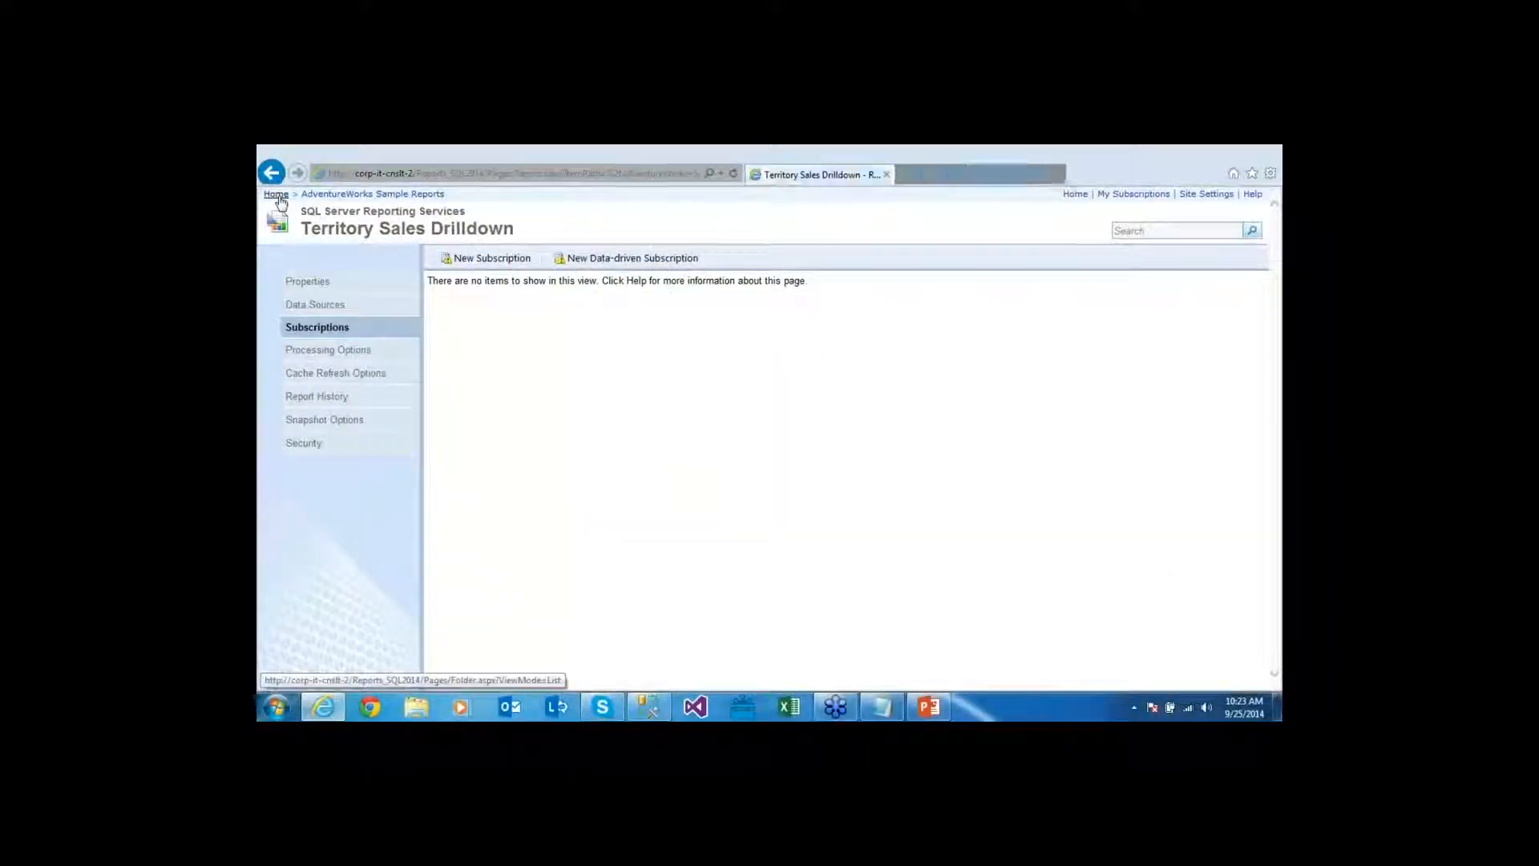
ctrl+click(277, 195)
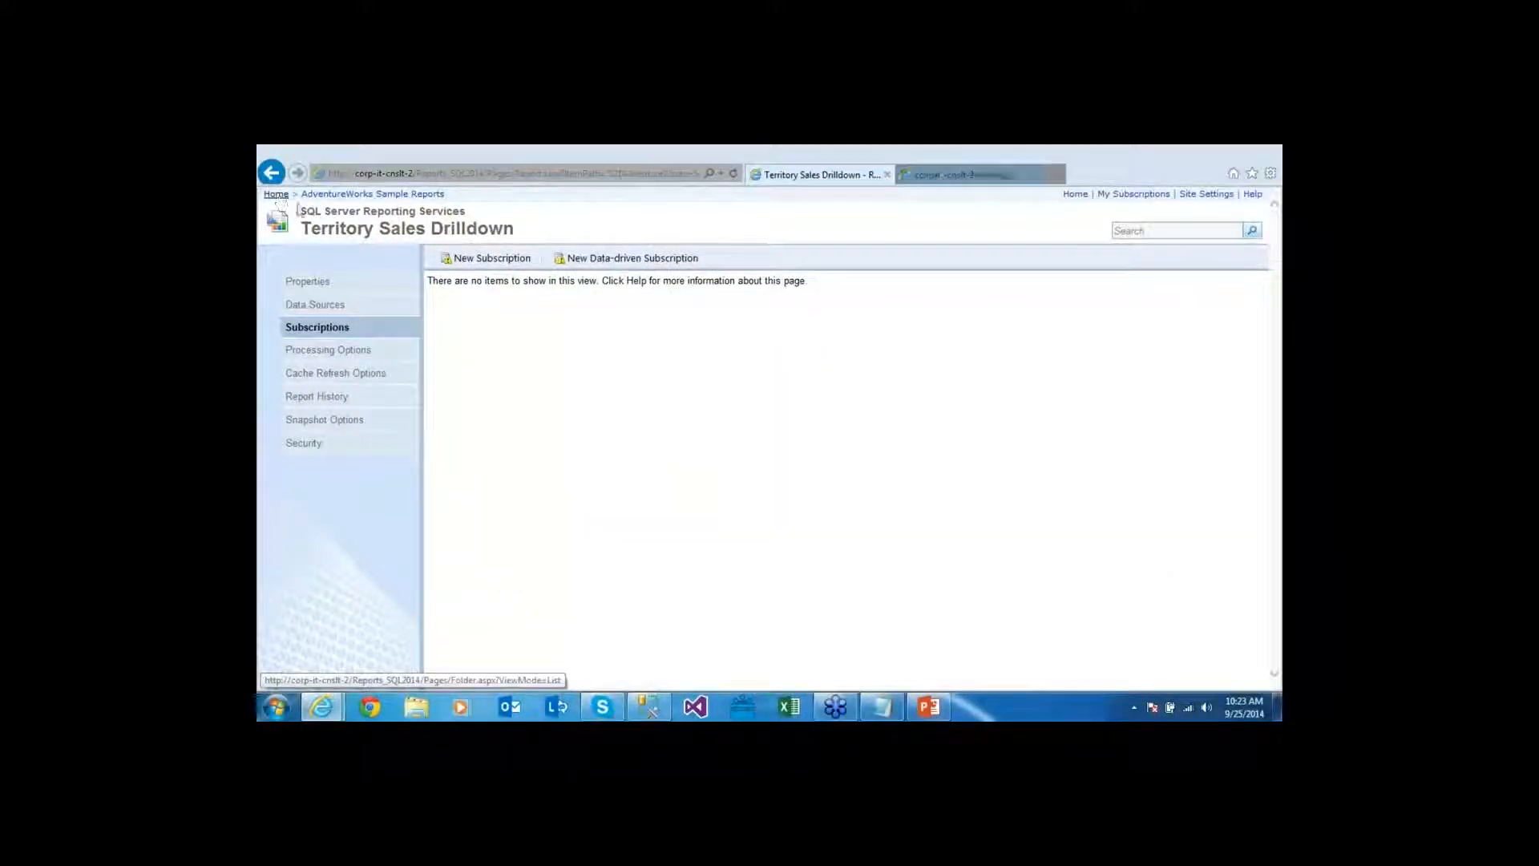
click(946, 174)
click(562, 295)
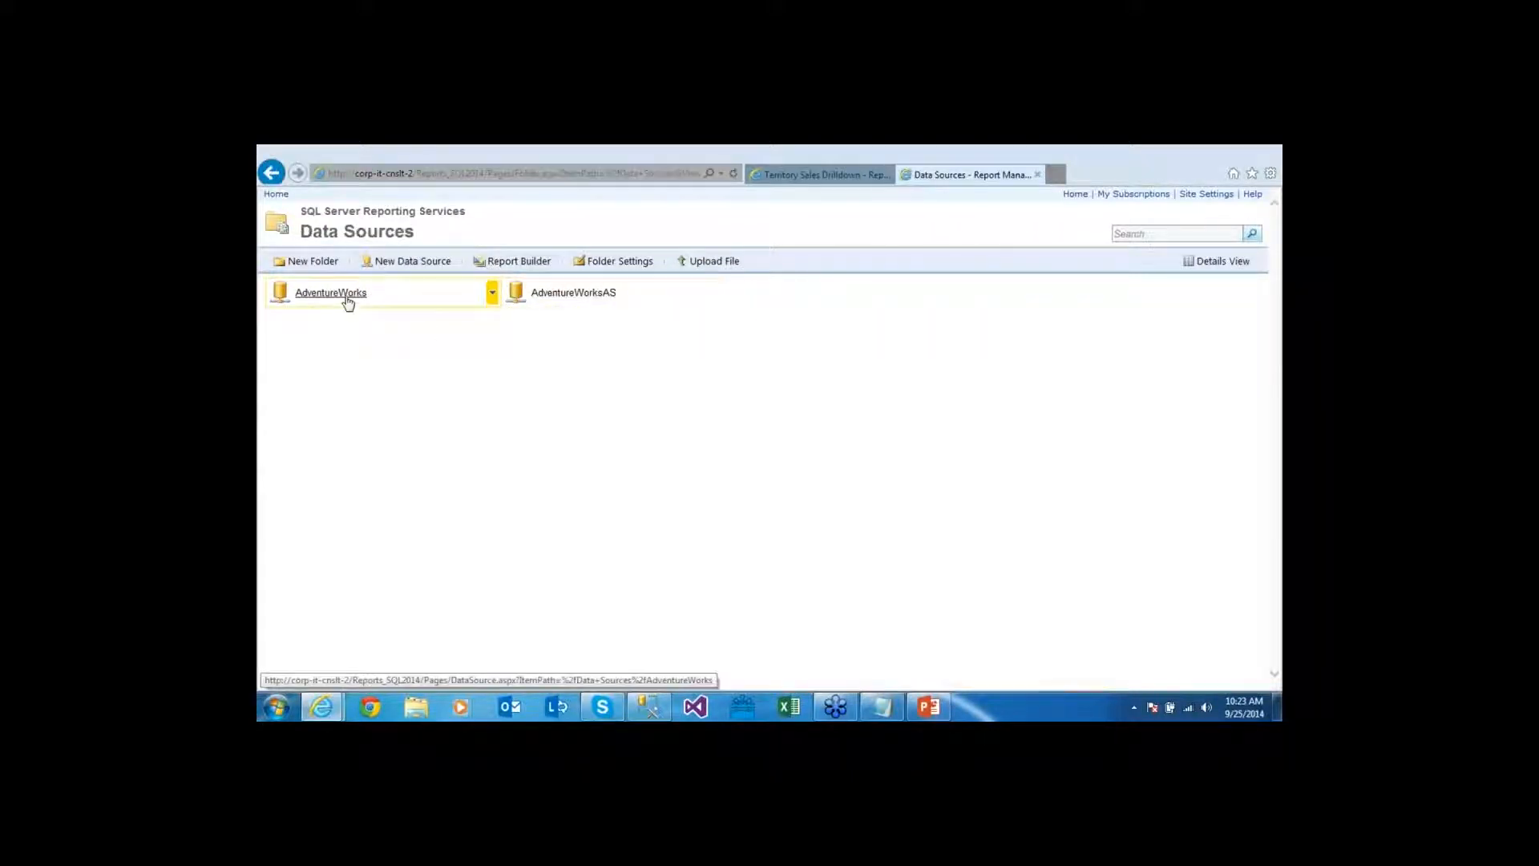
click(492, 293)
click(427, 421)
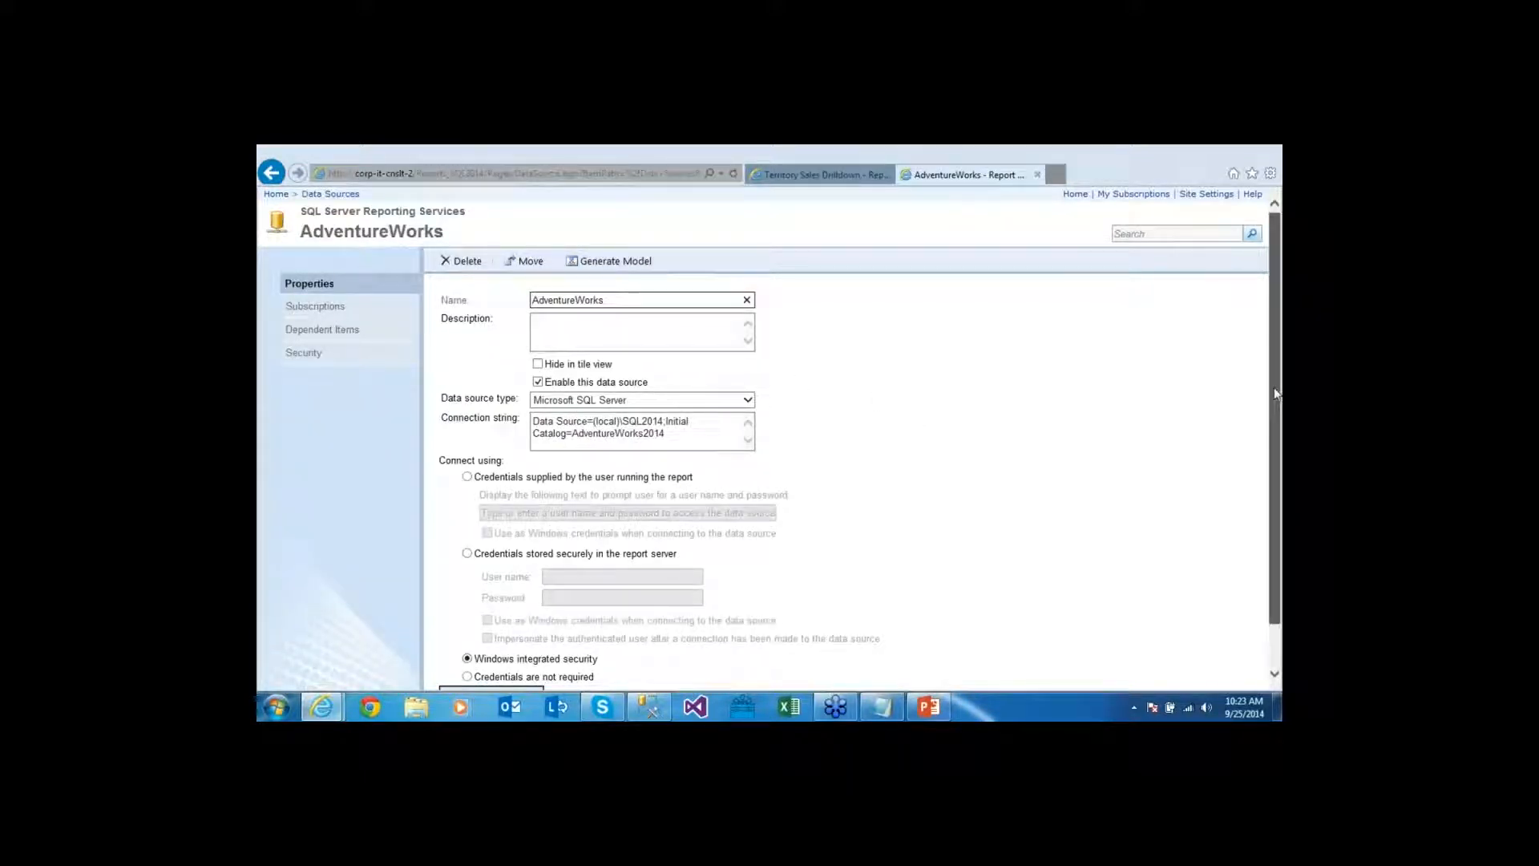
drag(1275, 393, 1275, 435)
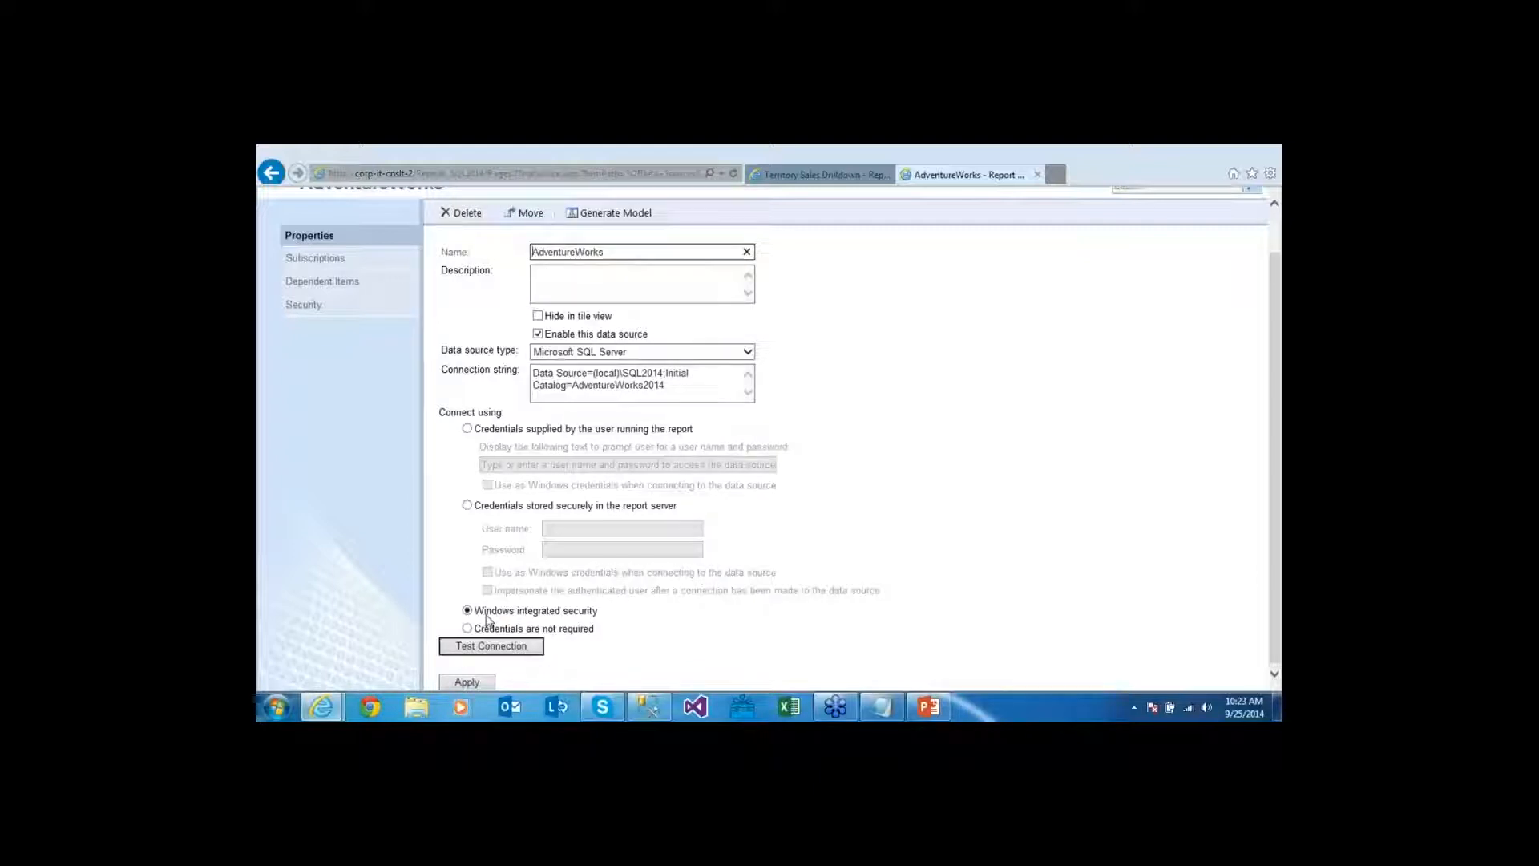
mouse_move(661, 716)
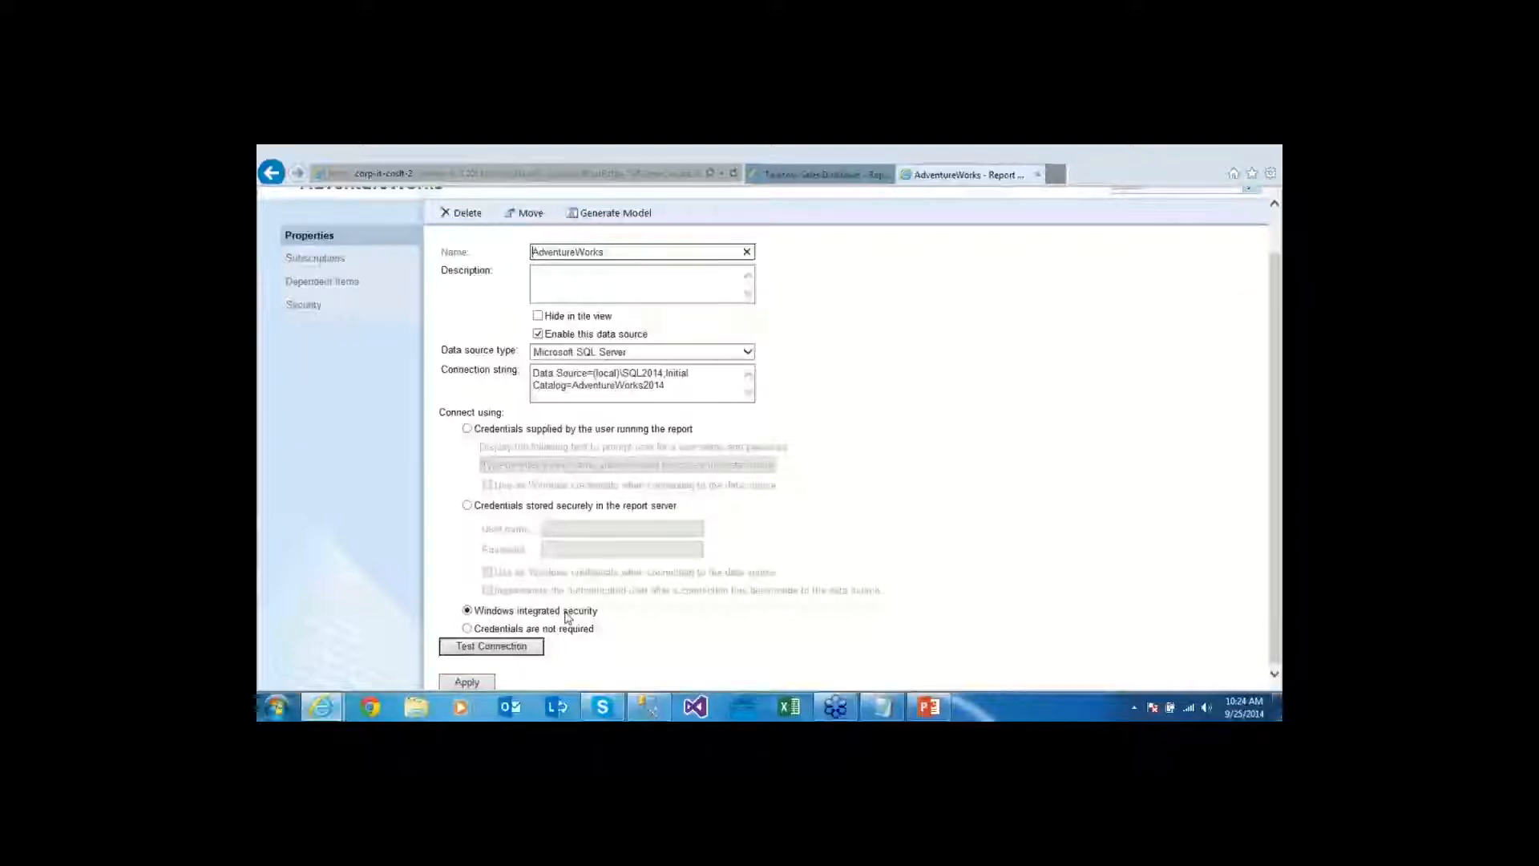
Store a user name and password as Windows credentials for AdventureWorks and test the connection
click(642, 507)
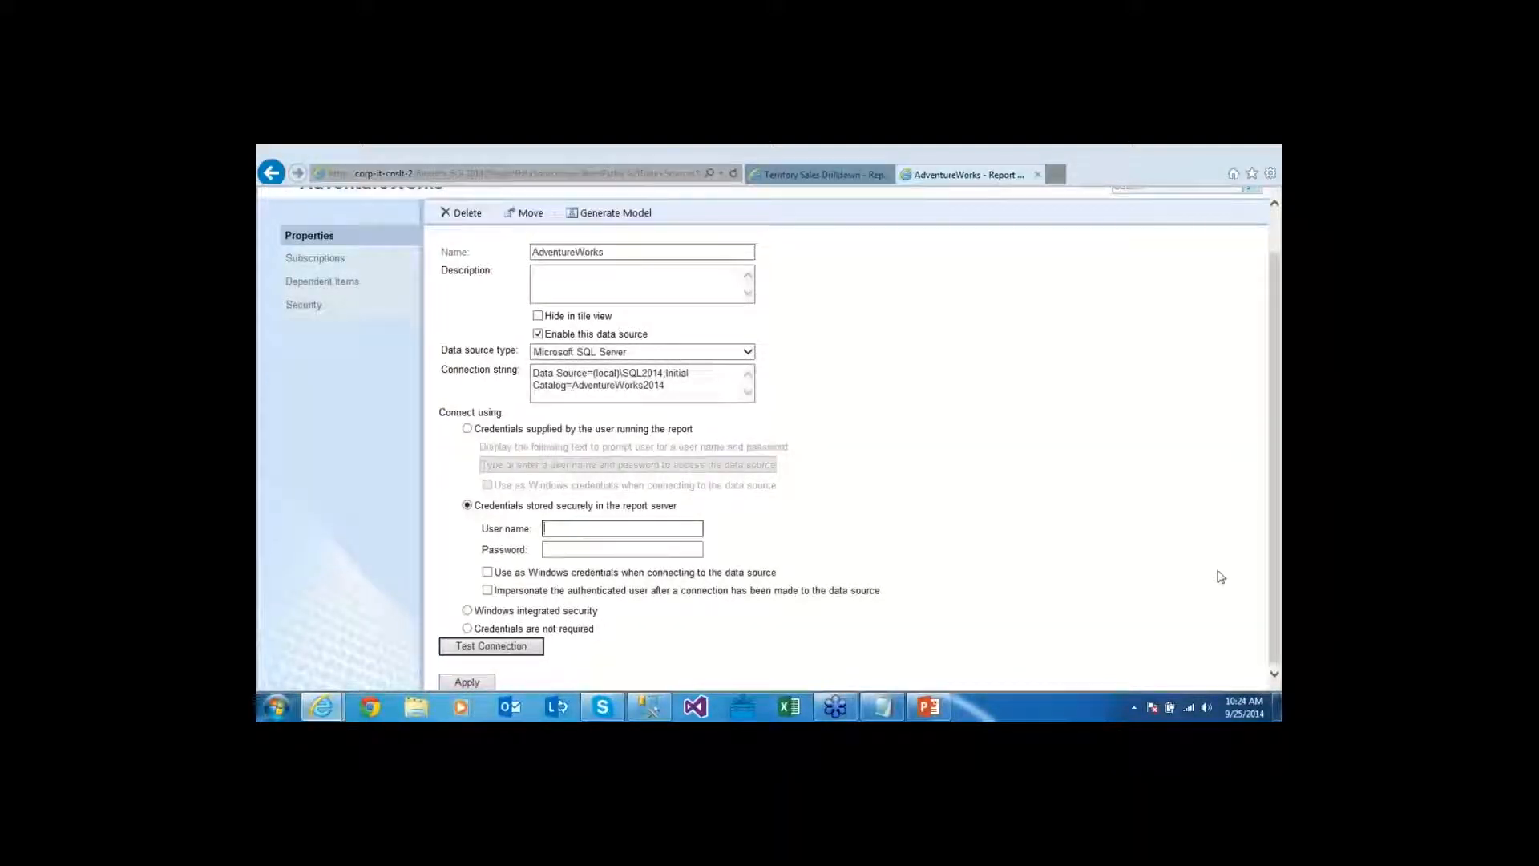
key(Tab)
text(••••)
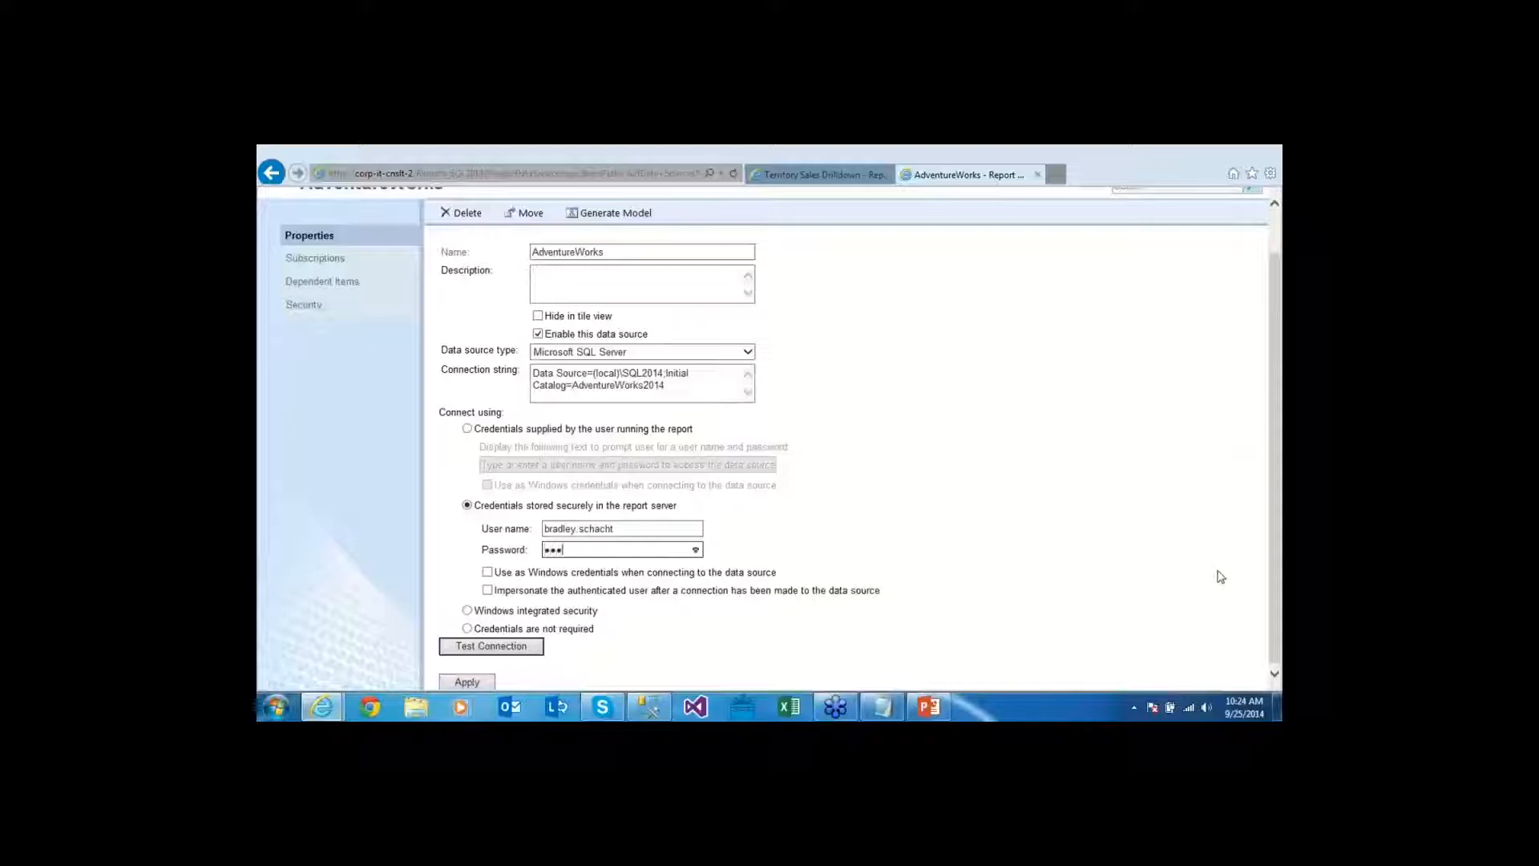
text(••••)
click(487, 572)
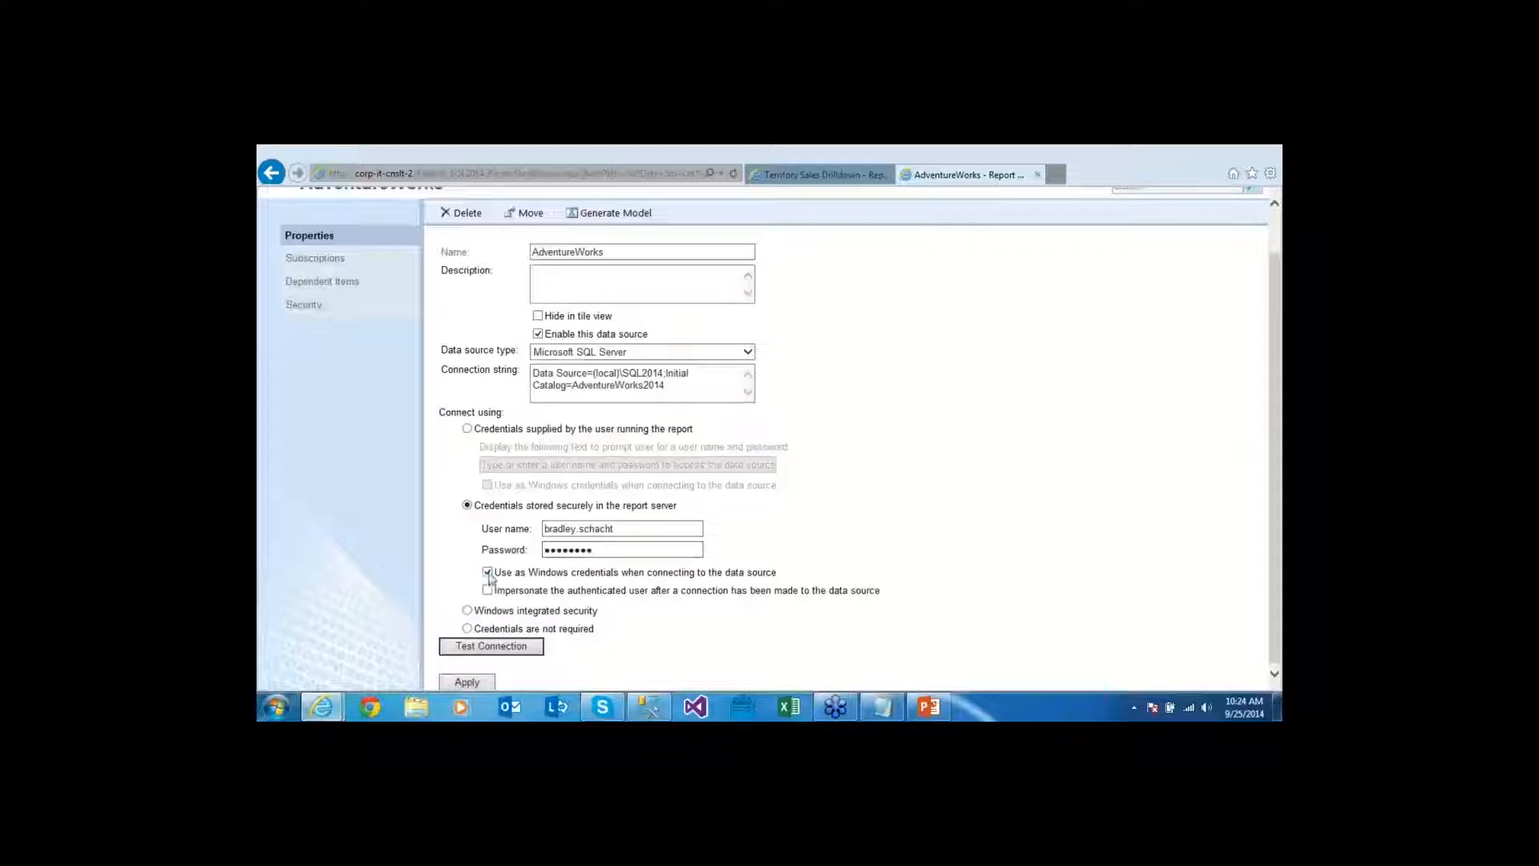
click(518, 652)
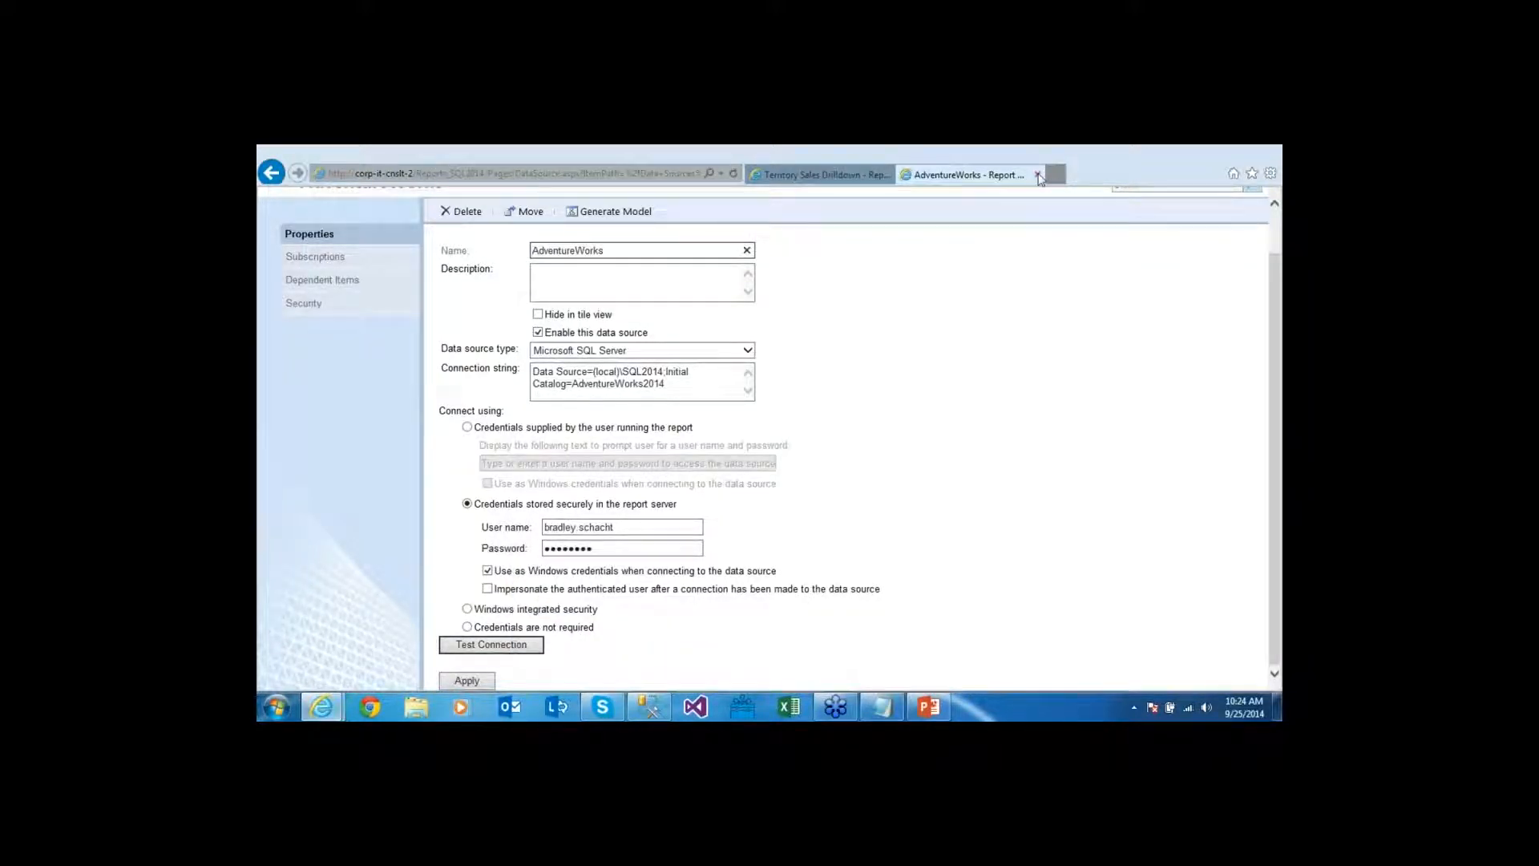
Close the data source tab, start a new Territory Sales Drilldown subscription, and list delivery methods
click(1037, 175)
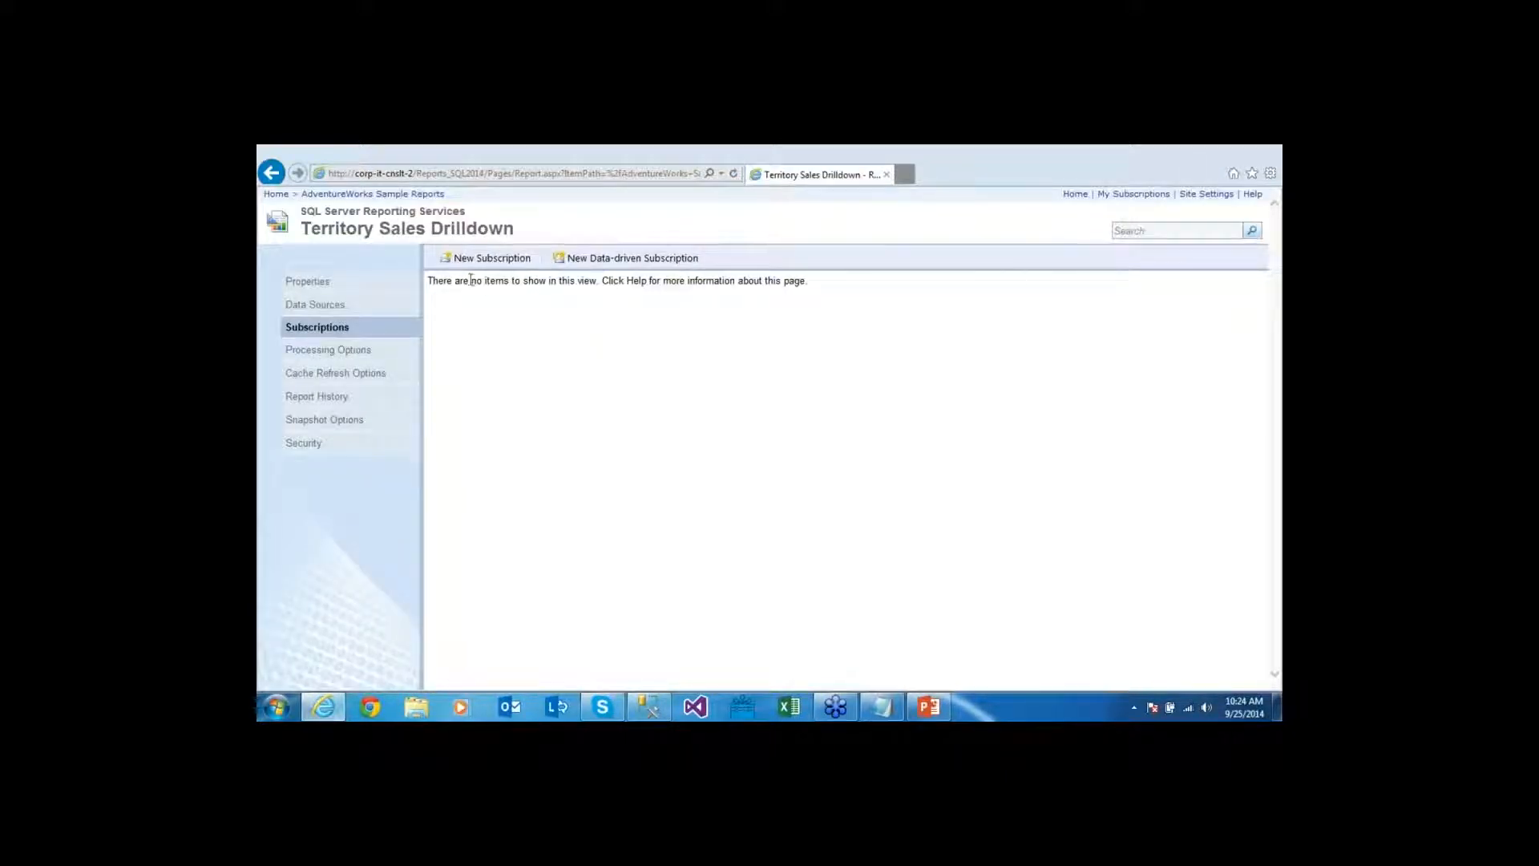
click(513, 260)
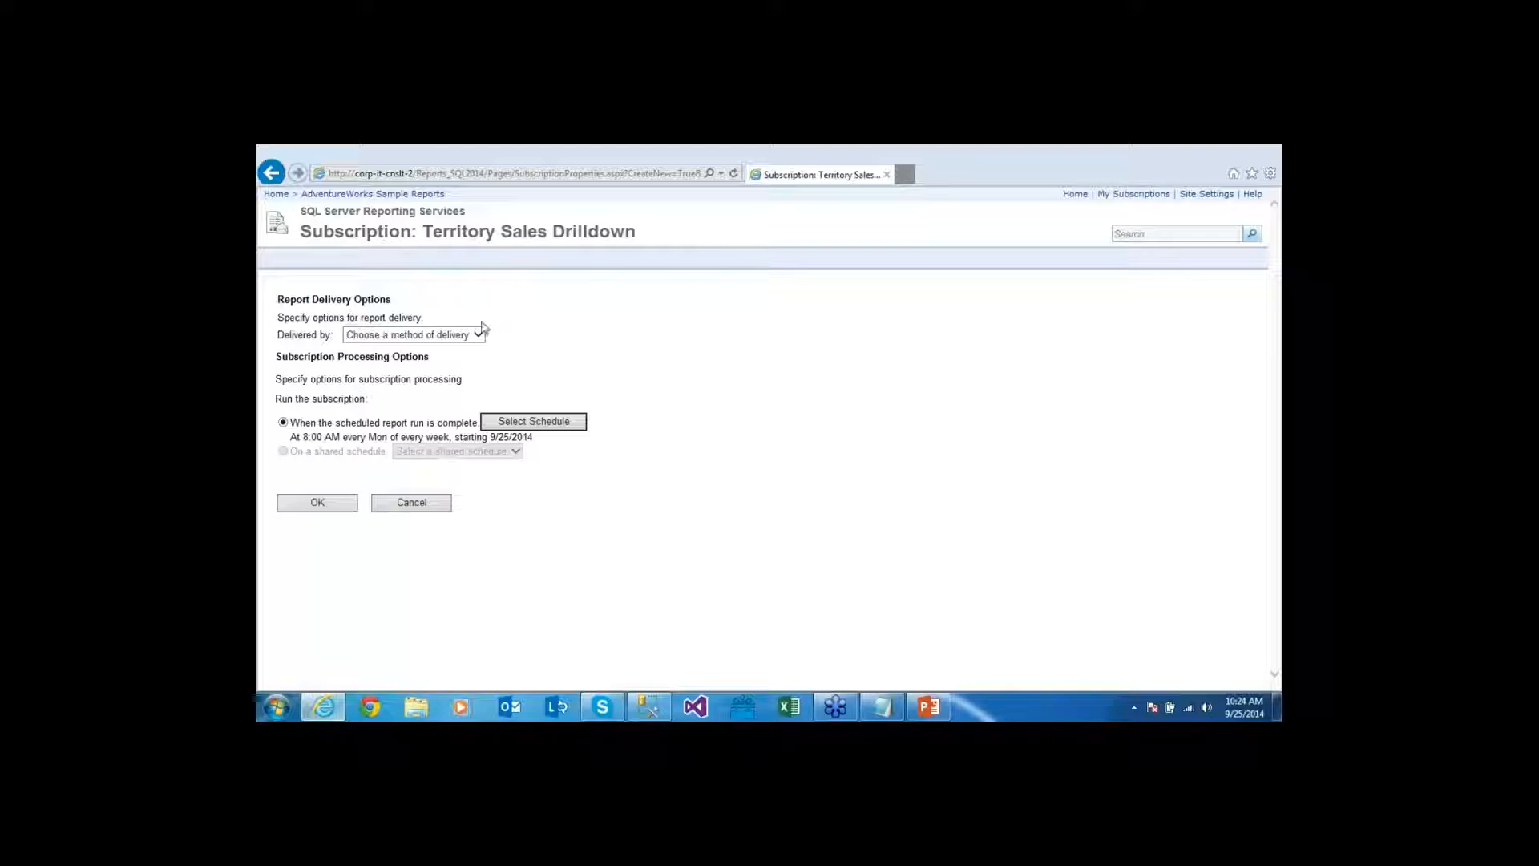
click(481, 341)
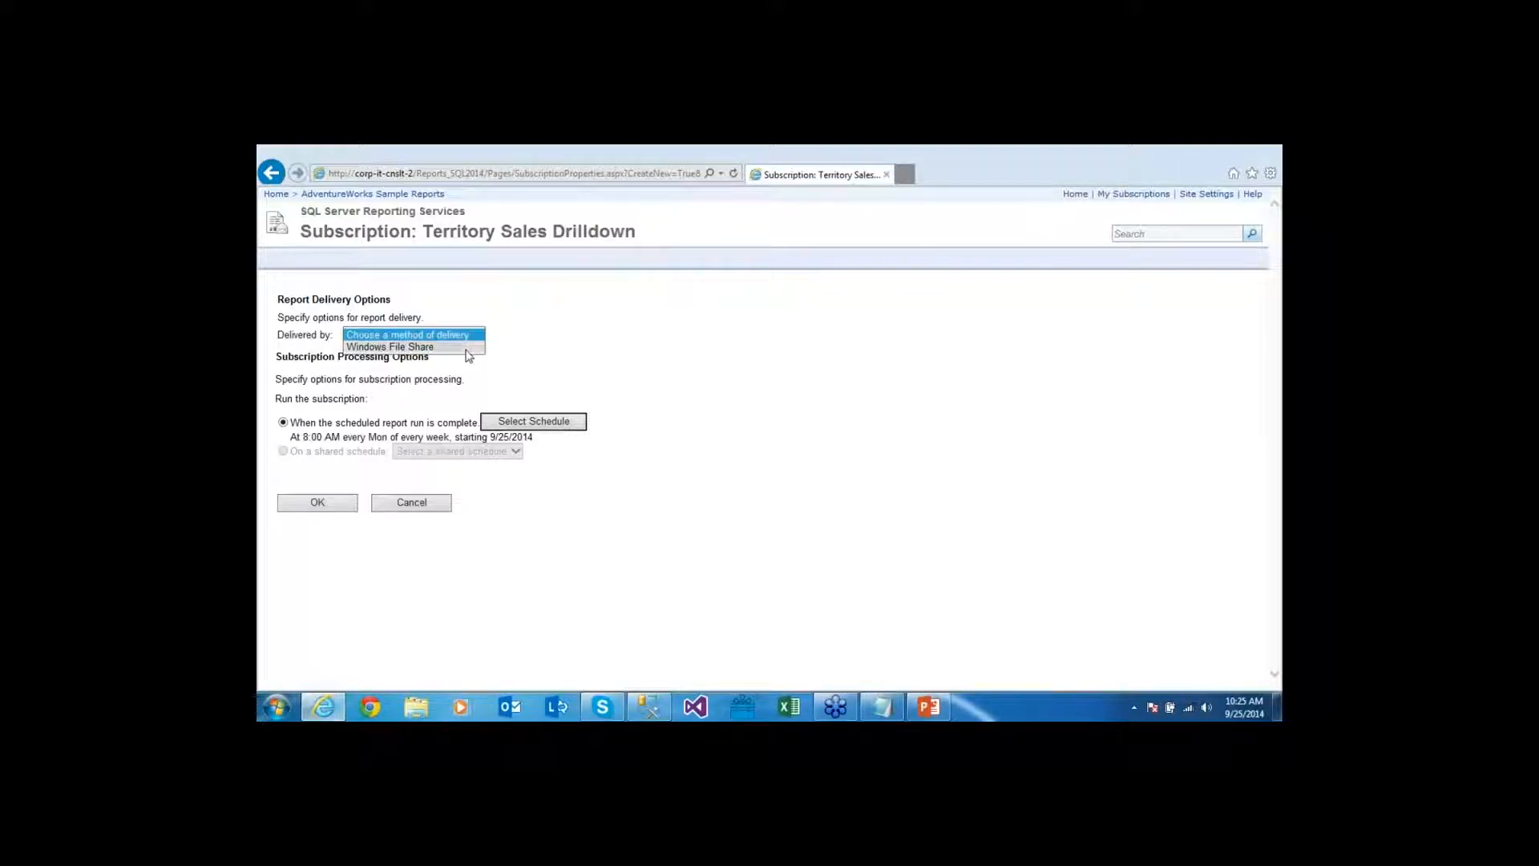
Choose Windows File Share delivery and bring up the Notepad Subscriptions notes
click(471, 347)
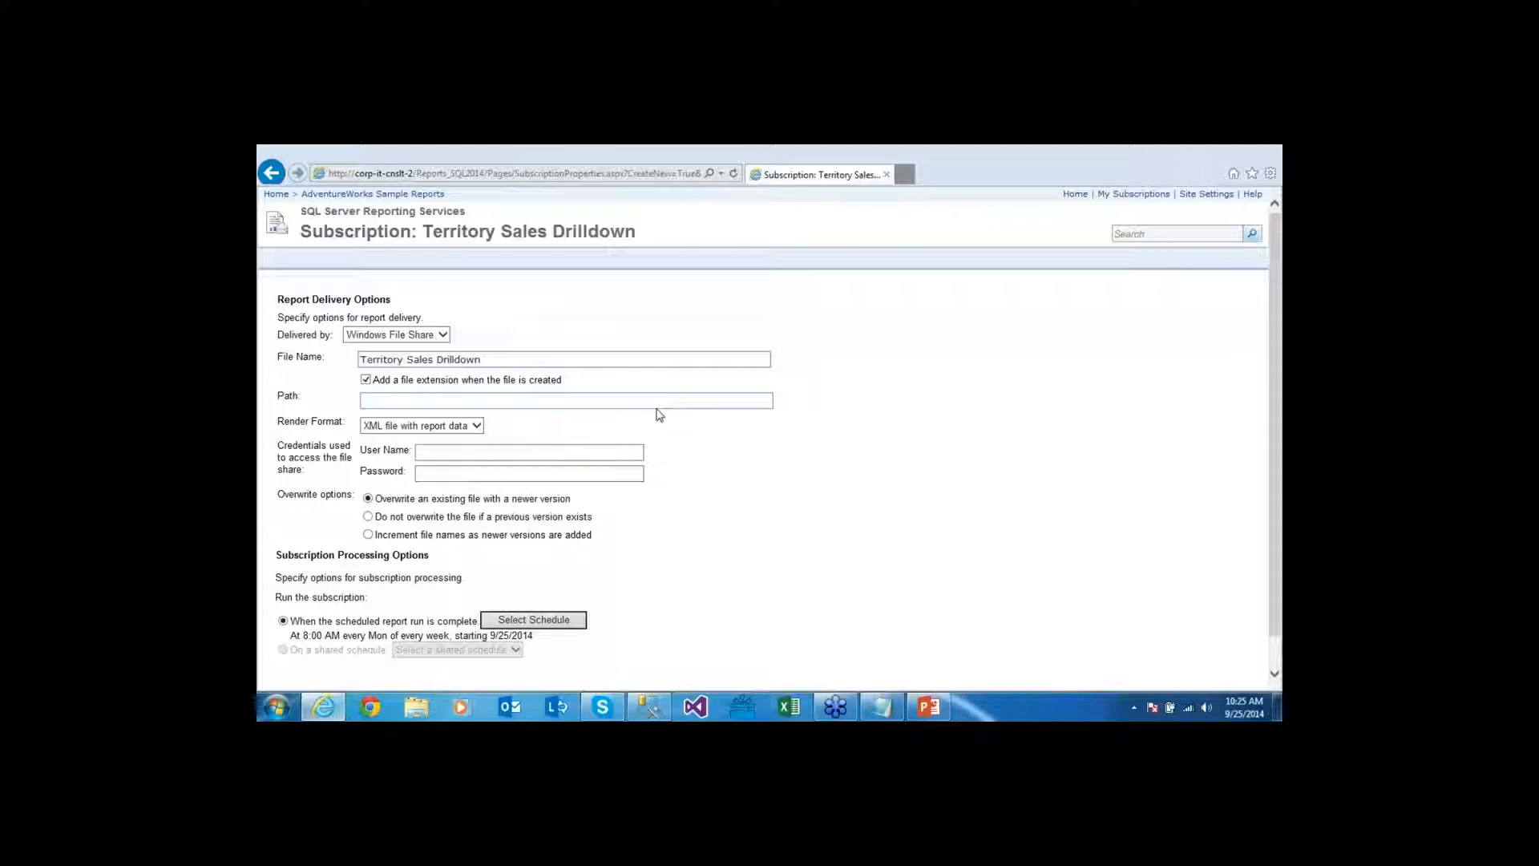
click(898, 713)
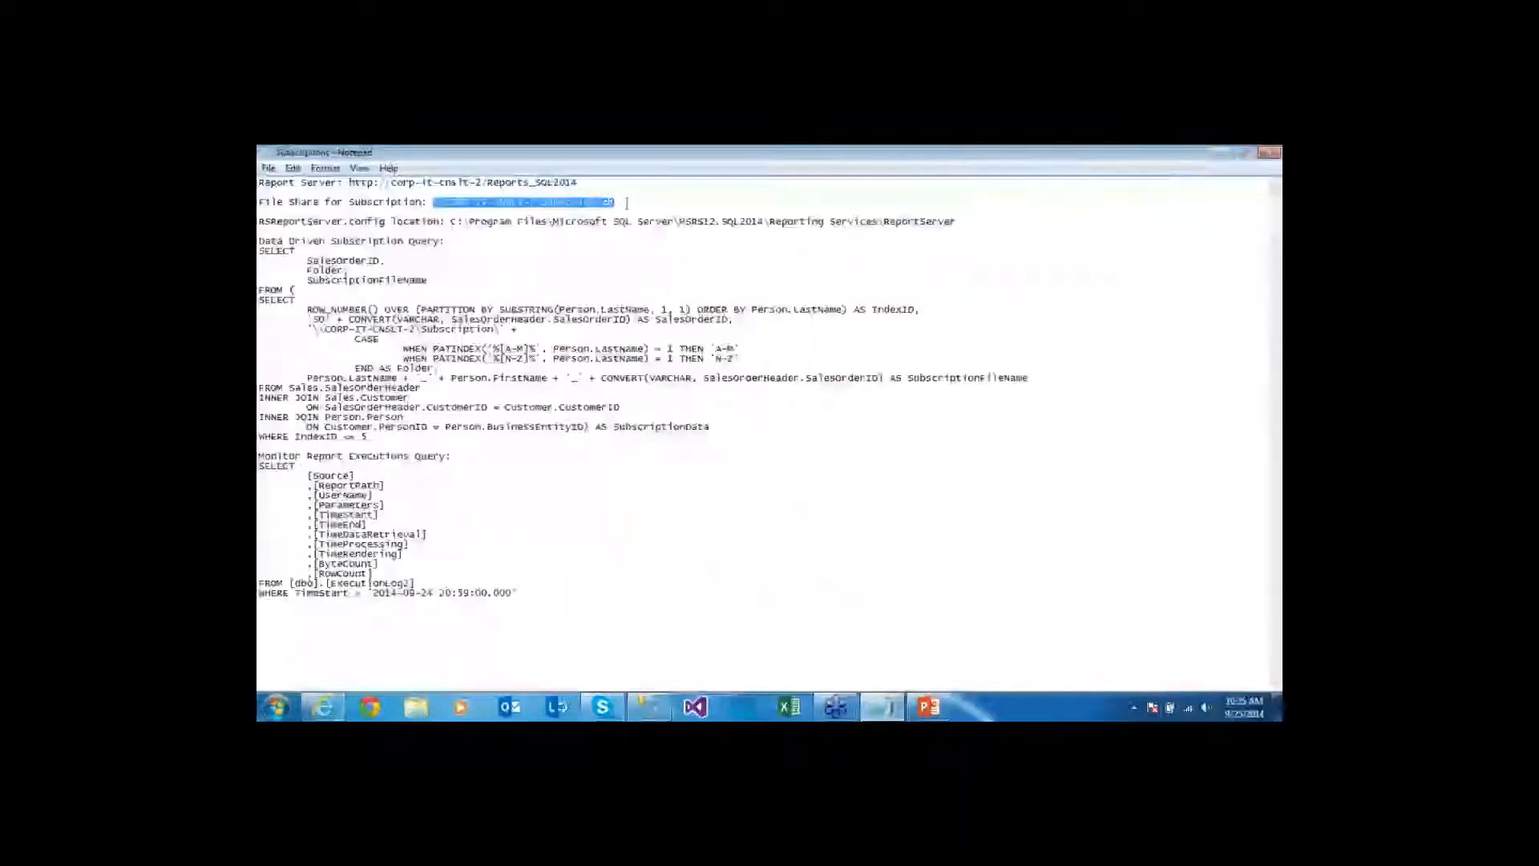
Confirm in Explorer that C:\Subscription contains the A-M and N-Z folders, then return to the form
click(1215, 153)
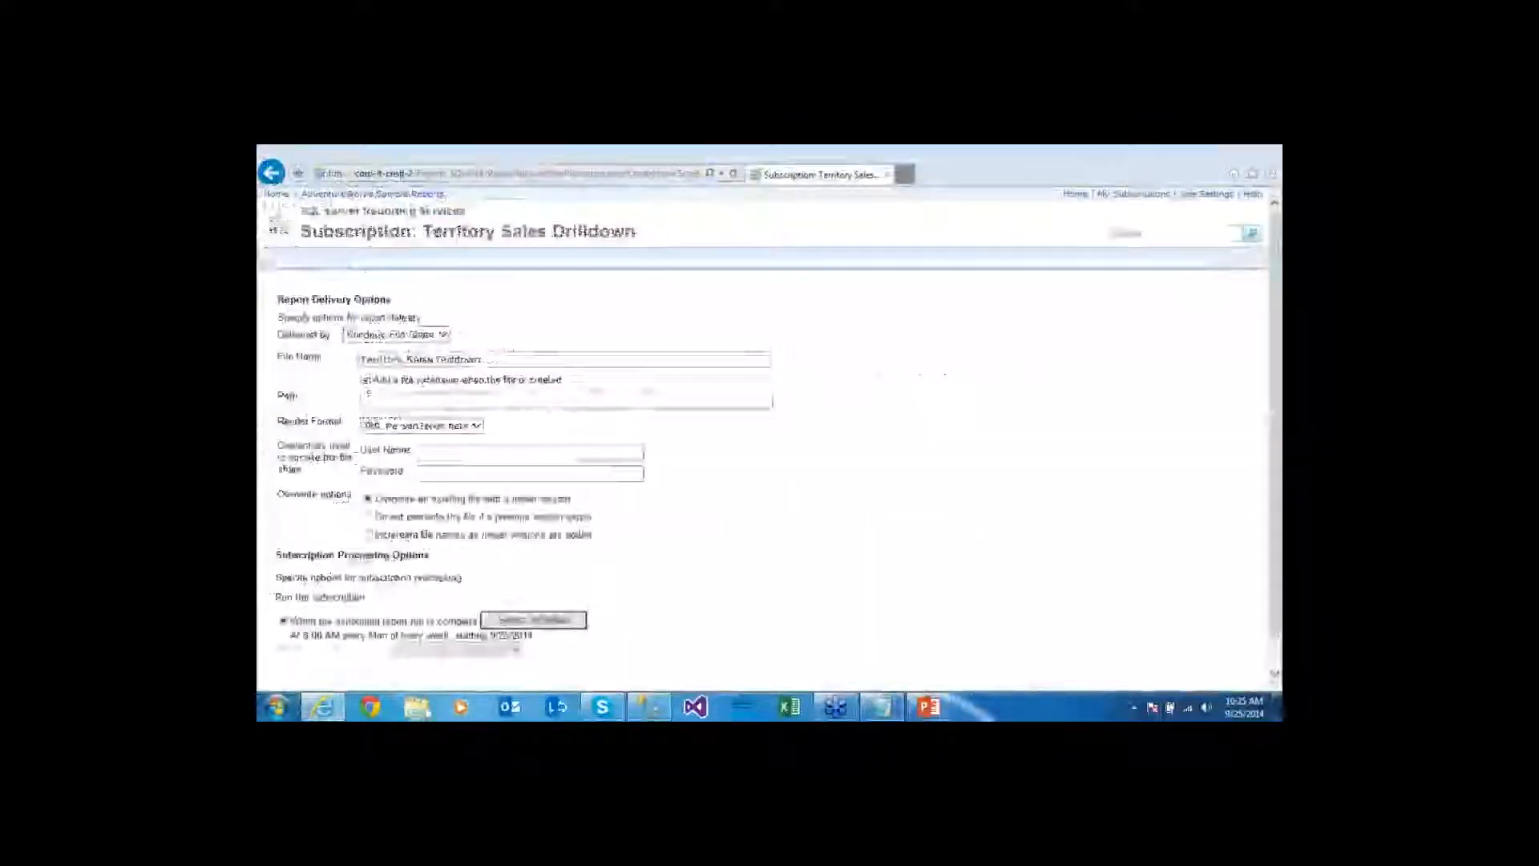
key(super+e)
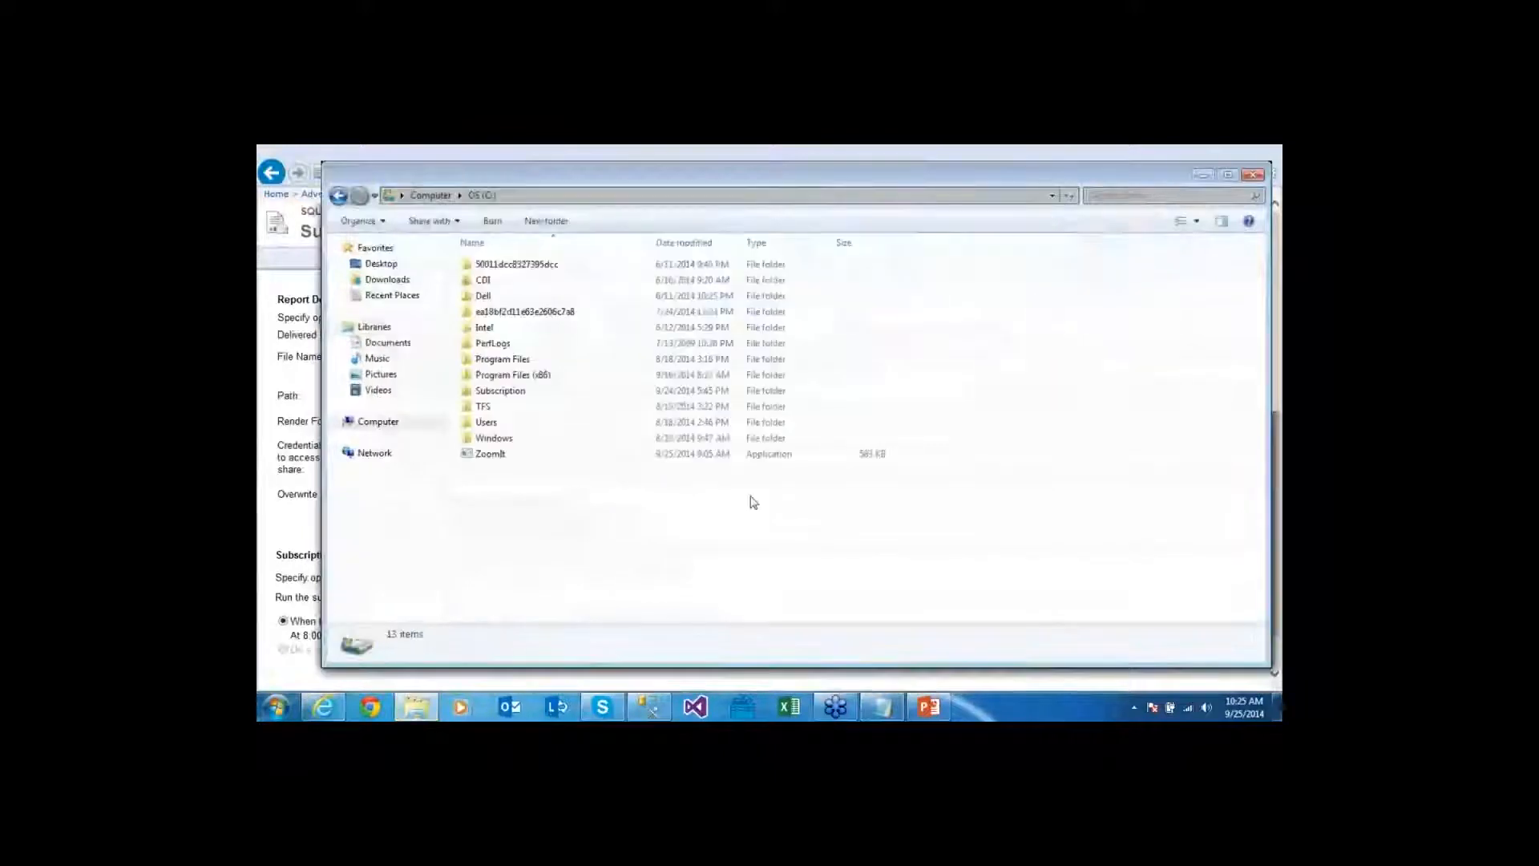
click(673, 392)
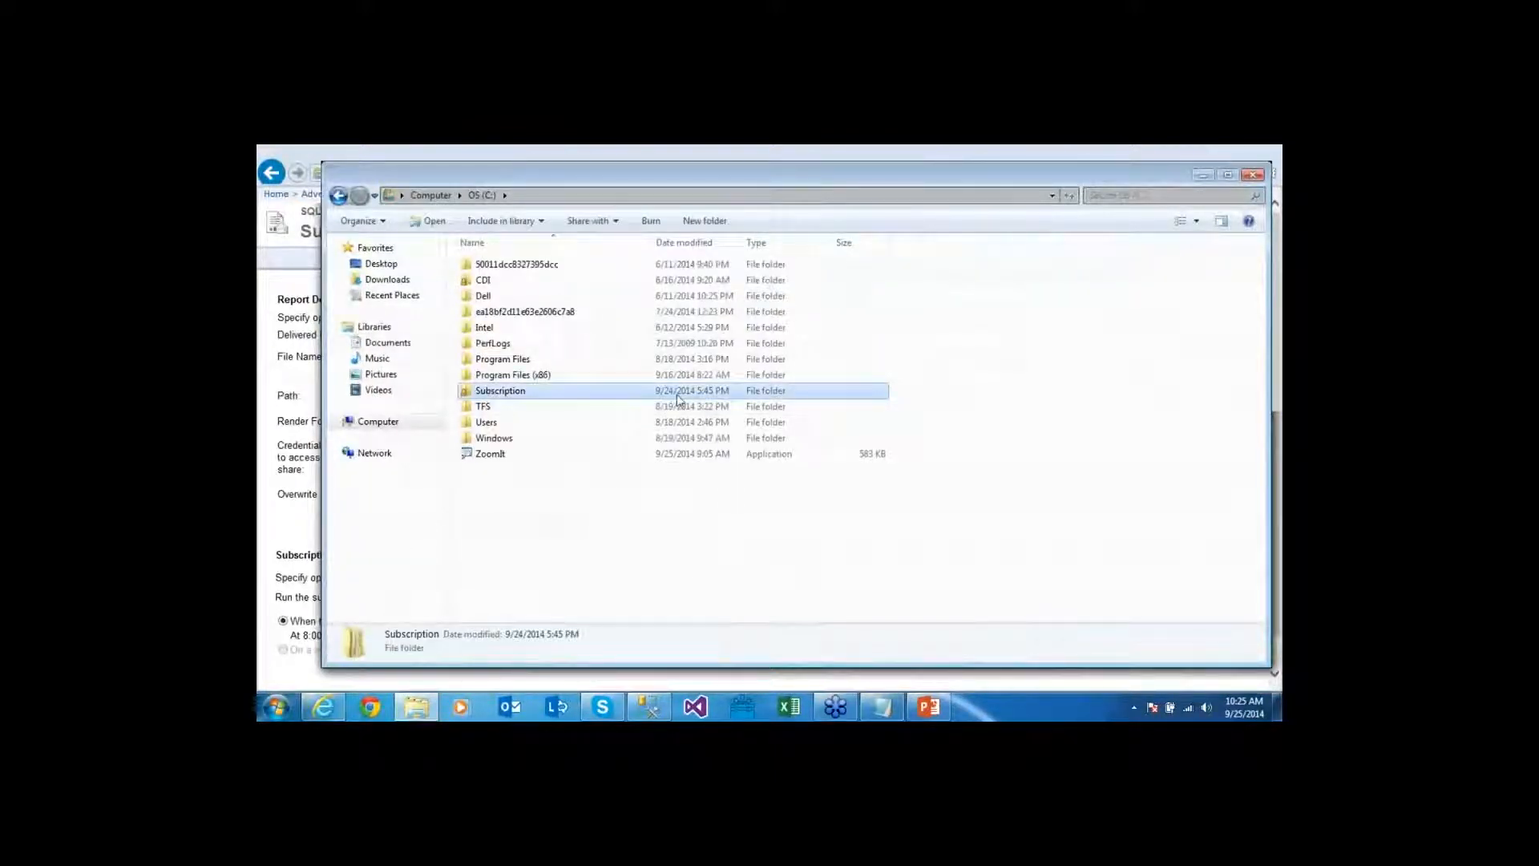
double_click(676, 395)
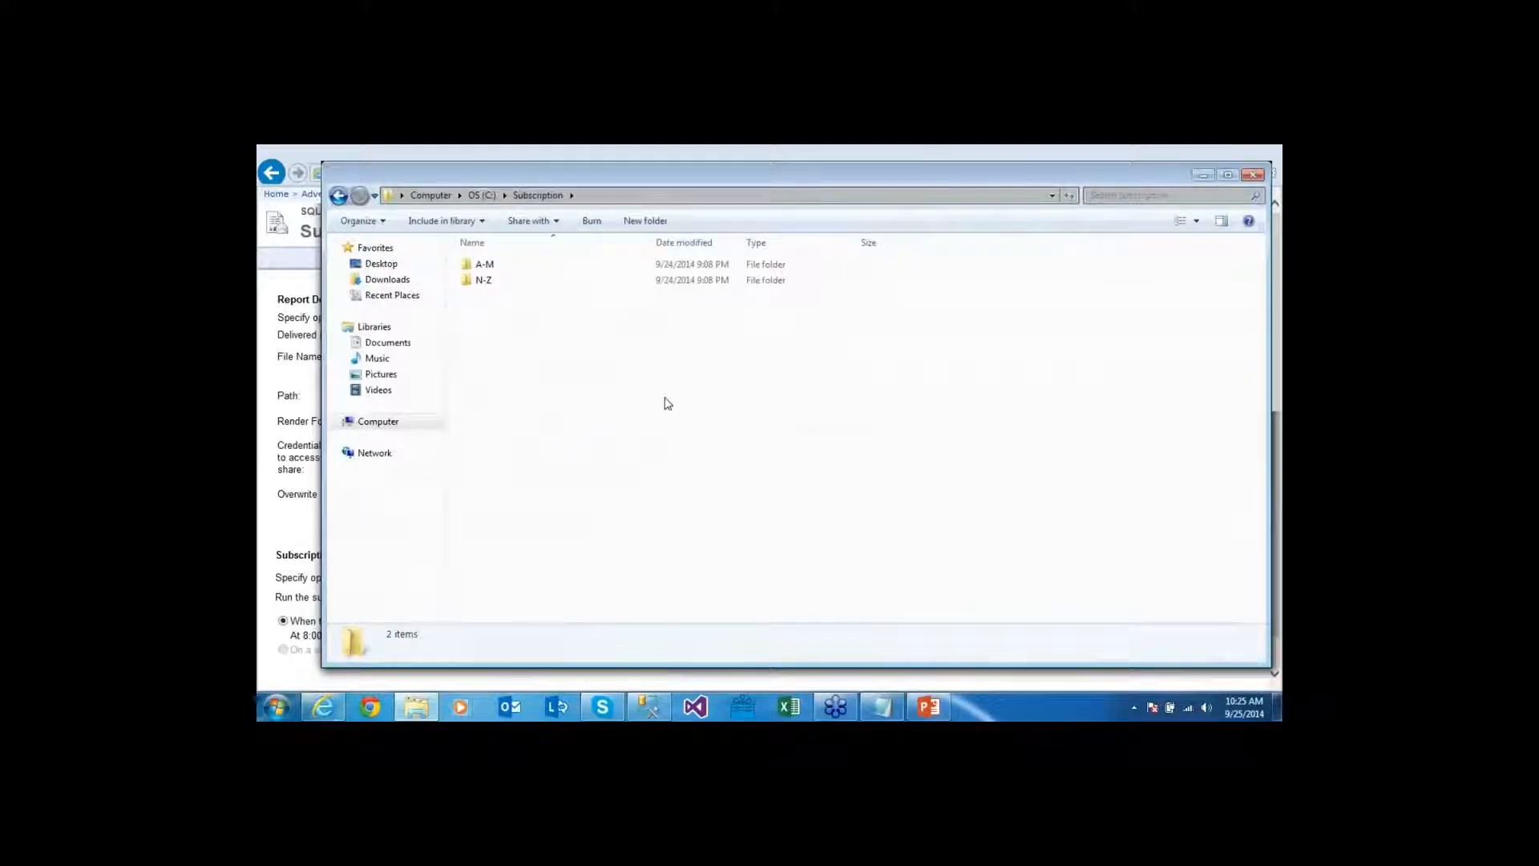
drag(665, 395, 1007, 151)
click(1007, 152)
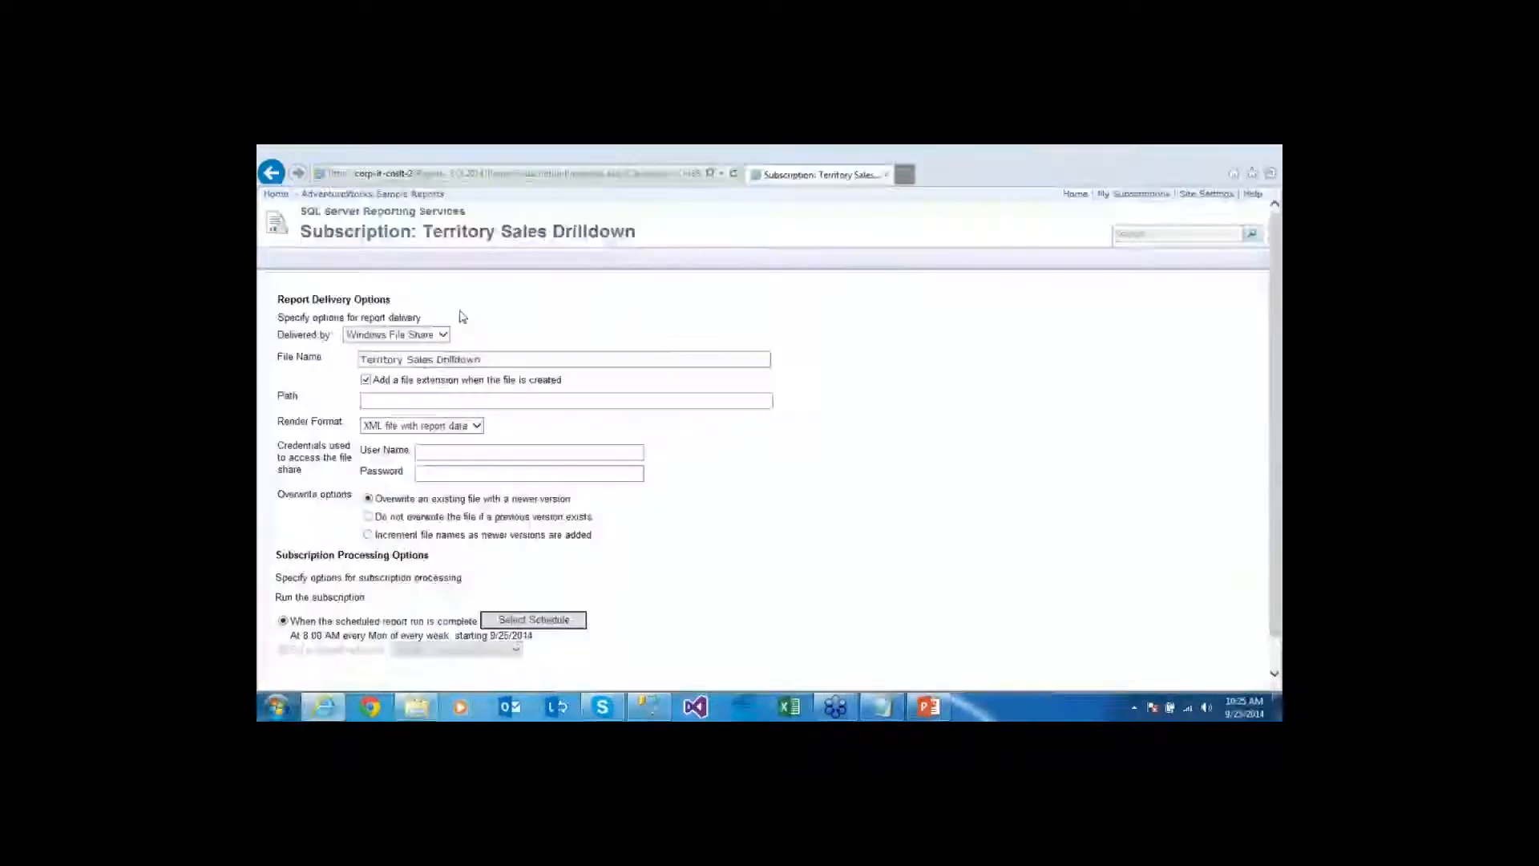
Set the delivery path to \\CORP-IT-CNSLT-2\Subscription after C:\Subscription is rejected as non-UNC
click(392, 403)
text(\\CORP-IT-CNSLT-2\Subscription)
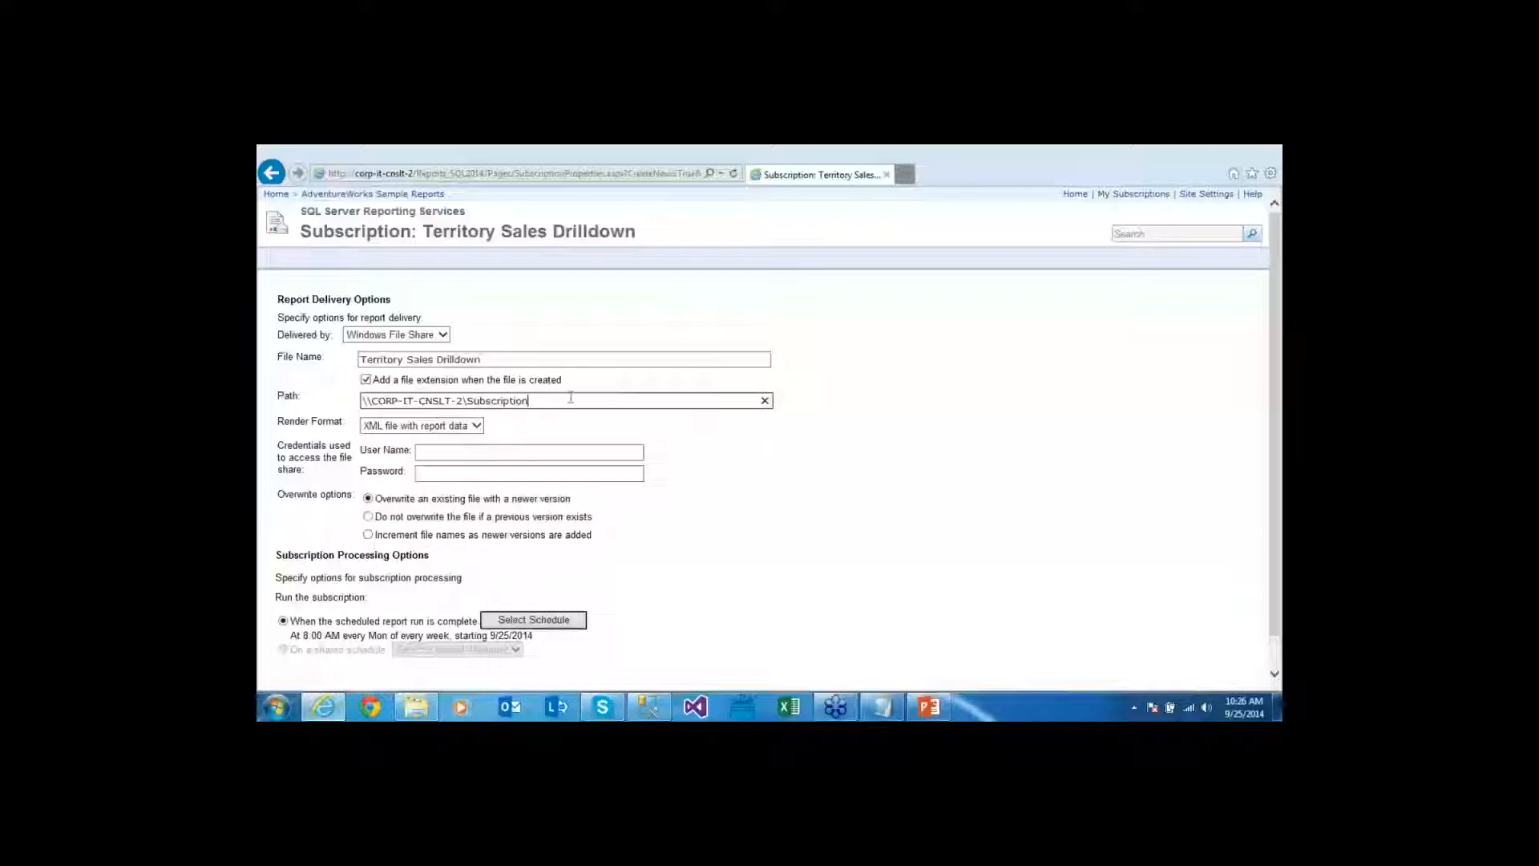
drag(464, 401, 322, 400)
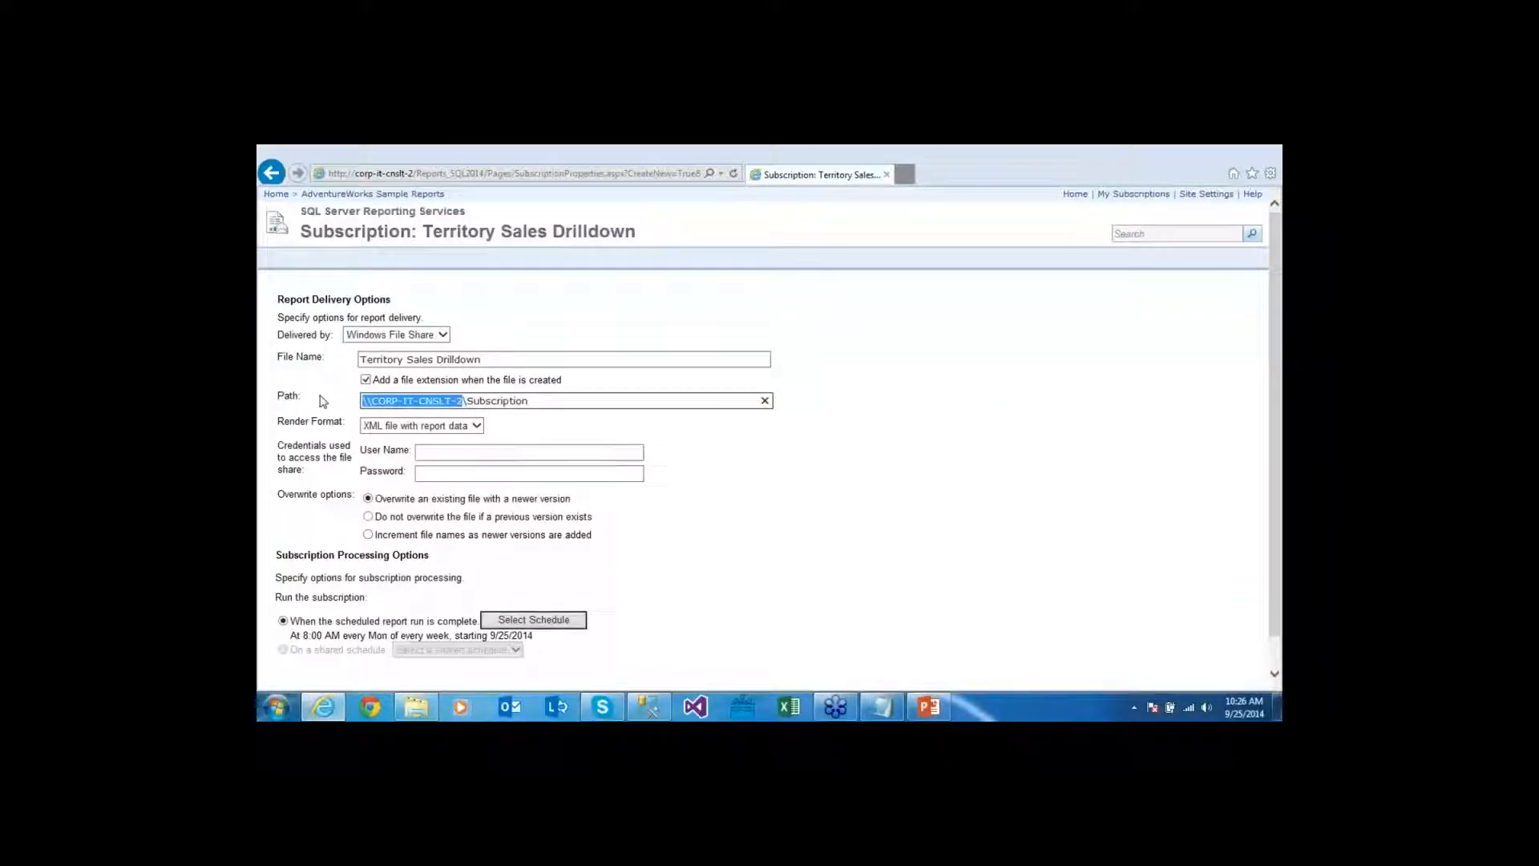
text(C:)
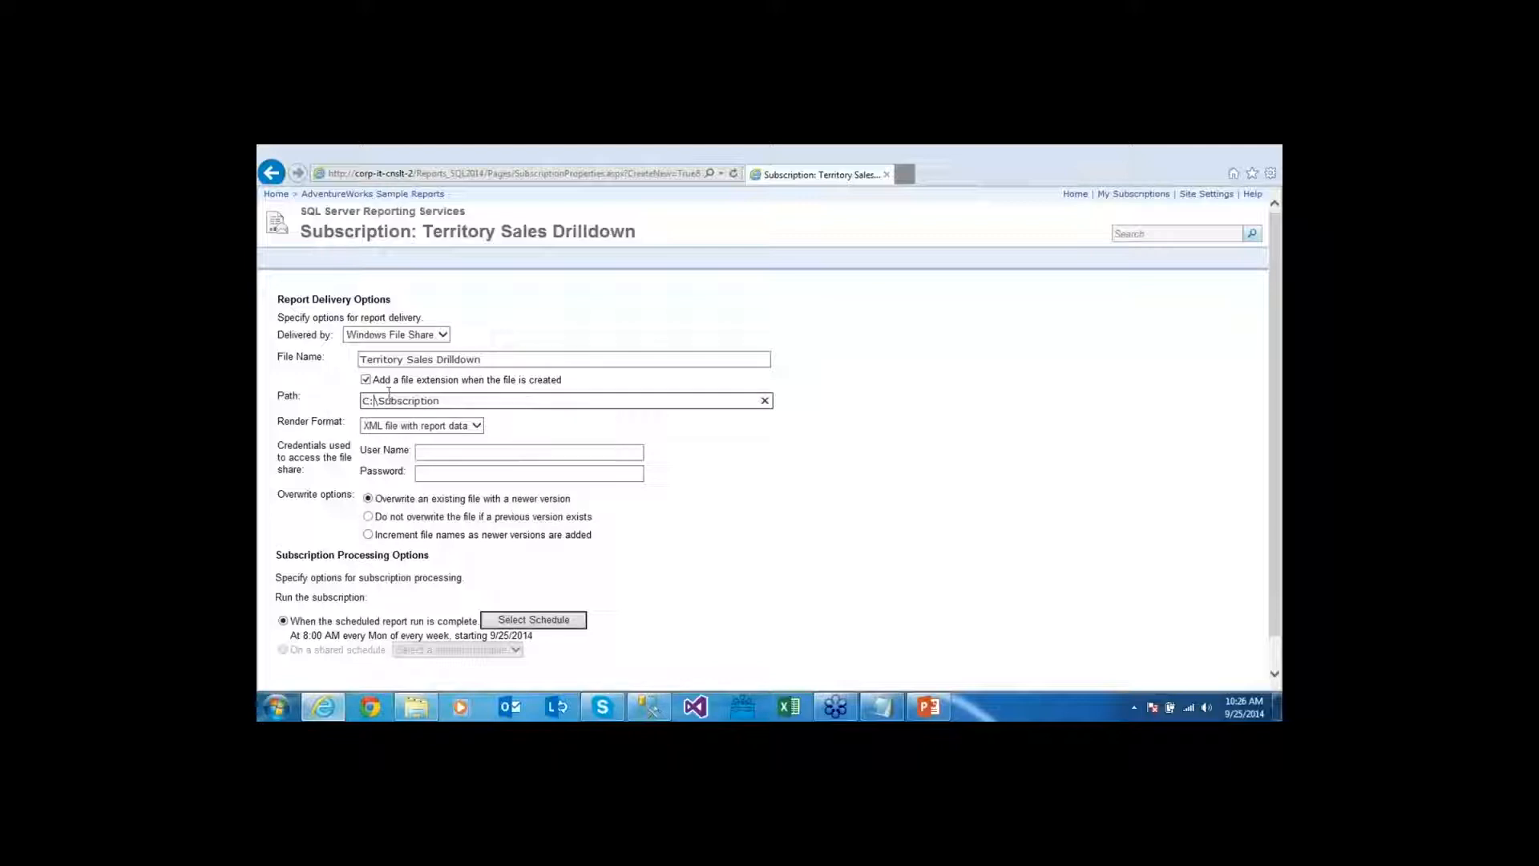
click(627, 424)
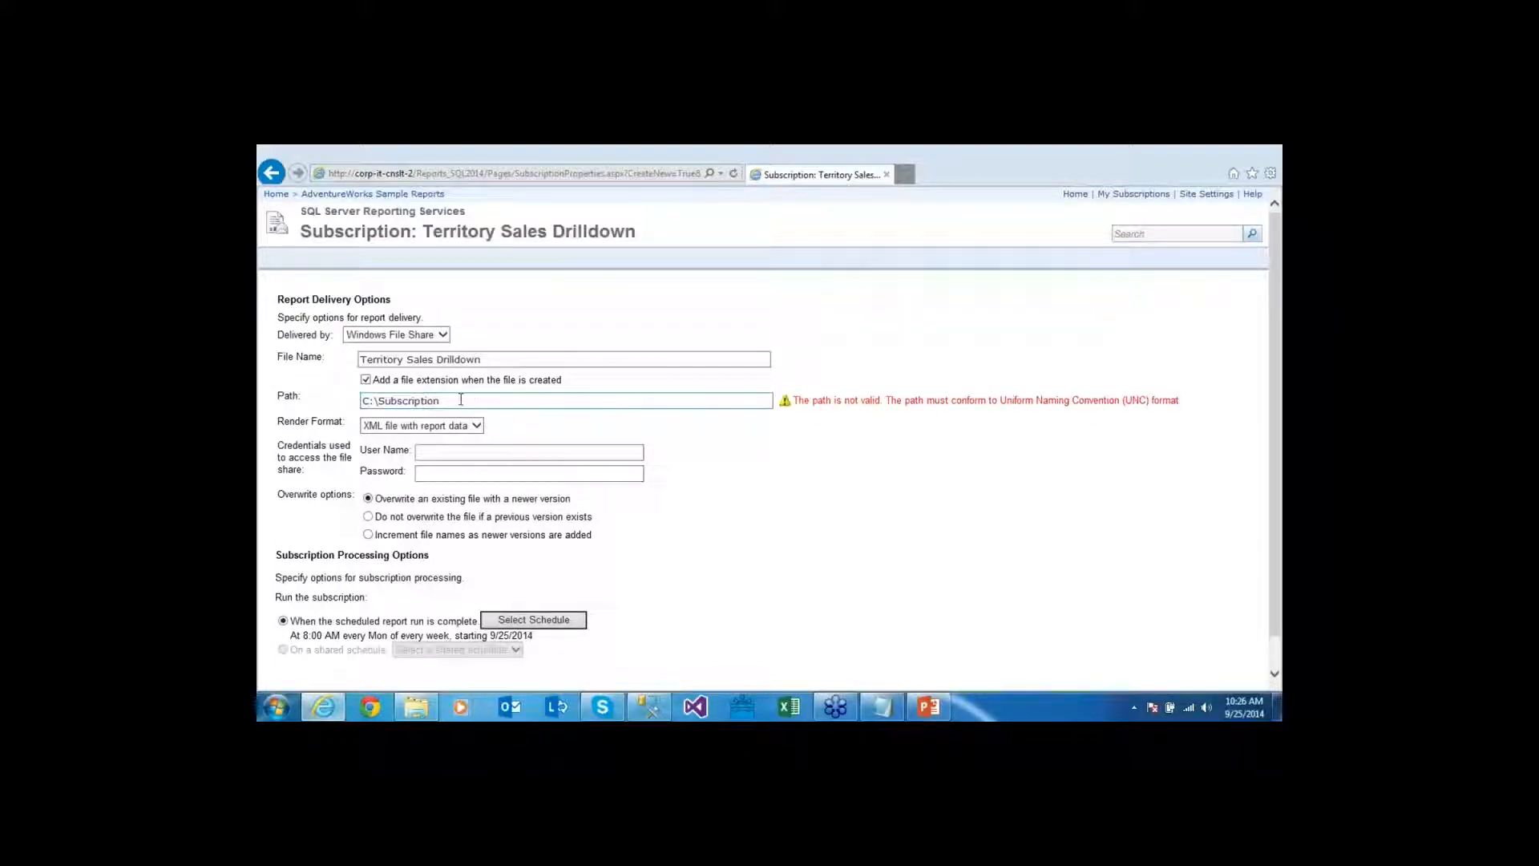
drag(722, 401, 338, 409)
text(\\CORP-IT-CNSLT-2\Subscription)
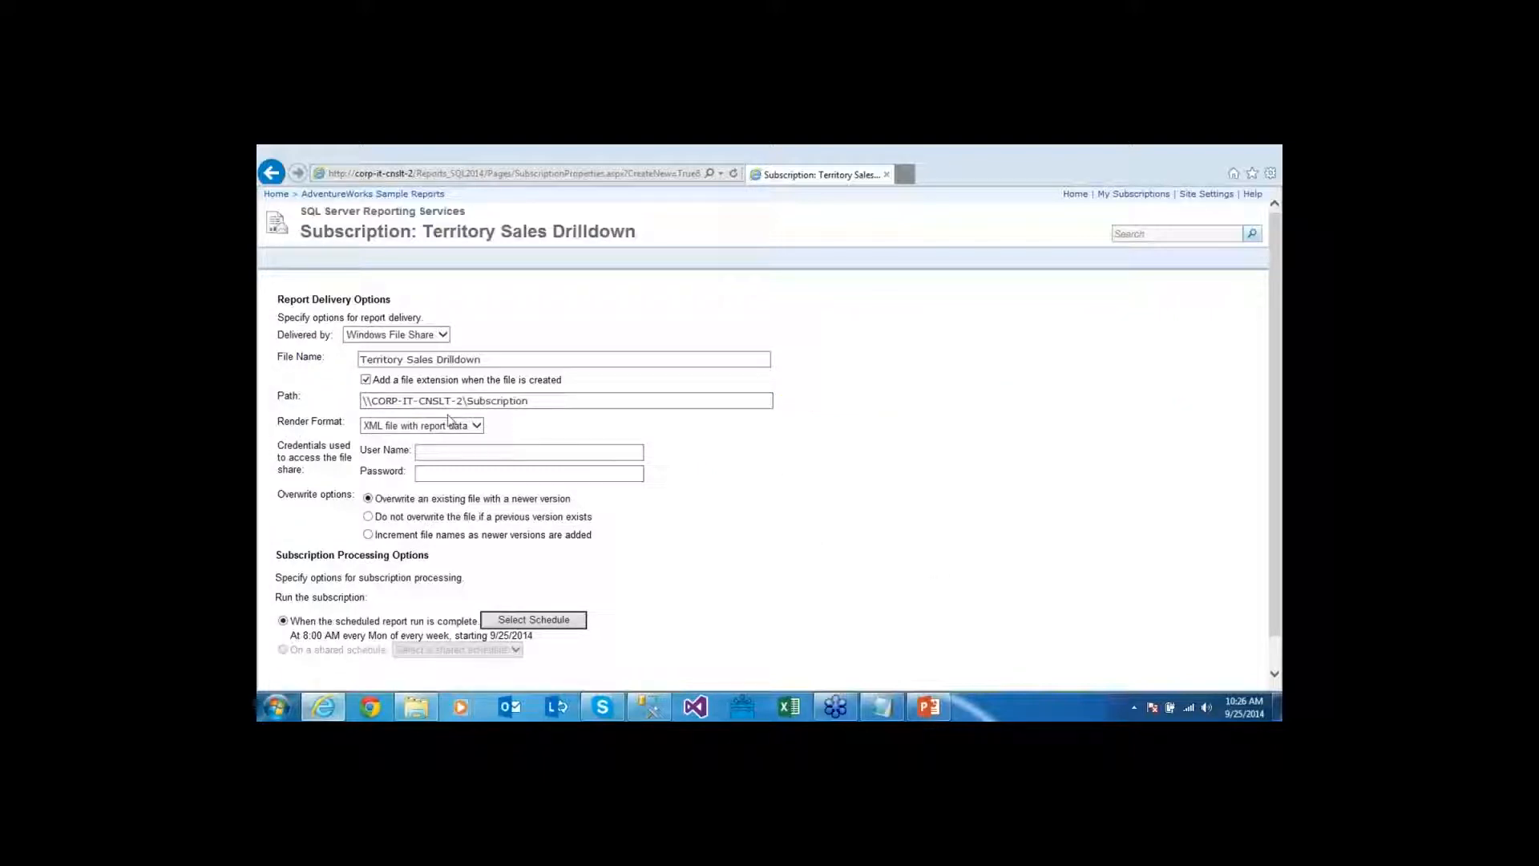
click(479, 426)
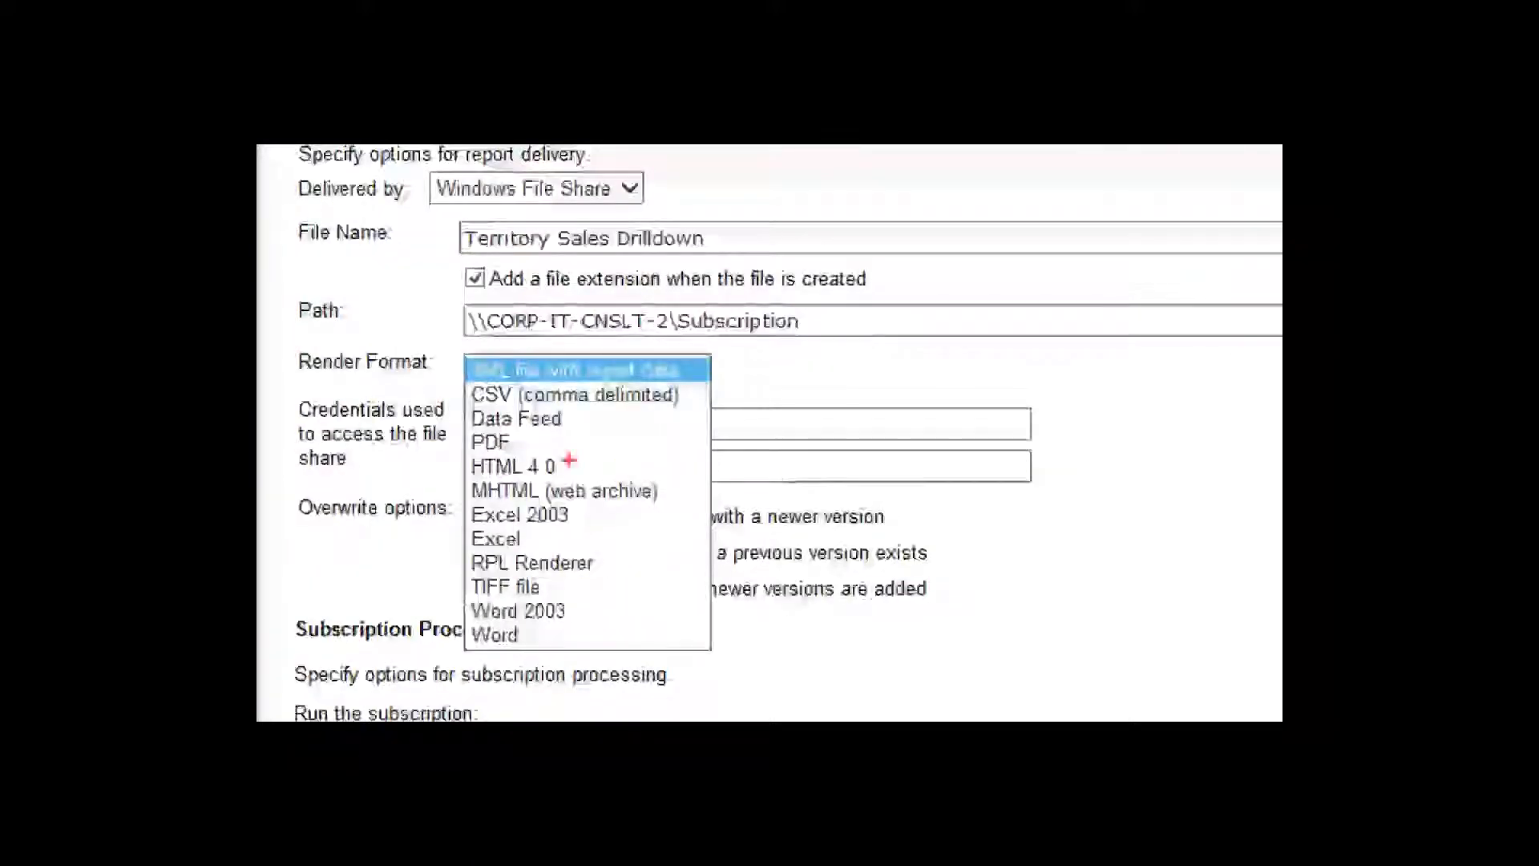
Change the subscription's render format from XML file with report data to PDF
drag(521, 445, 595, 447)
drag(538, 540, 654, 540)
drag(536, 633, 615, 633)
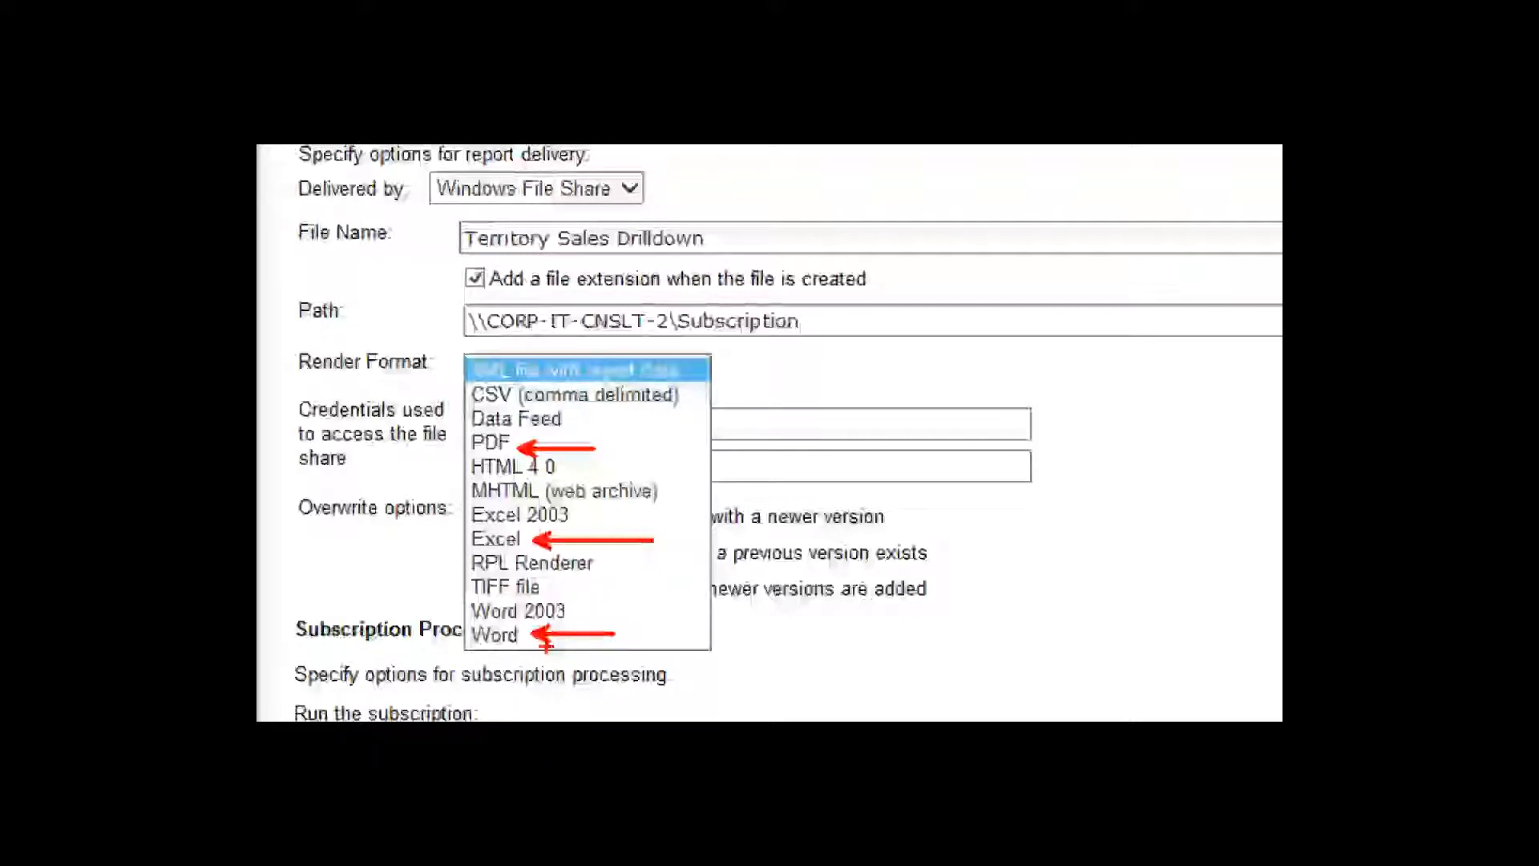
click(561, 370)
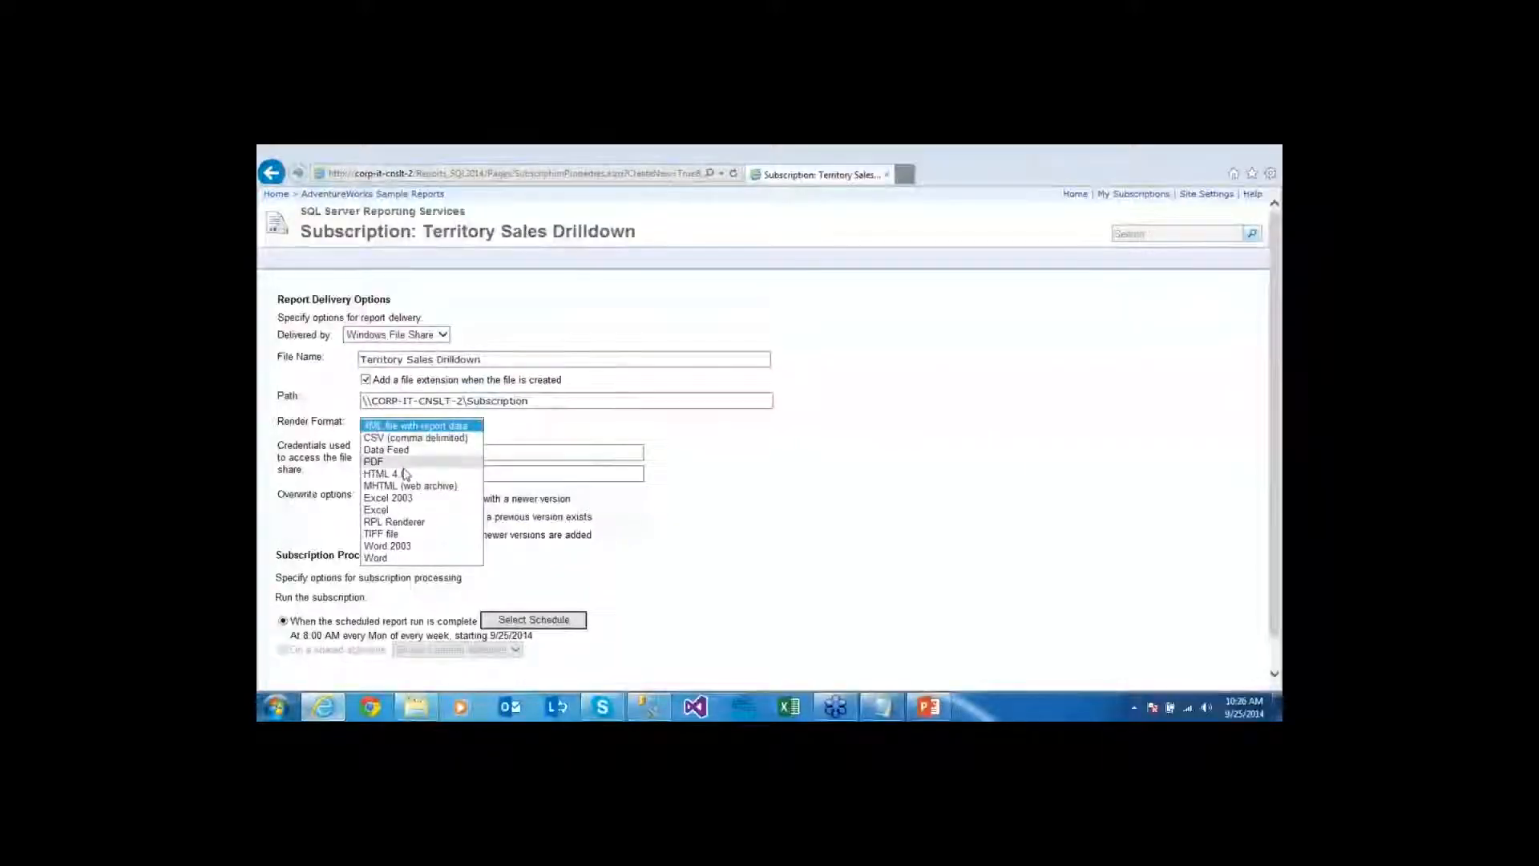
click(401, 461)
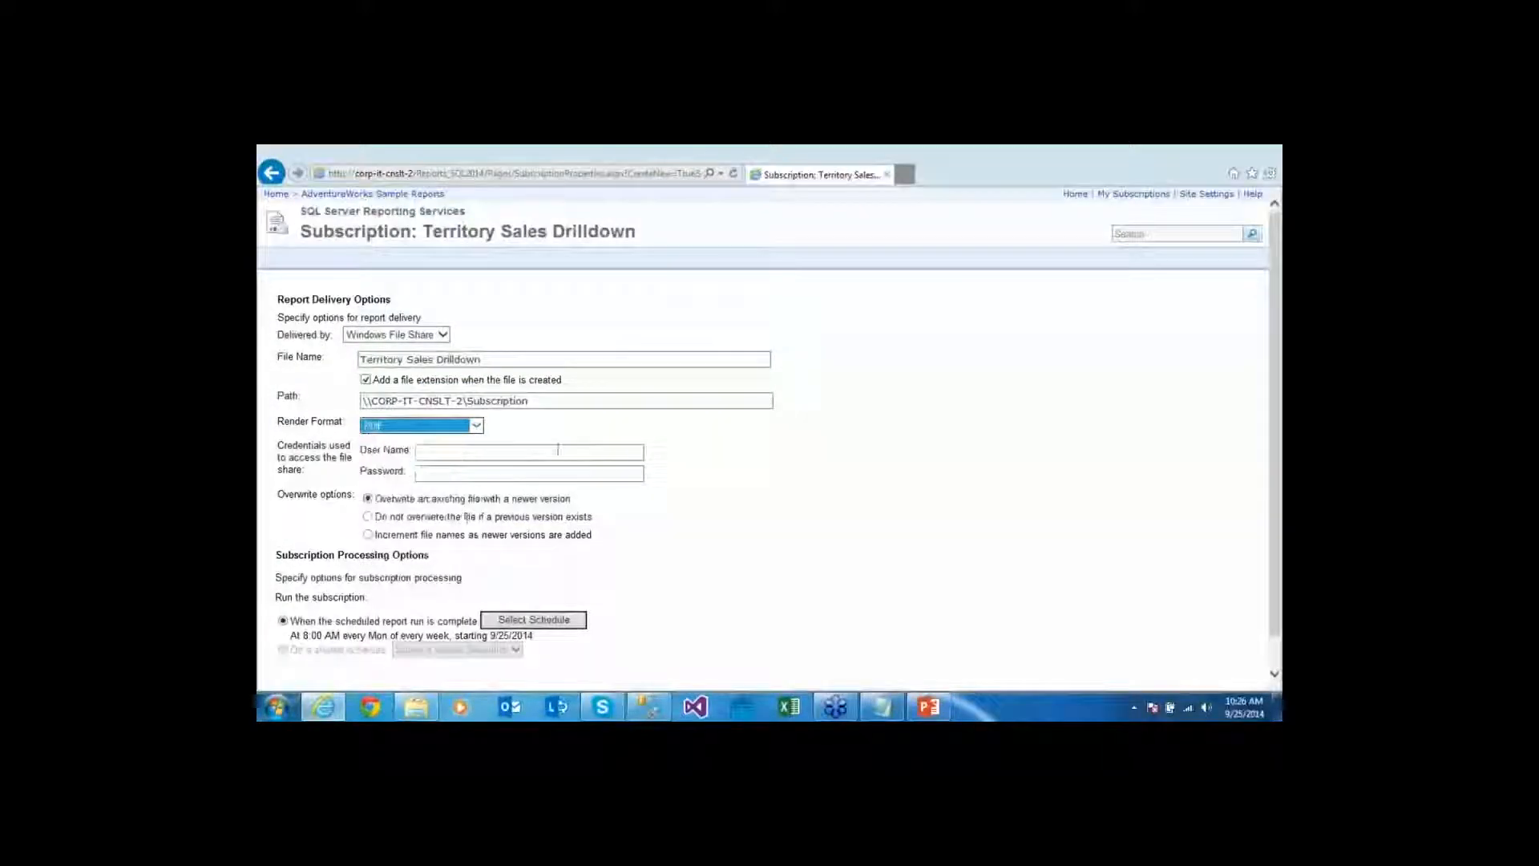
click(532, 456)
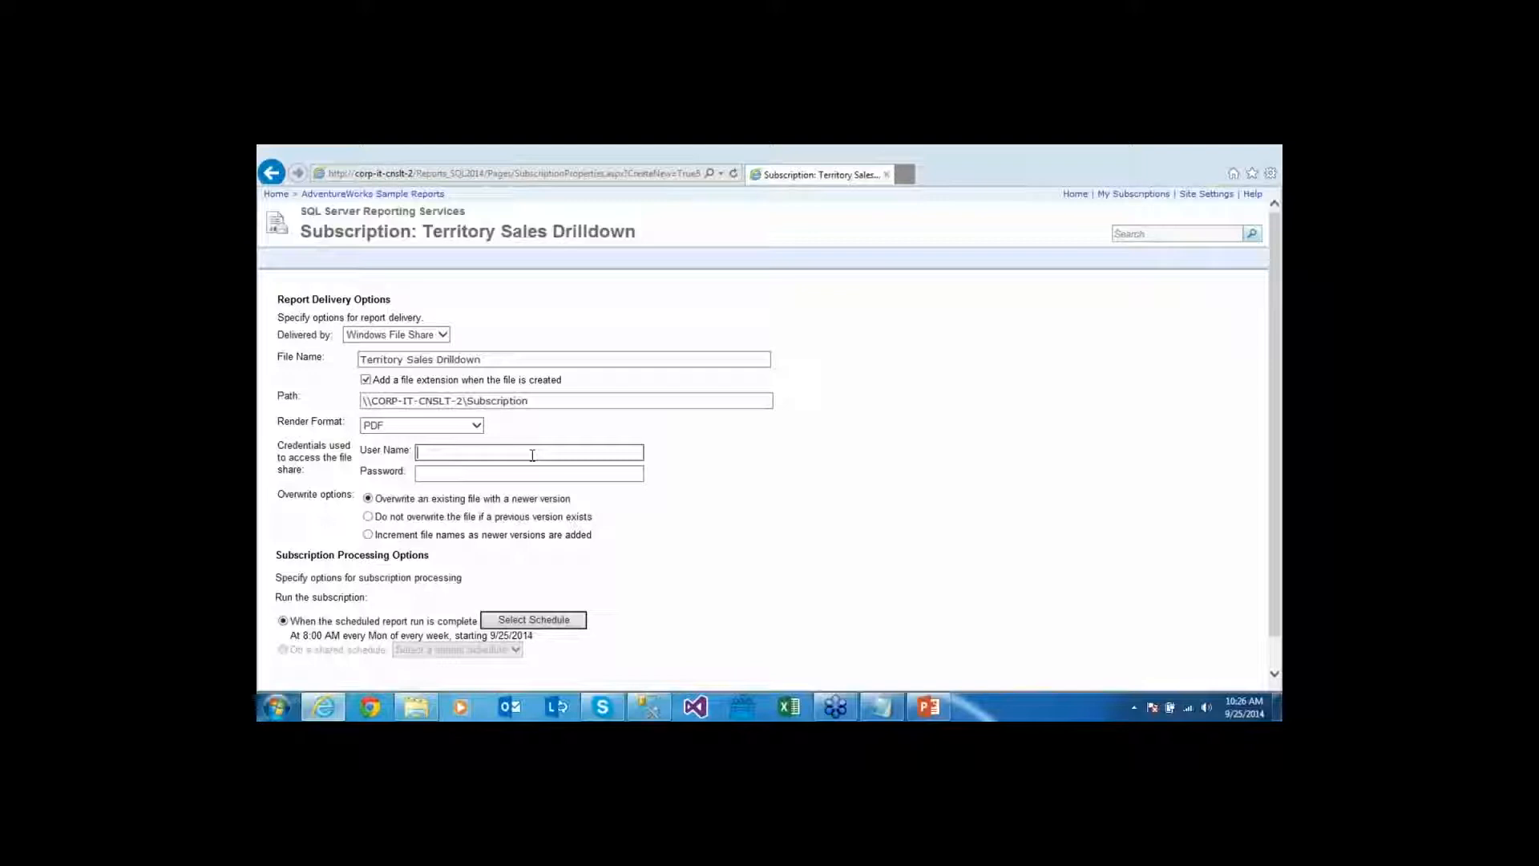
Enter the file share user name and the eight-character password
key(Tab)
text(********)
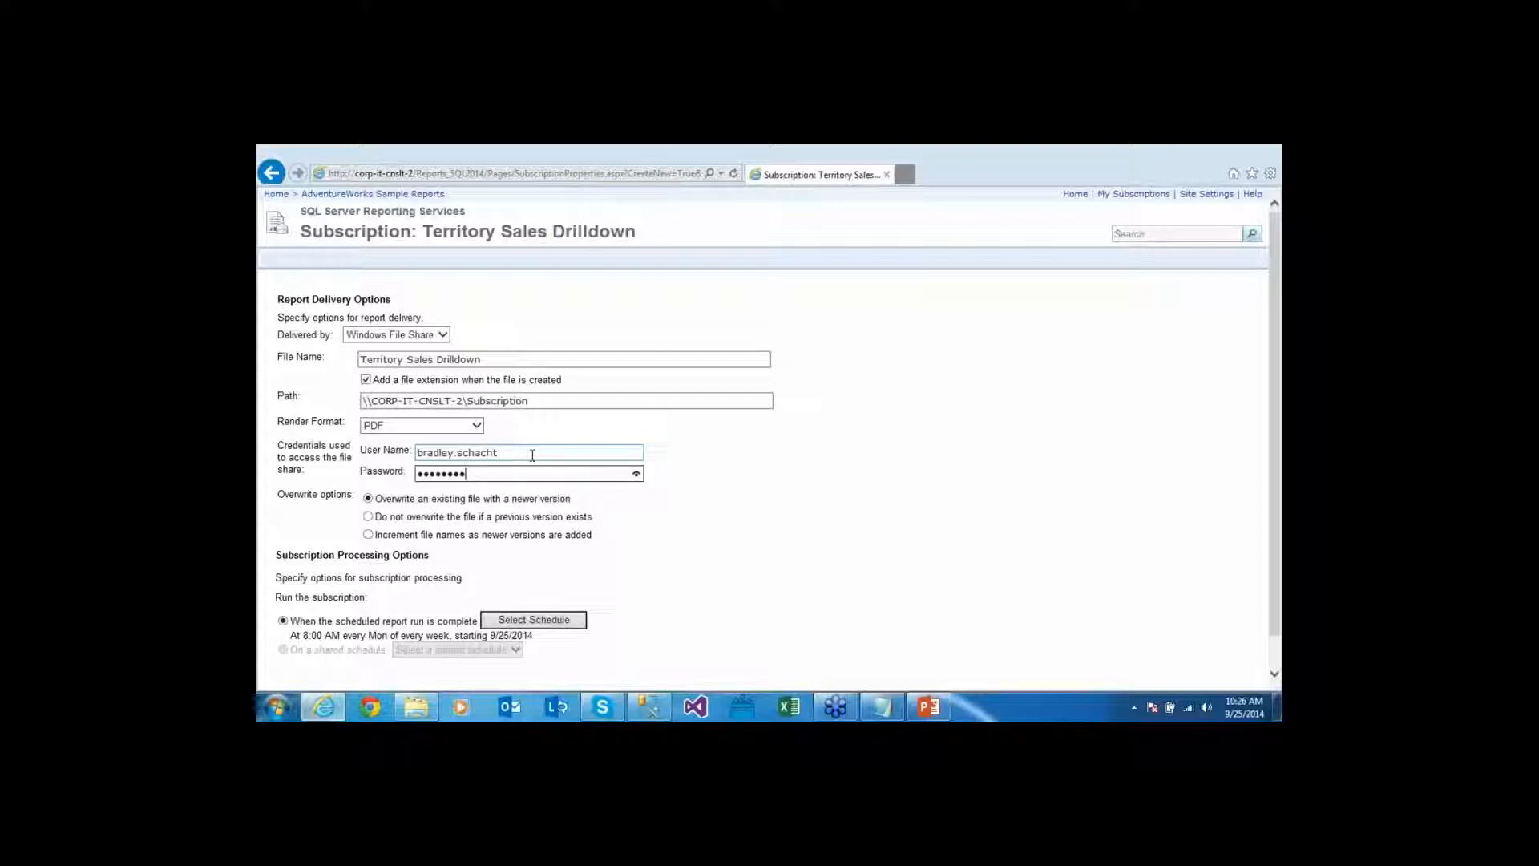
click(327, 505)
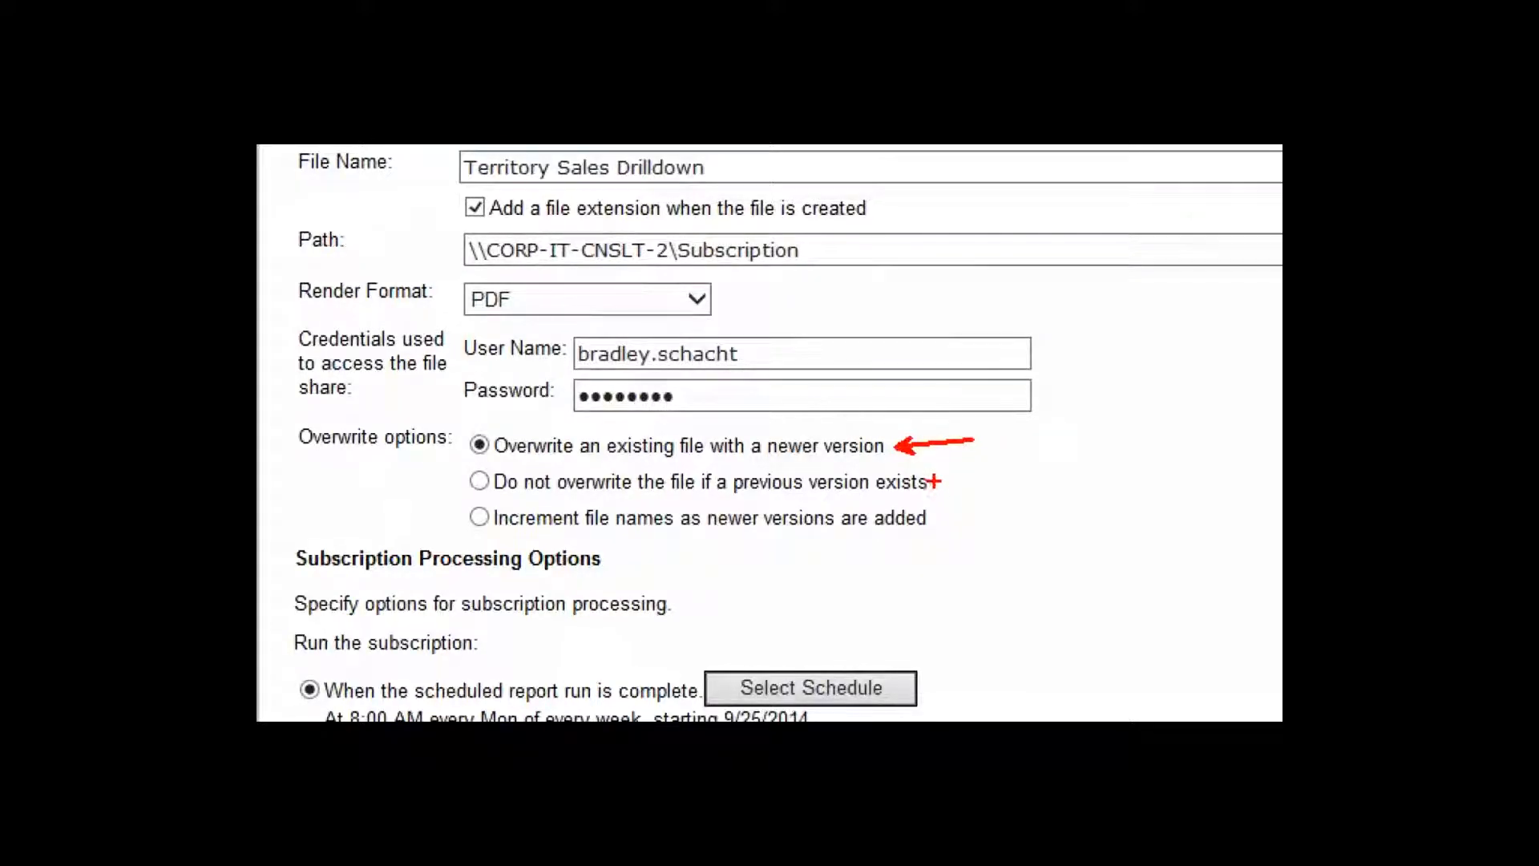
drag(933, 481, 1017, 479)
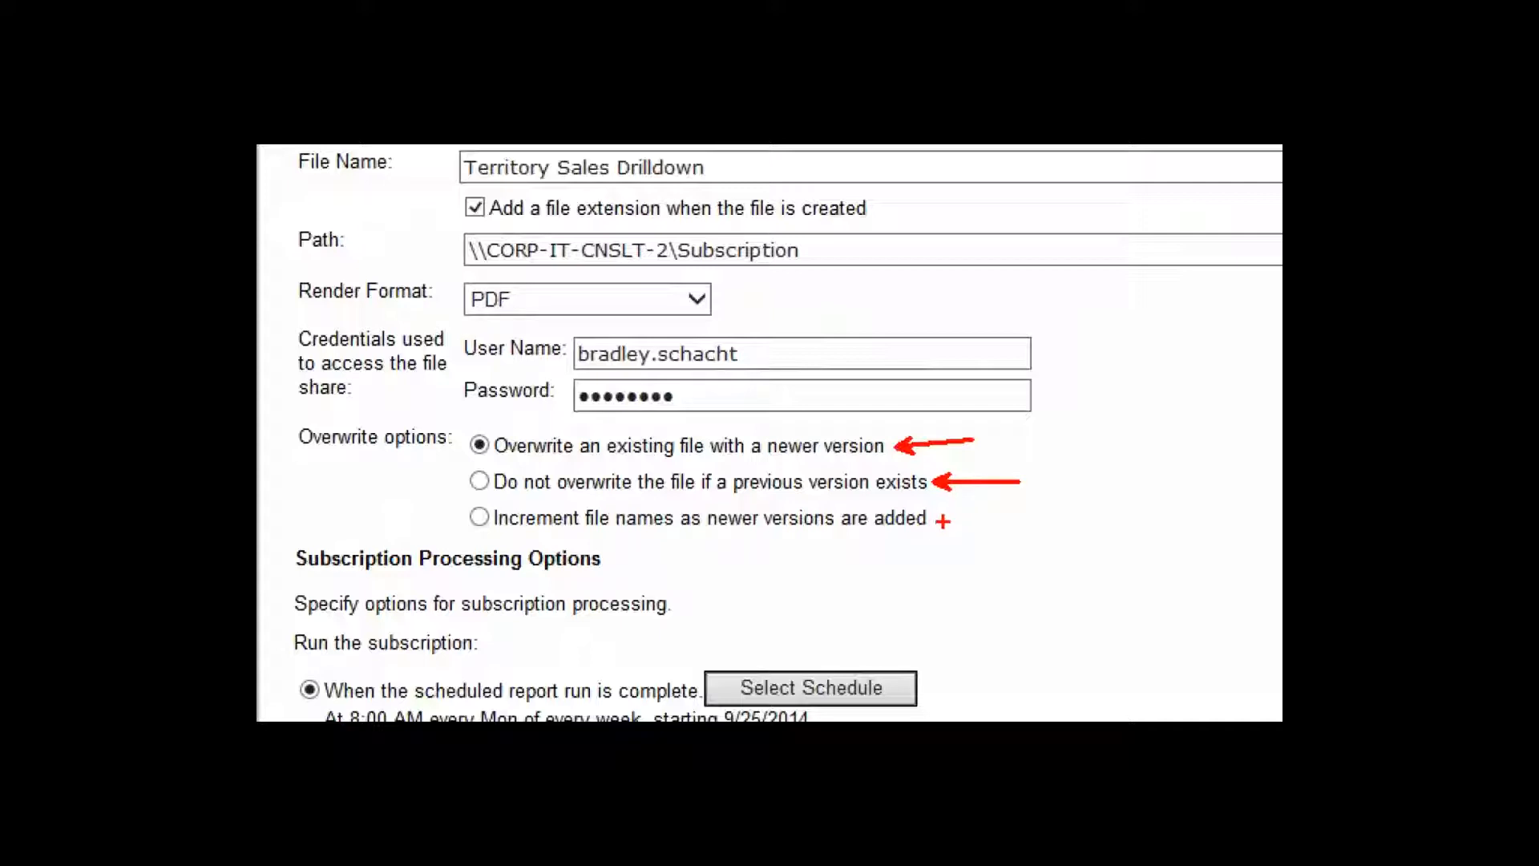
drag(942, 522, 1014, 529)
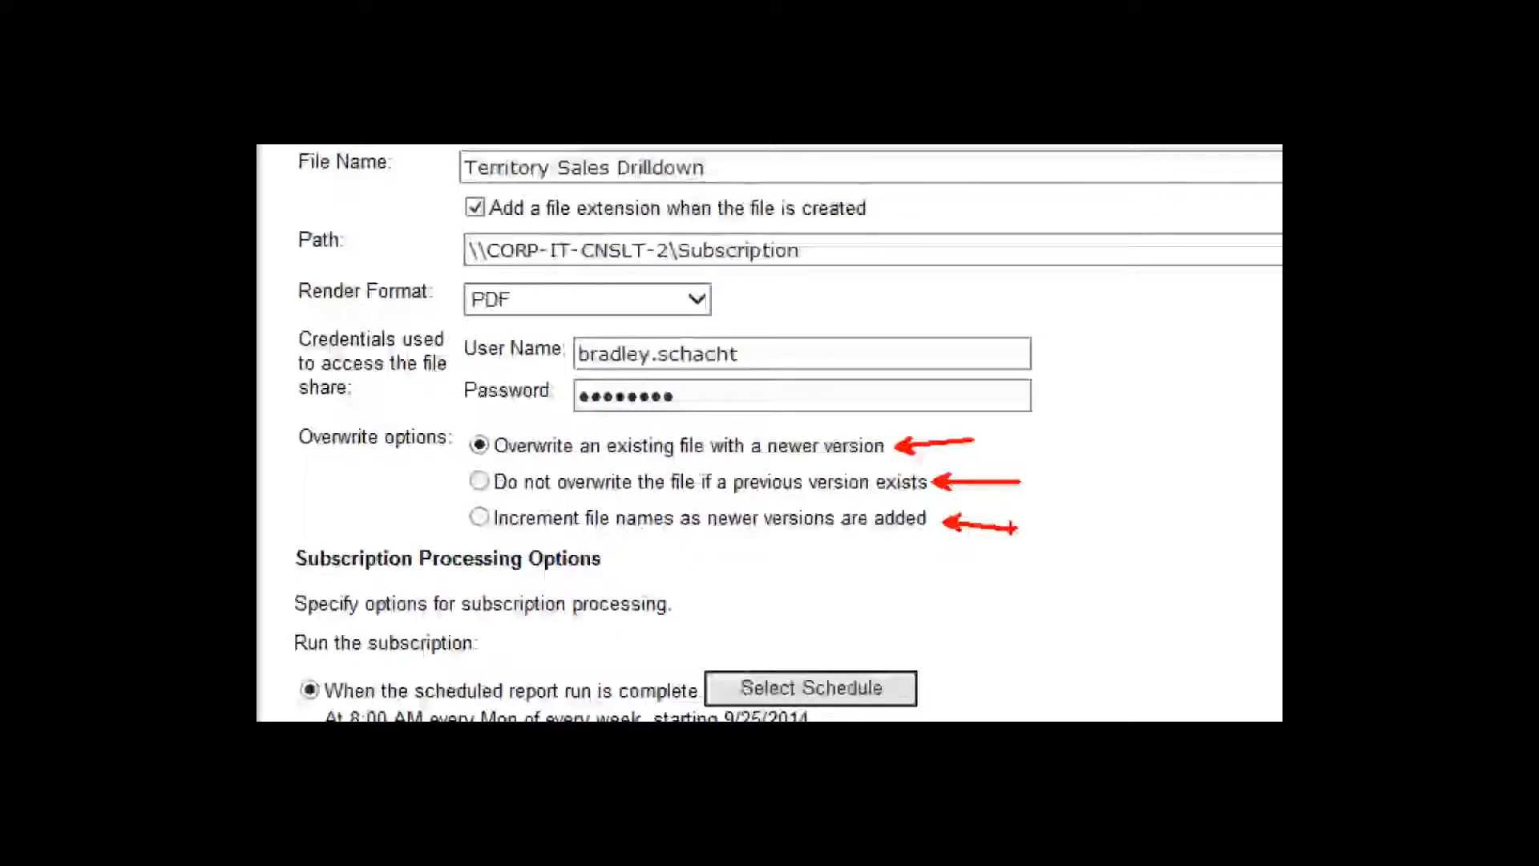
Set the overwrite option to increment file names for newer versions, then open the schedule details
click(479, 517)
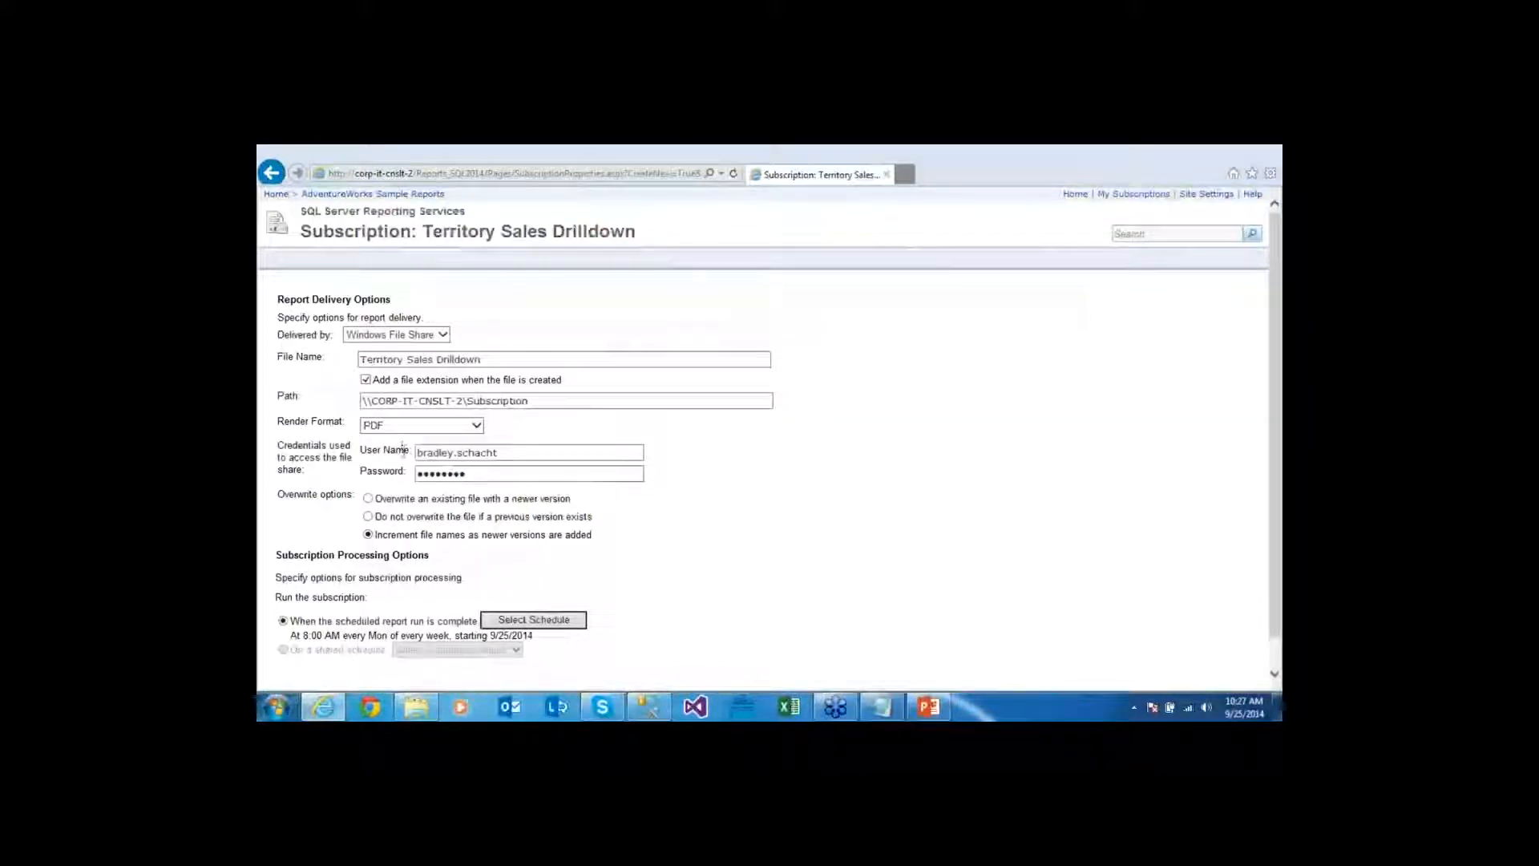
scroll(404, 457, down, 1)
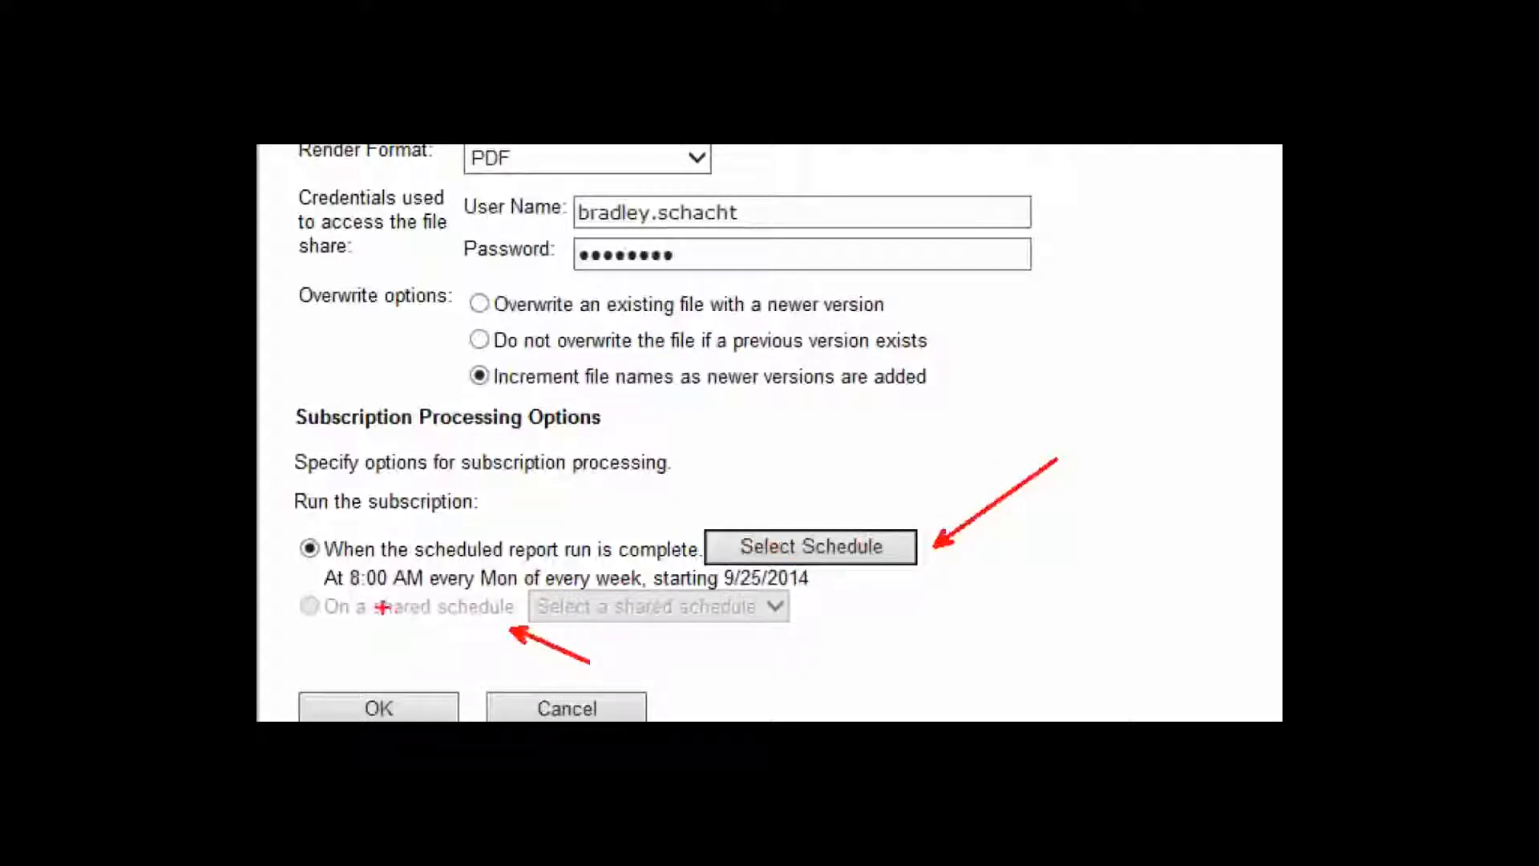
drag(353, 622, 500, 619)
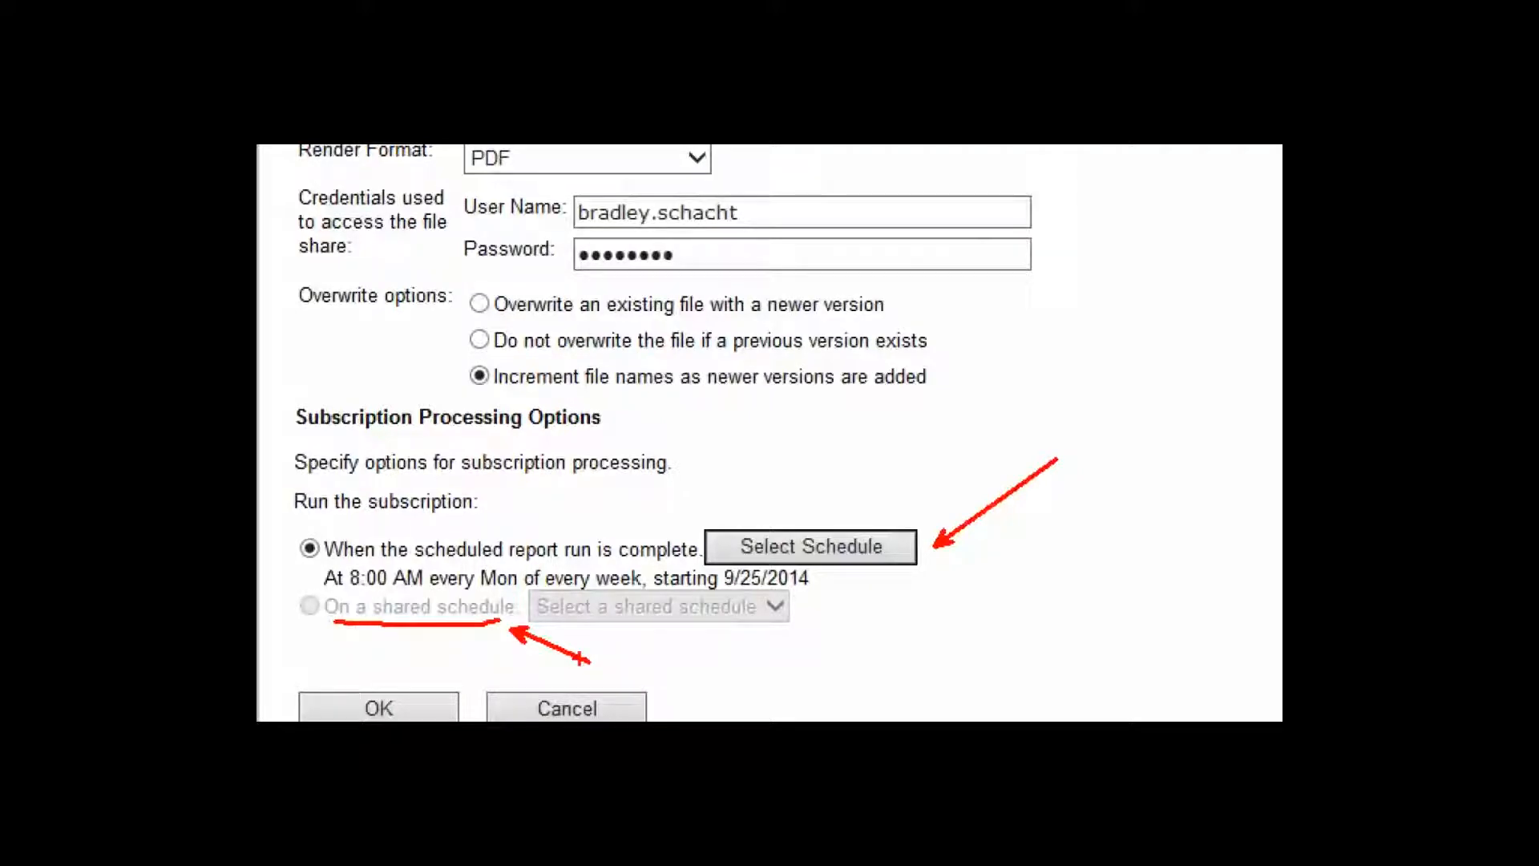
click(811, 546)
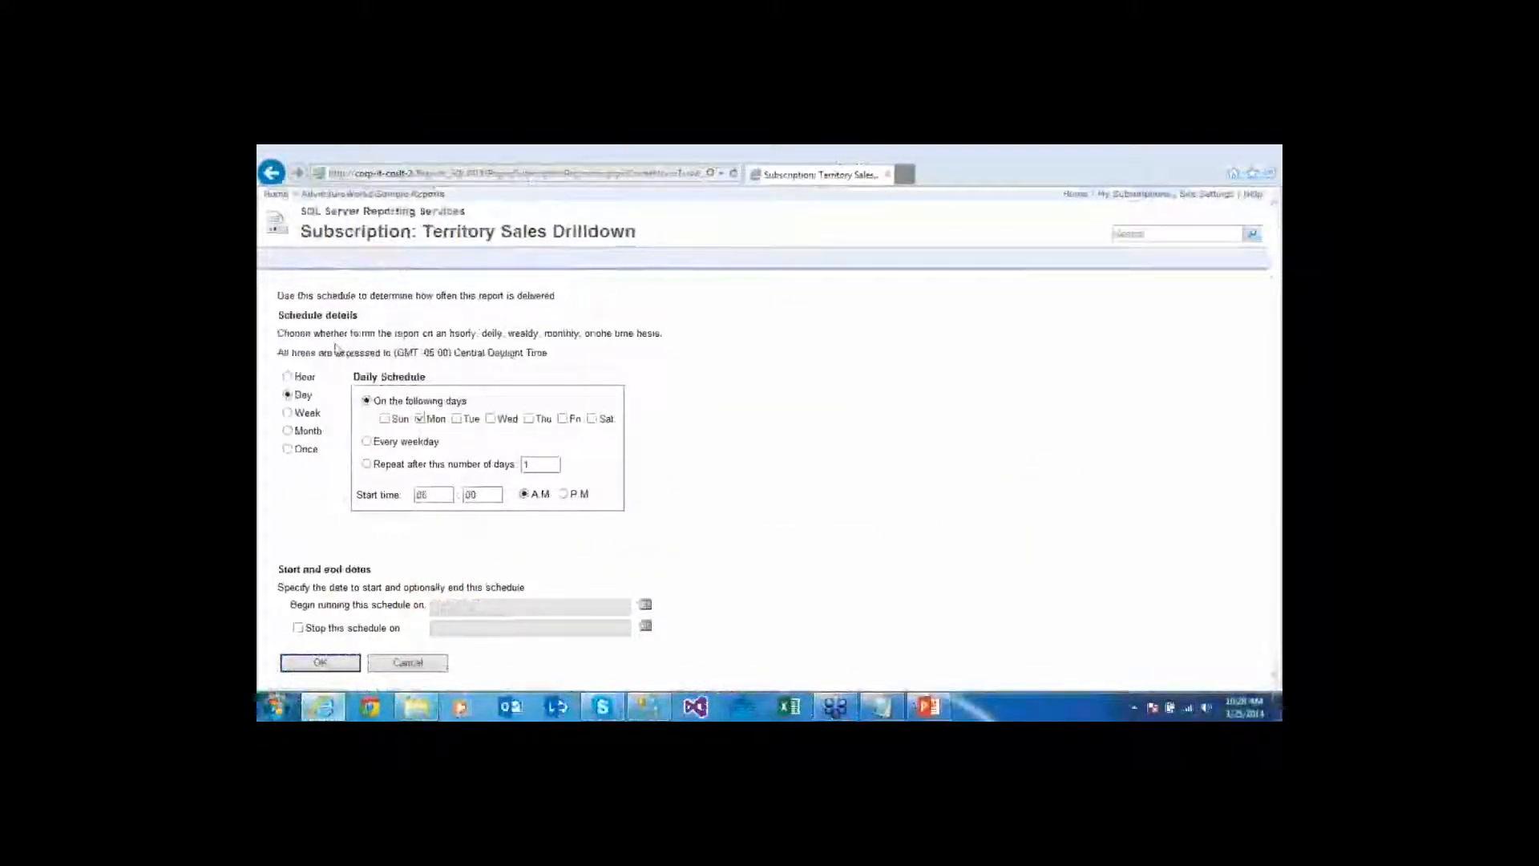
Look over the Once, Month and Week schedule options, then choose an Hour schedule
click(309, 452)
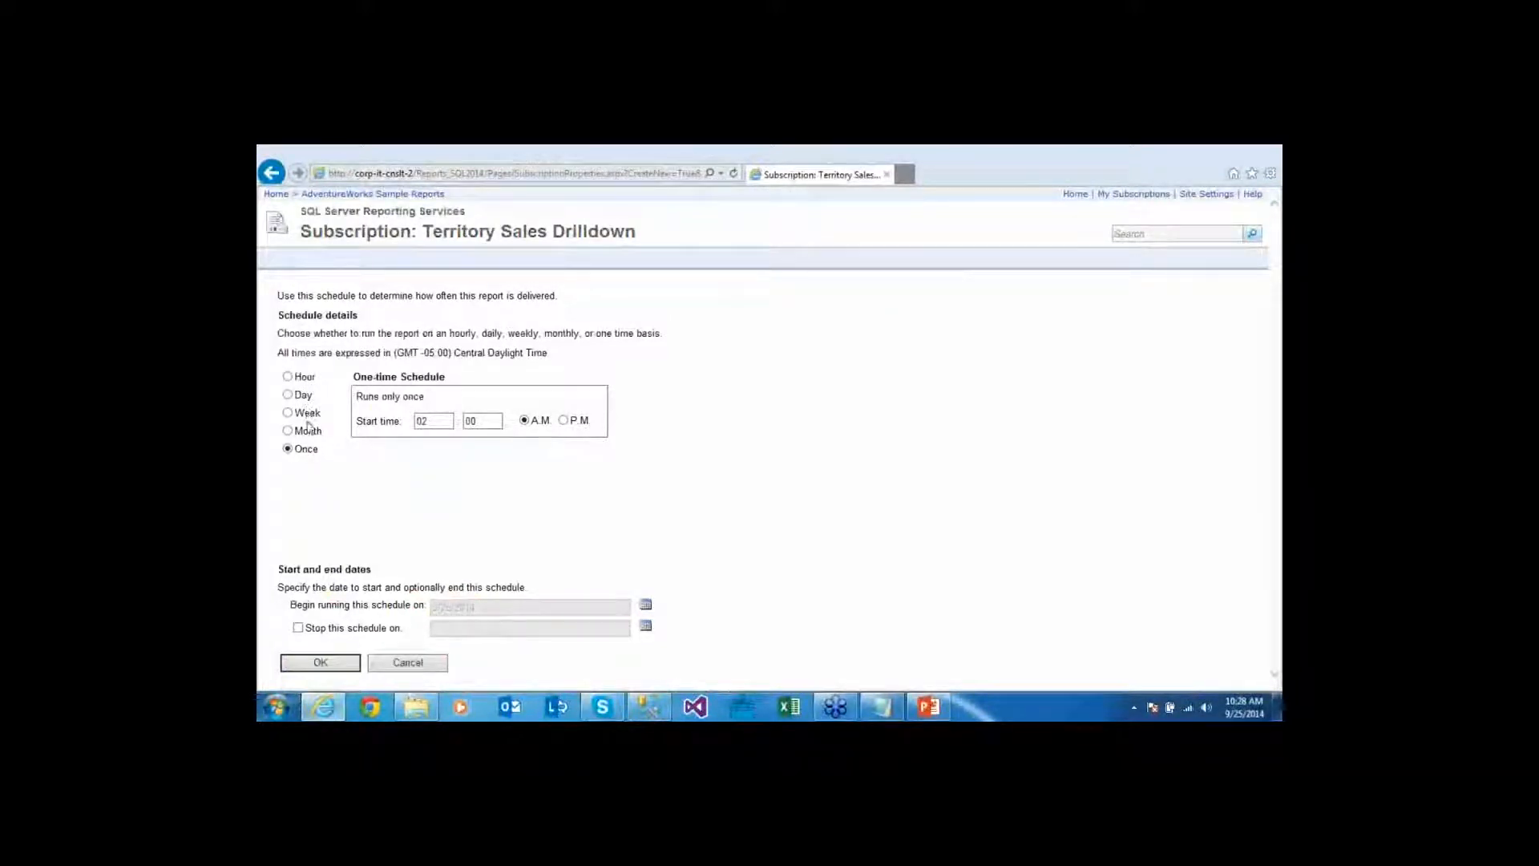
click(309, 435)
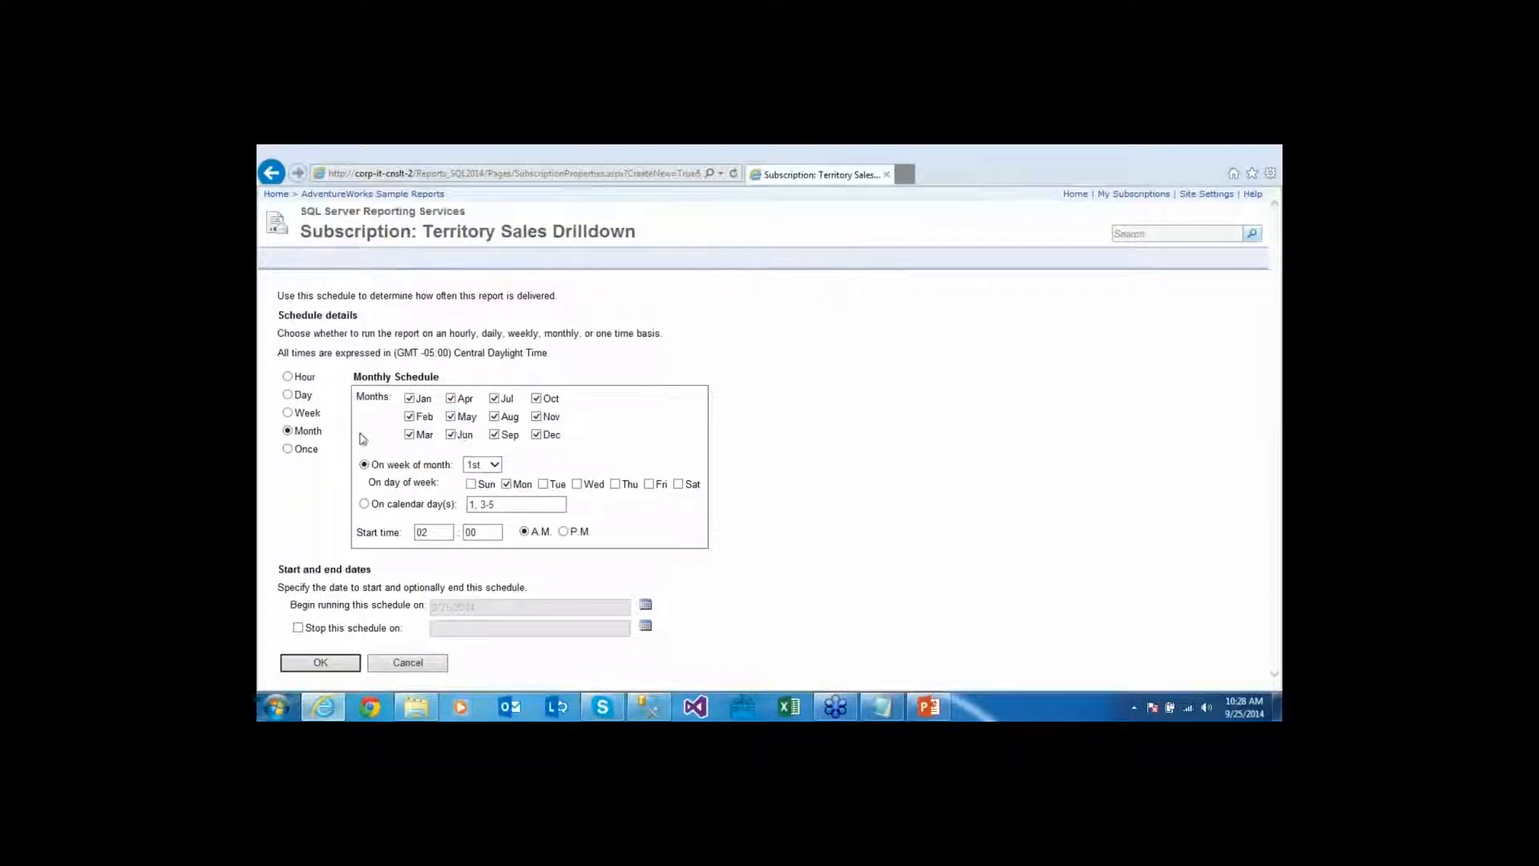
click(313, 418)
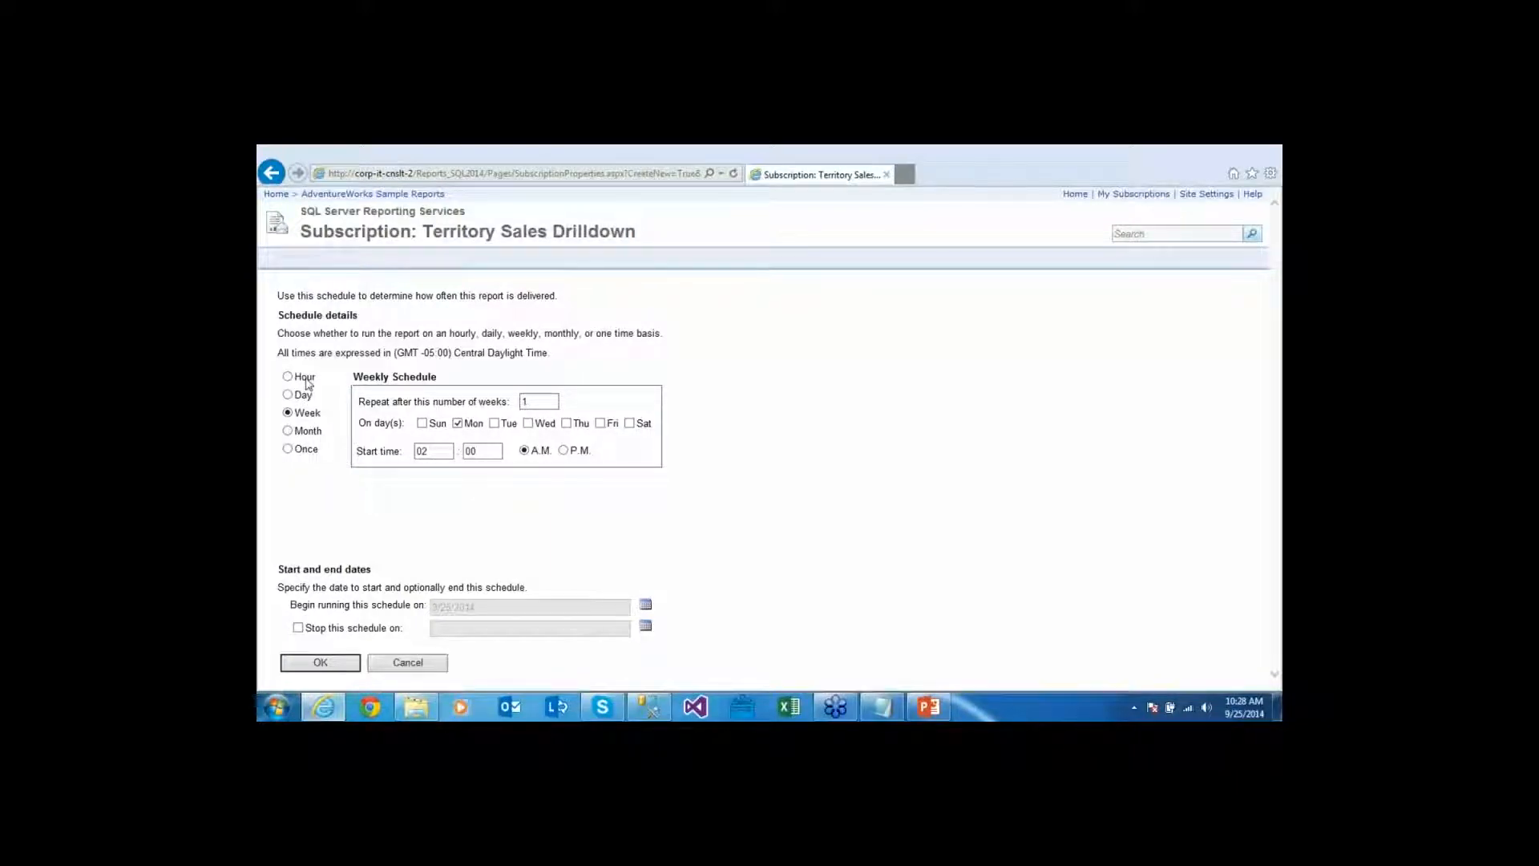
click(307, 380)
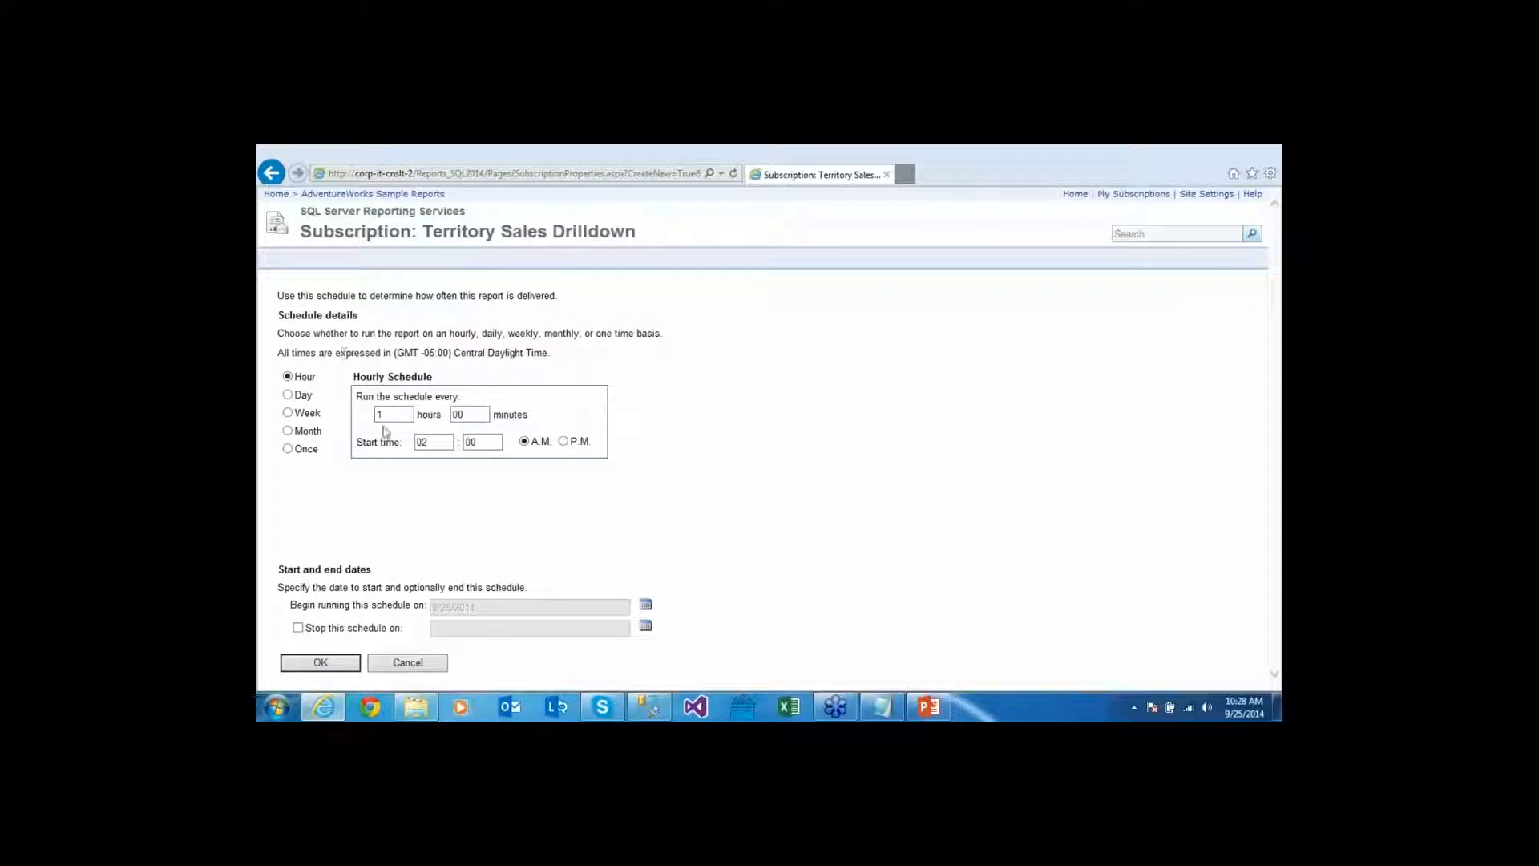
Set the hourly interval to 0 hours 1 minute starting at 02:00 AM and confirm
drag(393, 416, 369, 419)
text(0)
key(Tab)
text(1)
key(Tab)
click(421, 516)
click(472, 415)
click(585, 517)
click(315, 661)
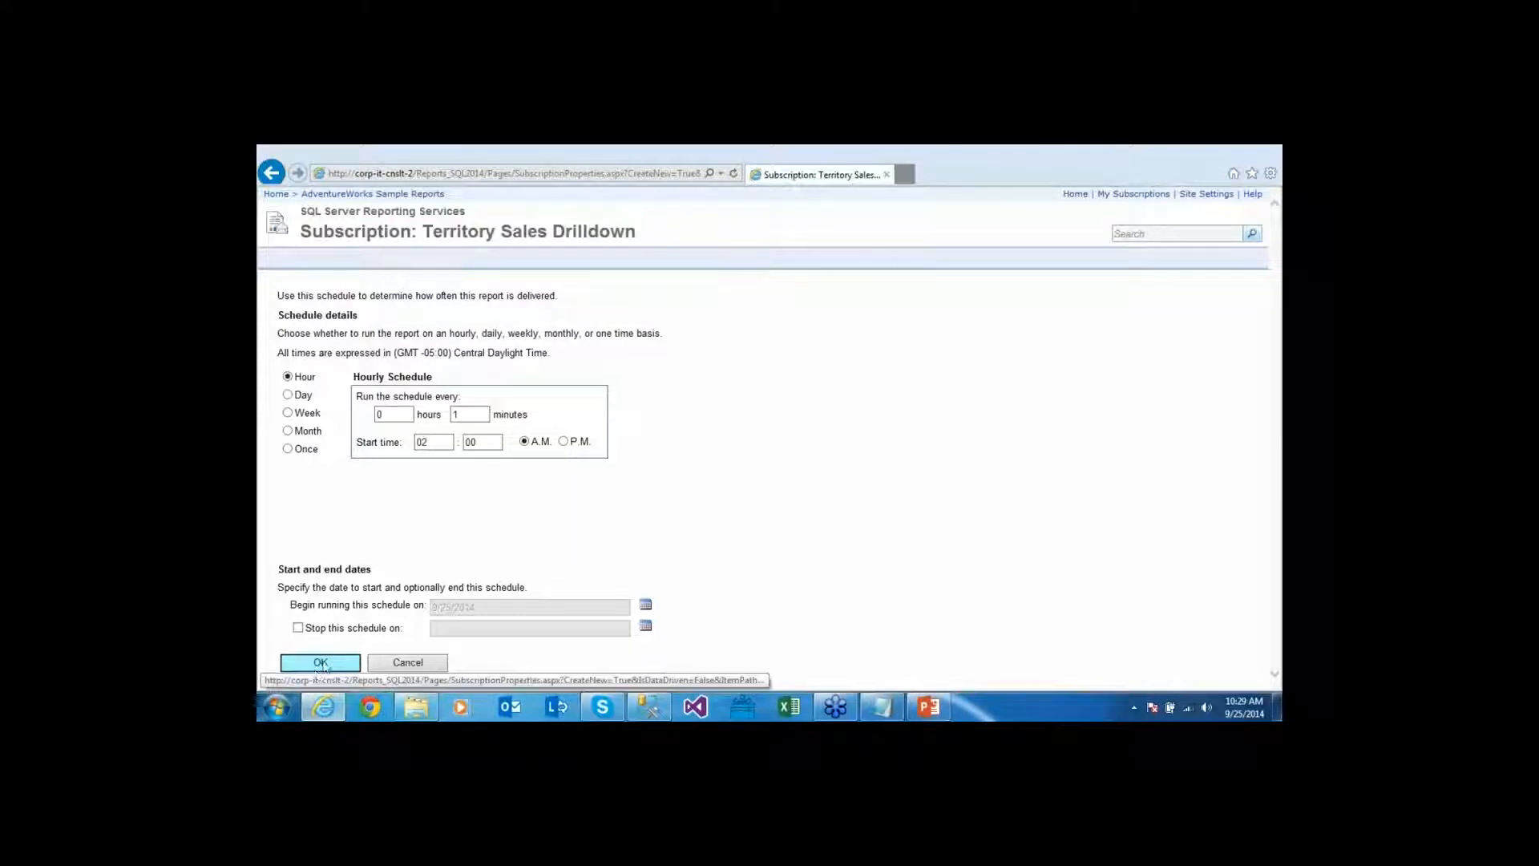
Confirm the schedule, re-enter the password, and save the timed subscription to the Subscription share
click(322, 662)
text(1)
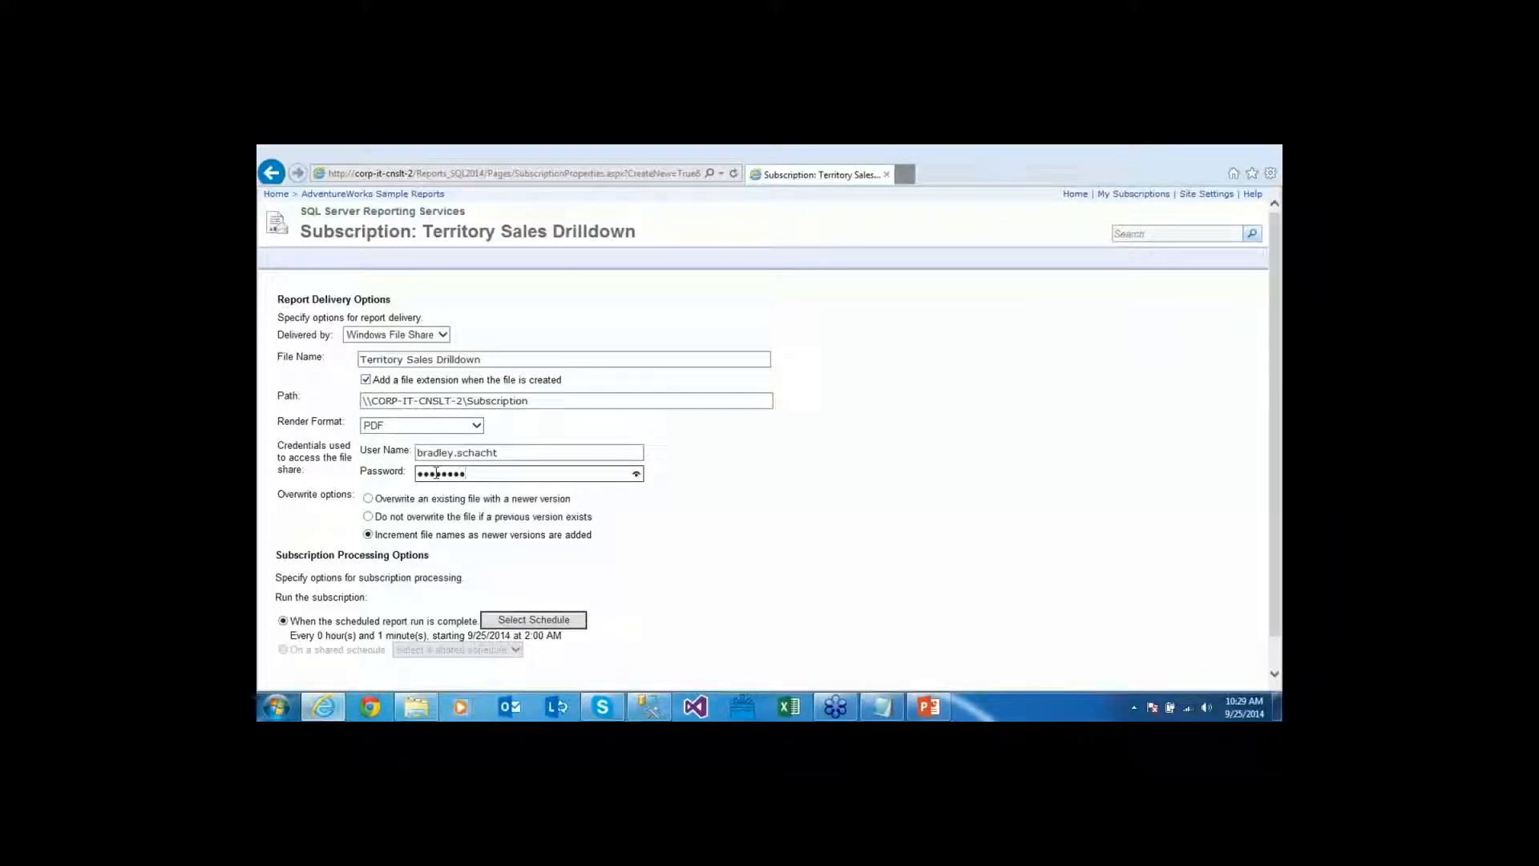
click(714, 631)
scroll(714, 631, down, 2)
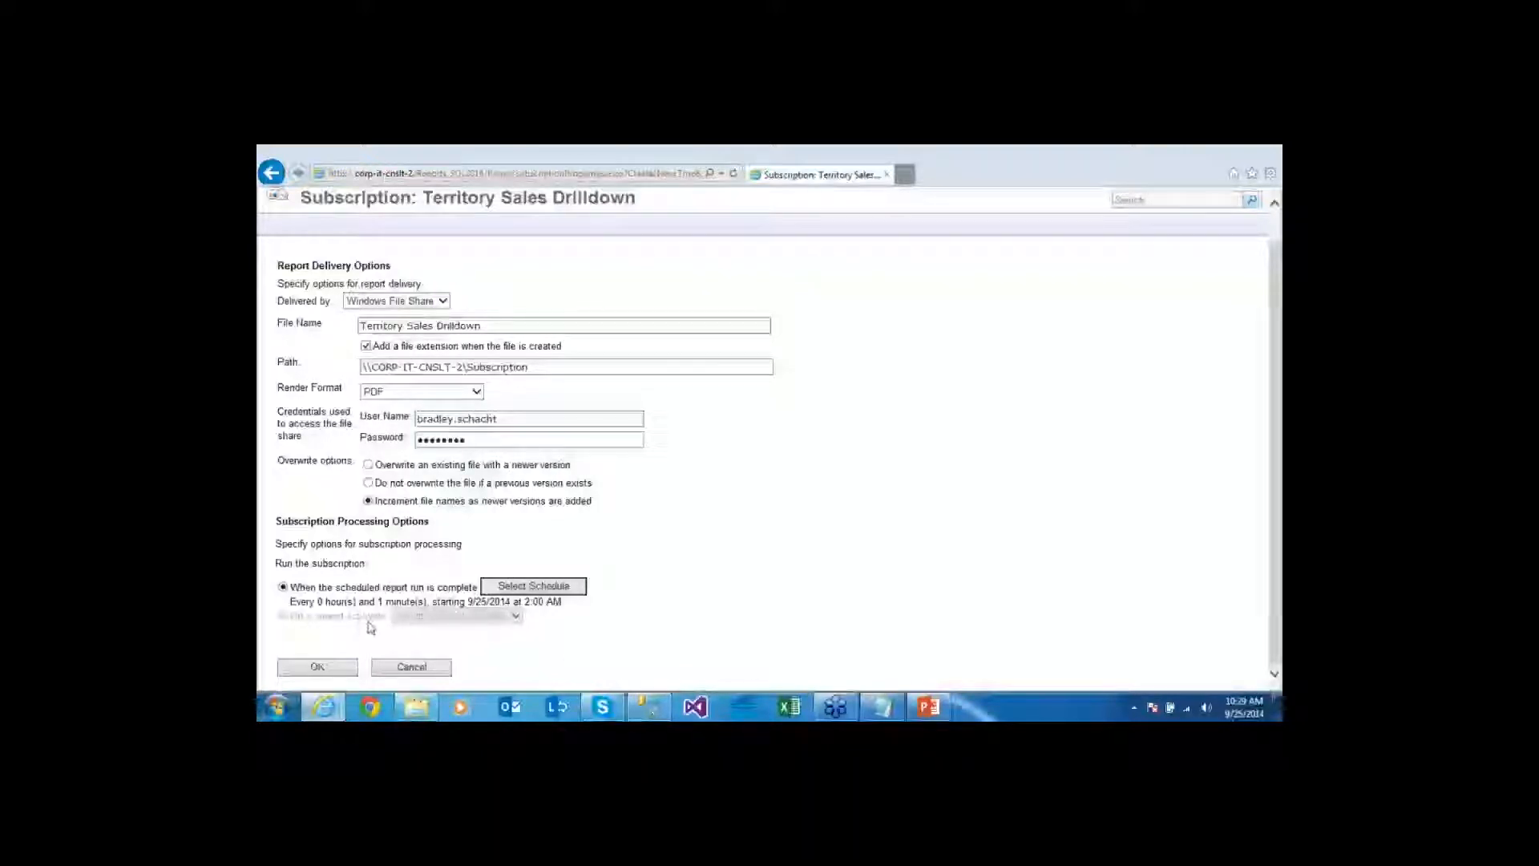
click(342, 669)
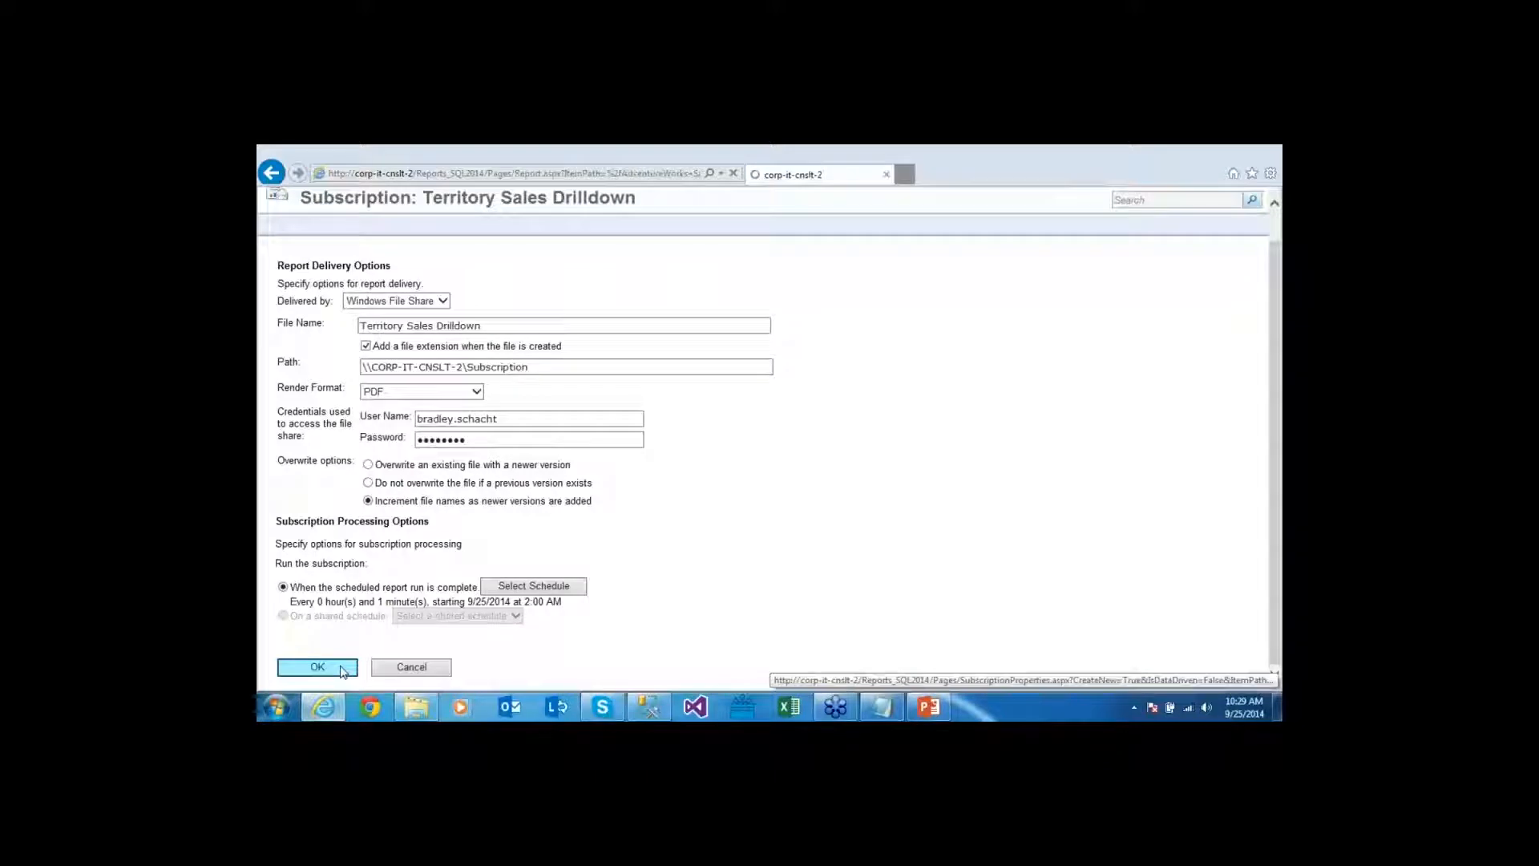
click(1244, 707)
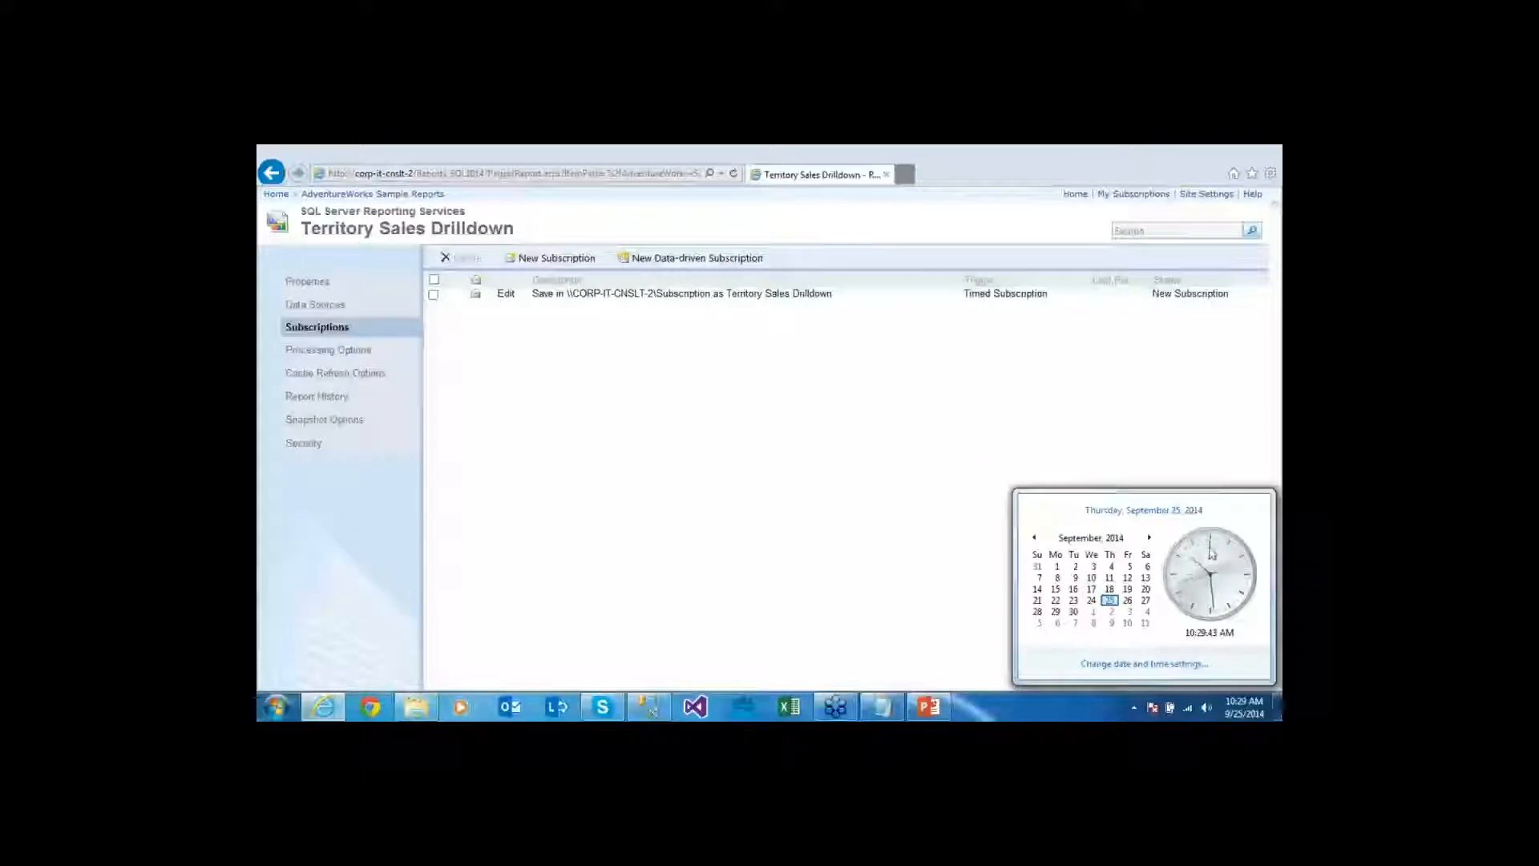
Refresh the subscriptions list until Last Run shows 9/25/2014 10:30 AM, Pending, then view C:\Subscription
click(1023, 427)
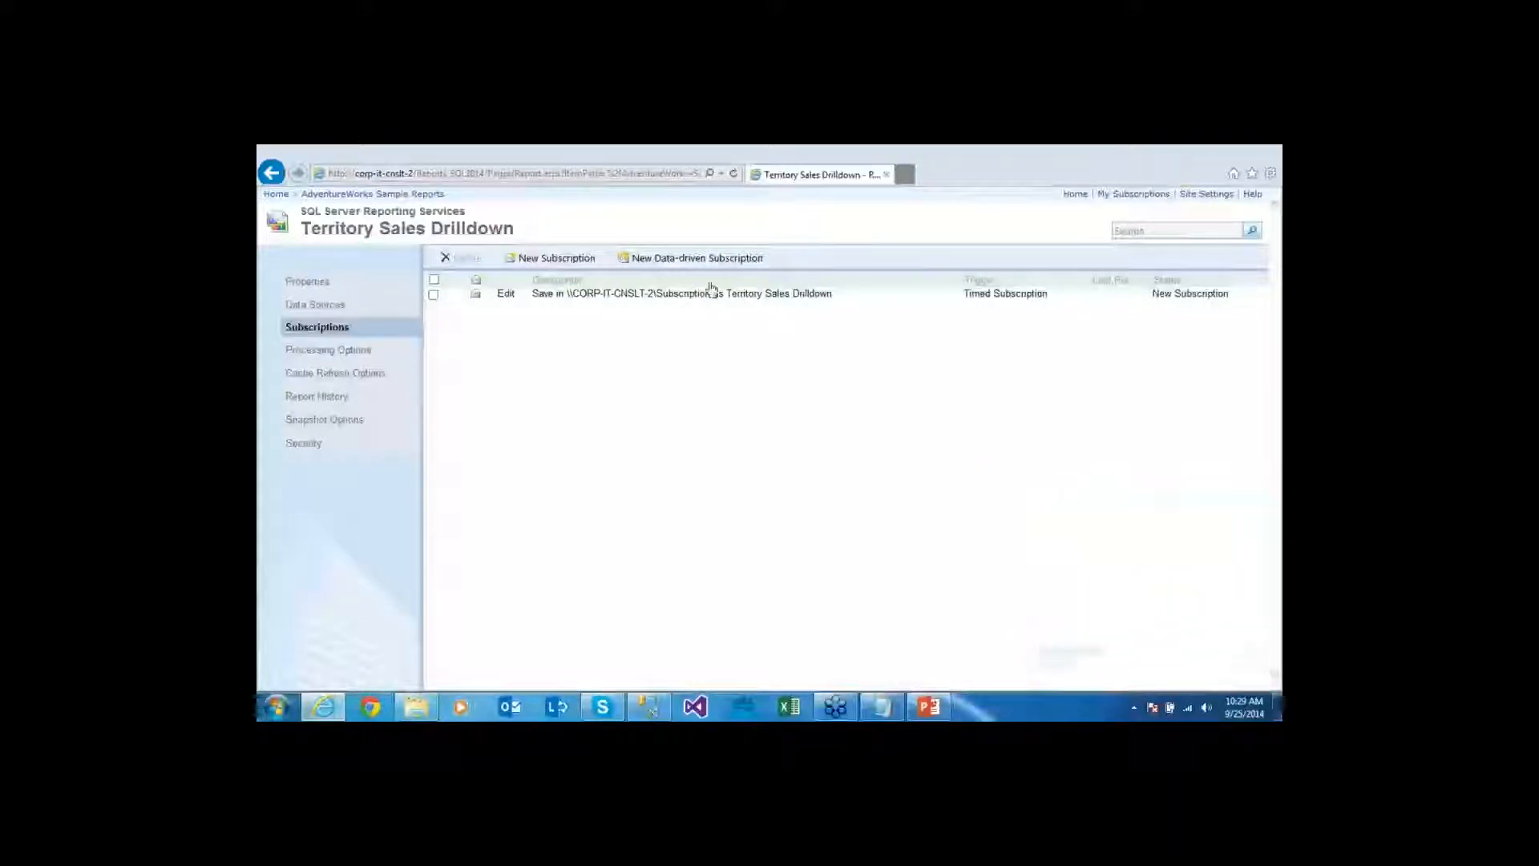
click(734, 175)
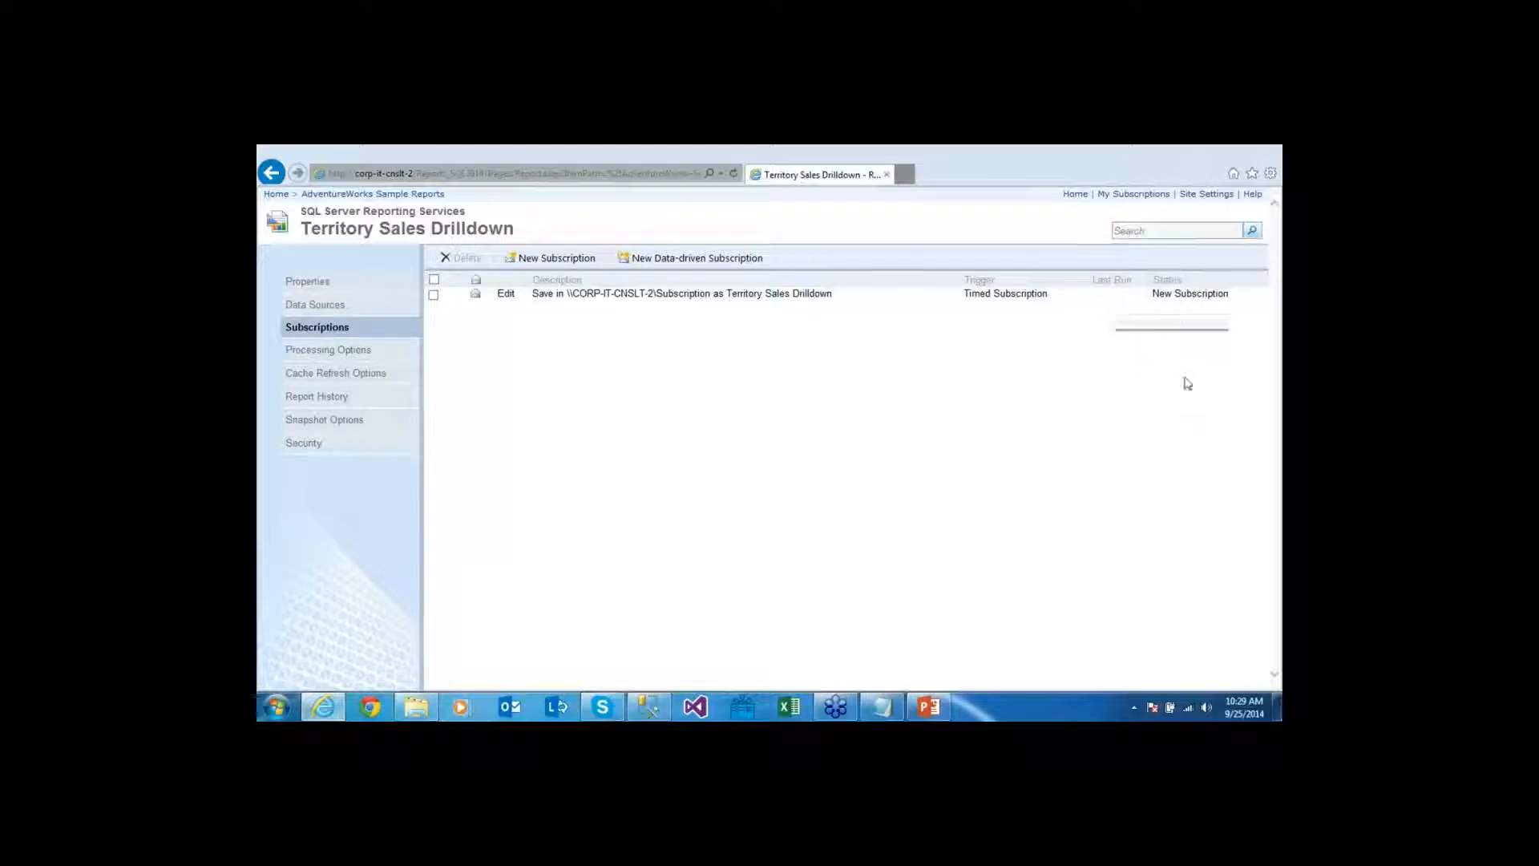
click(1241, 716)
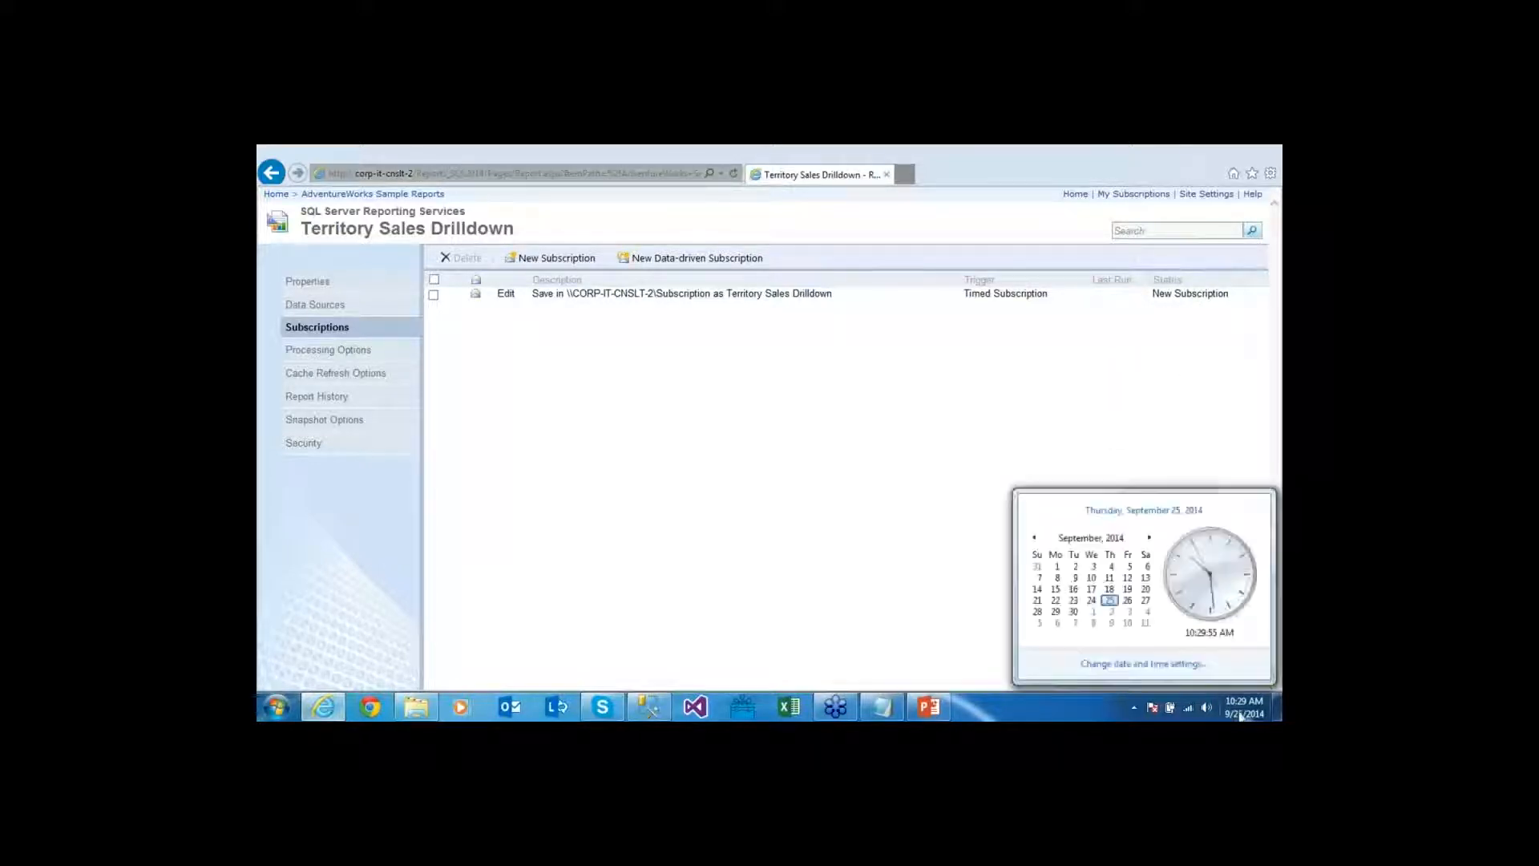
click(1241, 717)
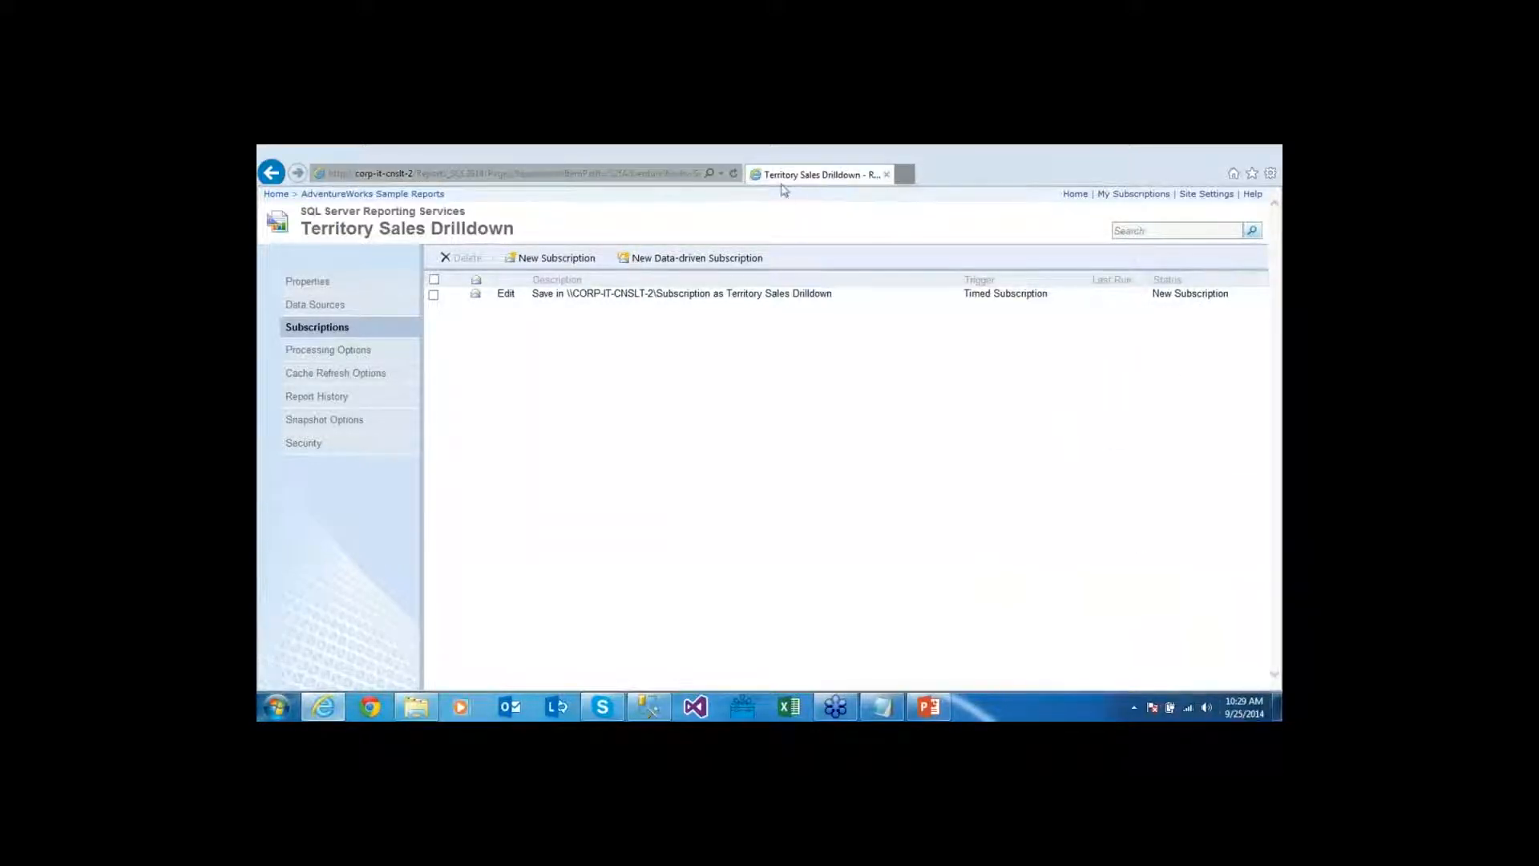
click(736, 178)
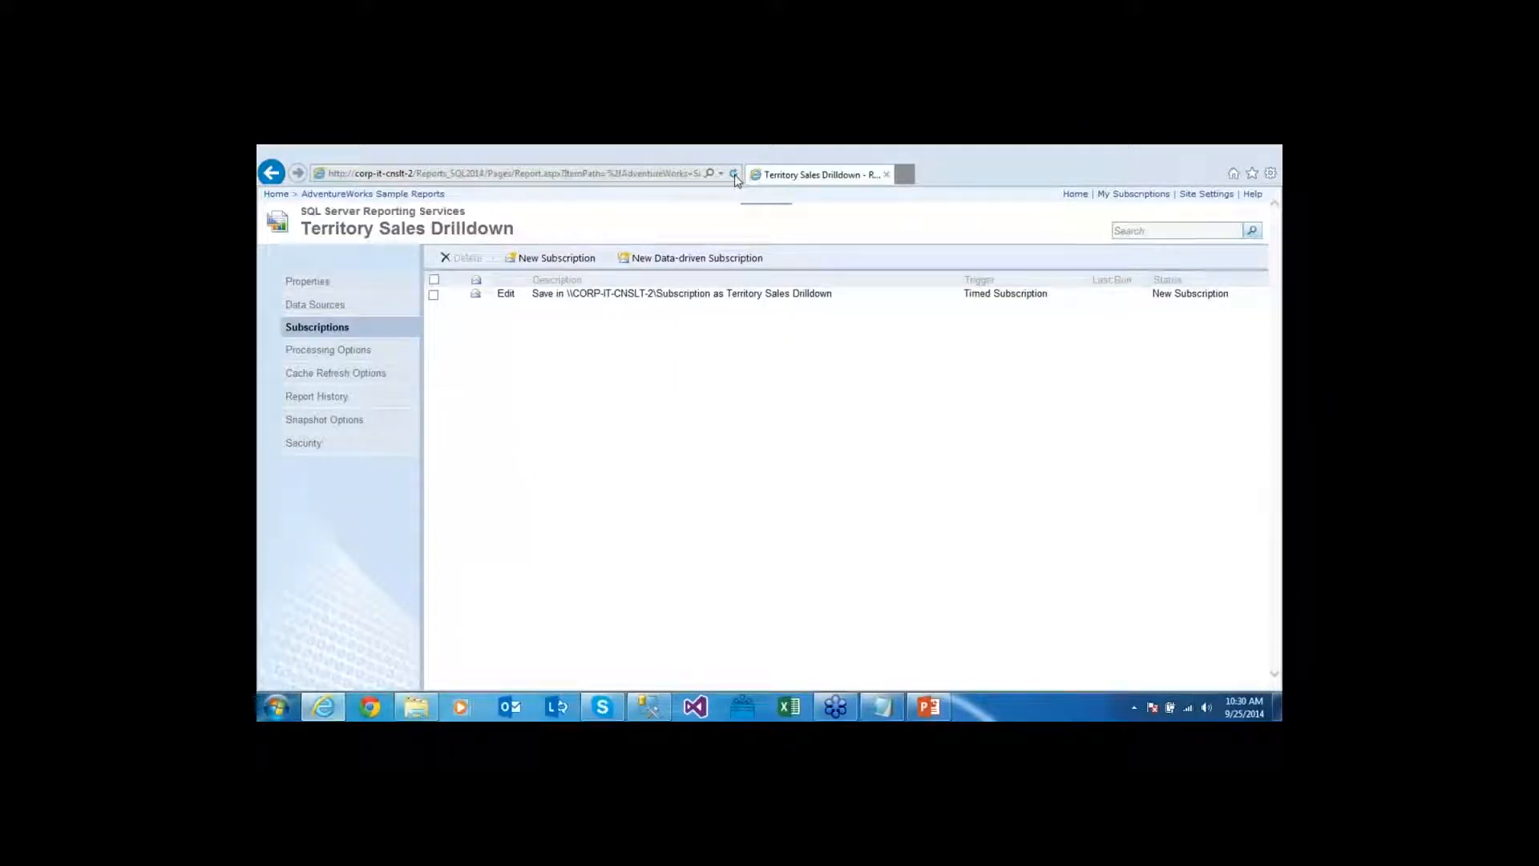
click(735, 178)
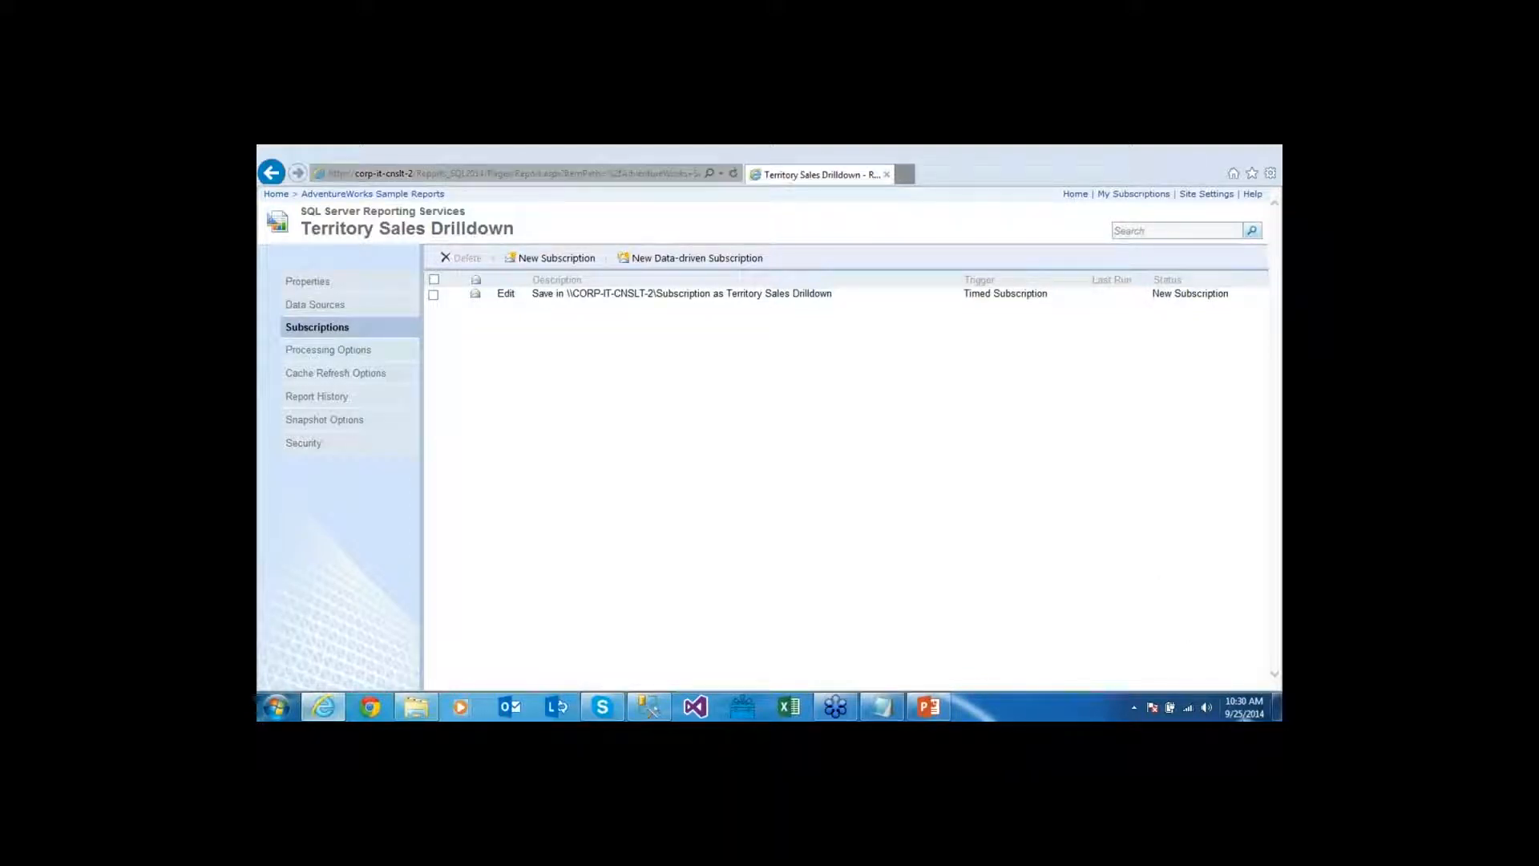
click(1244, 706)
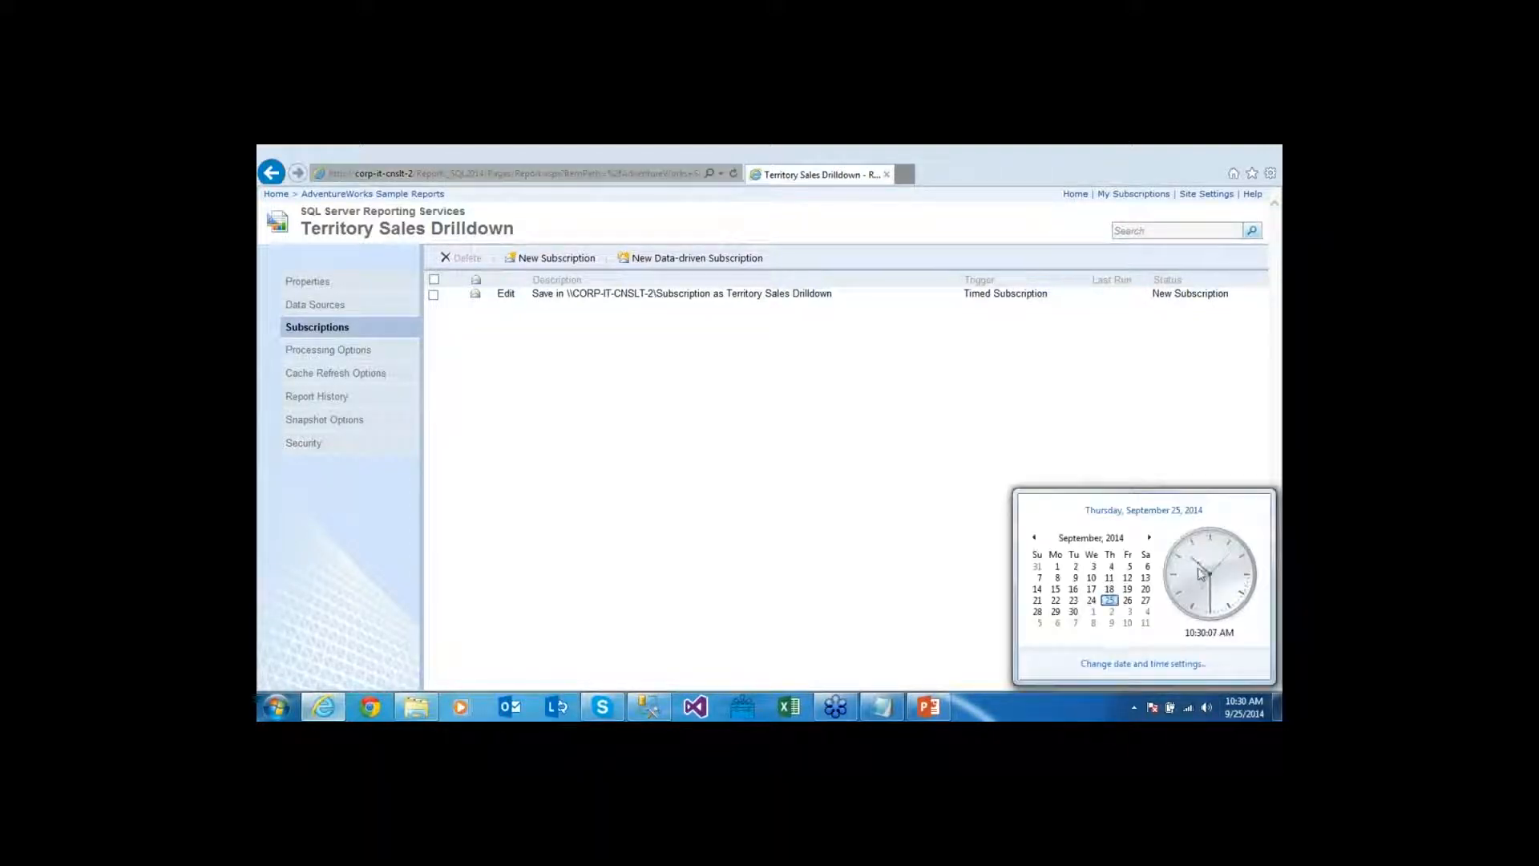
click(979, 400)
click(735, 175)
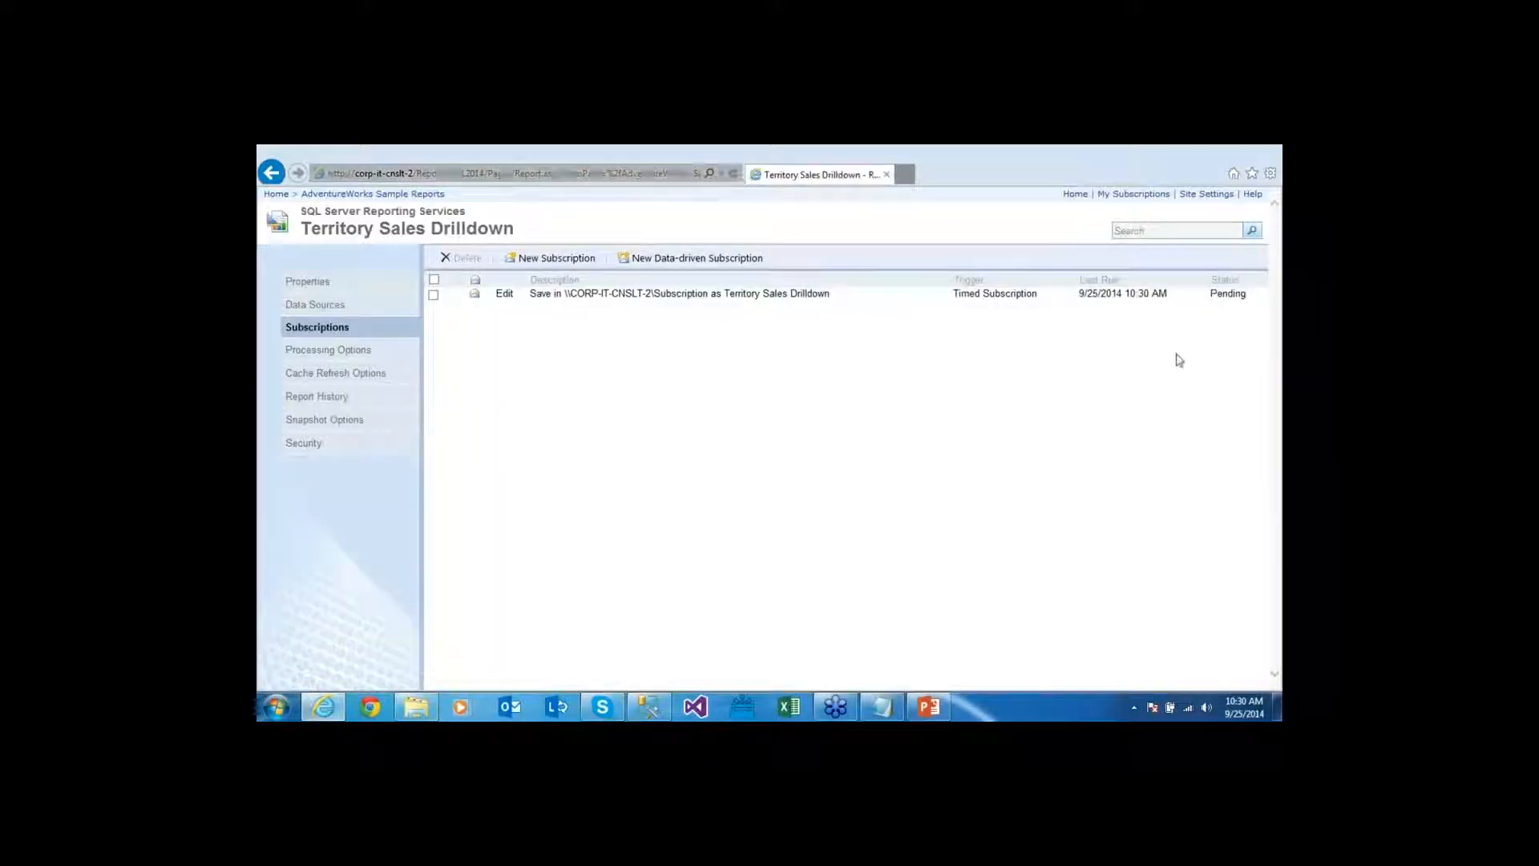
click(1244, 706)
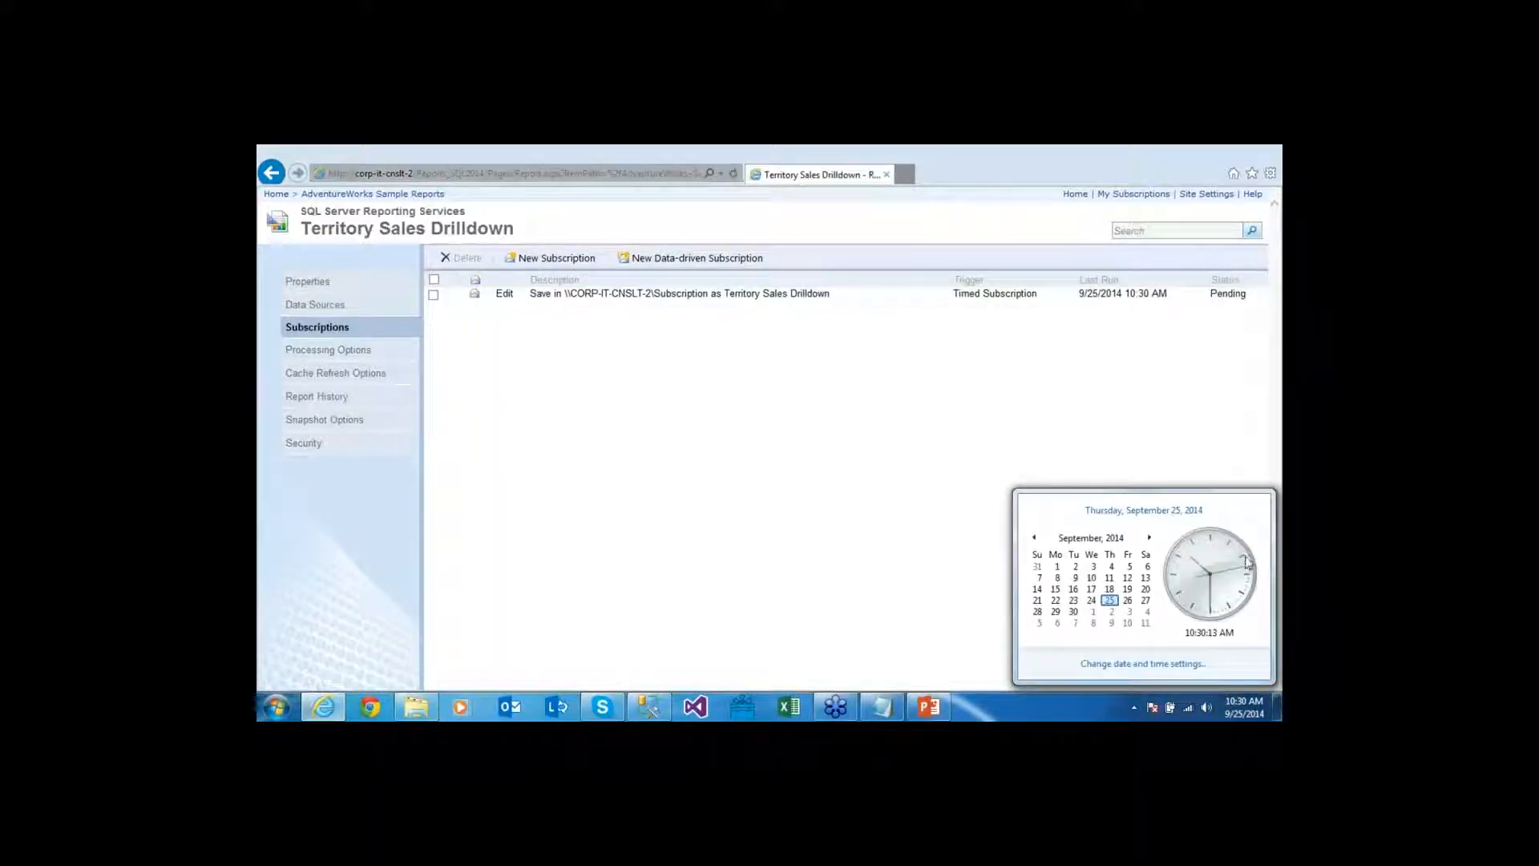
click(1024, 428)
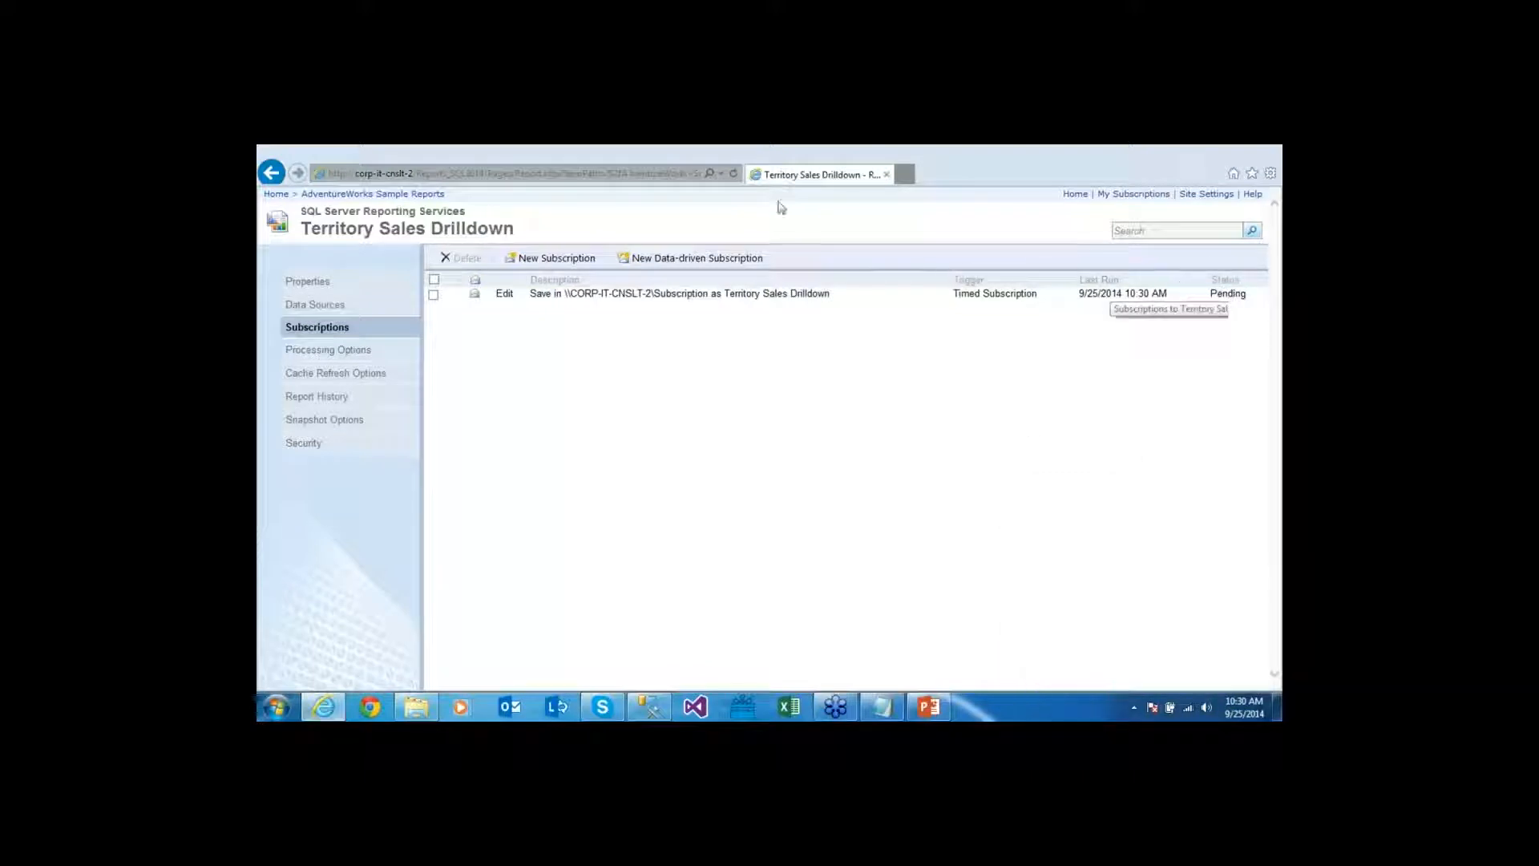
click(734, 175)
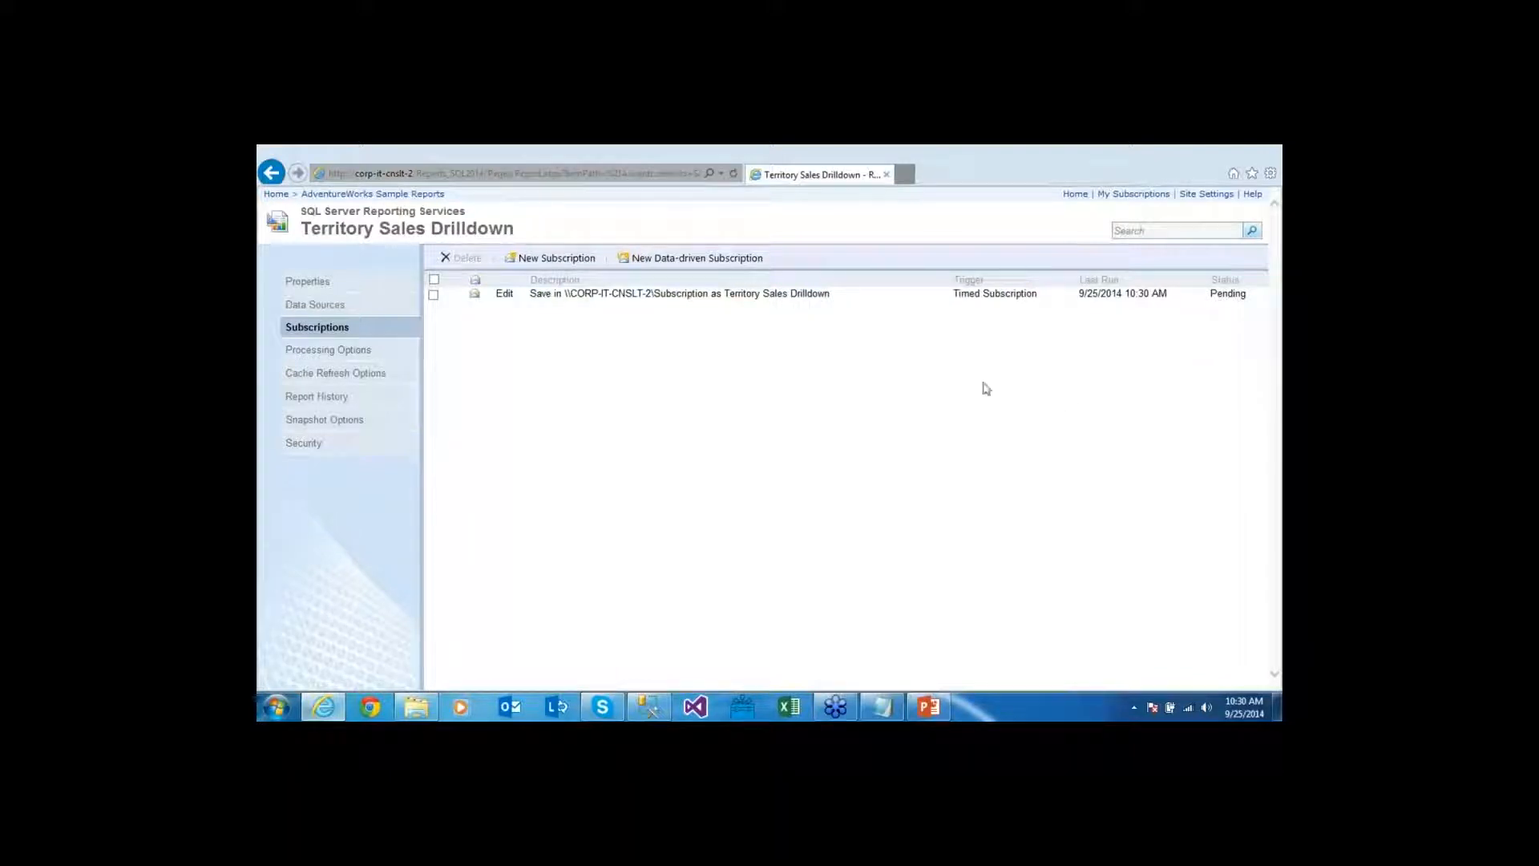
click(416, 707)
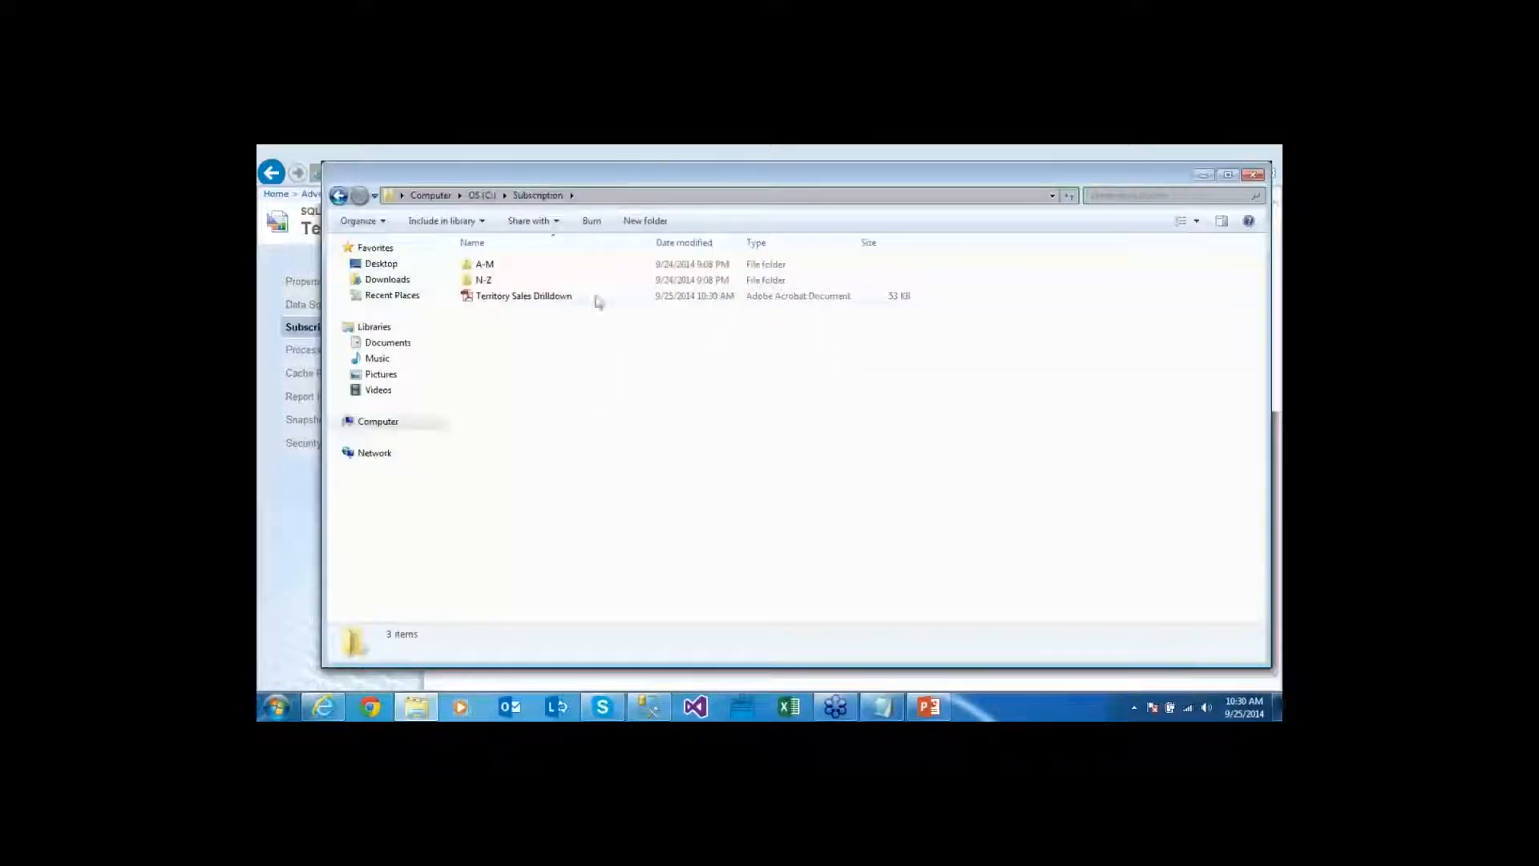
Refresh the subscription status and highlight the saved file name, share path and last run time
click(830, 147)
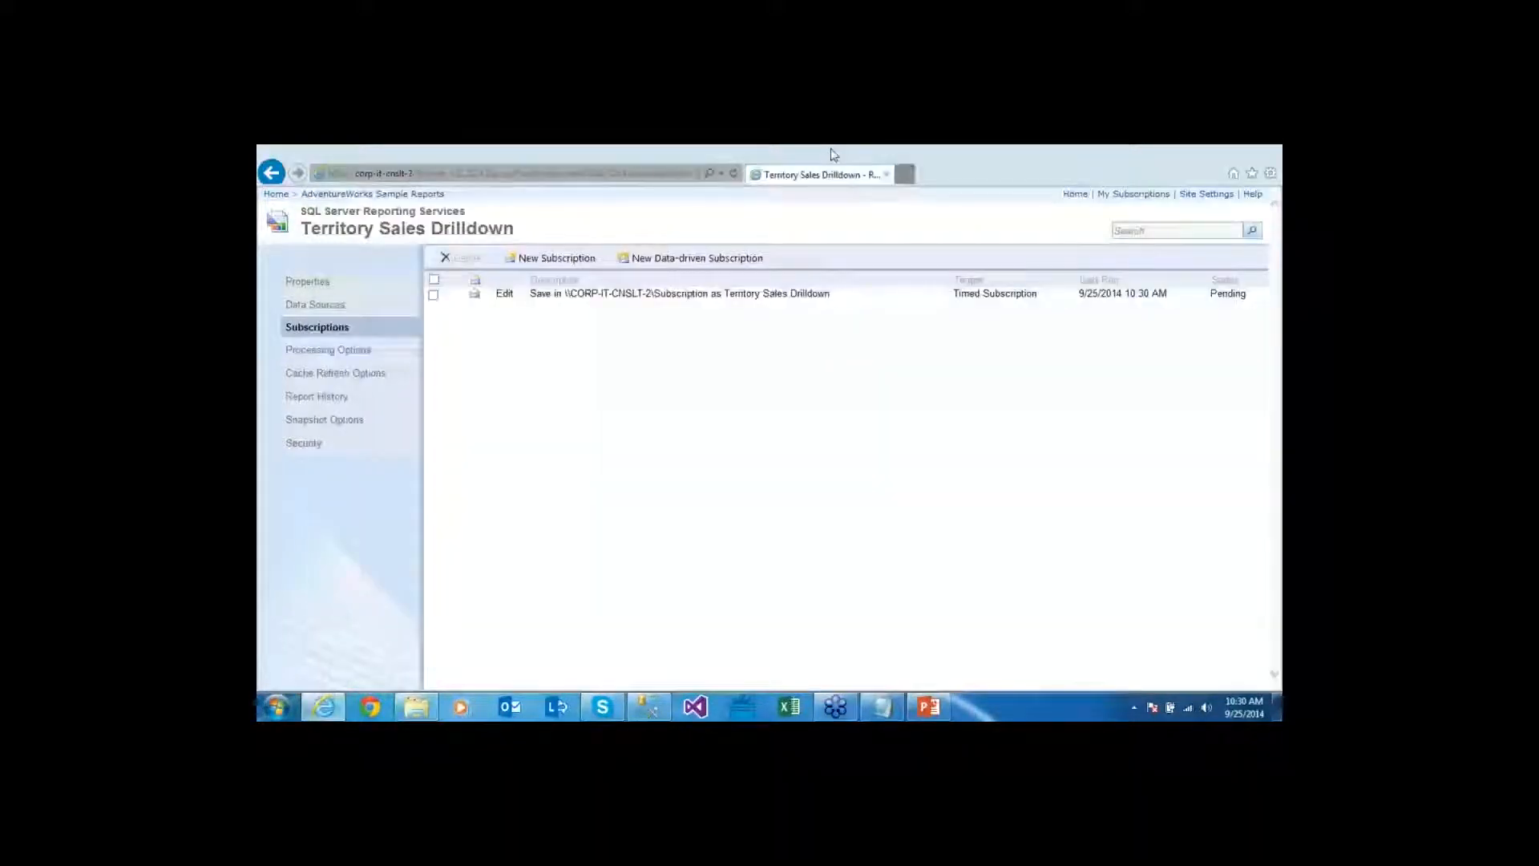
click(733, 174)
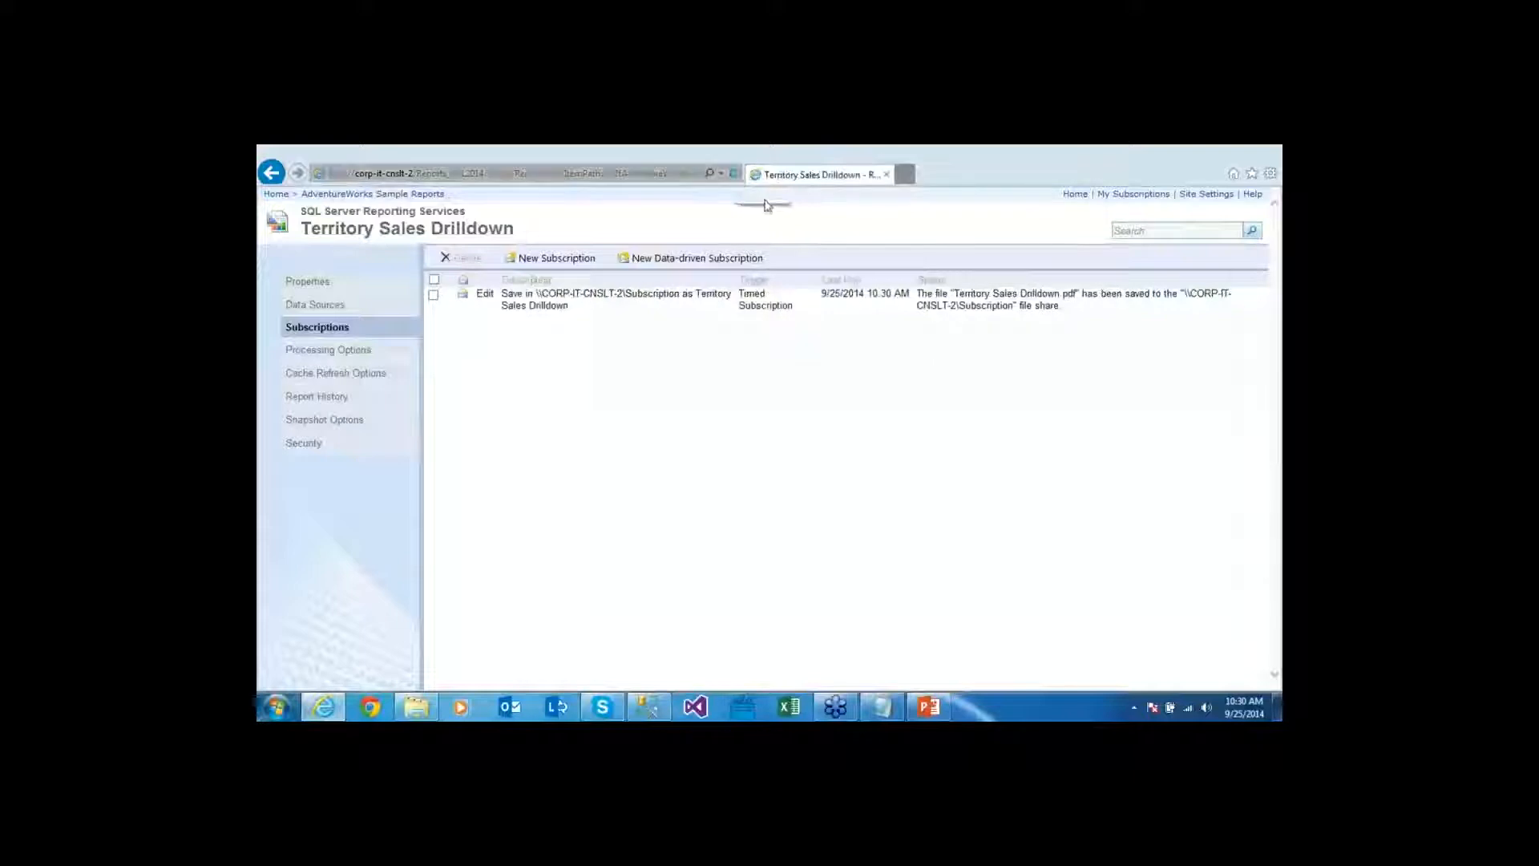
drag(918, 293, 1083, 293)
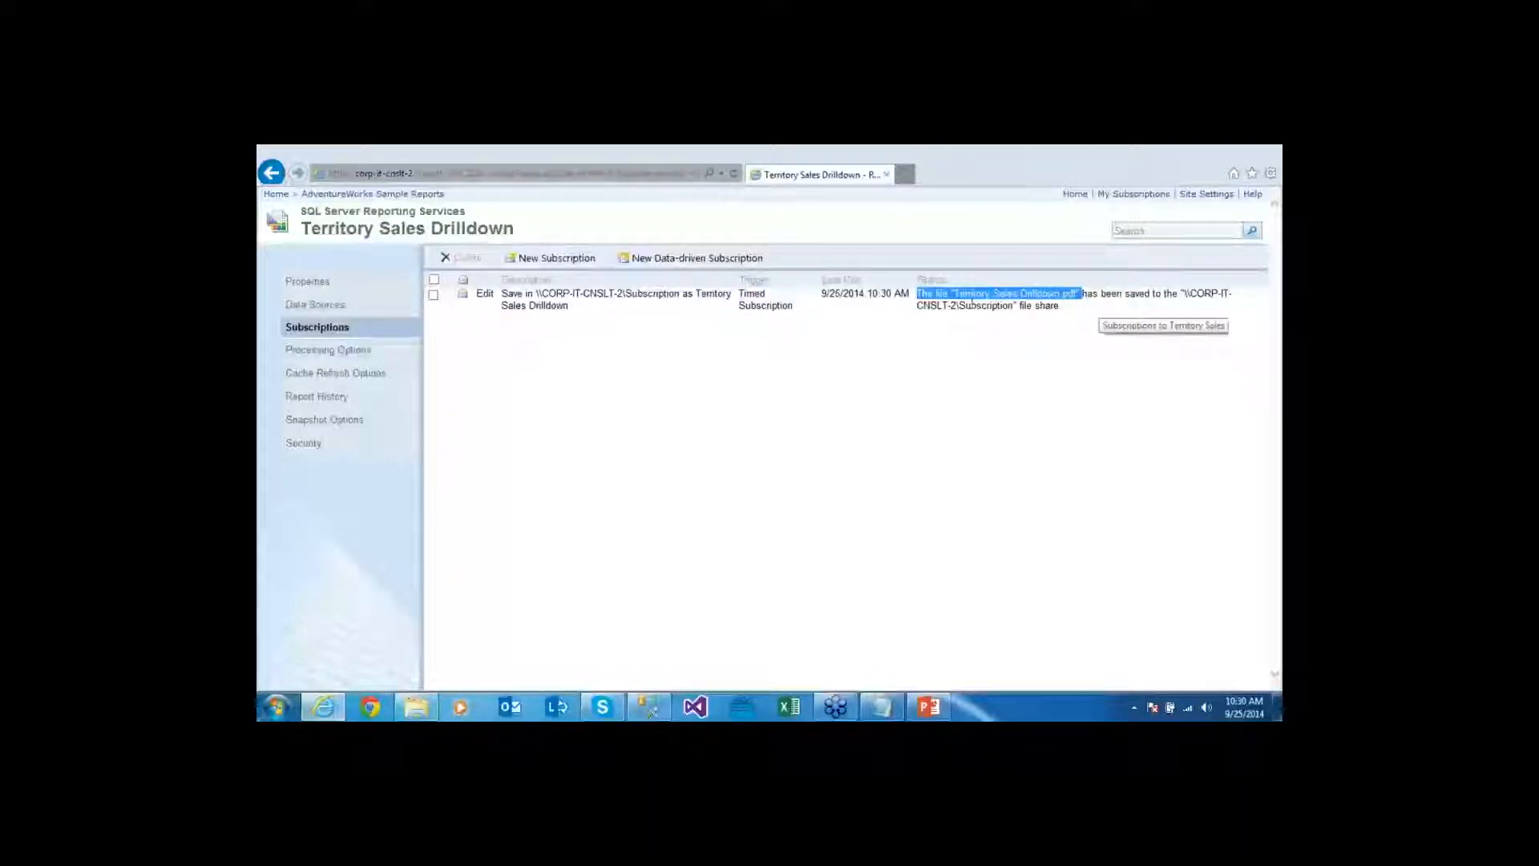
drag(949, 306, 1015, 306)
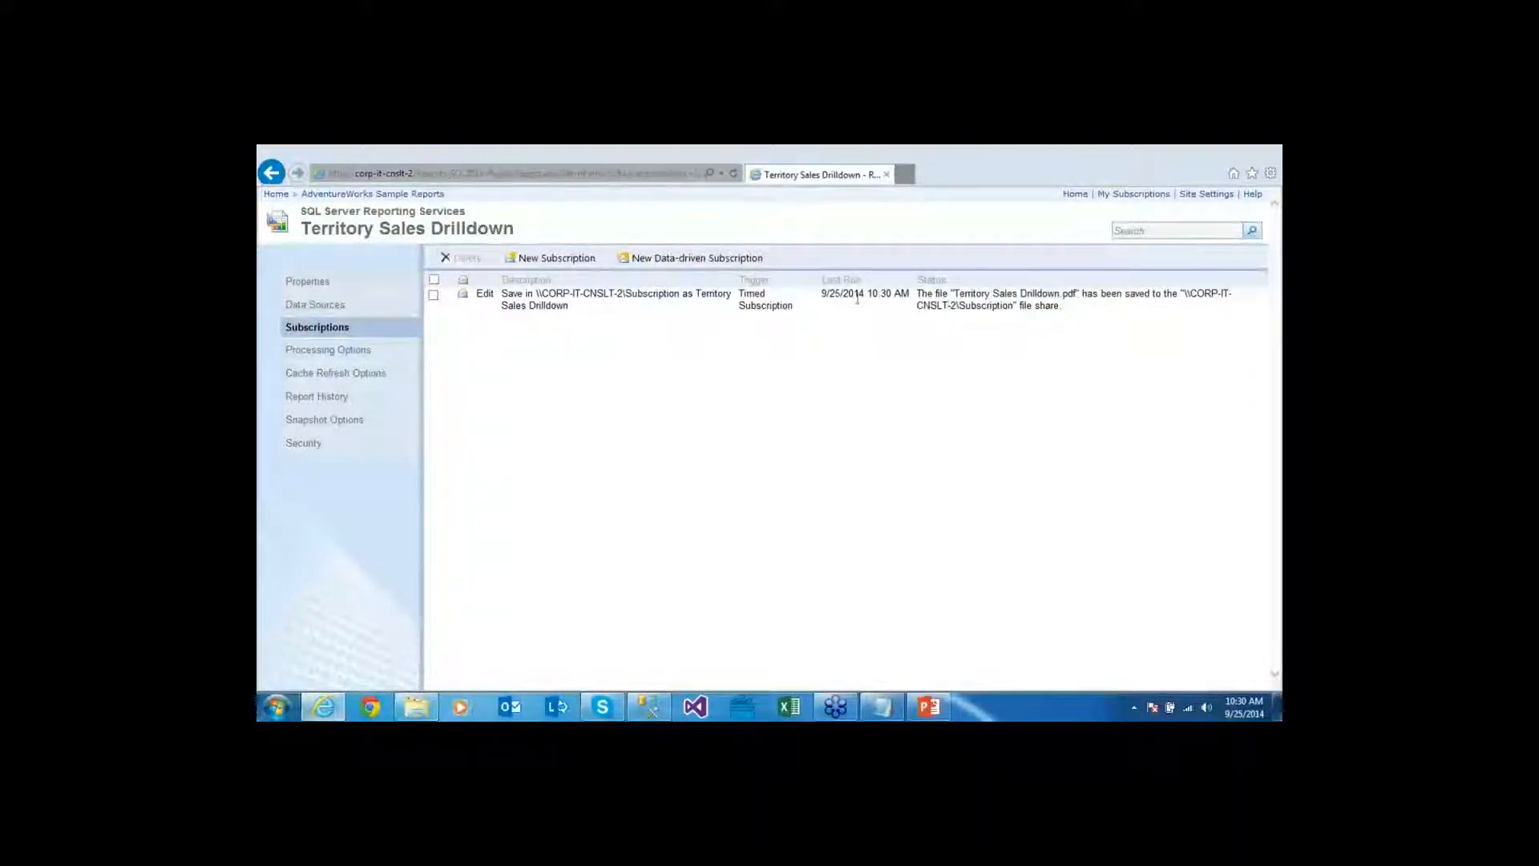
drag(827, 293, 906, 301)
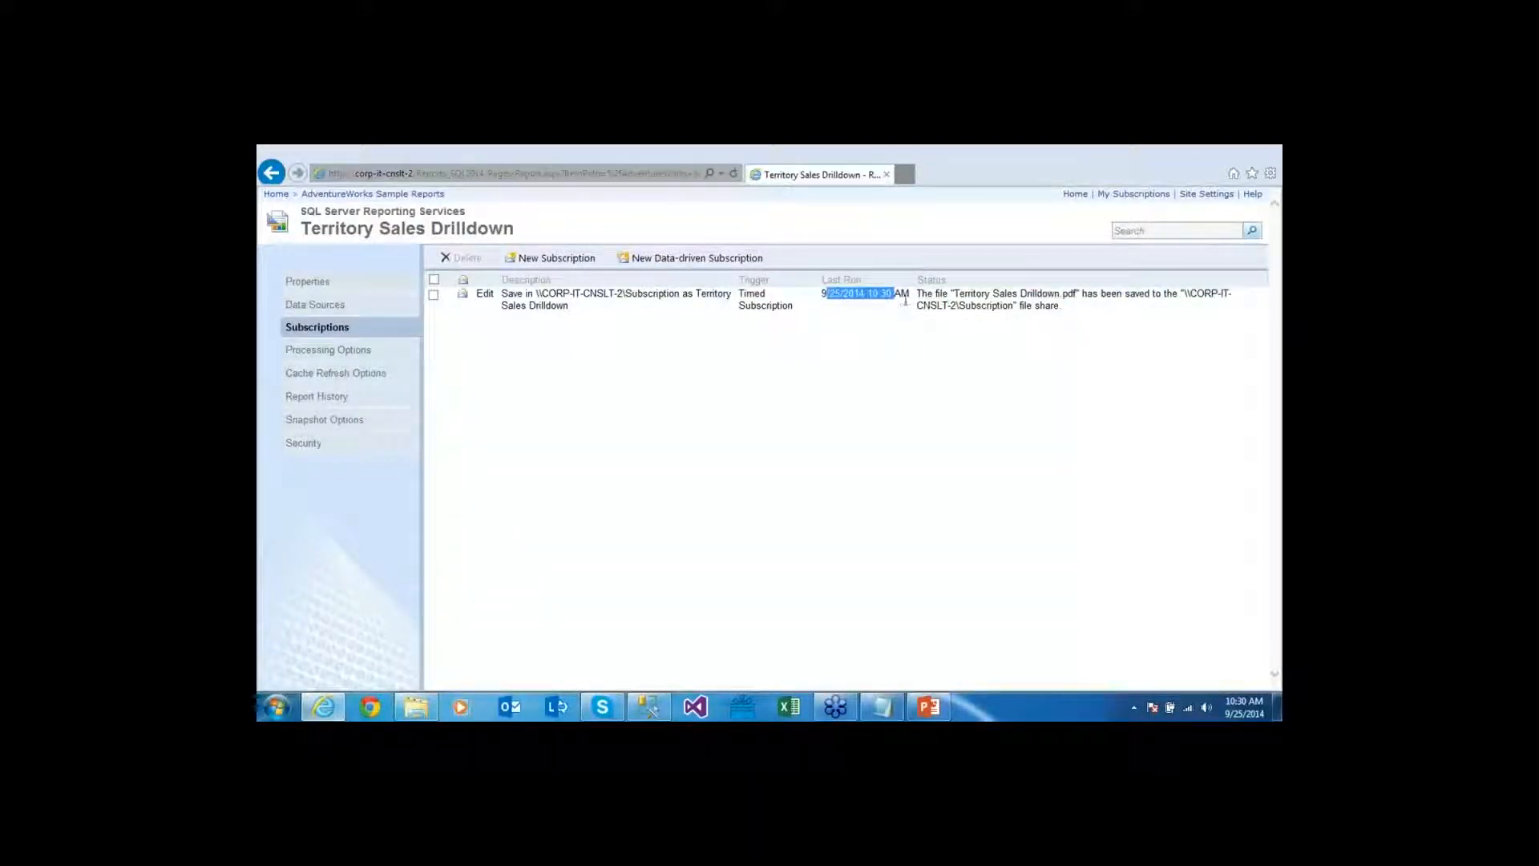
click(1014, 383)
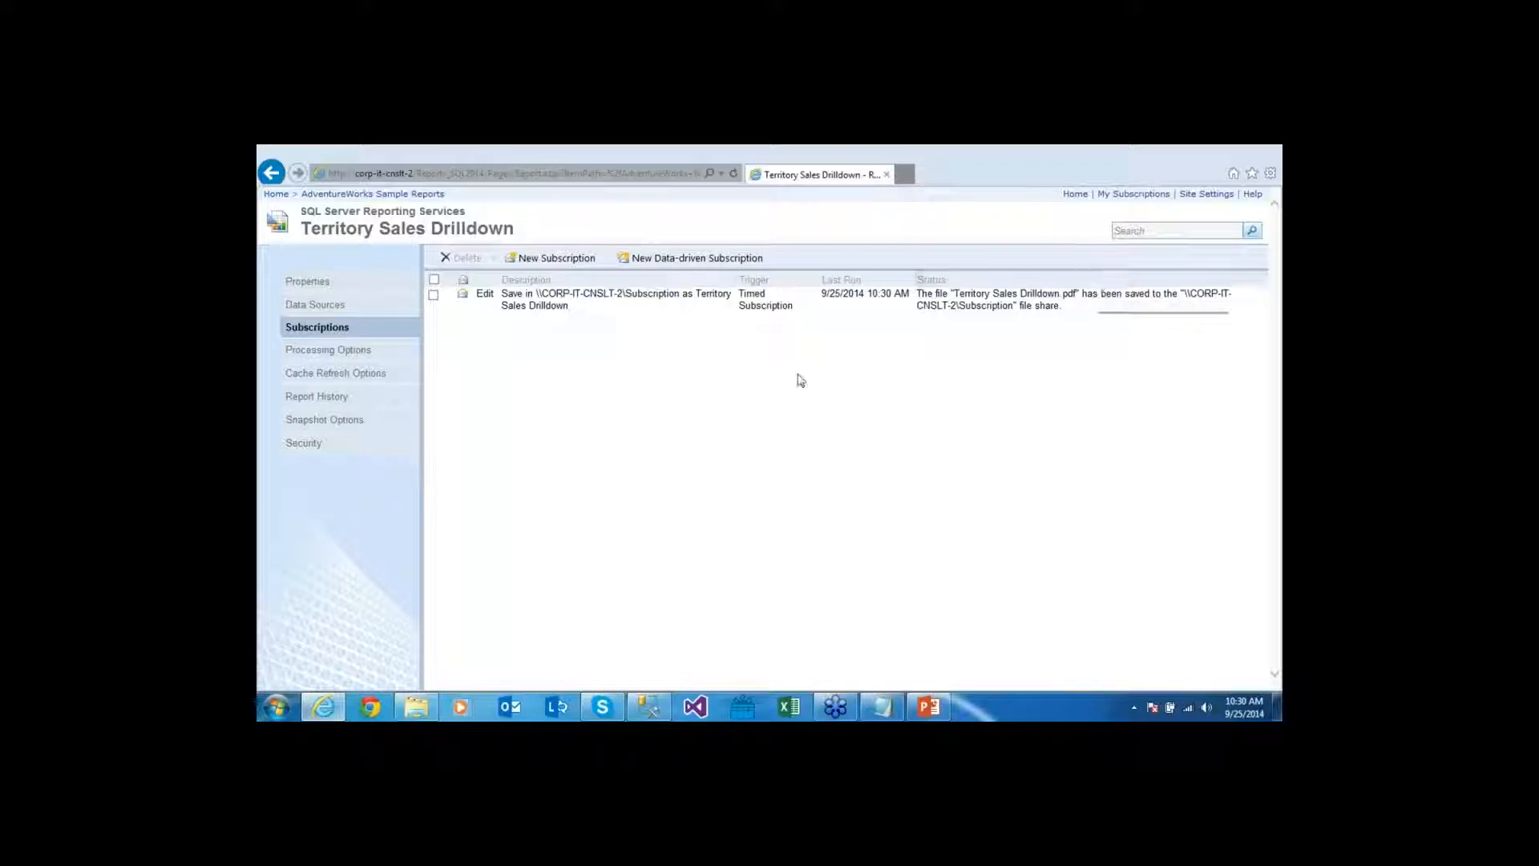
Create a monthly shared schedule named End of Month under Site Settings > Schedules
click(1193, 197)
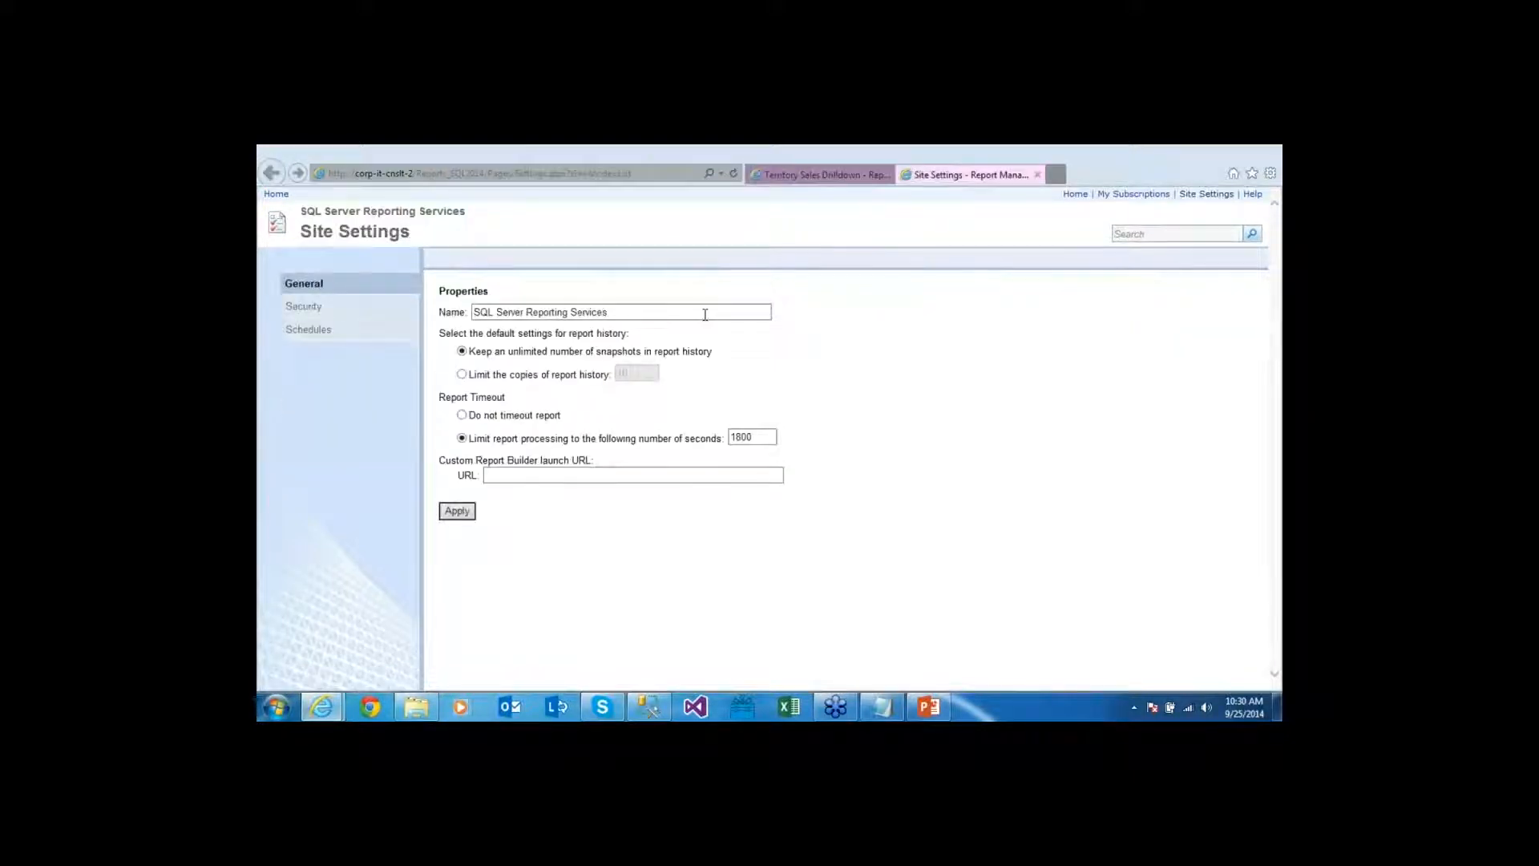
click(342, 335)
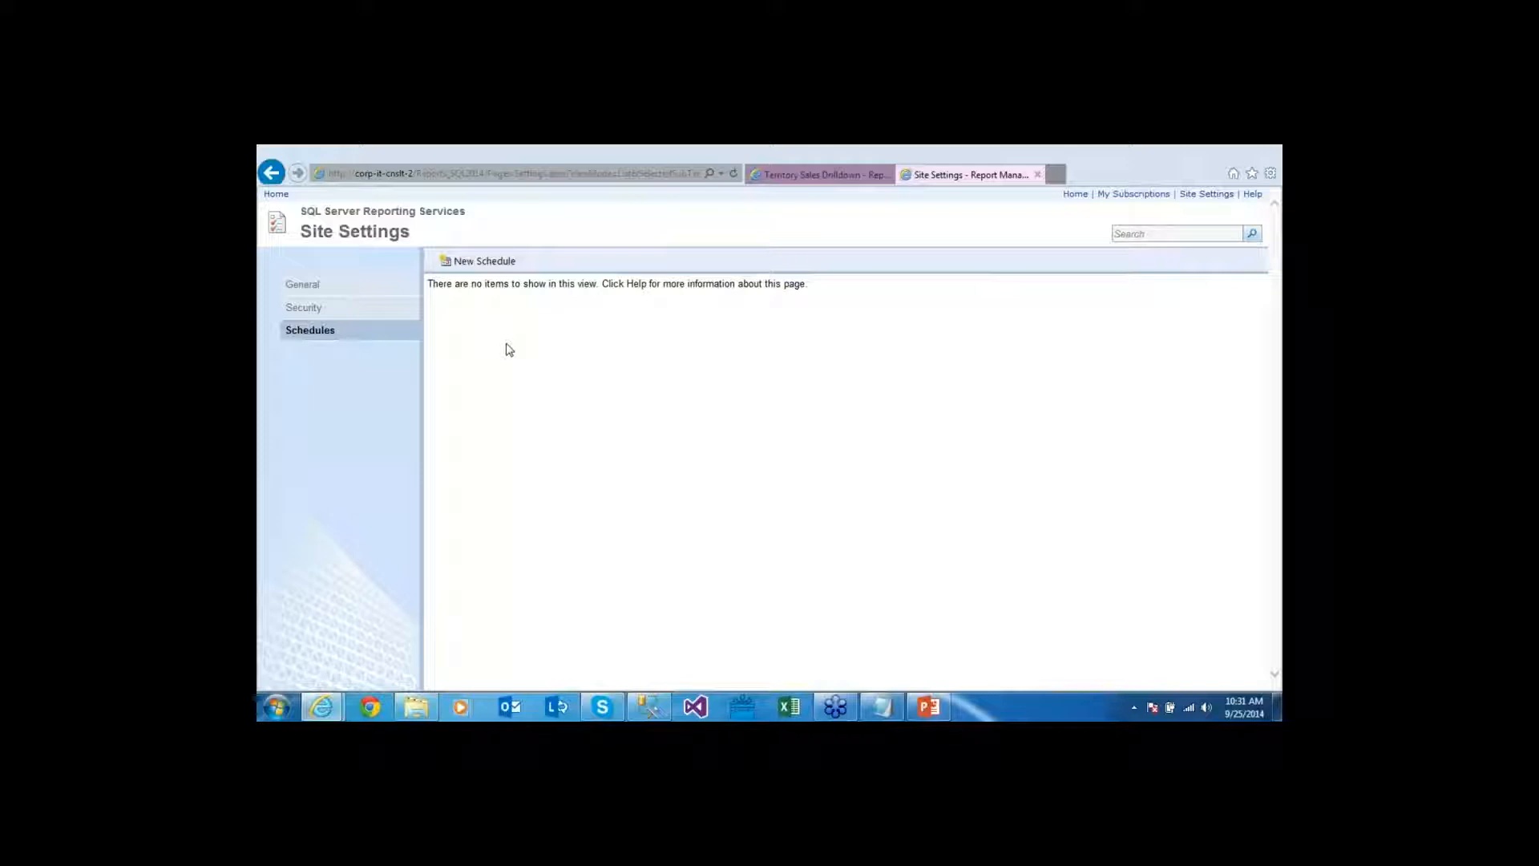
click(508, 270)
click(441, 323)
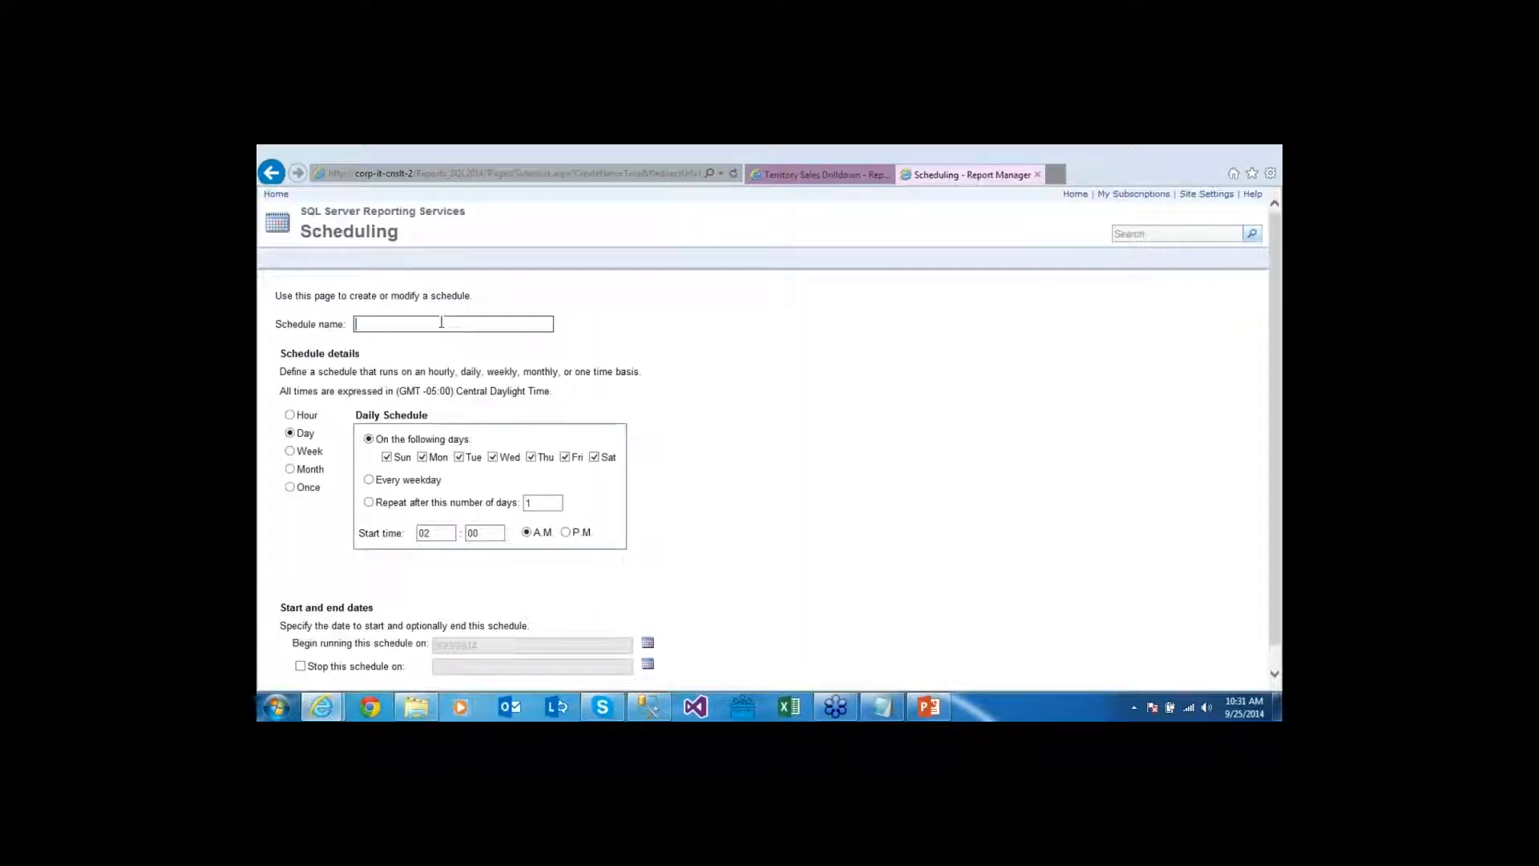
text(End of Month)
click(298, 472)
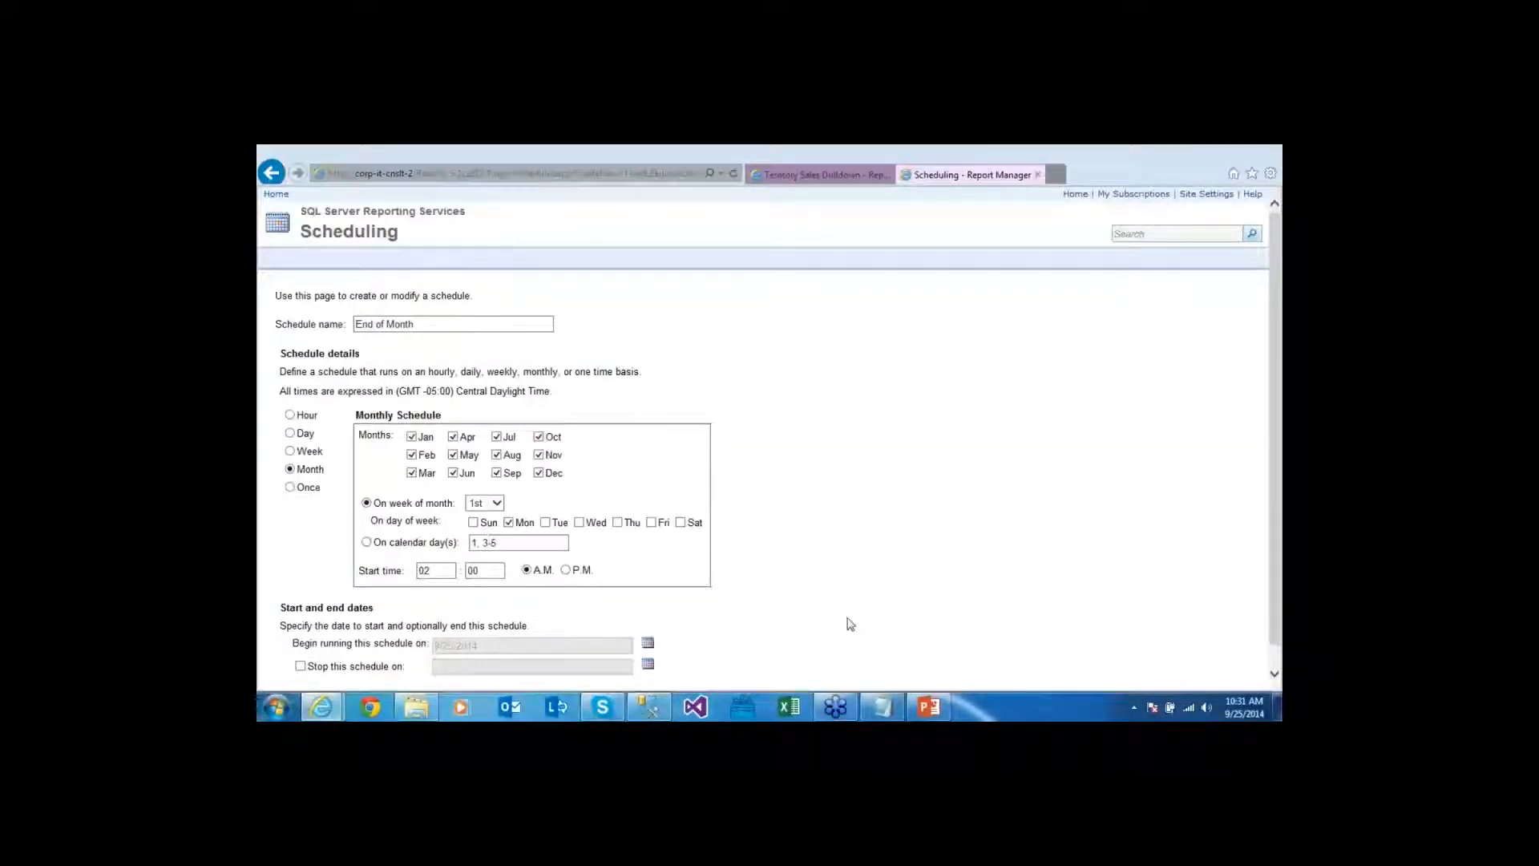
key(Return)
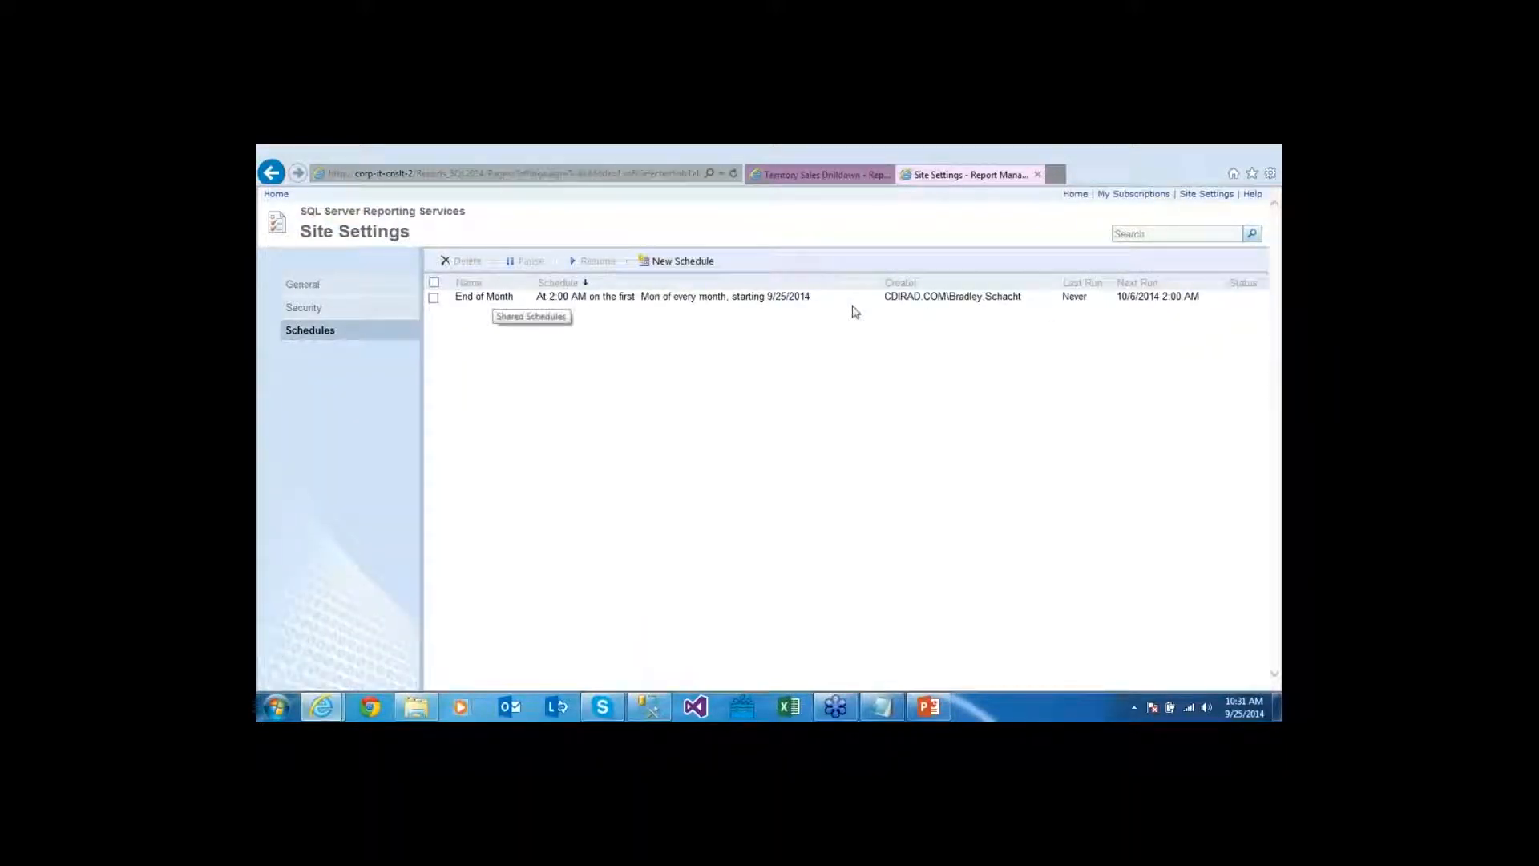
Verify that the 10:31 AM run saved Territory Sales Drilldown_1.pdf to the share
click(838, 176)
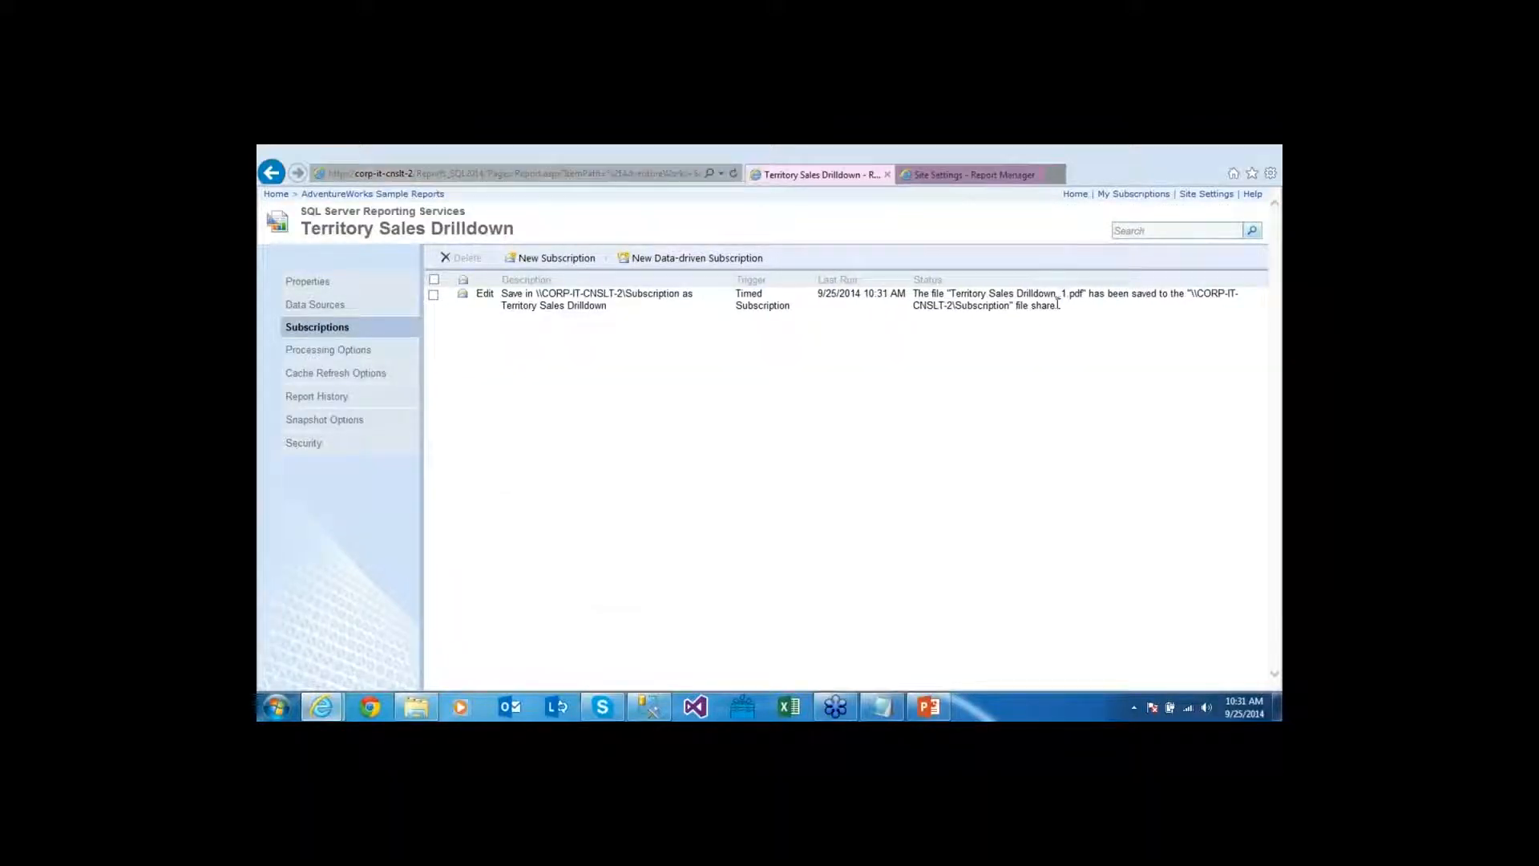
drag(1017, 295, 1107, 295)
click(1070, 328)
Edit the subscription to use the End of Month shared schedule, then cancel without saving
click(486, 296)
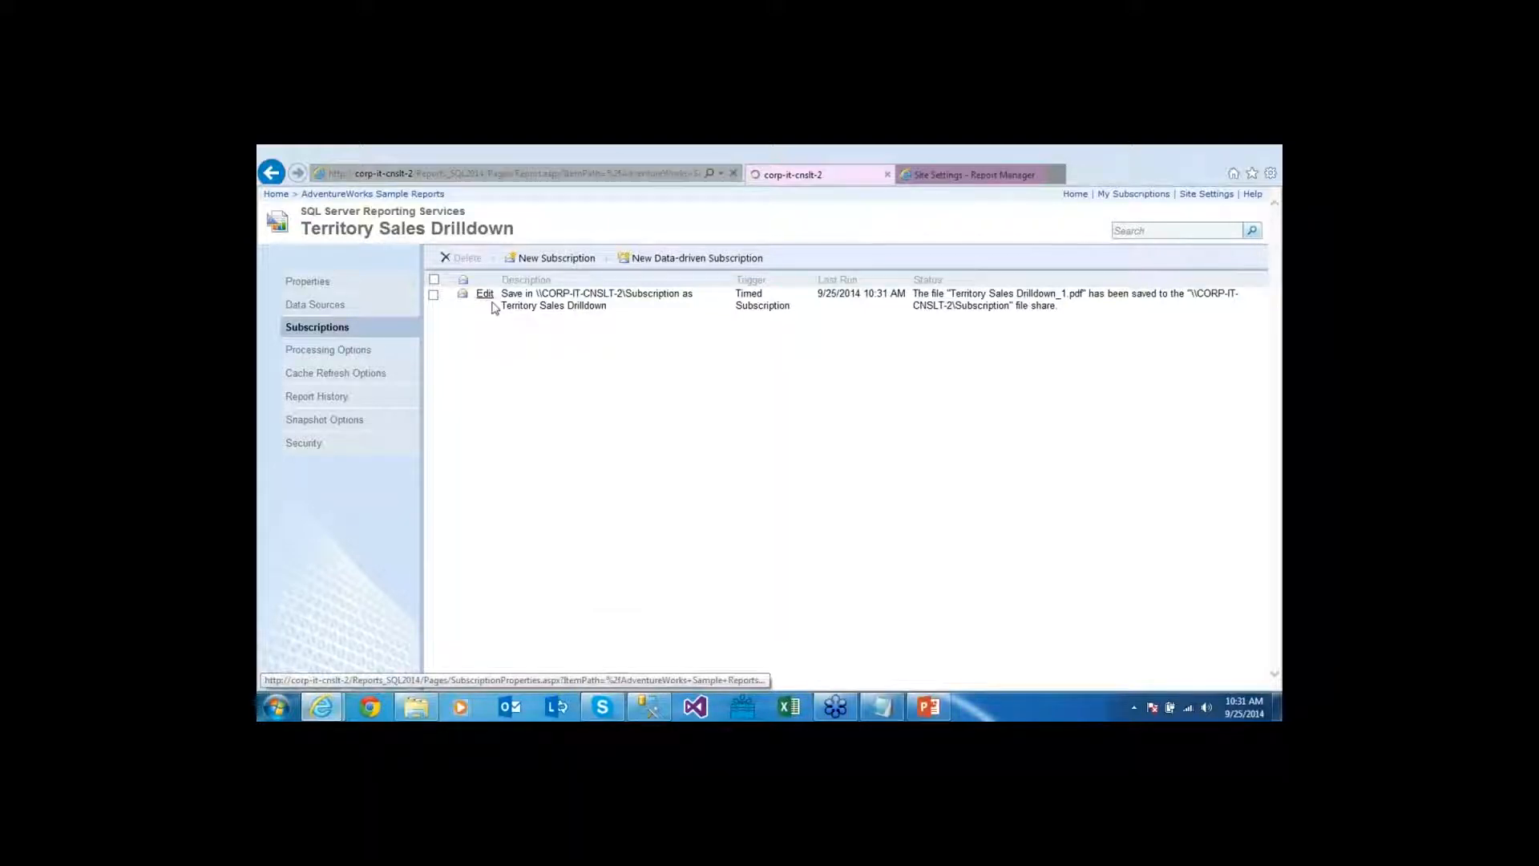
scroll(305, 614, down, 2)
click(304, 610)
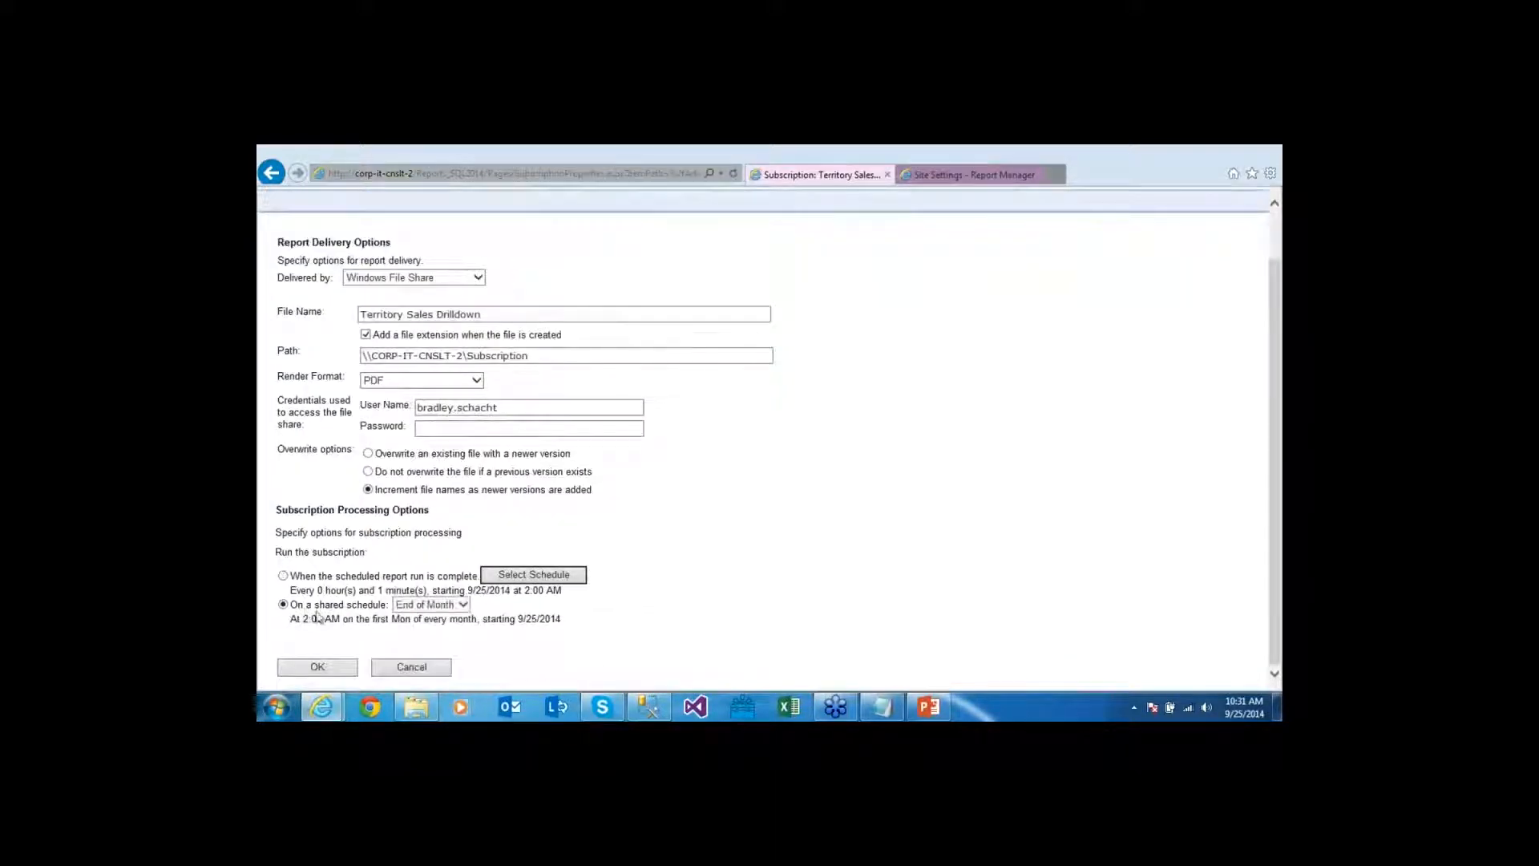
click(462, 607)
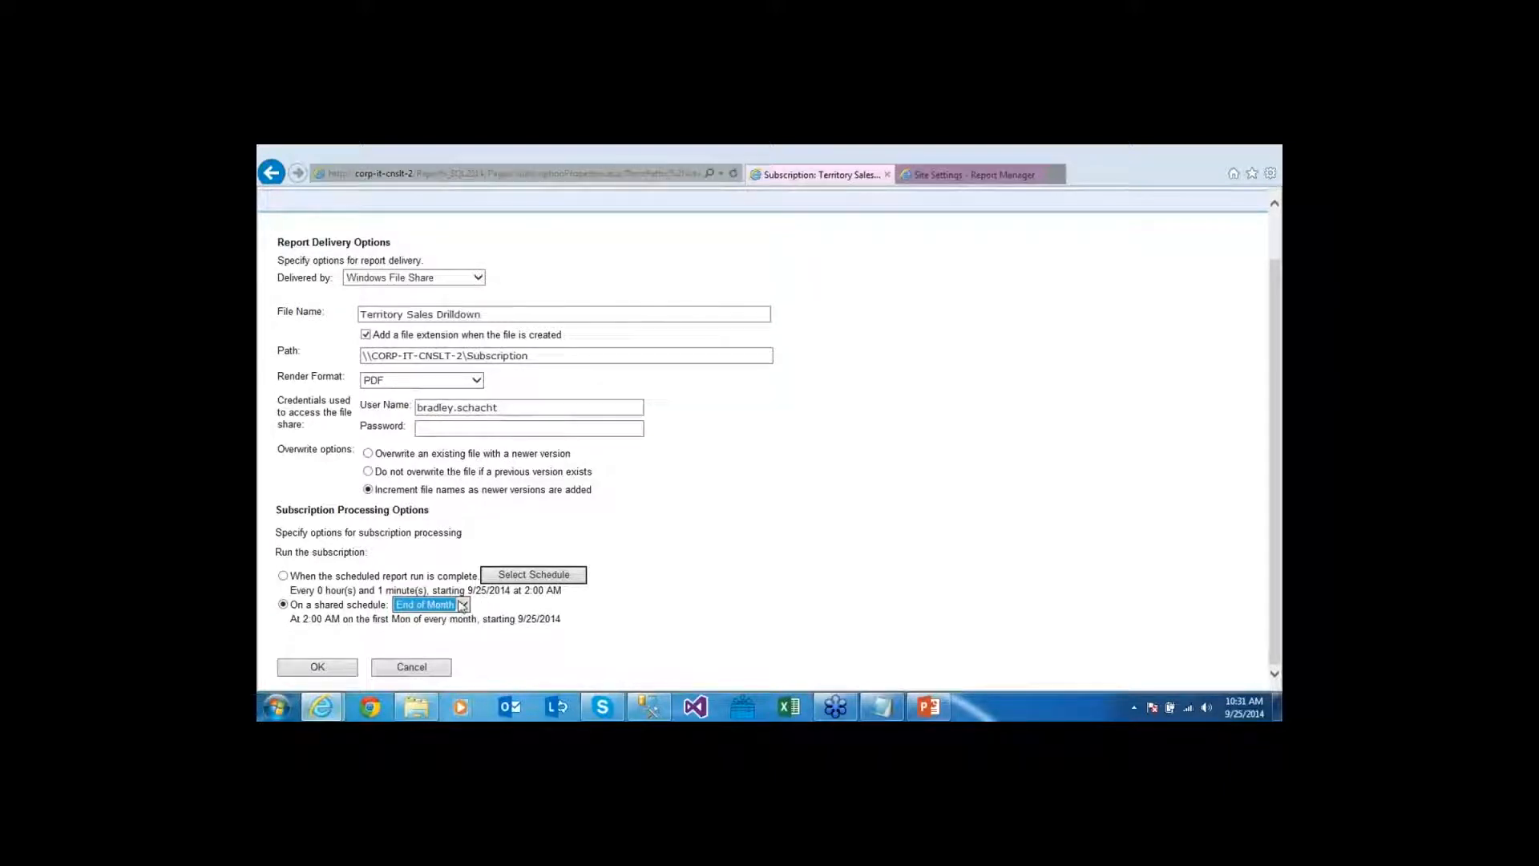
click(514, 634)
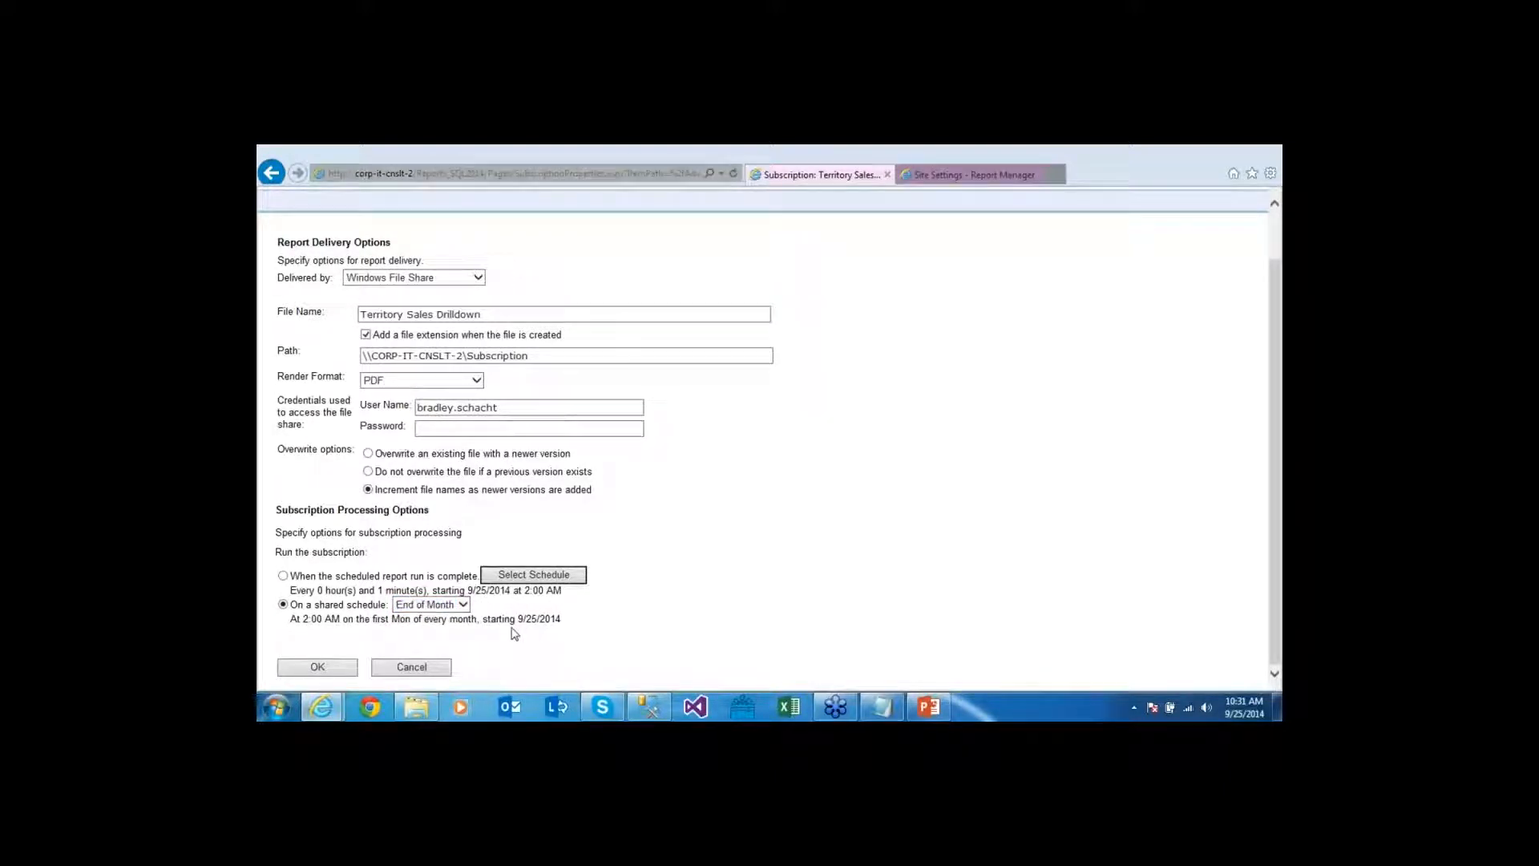
click(440, 669)
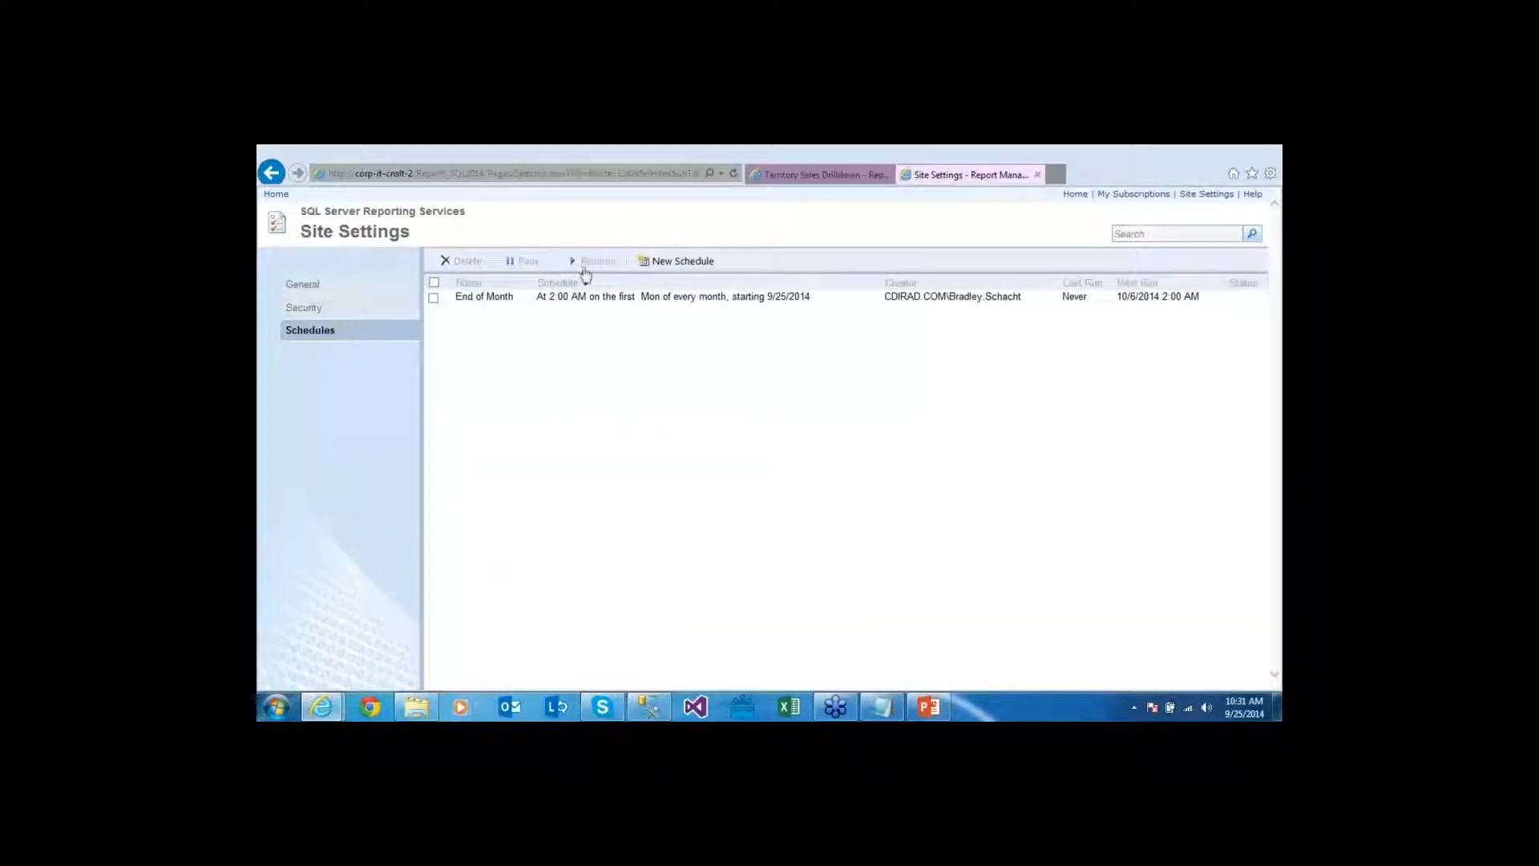
Pause the End of Month shared schedule, check its Paused status, then resume it
click(433, 299)
click(528, 263)
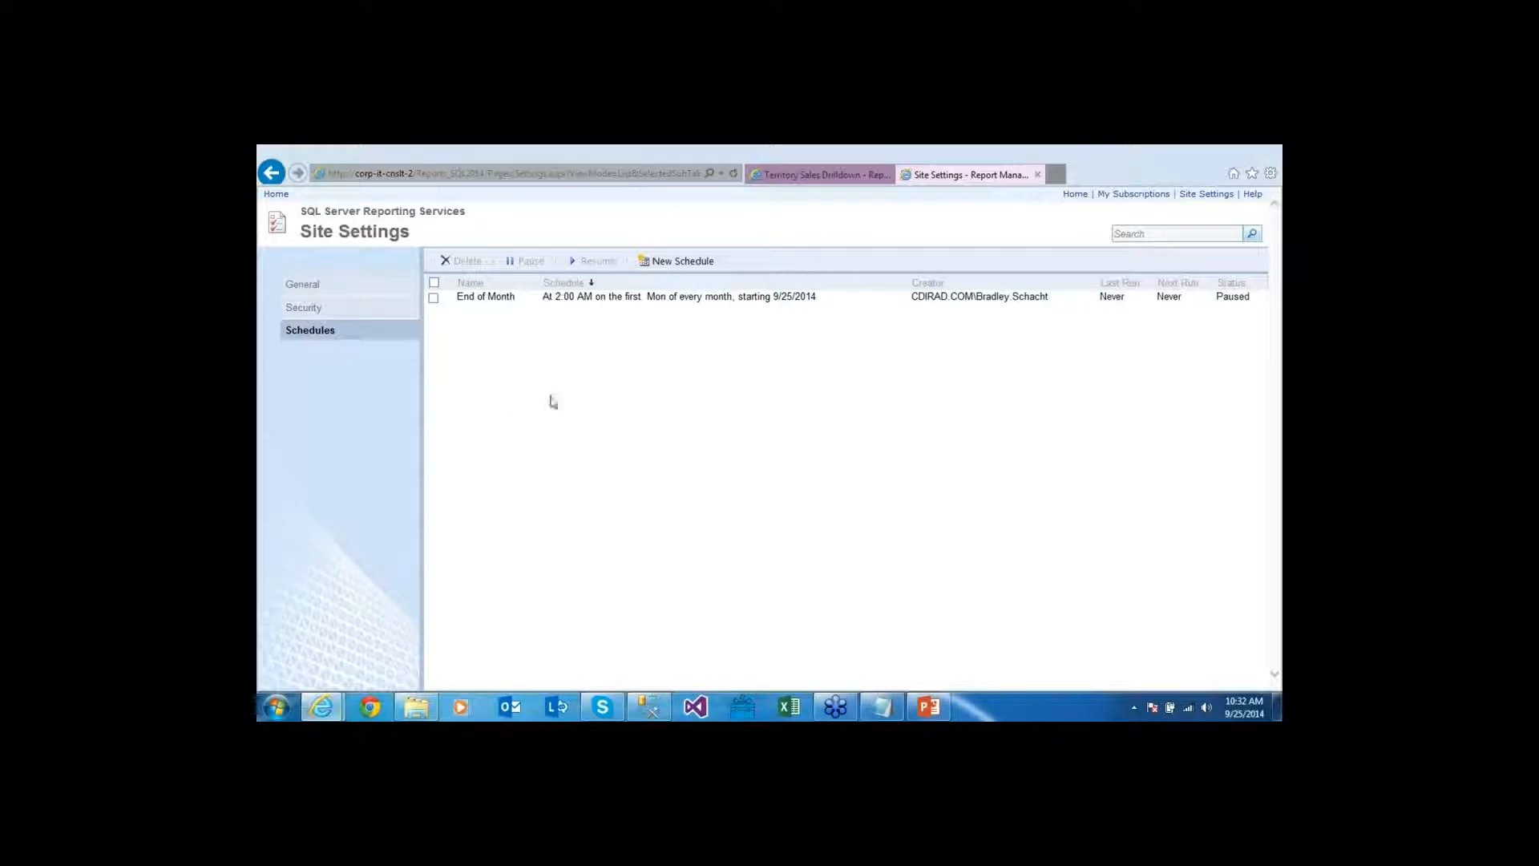
double_click(1238, 297)
click(434, 298)
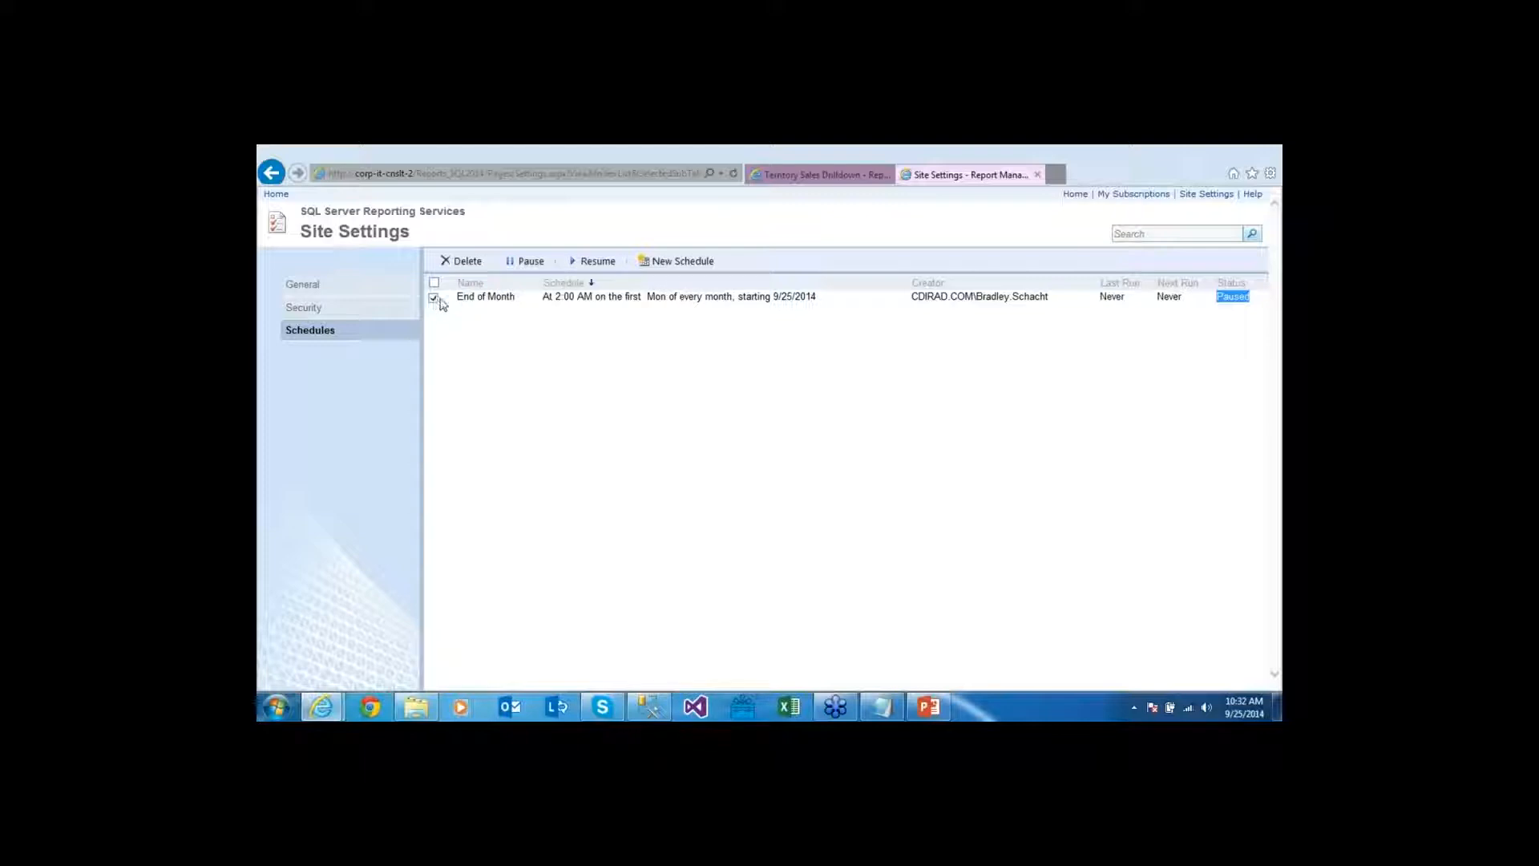
click(597, 261)
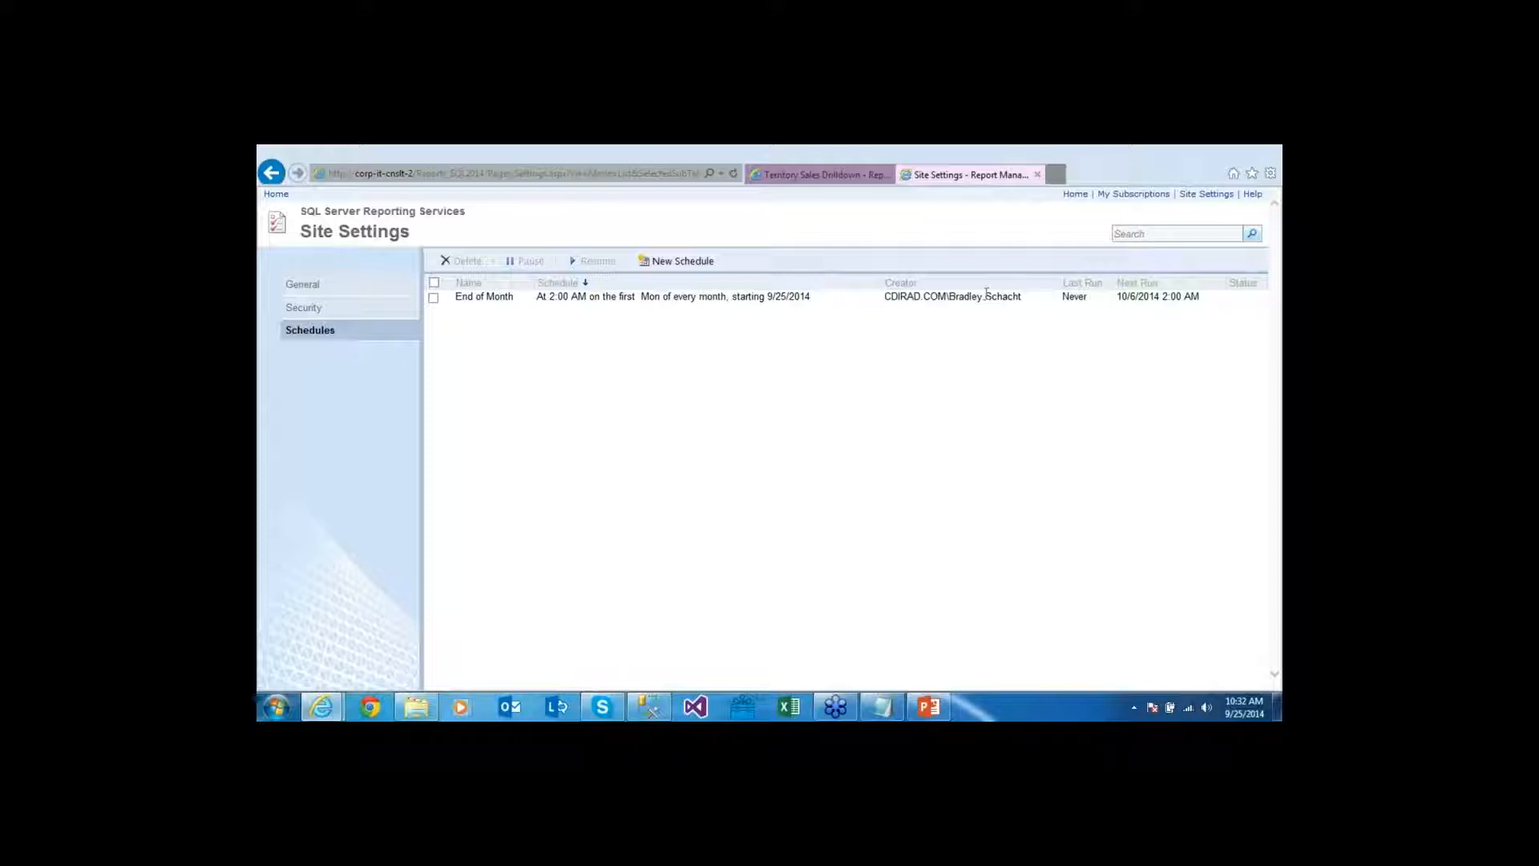
Delete the End of Month shared schedule, then return to the Subscription folder window
click(434, 298)
click(462, 264)
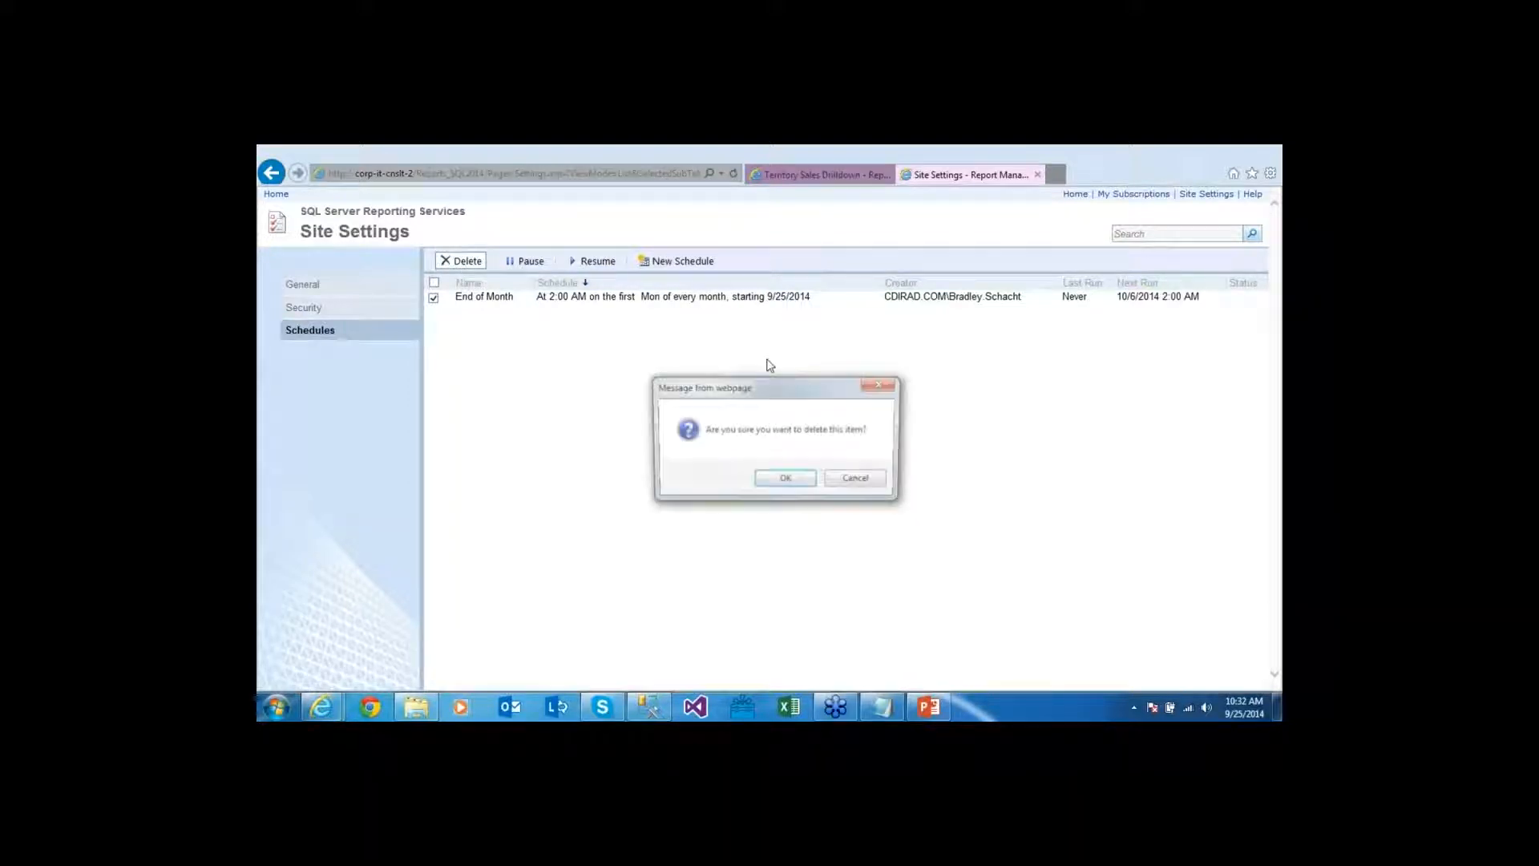
click(788, 479)
click(416, 706)
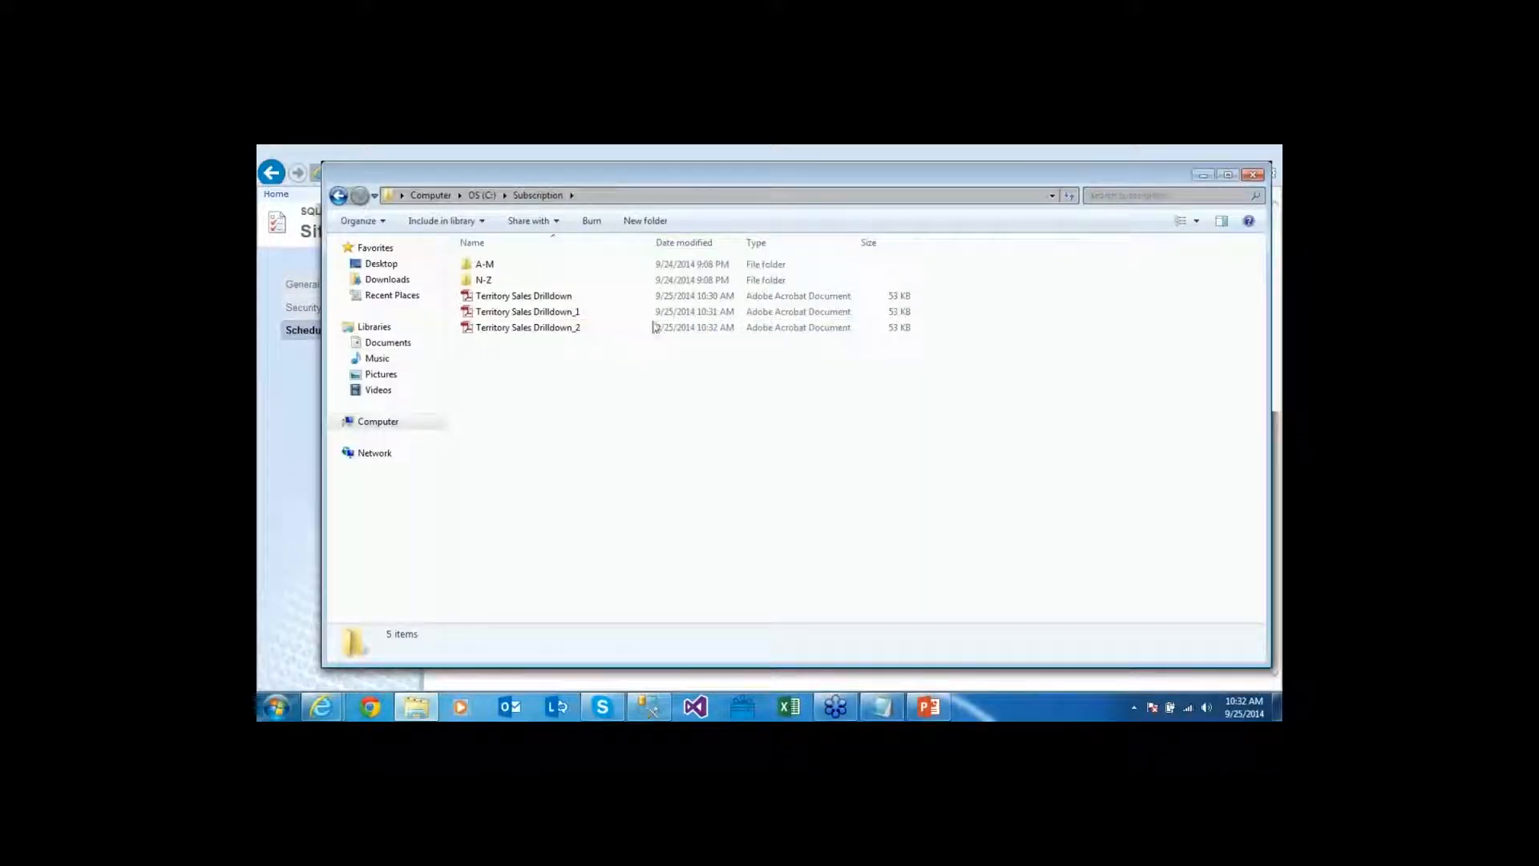
Open Territory Sales Drilldown_1.pdf from the Subscription folder in Adobe Reader
double_click(565, 297)
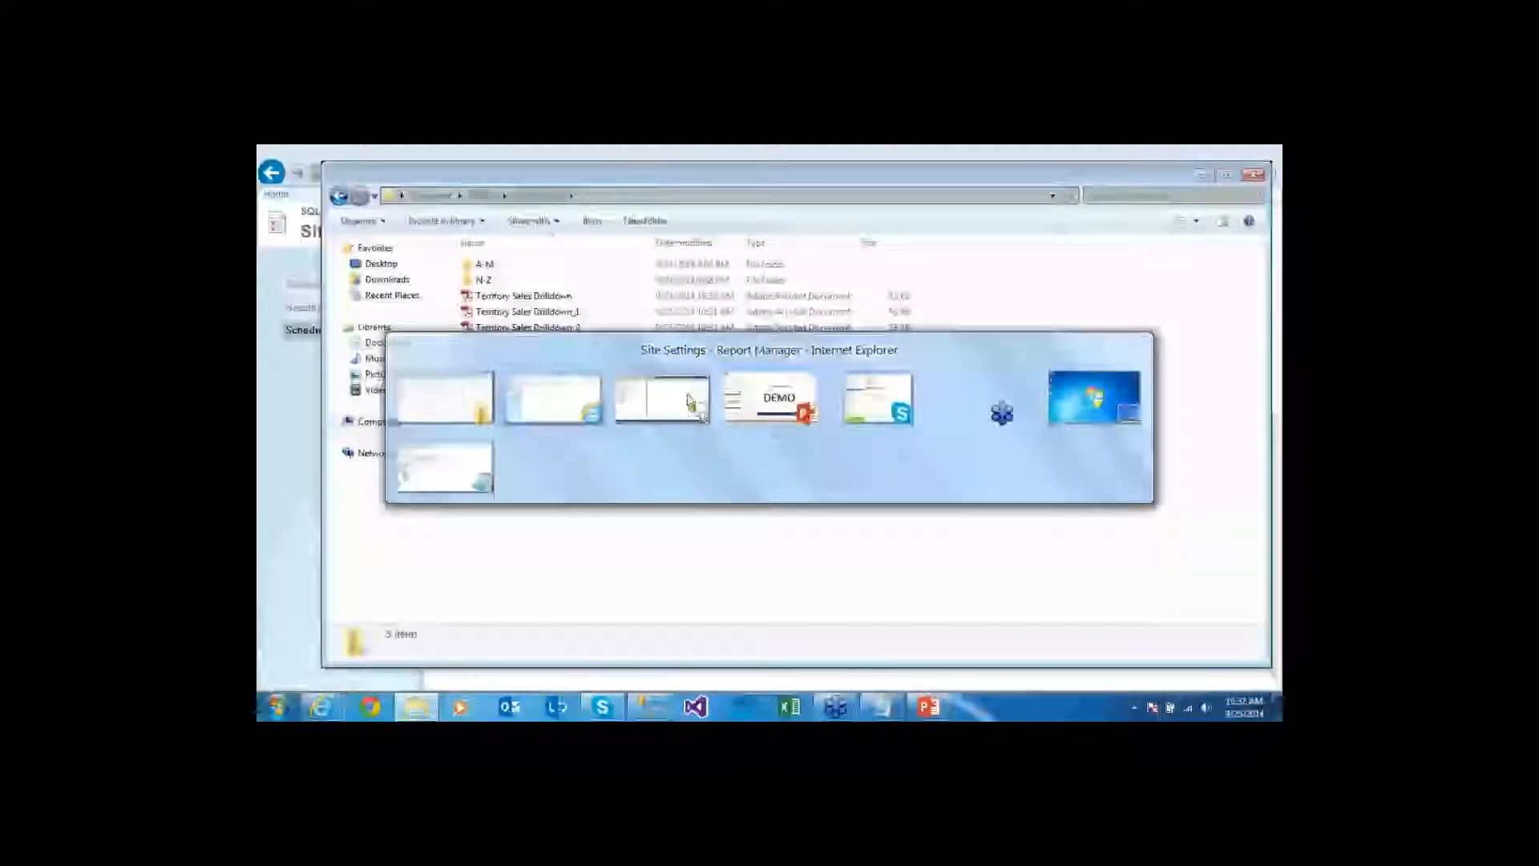
Switch back to Report Manager's AdventureWorks Sample Reports folder in Internet Explorer
right_click(322, 706)
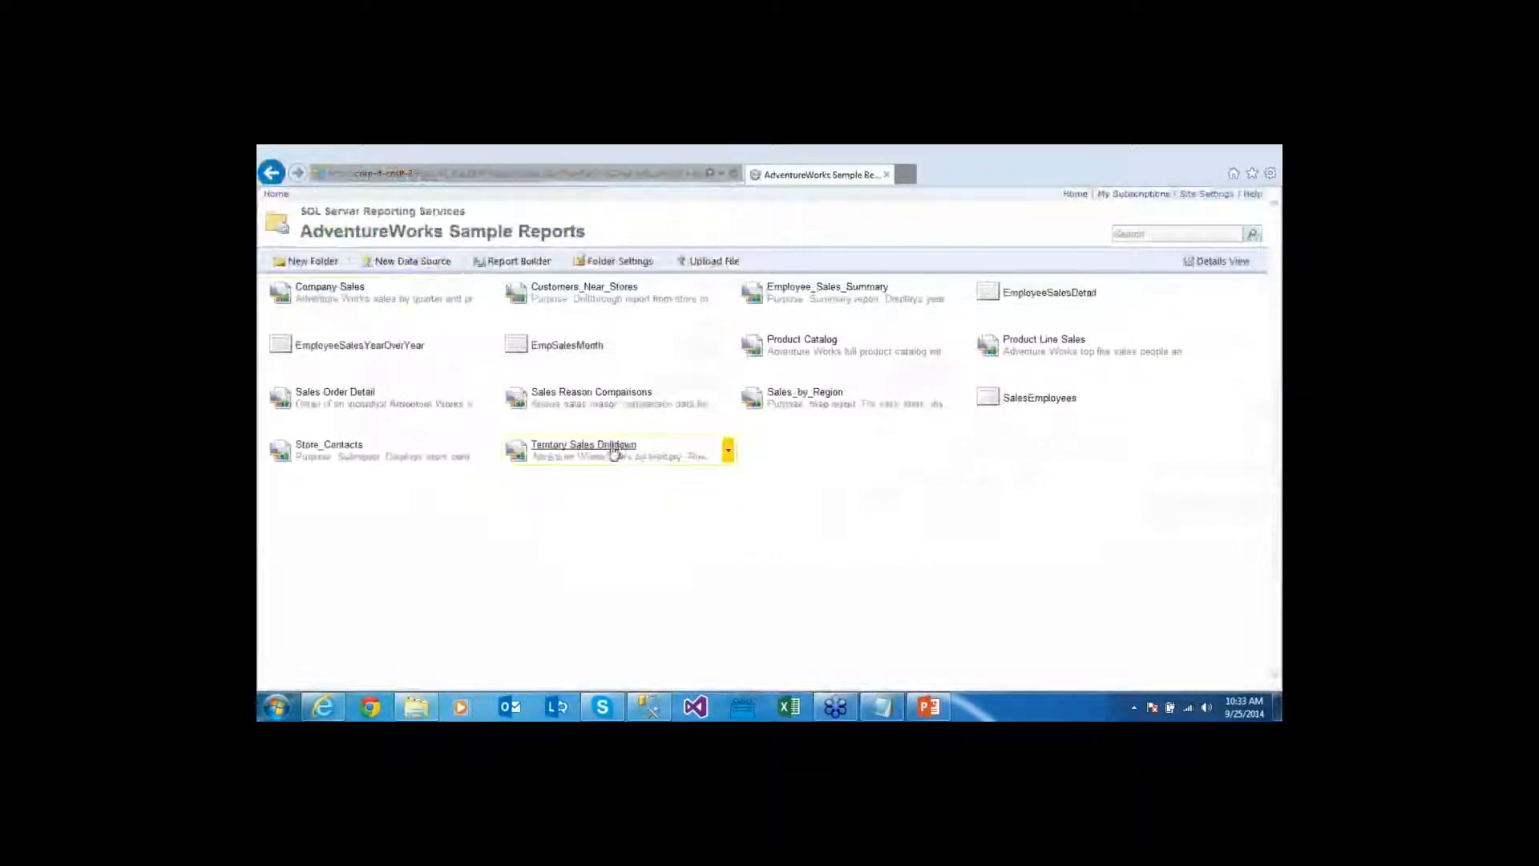
Check Territory Sales Drilldown's subscriptions through Manage, then view the My Subscriptions list
click(728, 456)
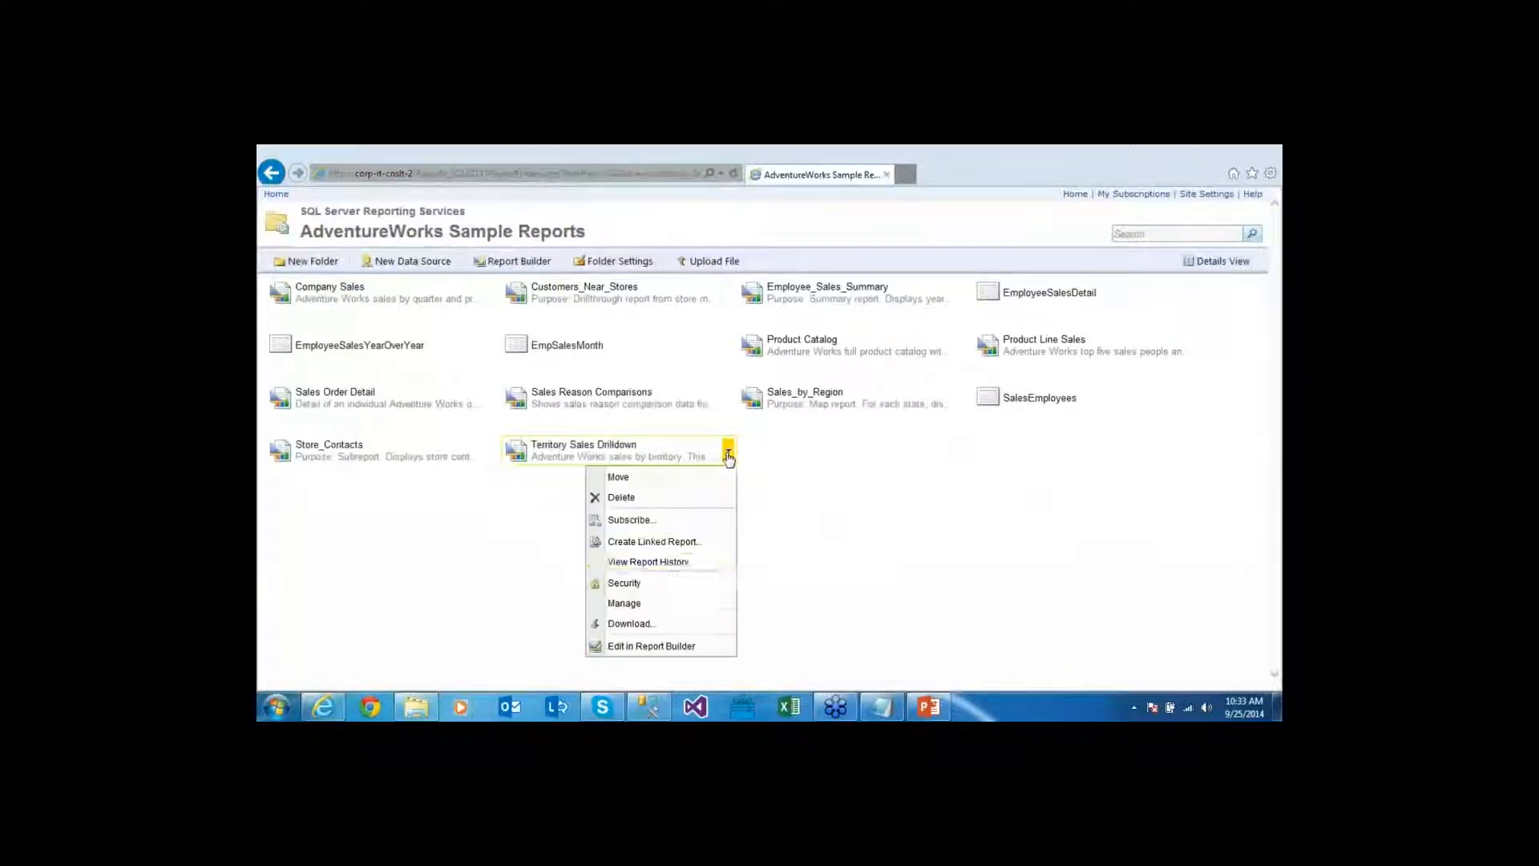
click(650, 607)
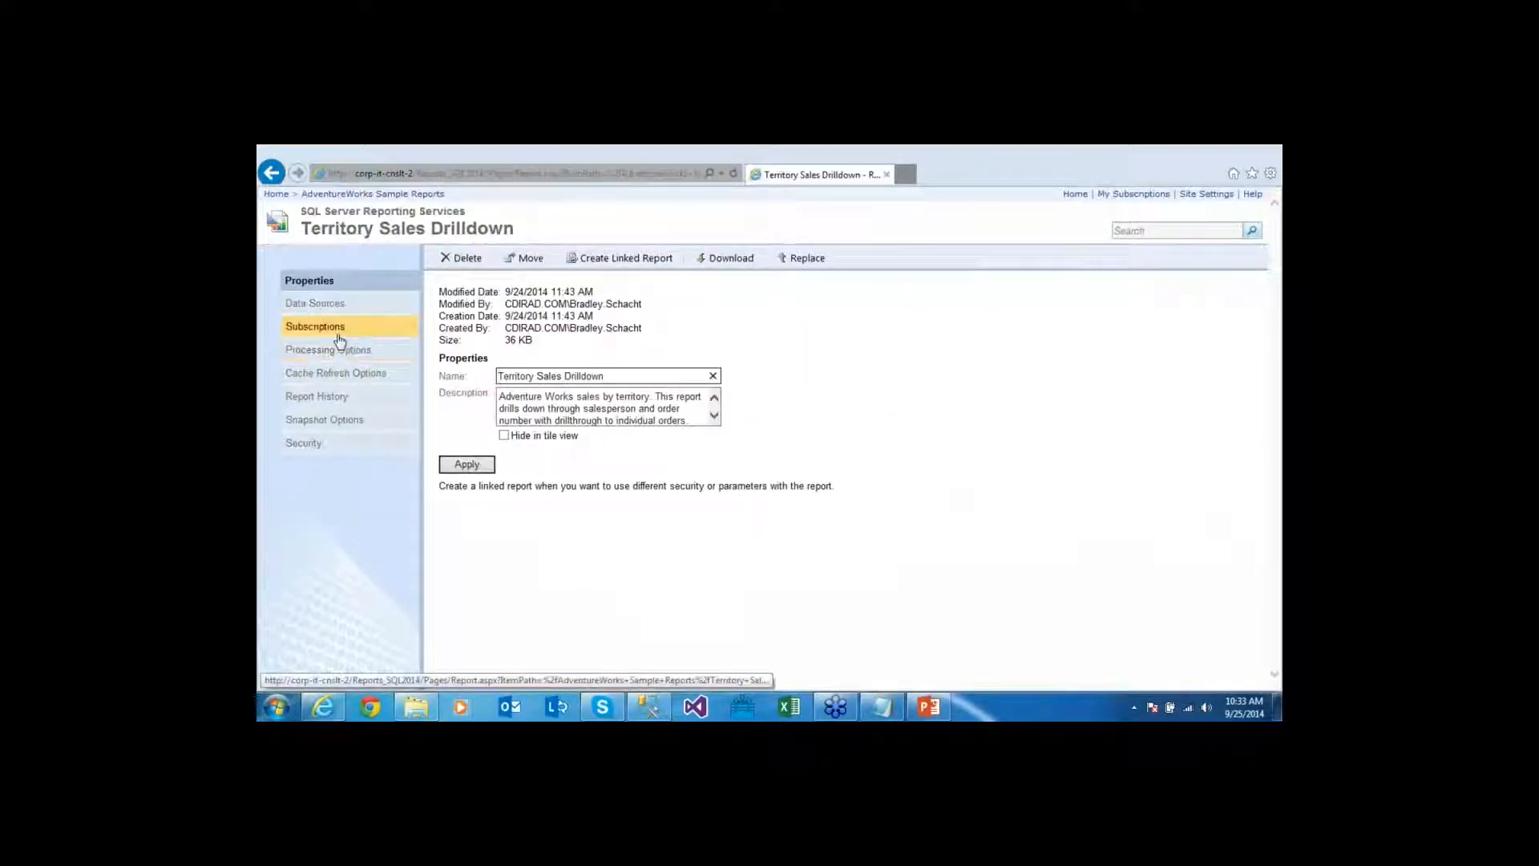
click(309, 328)
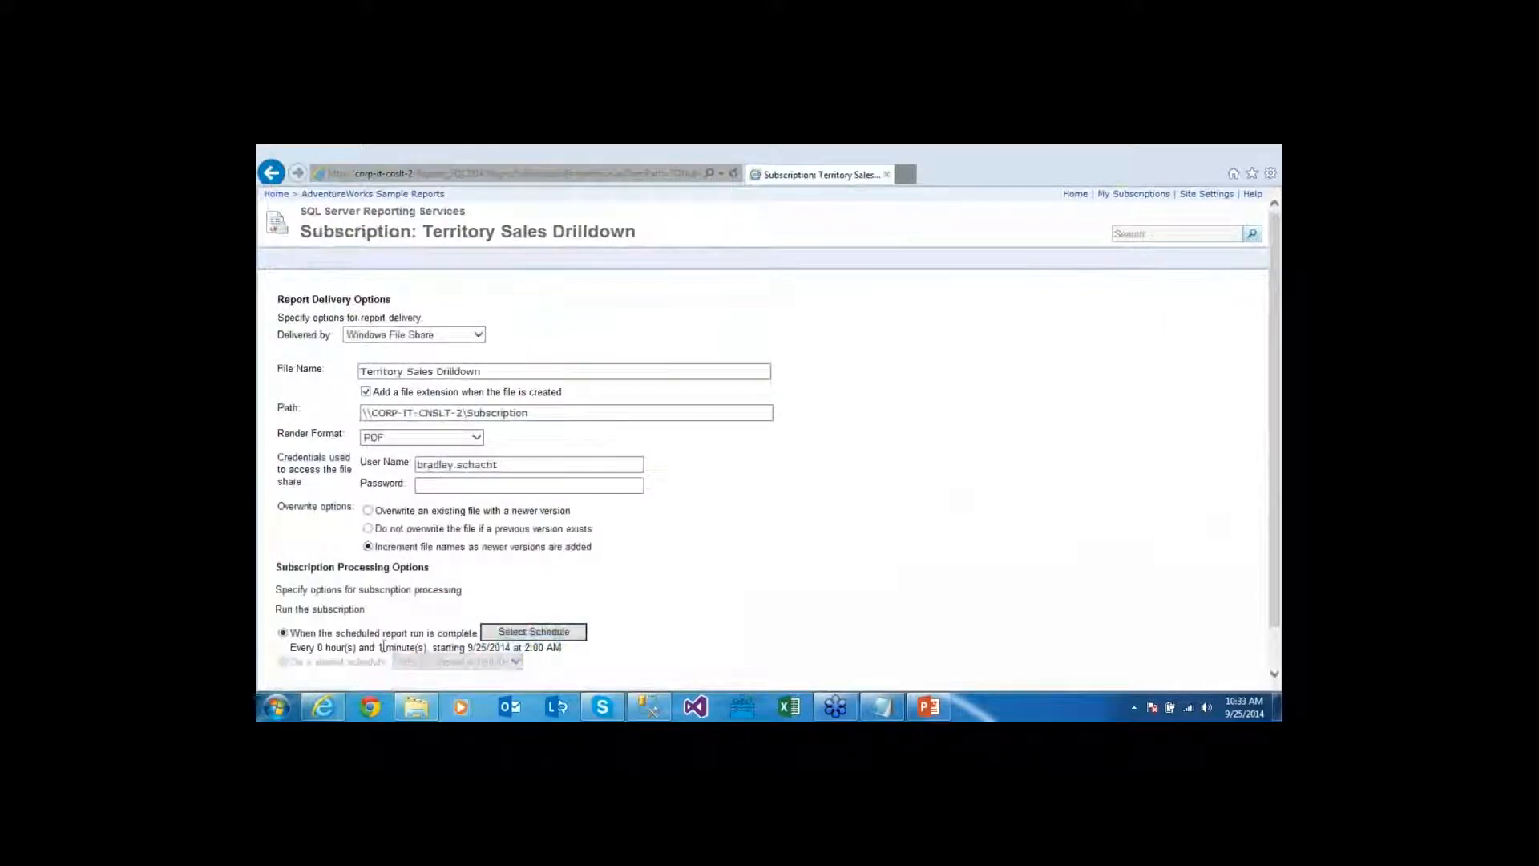
click(273, 174)
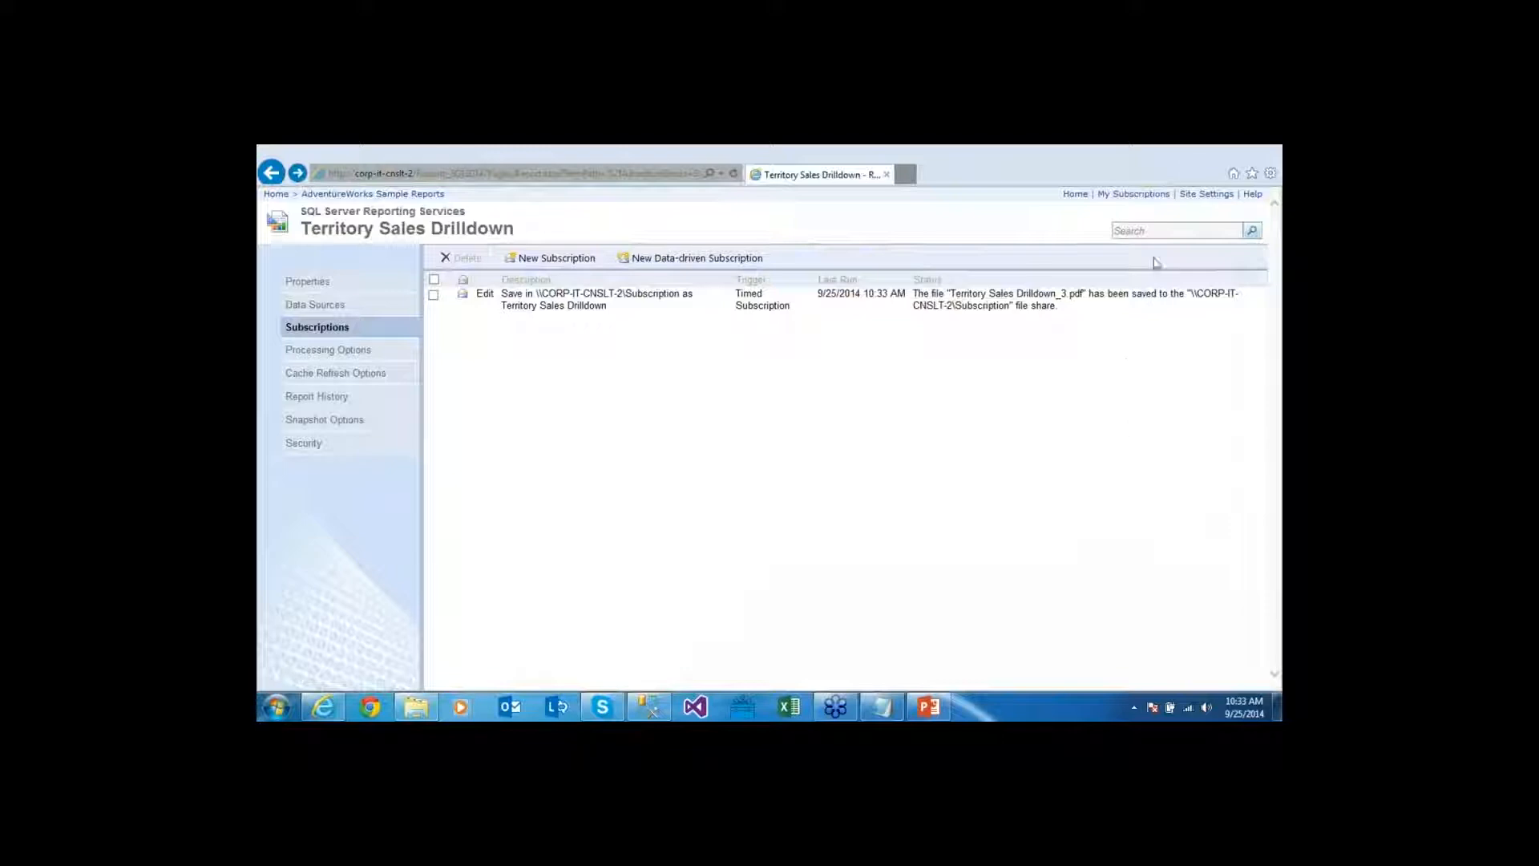
click(1131, 195)
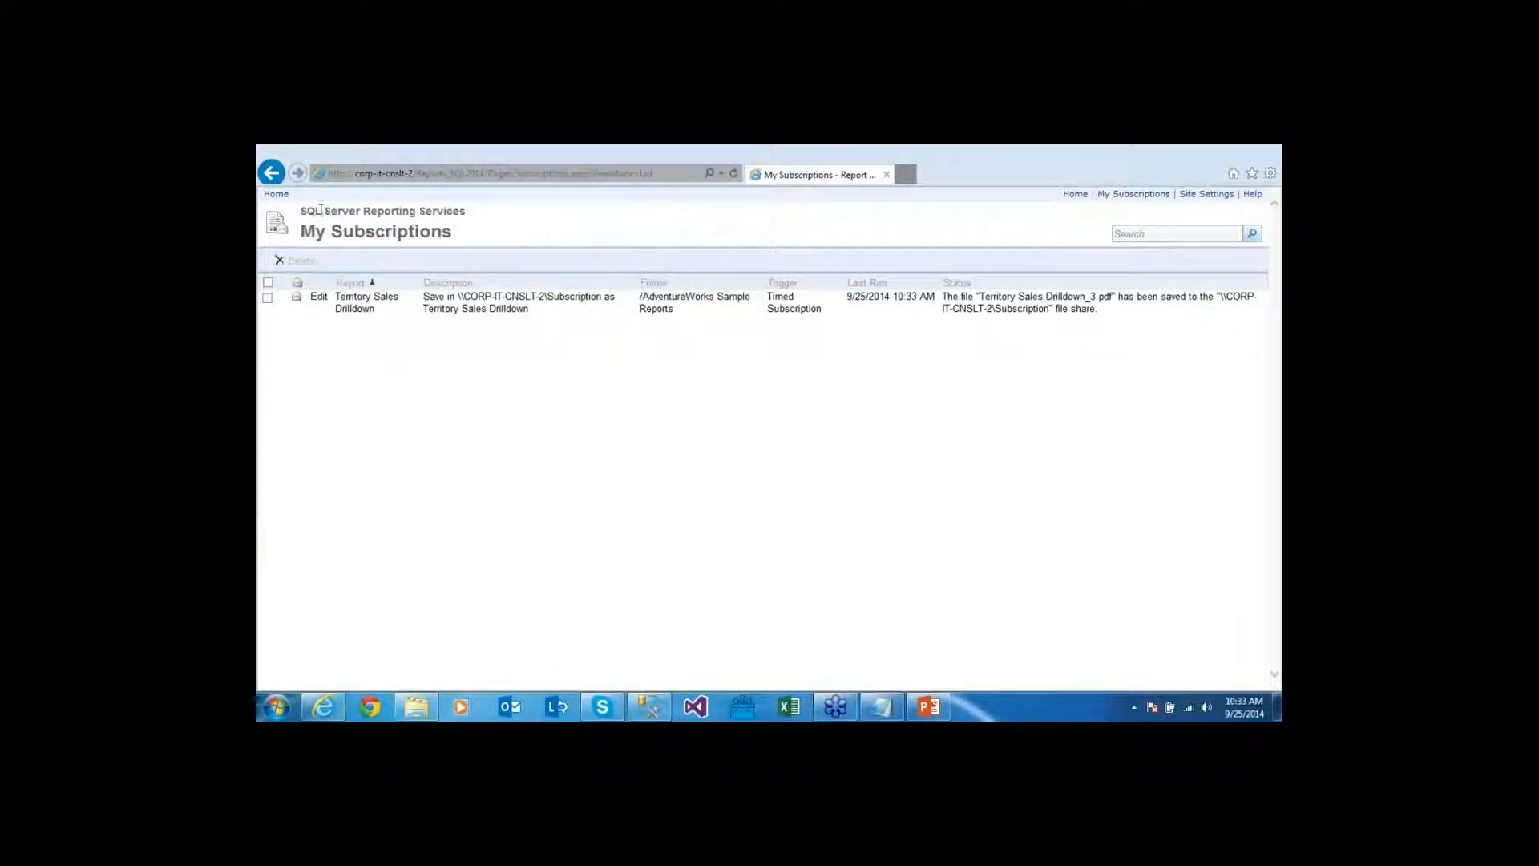
Open the AdventureWorks Sample Reports folder from Home, then return to My Subscriptions
click(275, 194)
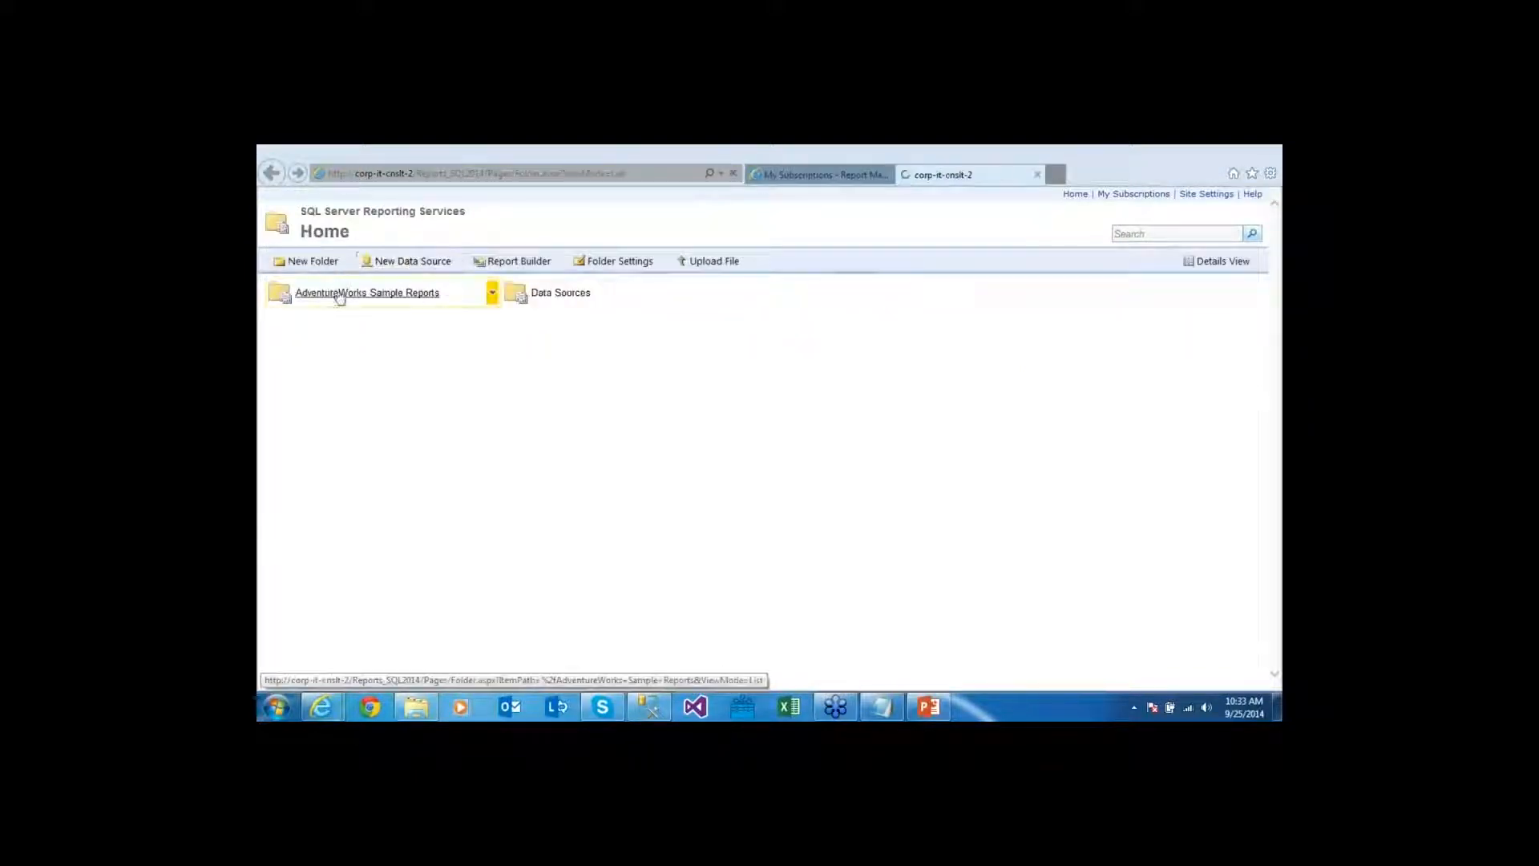
click(340, 295)
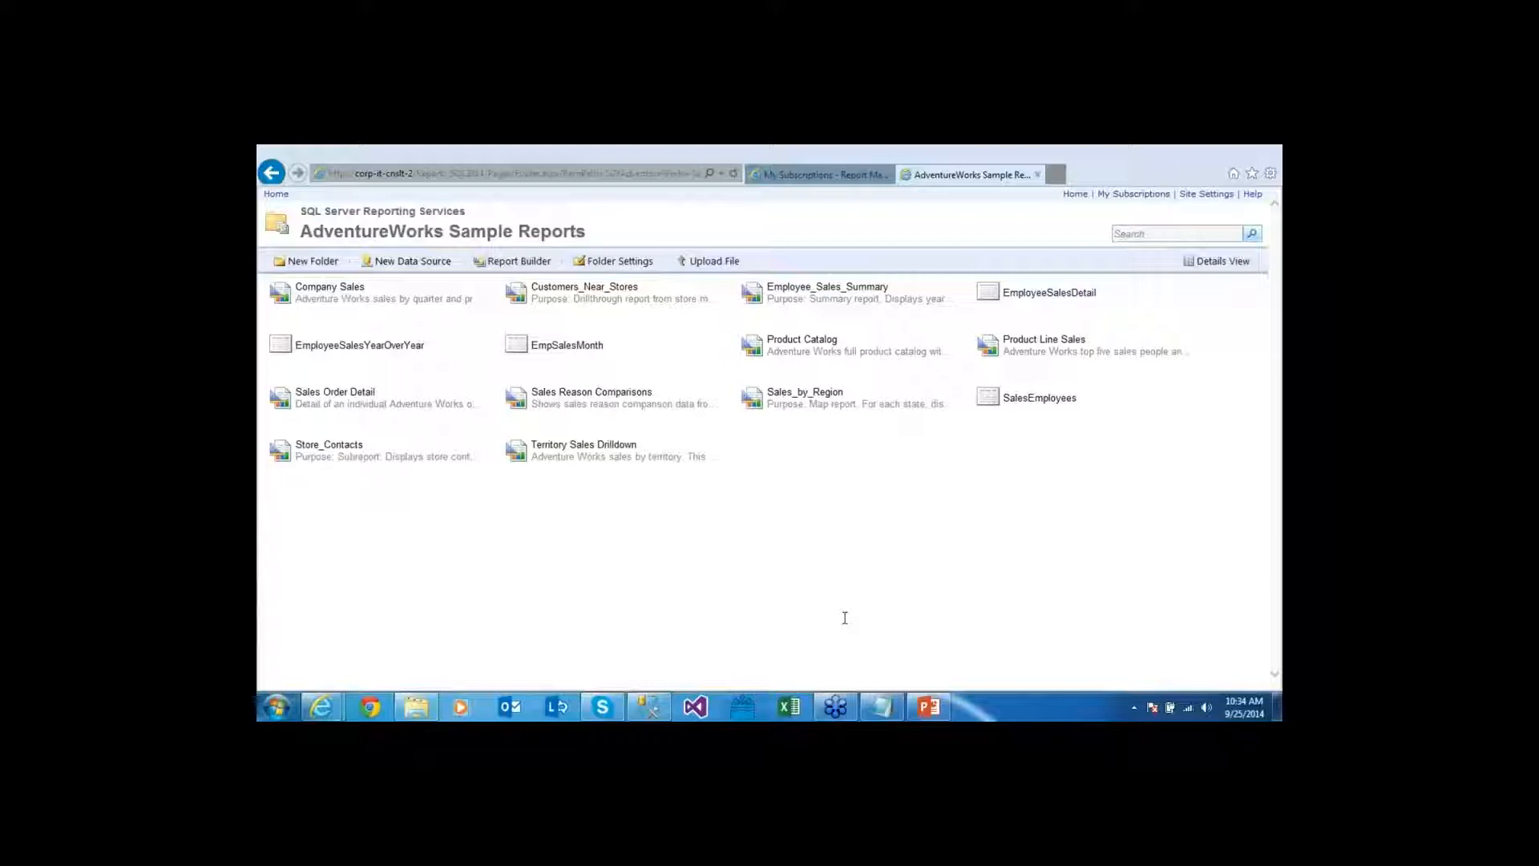
key(ctrl+Tab)
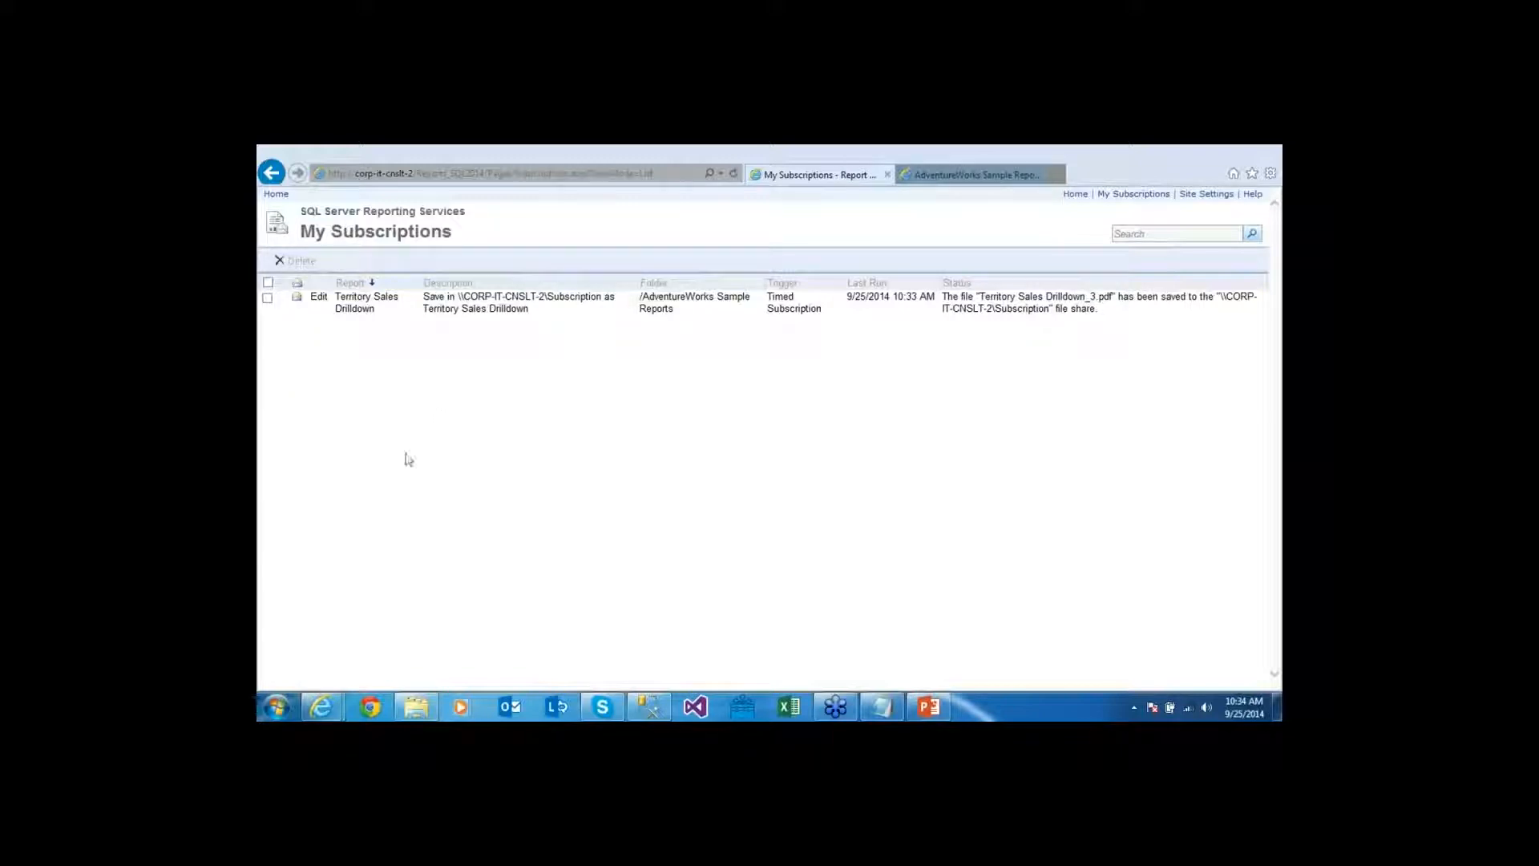
Delete the Territory Sales Drilldown subscription and go back to the AdventureWorks Sample Reports page
click(268, 299)
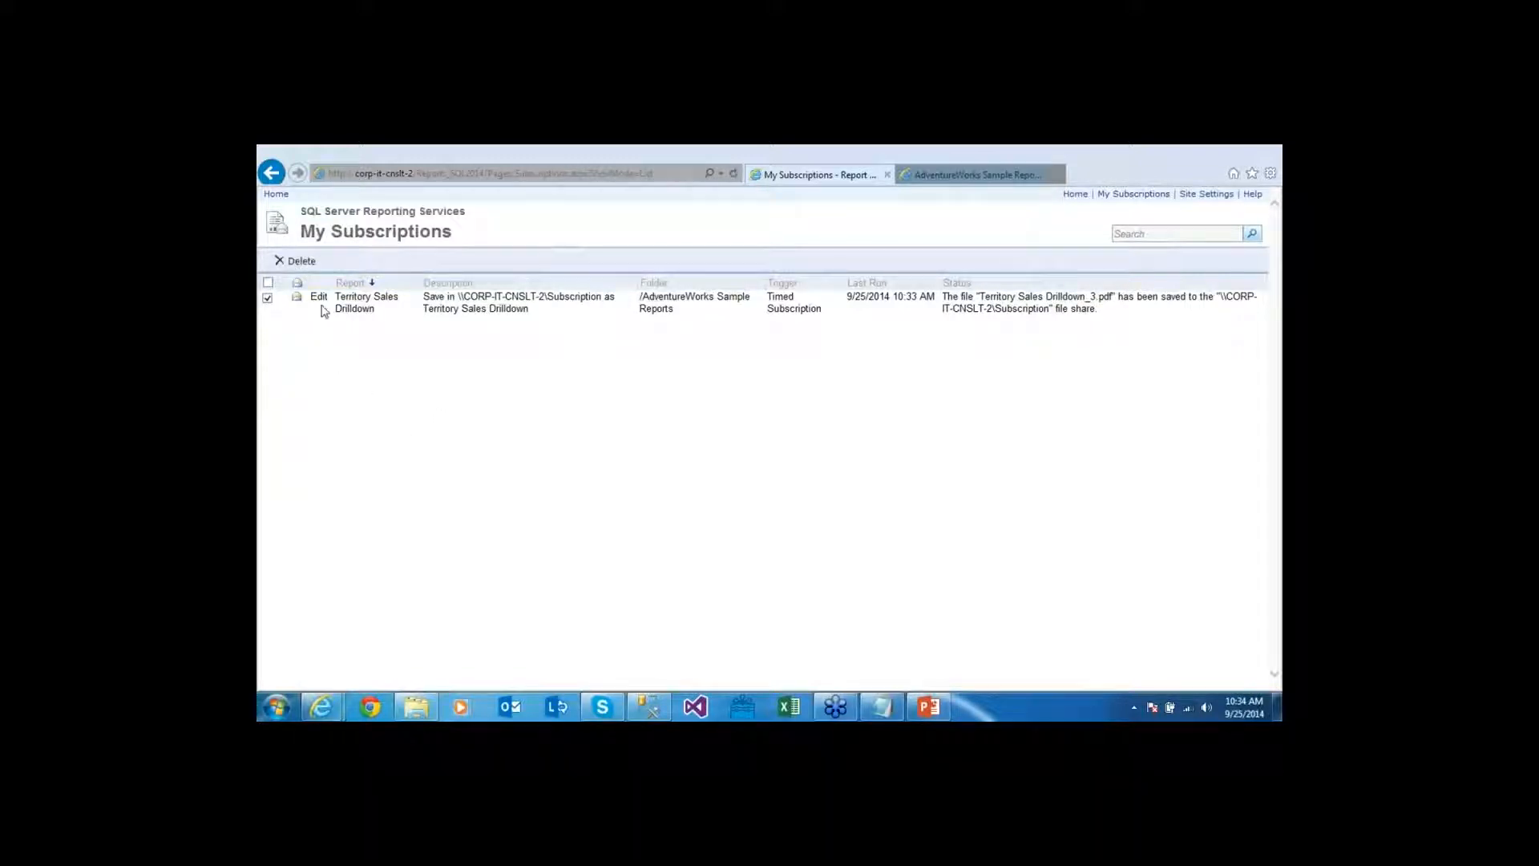
click(304, 264)
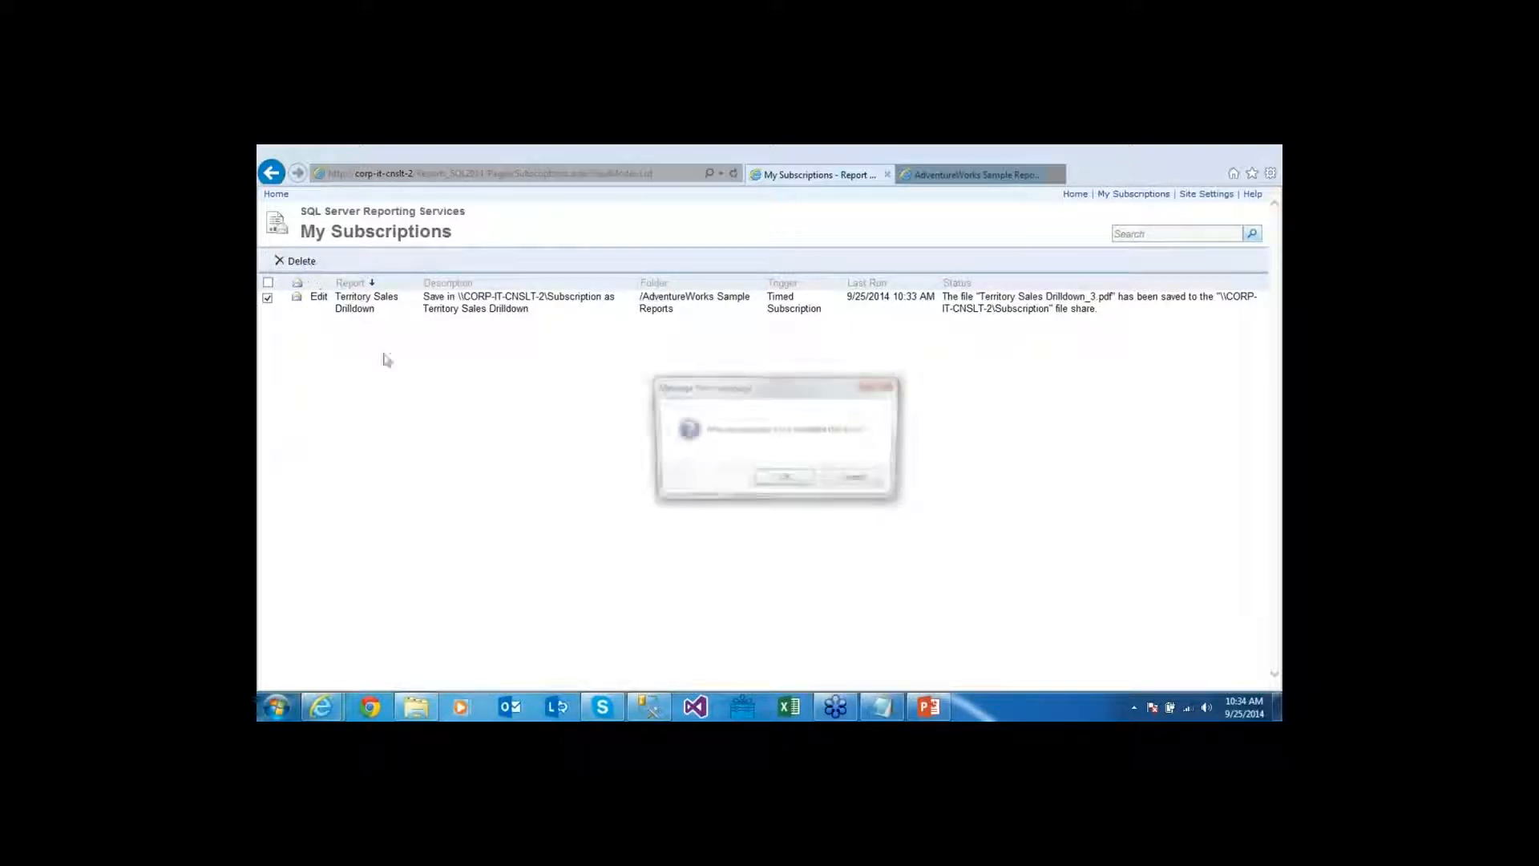
click(805, 483)
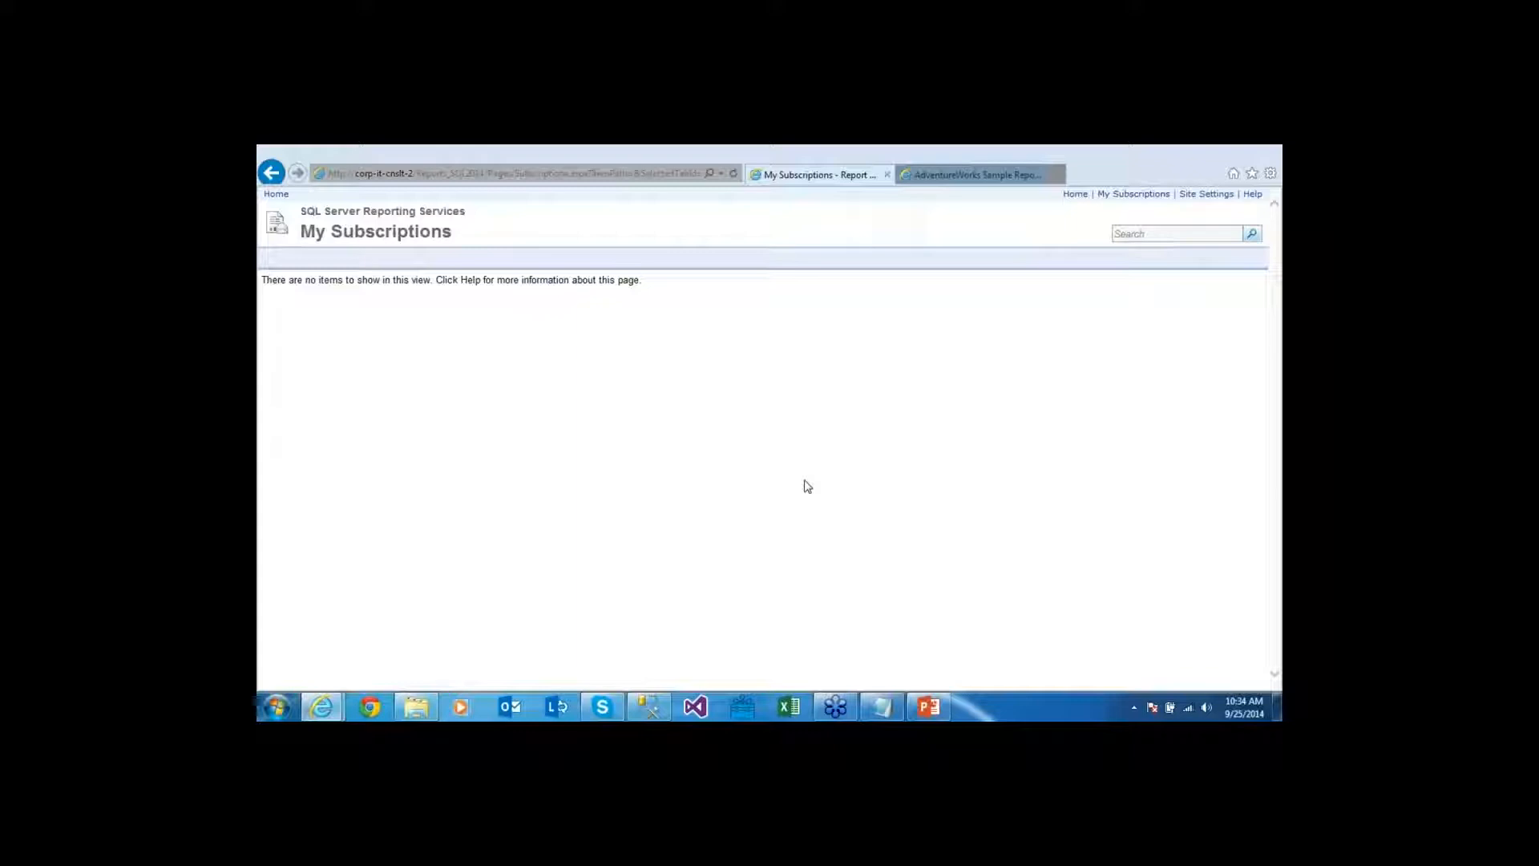
click(966, 176)
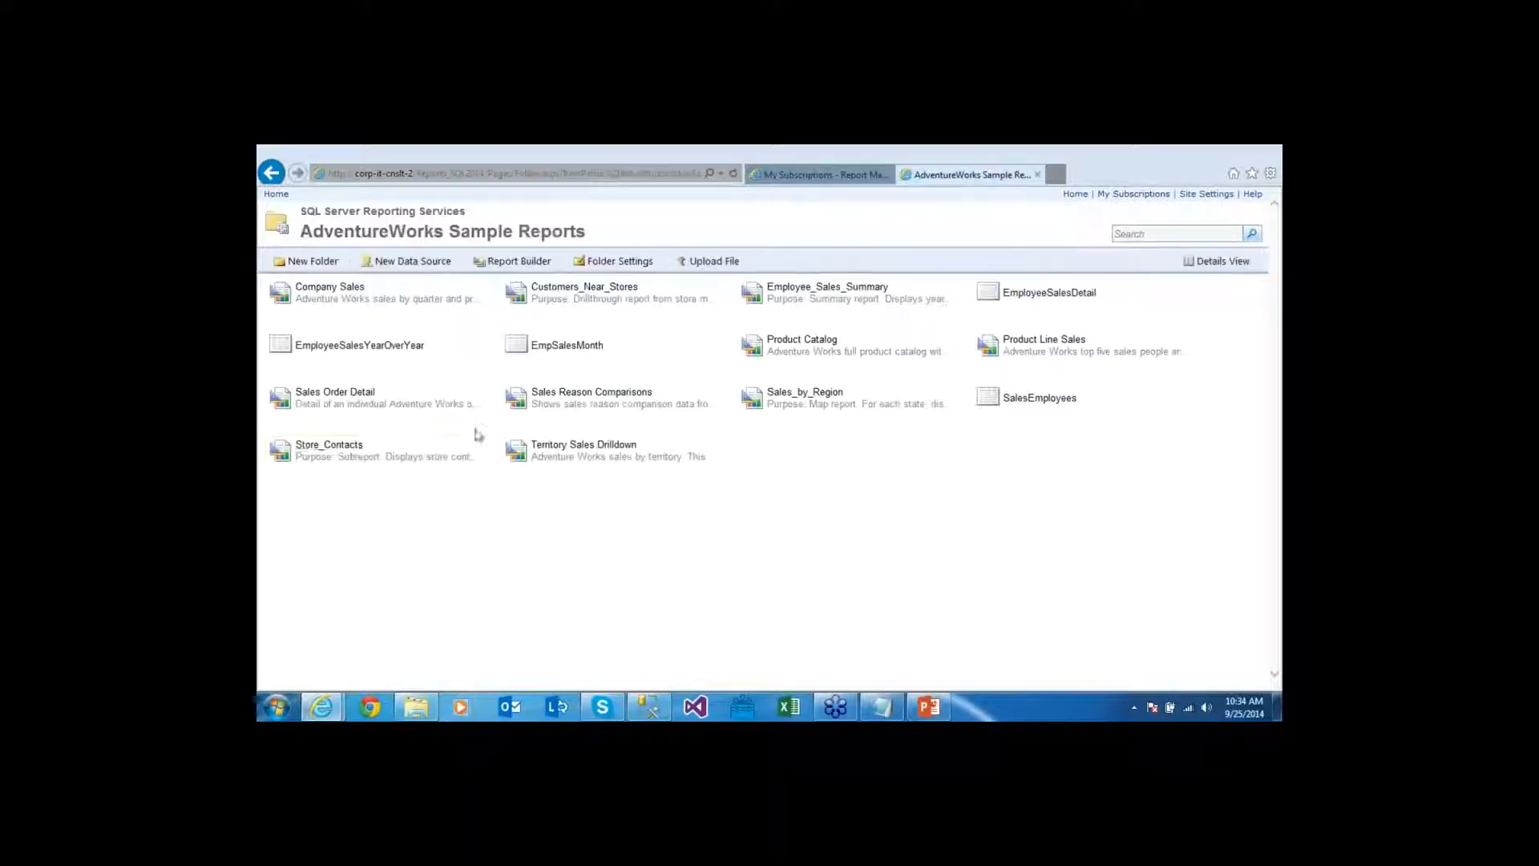
Confirm Territory Sales Drilldown has no subscriptions, then return to the AdventureWorks Sample Reports folder
click(729, 451)
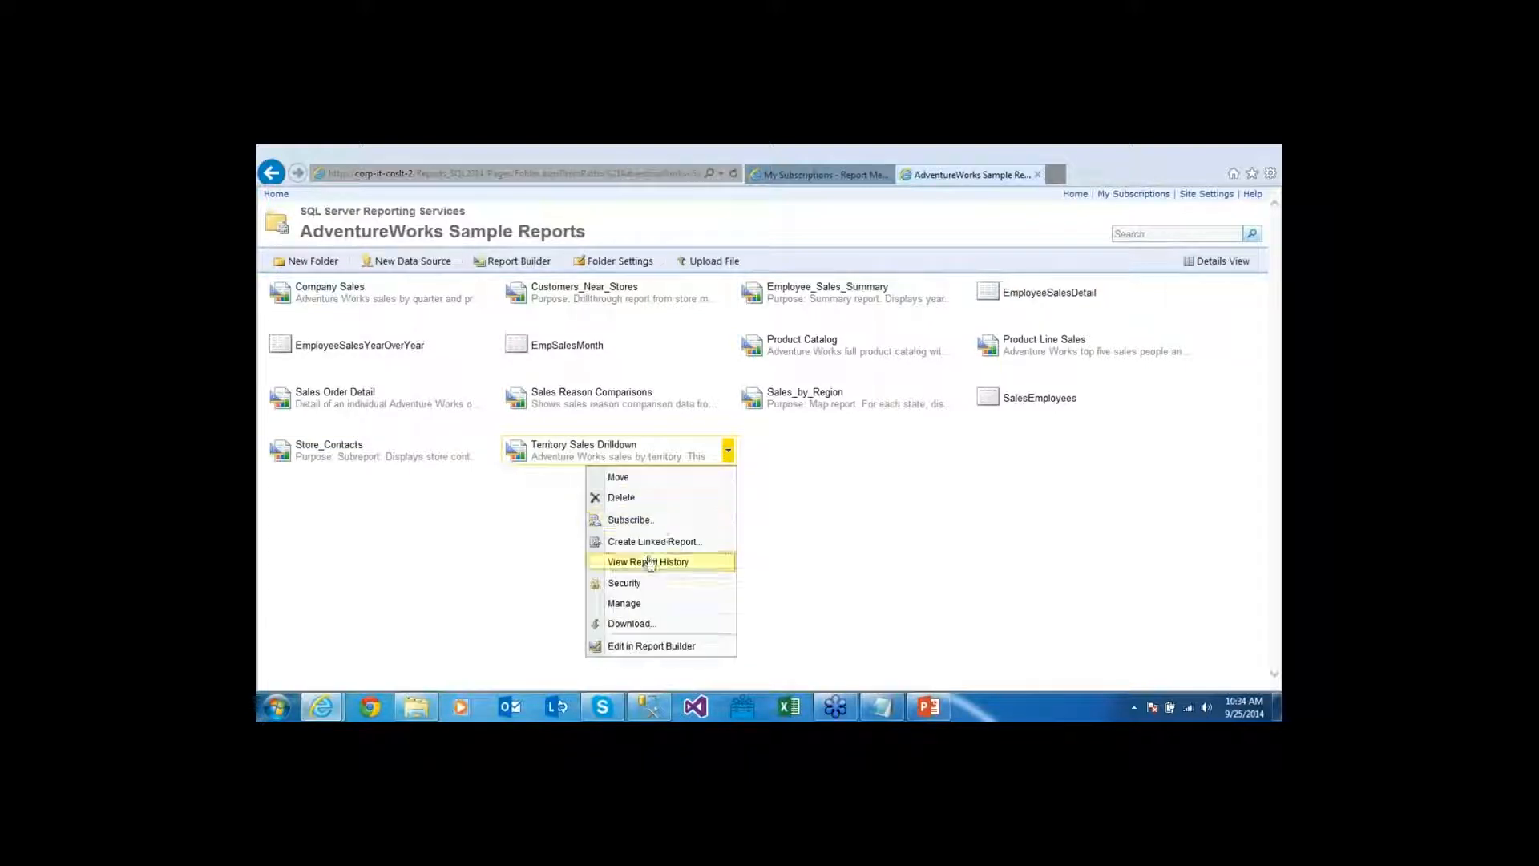
click(641, 602)
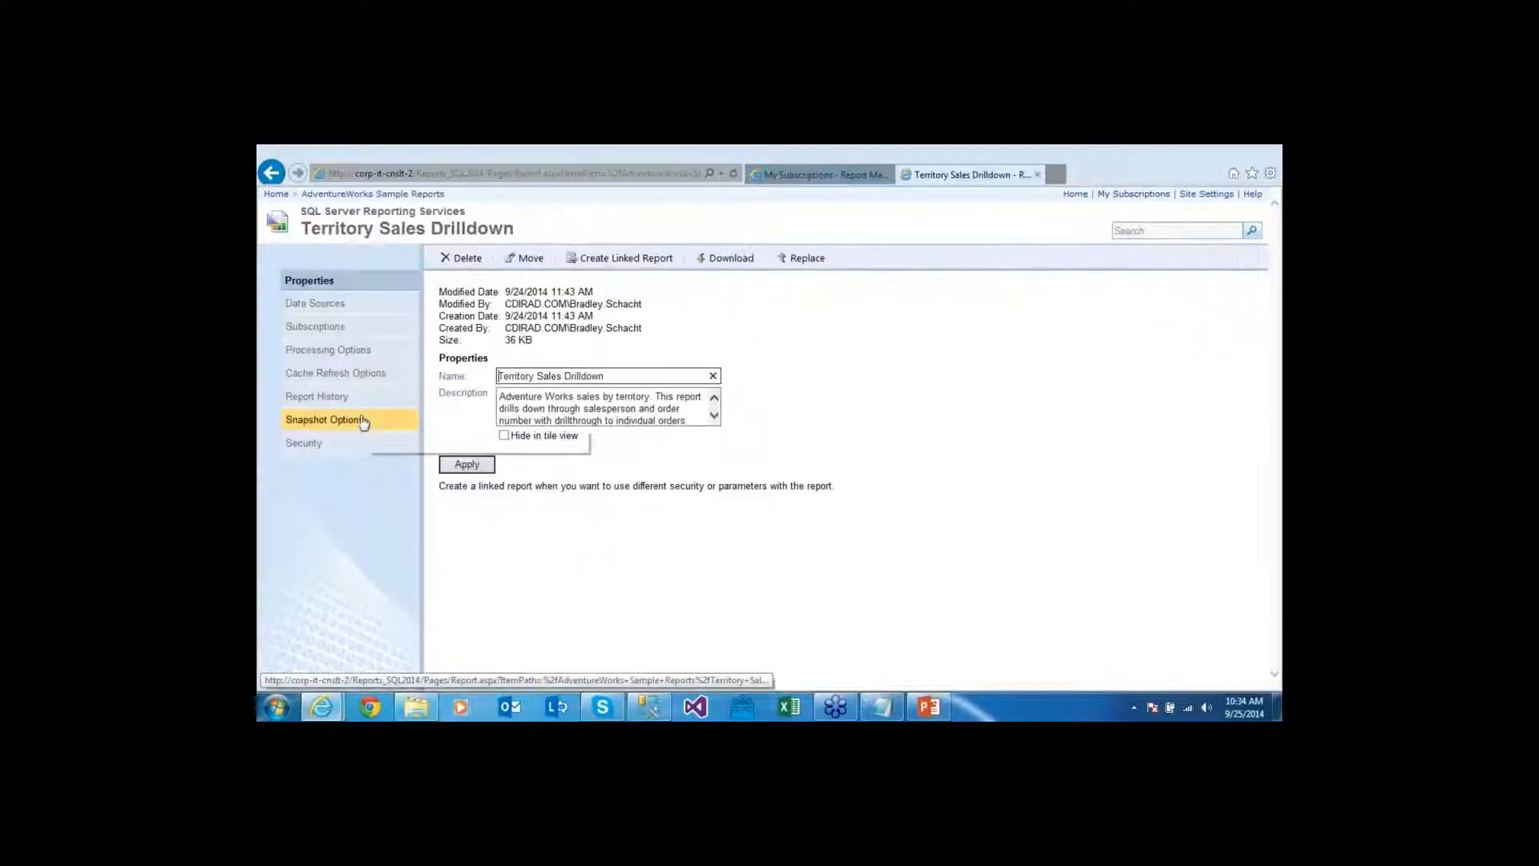
click(353, 328)
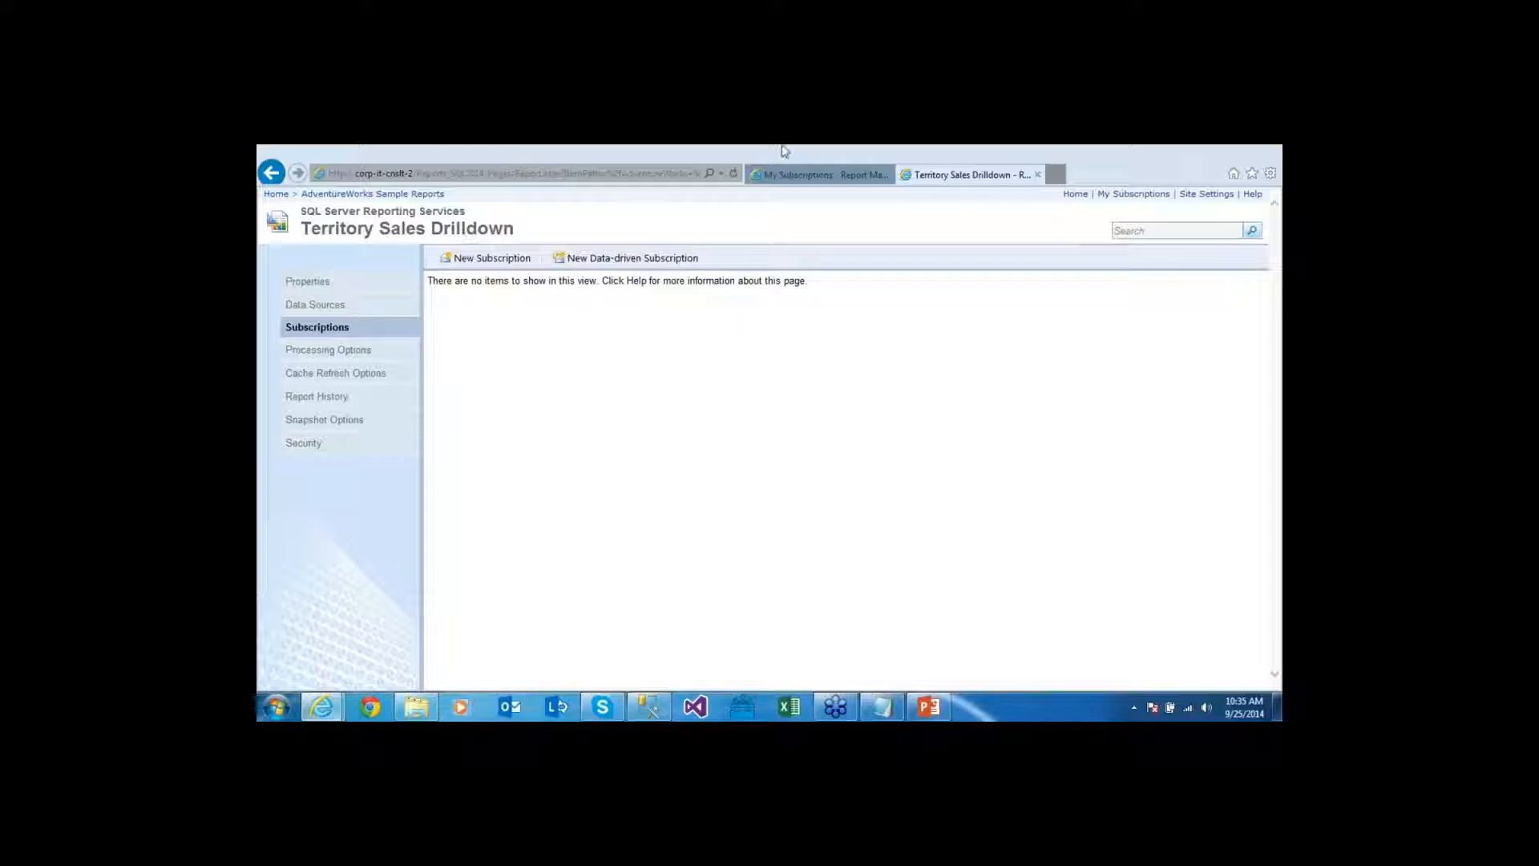
click(802, 175)
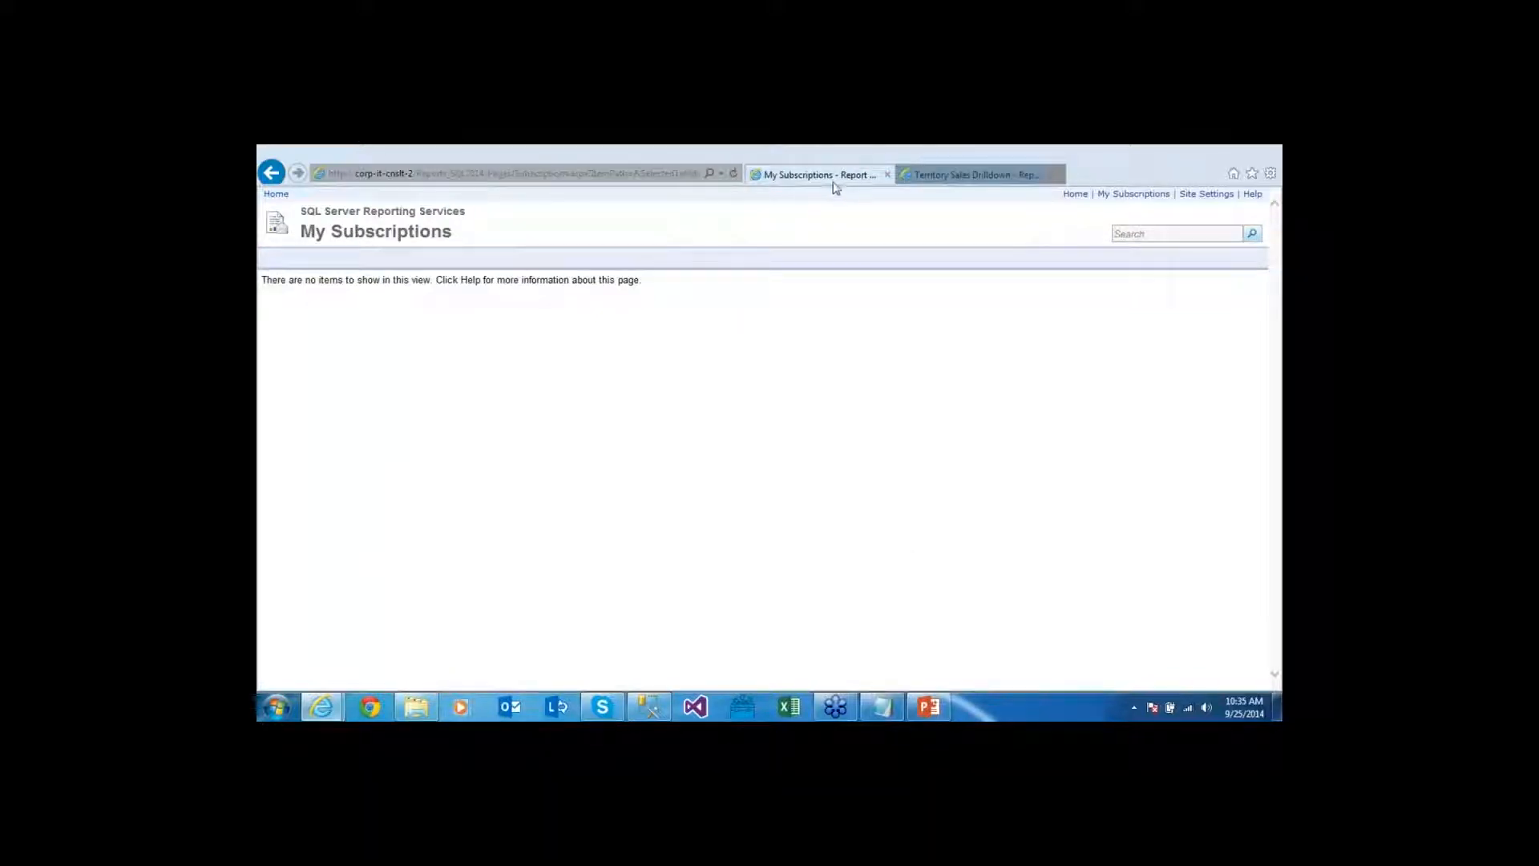
click(276, 193)
click(384, 292)
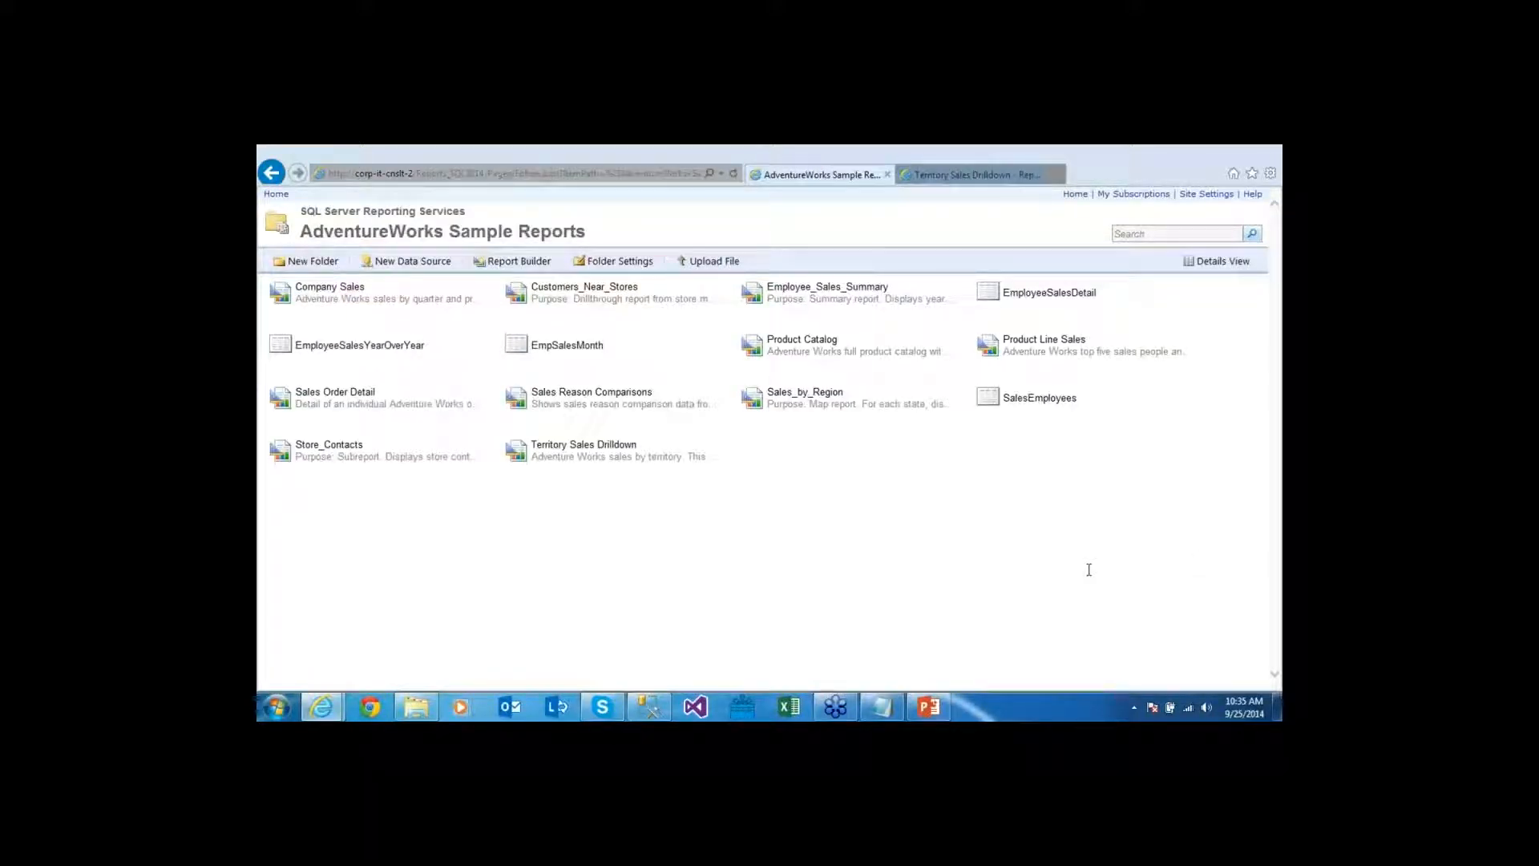
Start the PowerPoint slide show from the DEMO slide and advance to Data Driven Subscriptions
click(933, 707)
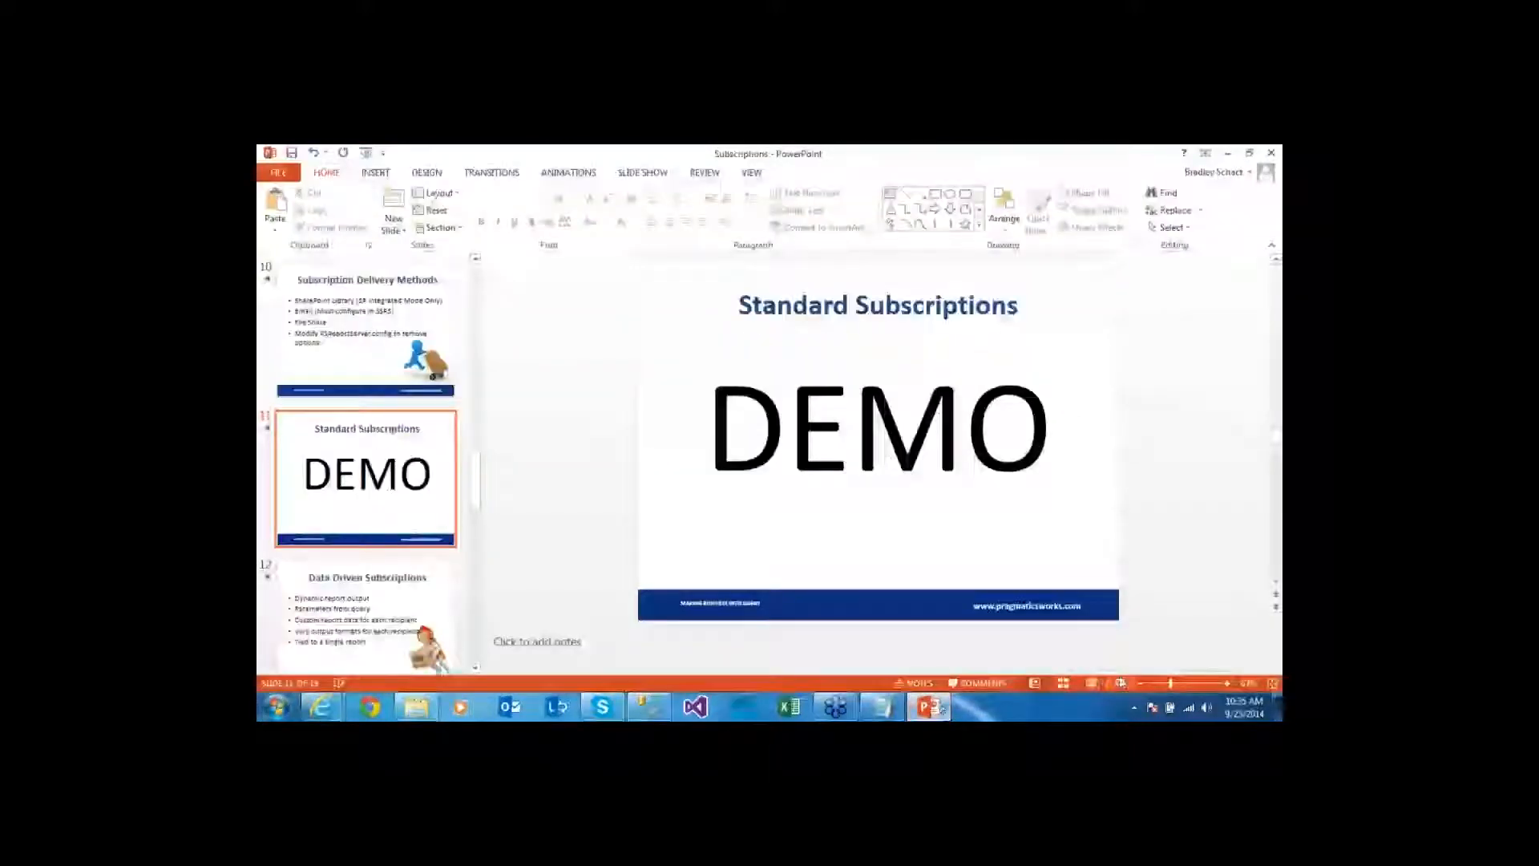
click(1121, 683)
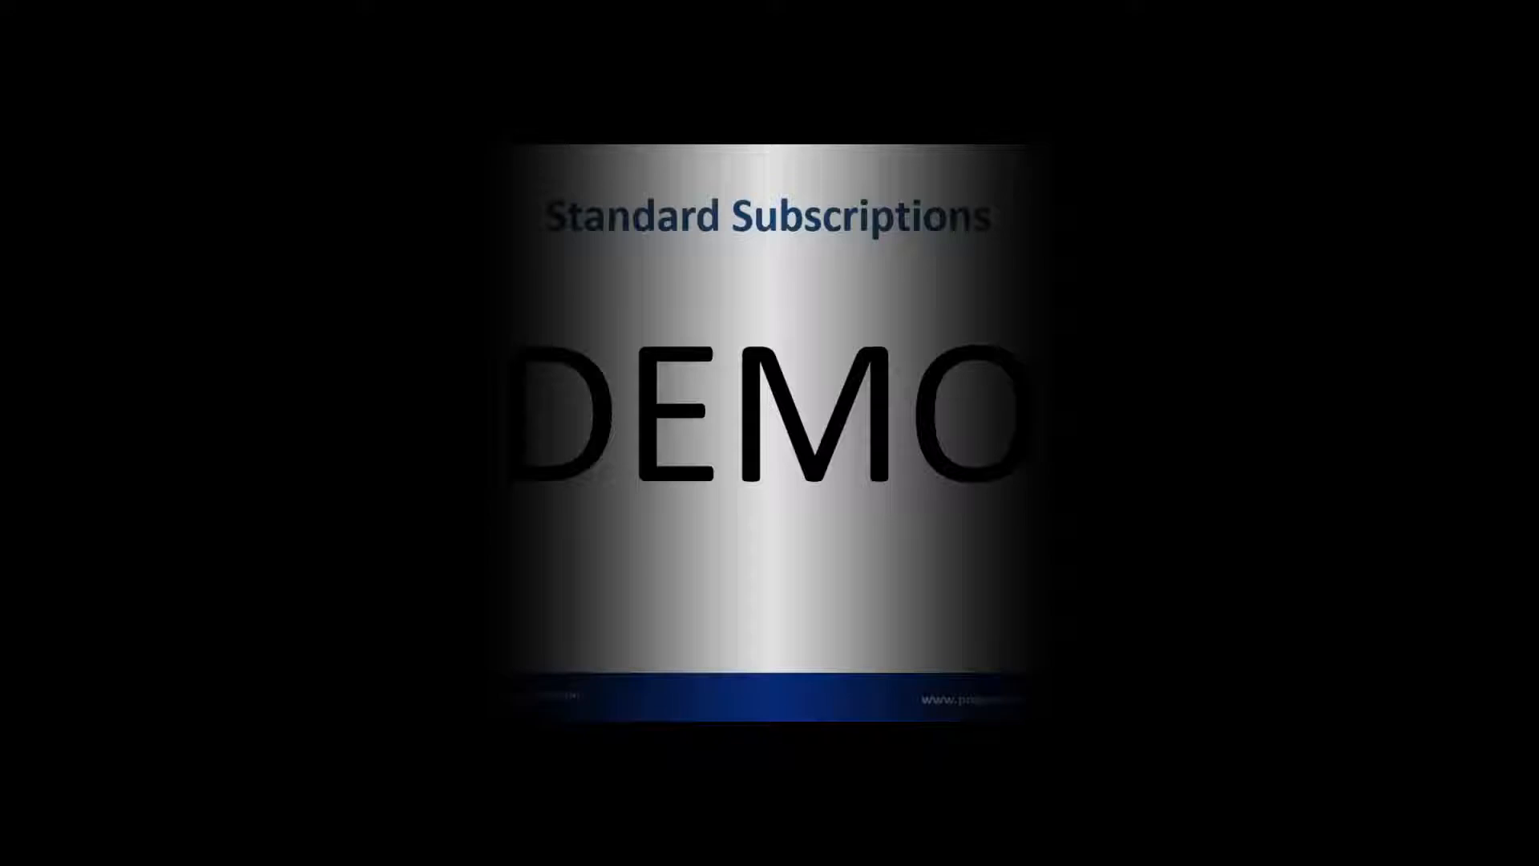
key(Right)
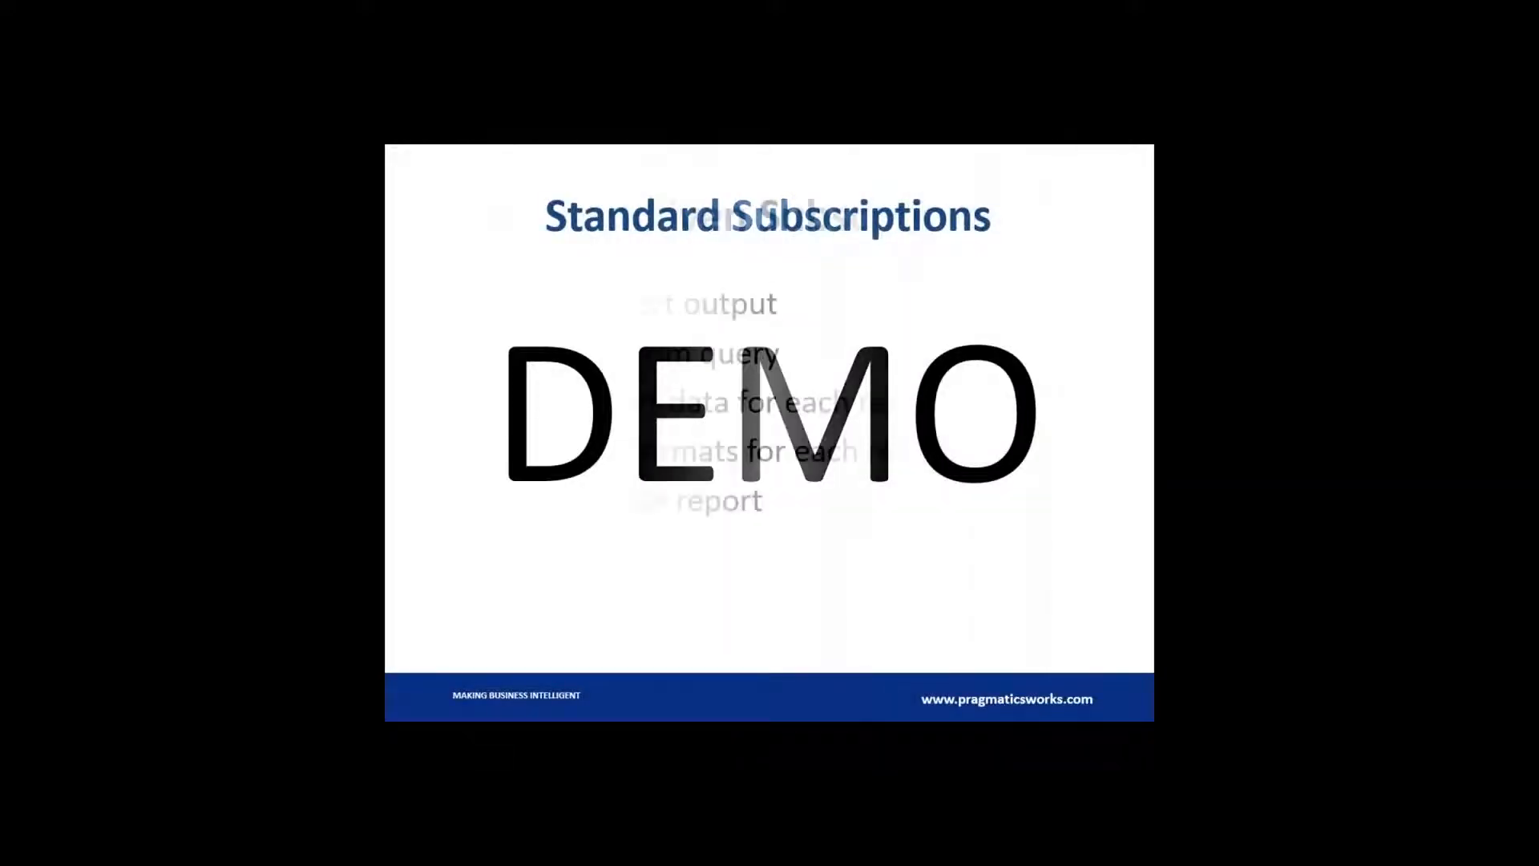
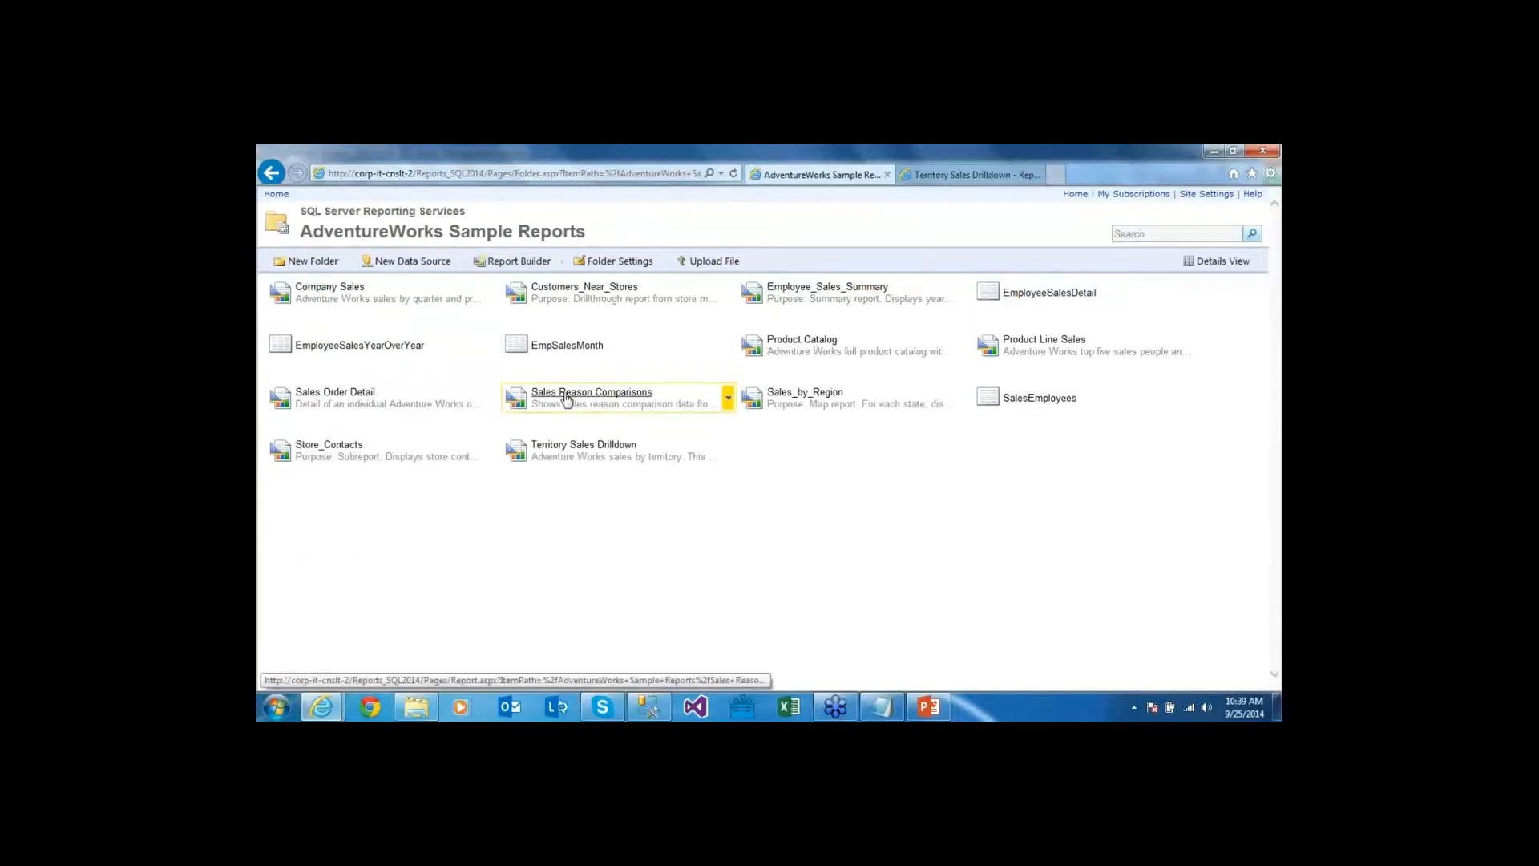
Open the Sales Order Detail report, showing seven line items totaling $2,802.60
click(350, 393)
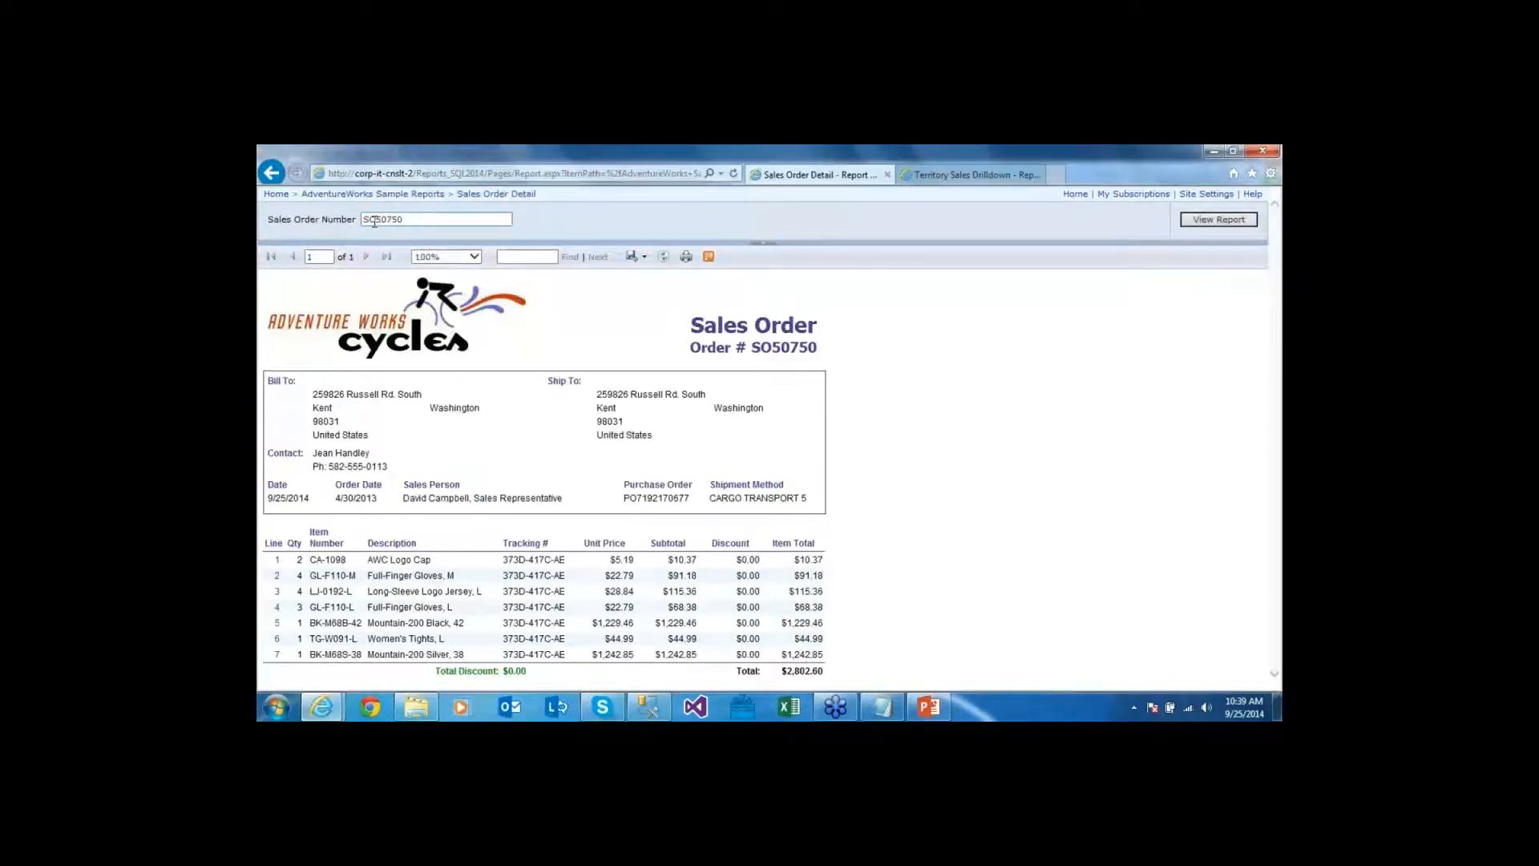
Highlight order number SO50750 on the report, then bring up the C:\Subscription folder
drag(374, 221, 426, 222)
click(853, 524)
click(416, 708)
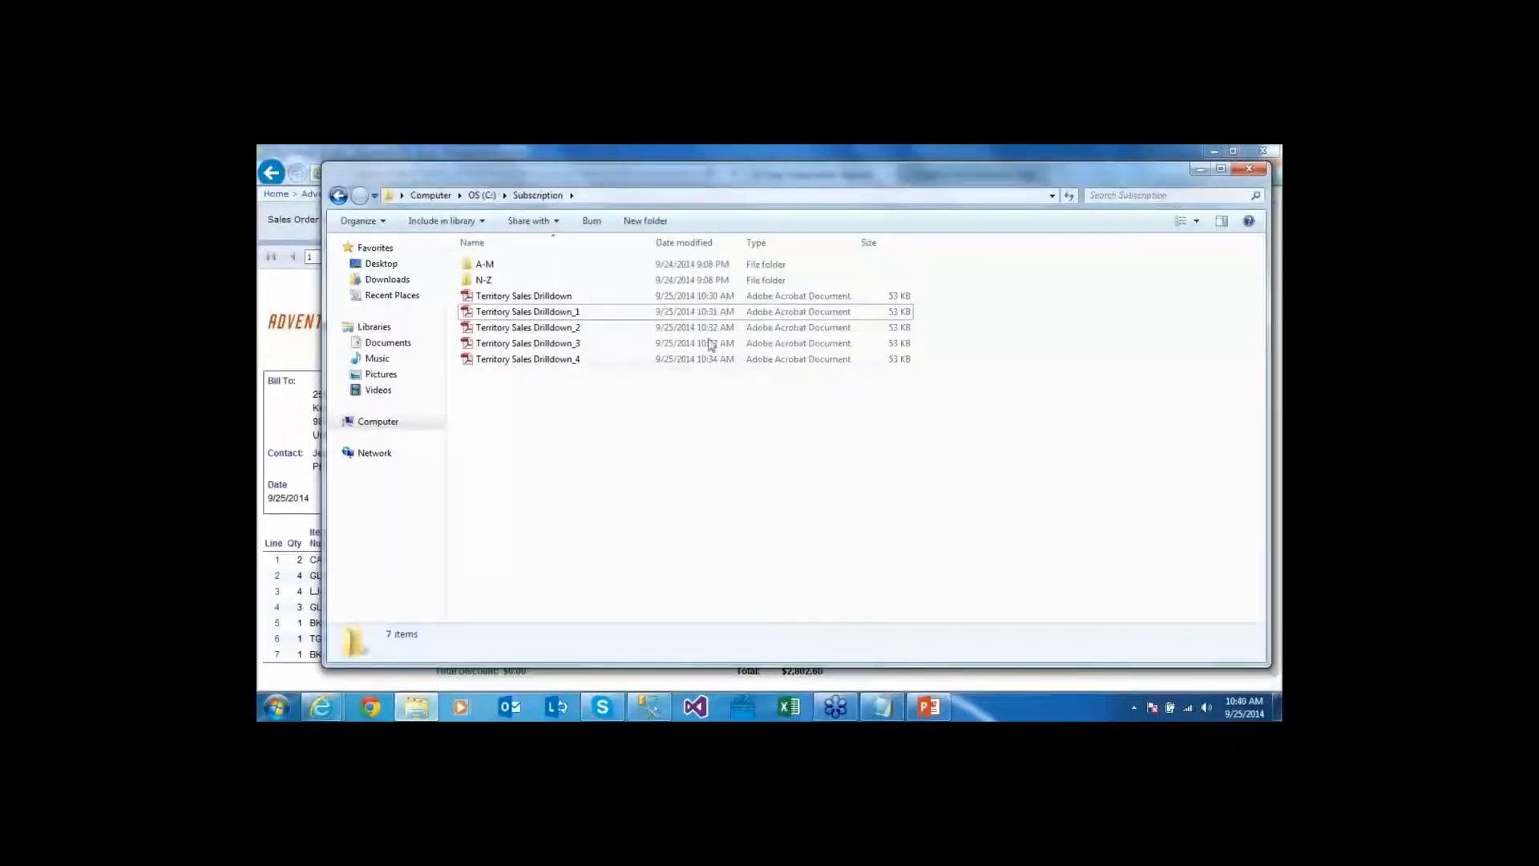
Highlight the order's contact name, check the A-M and N-Z subscription folders, then return to the report
click(661, 154)
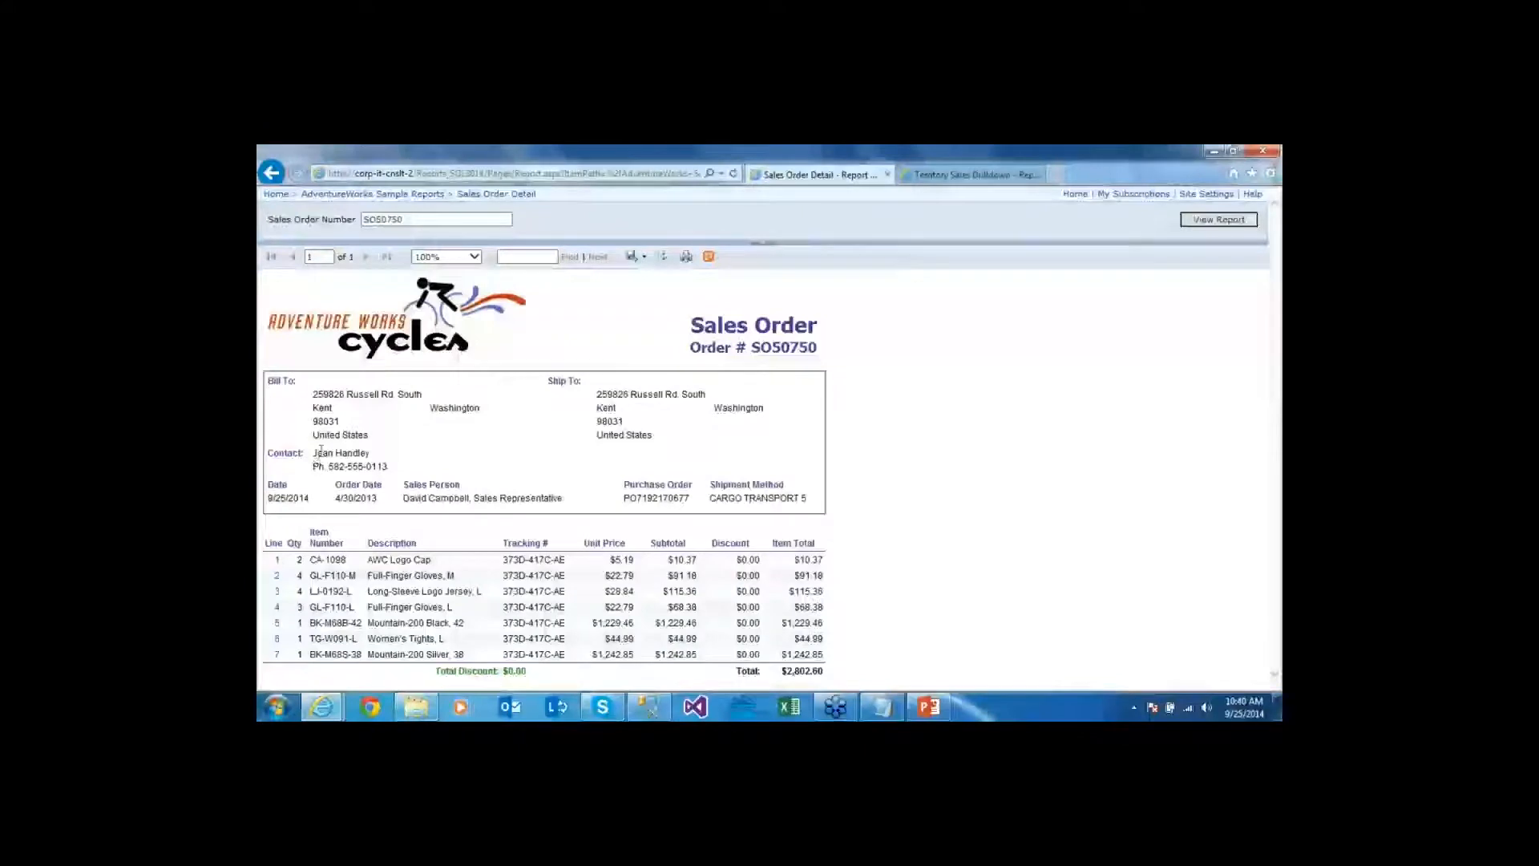
drag(313, 453, 370, 453)
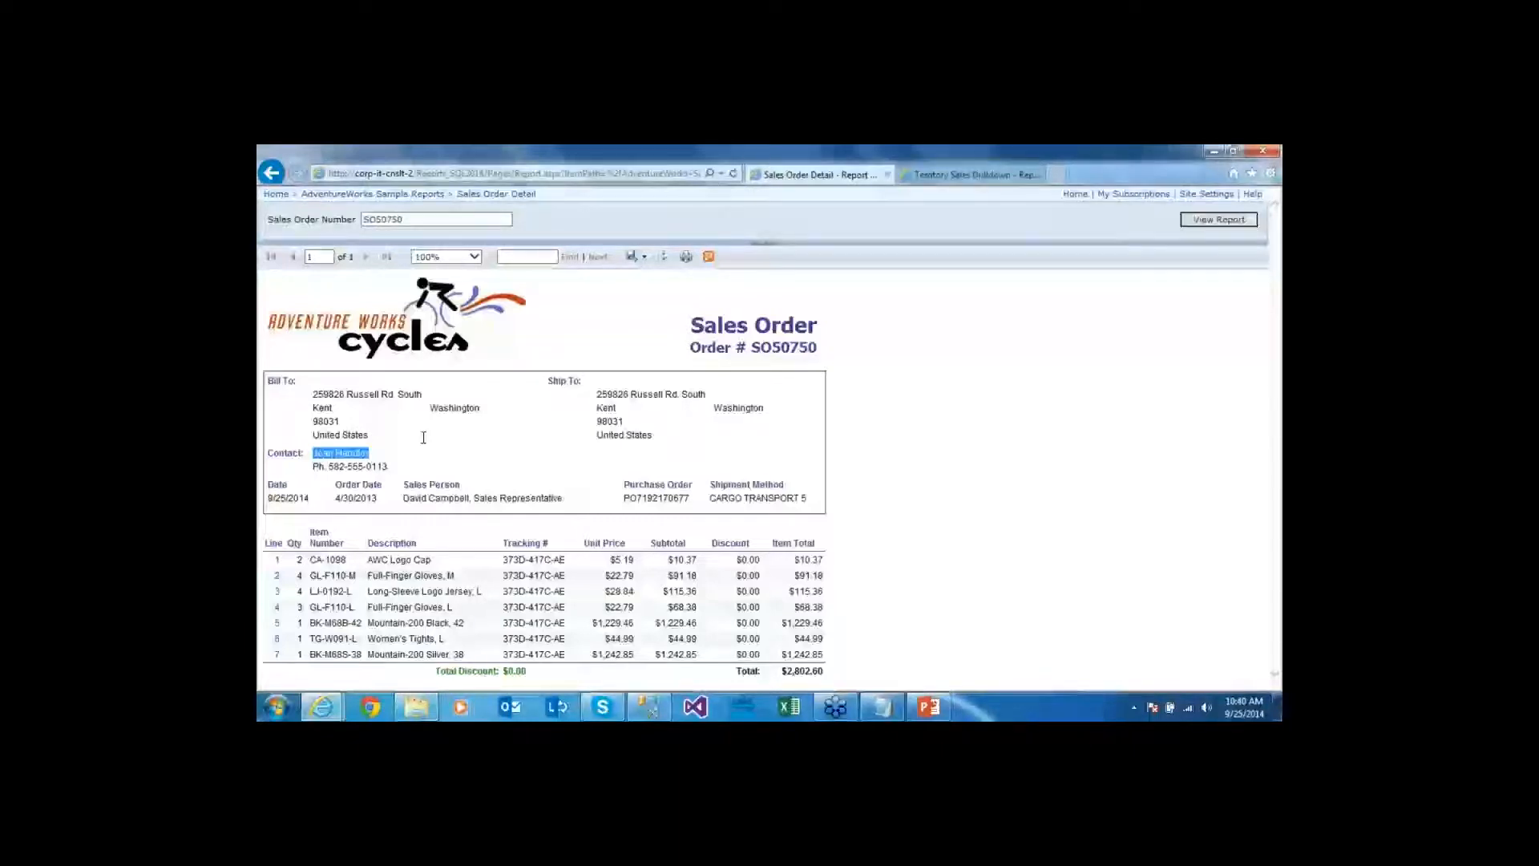
key(alt+Tab)
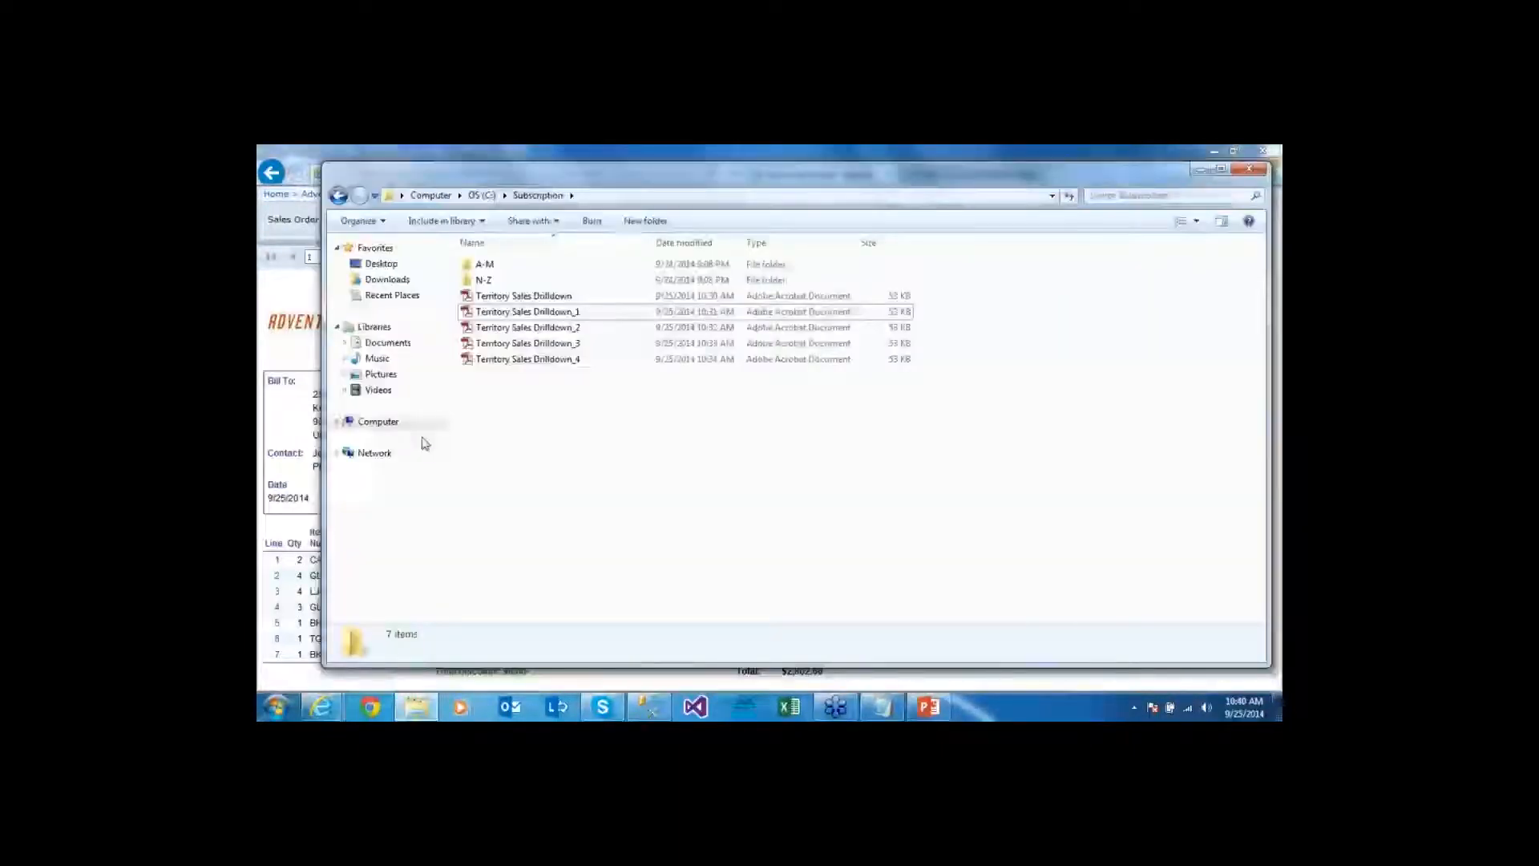
key(Home)
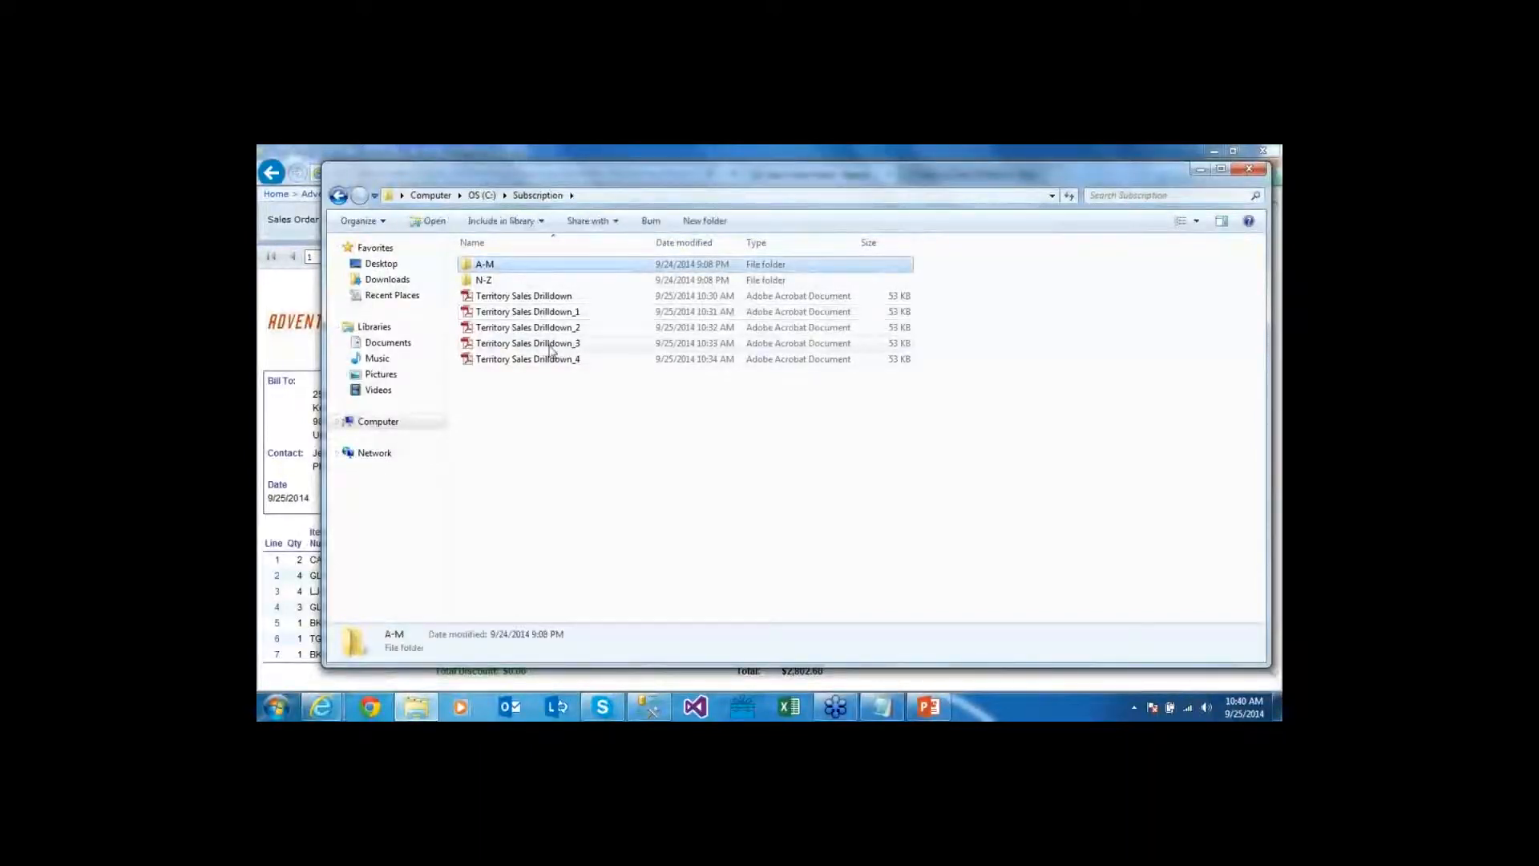
click(537, 280)
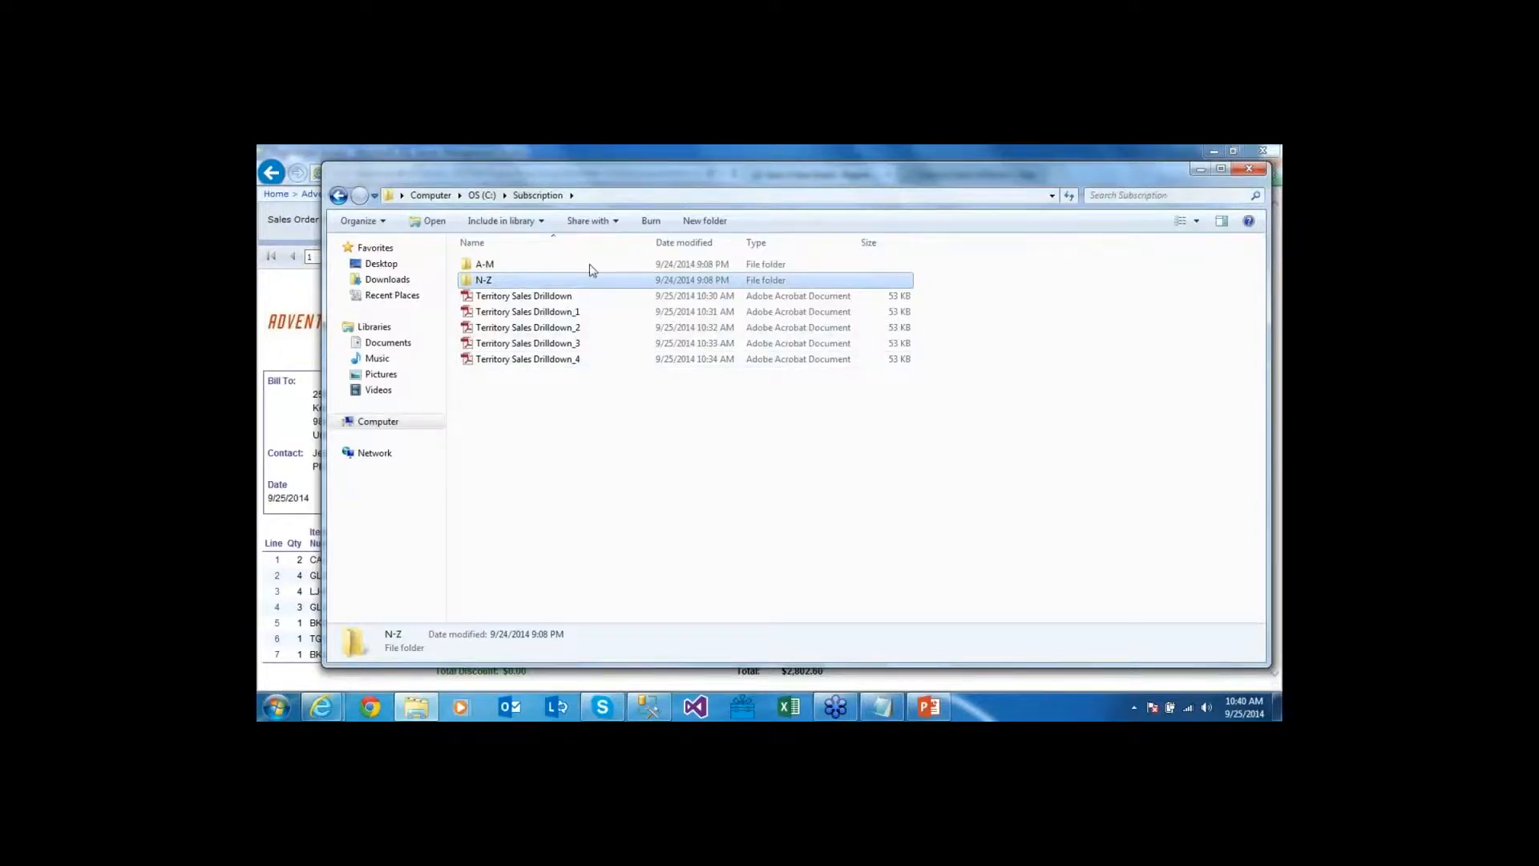
click(489, 265)
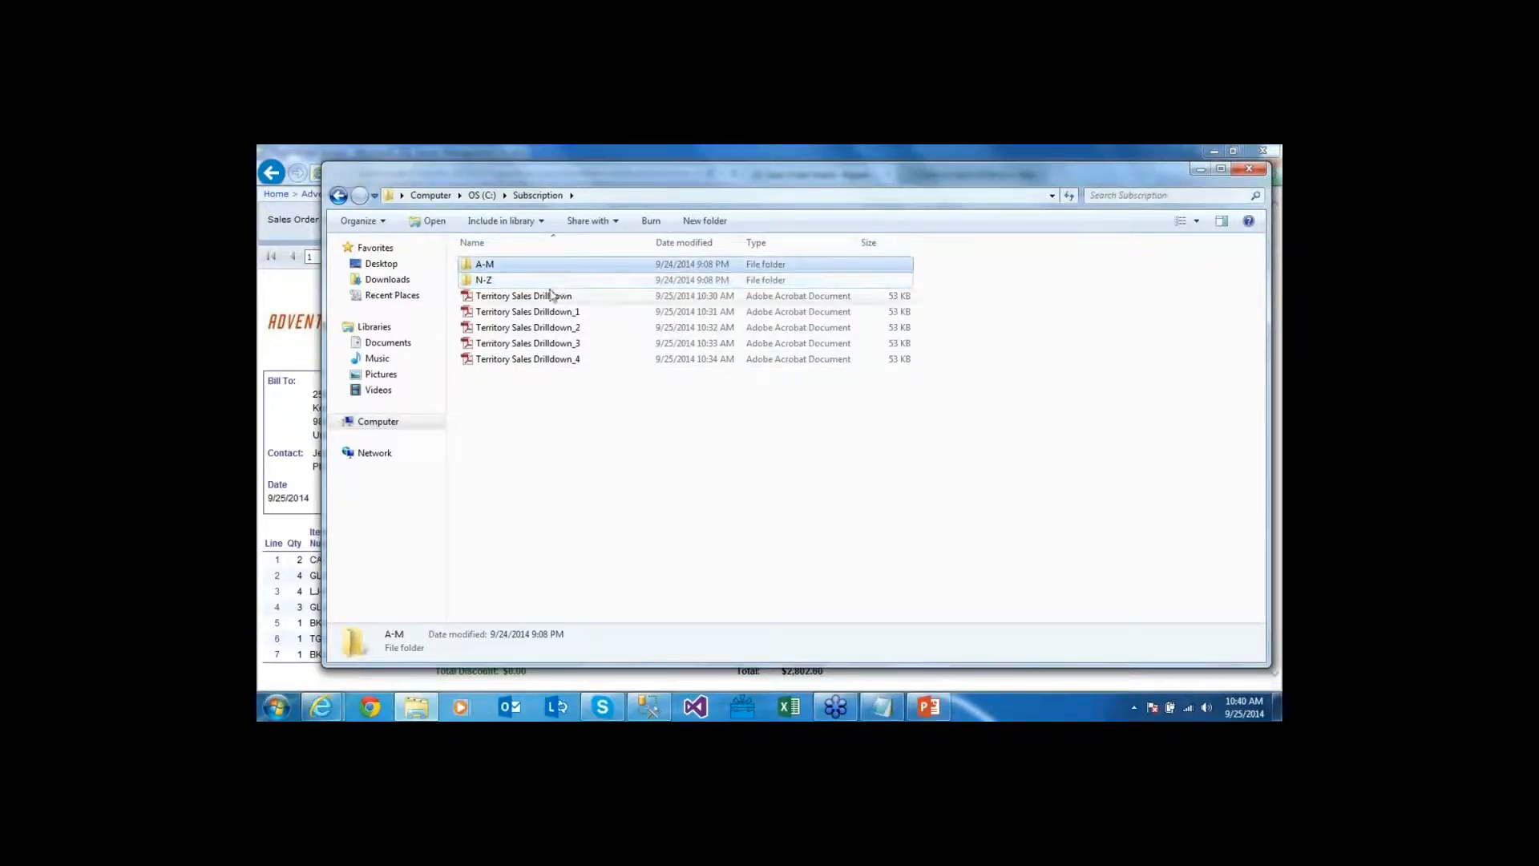
click(543, 282)
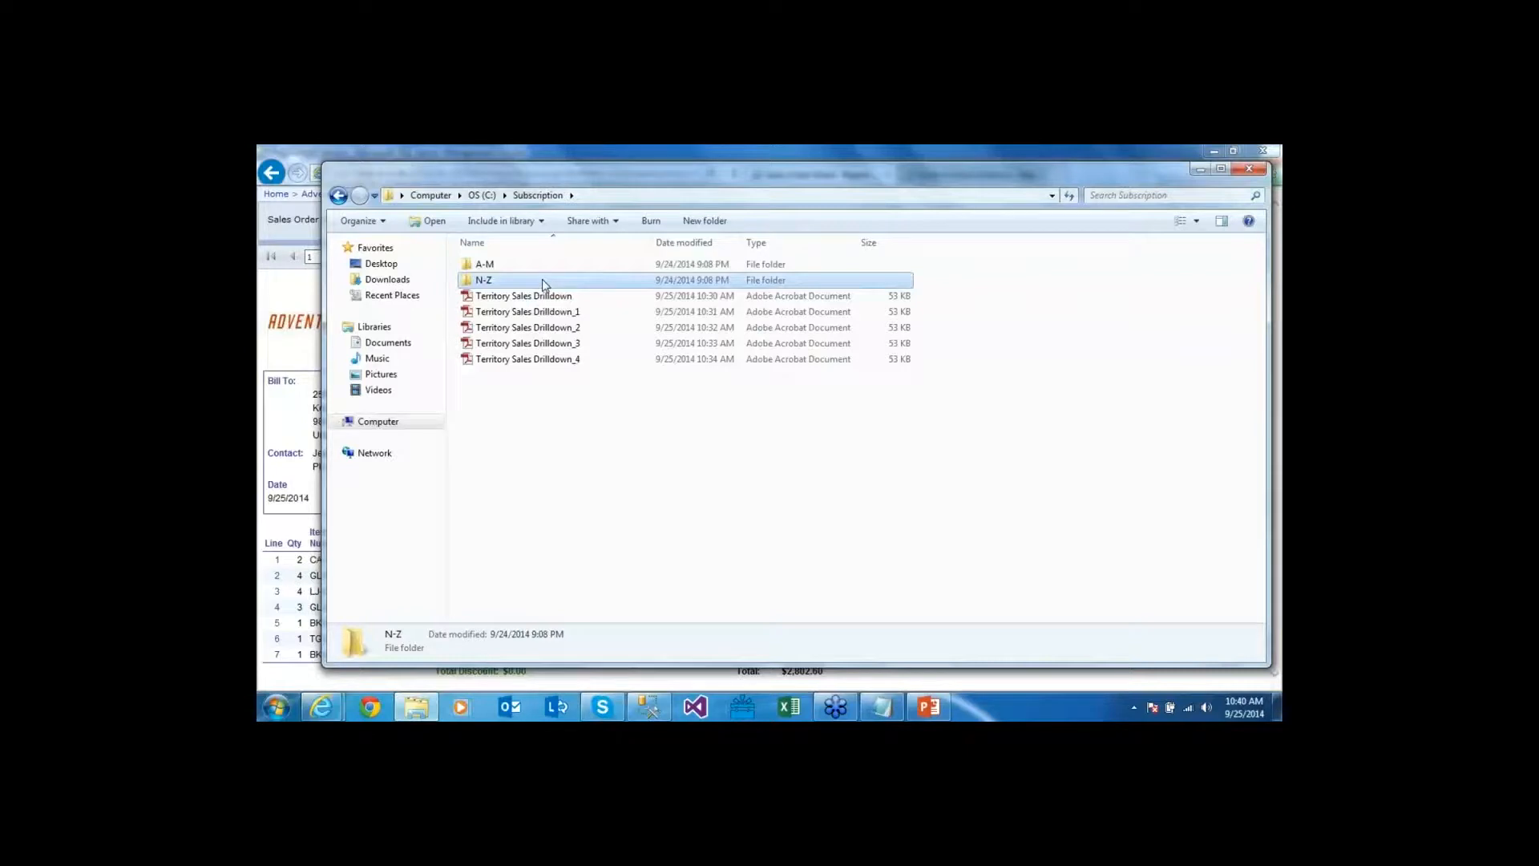
click(269, 321)
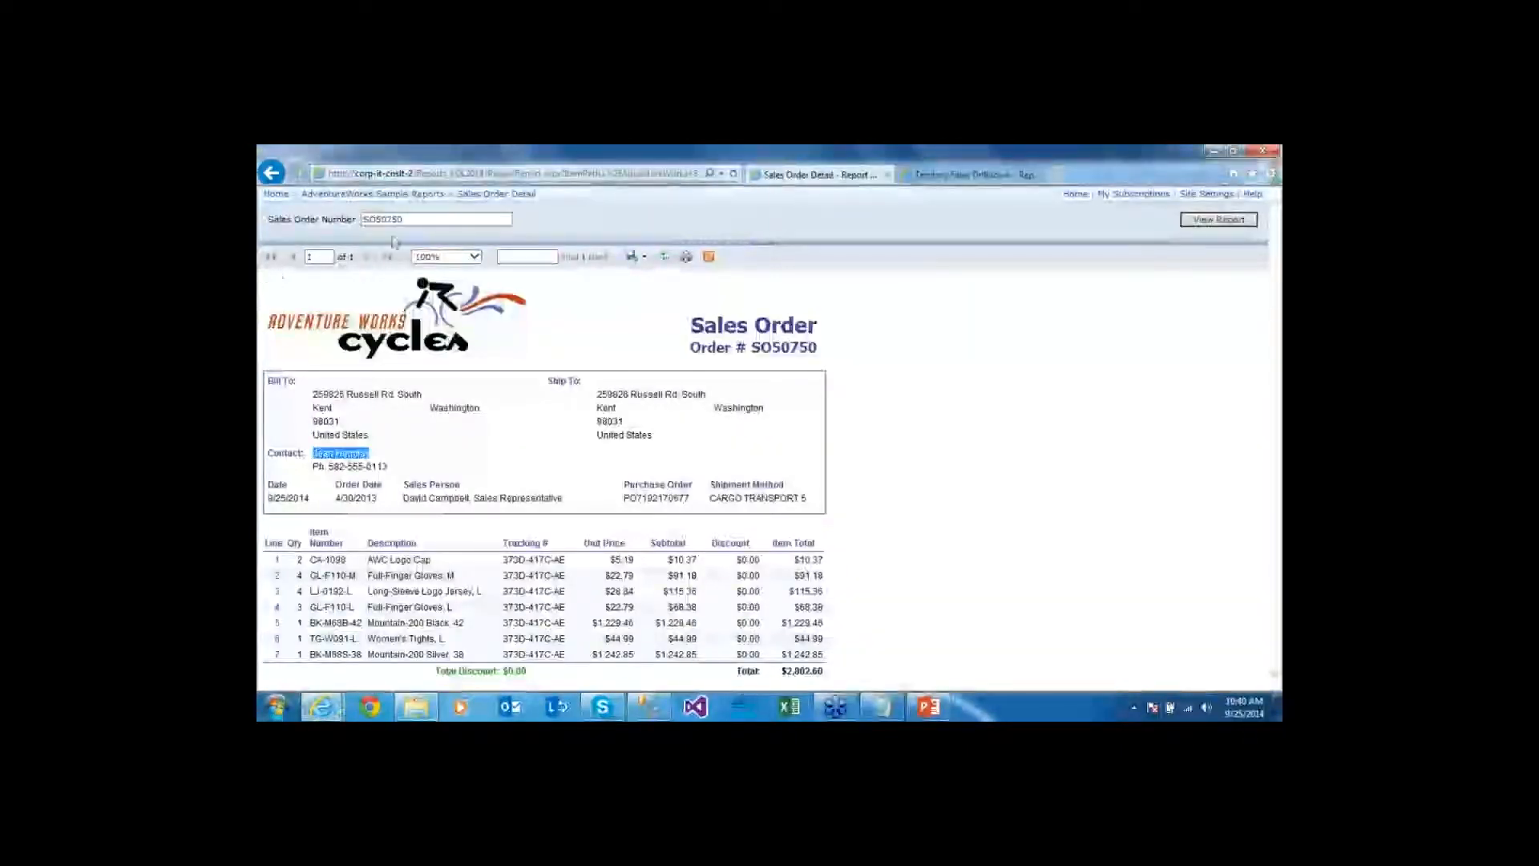
View the report for order SO50751 and highlight its contact name and order total
click(442, 220)
text(1)
click(1219, 219)
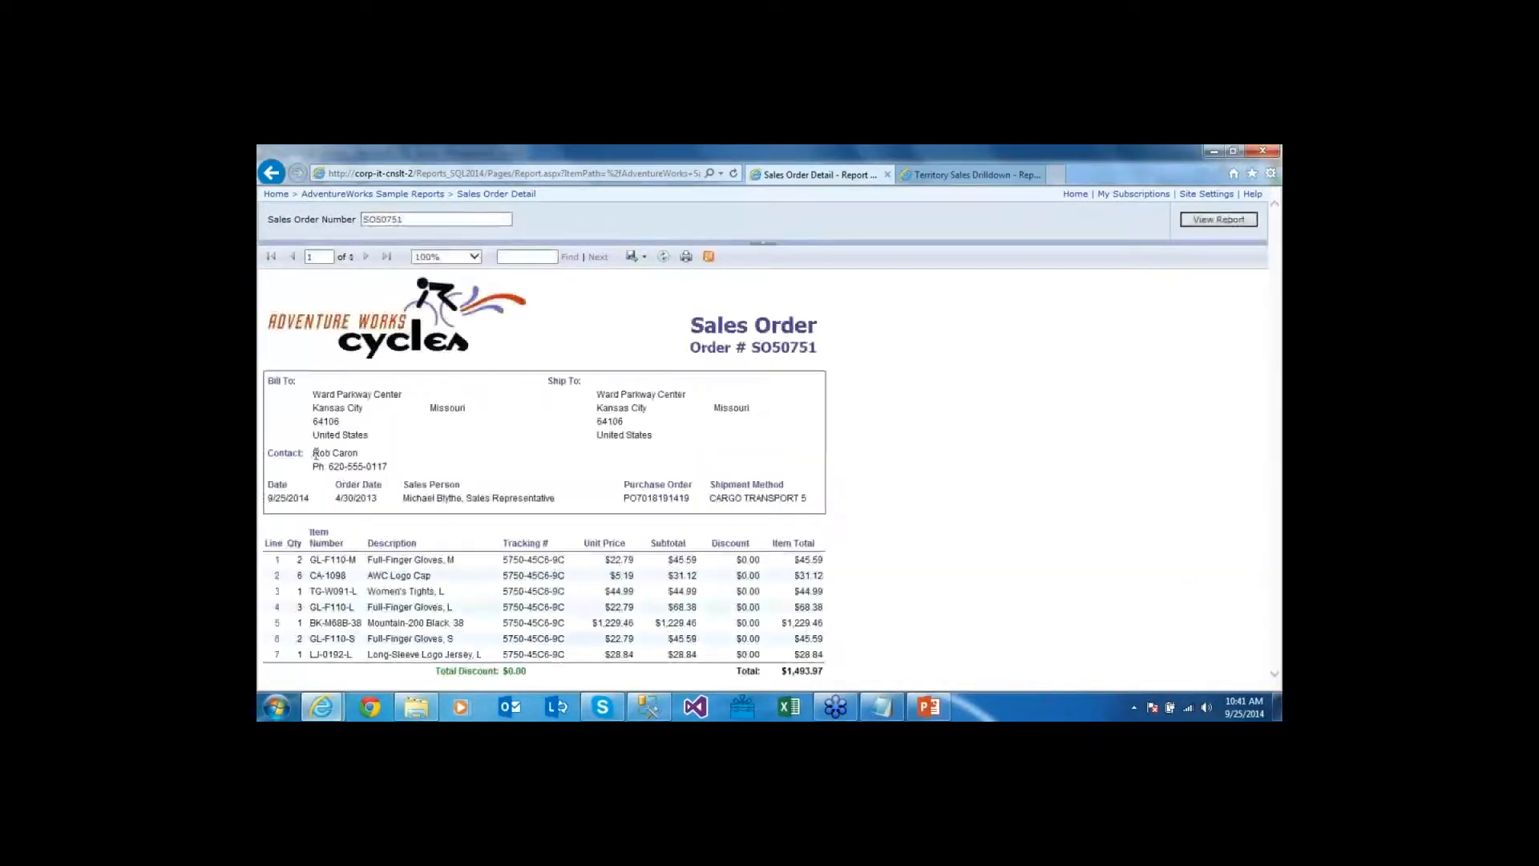
triple_click(315, 454)
drag(830, 671, 437, 672)
click(482, 328)
Go back to AdventureWorks Sample Reports and choose Manage for Sales Order Detail
click(271, 174)
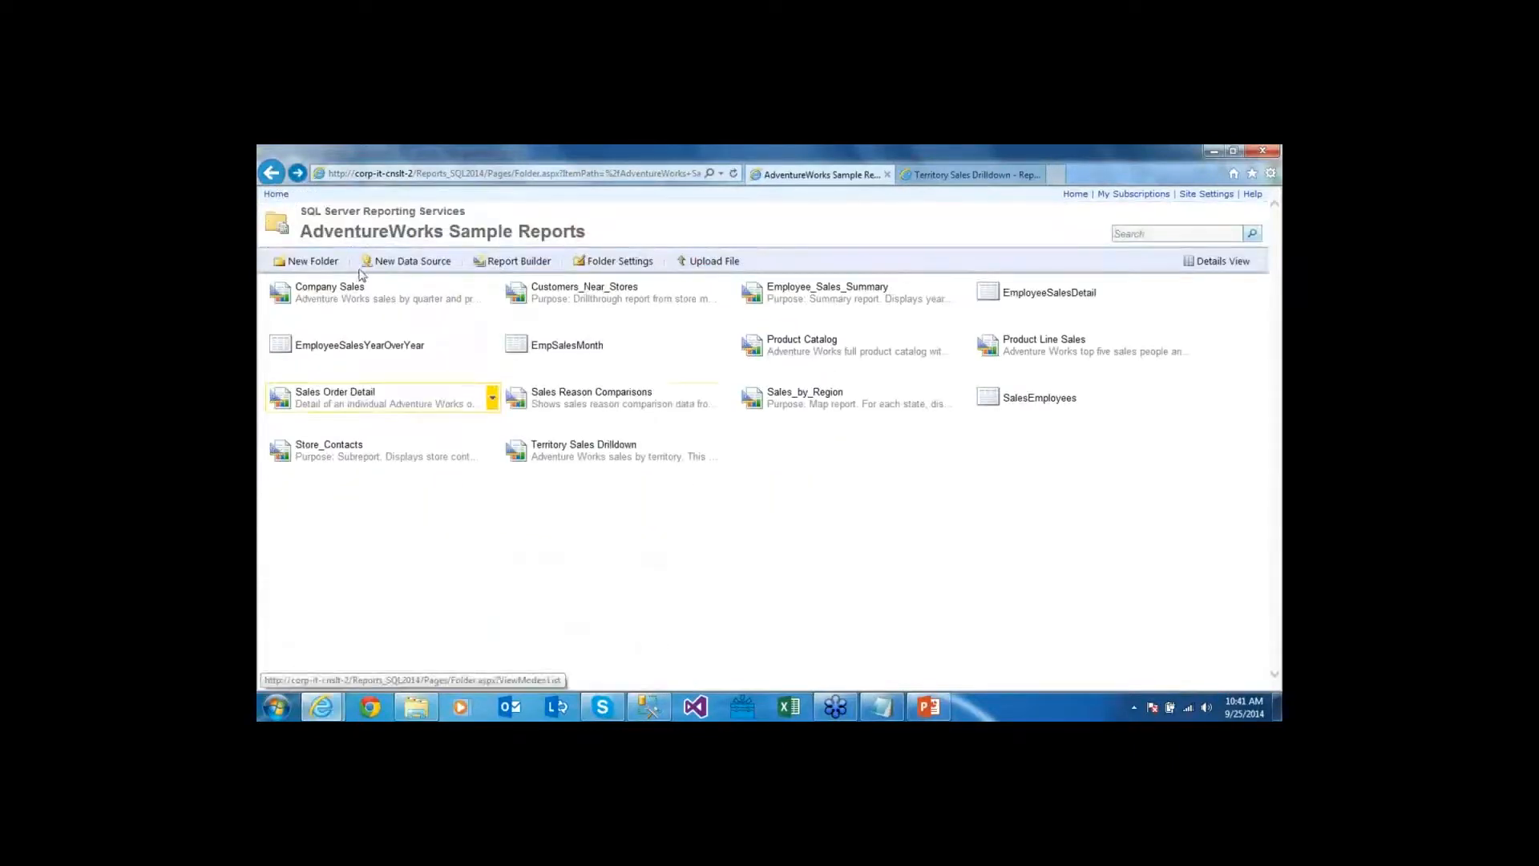
click(495, 400)
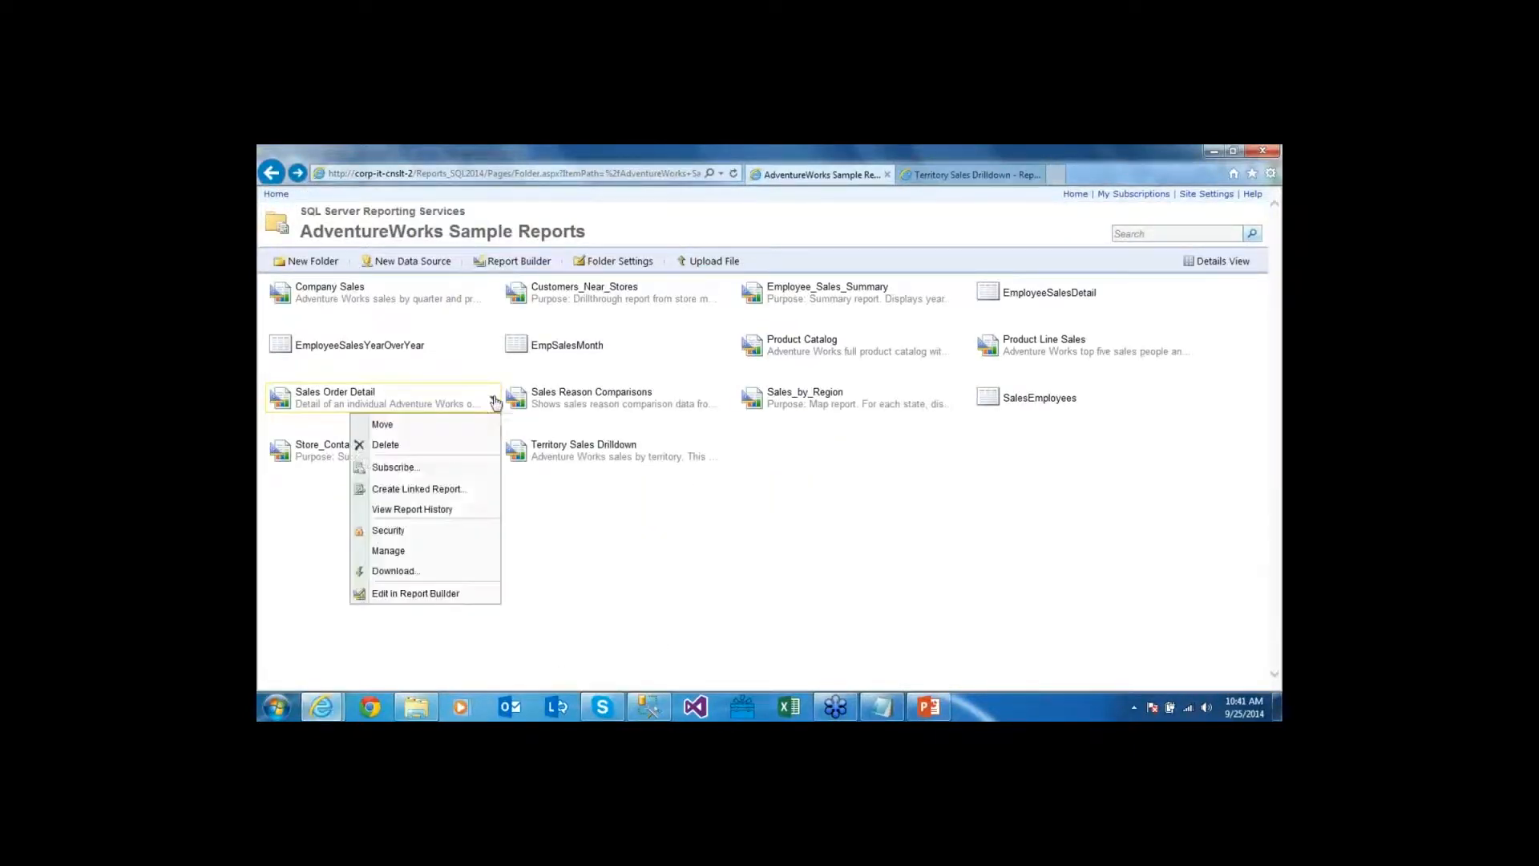
click(400, 553)
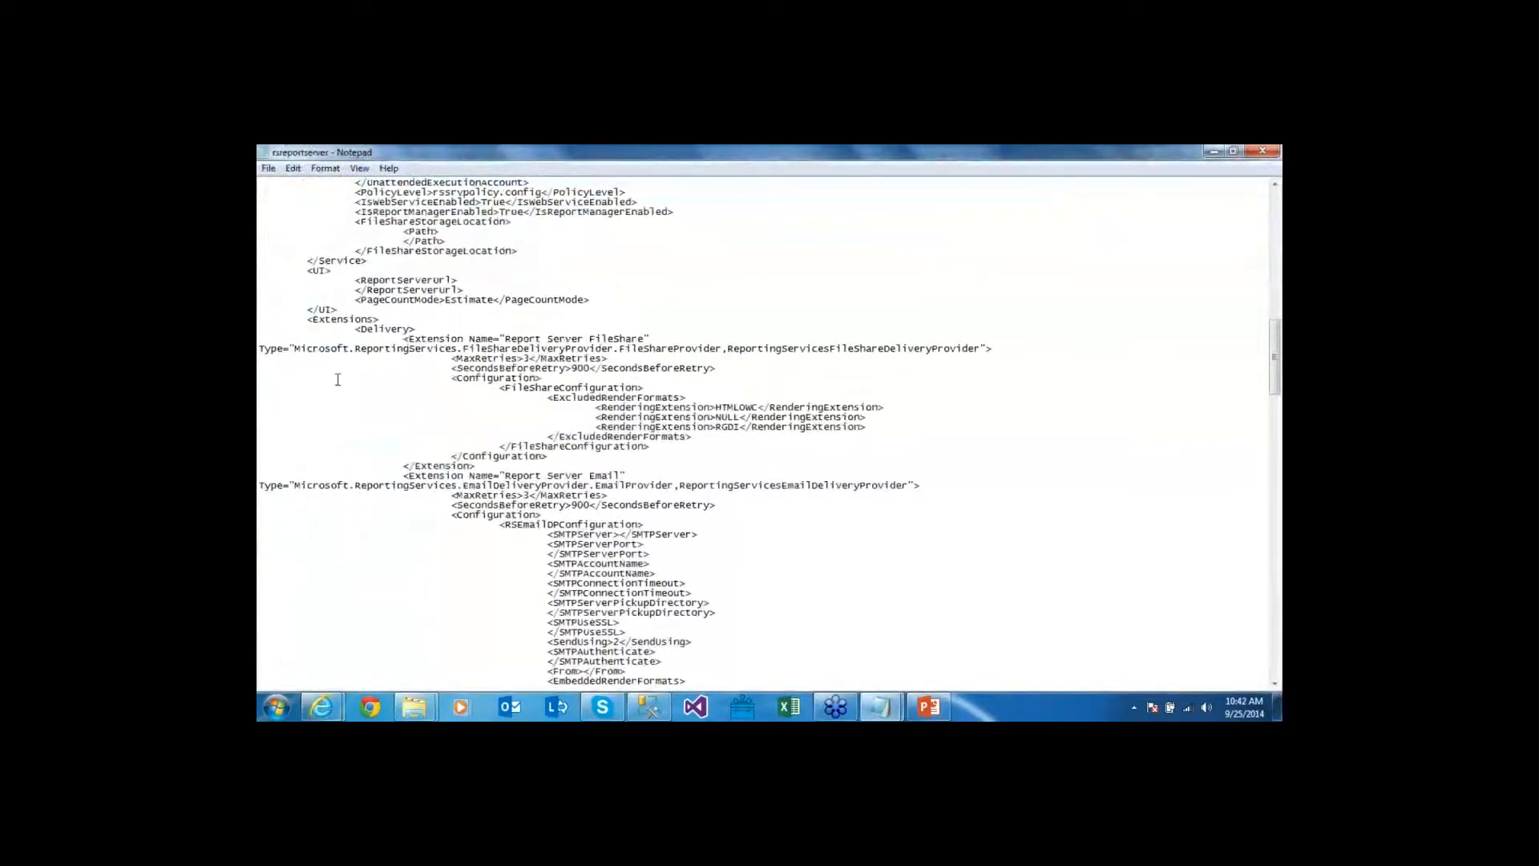
Review the Delivery extensions in rsreportserver.config: FileShare, Email and DocumentLibrary
drag(312, 320, 380, 319)
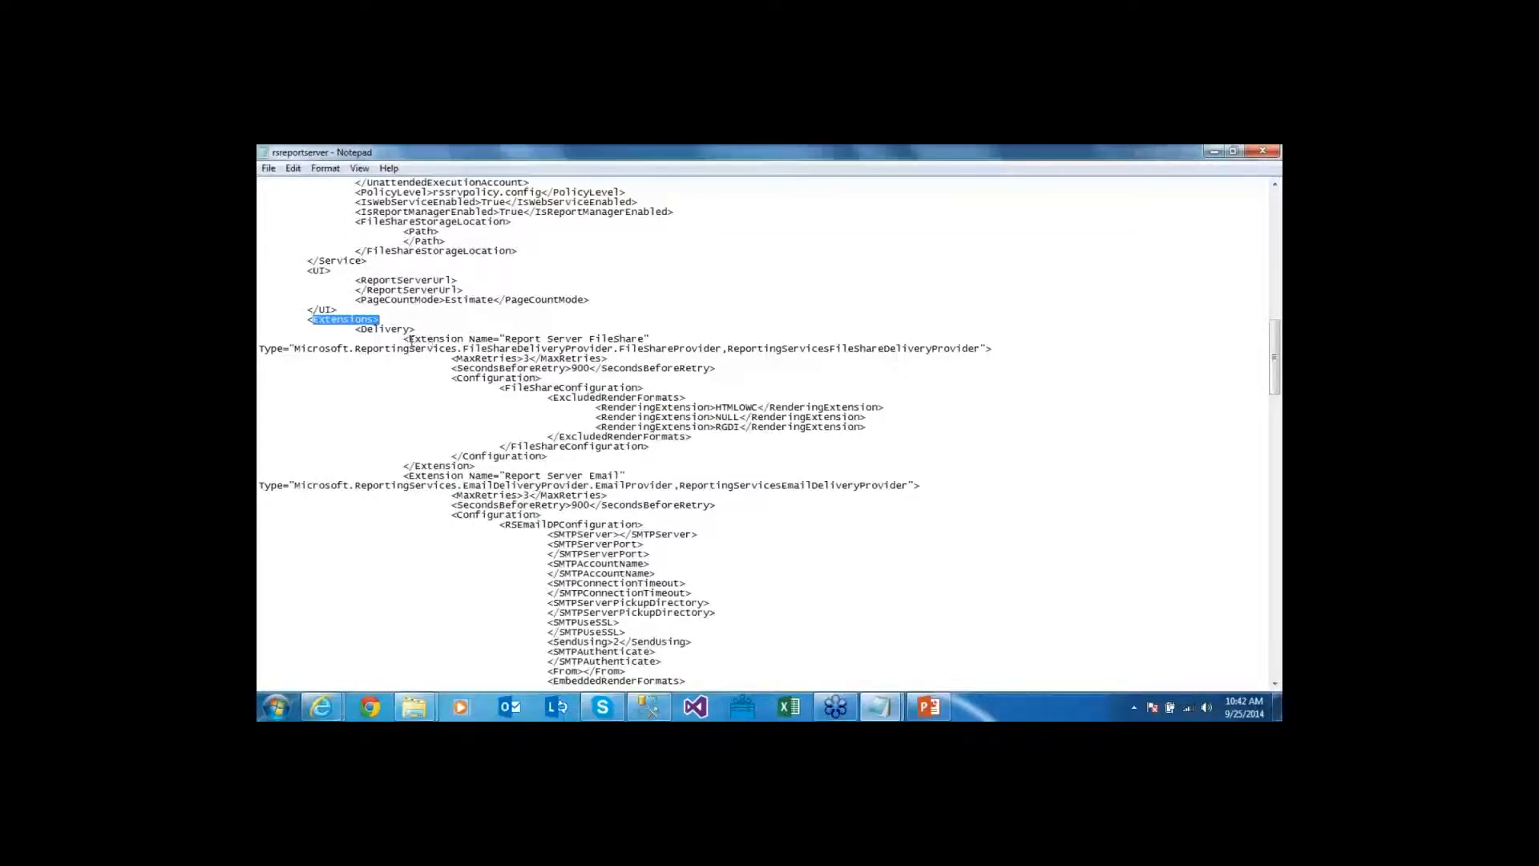
drag(409, 340, 643, 338)
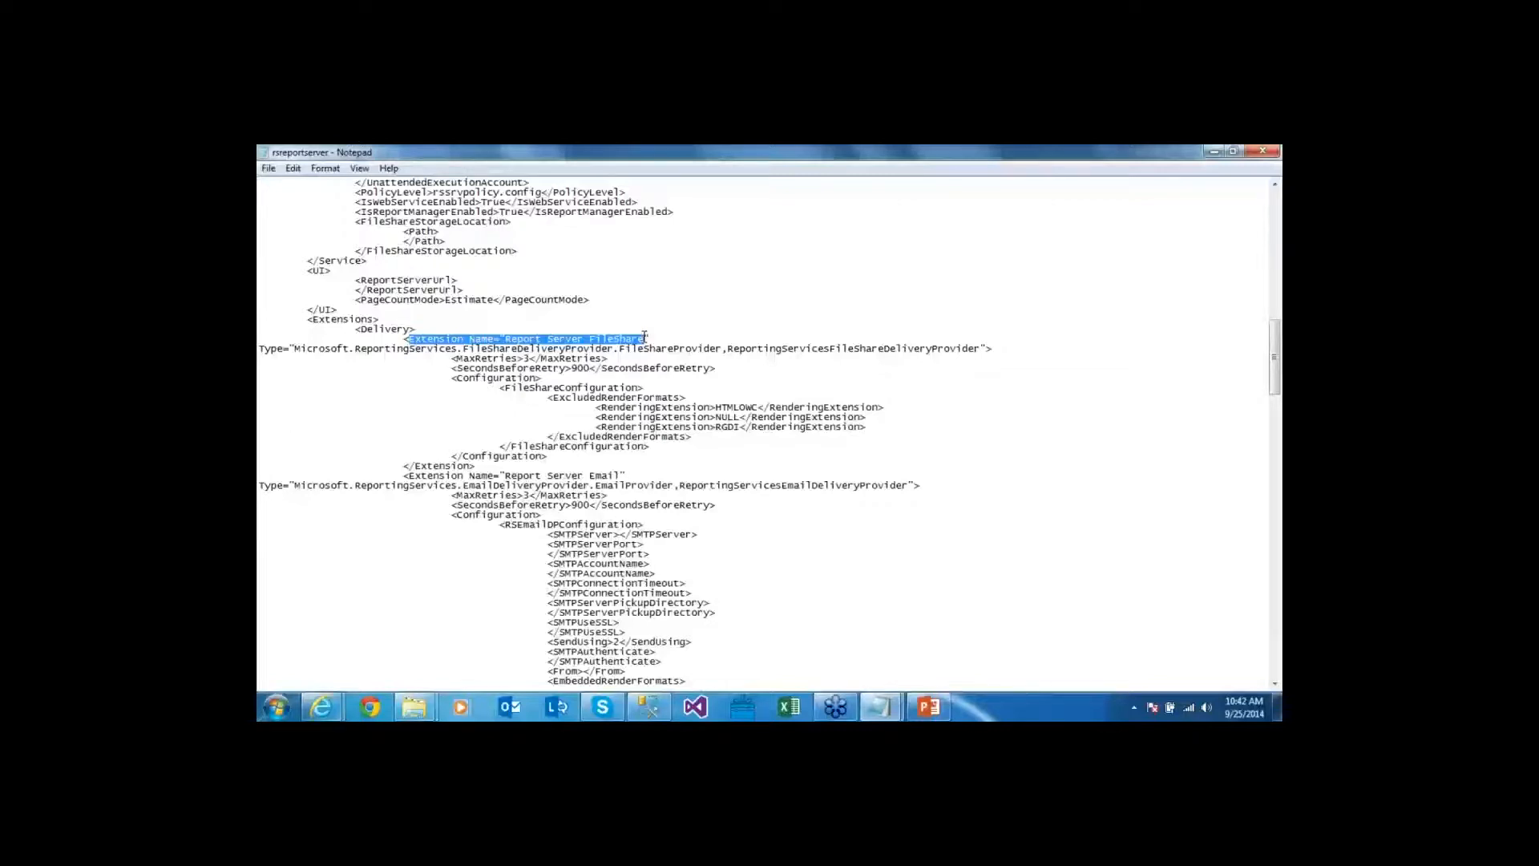
scroll(497, 321, down, 8)
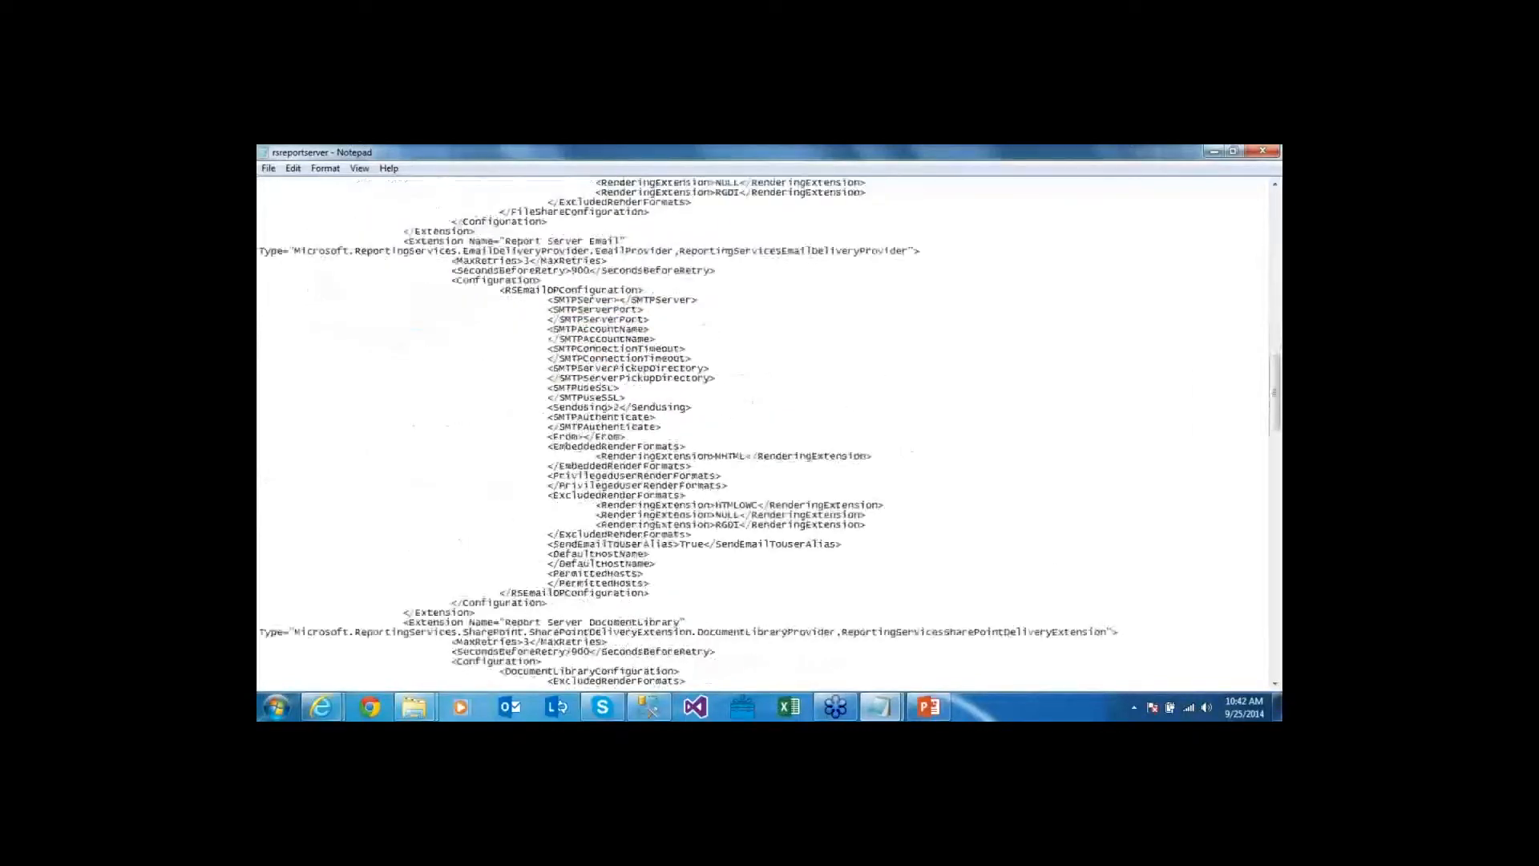
scroll(509, 423, up, 2)
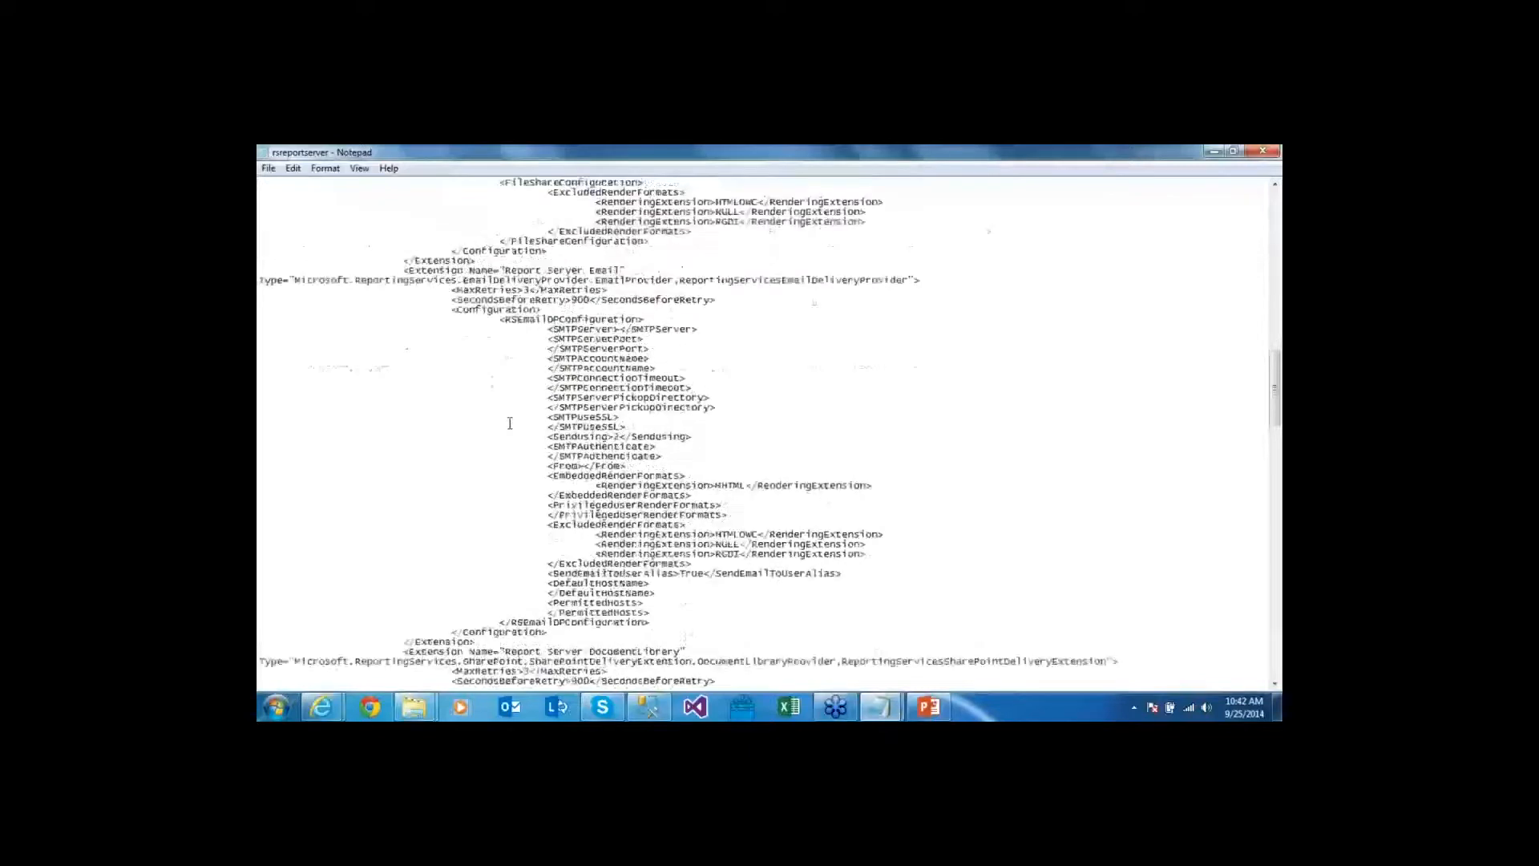
drag(410, 300, 633, 300)
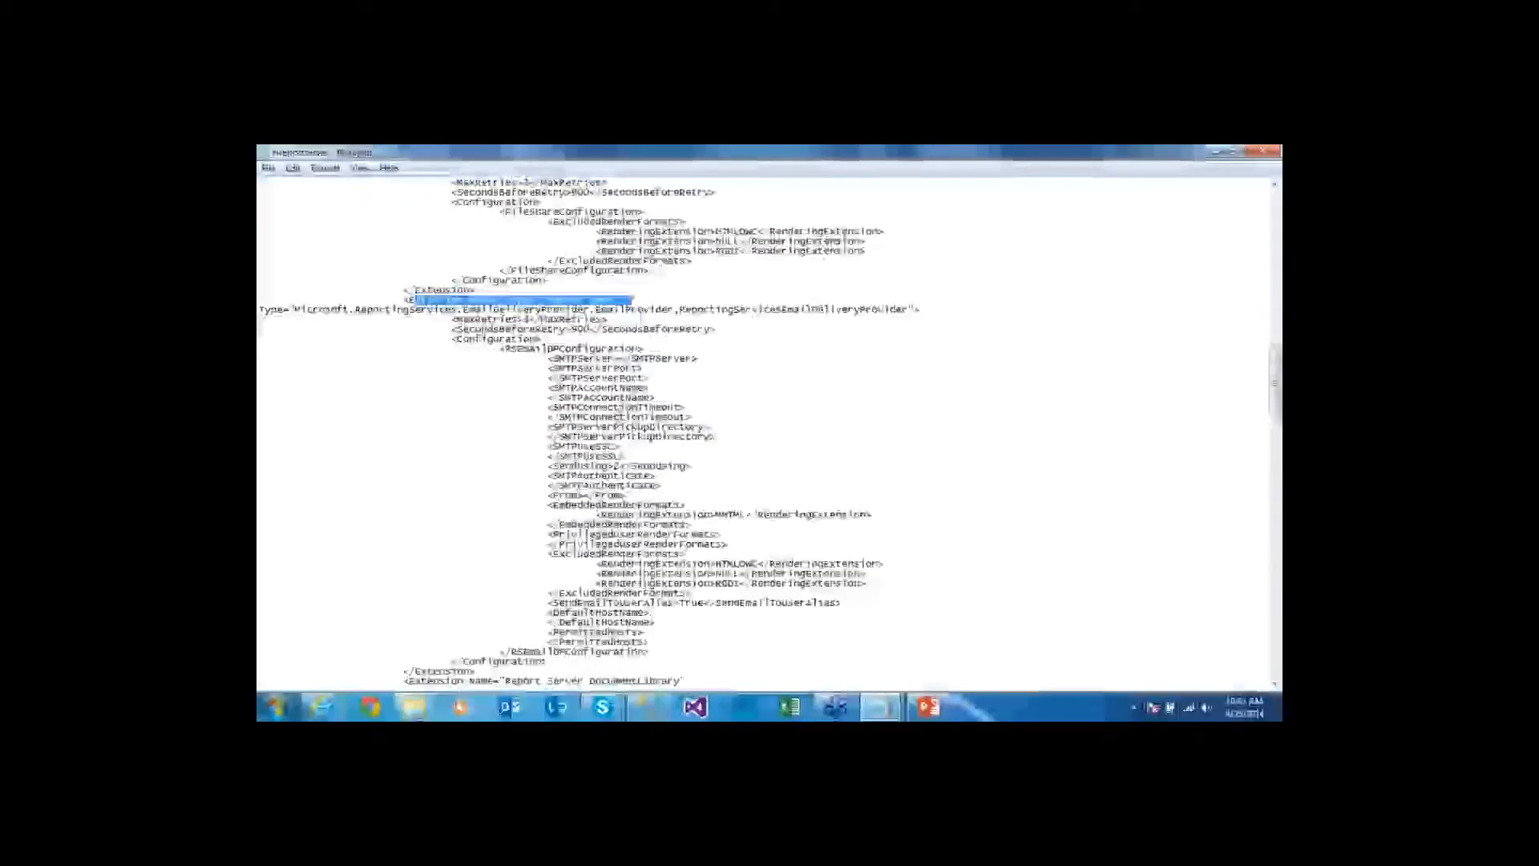
scroll(575, 544, down, 1)
scroll(694, 430, down, 8)
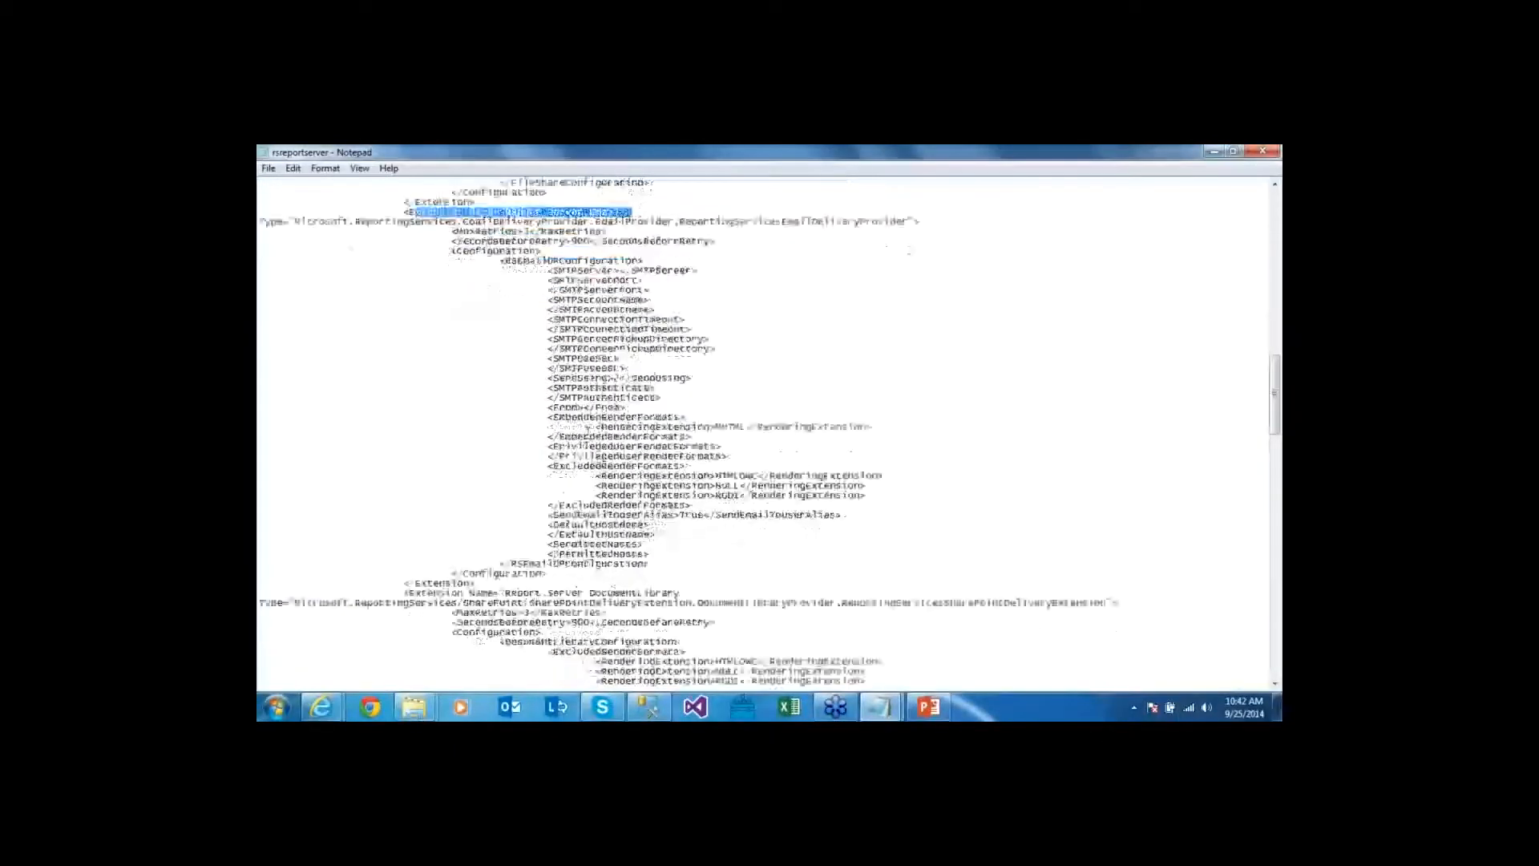
drag(410, 388, 686, 388)
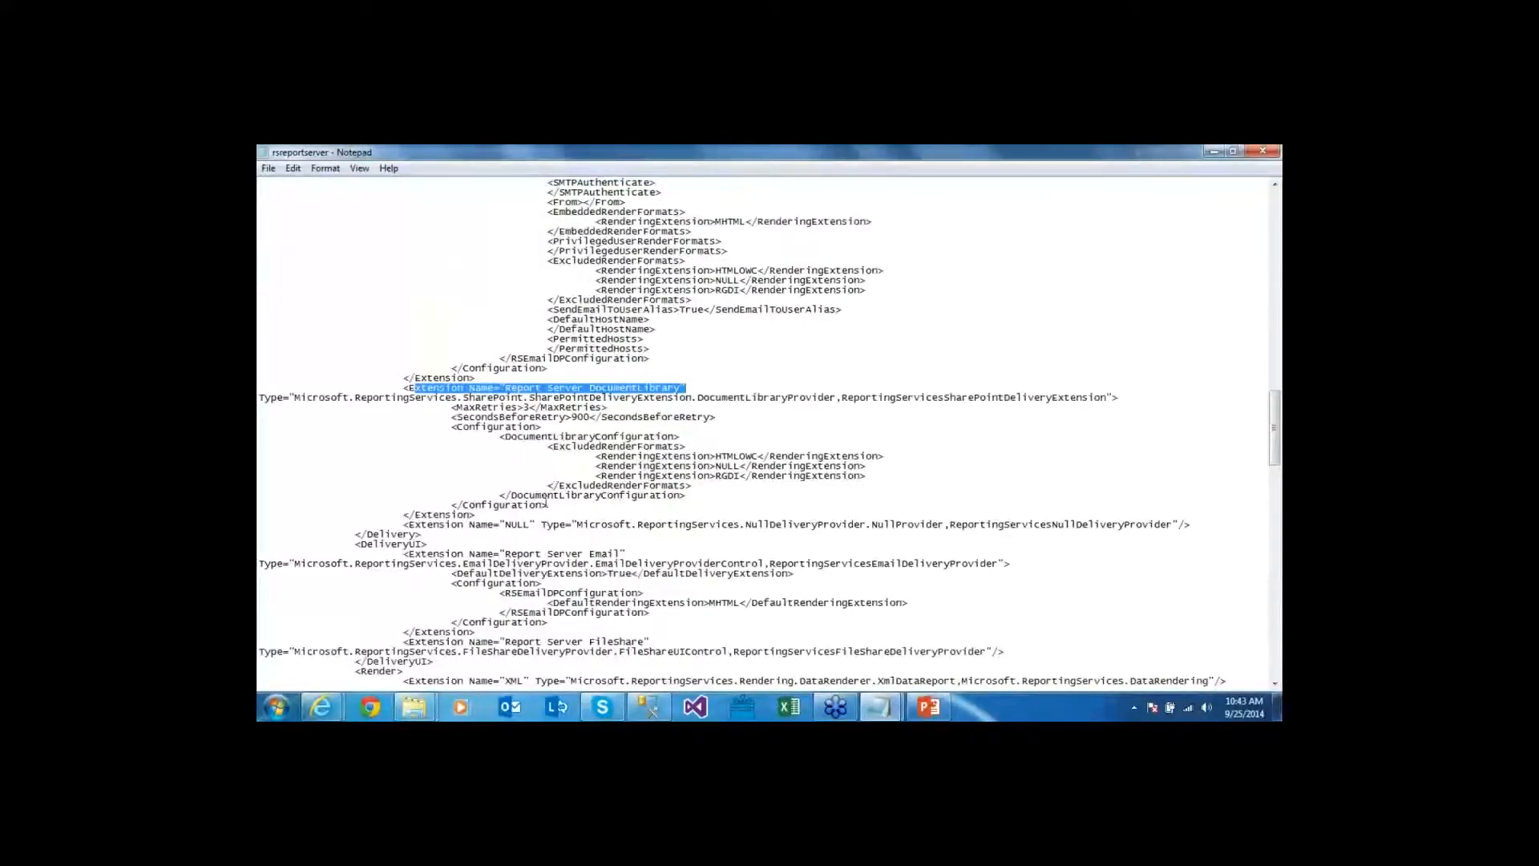
click(534, 521)
Cut the NULL delivery extension line from the Delivery section
drag(434, 524, 529, 524)
click(541, 524)
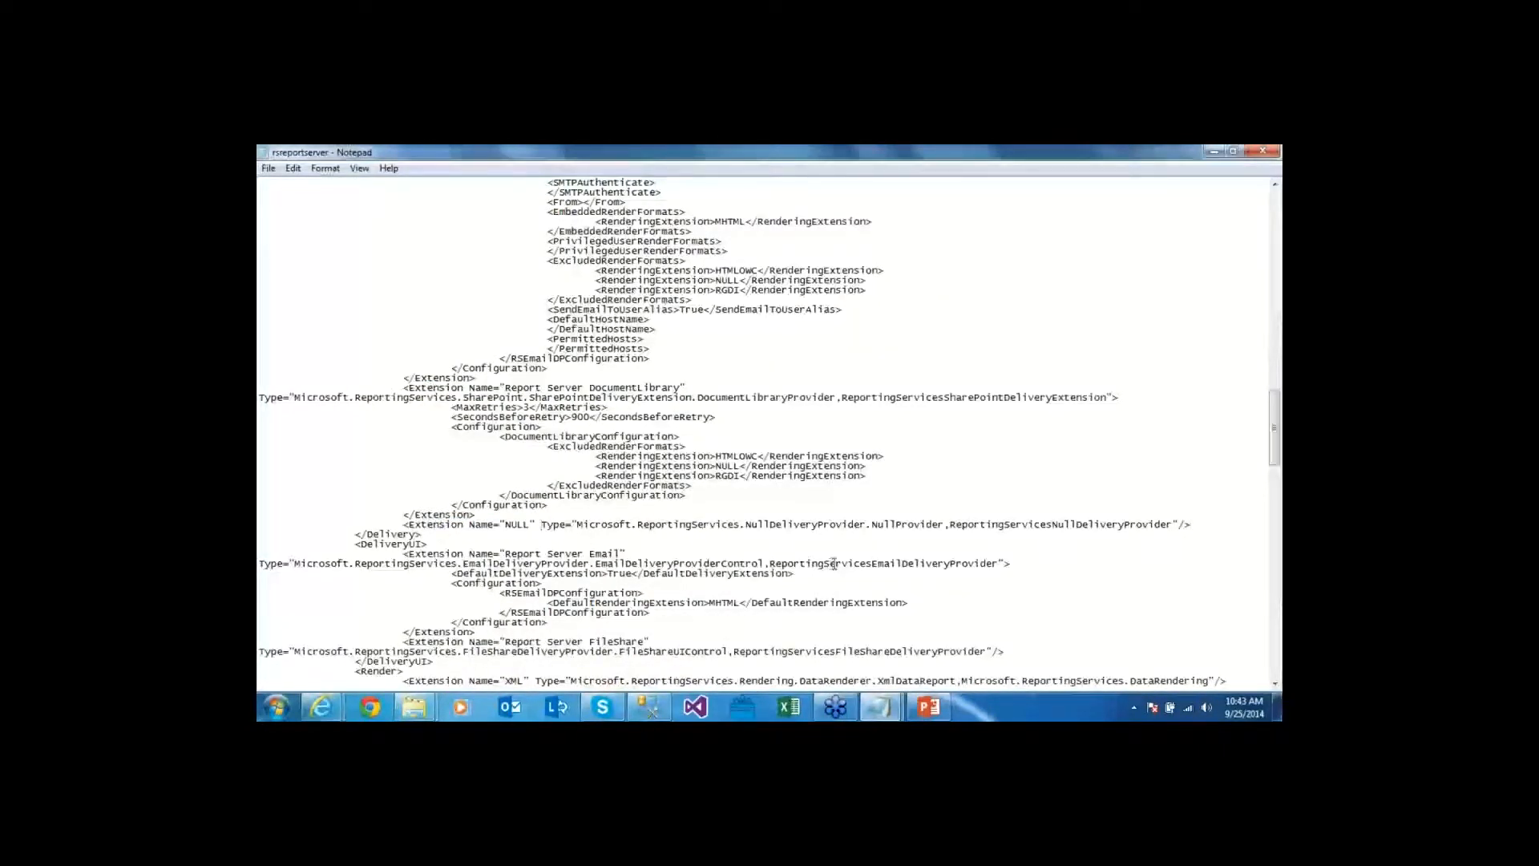
key(Home)
key(shift+End)
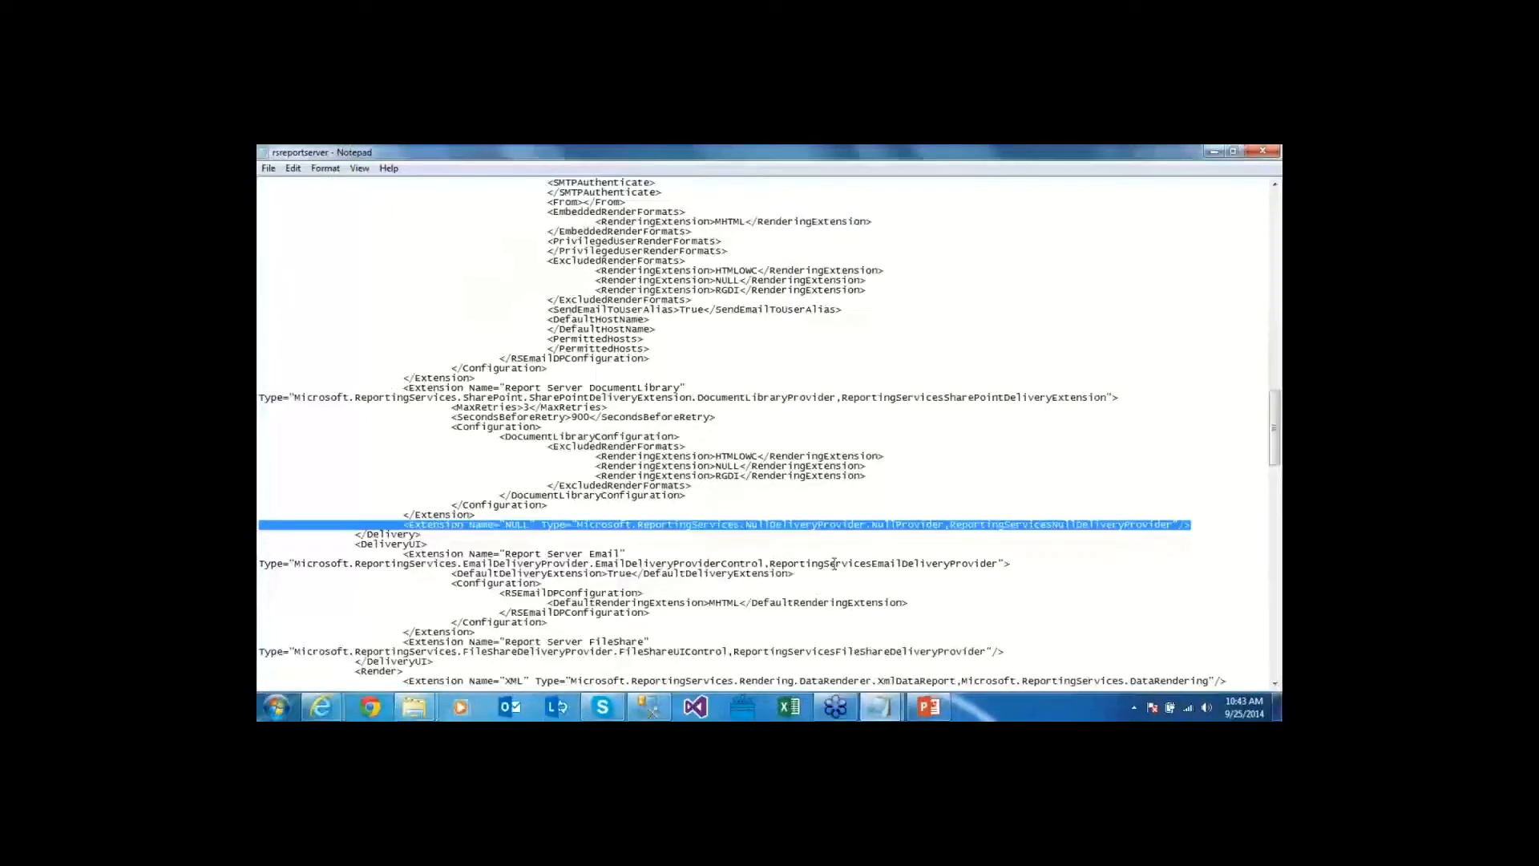
right_click(447, 530)
click(509, 347)
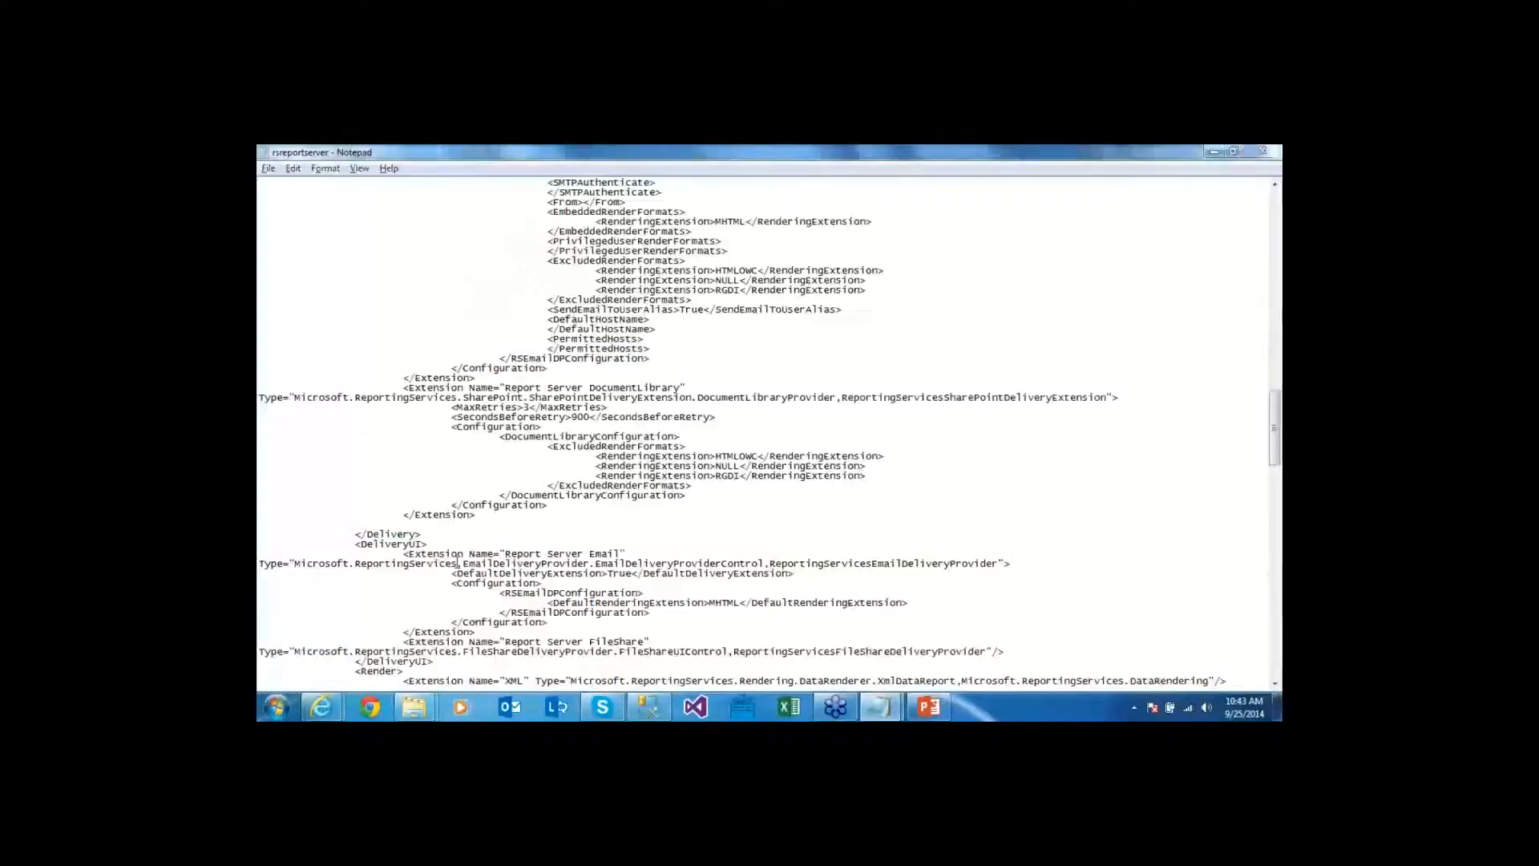
key(alt+Tab)
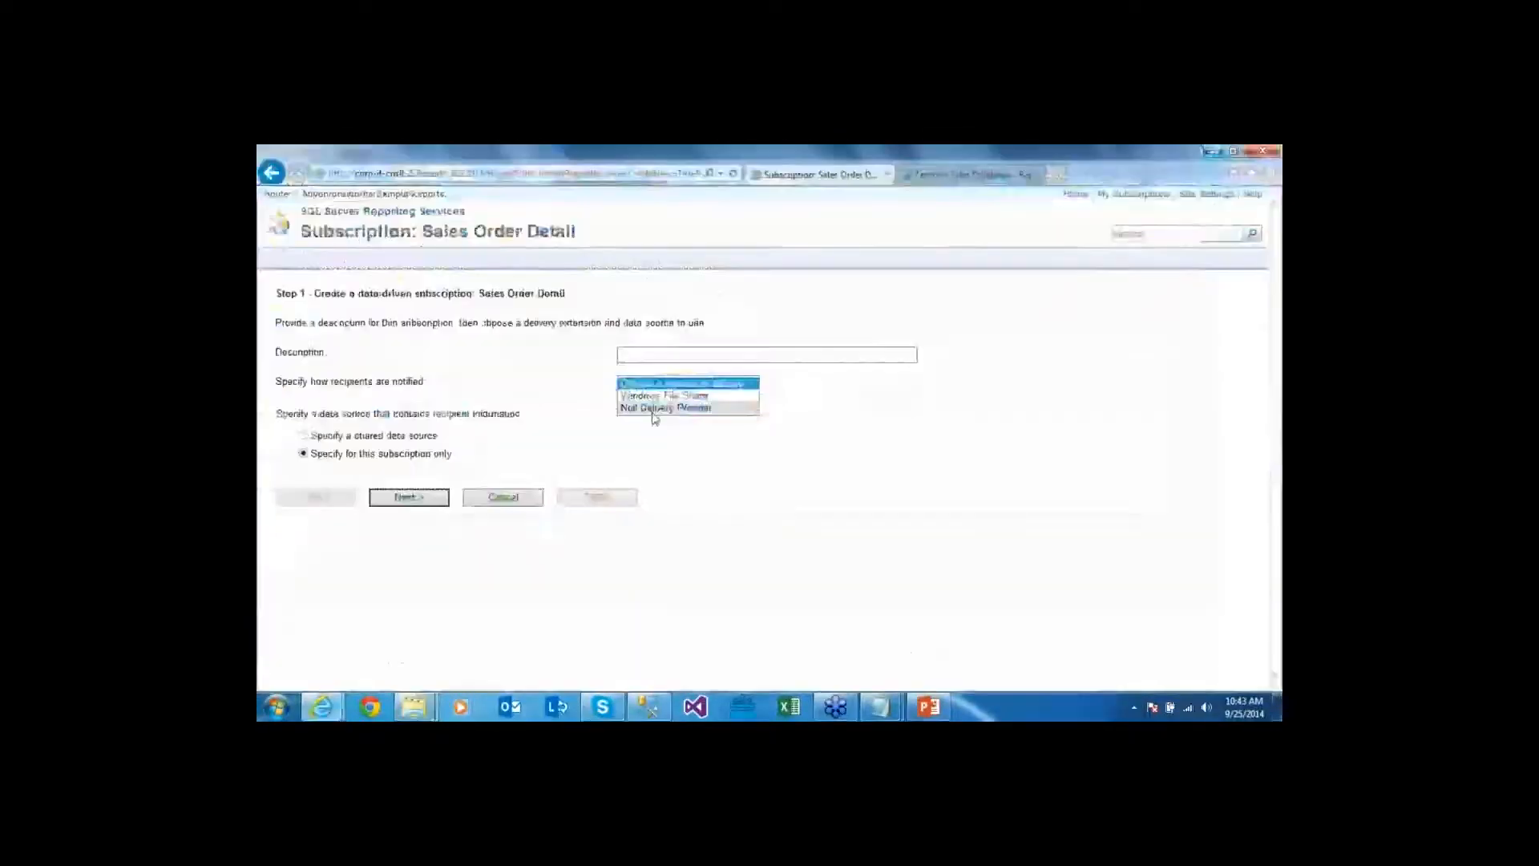
Check that the delivery method list now offers only Windows File Share, then return to Notepad
key(Escape)
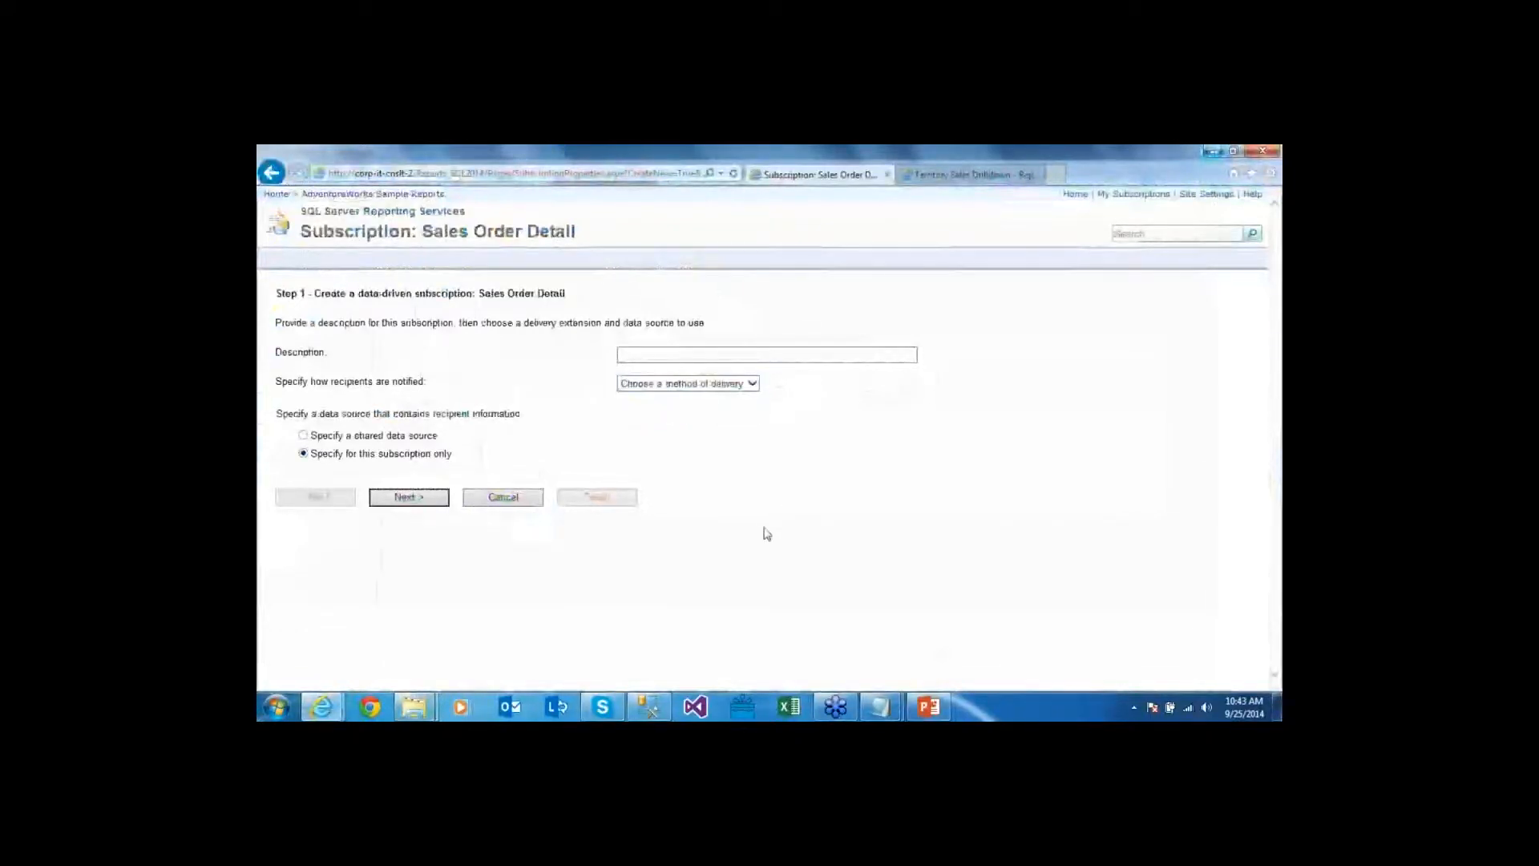
key(alt+Tab)
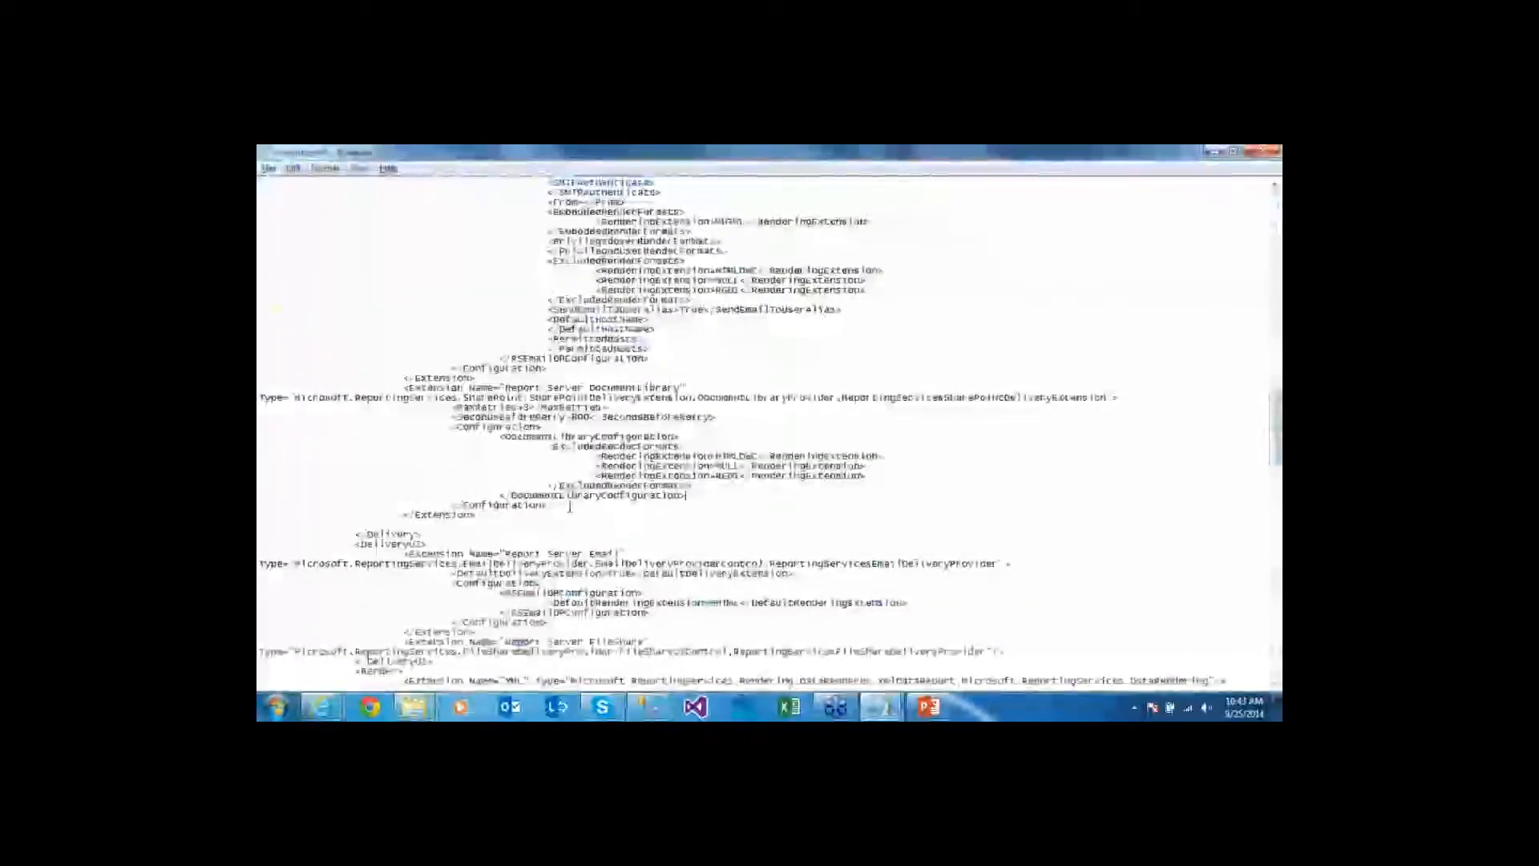
key(alt+Tab)
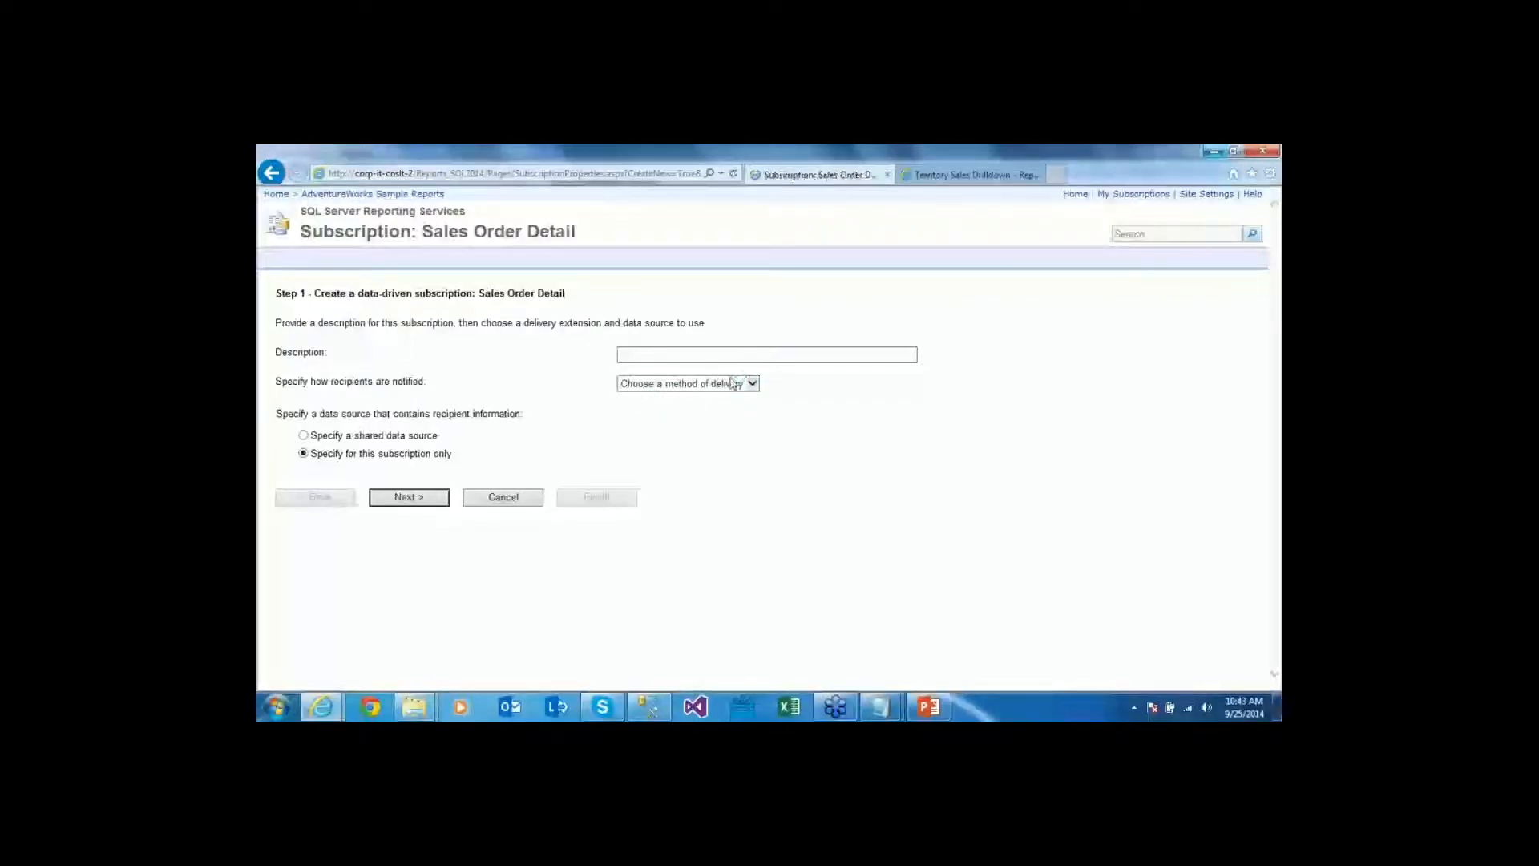
click(752, 384)
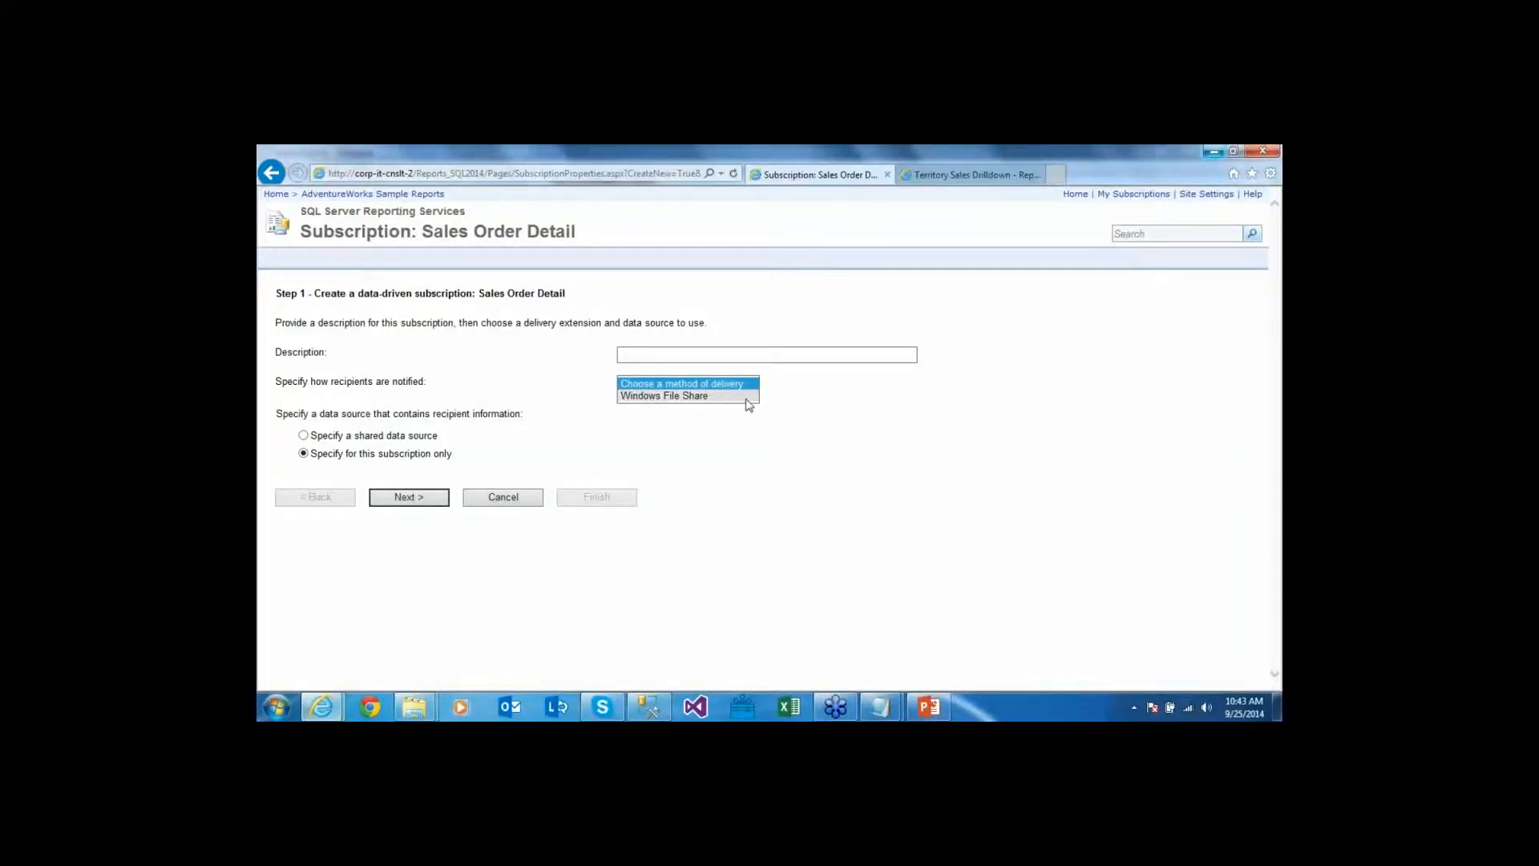
key(alt+Tab)
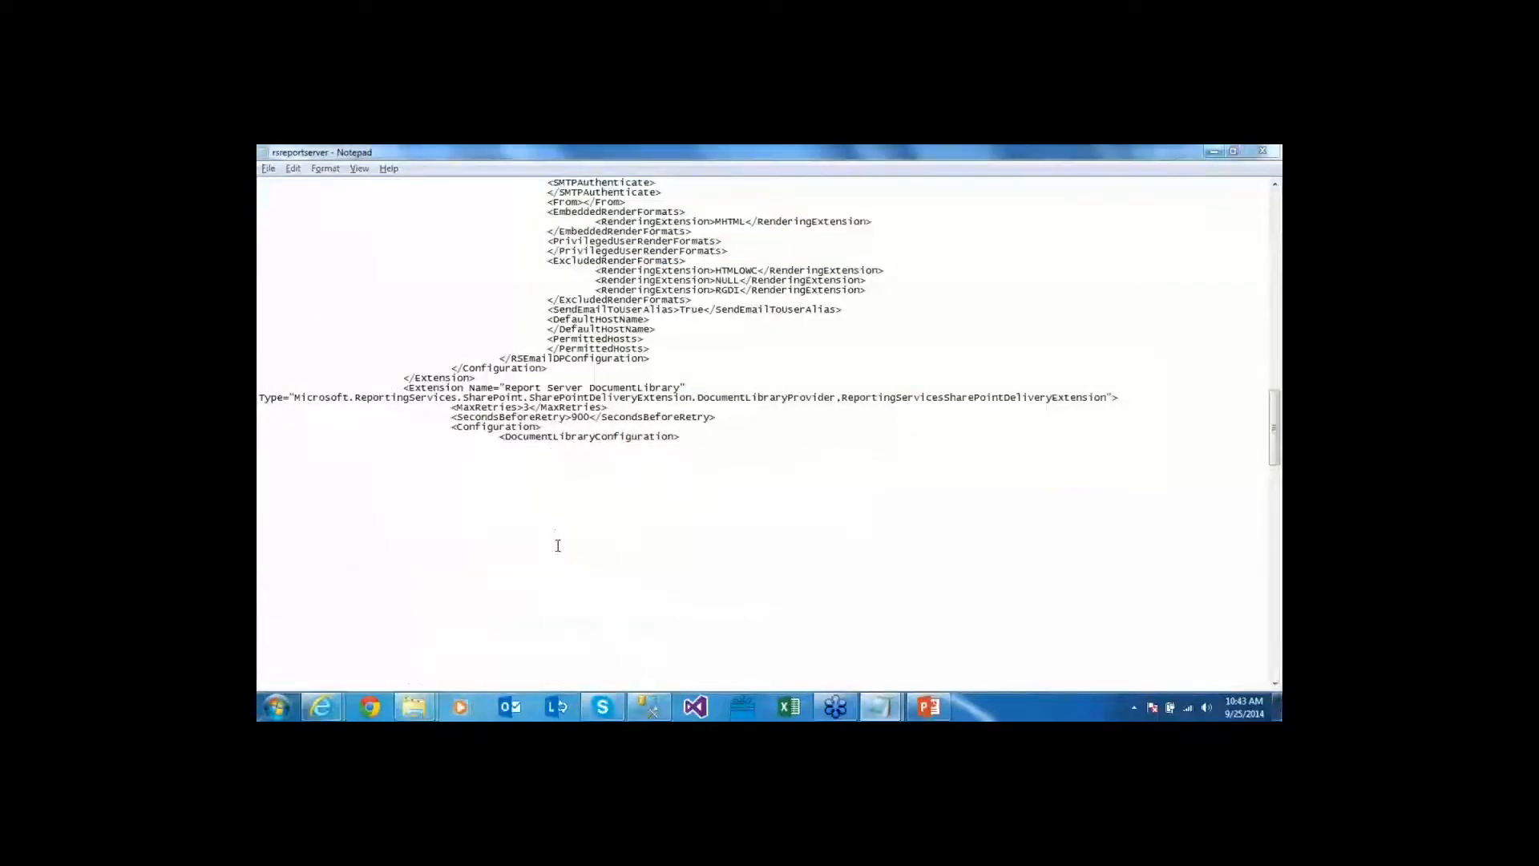
Select the DocumentLibrary extension block in the config's Delivery section, then clear the selection
key(alt+Tab)
key(Escape)
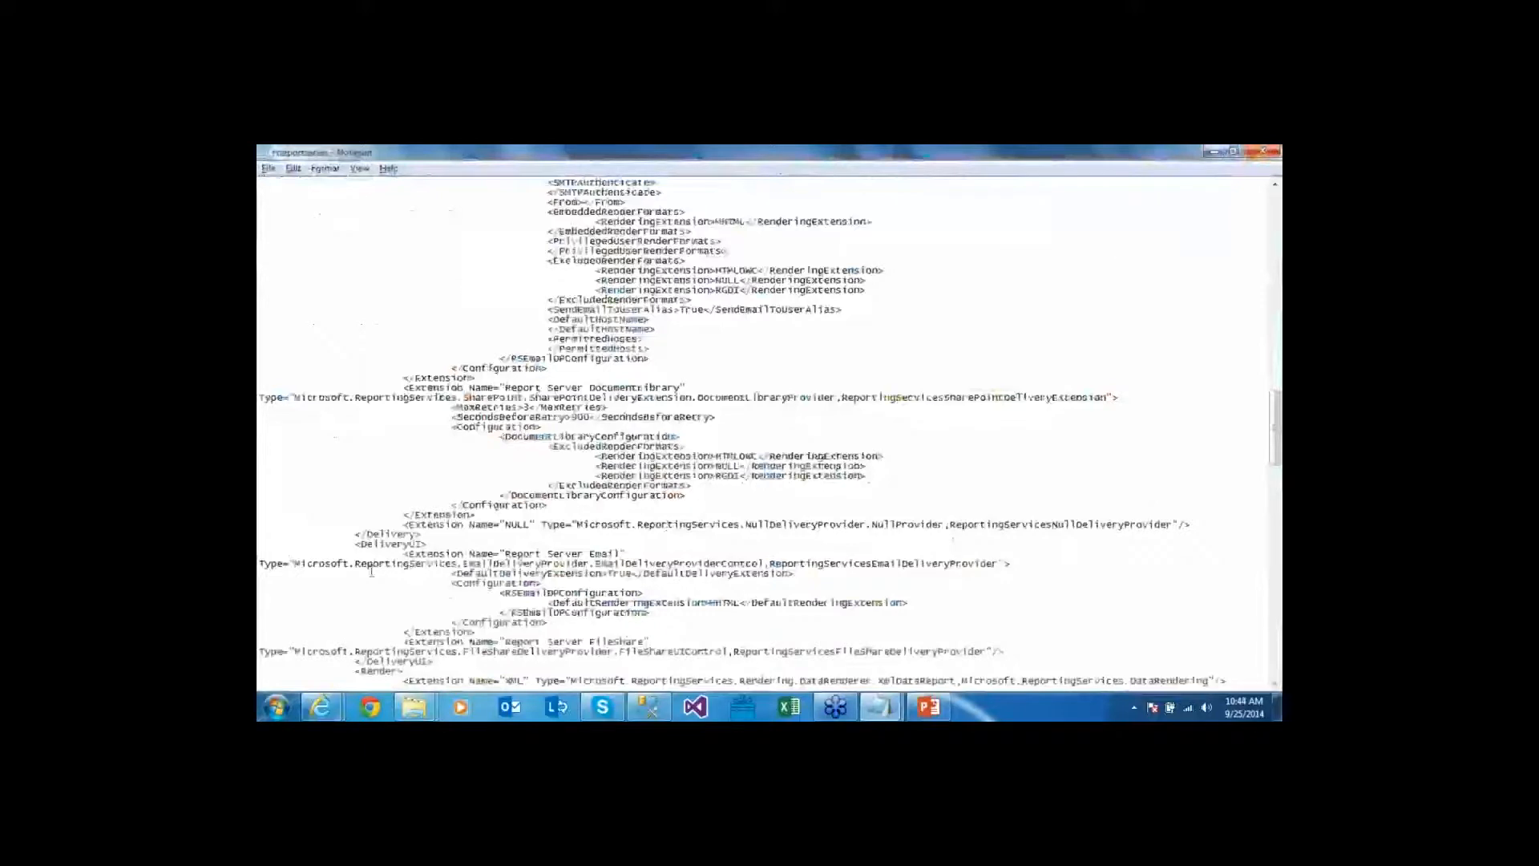
click(486, 516)
drag(486, 515, 289, 396)
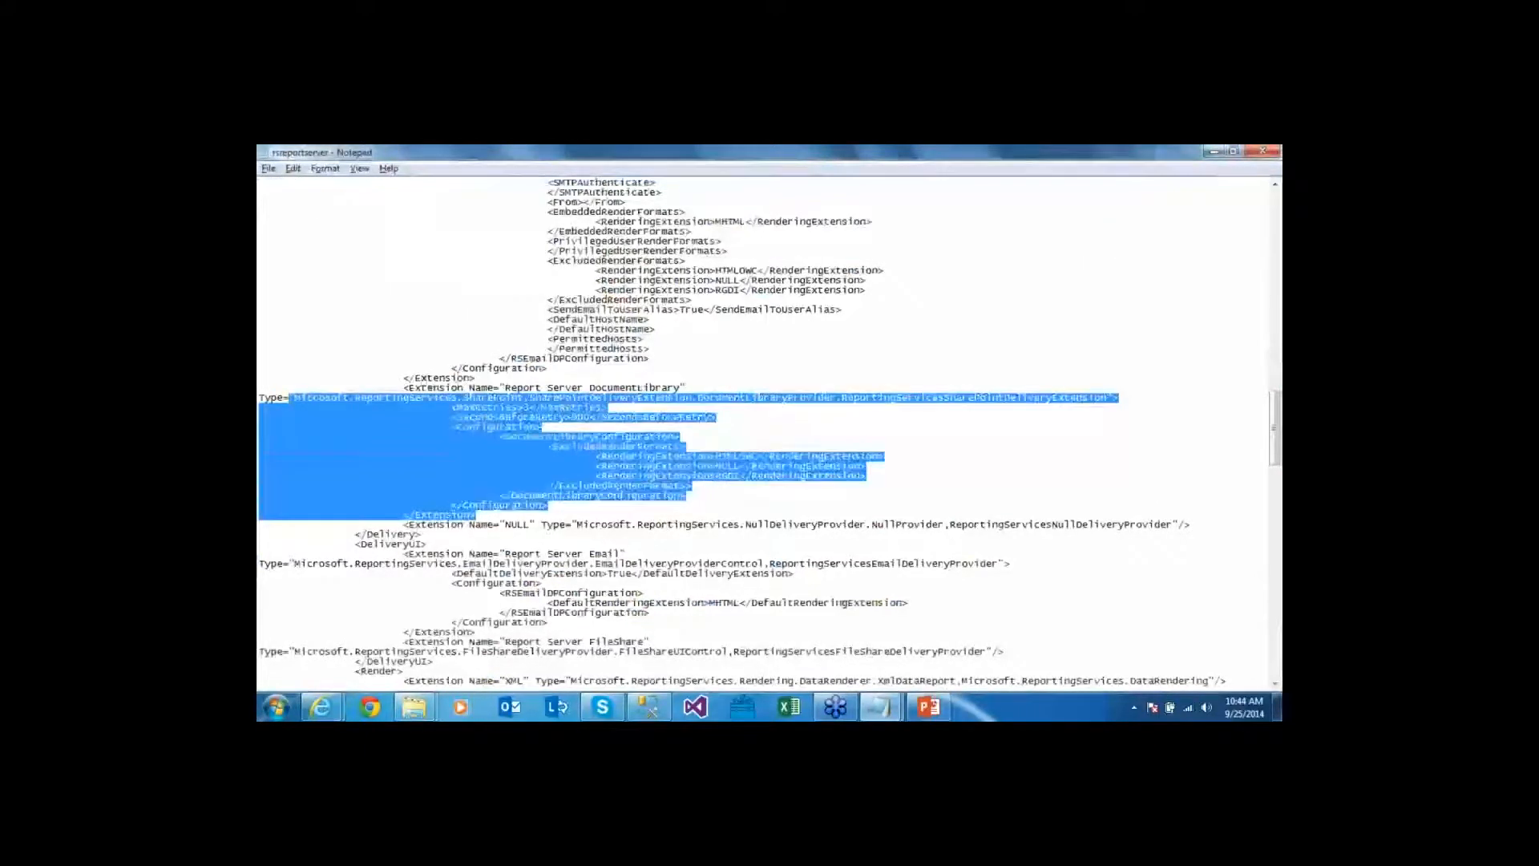
click(481, 378)
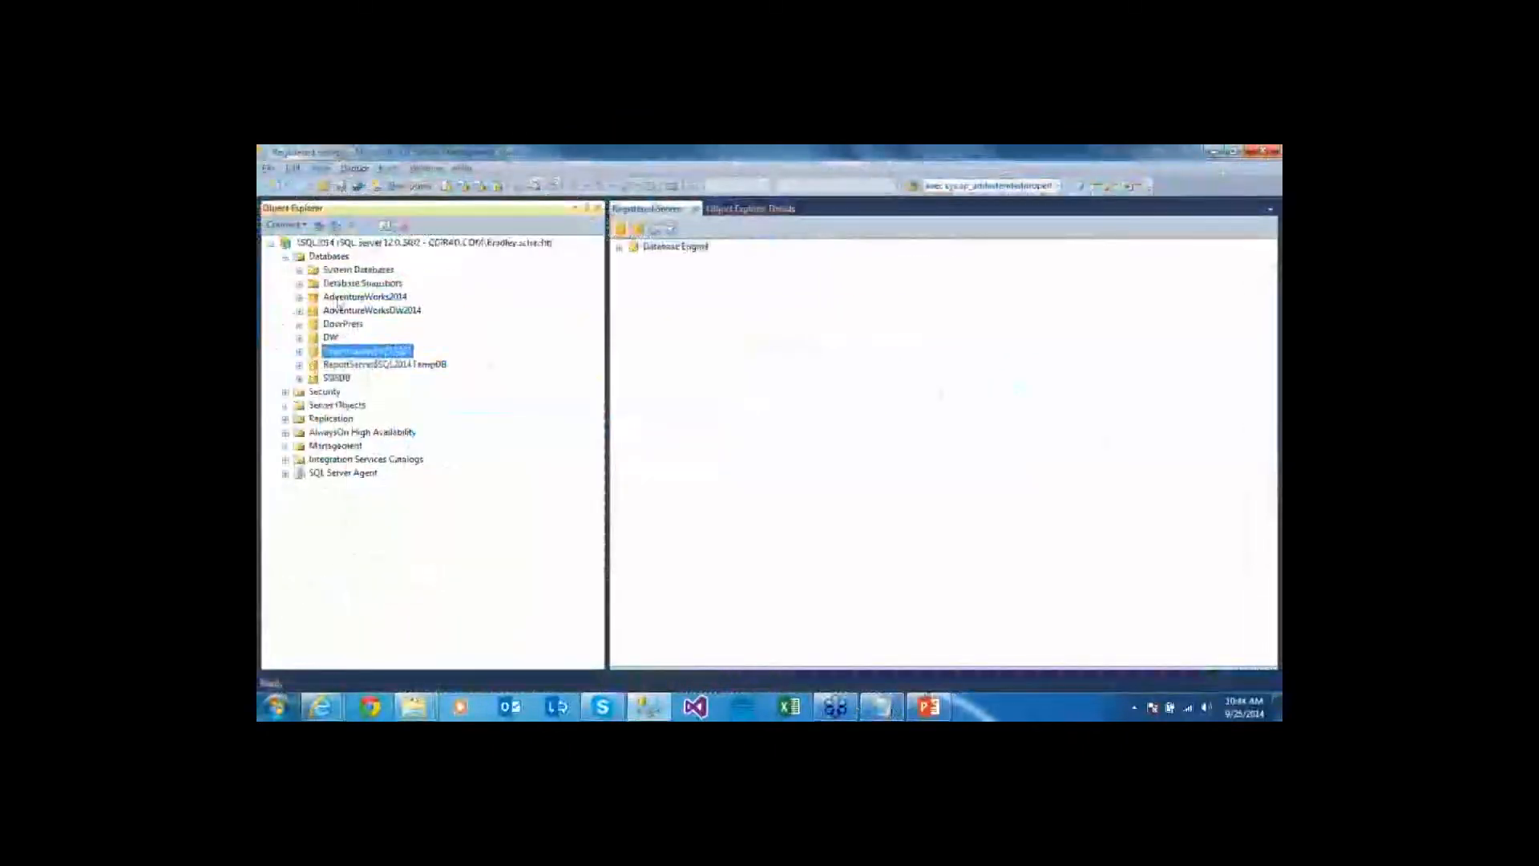
Run the subscription query in a new AdventureWorks2014 query window, returning 125 rows
click(343, 298)
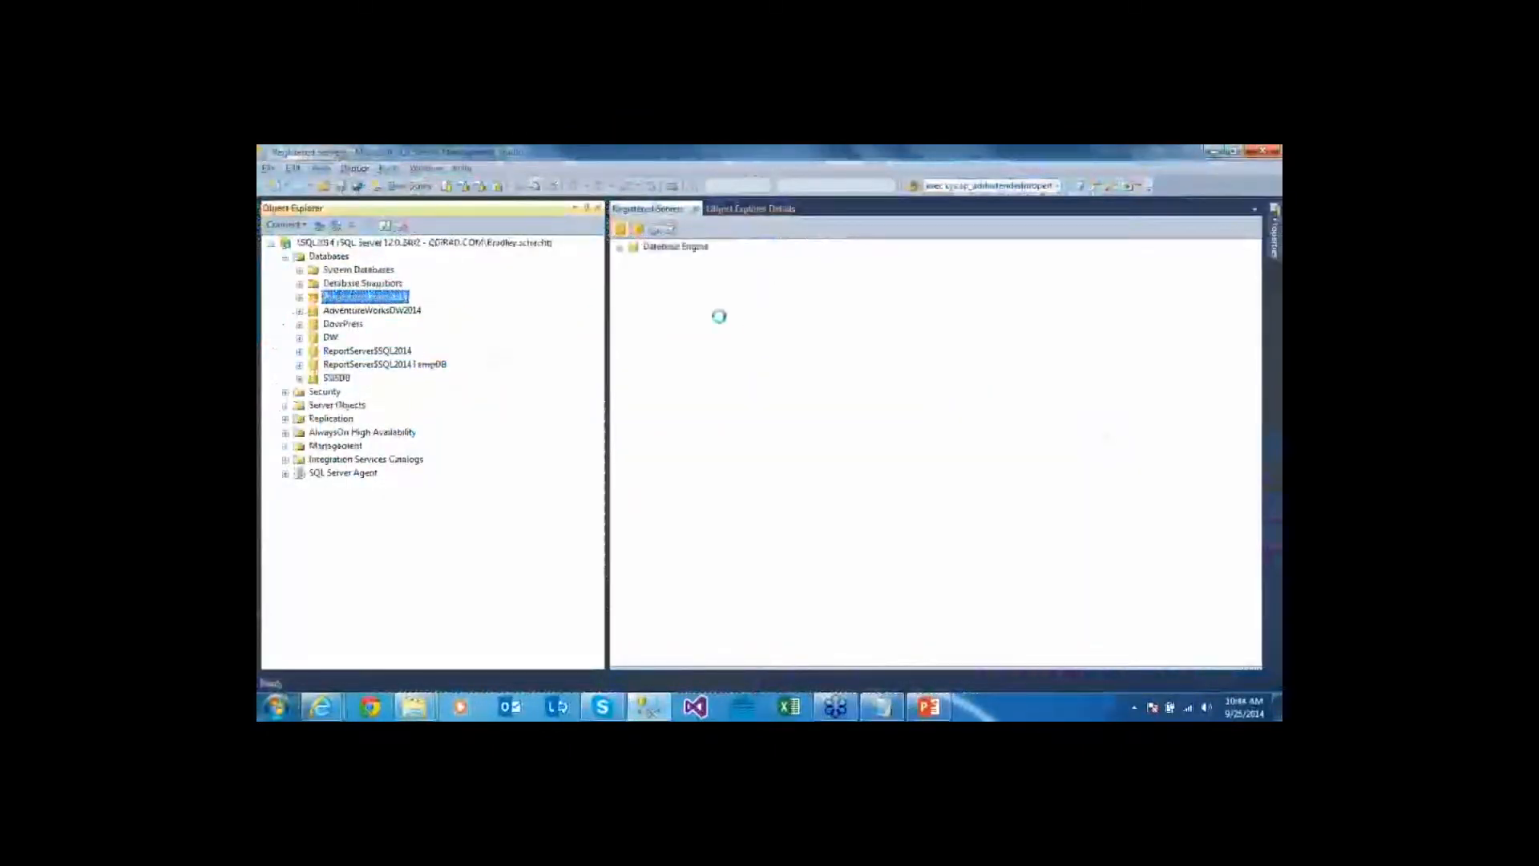
key(ctrl+n)
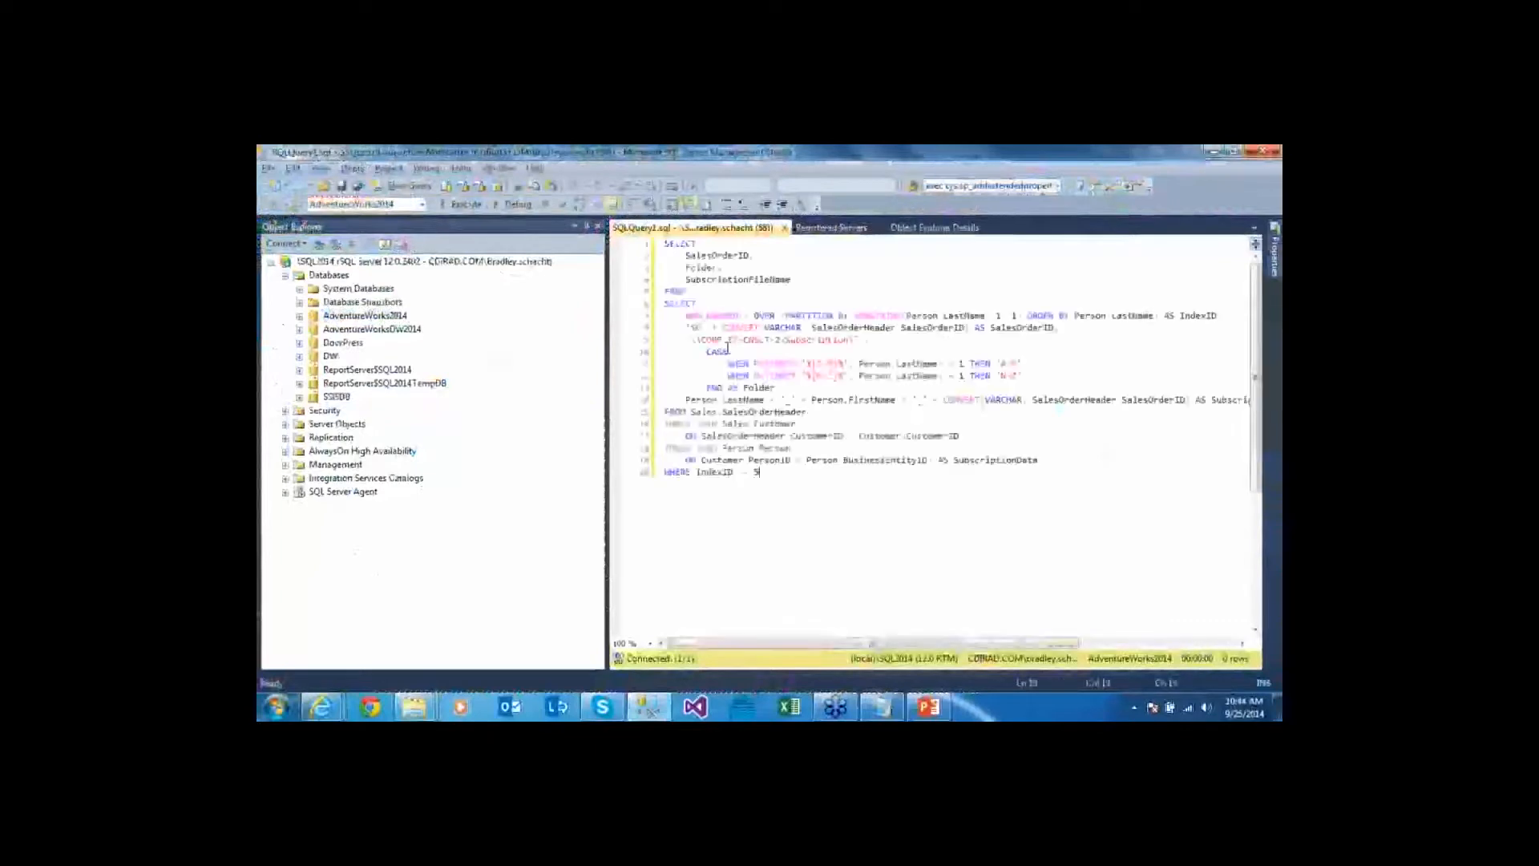
key(F5)
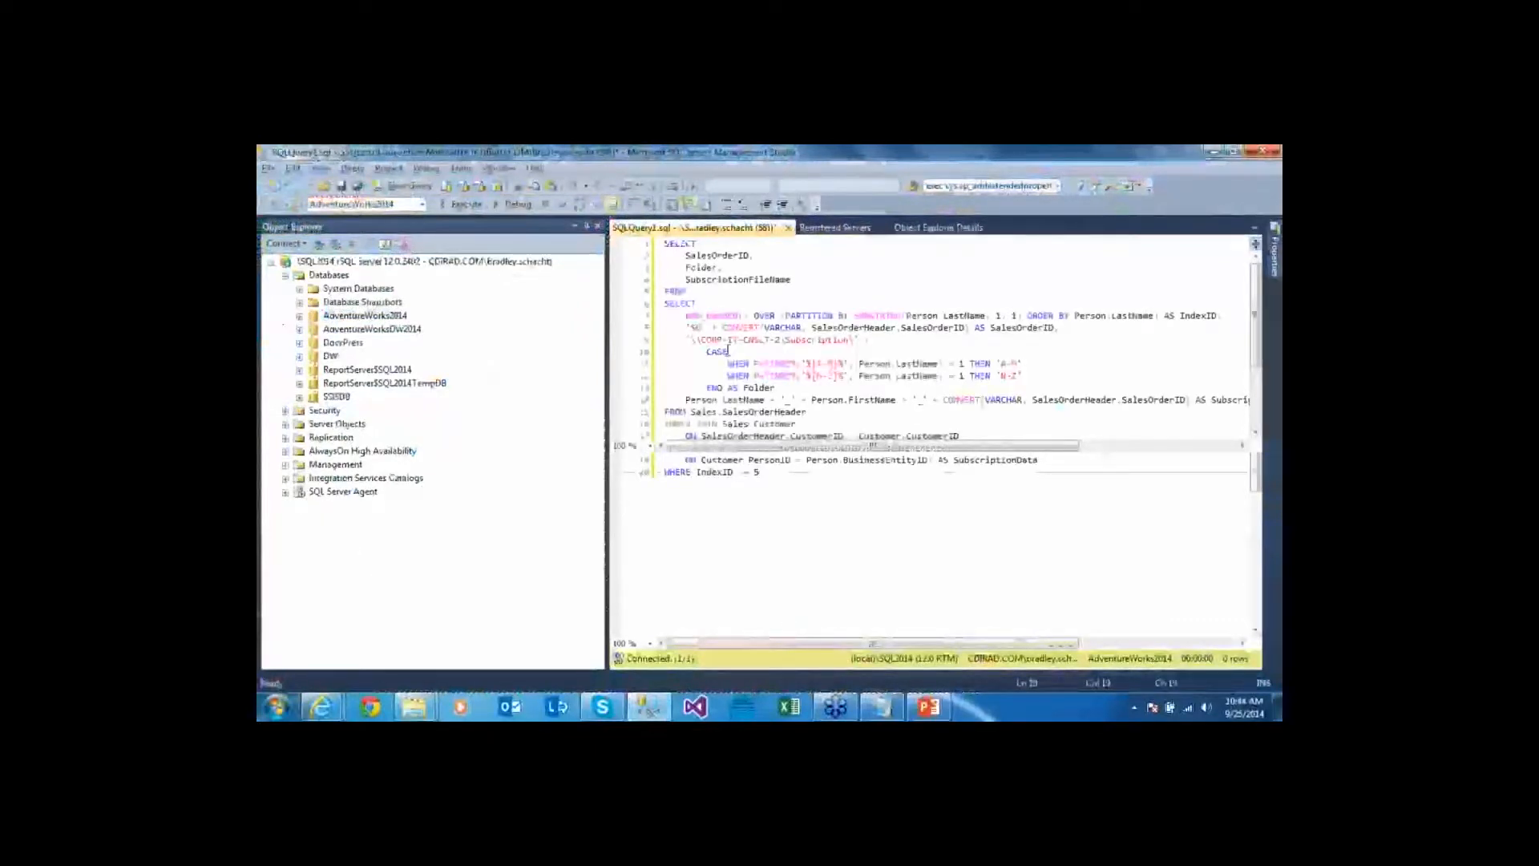
Point out the order IDs in the results grid, including SO71782
drag(667, 507, 677, 552)
click(679, 593)
drag(688, 494, 681, 522)
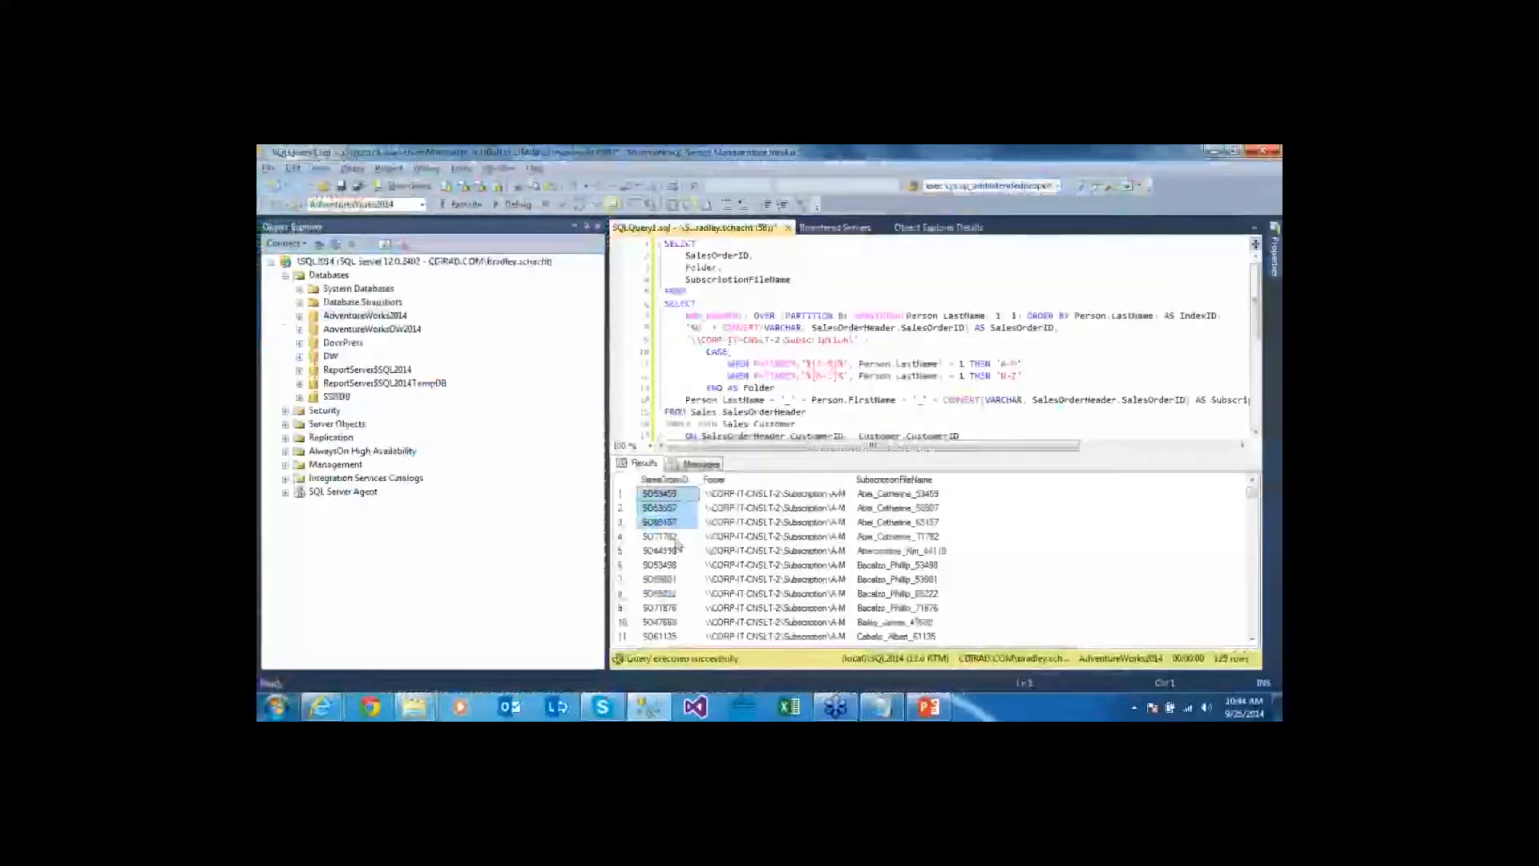
click(677, 542)
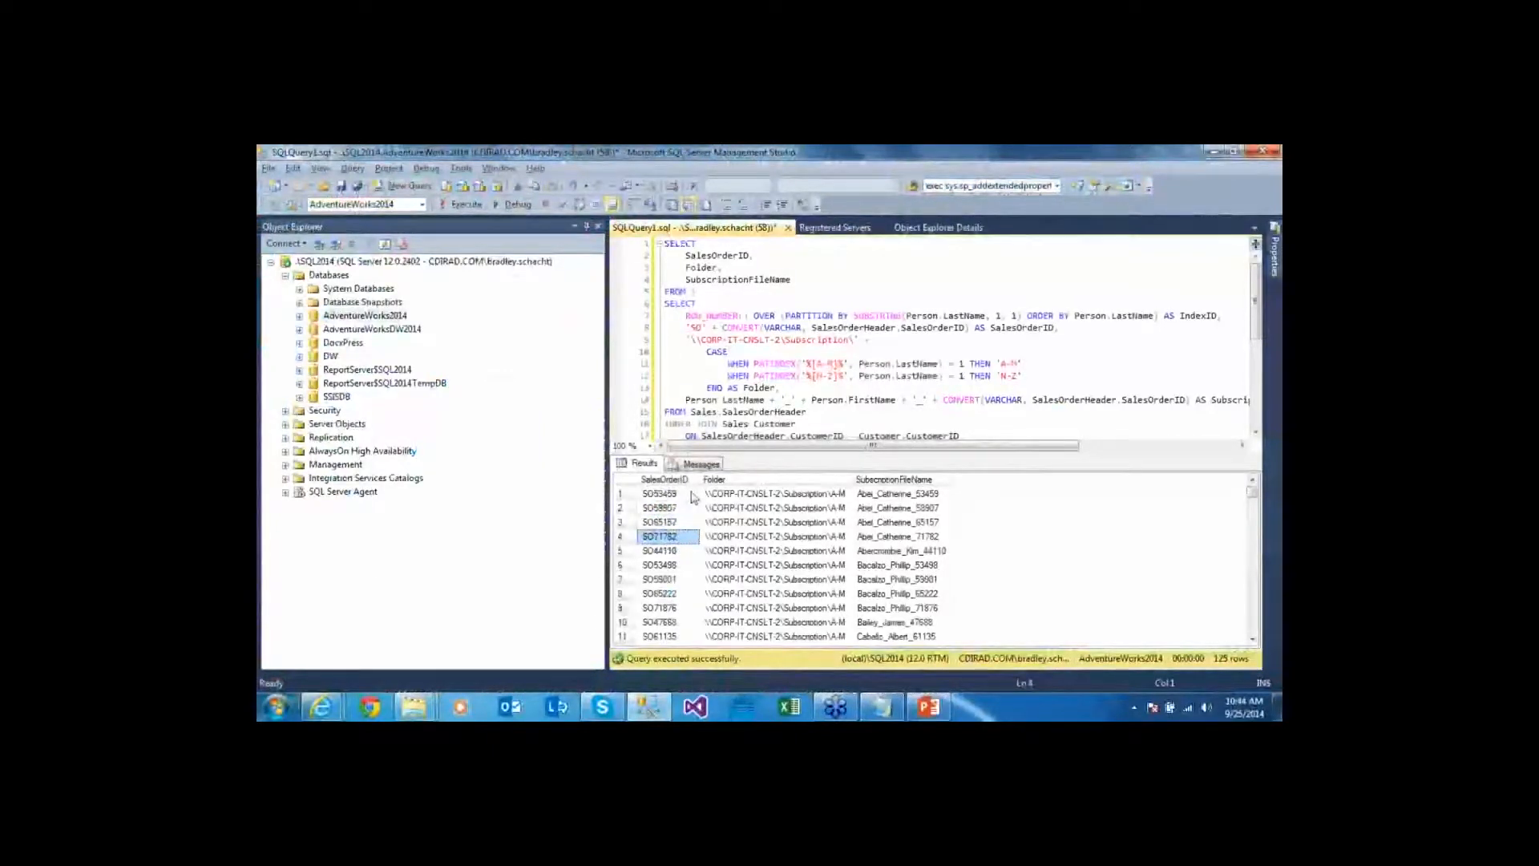
Explain how last names map to A-M or N-Z folders, and the generated file names
click(833, 497)
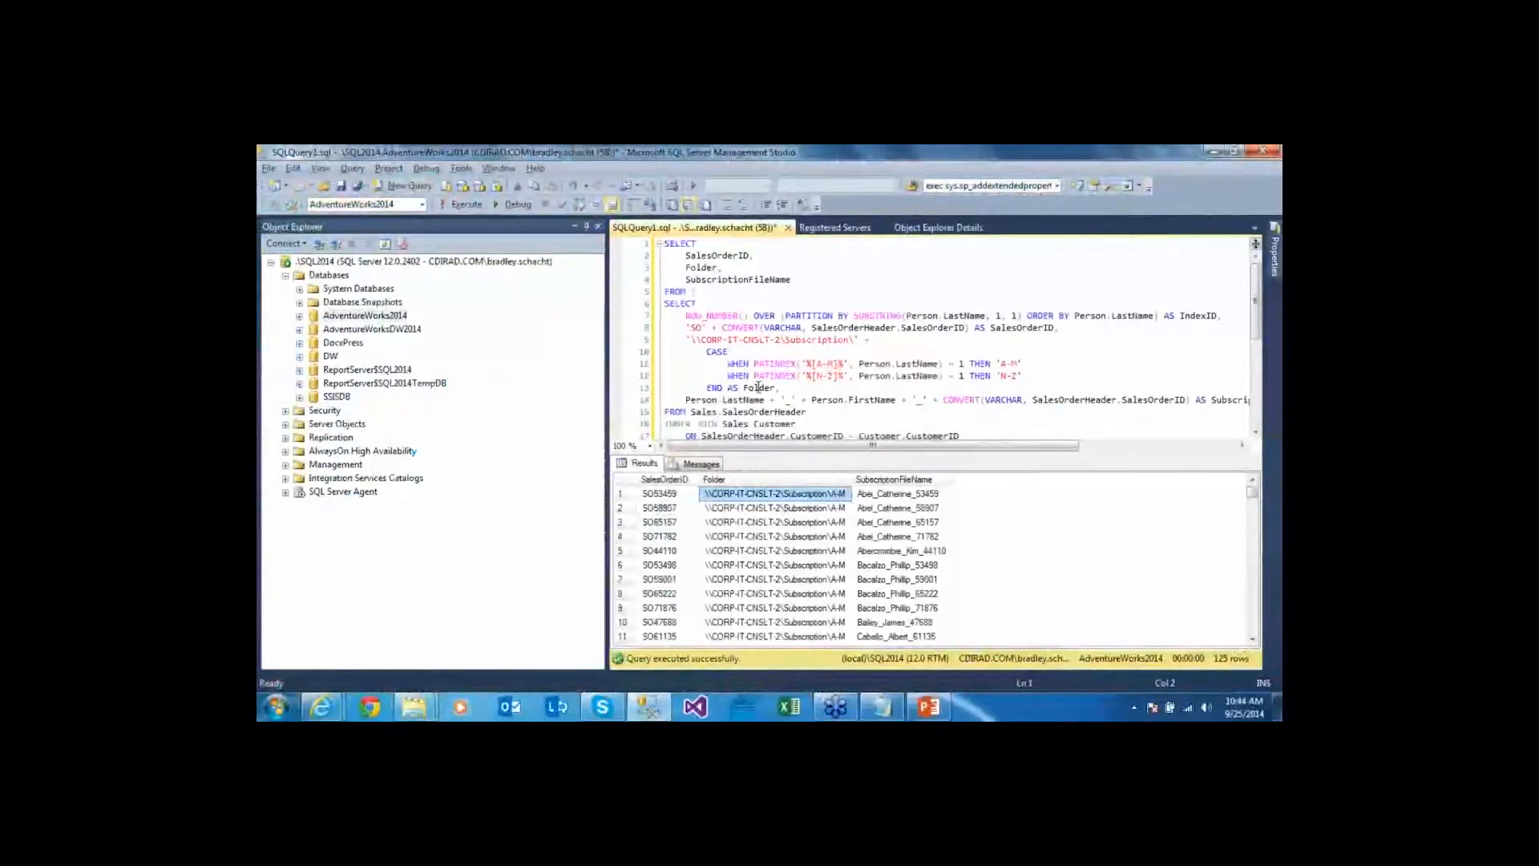
click(780, 363)
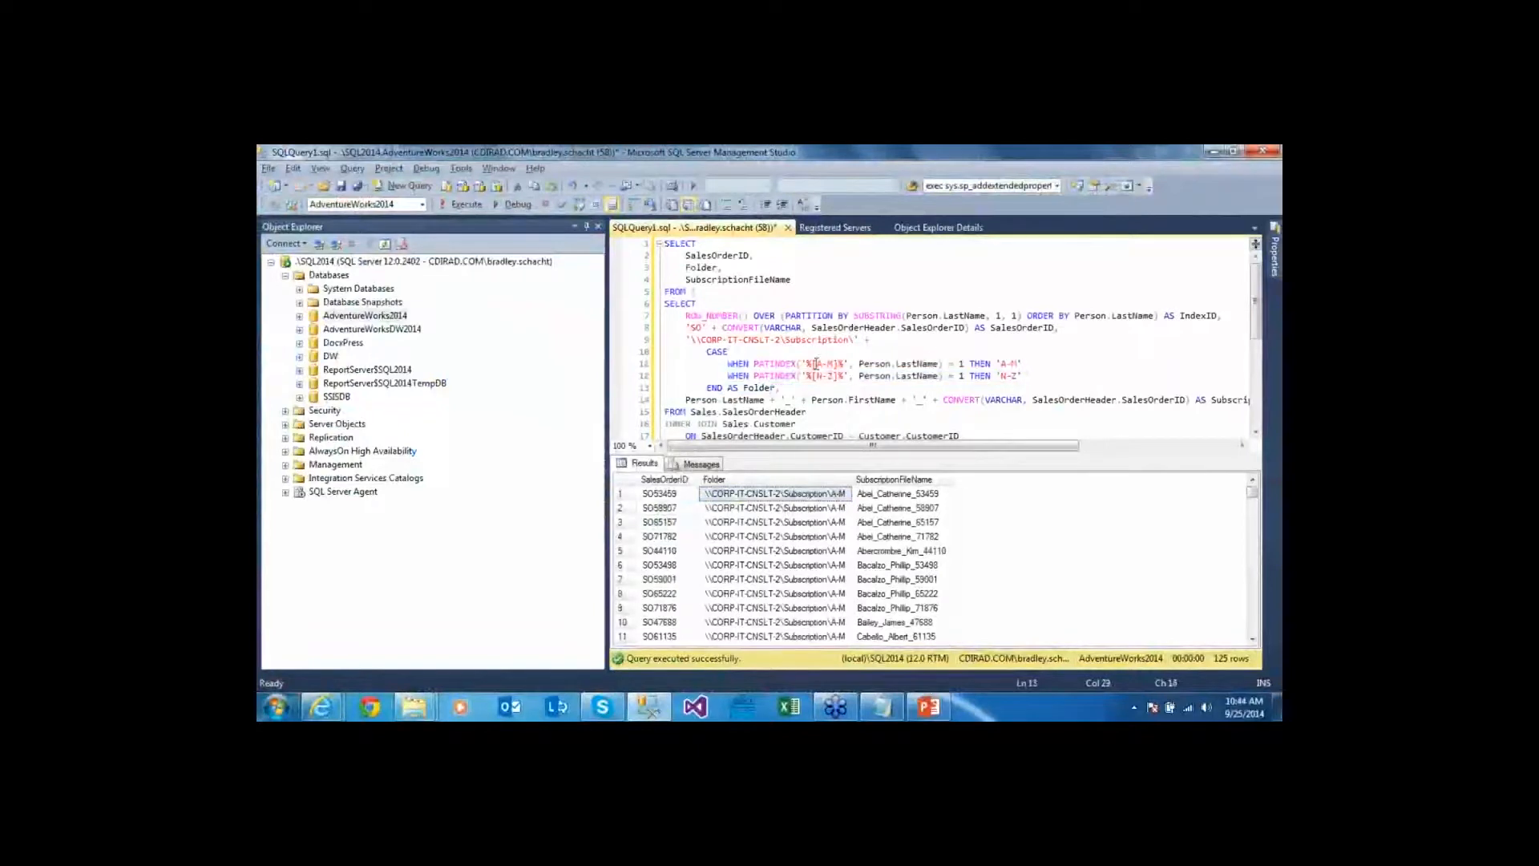
drag(808, 365, 842, 365)
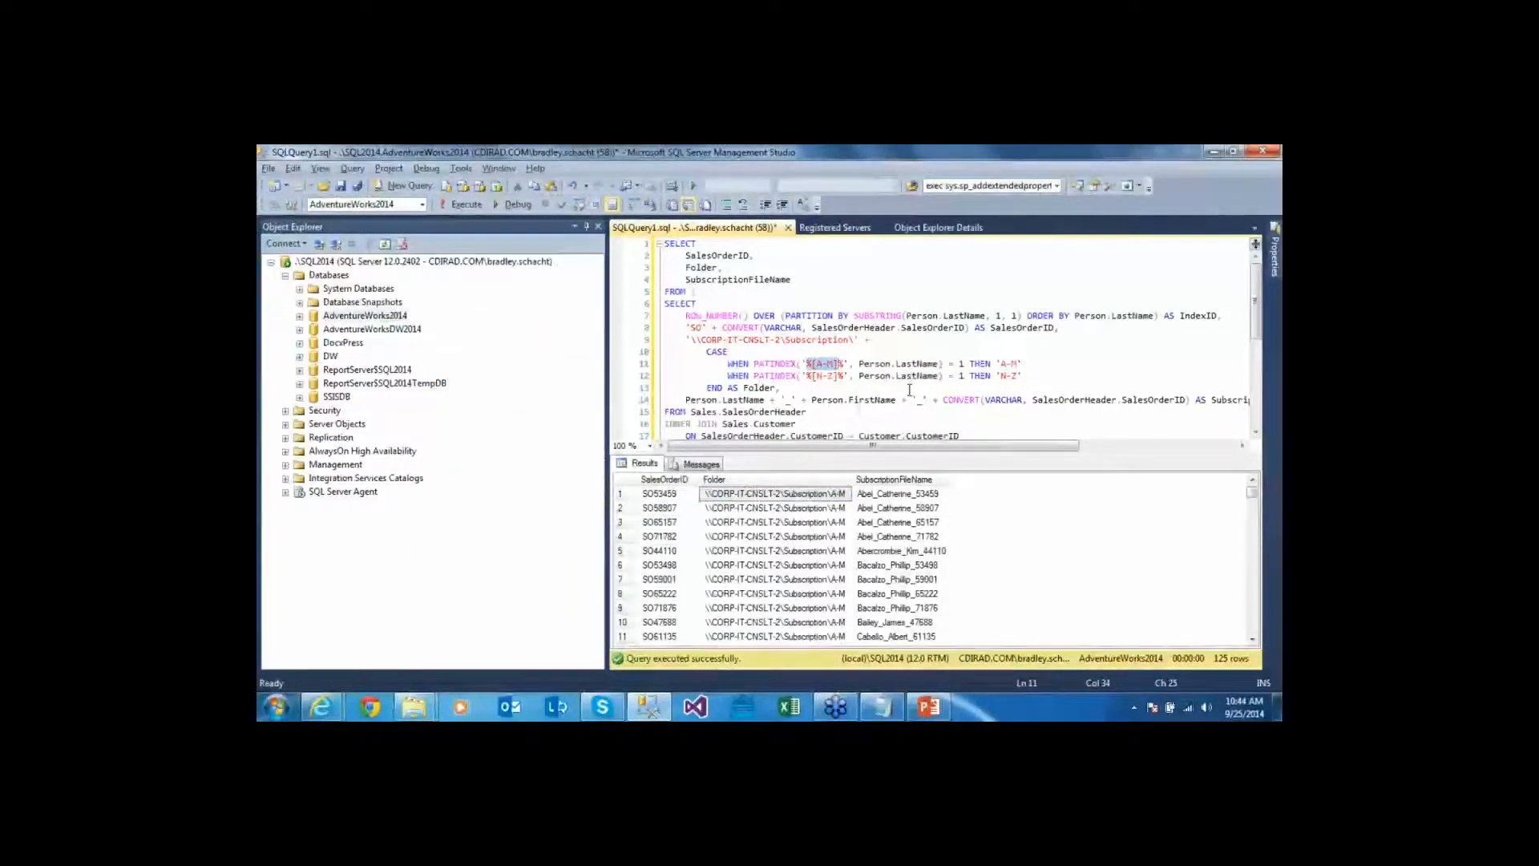
mouse_move(1023, 365)
mouse_down()
mouse_move(996, 364)
mouse_move(1011, 376)
mouse_up()
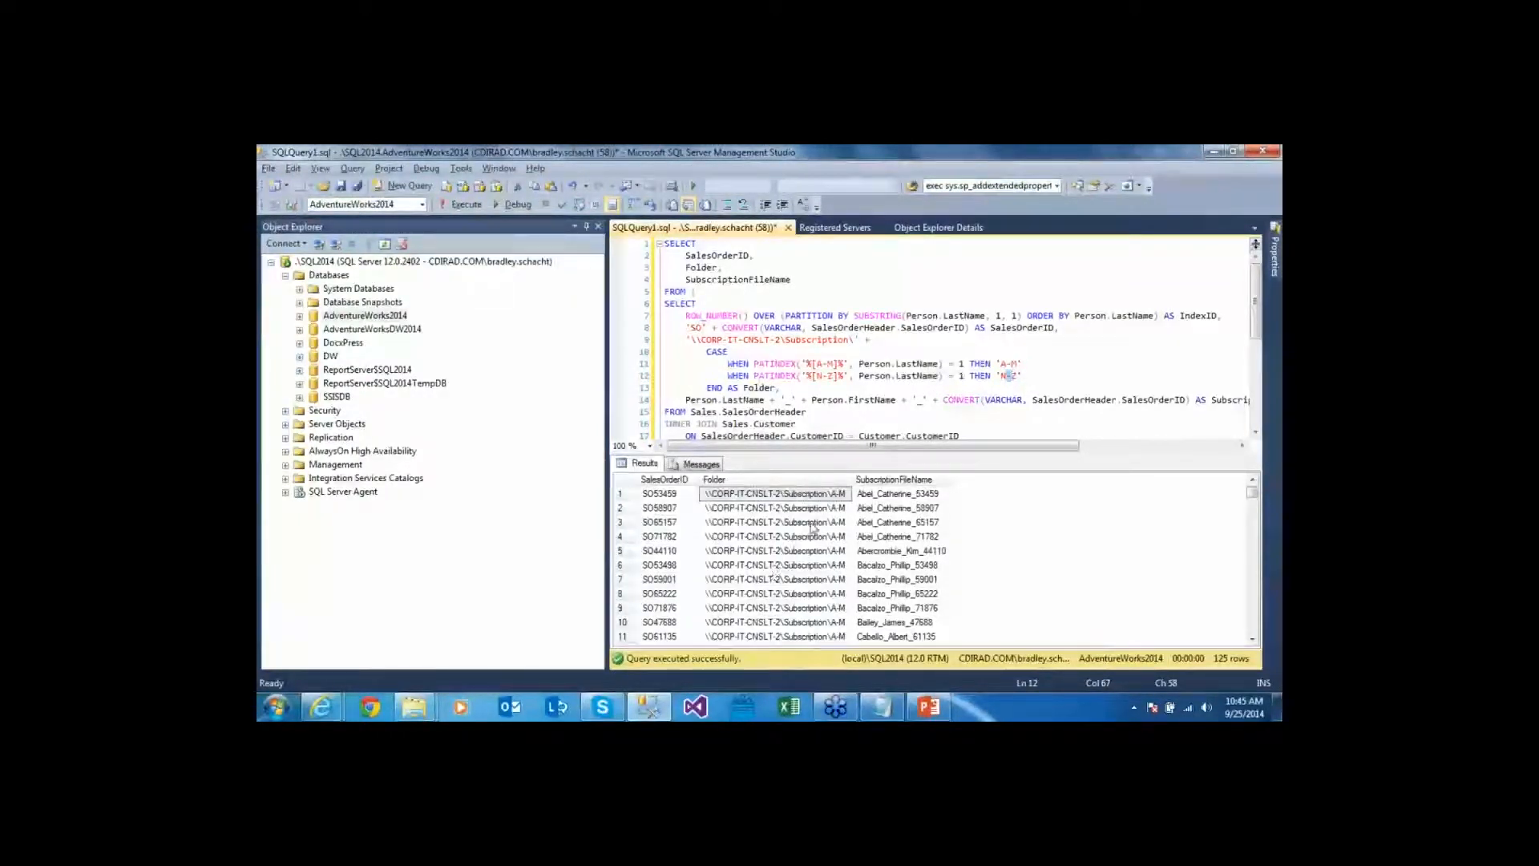
click(812, 522)
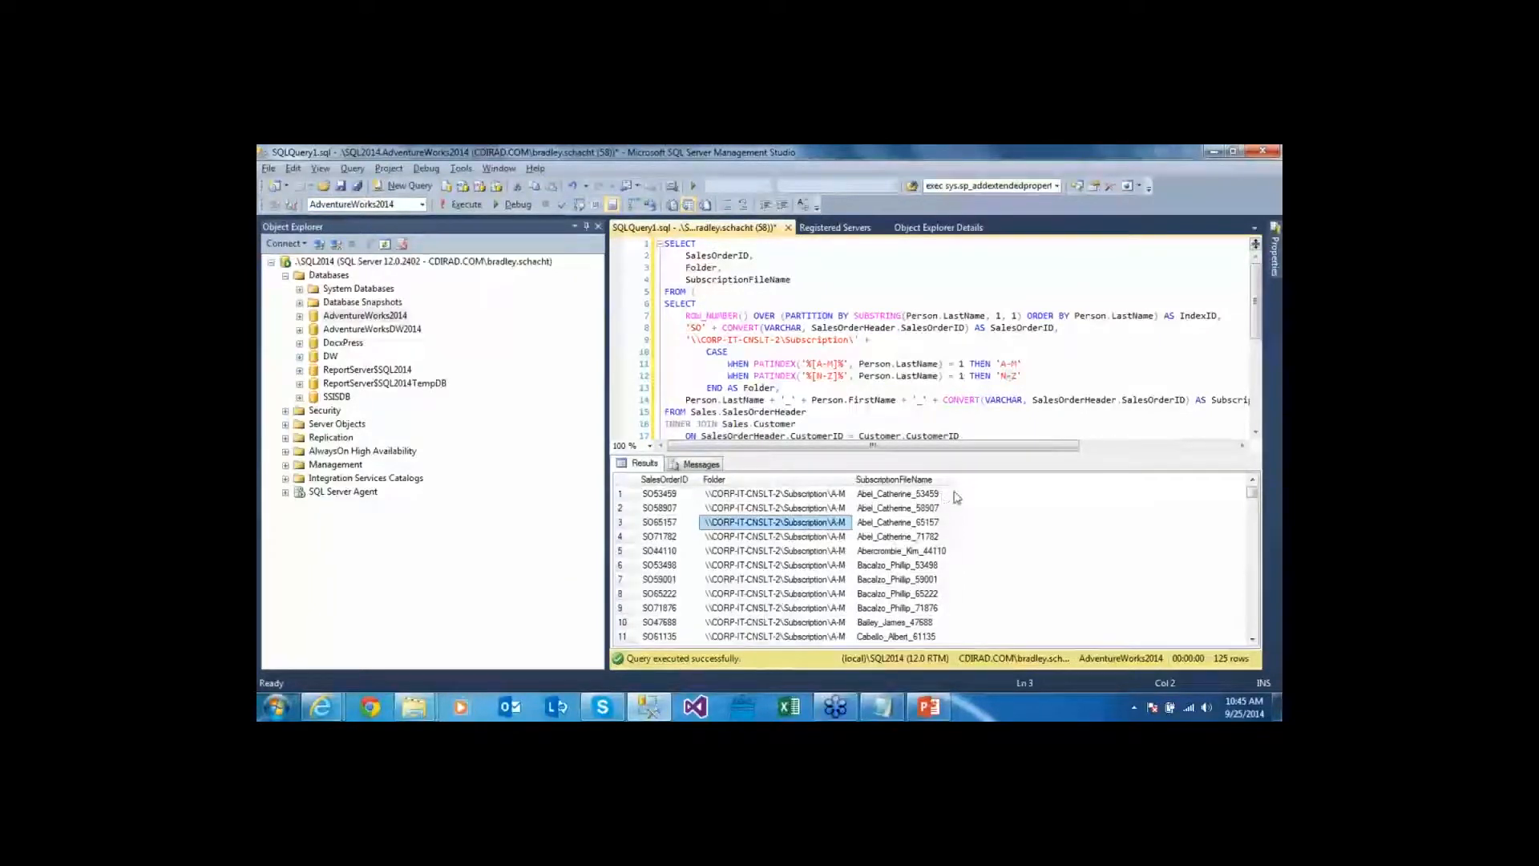
drag(940, 525, 940, 581)
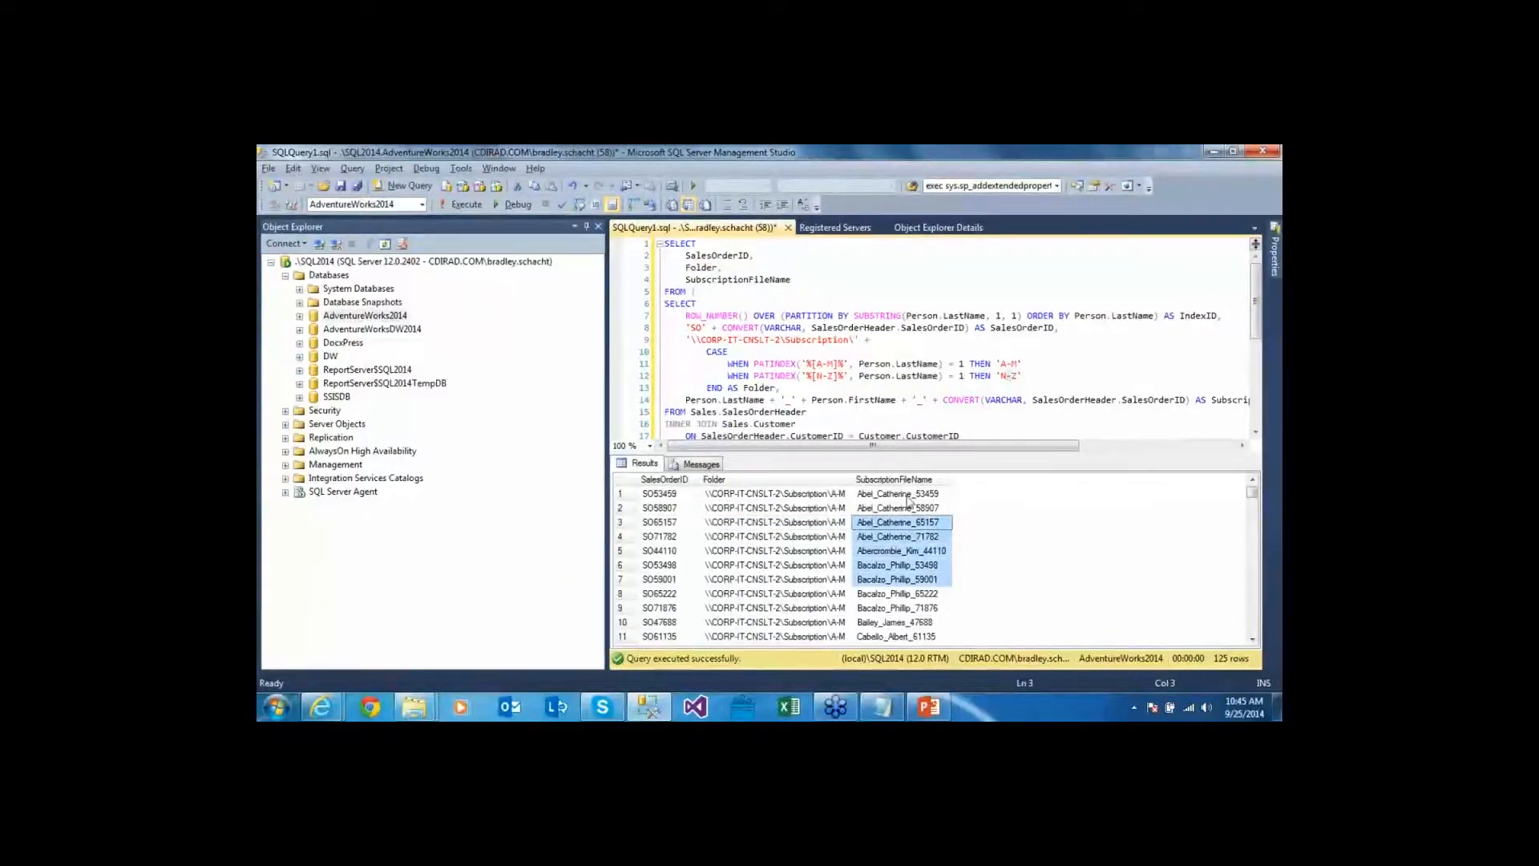
click(890, 495)
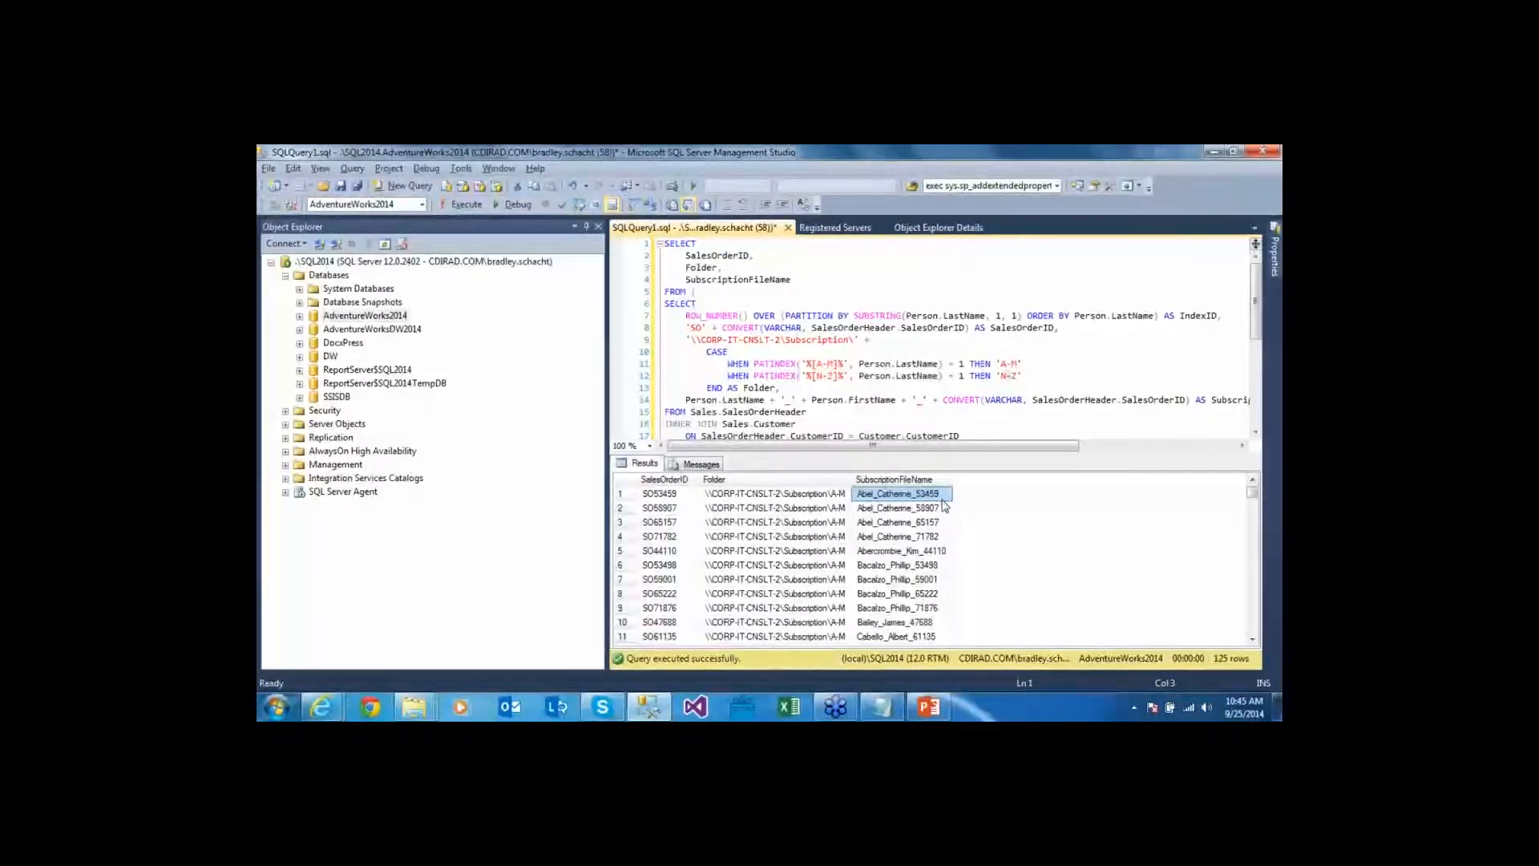
Resize the query/results split to show the full query, then select all of it
click(764, 363)
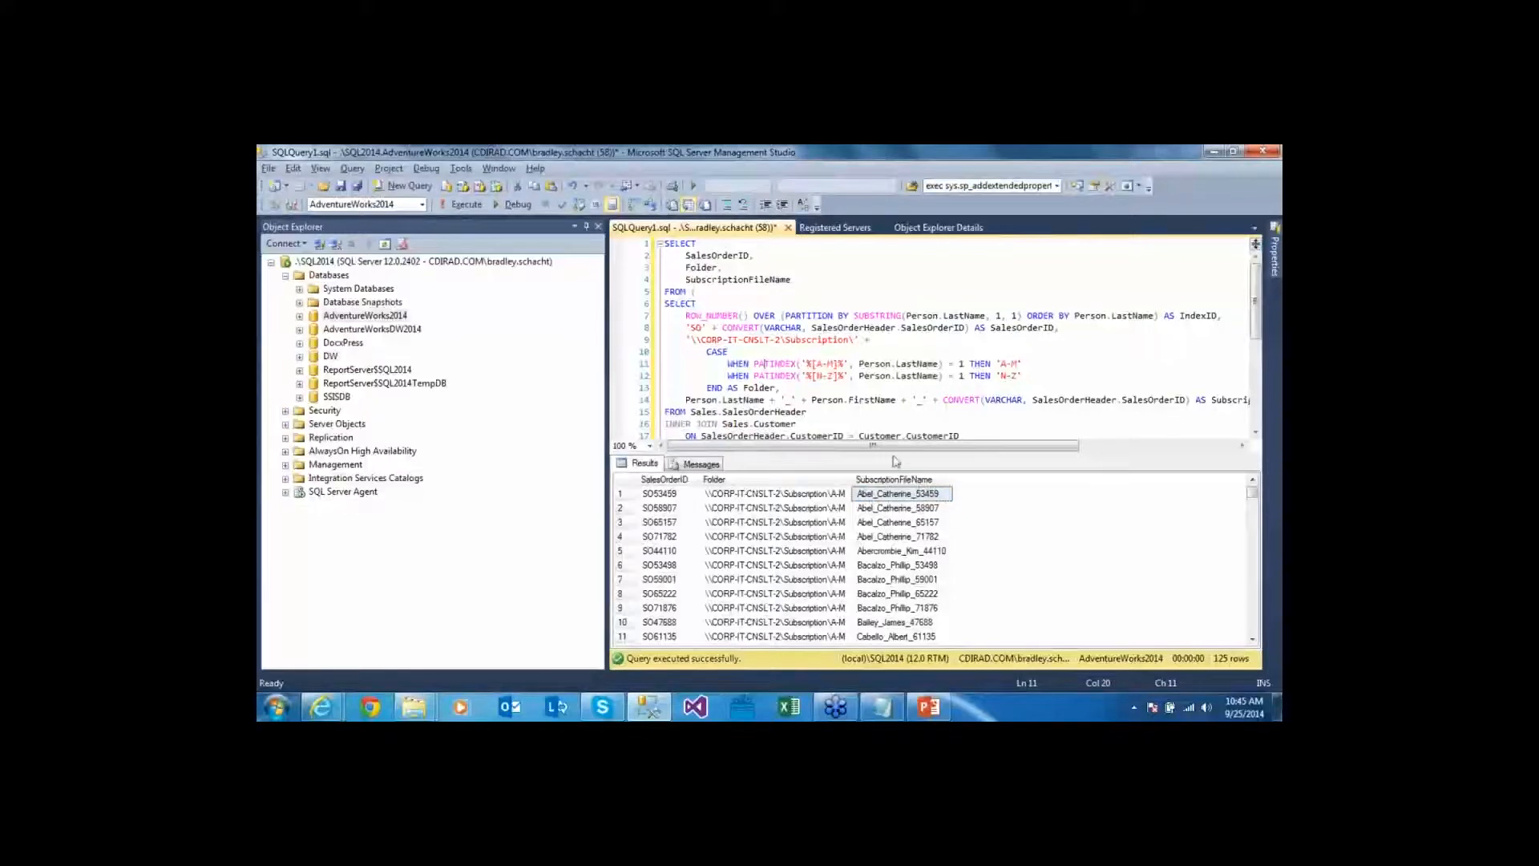
drag(895, 455, 881, 563)
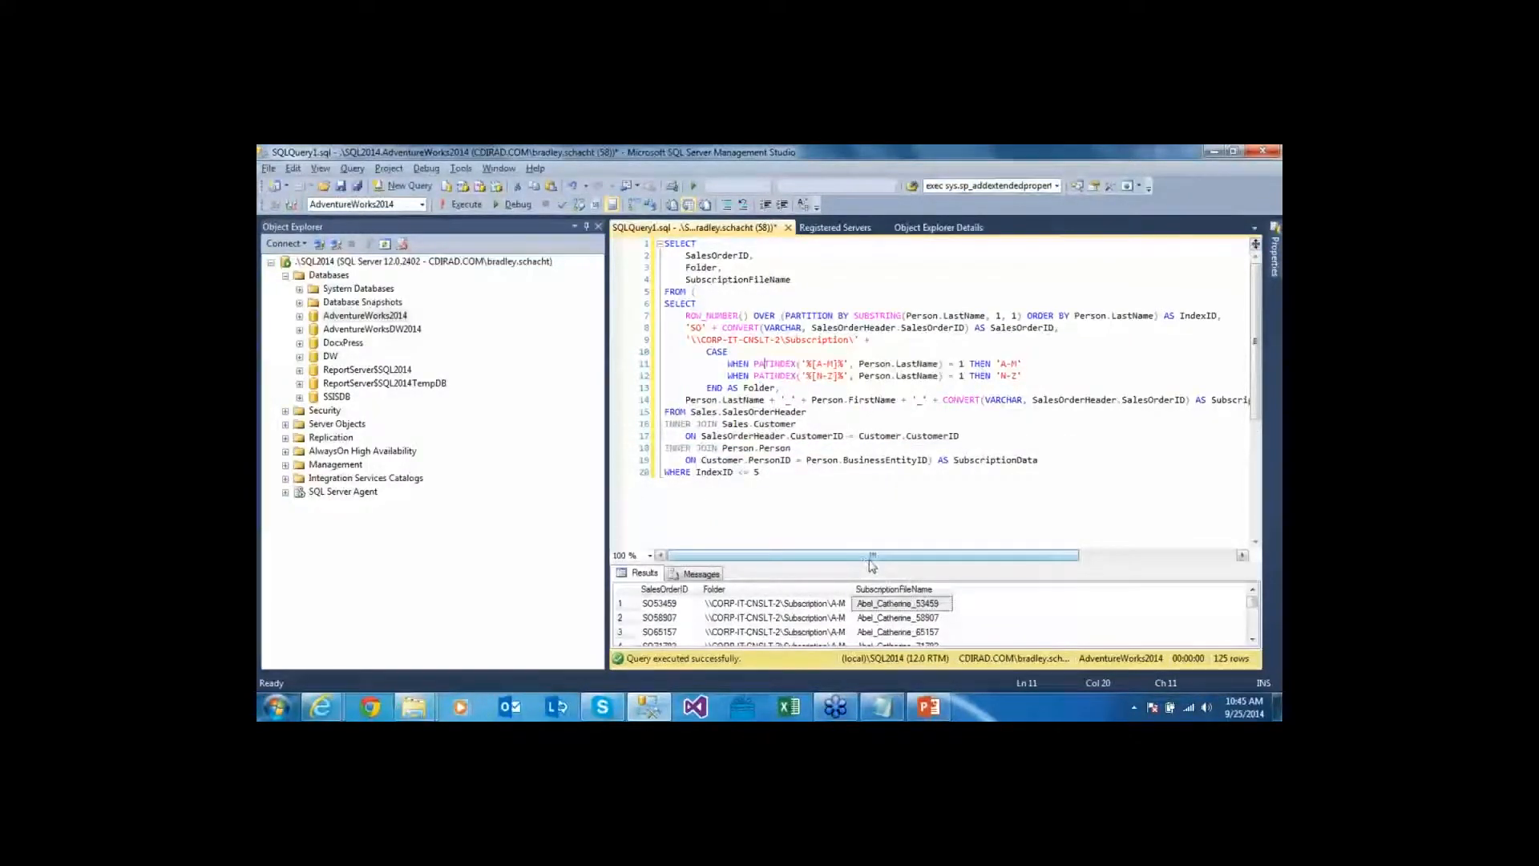
drag(871, 561, 882, 500)
click(812, 480)
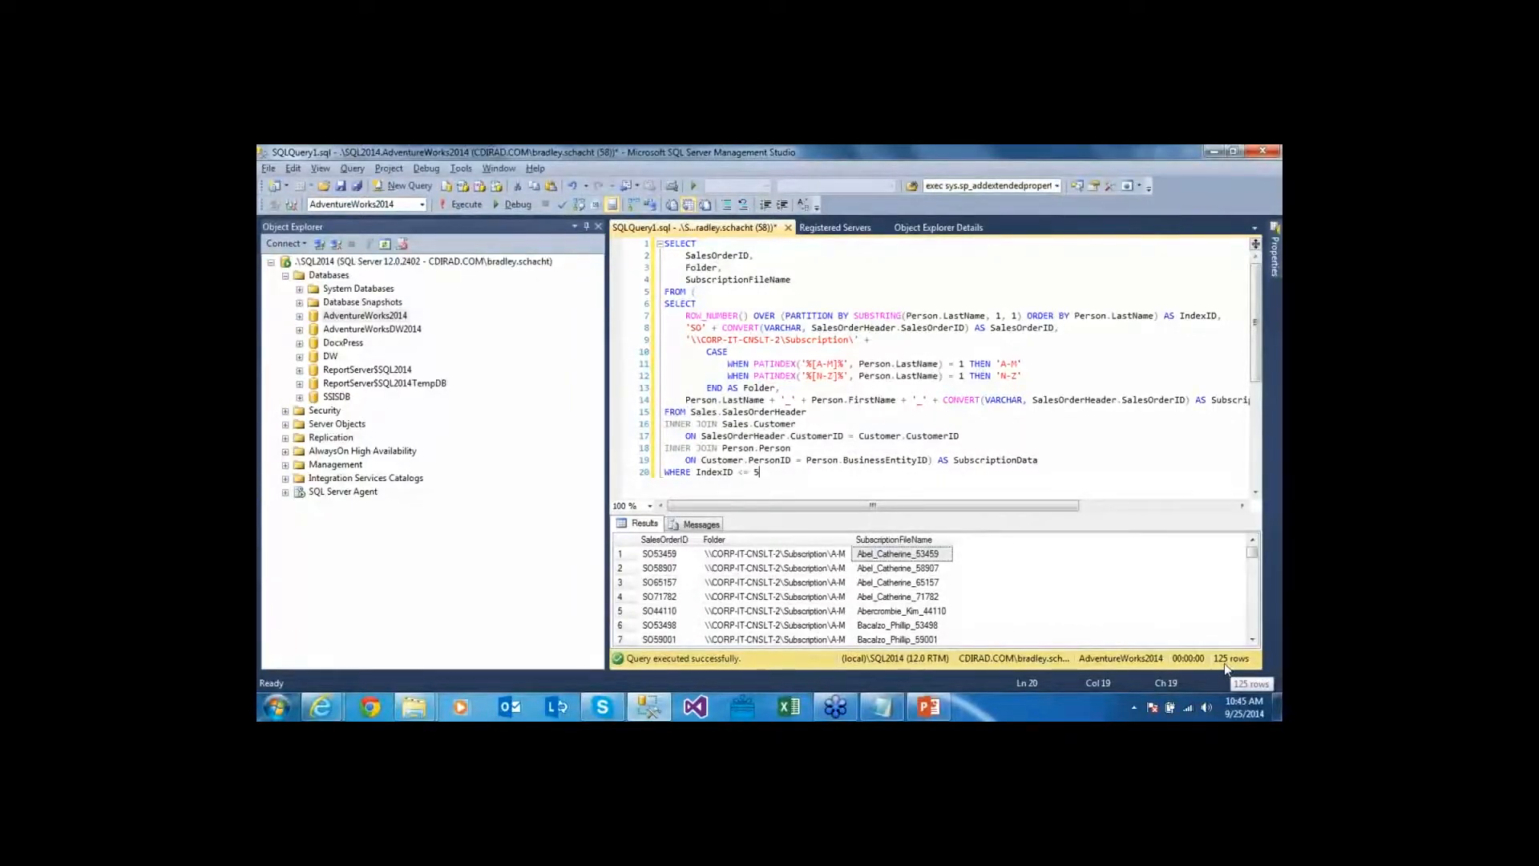
click(784, 355)
key(ctrl+a)
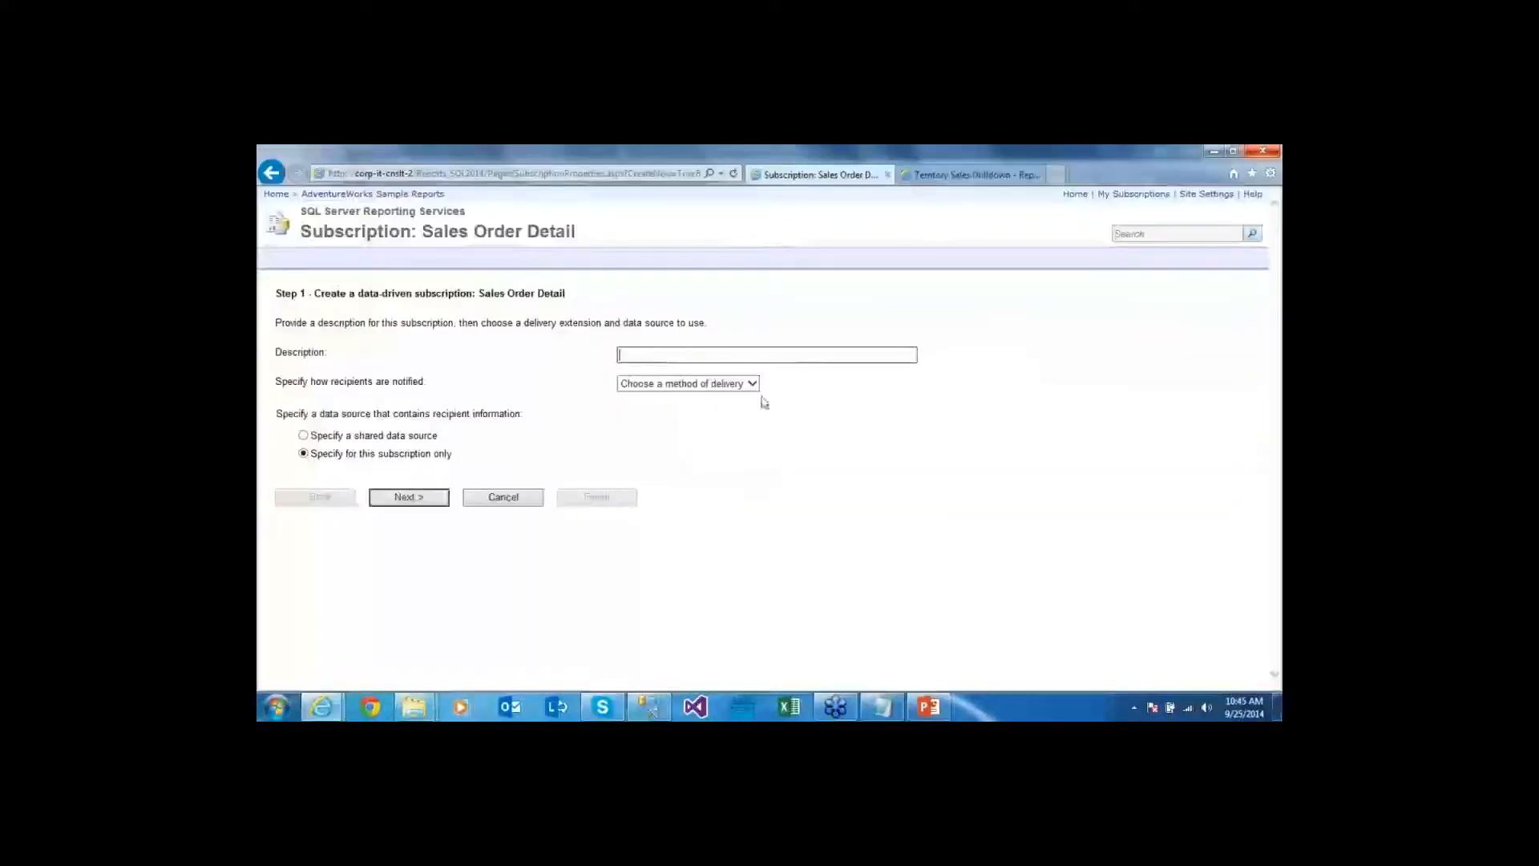
click(749, 384)
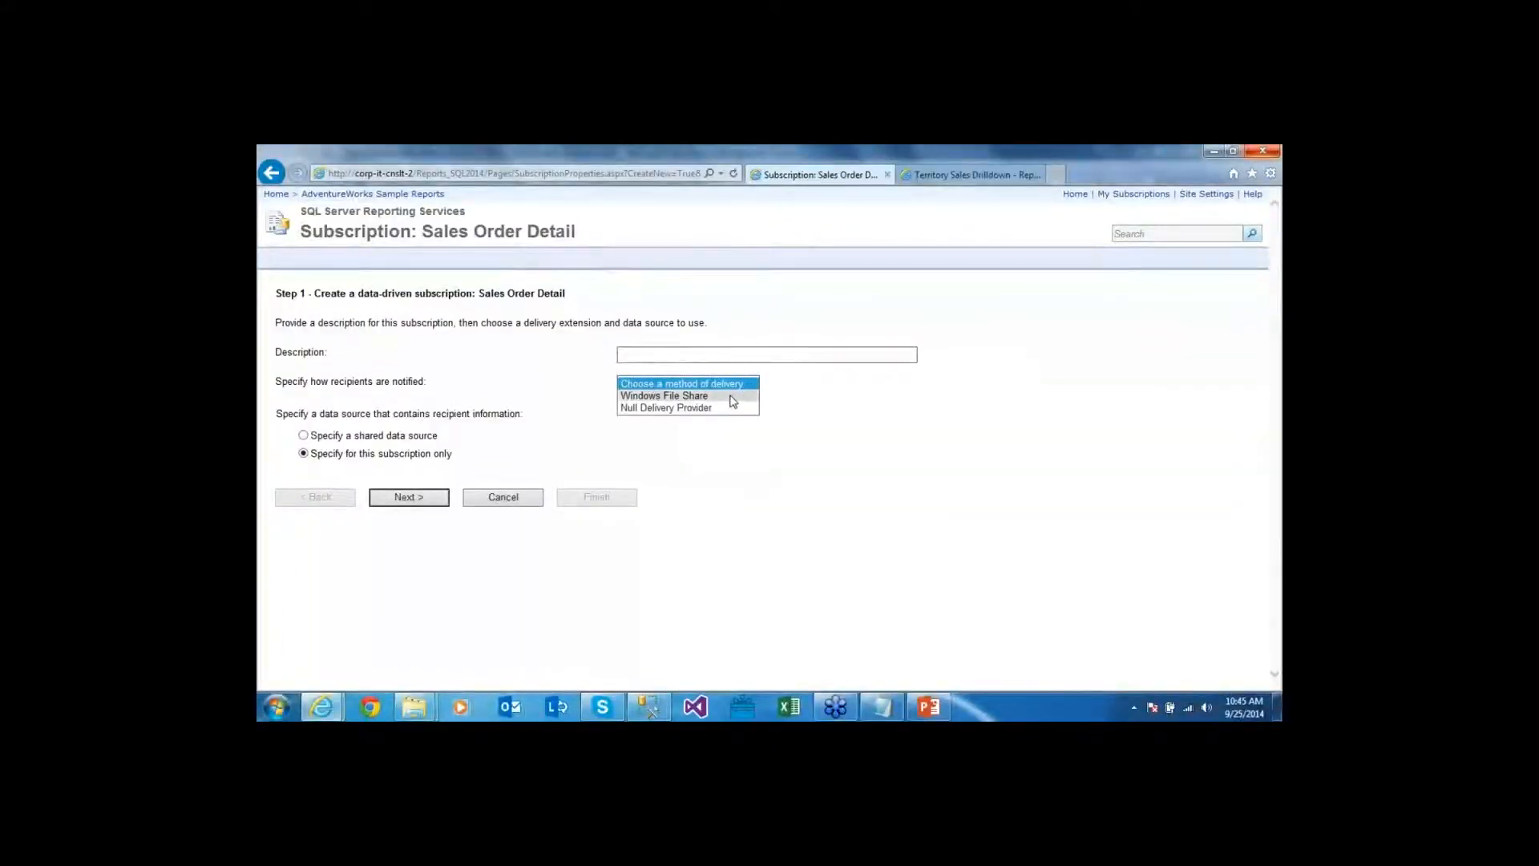
Choose Windows File Share delivery, describe it as 'My Data Driven Subscription', and use a shared data source
click(734, 396)
click(638, 355)
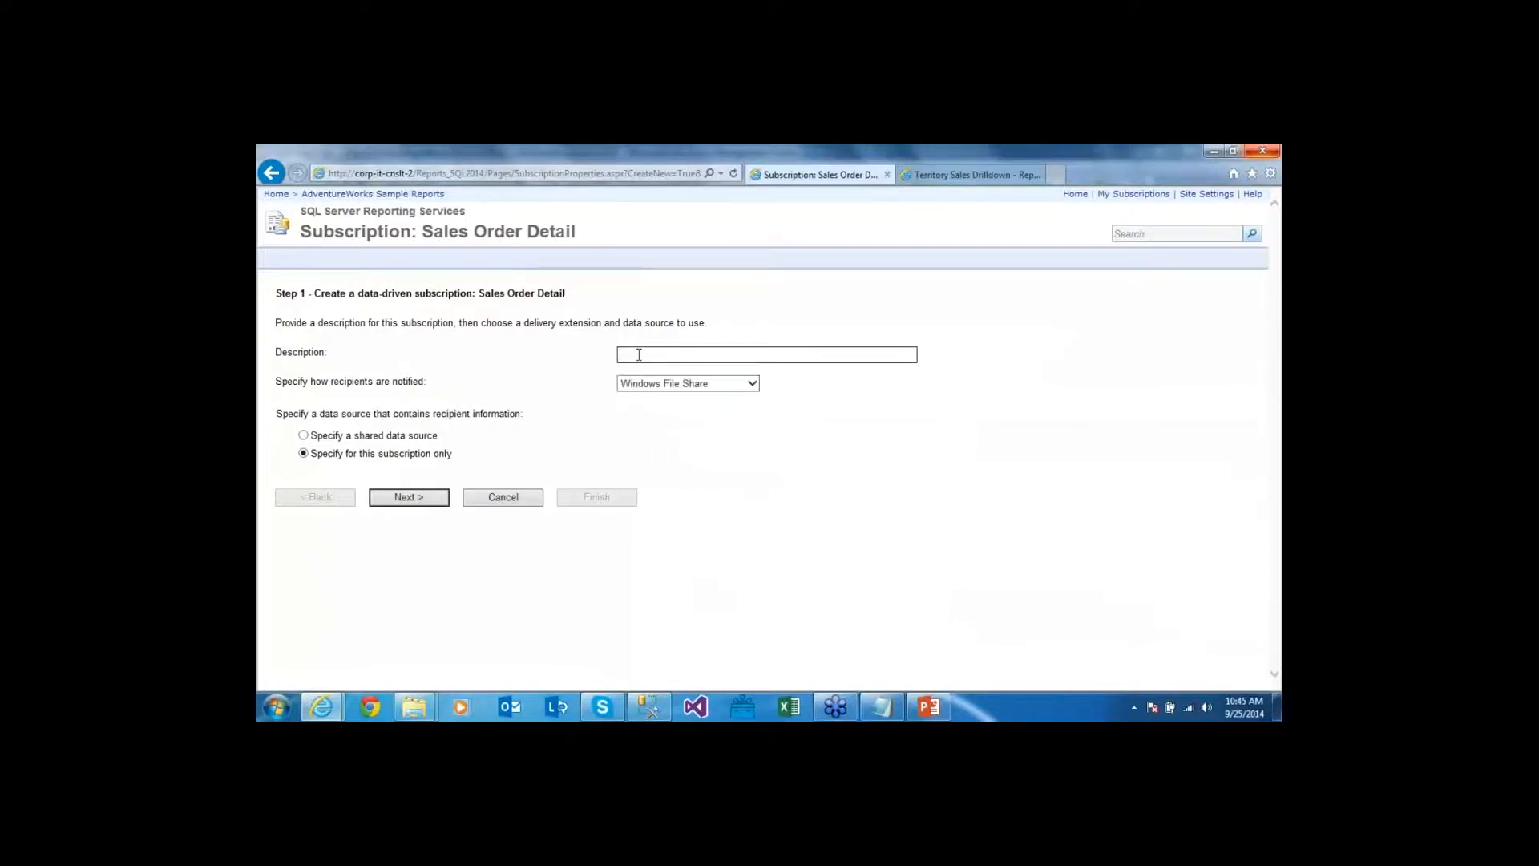
text(My Data Driven Subscription)
click(391, 443)
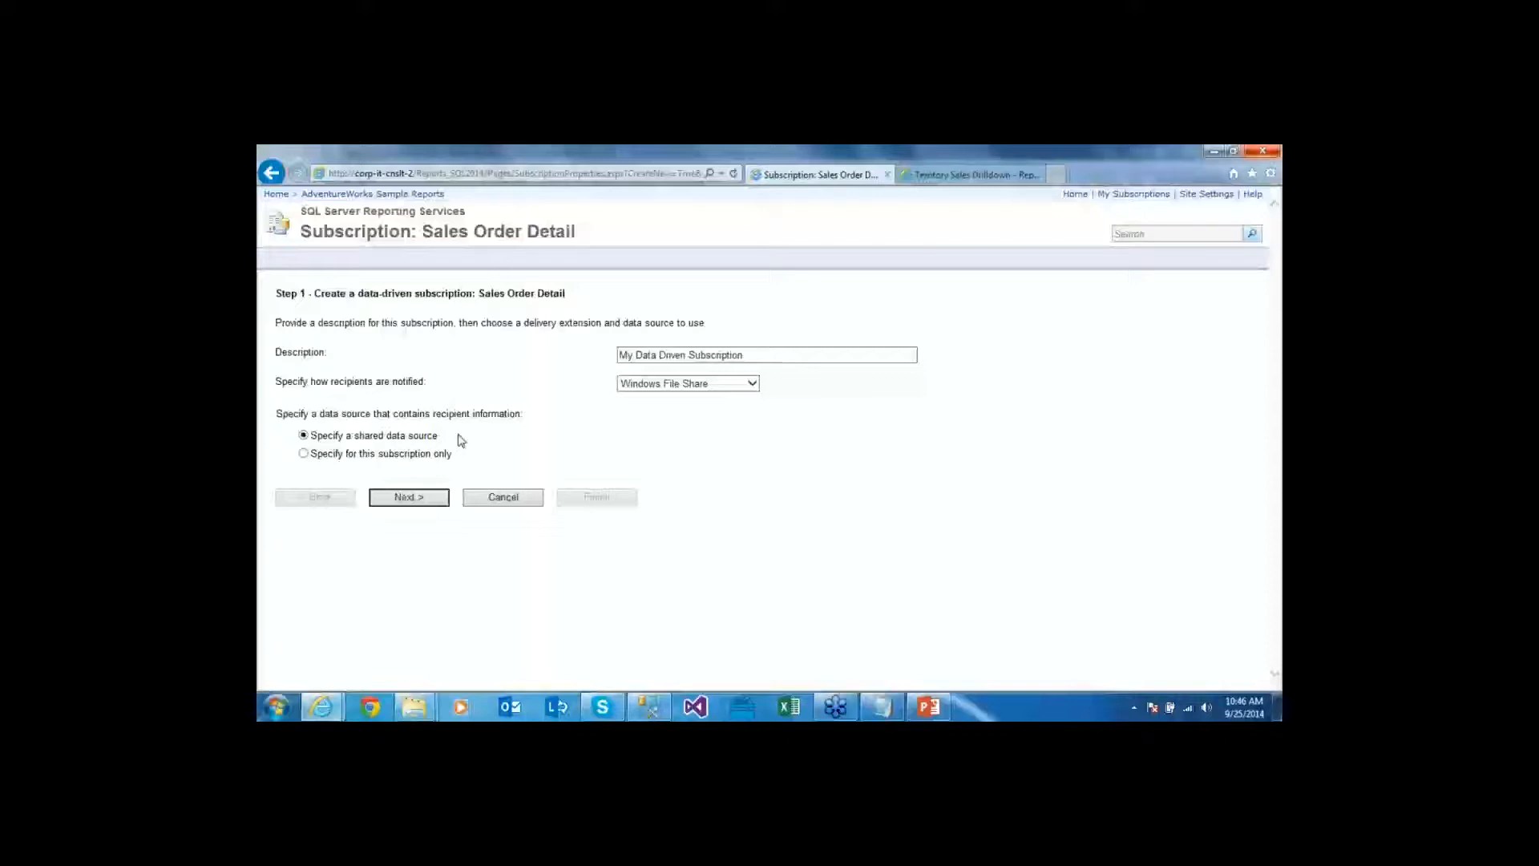
Select /Data Sources/AdventureWorks as the shared data source
click(433, 503)
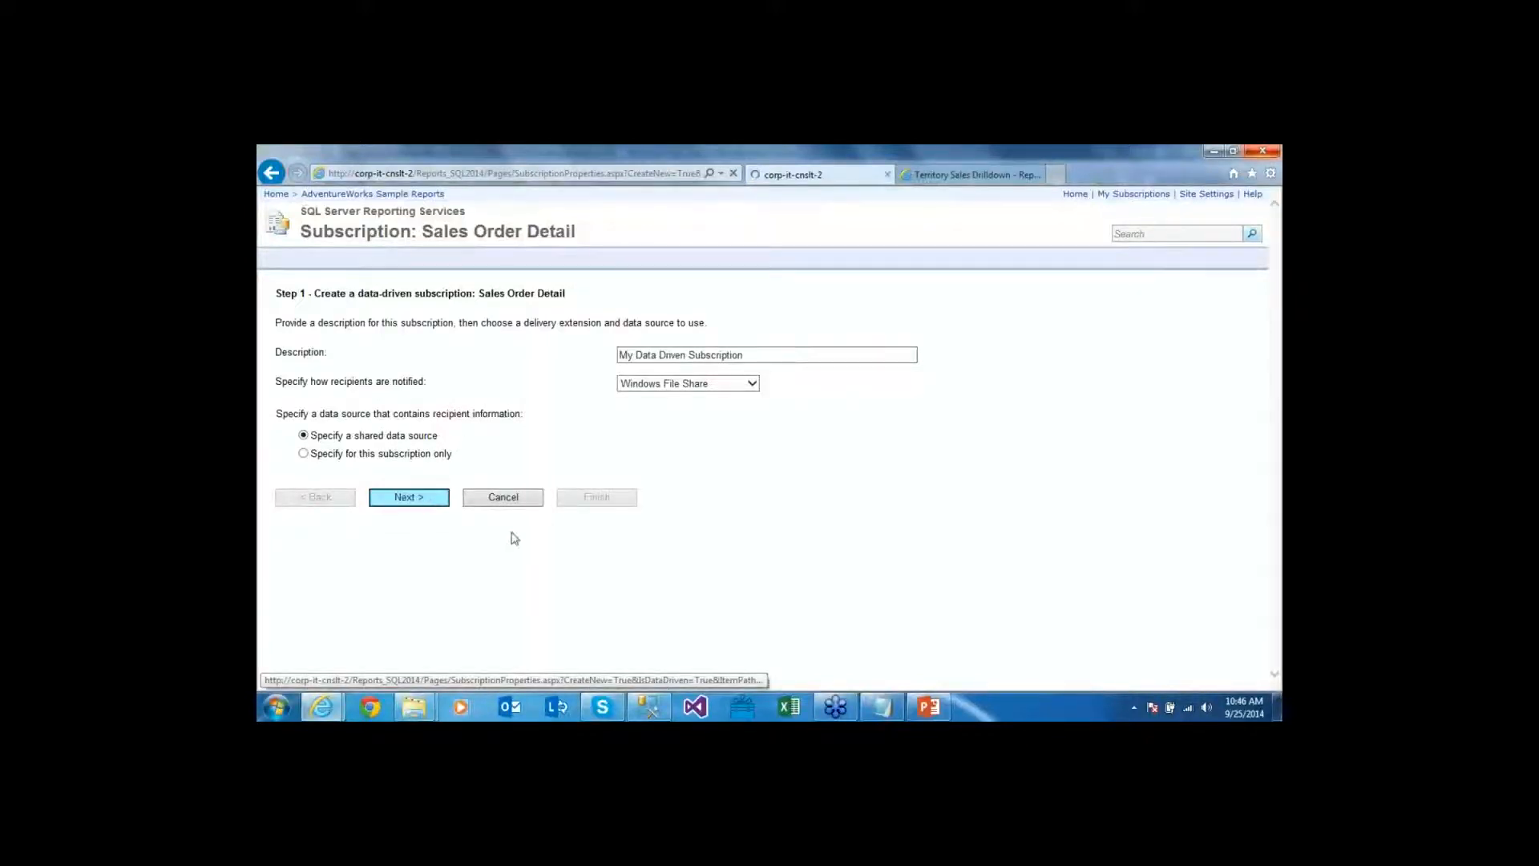
click(518, 401)
click(583, 414)
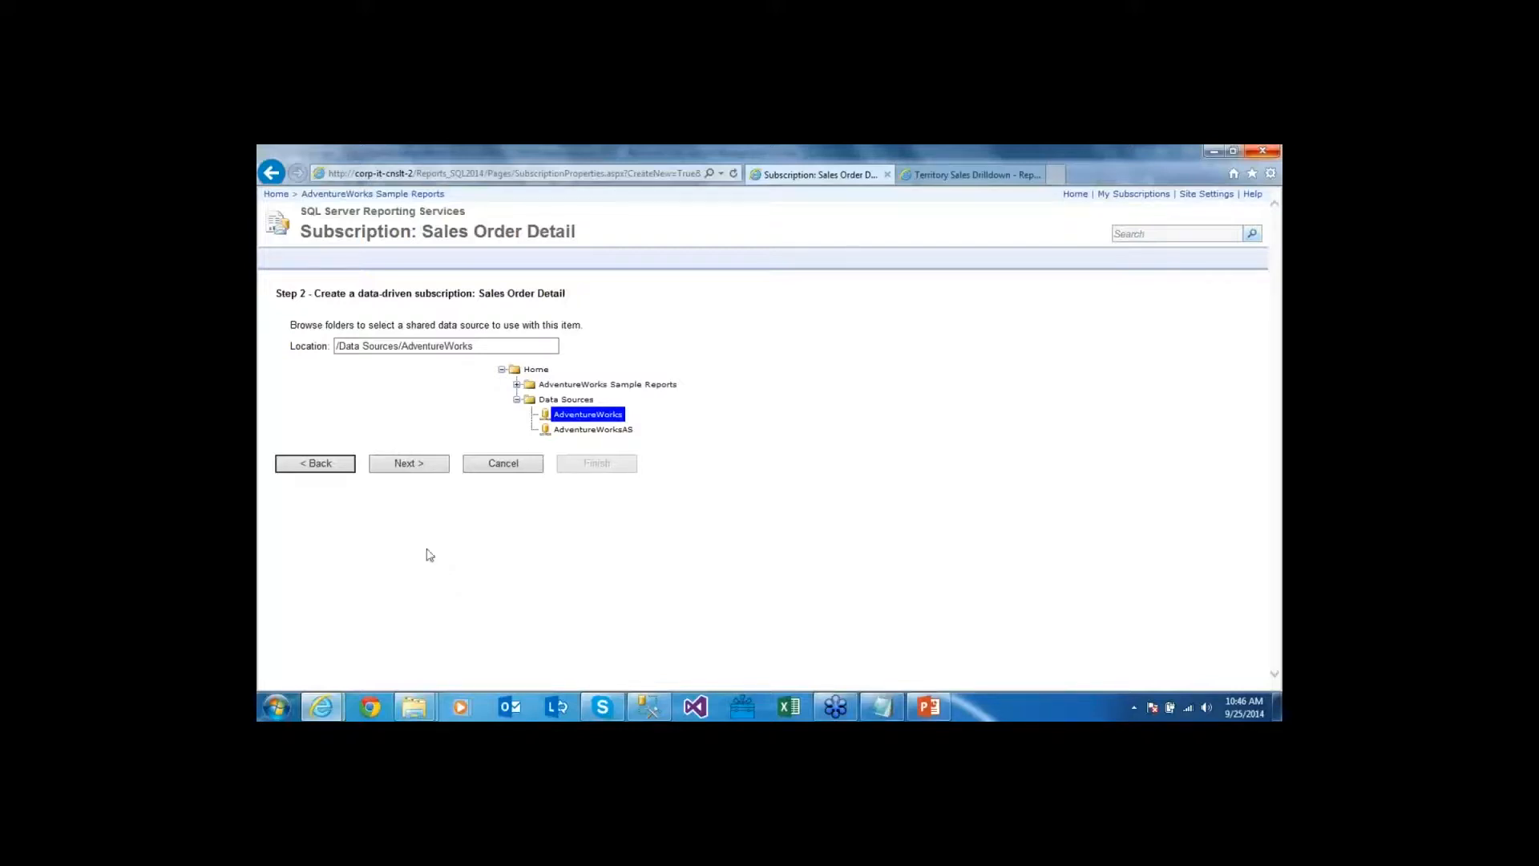
Paste the recipient query, validate it, and move on to the FileShare delivery settings
click(407, 469)
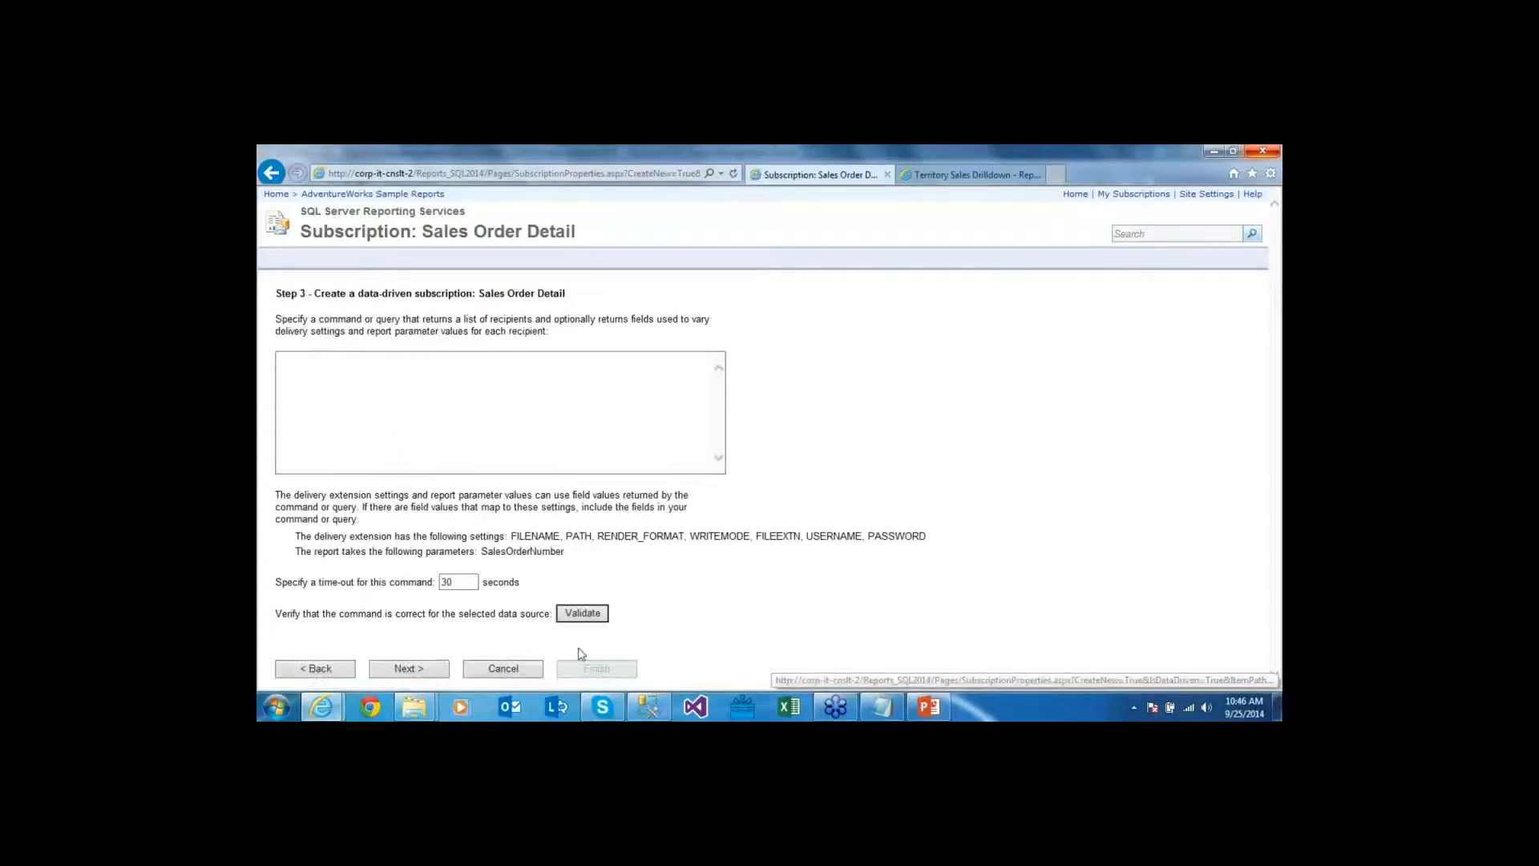
click(836, 707)
key(ctrl+v)
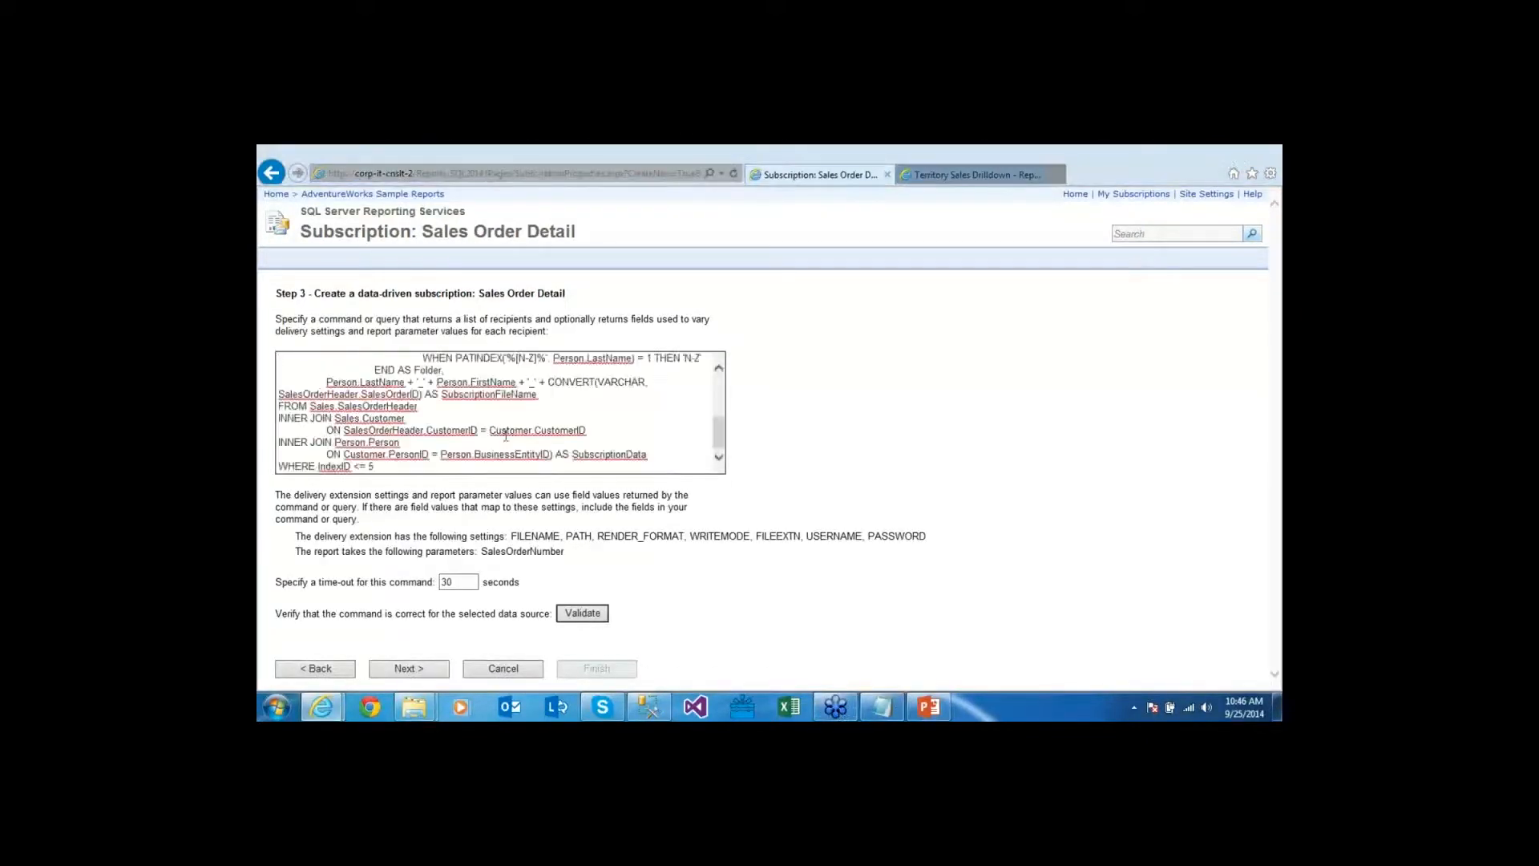
click(583, 614)
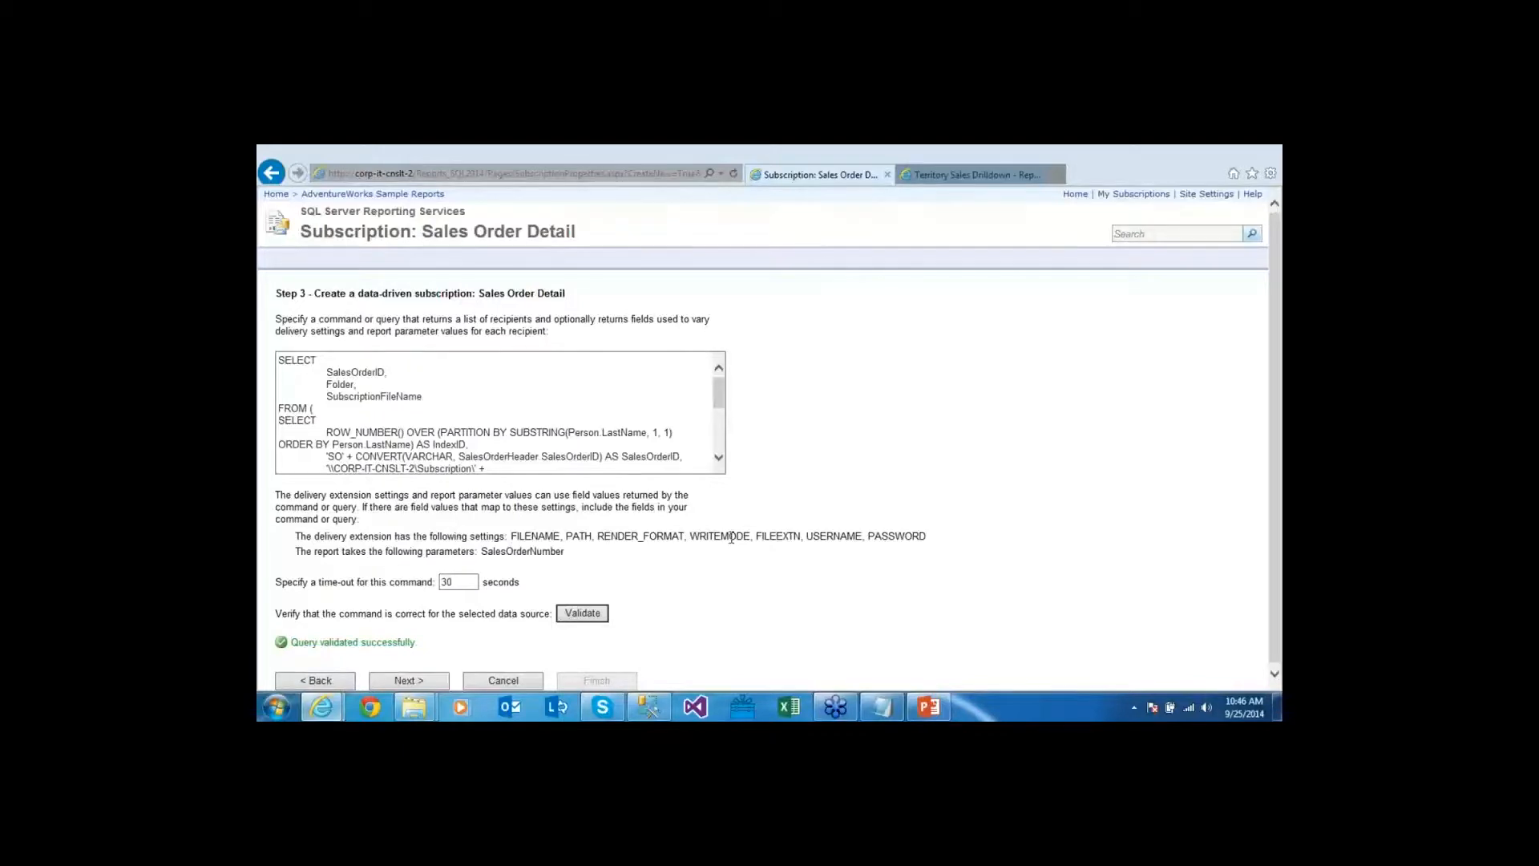
click(407, 680)
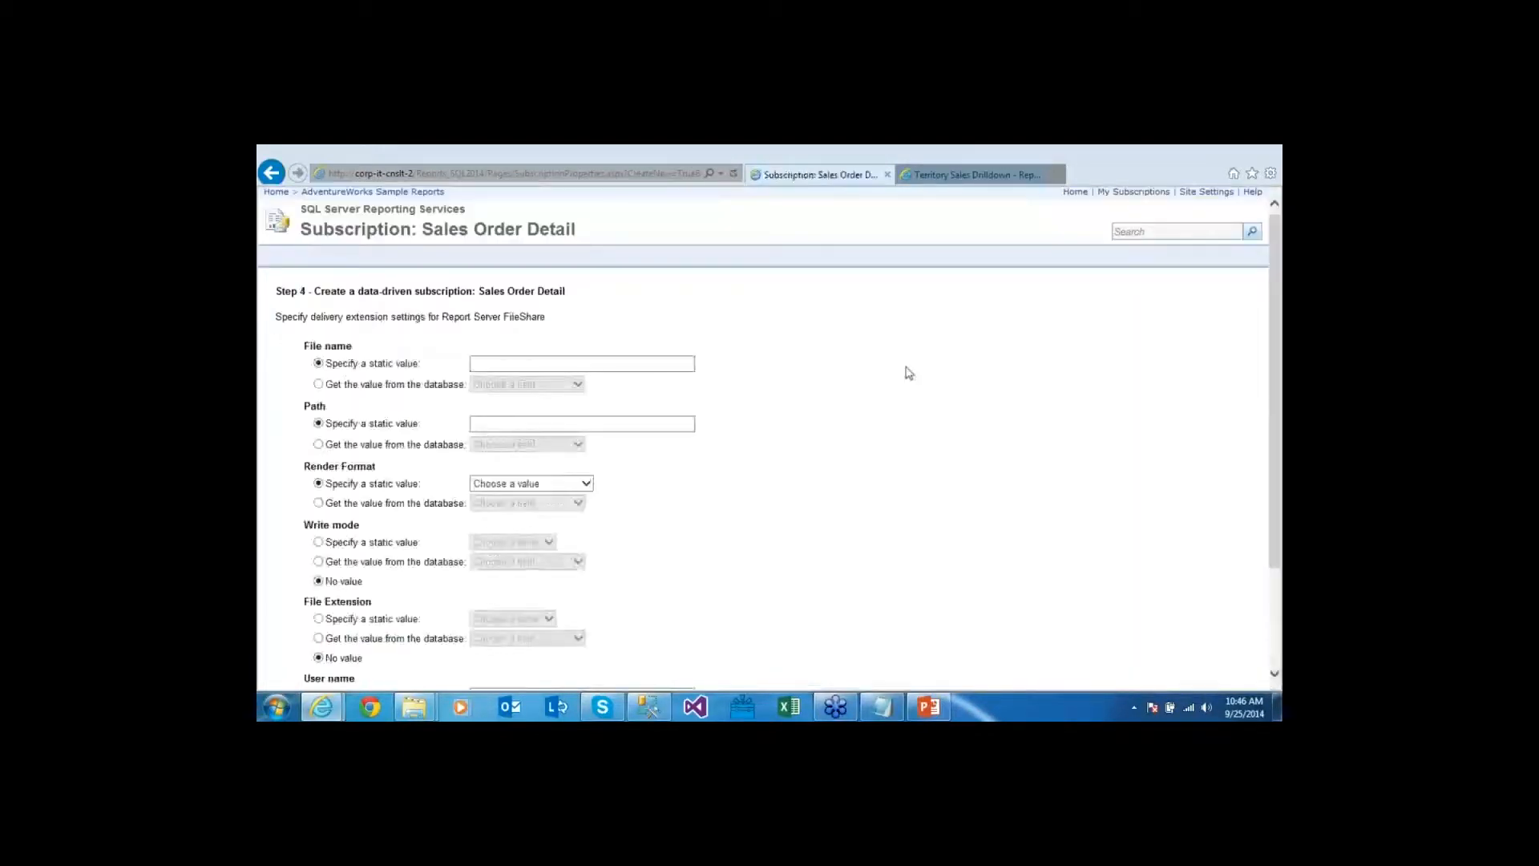
Take each file's name from the SubscriptionFileName field, checking a sample name in the query results
scroll(906, 368, down, 2)
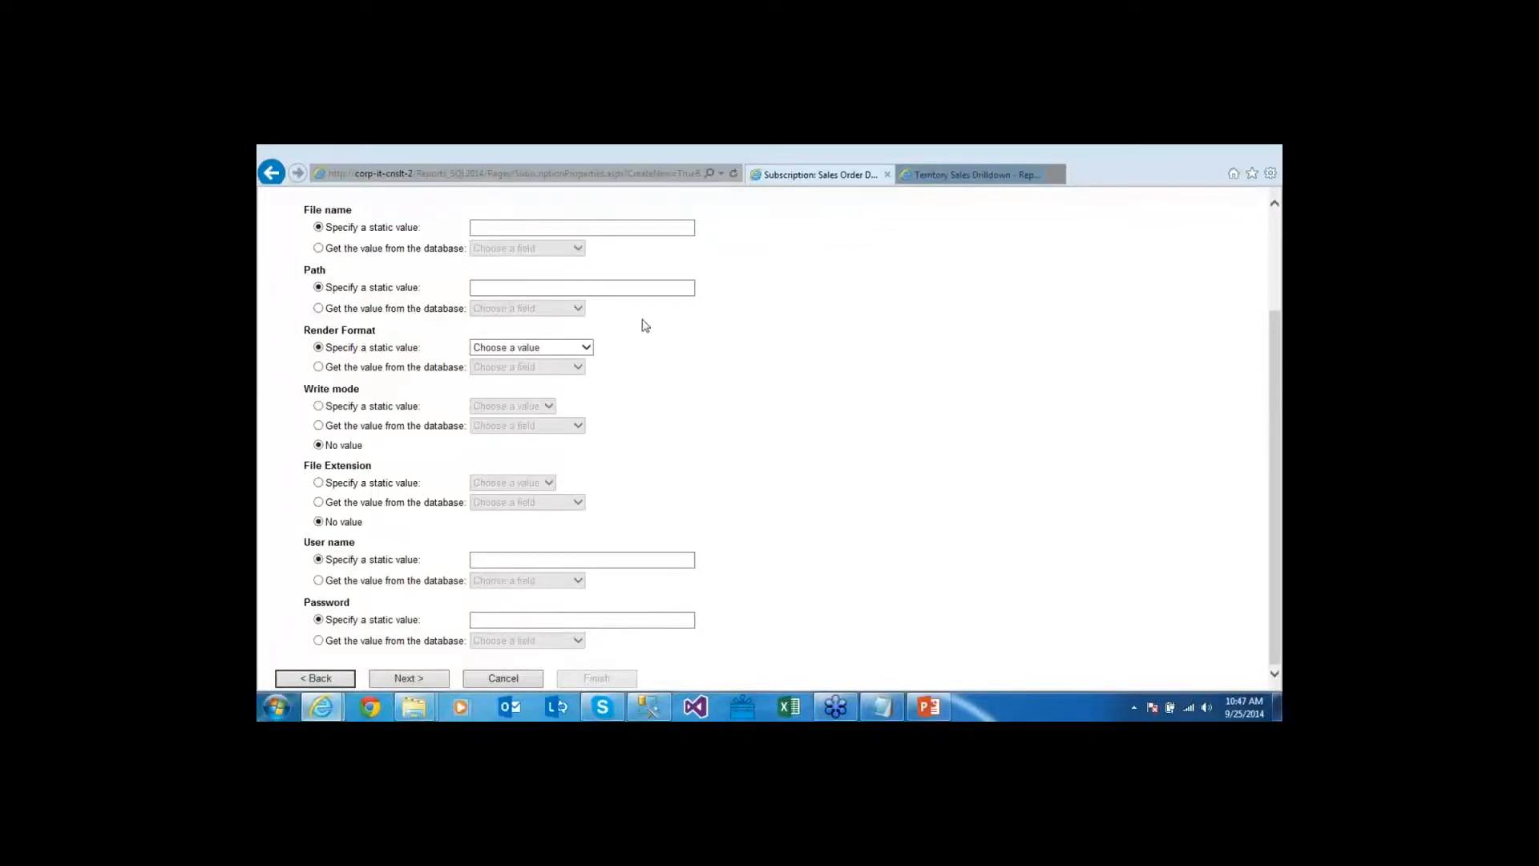
click(493, 232)
click(393, 250)
click(577, 249)
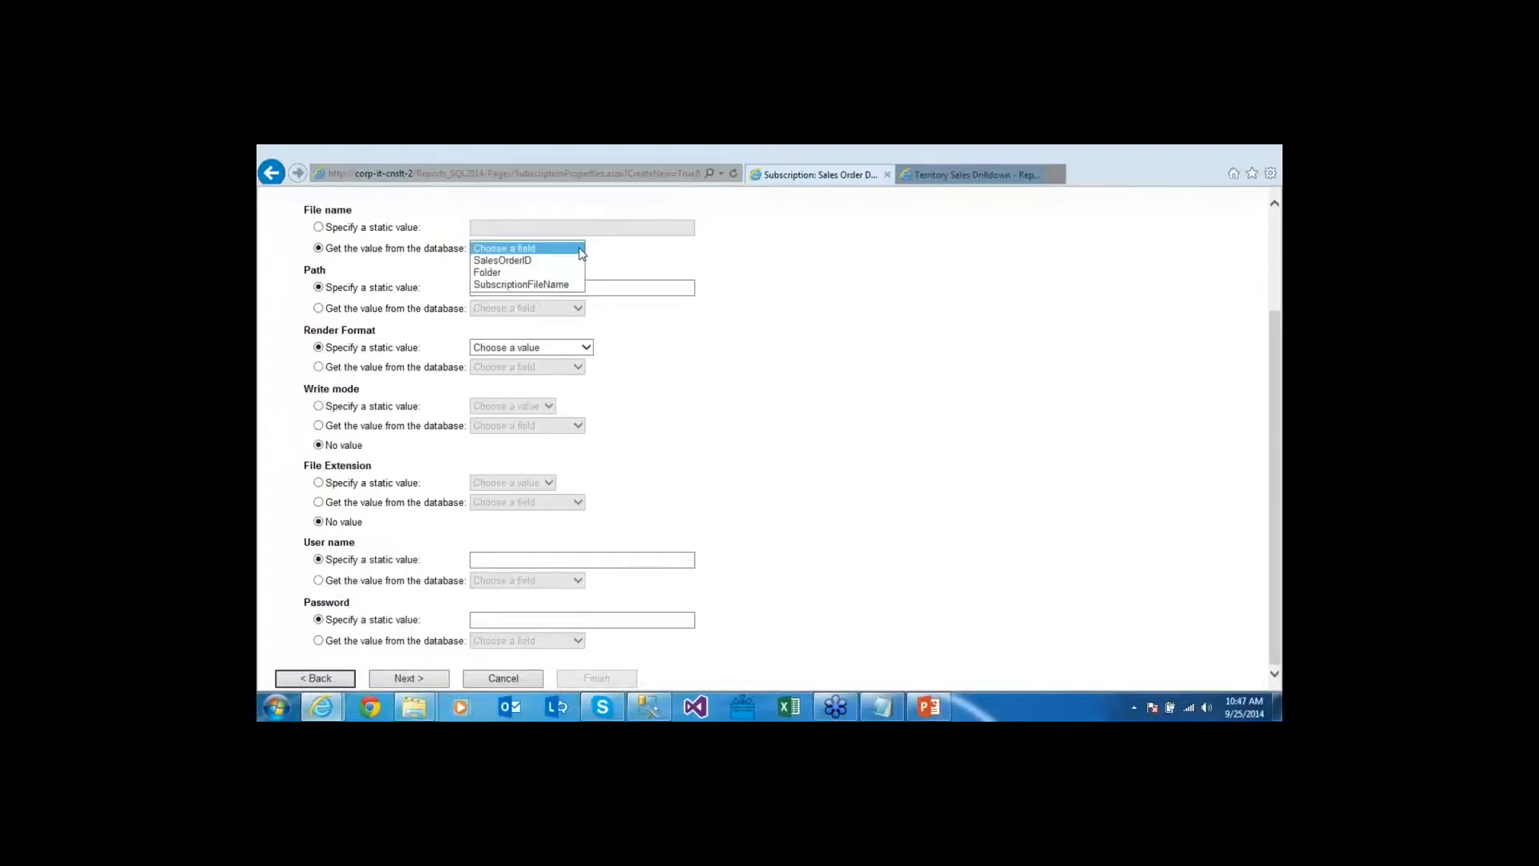
click(571, 285)
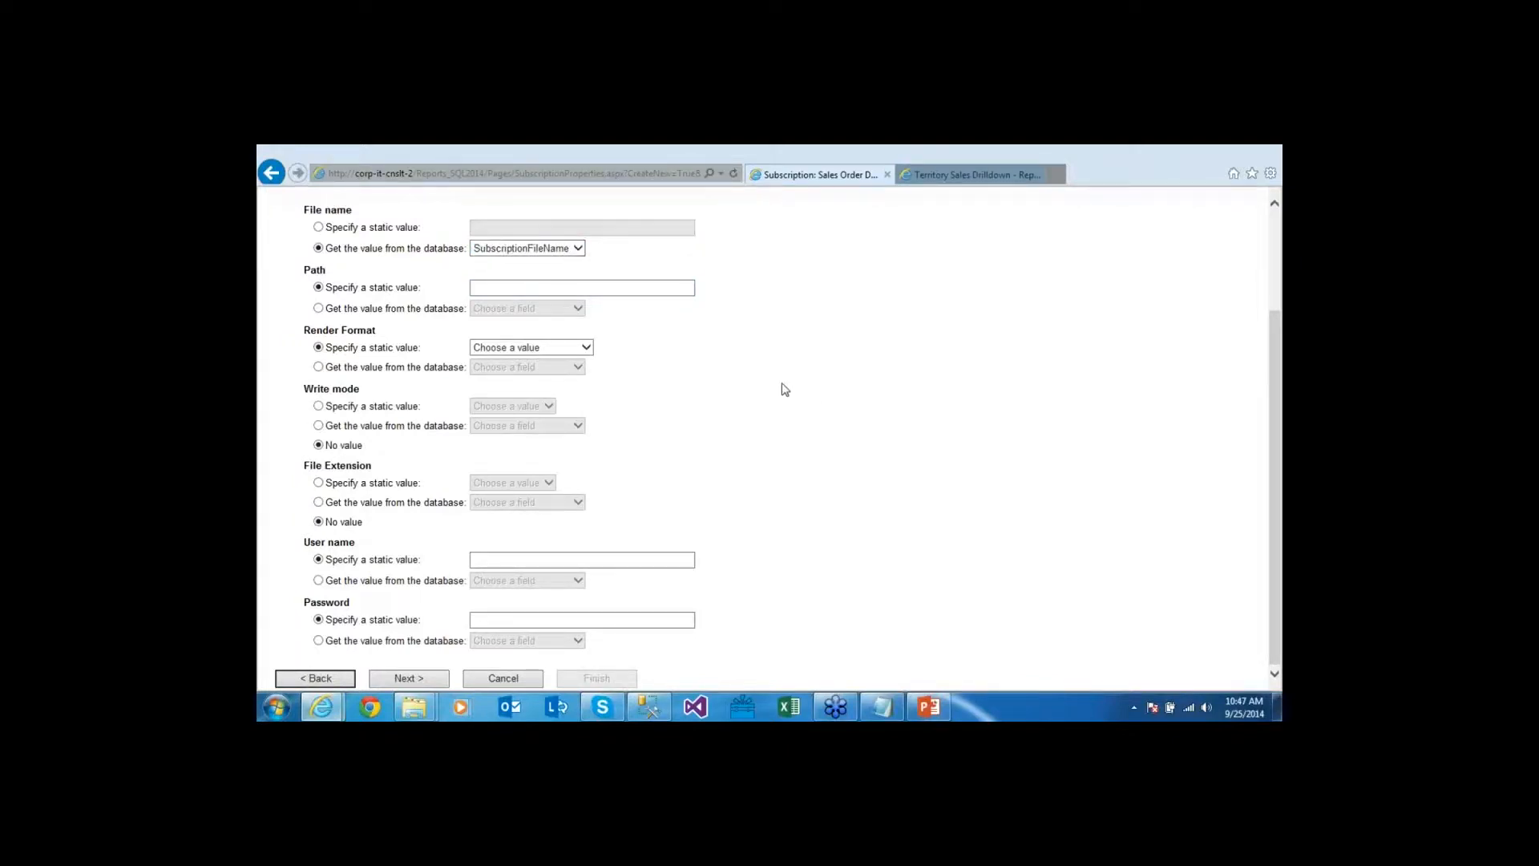
key(alt+Tab)
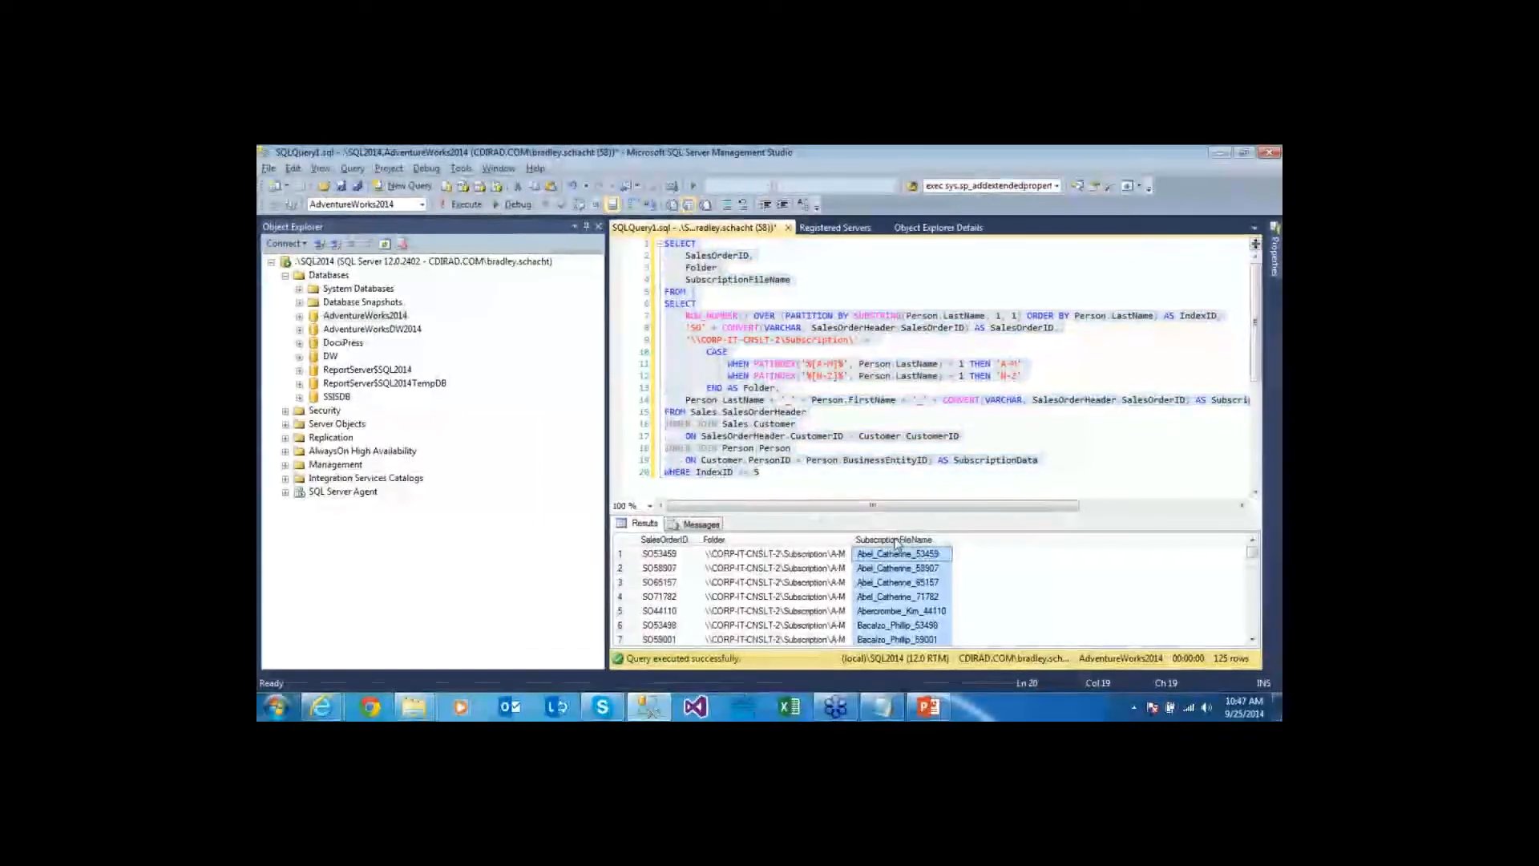
drag(682, 557, 945, 563)
click(938, 557)
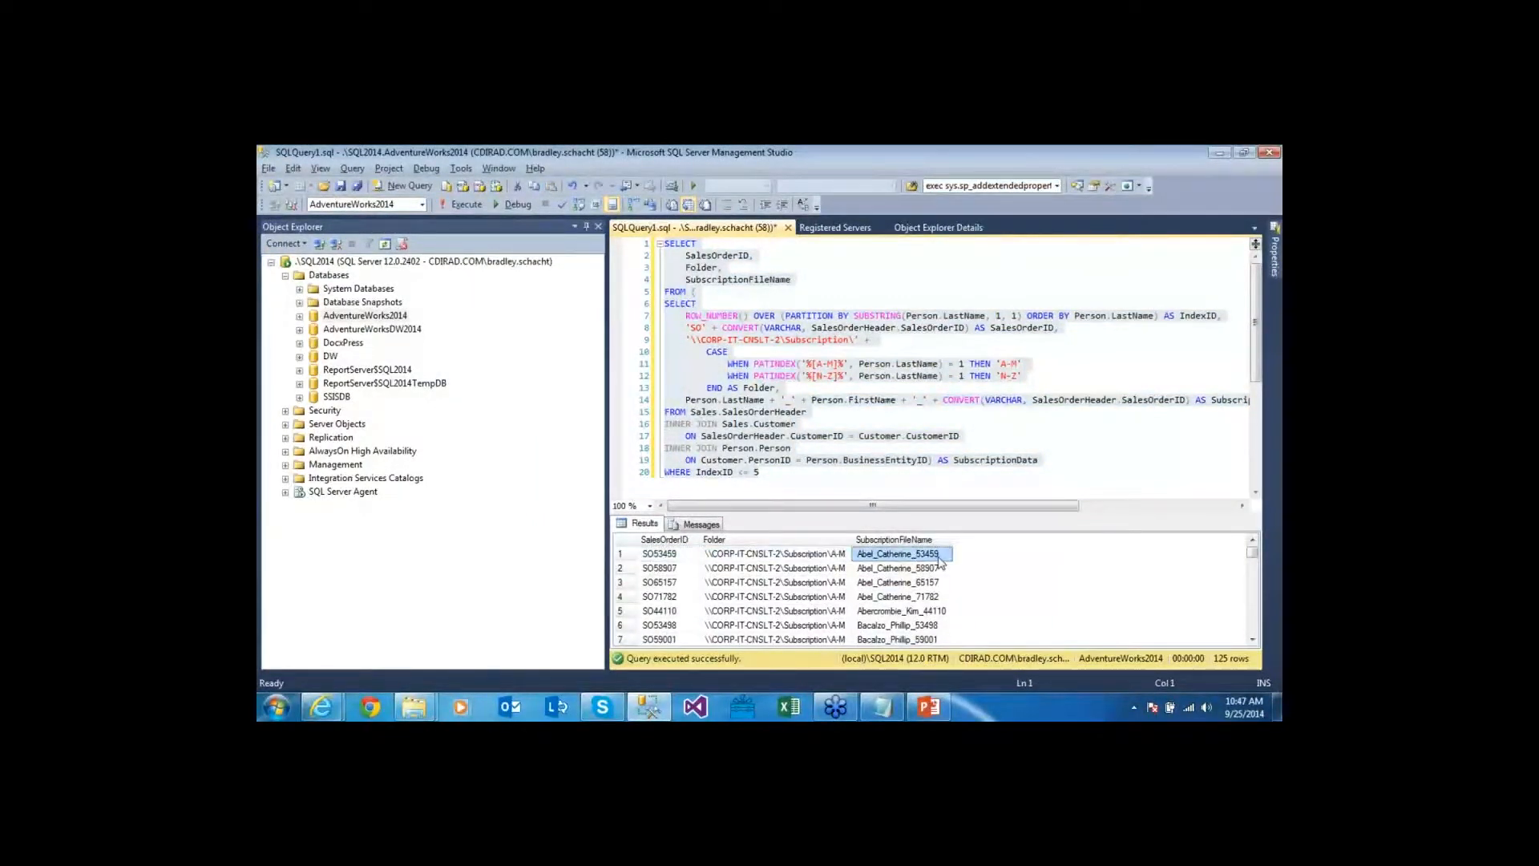
key(alt+Tab)
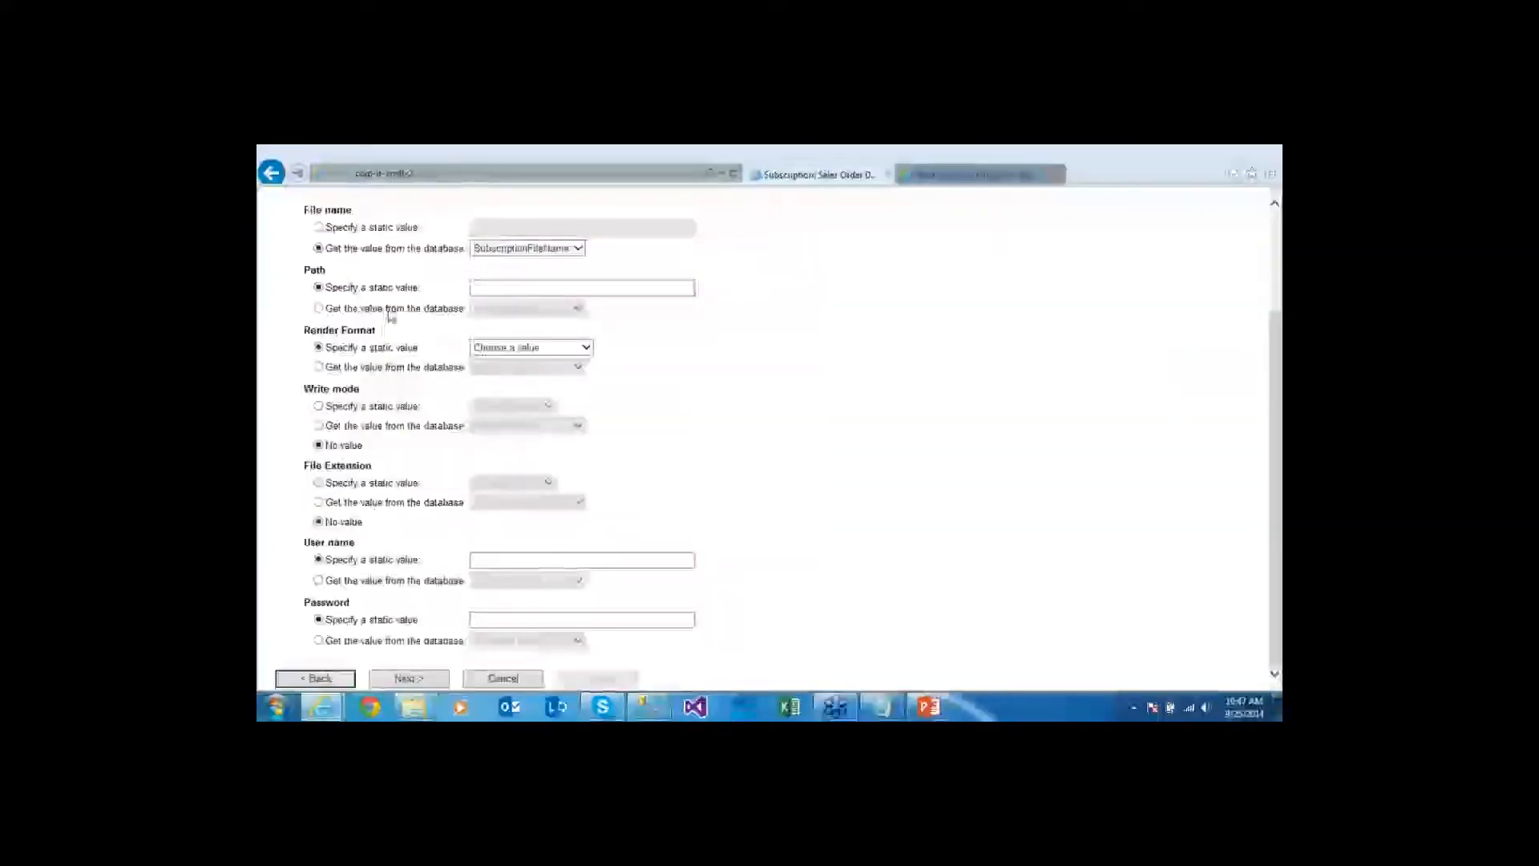
Take each file's path from the Folder field, then review the Folder column in Management Studio
click(390, 312)
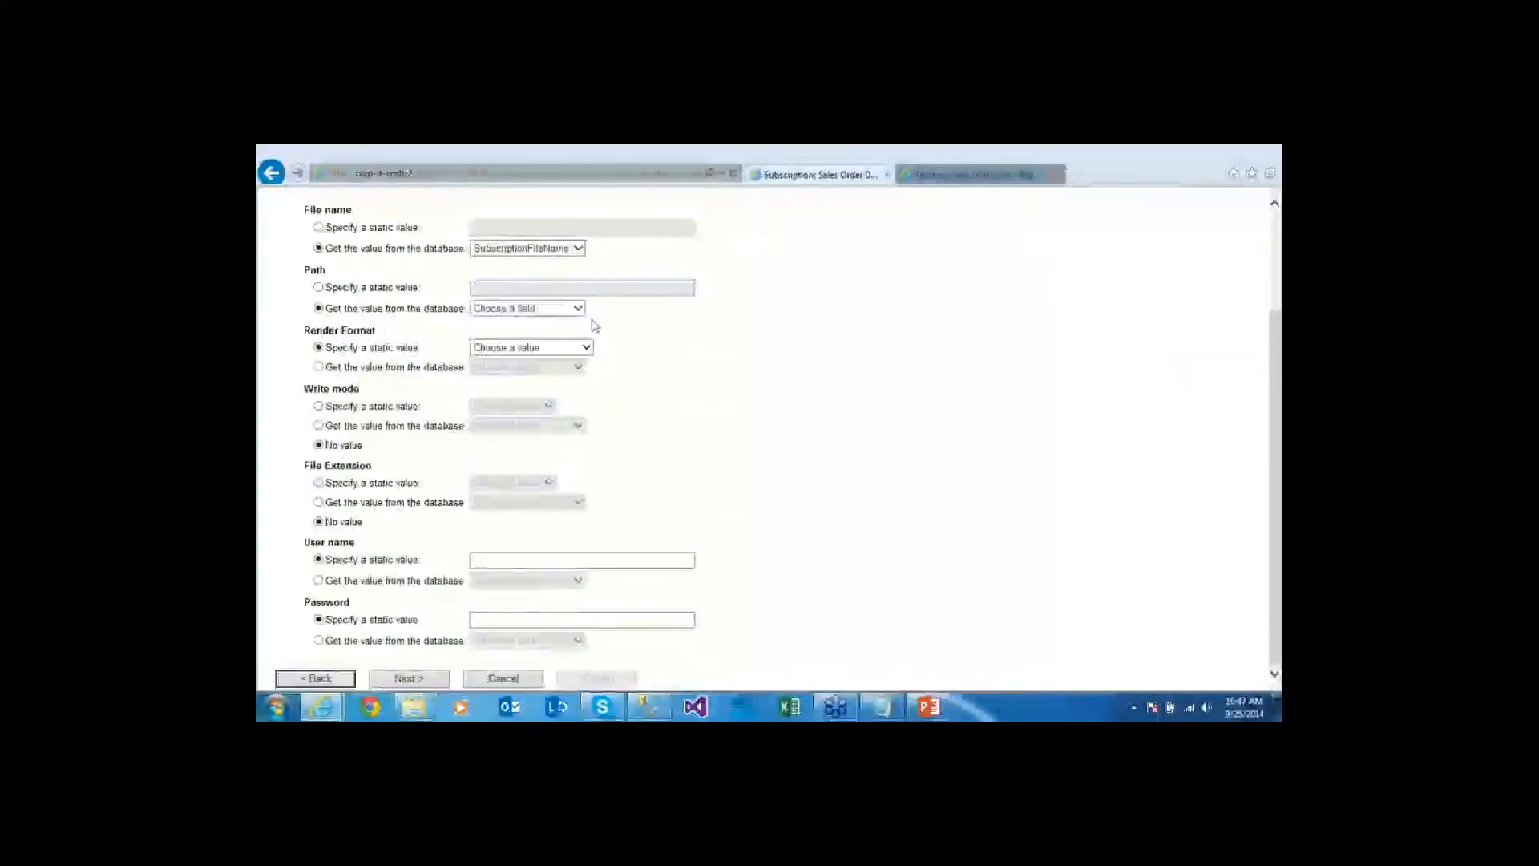
click(577, 309)
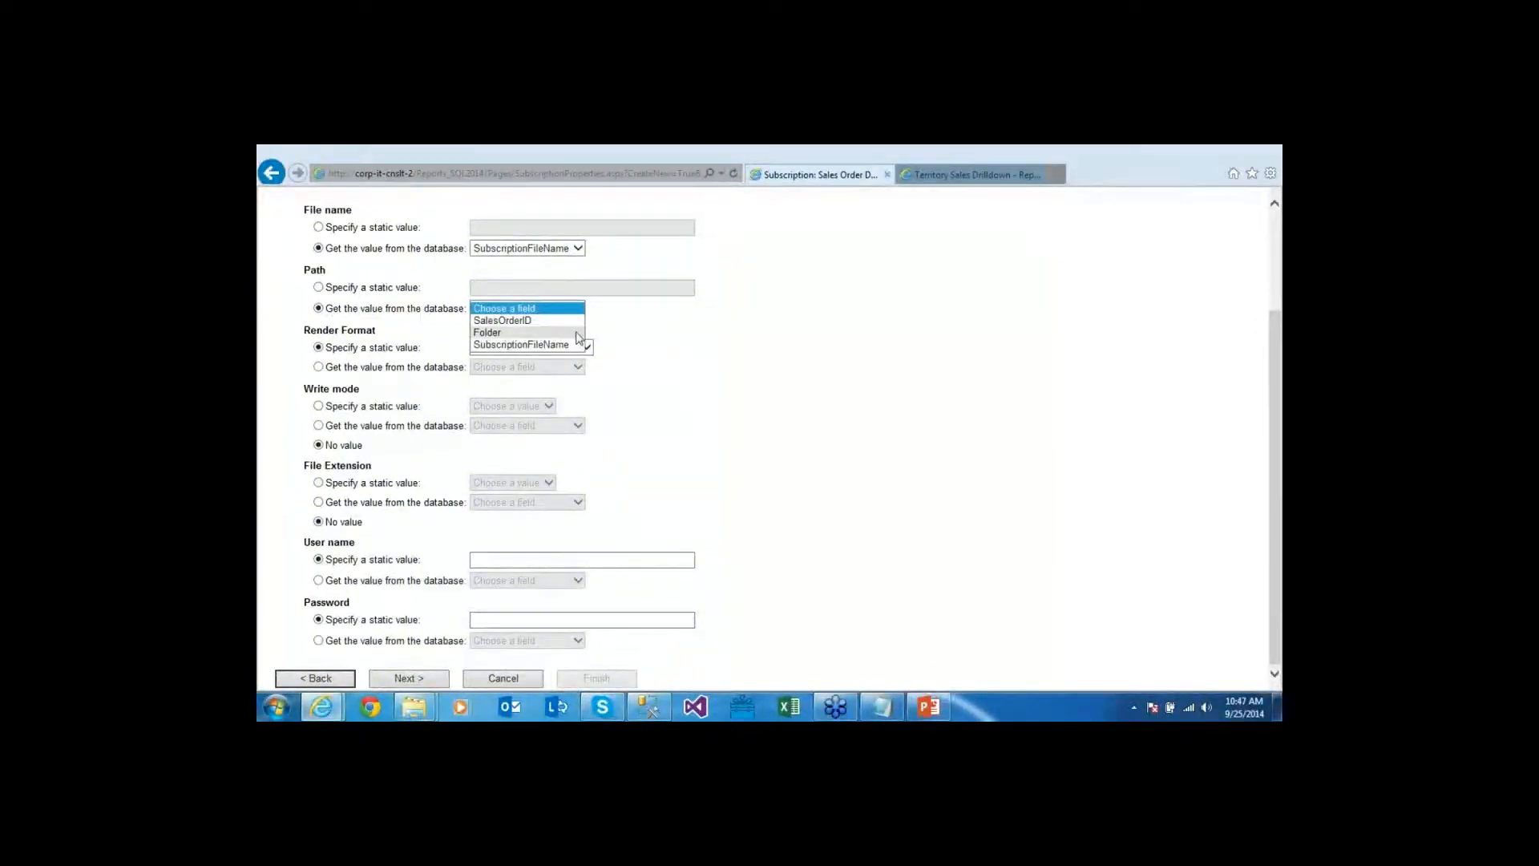
click(577, 332)
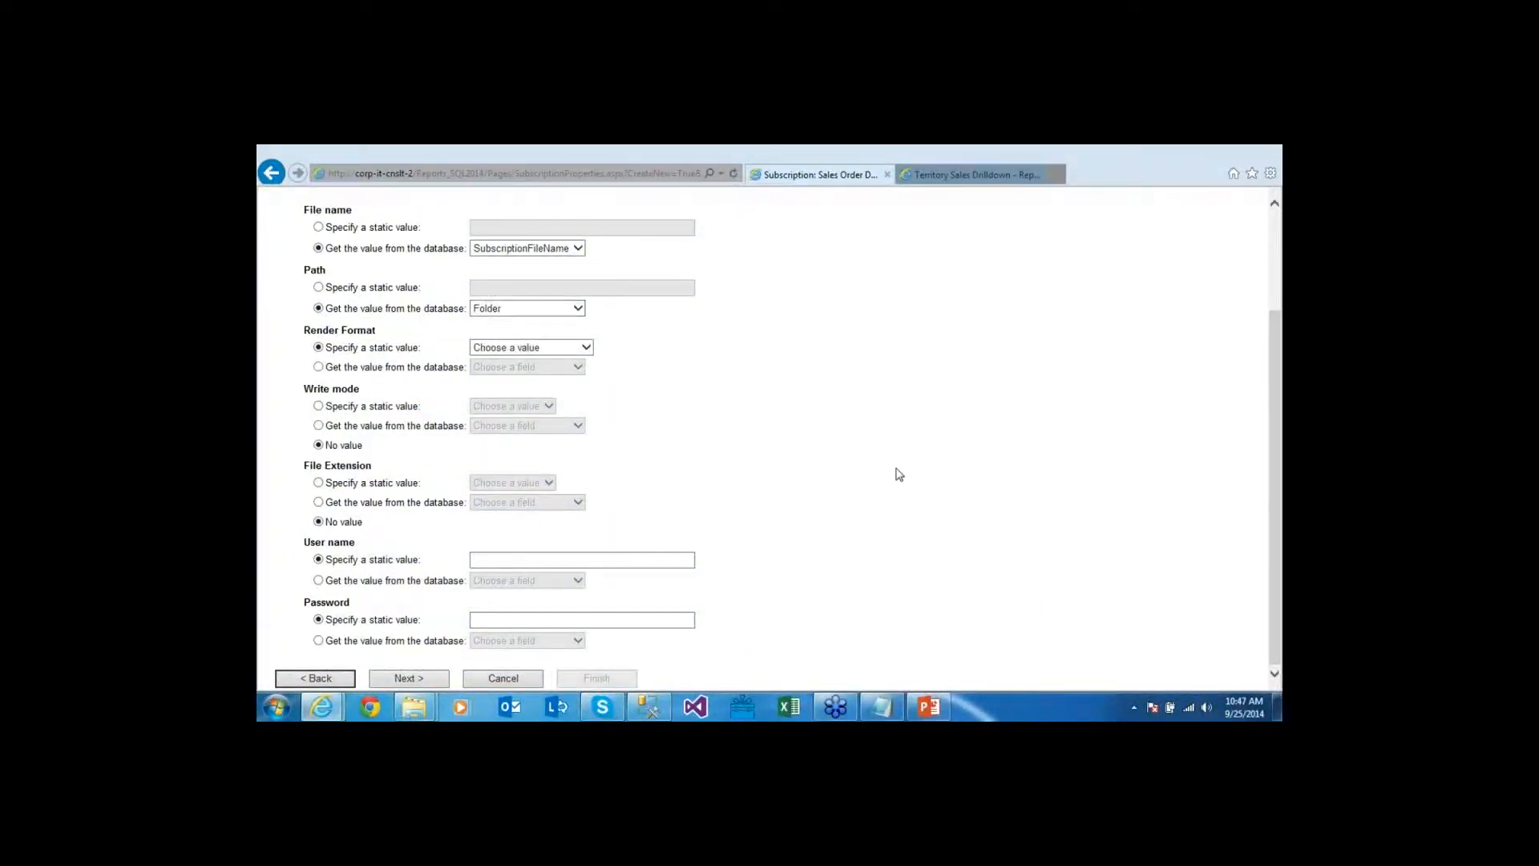
key(alt+Tab)
click(816, 541)
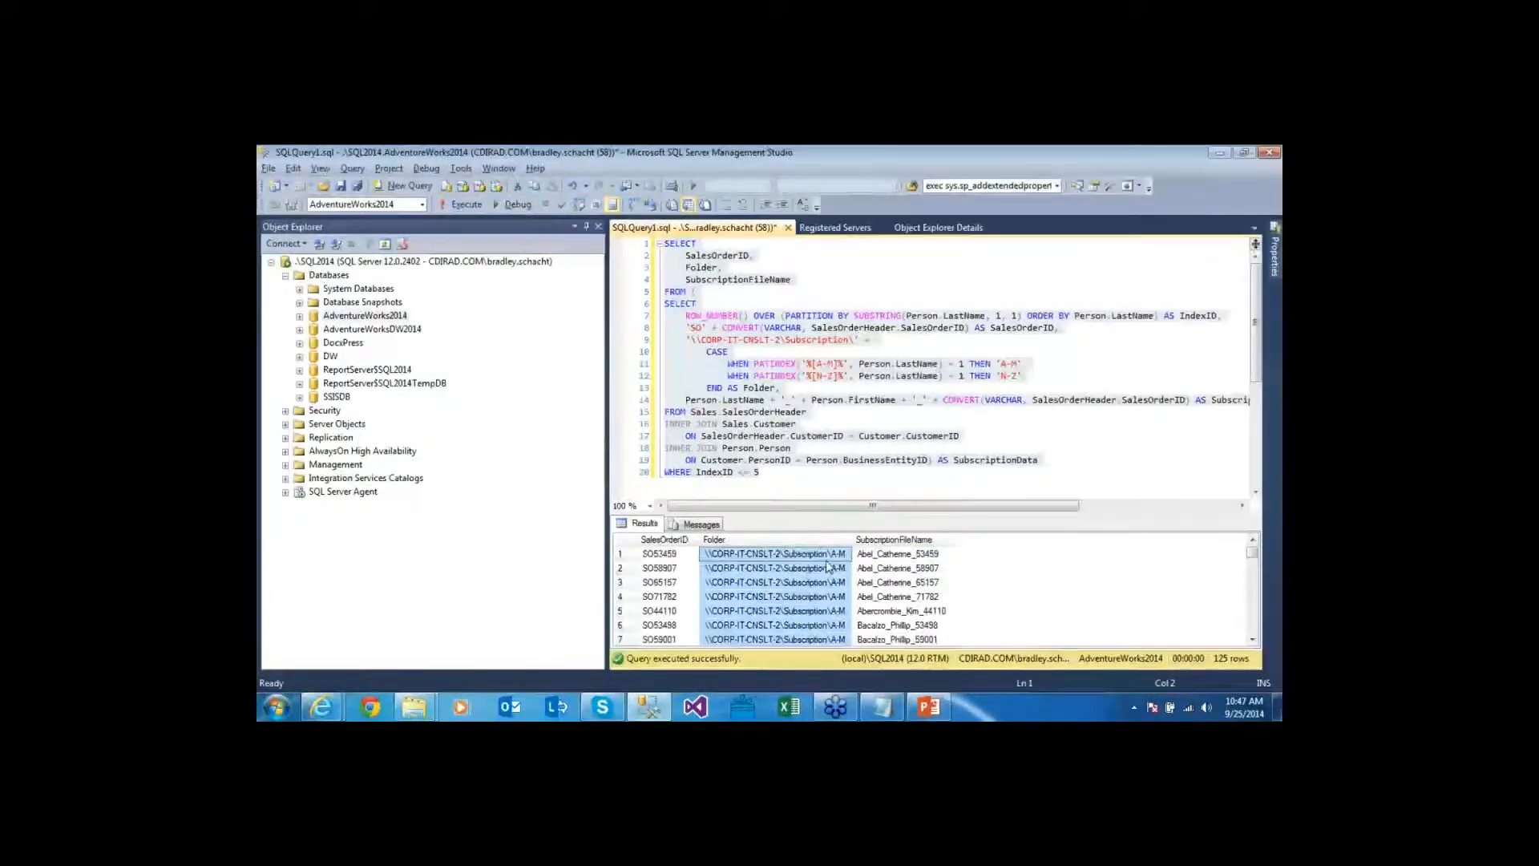
Set the write mode to a fixed value of Overwrite
key(alt+Tab)
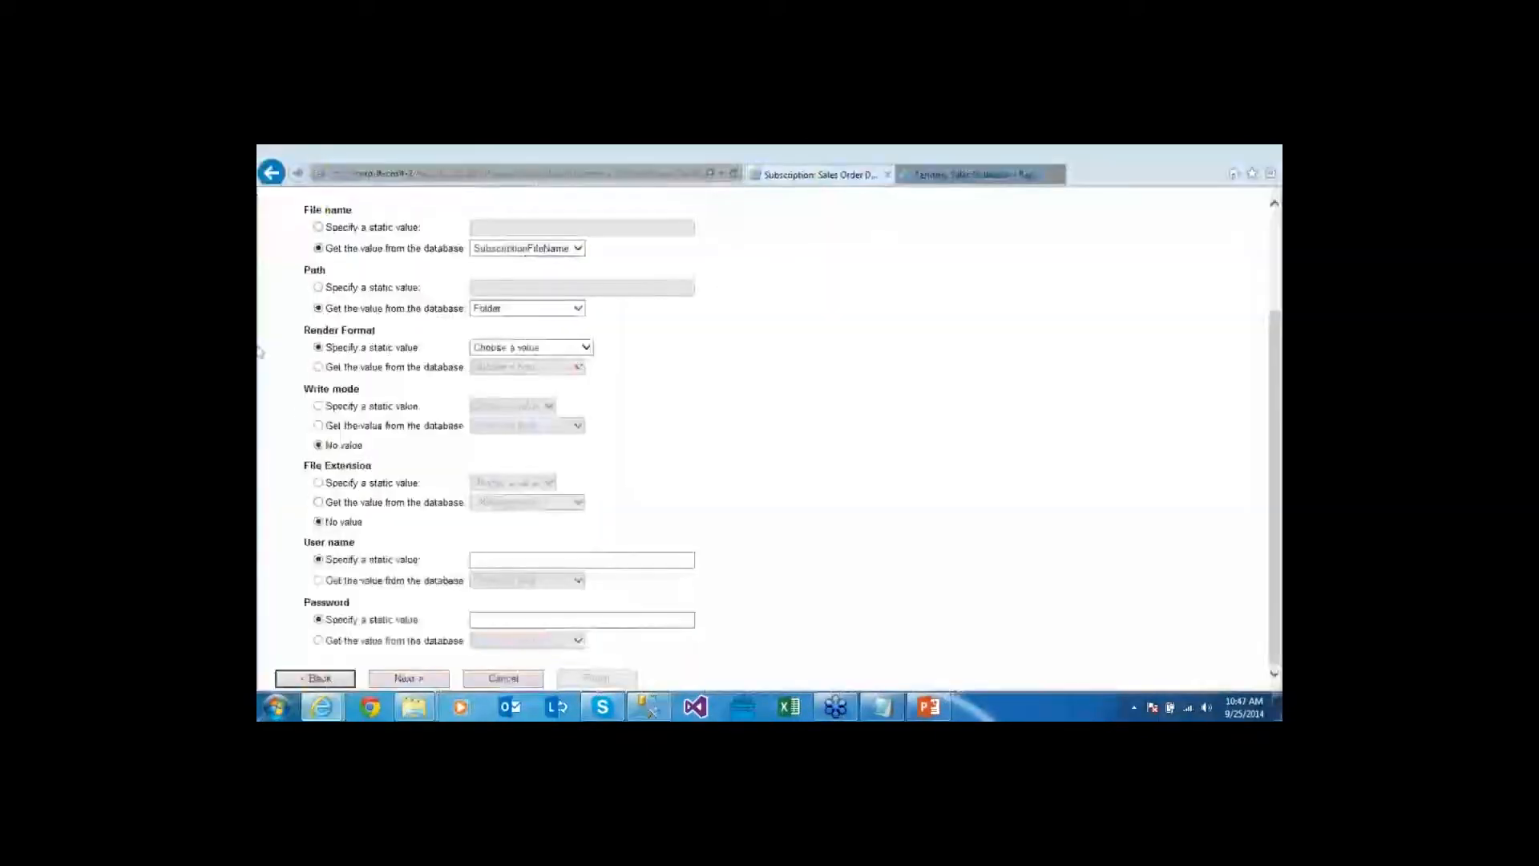
click(395, 412)
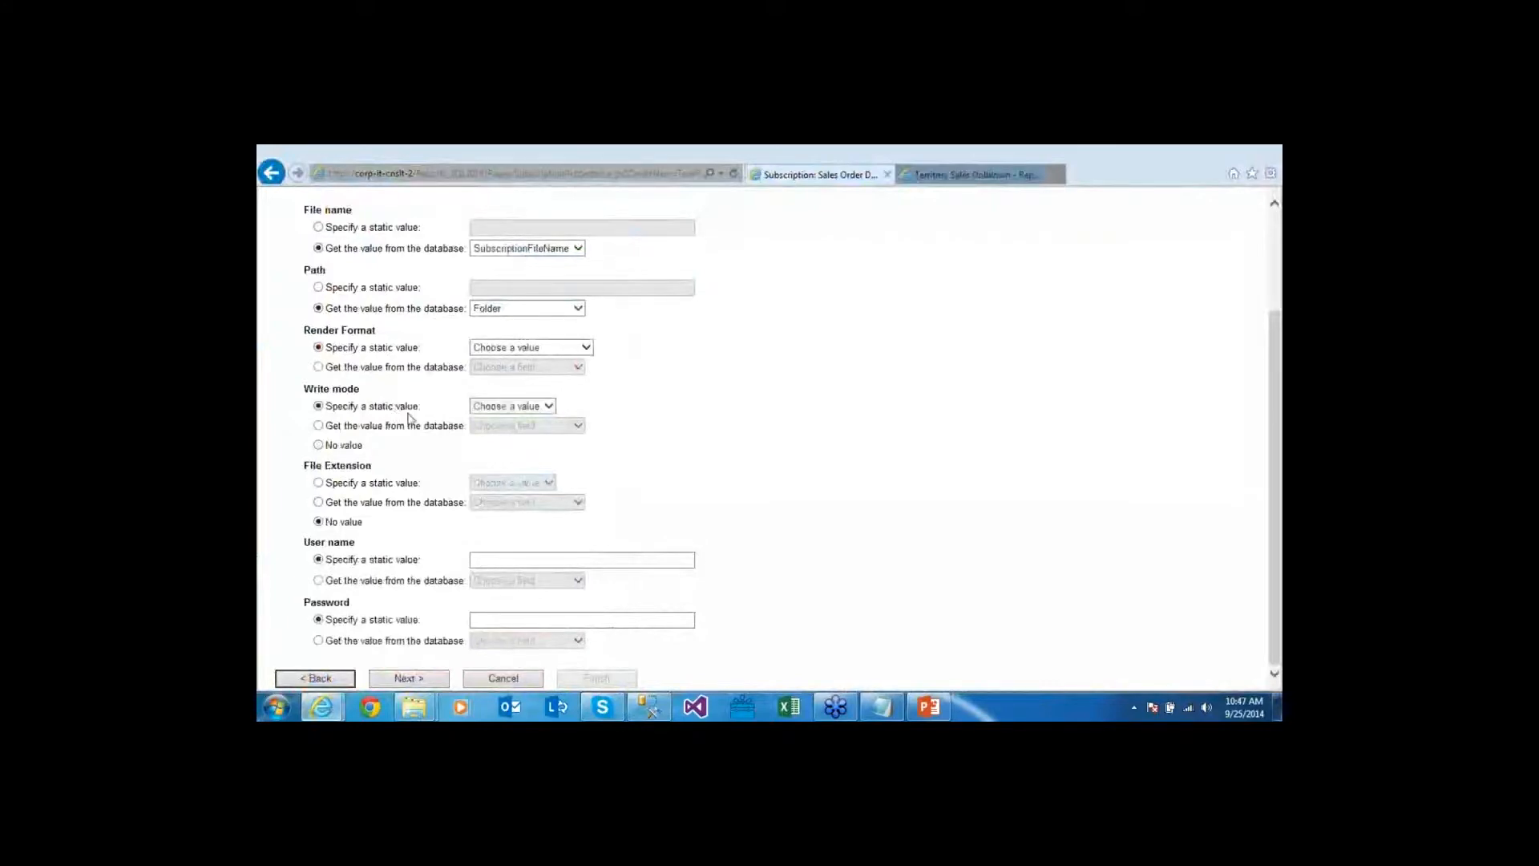
click(549, 407)
click(548, 409)
click(544, 406)
click(519, 444)
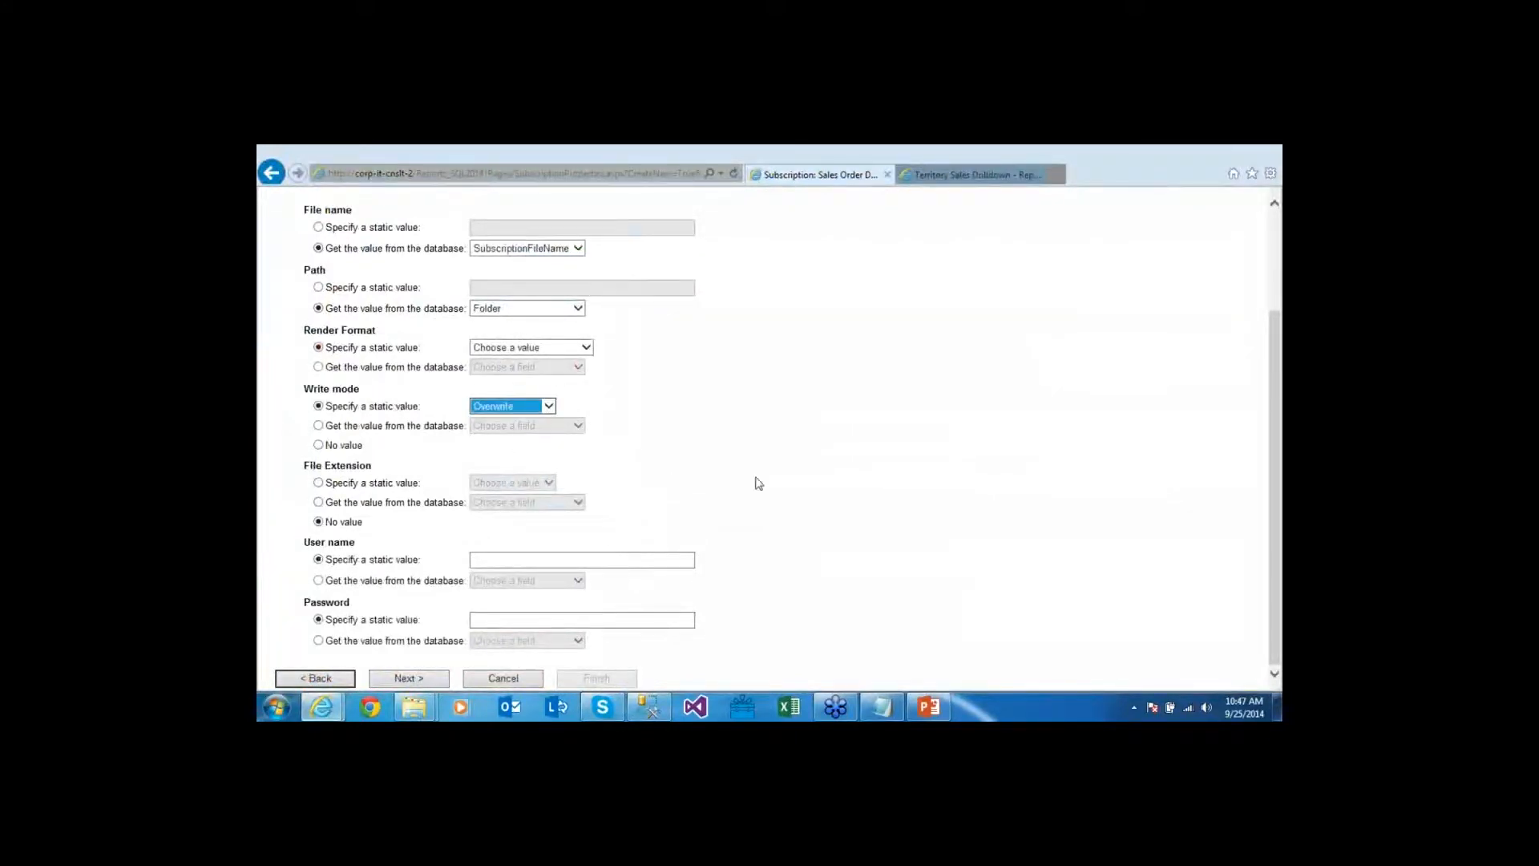
click(549, 408)
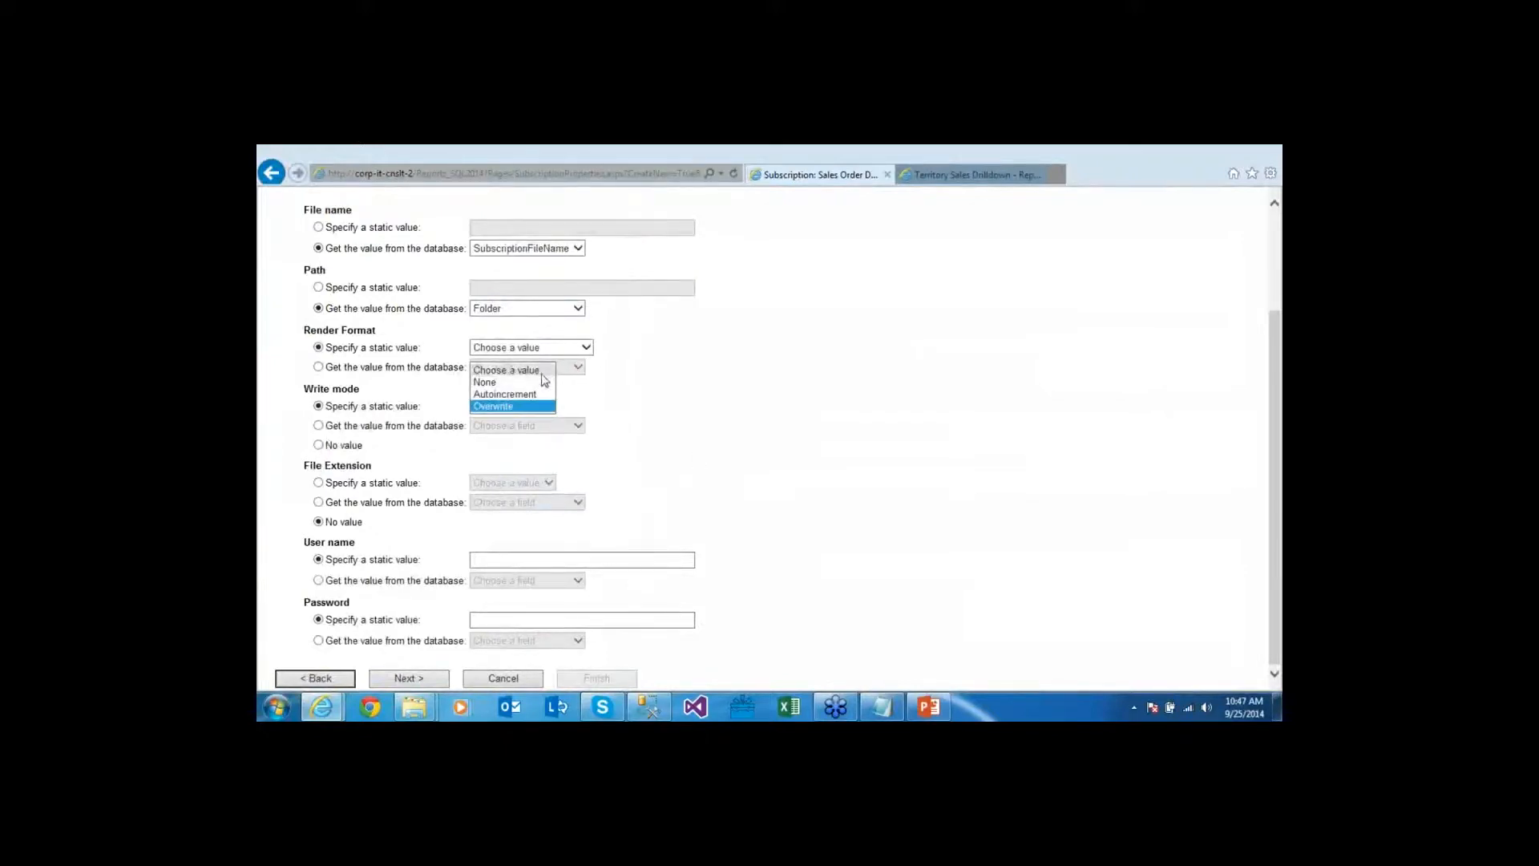
click(530, 407)
click(684, 473)
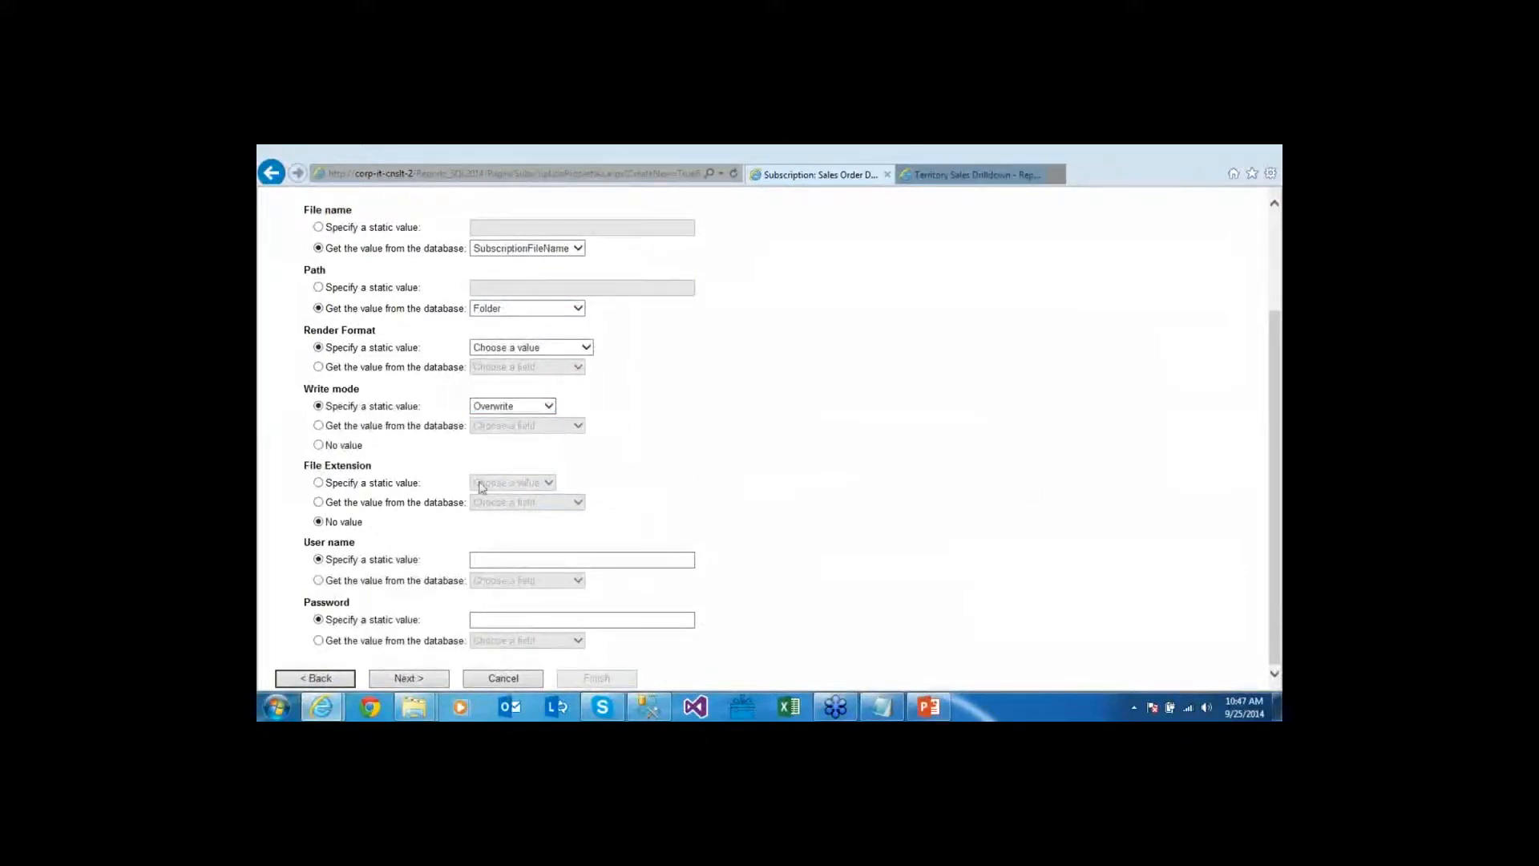
Leave the file extension as a fixed No value
click(387, 483)
click(527, 483)
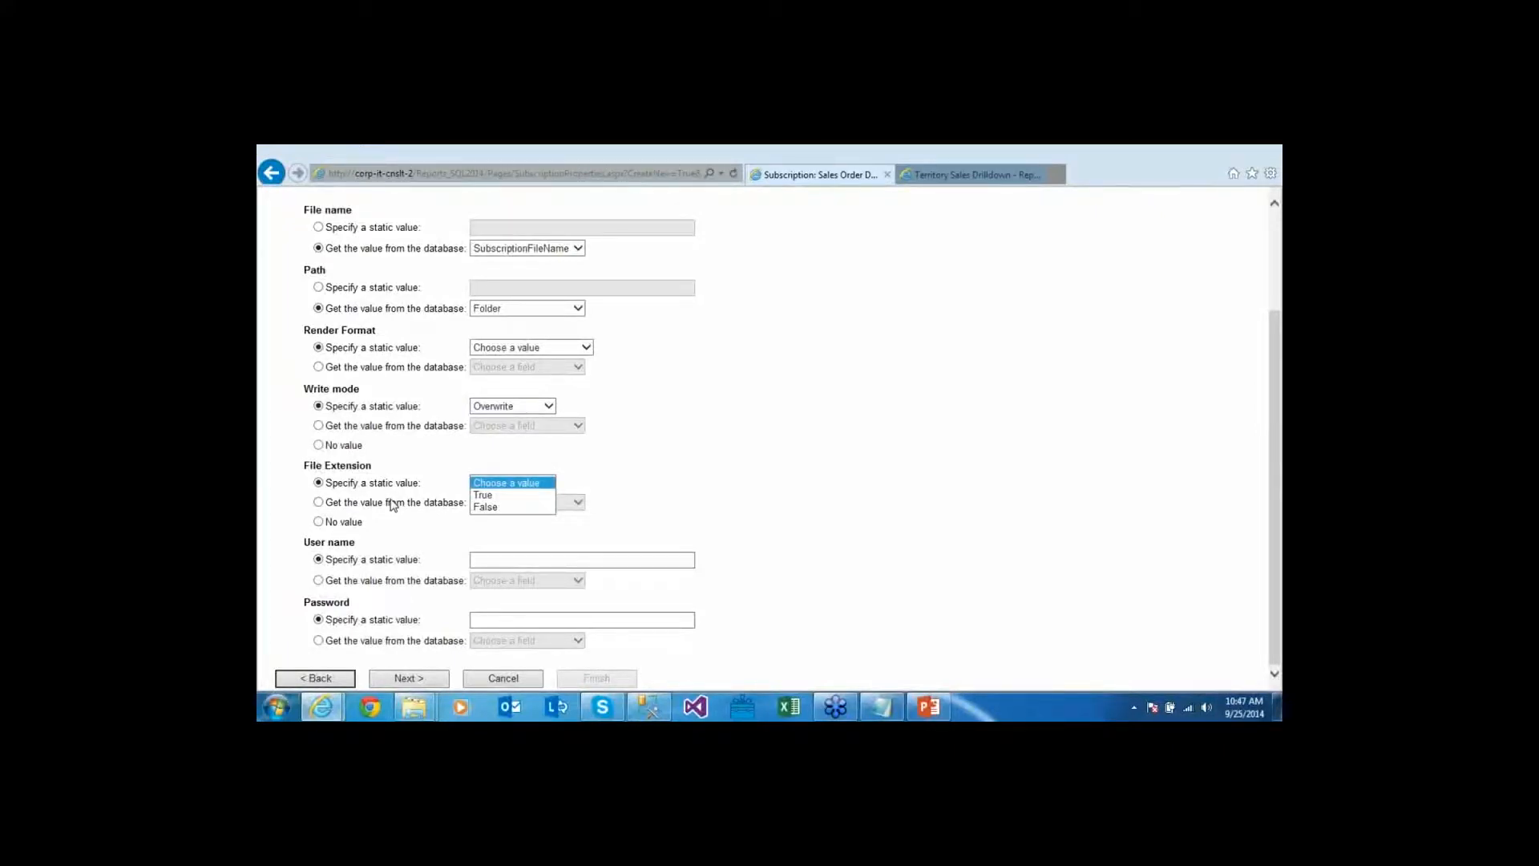
click(333, 522)
click(332, 522)
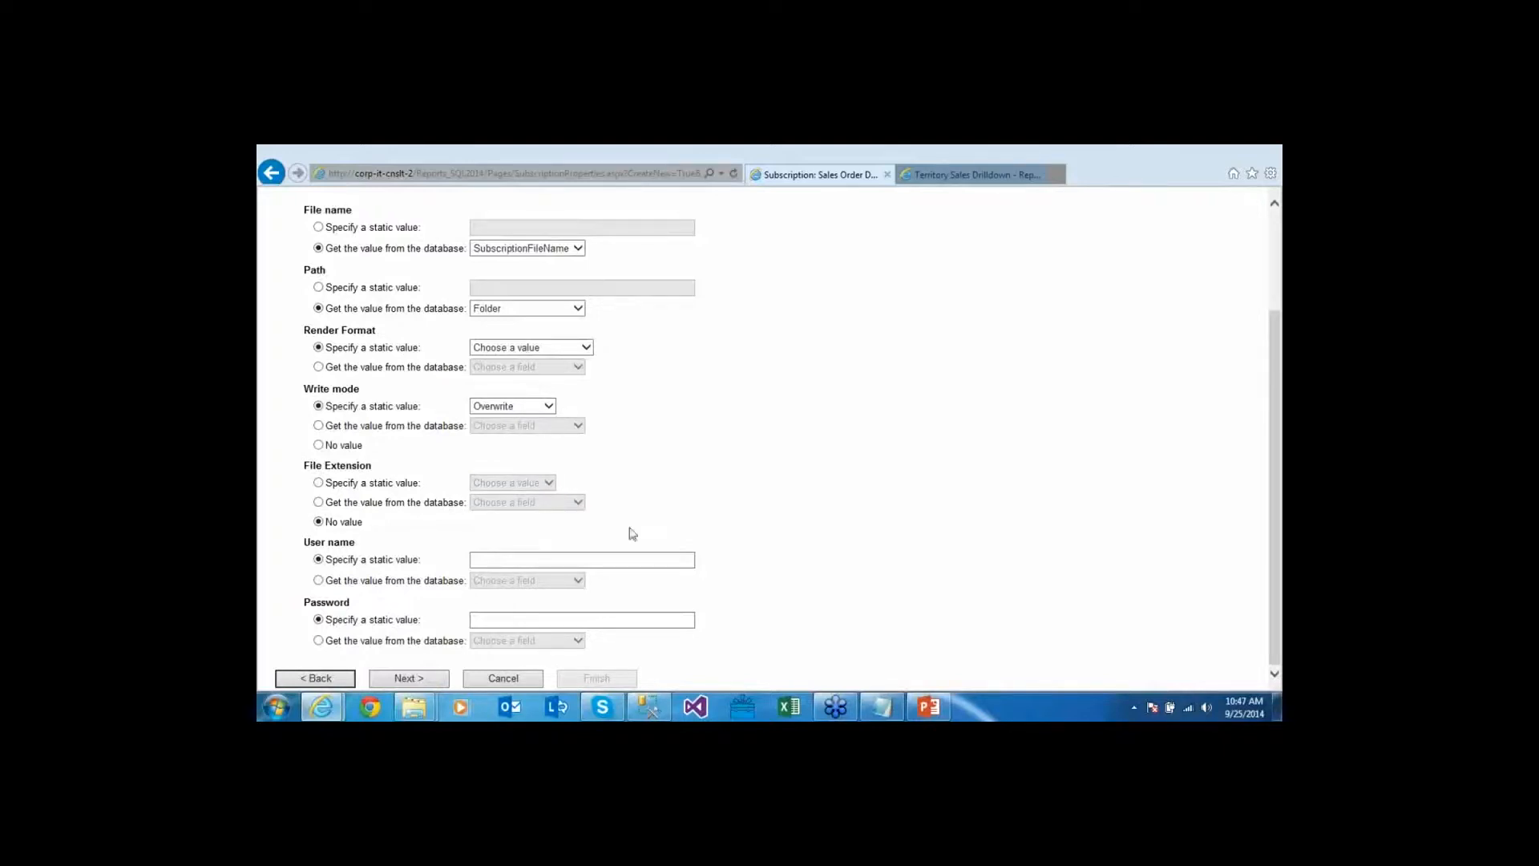
Enter the file share user name and password
click(536, 560)
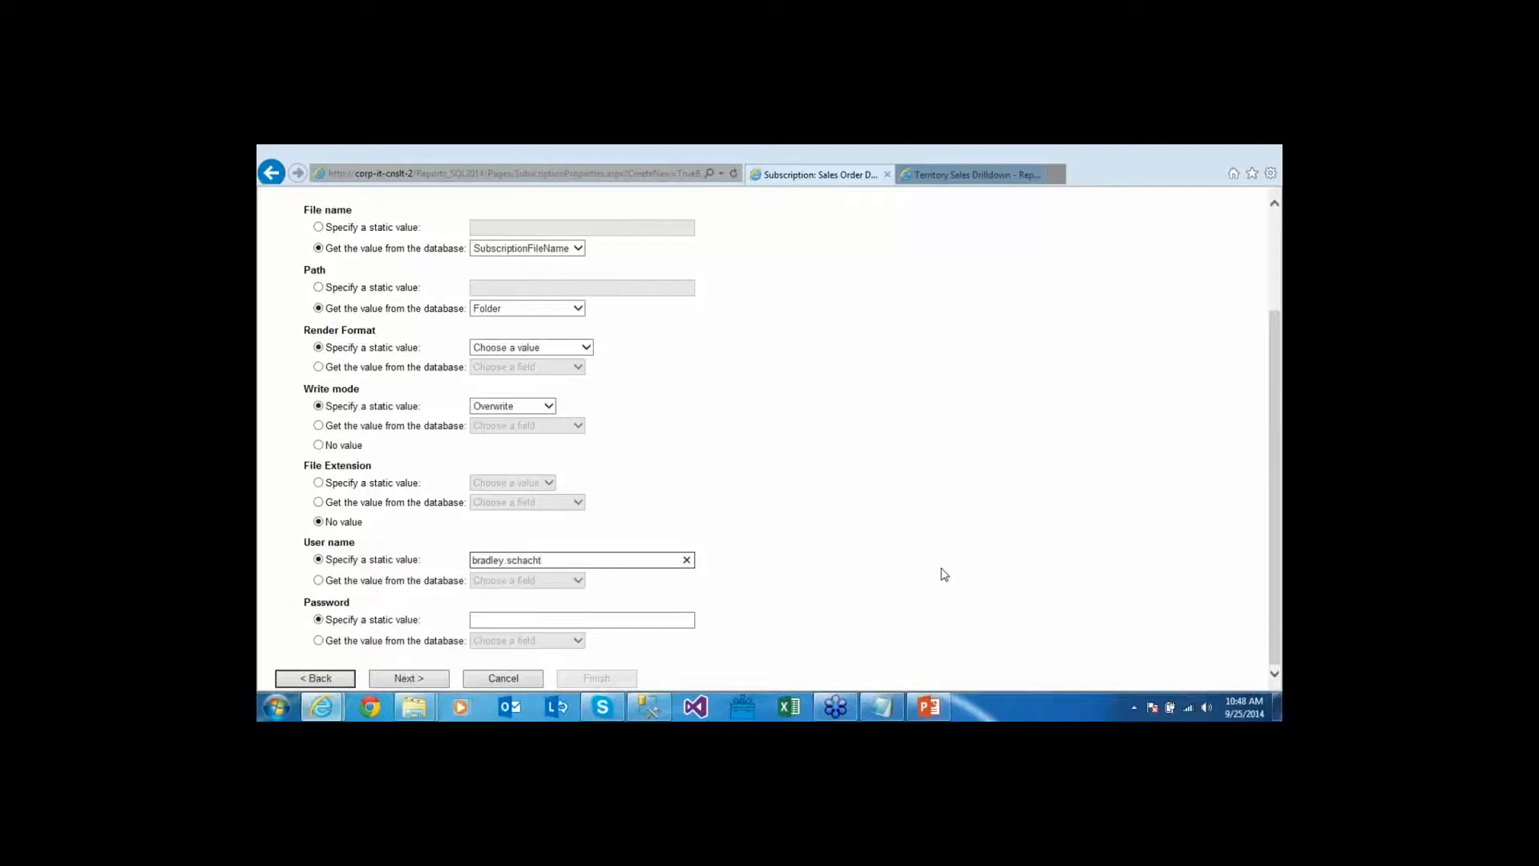
key(Tab)
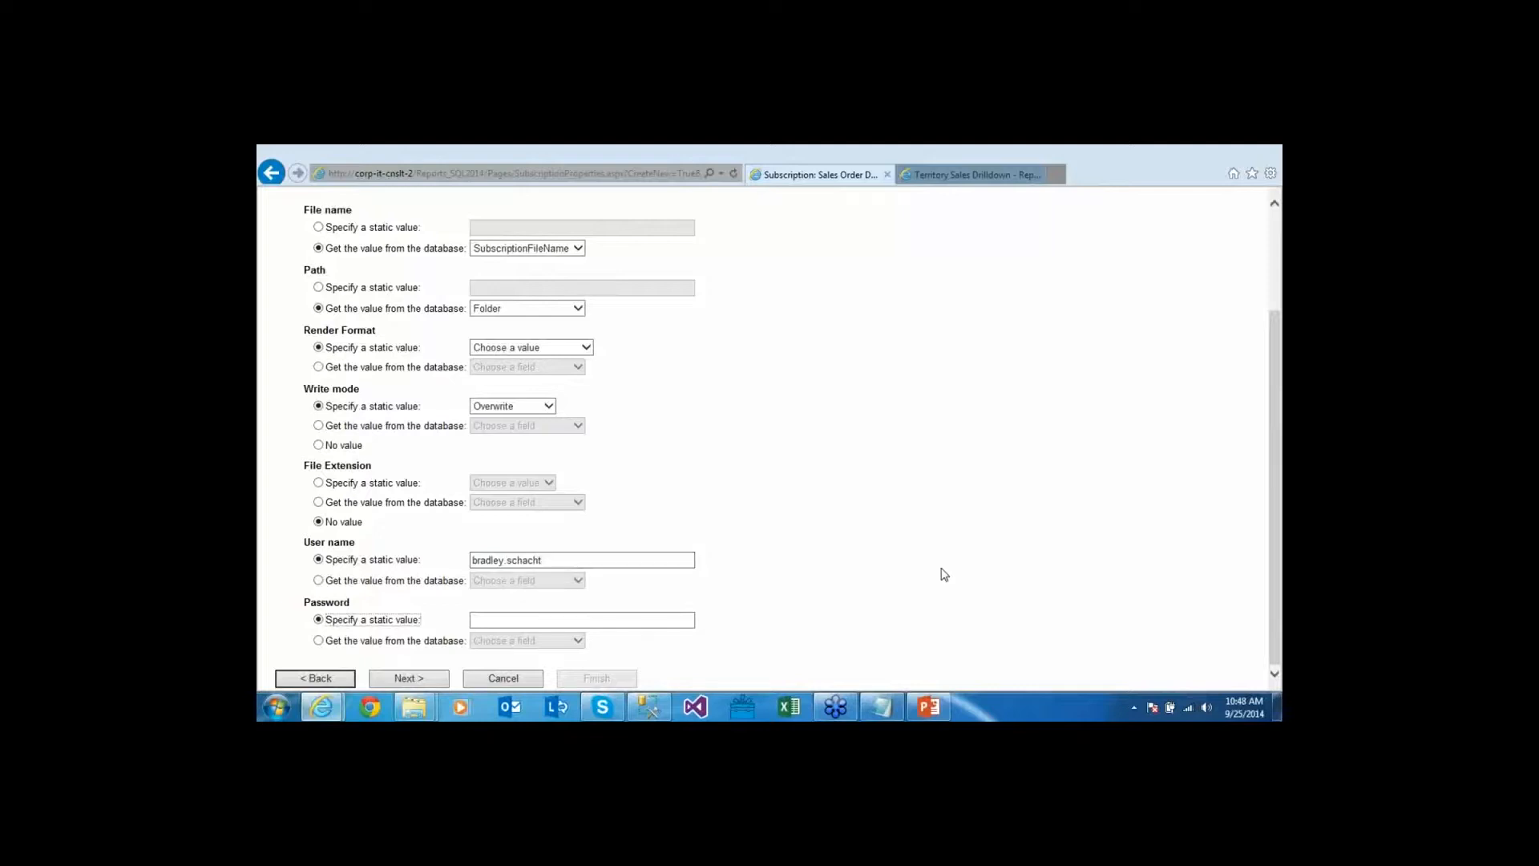
key(Tab)
text(password1)
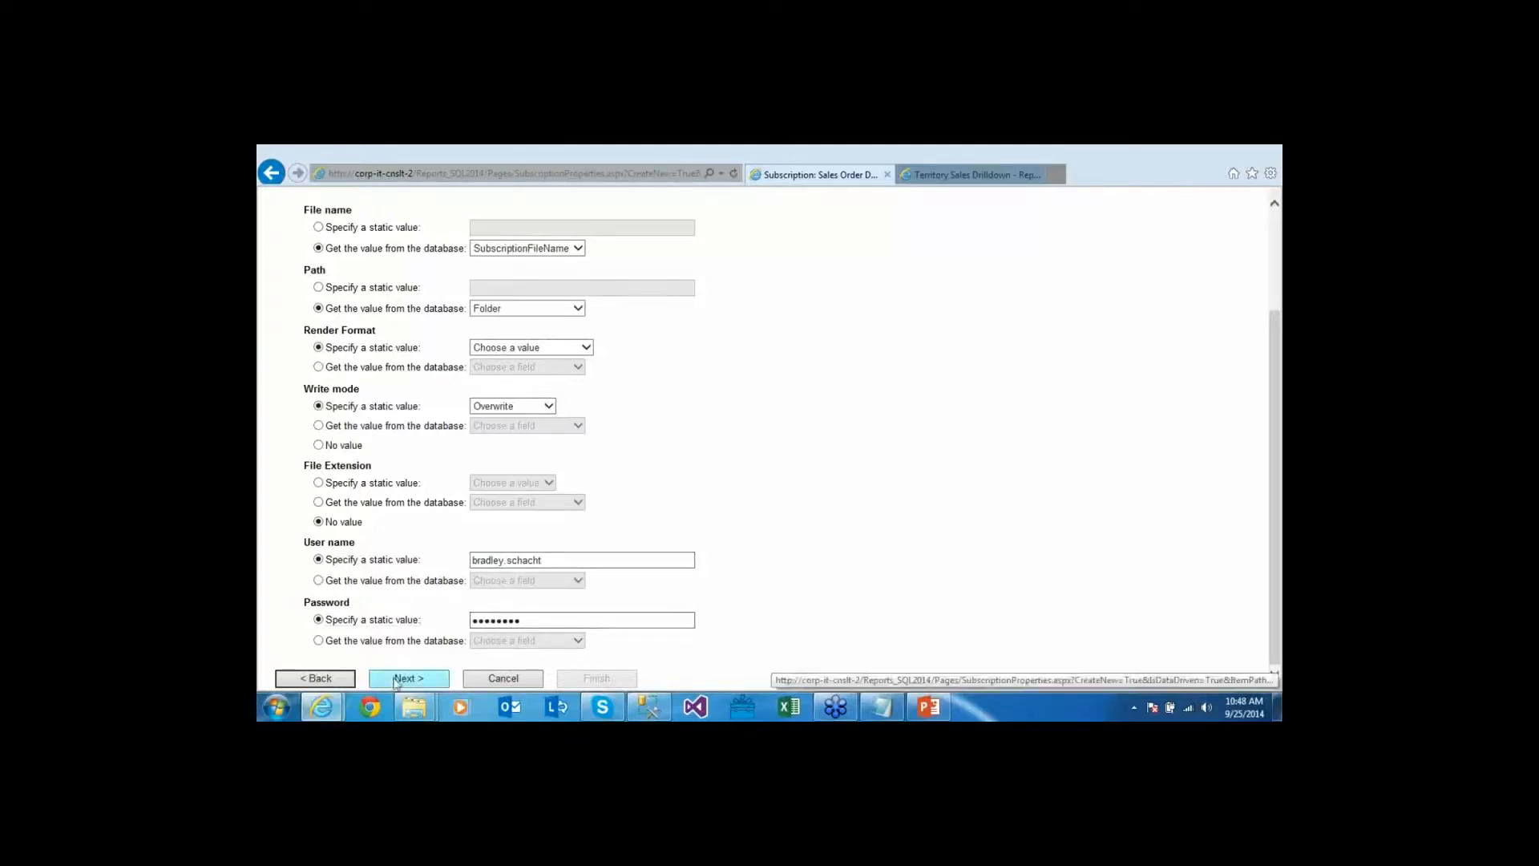
Choose PDF as the render format and continue to the report parameters
click(406, 679)
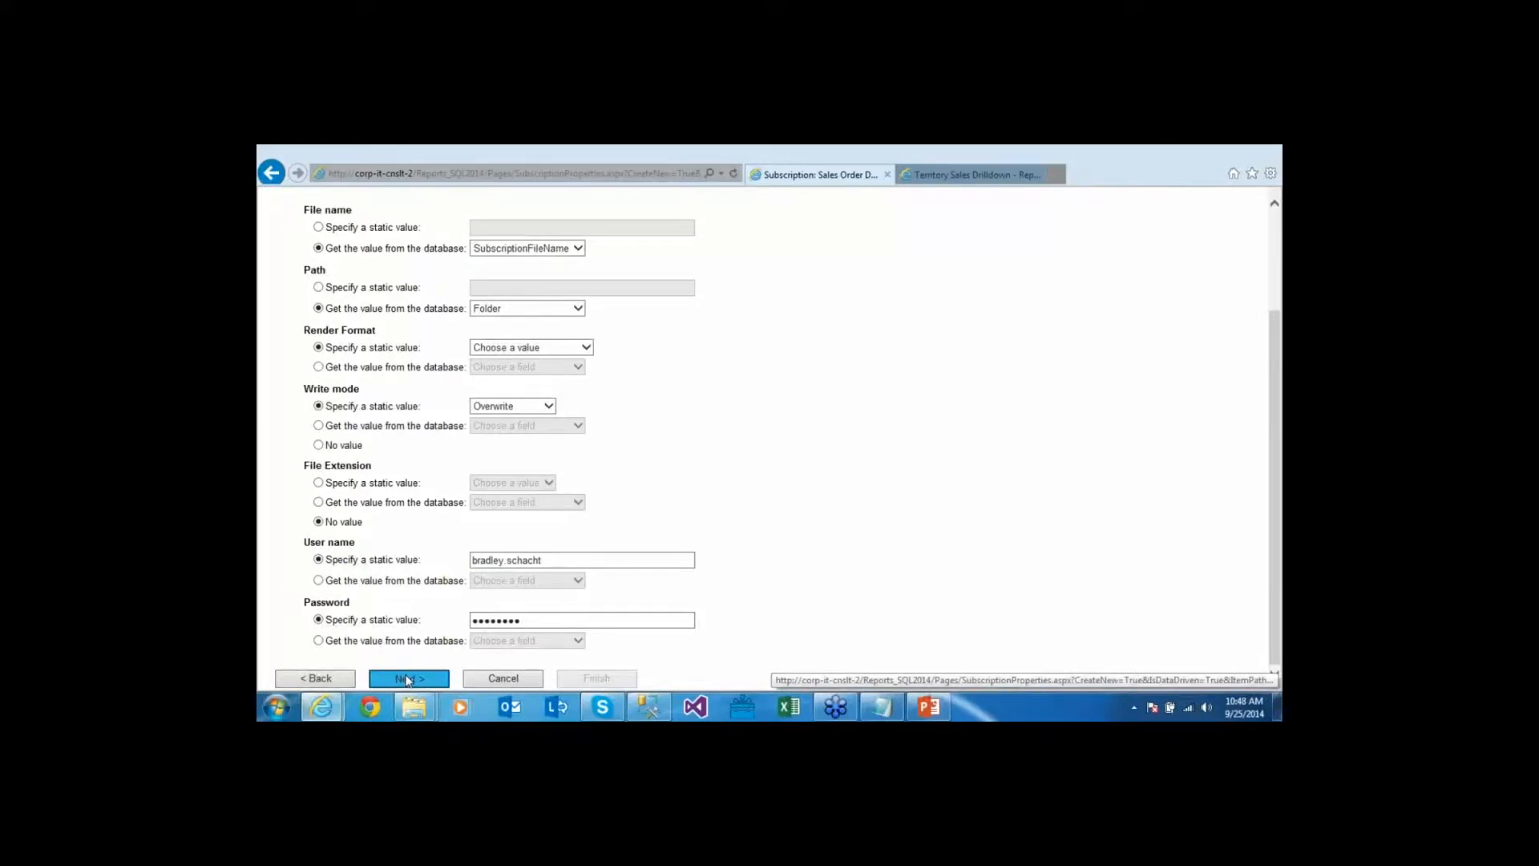
click(562, 350)
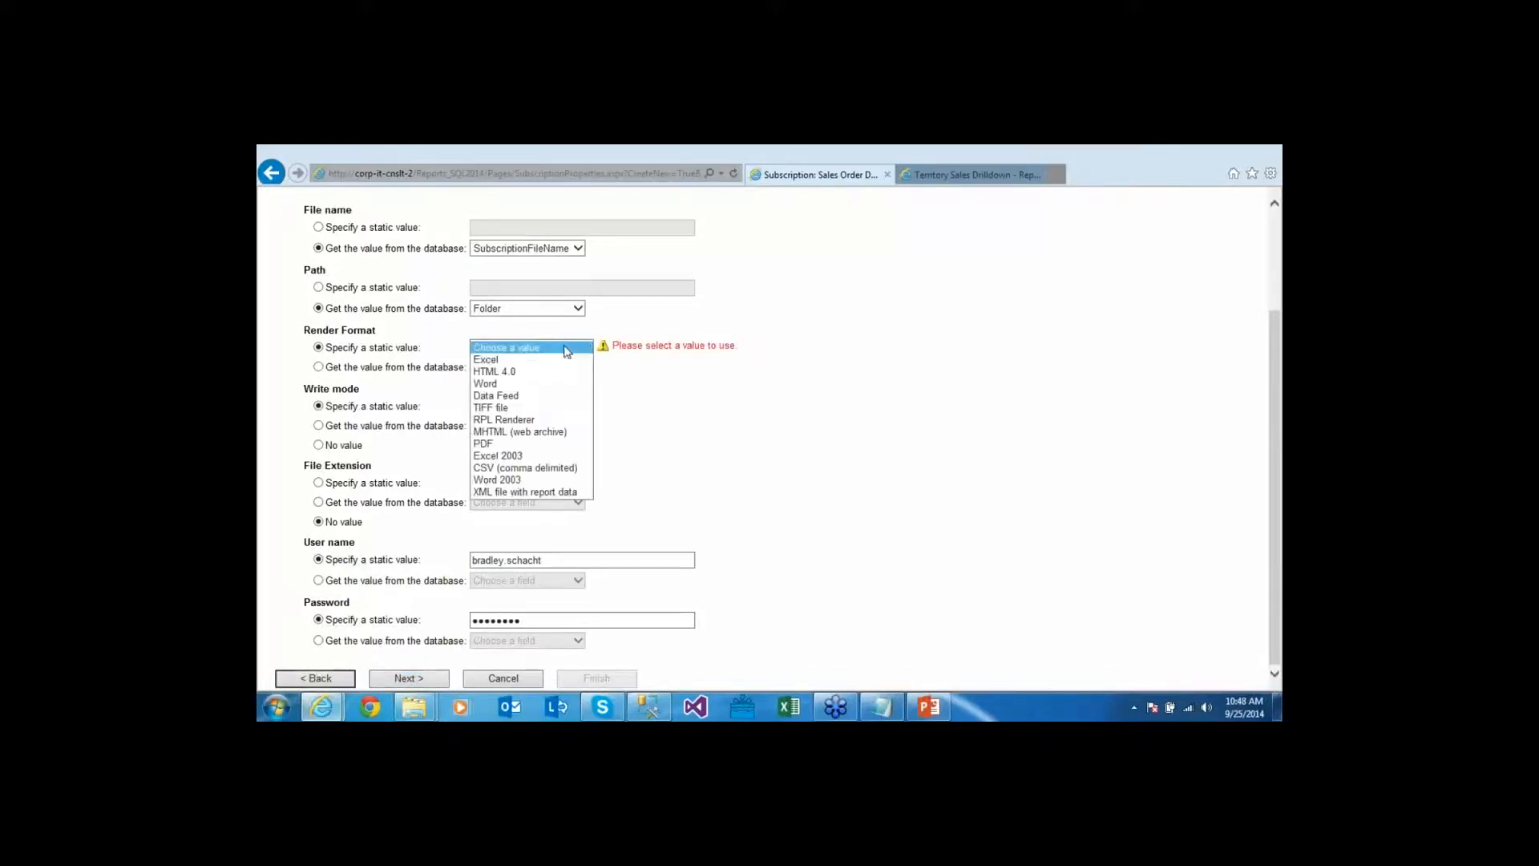
click(518, 446)
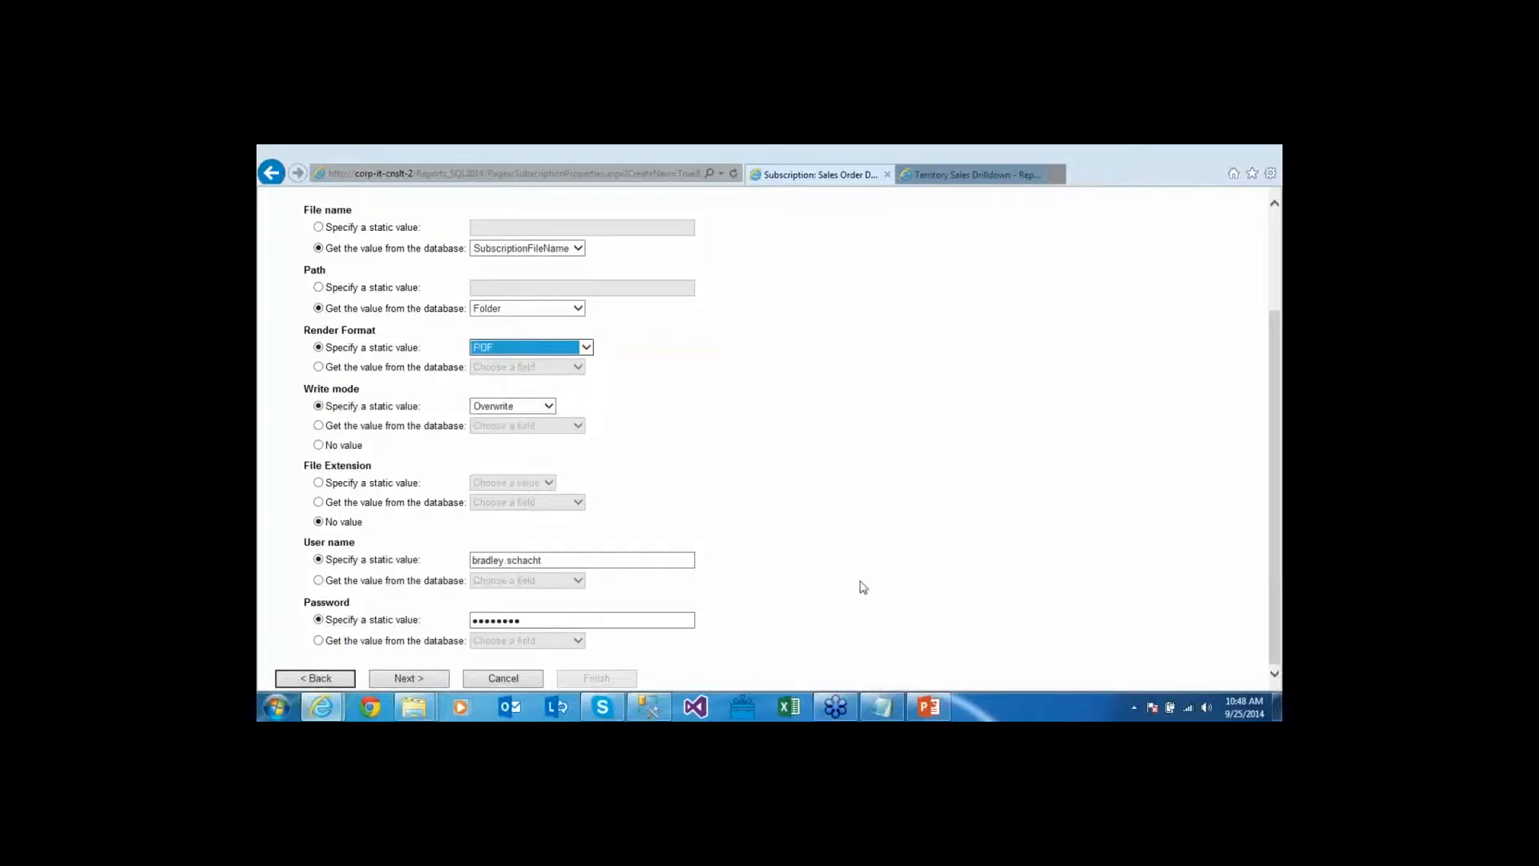
click(817, 597)
click(406, 679)
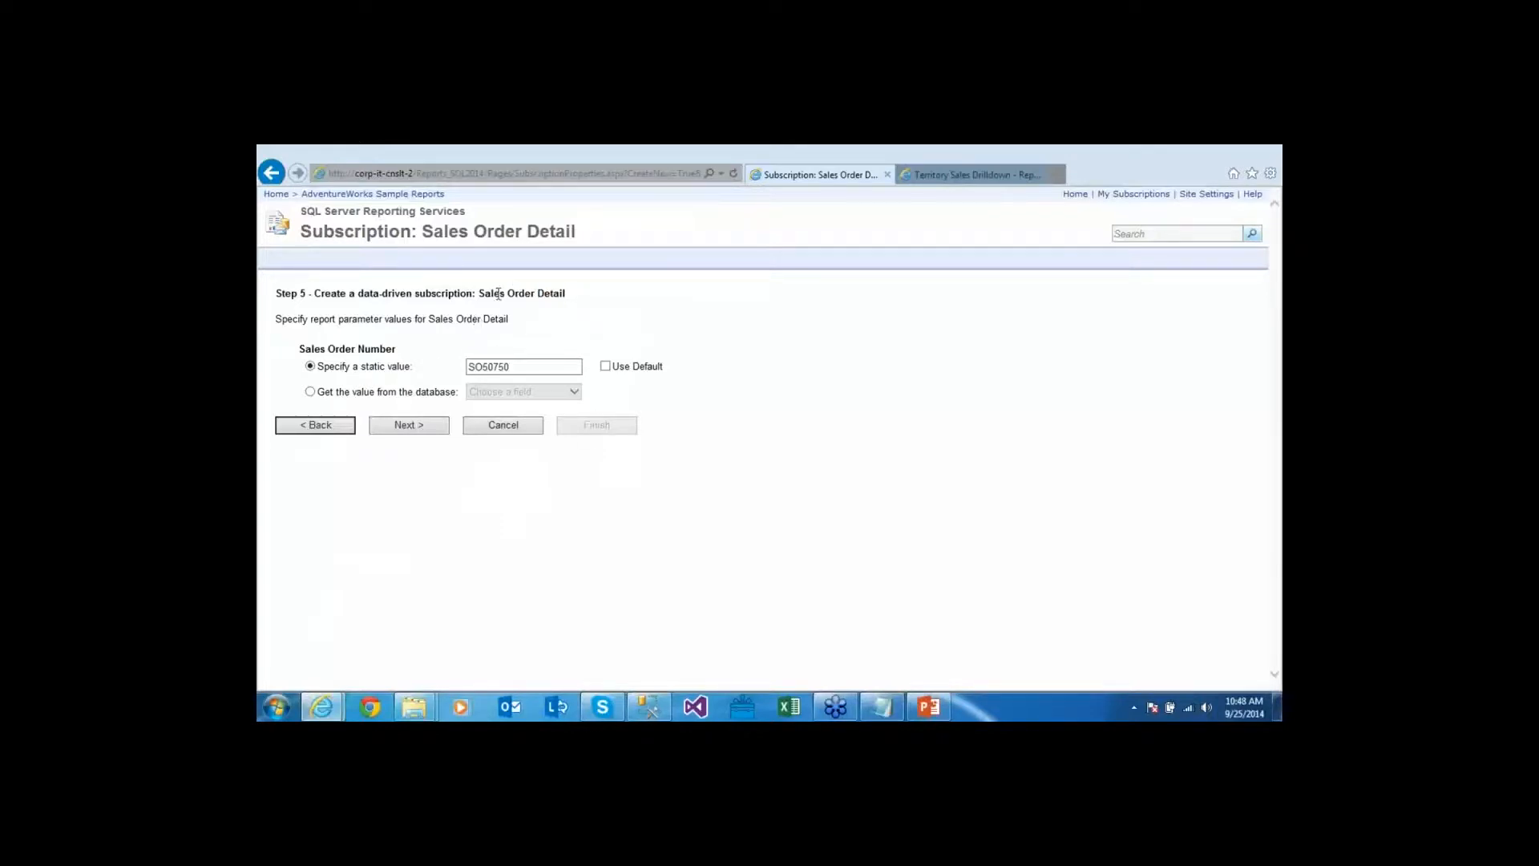
After checking the report in another tab, map Sales Order Number to the SalesOrderID field and continue
click(961, 174)
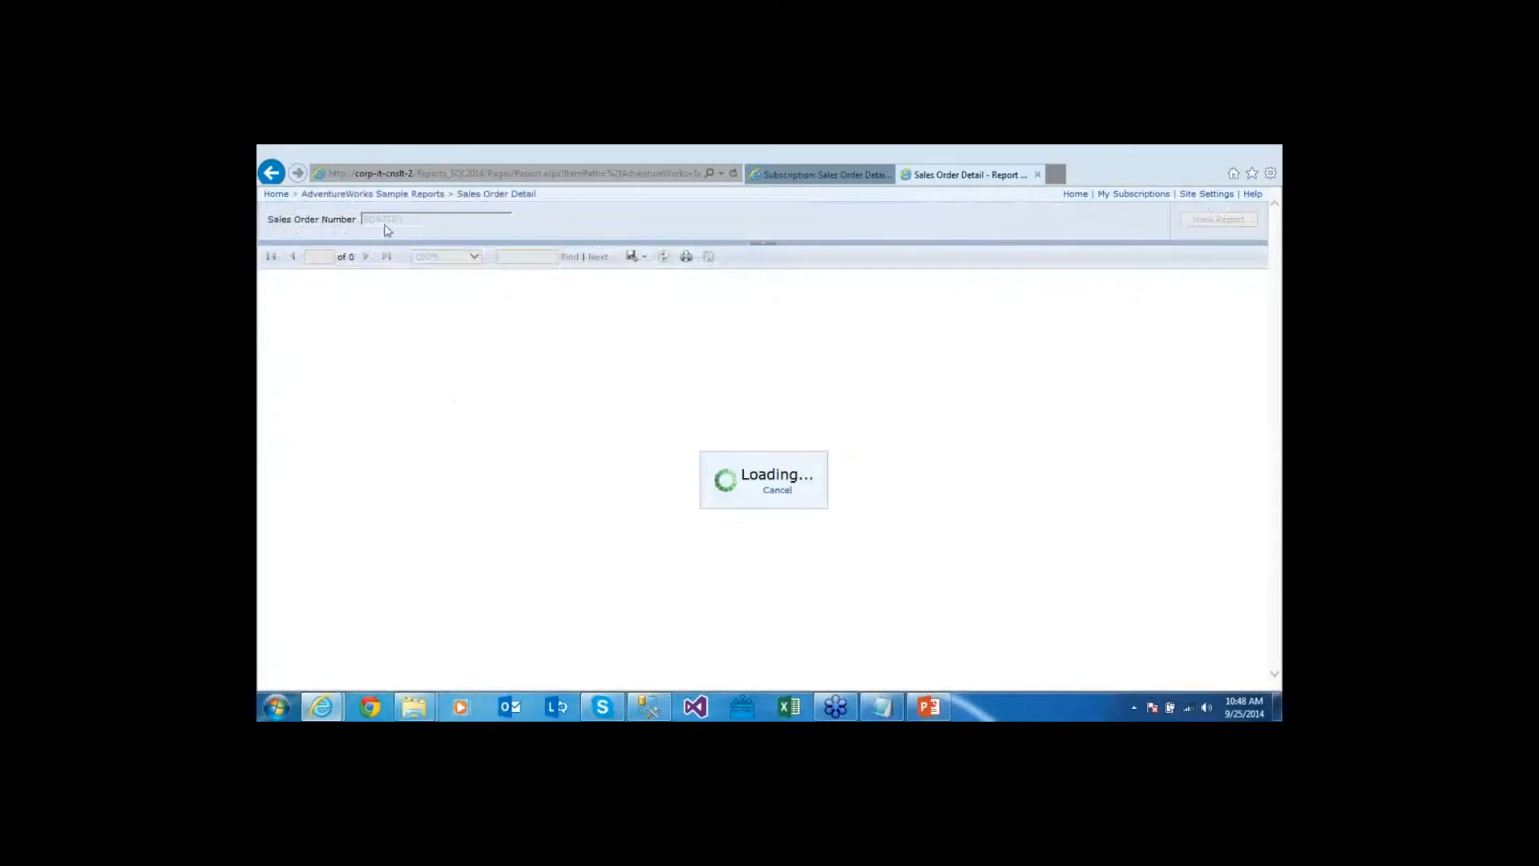
click(774, 175)
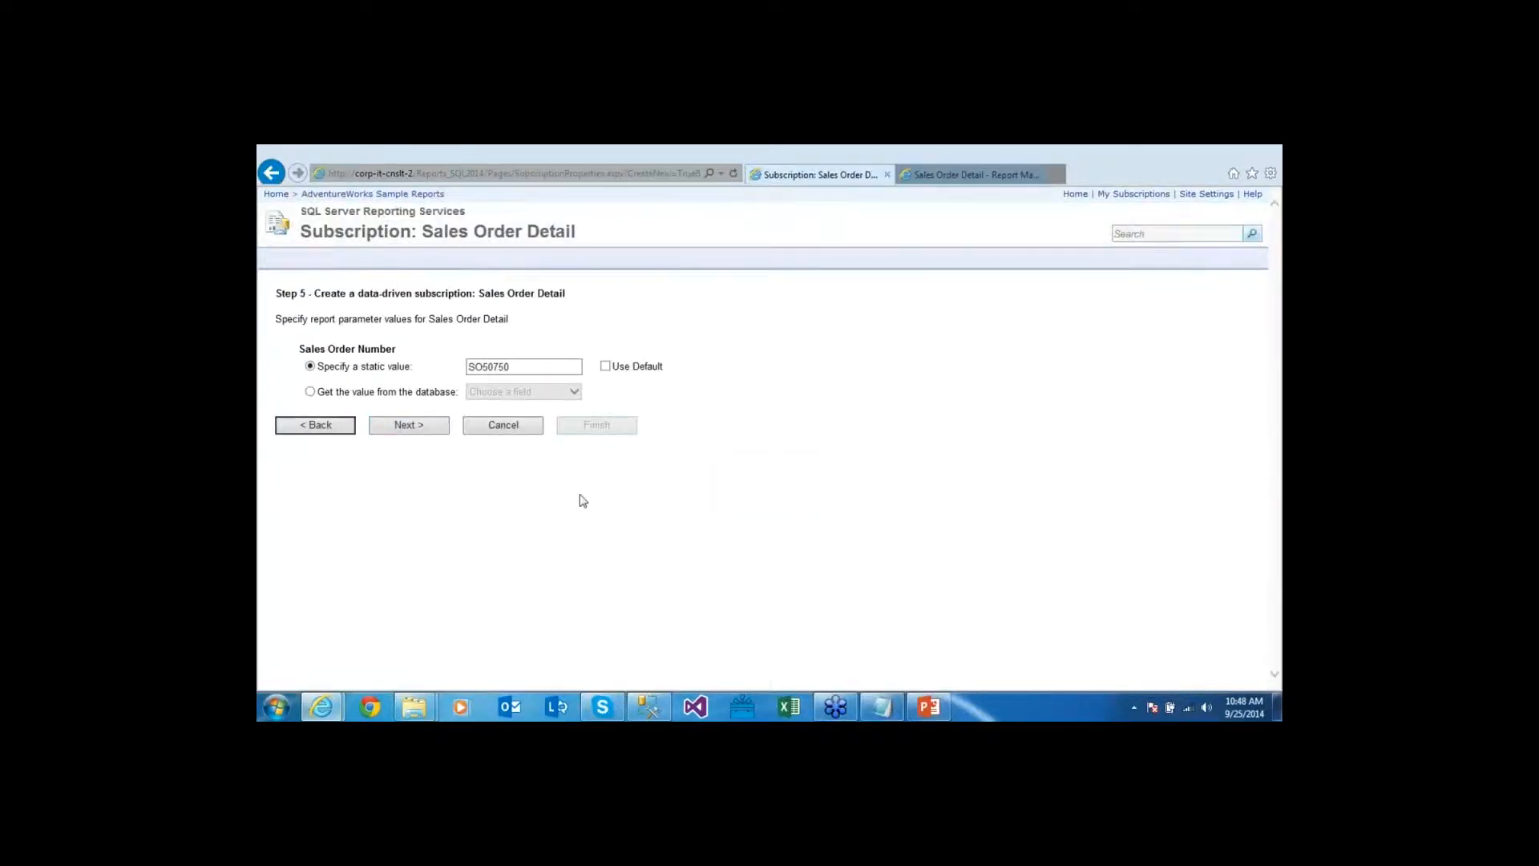
click(416, 394)
click(558, 392)
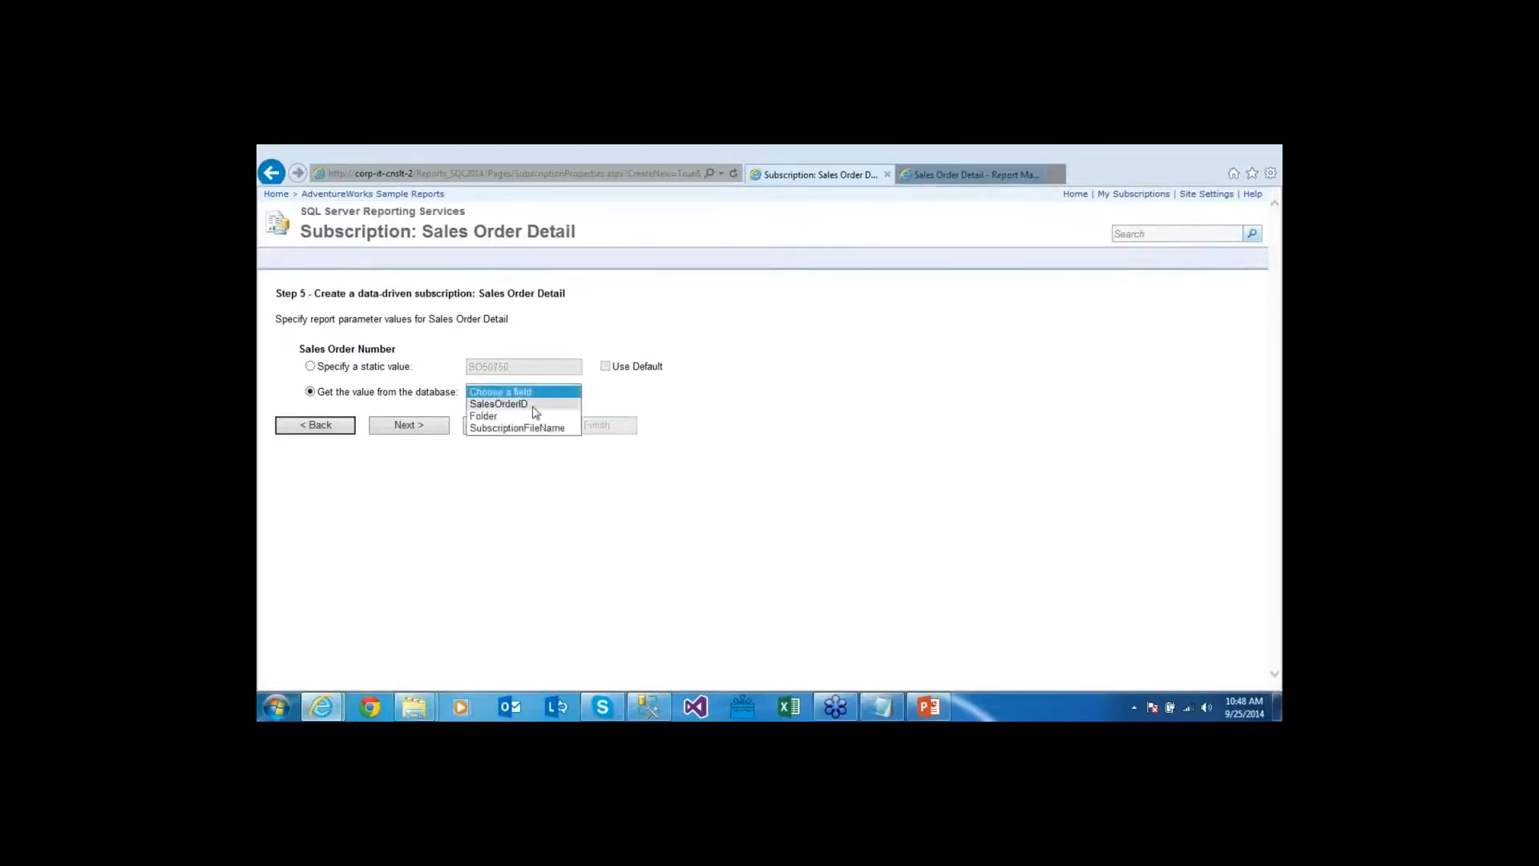
click(552, 405)
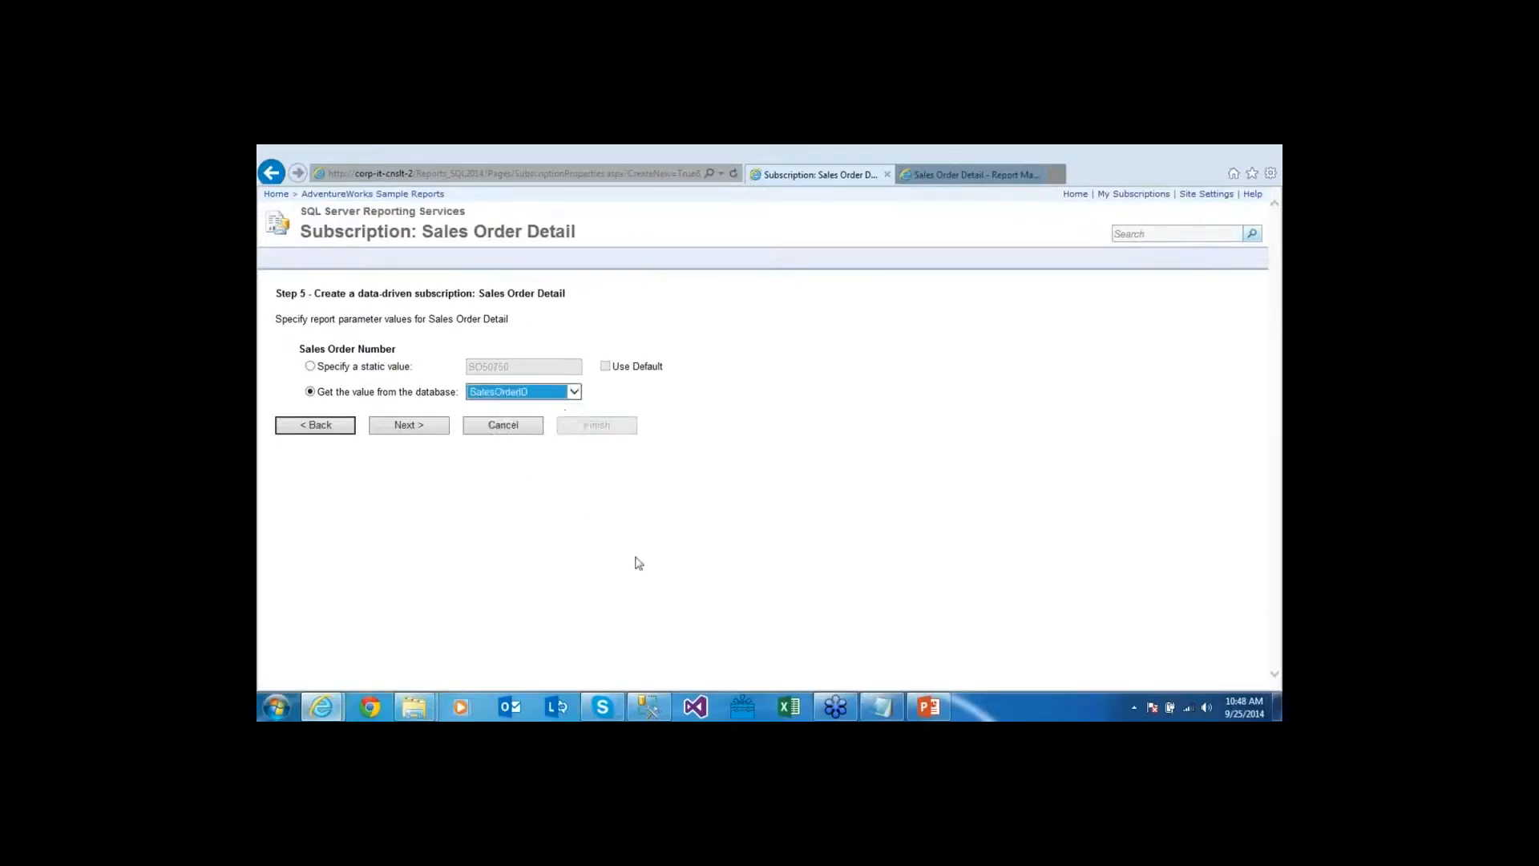
click(384, 524)
click(434, 431)
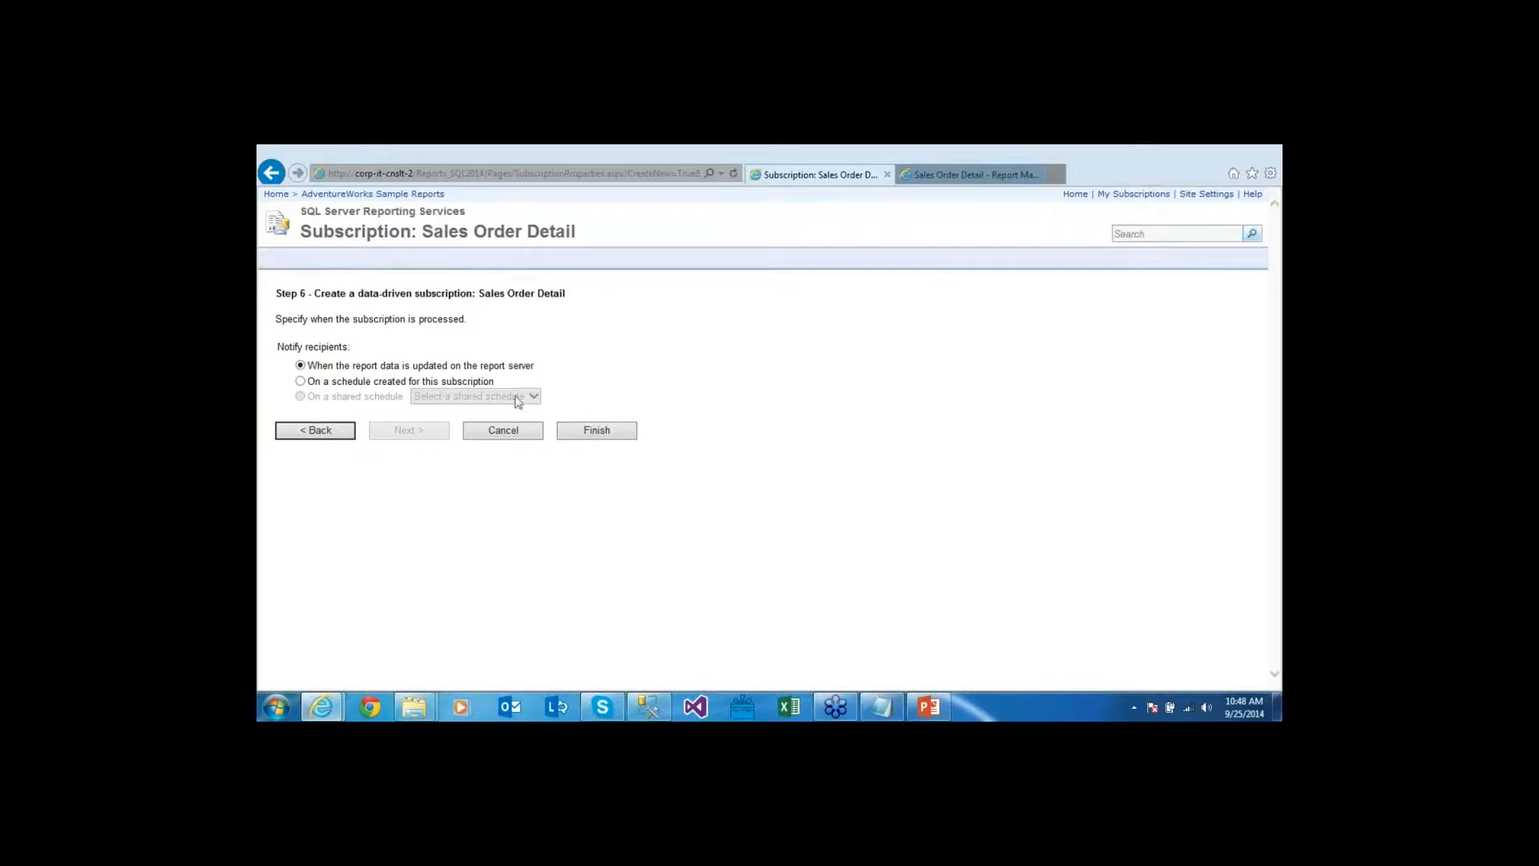
Give the subscription its own hourly schedule: every 0 hours 05 minutes, starting 10:50 AM, and finish
click(406, 384)
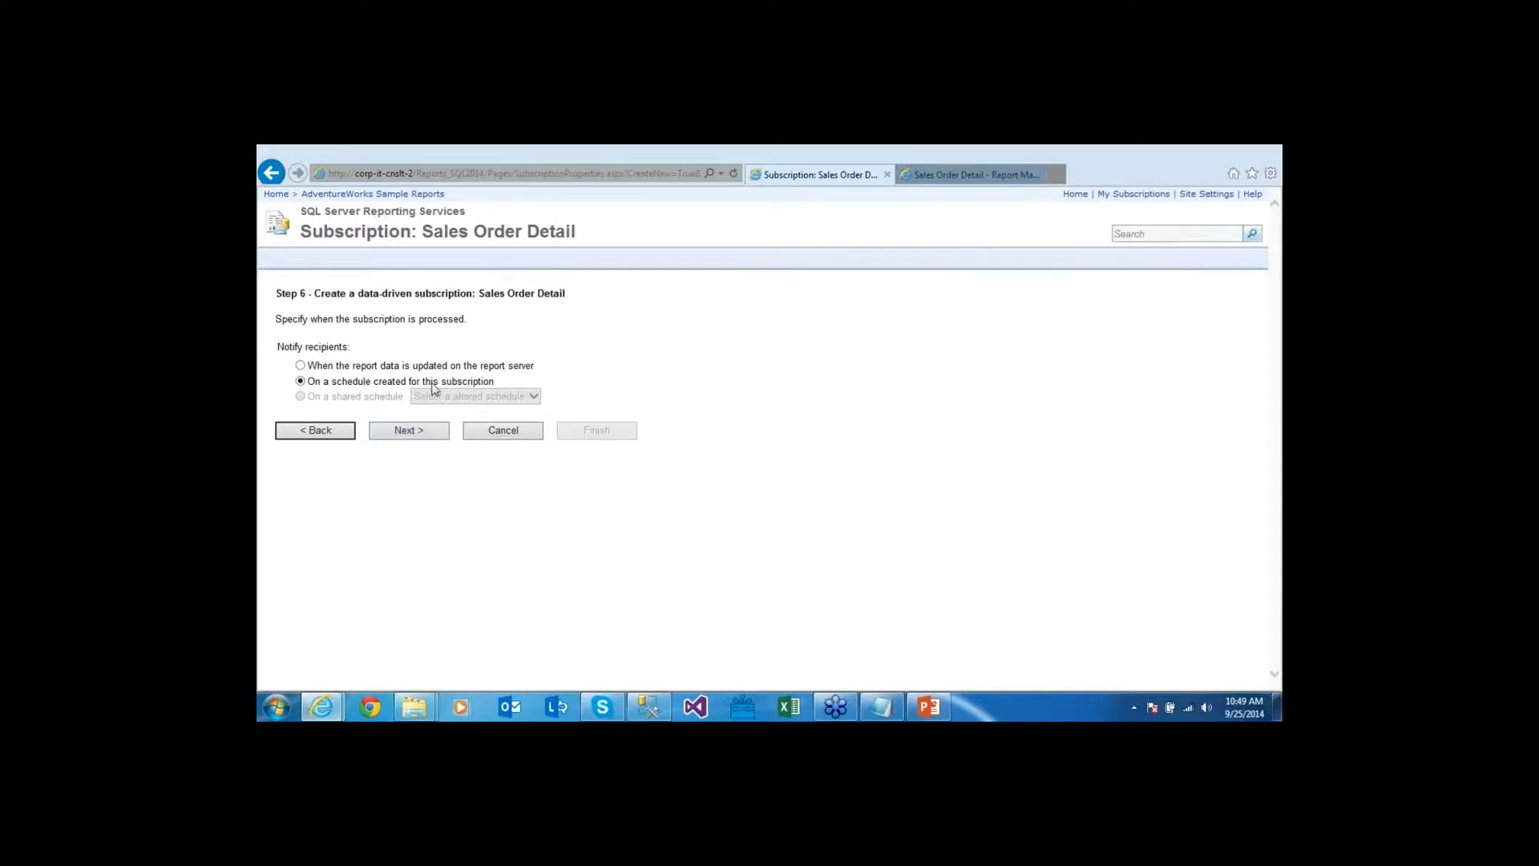
click(408, 429)
click(290, 393)
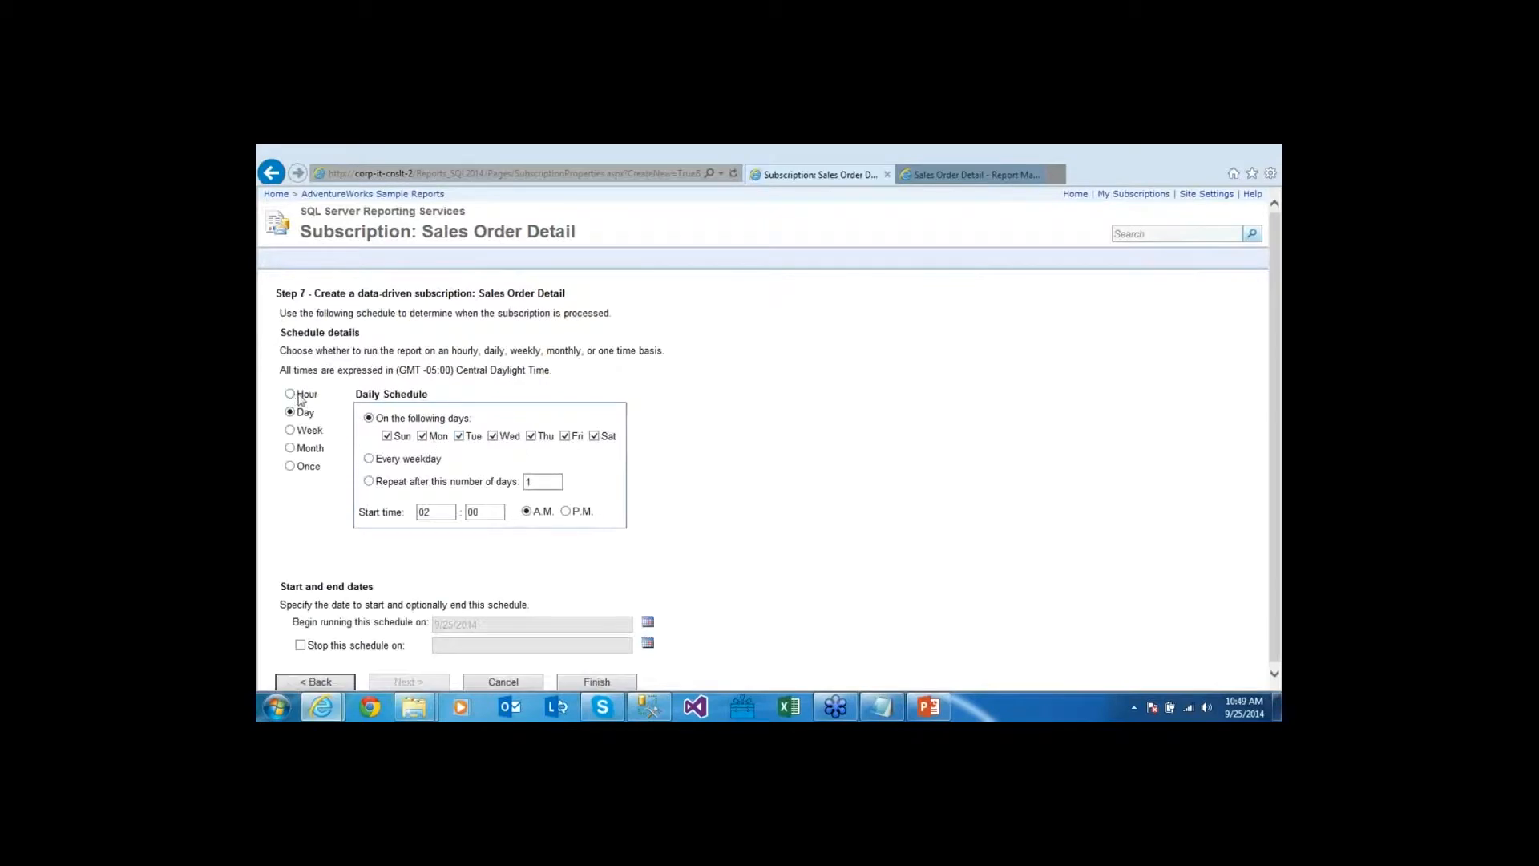
text(0)
key(Tab)
key(Tab)
text(10)
key(Tab)
text(50)
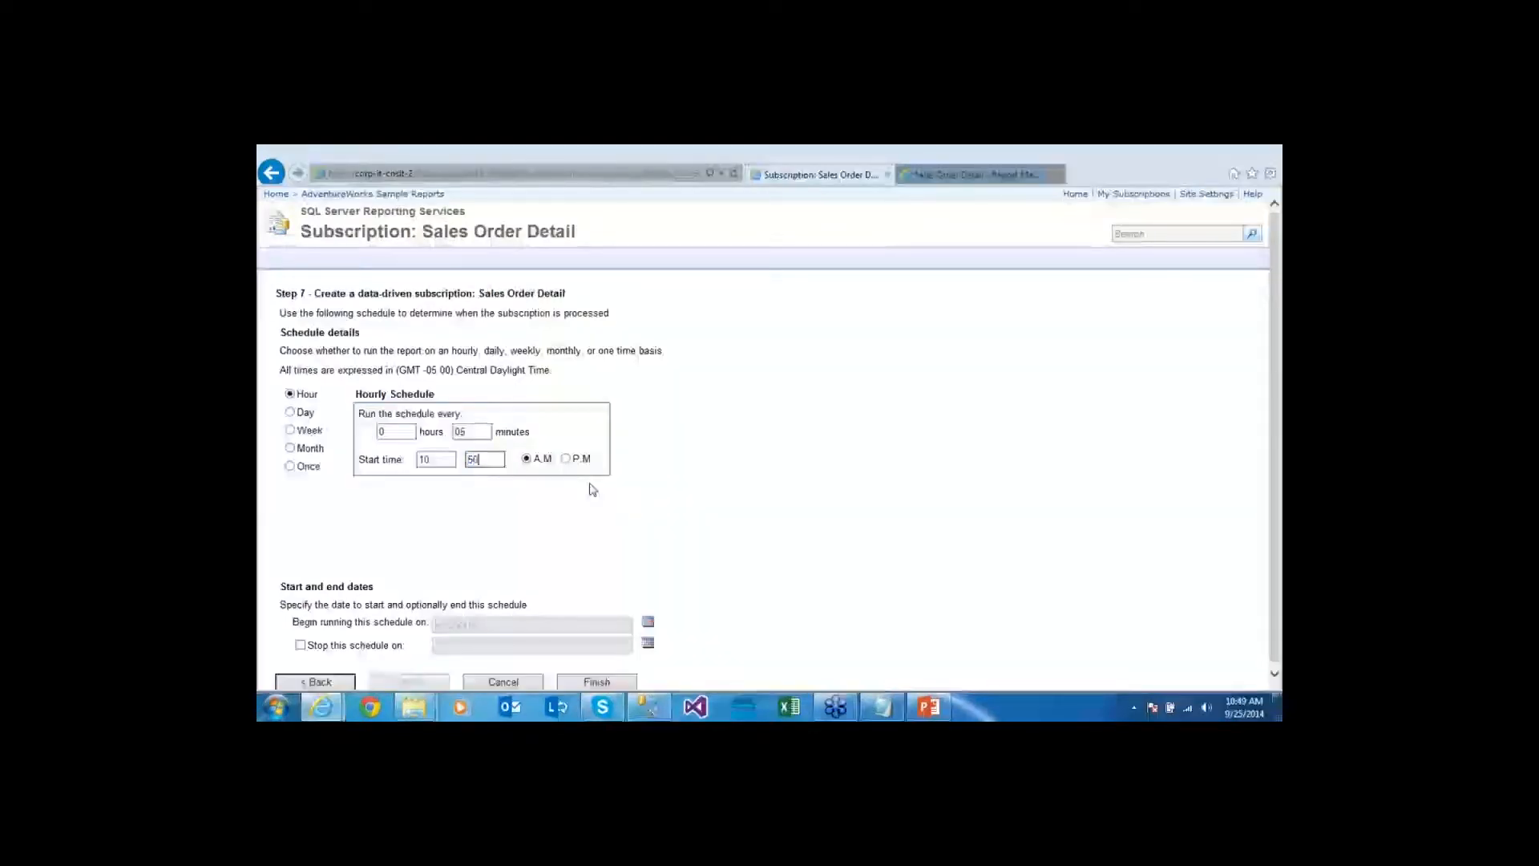
key(Return)
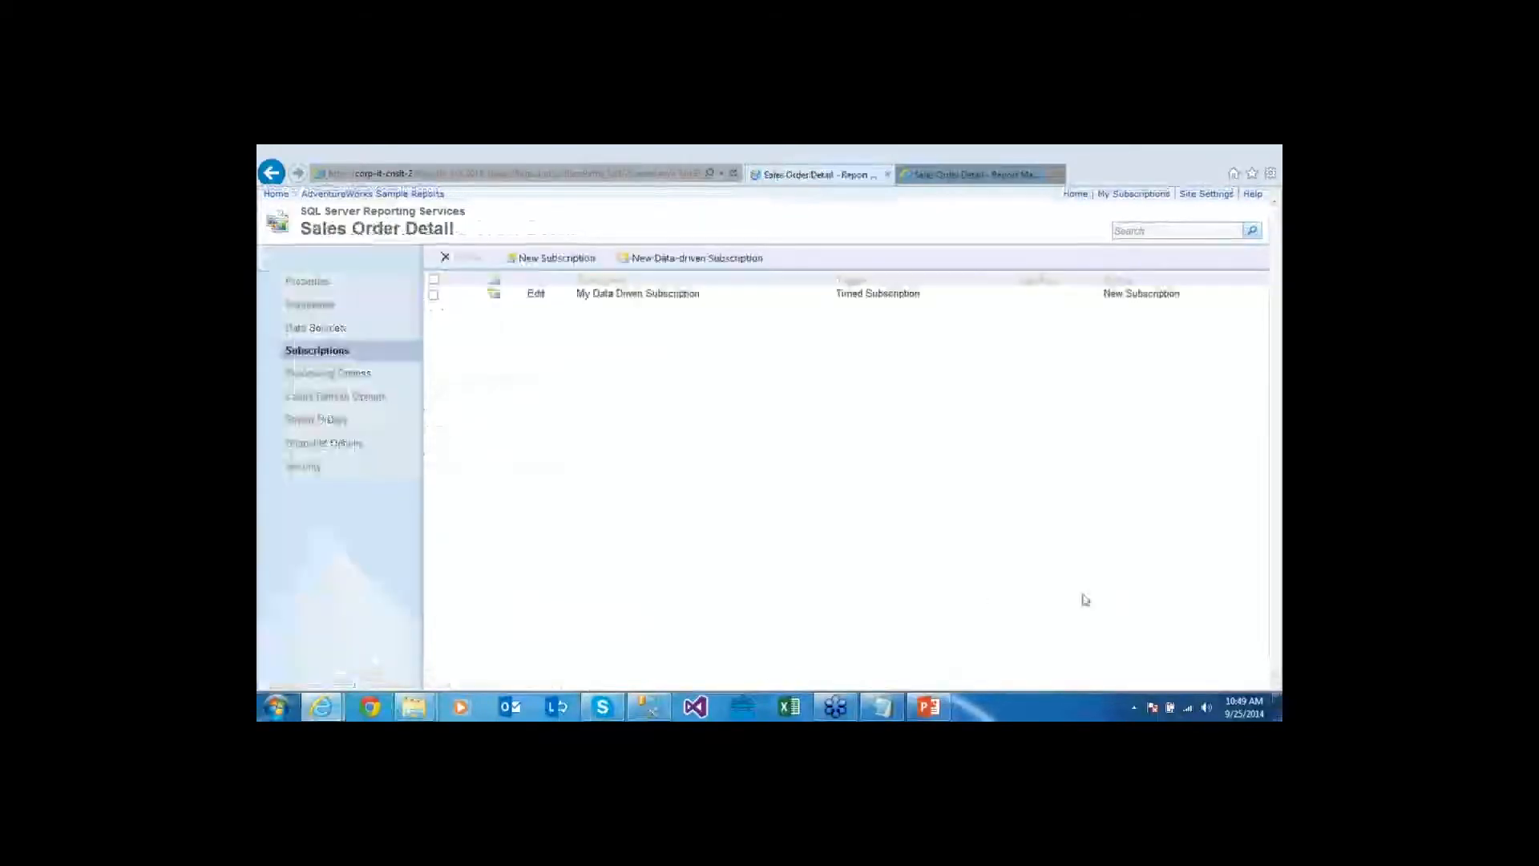
click(1252, 704)
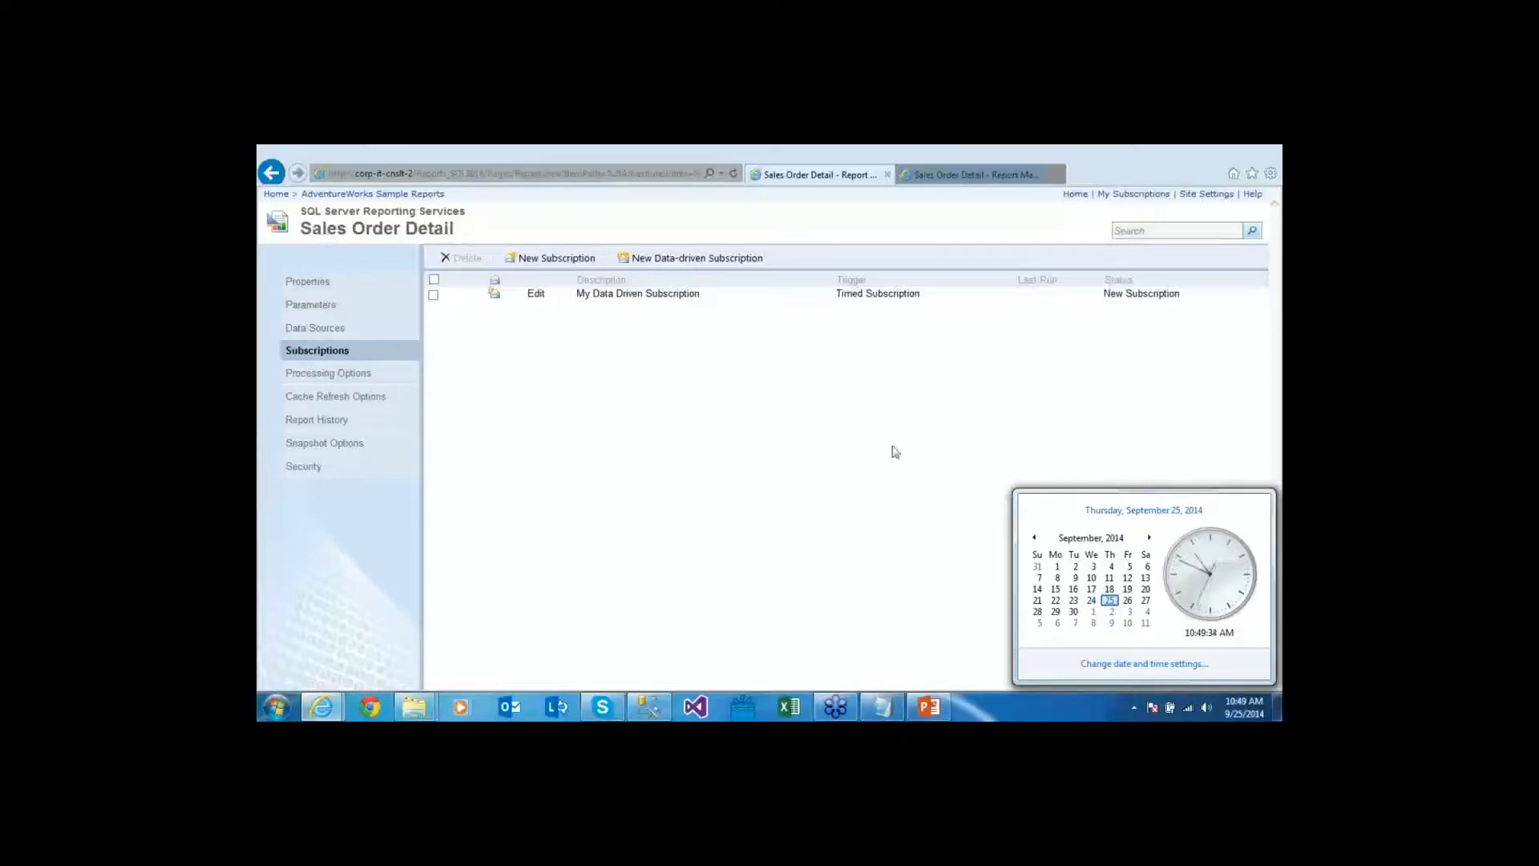
click(844, 457)
click(736, 178)
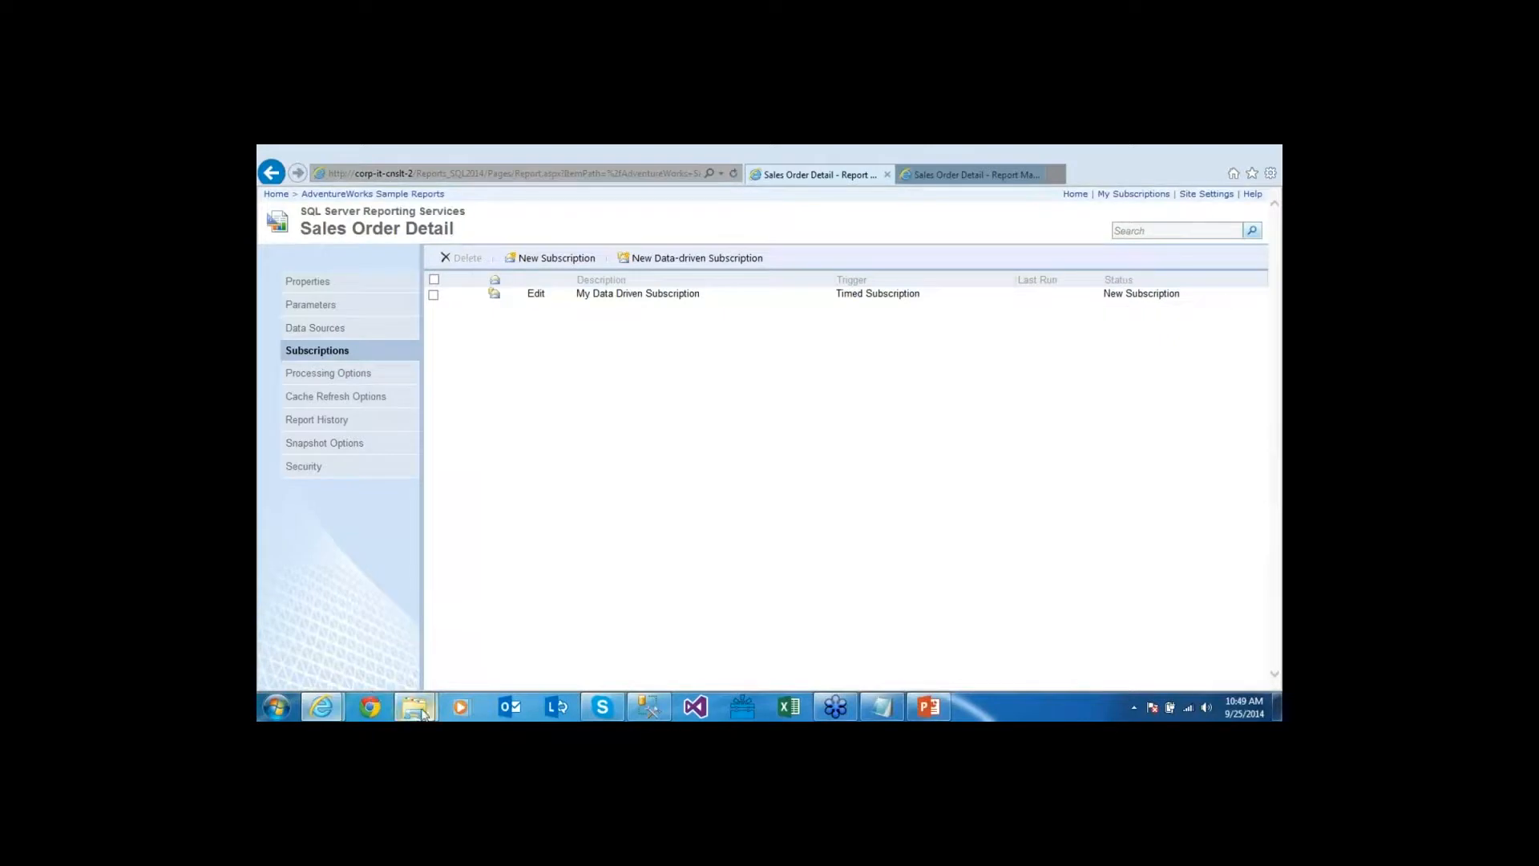
mouse_move(428, 710)
mouse_move(586, 589)
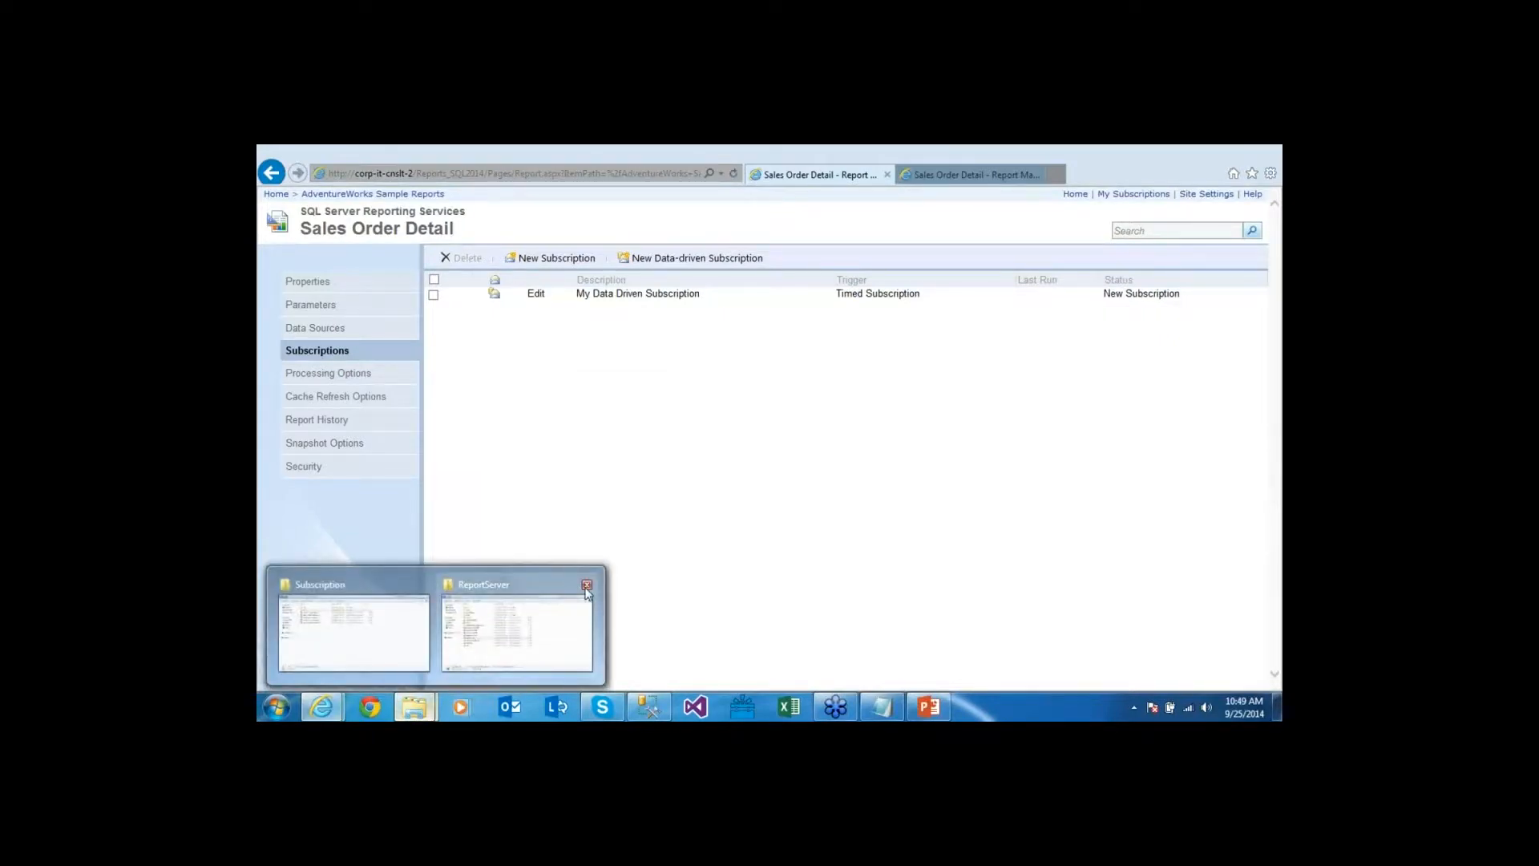
Delete the five Territory Sales Drilldown PDFs from C:\Subscription to the Recycle Bin
click(586, 588)
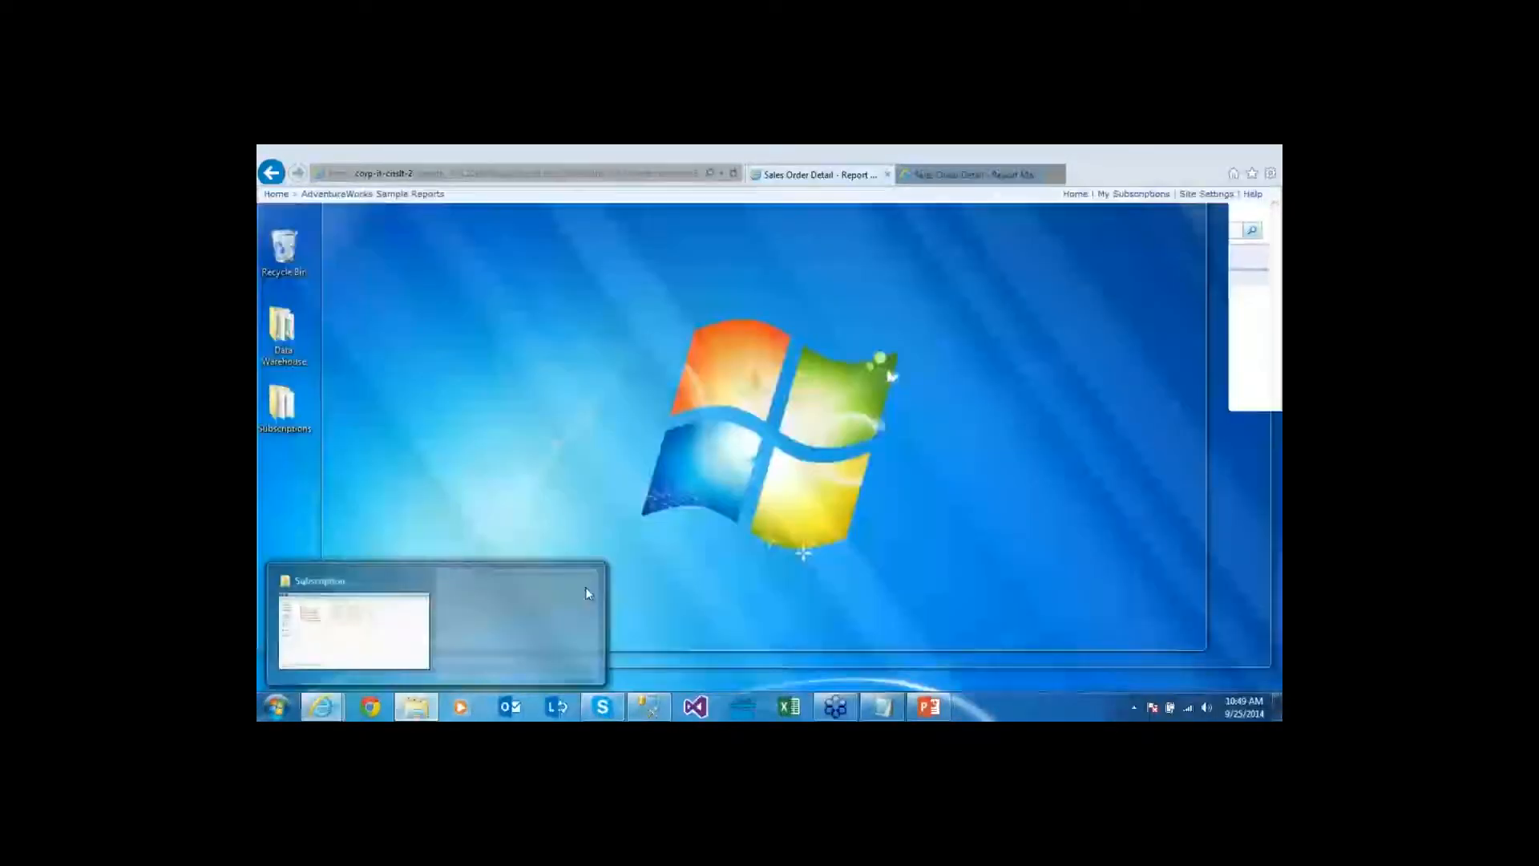
click(436, 629)
key(Delete)
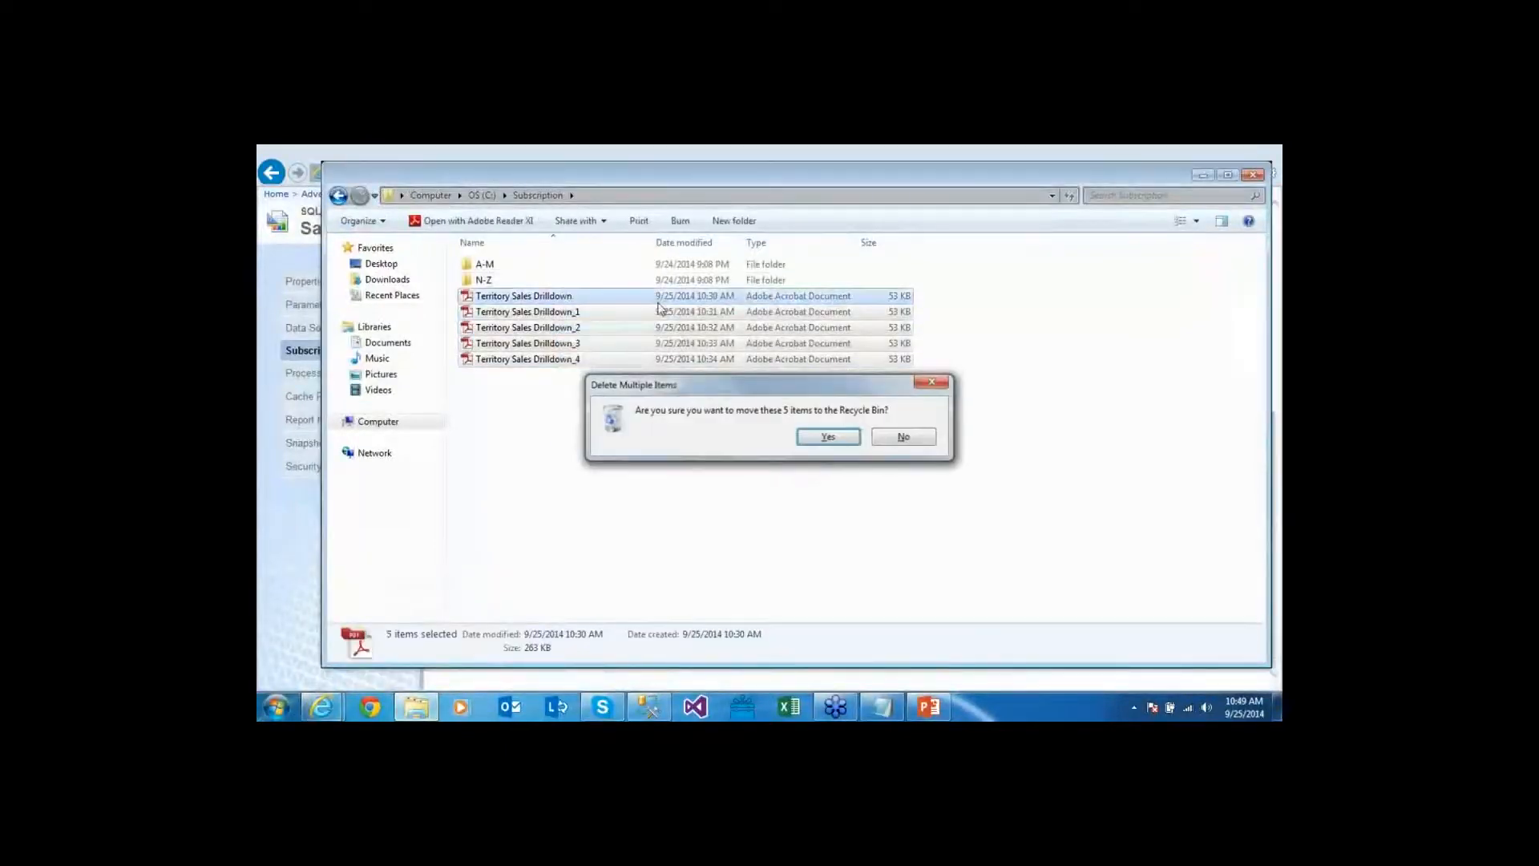
key(Return)
Confirm the A-M and N-Z folders are empty, then check the current time
double_click(695, 271)
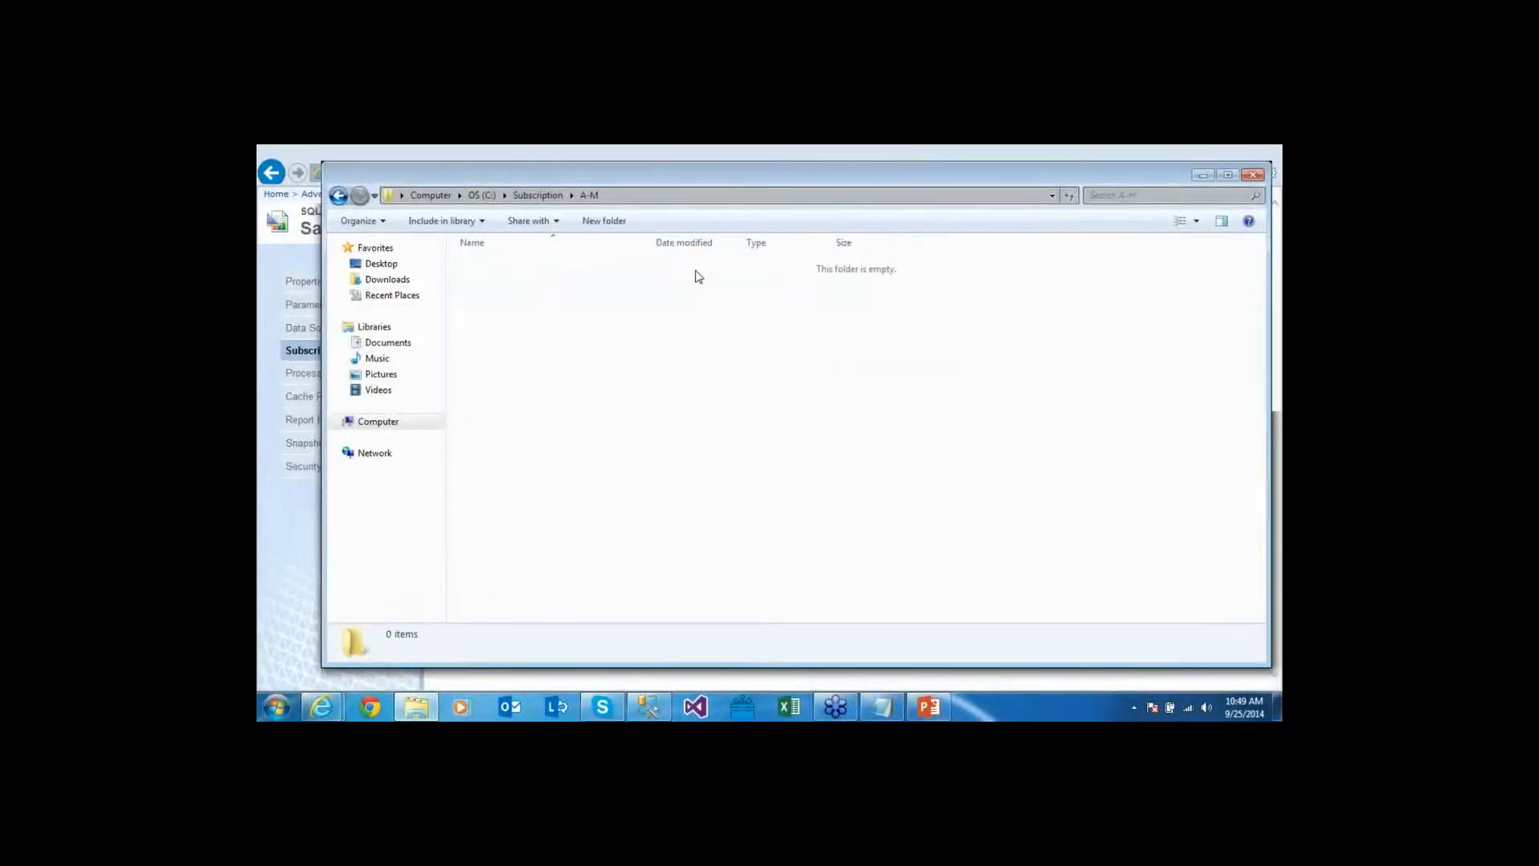
click(338, 197)
double_click(585, 279)
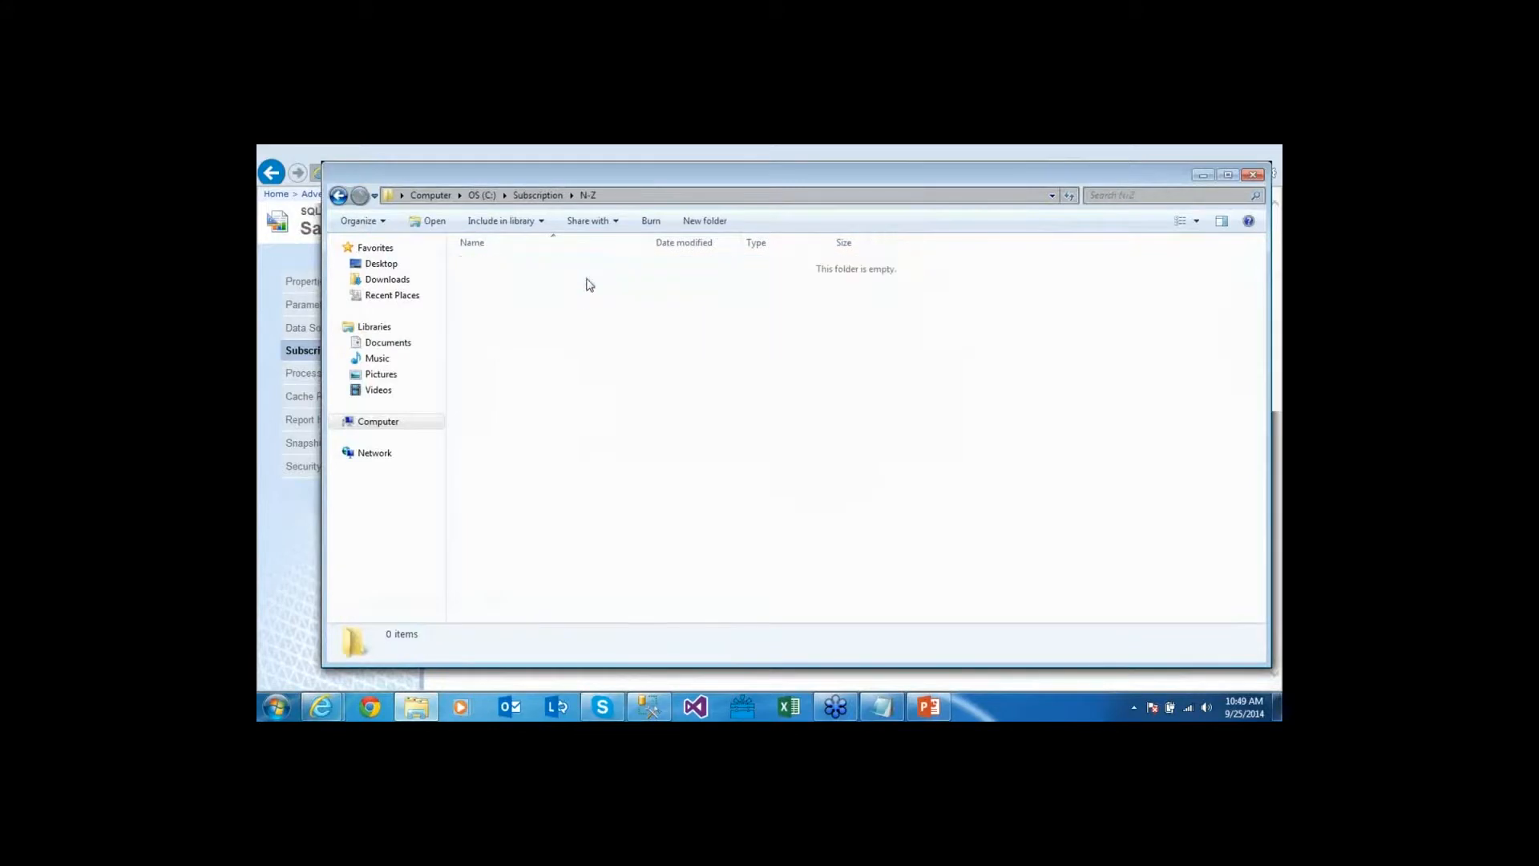
click(339, 199)
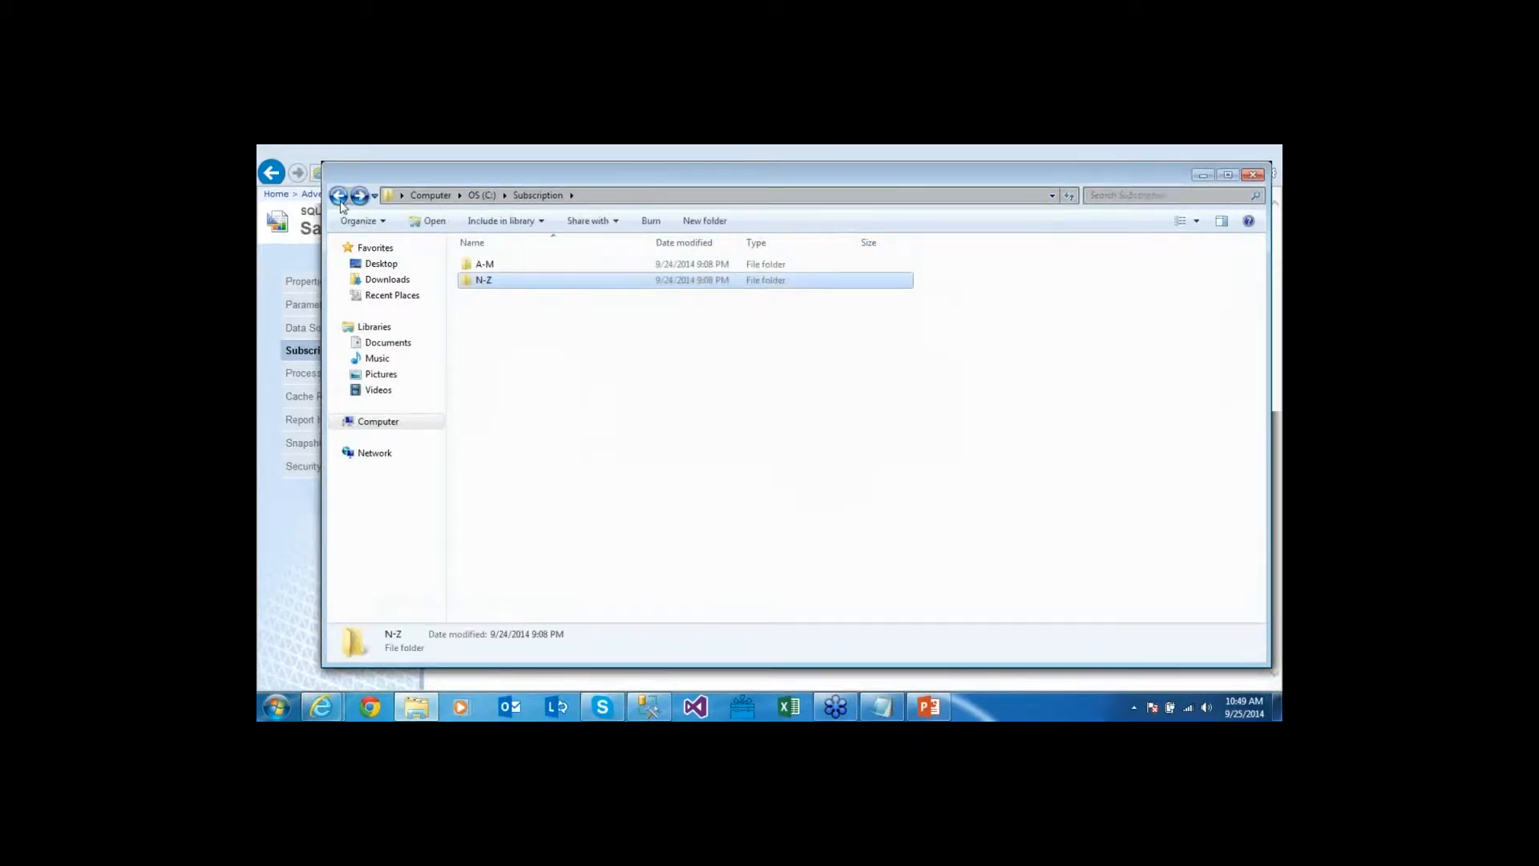
click(776, 155)
click(1238, 713)
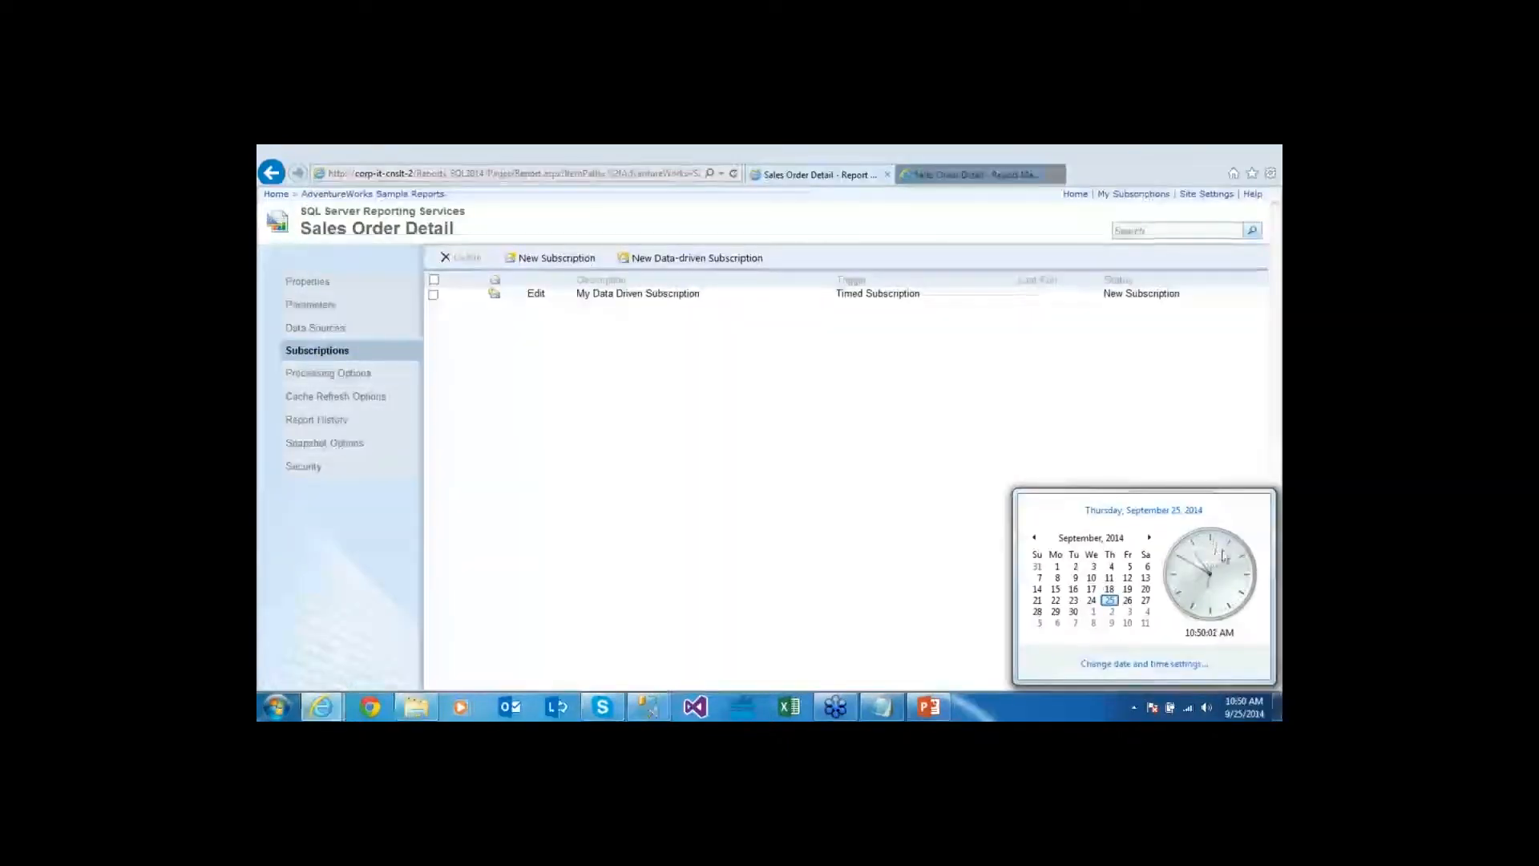
Refresh the Subscriptions page until the status reads Done: 125 processed of 125, 0 errors
click(1083, 415)
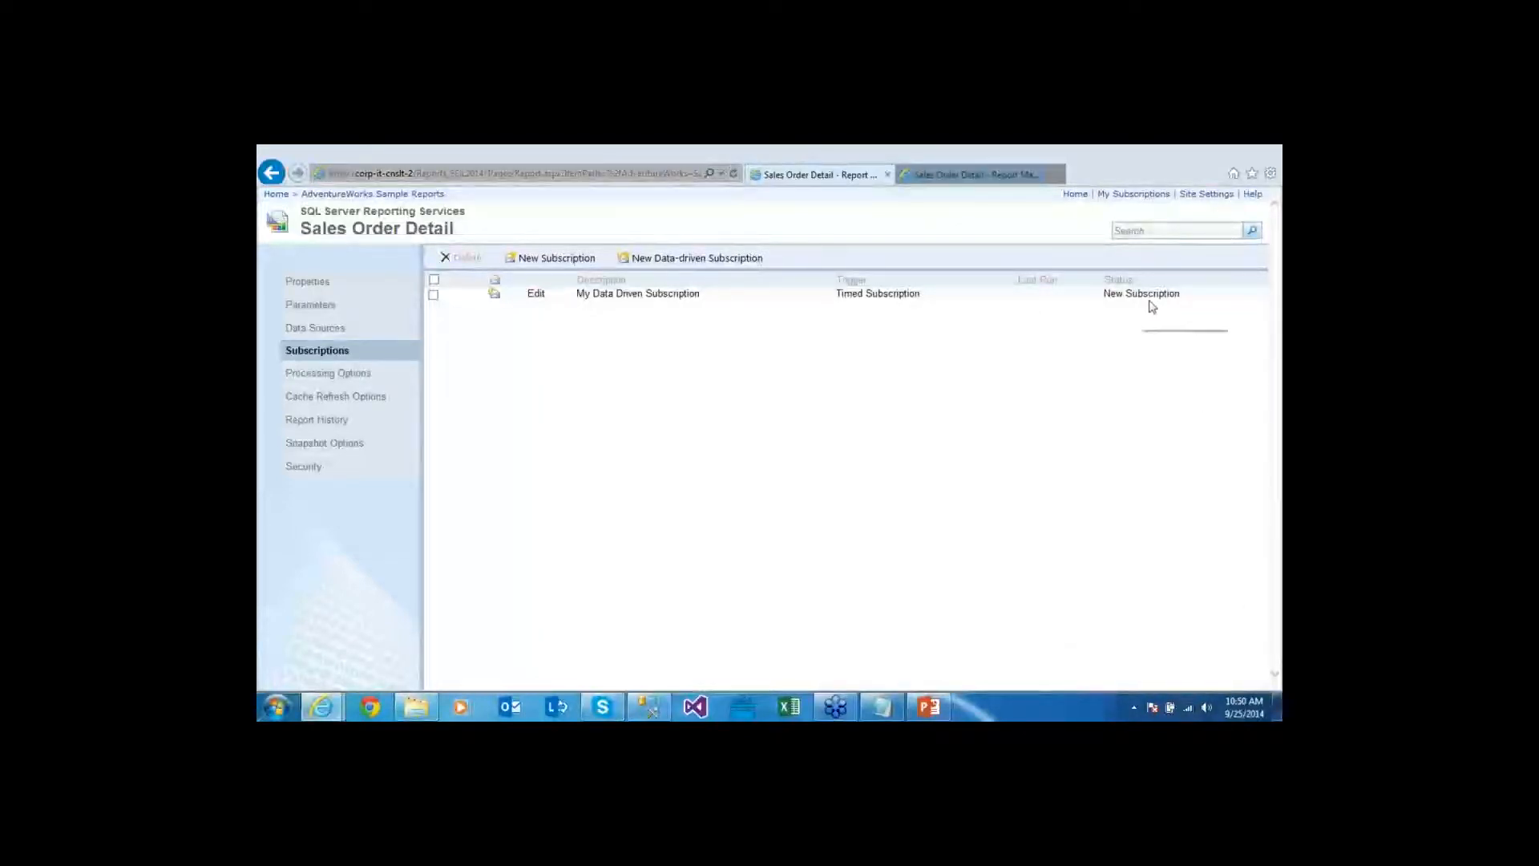
click(733, 174)
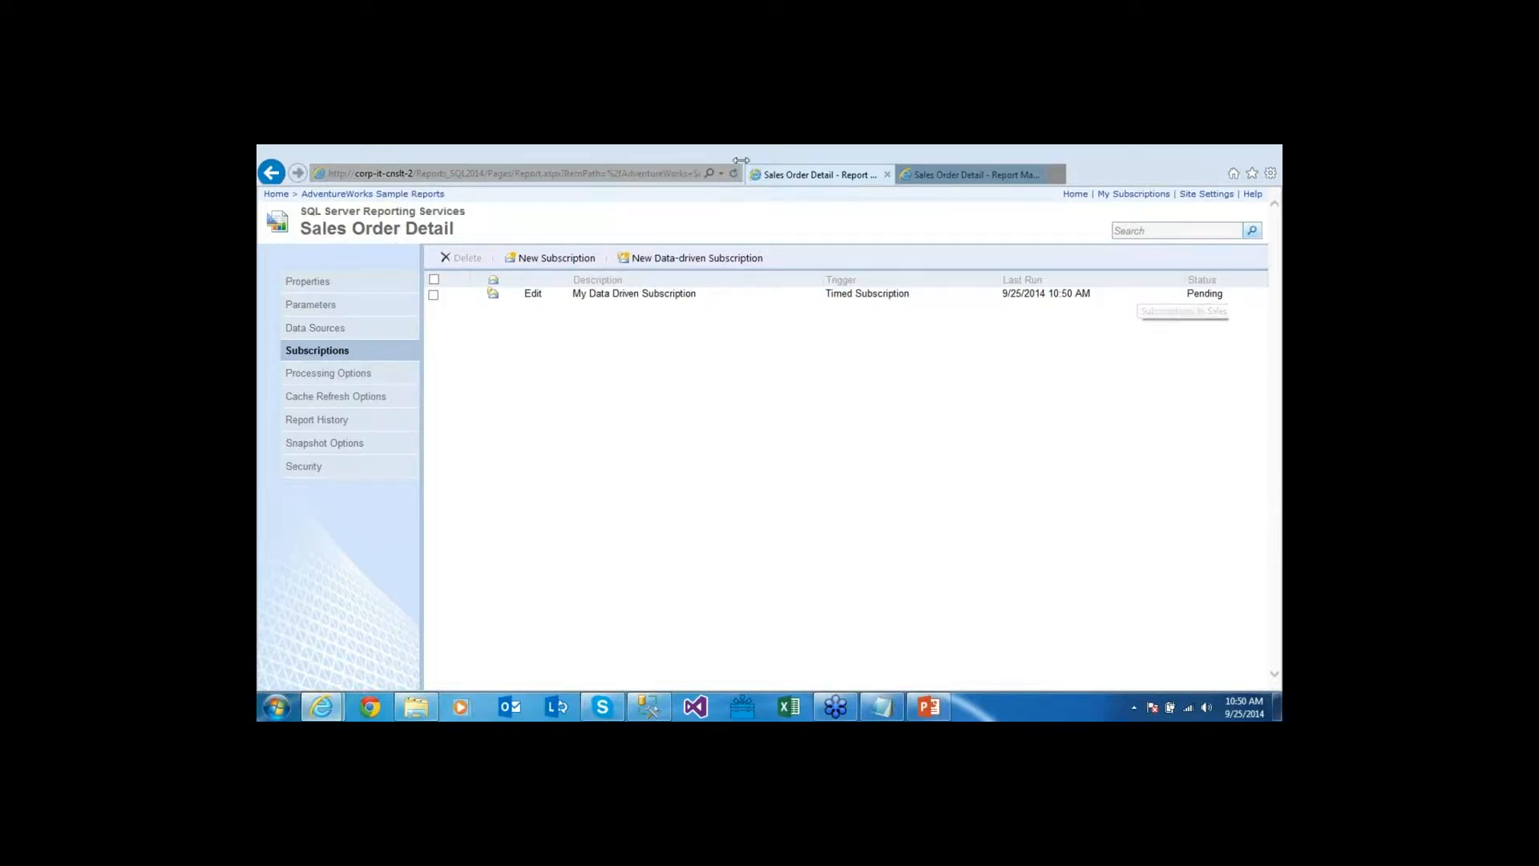
click(733, 173)
drag(1001, 294, 1192, 303)
click(1194, 307)
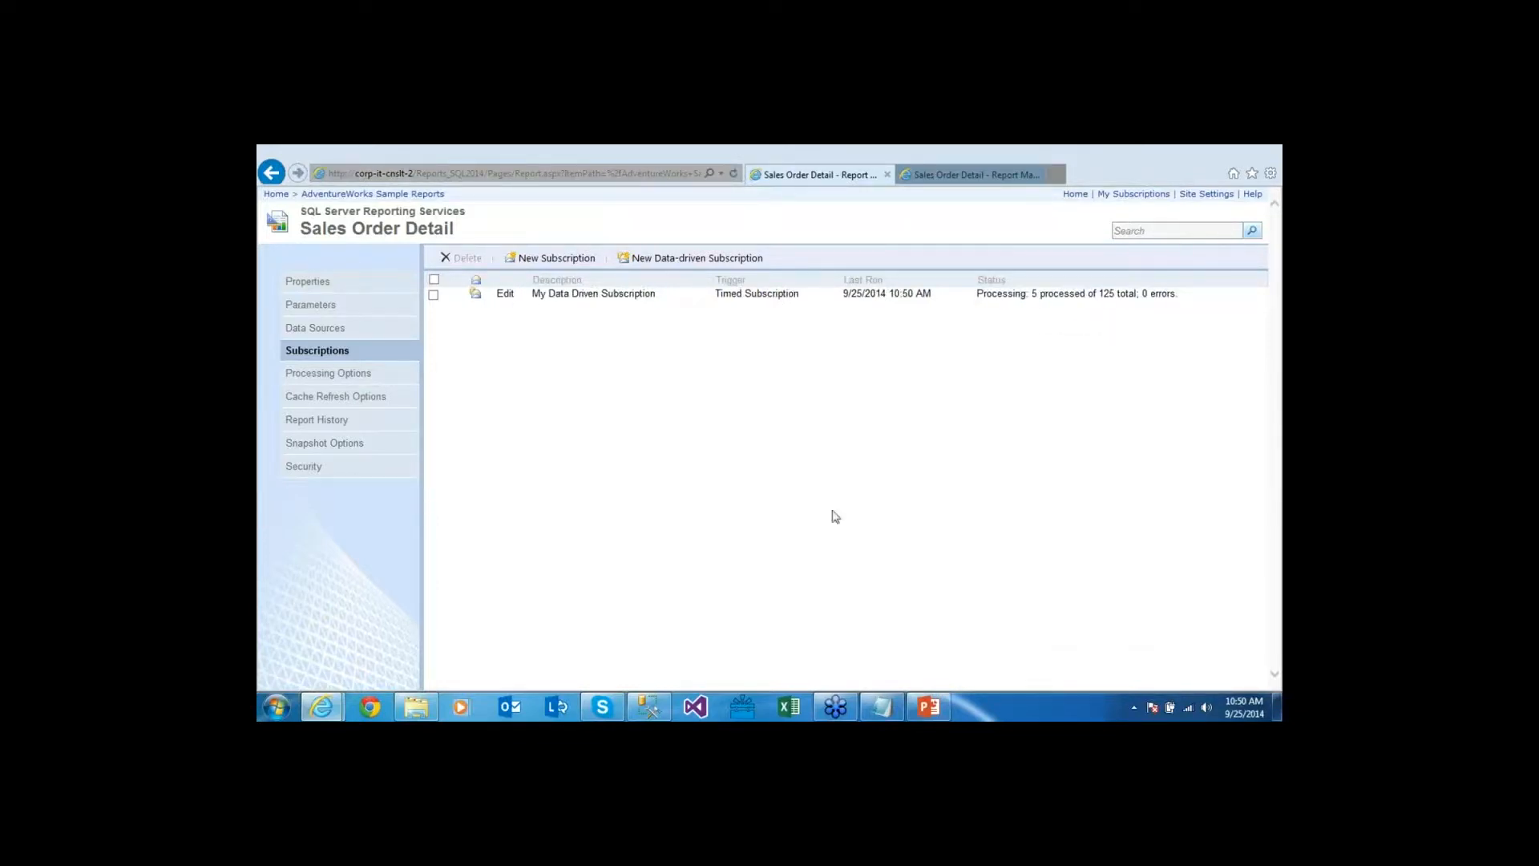
click(650, 706)
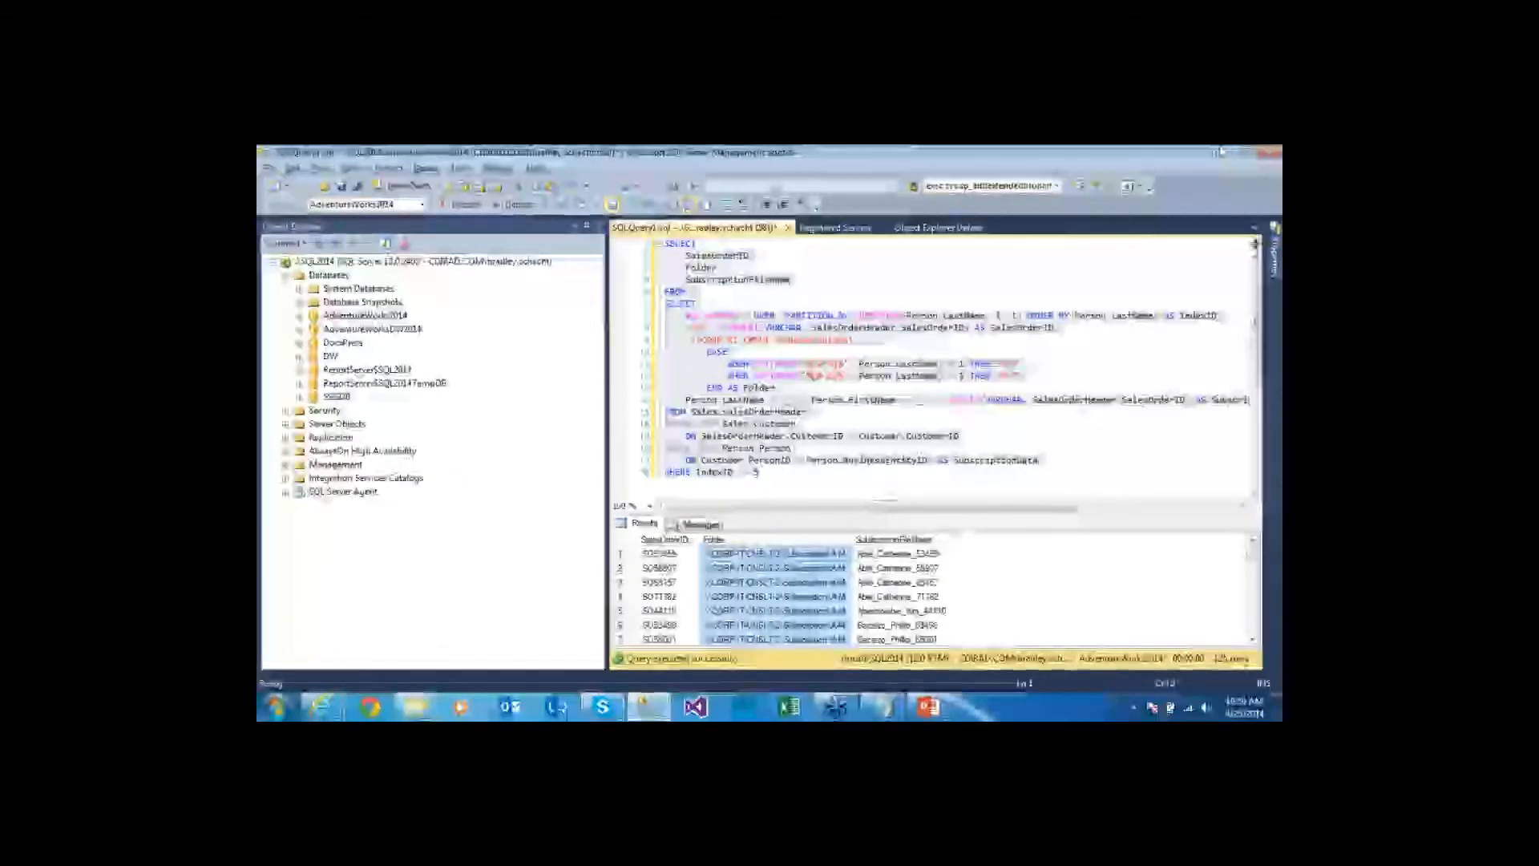
key(alt+Tab)
click(733, 173)
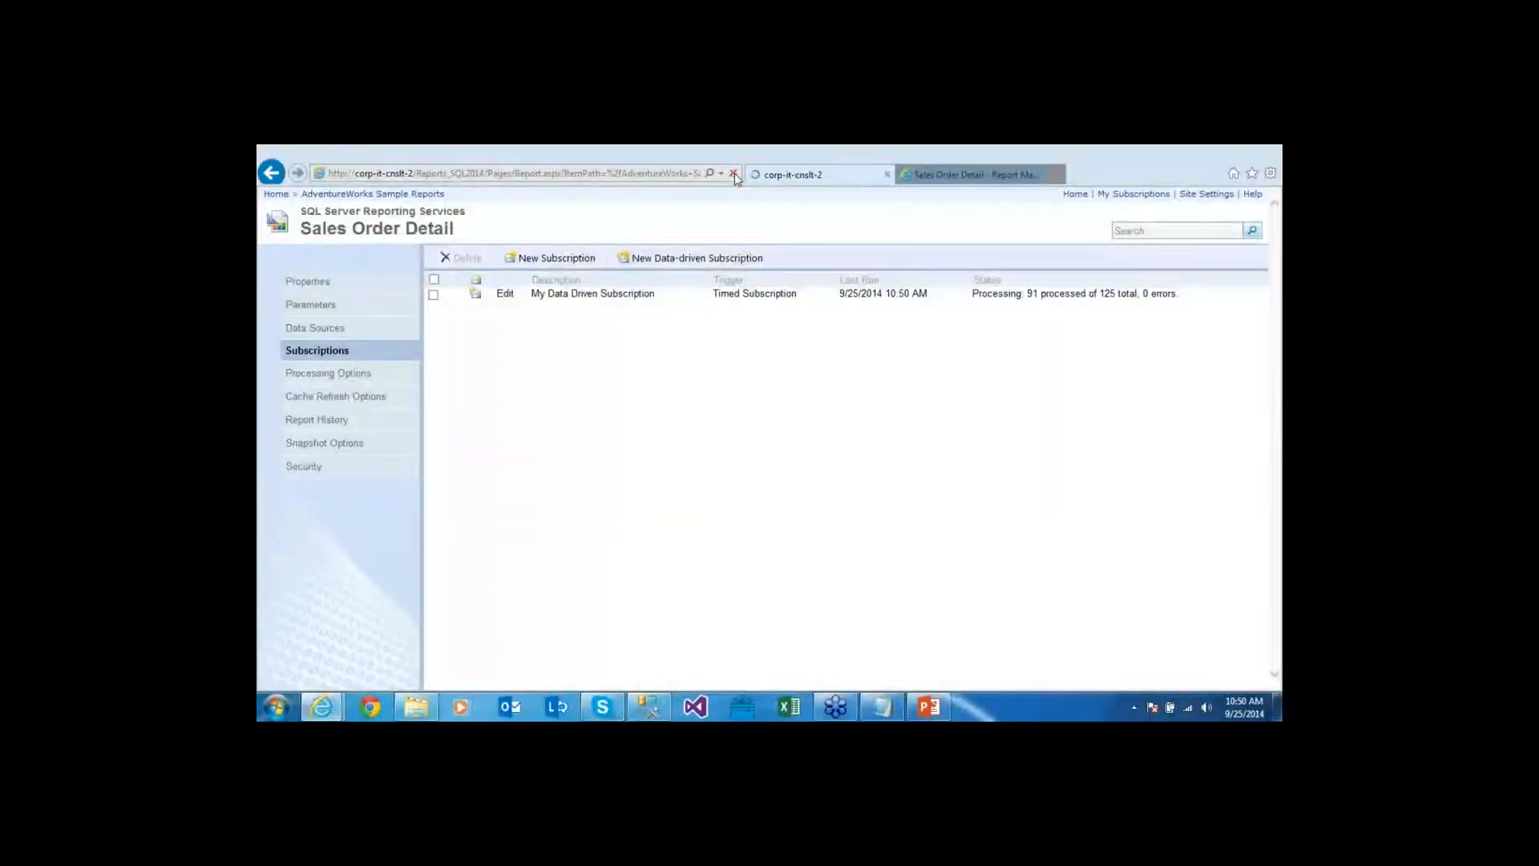
drag(1160, 297, 1141, 295)
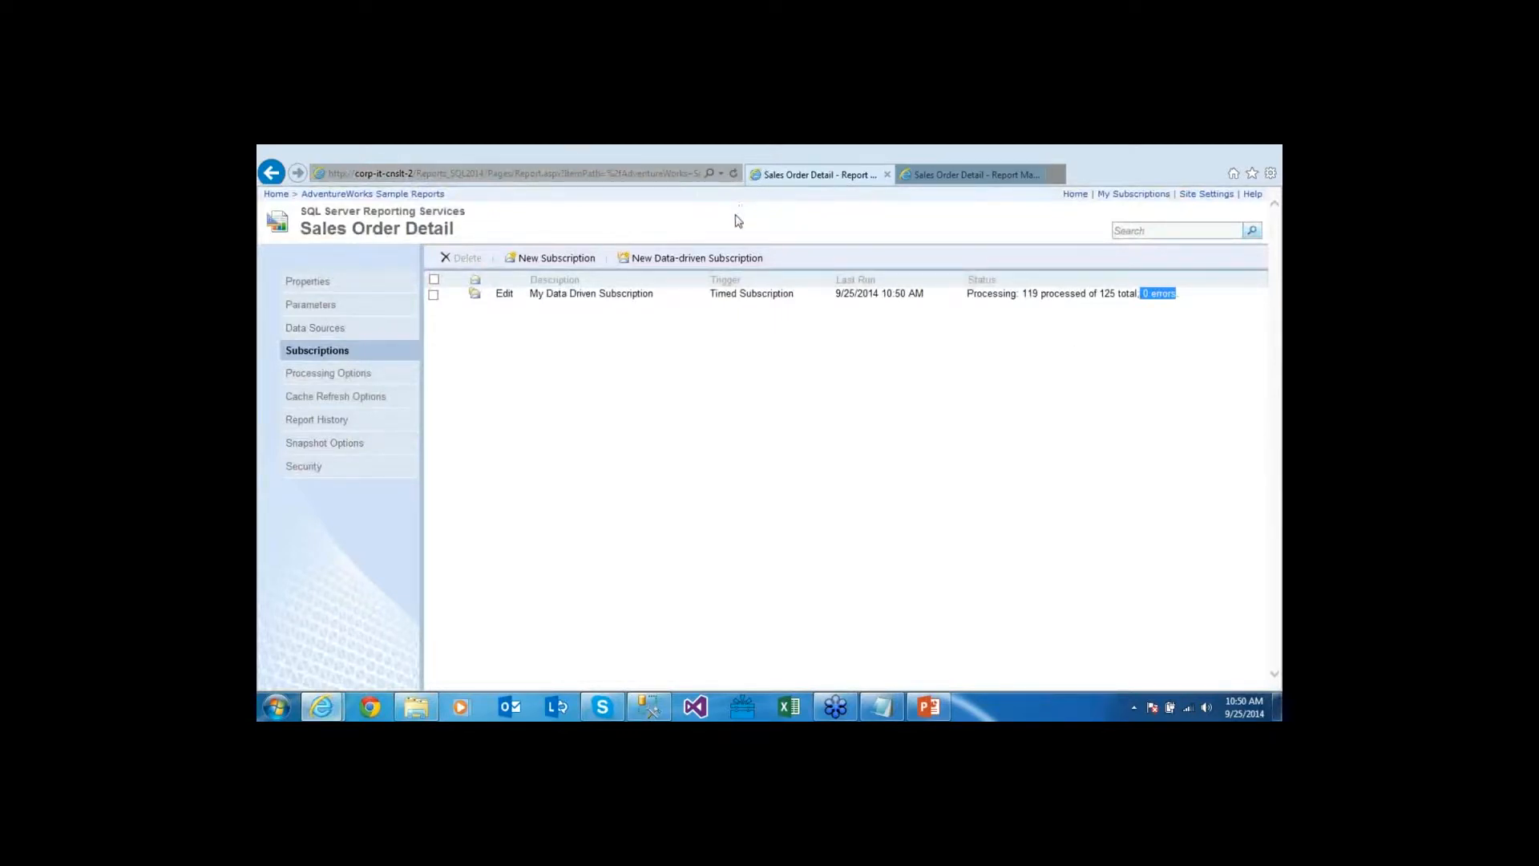
click(734, 174)
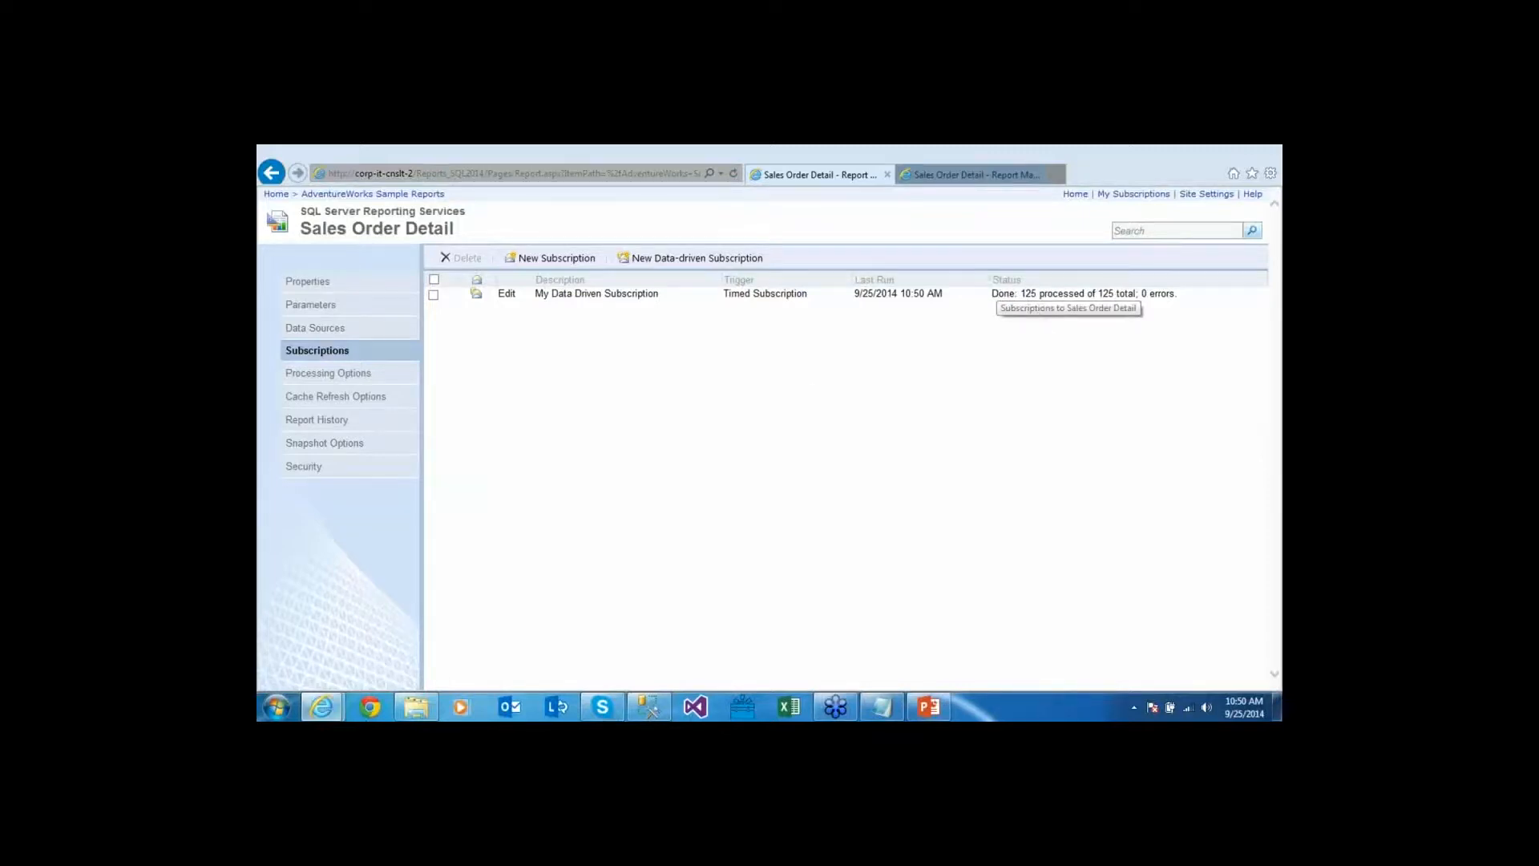
key(alt+Tab)
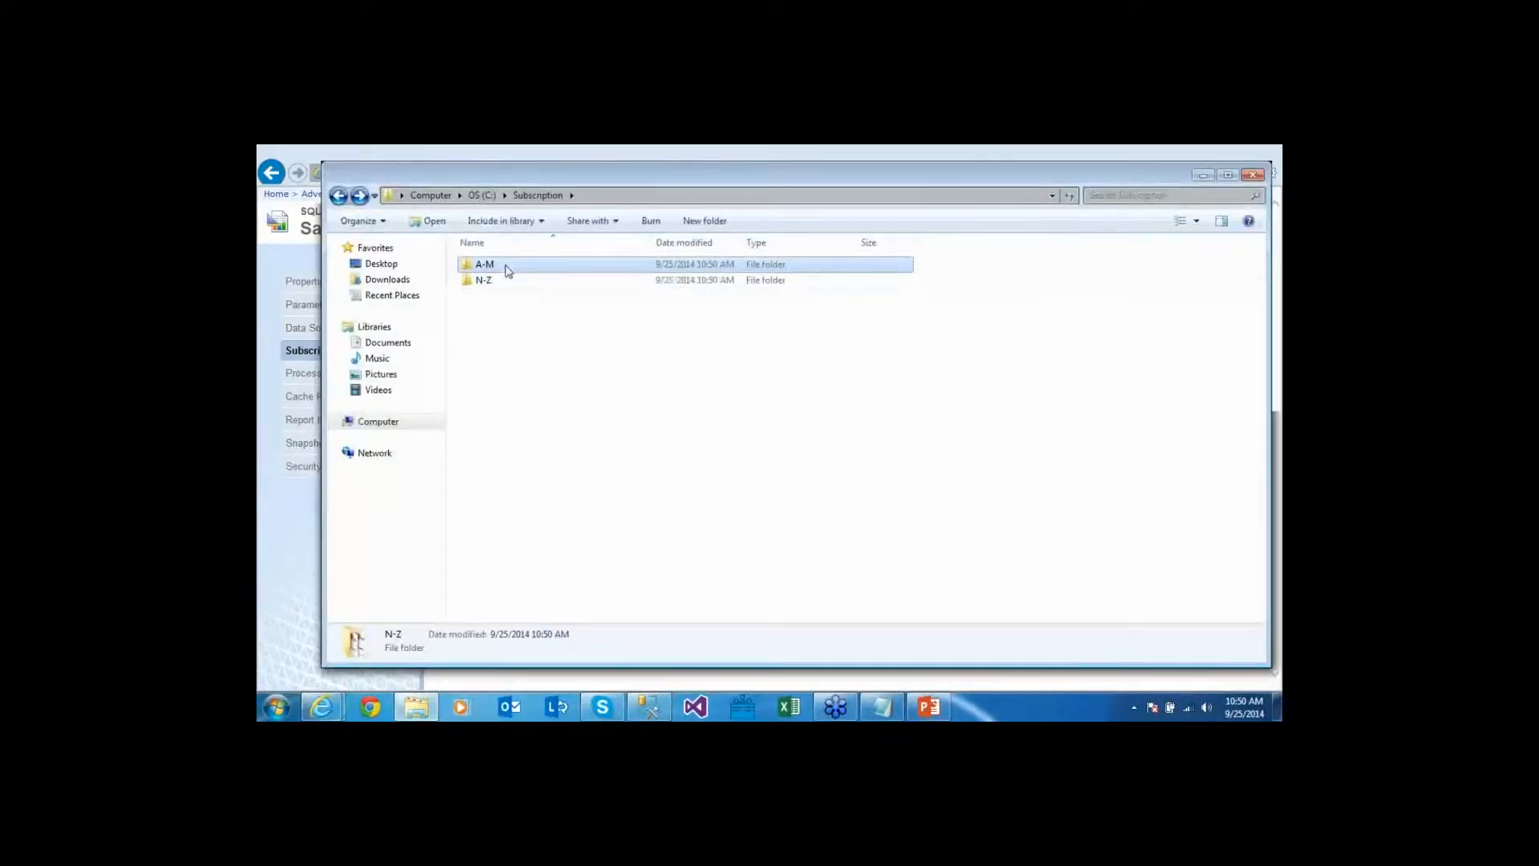
Scroll through the generated PDFs in A-M, then open the first sales order PDF in N-Z
double_click(508, 270)
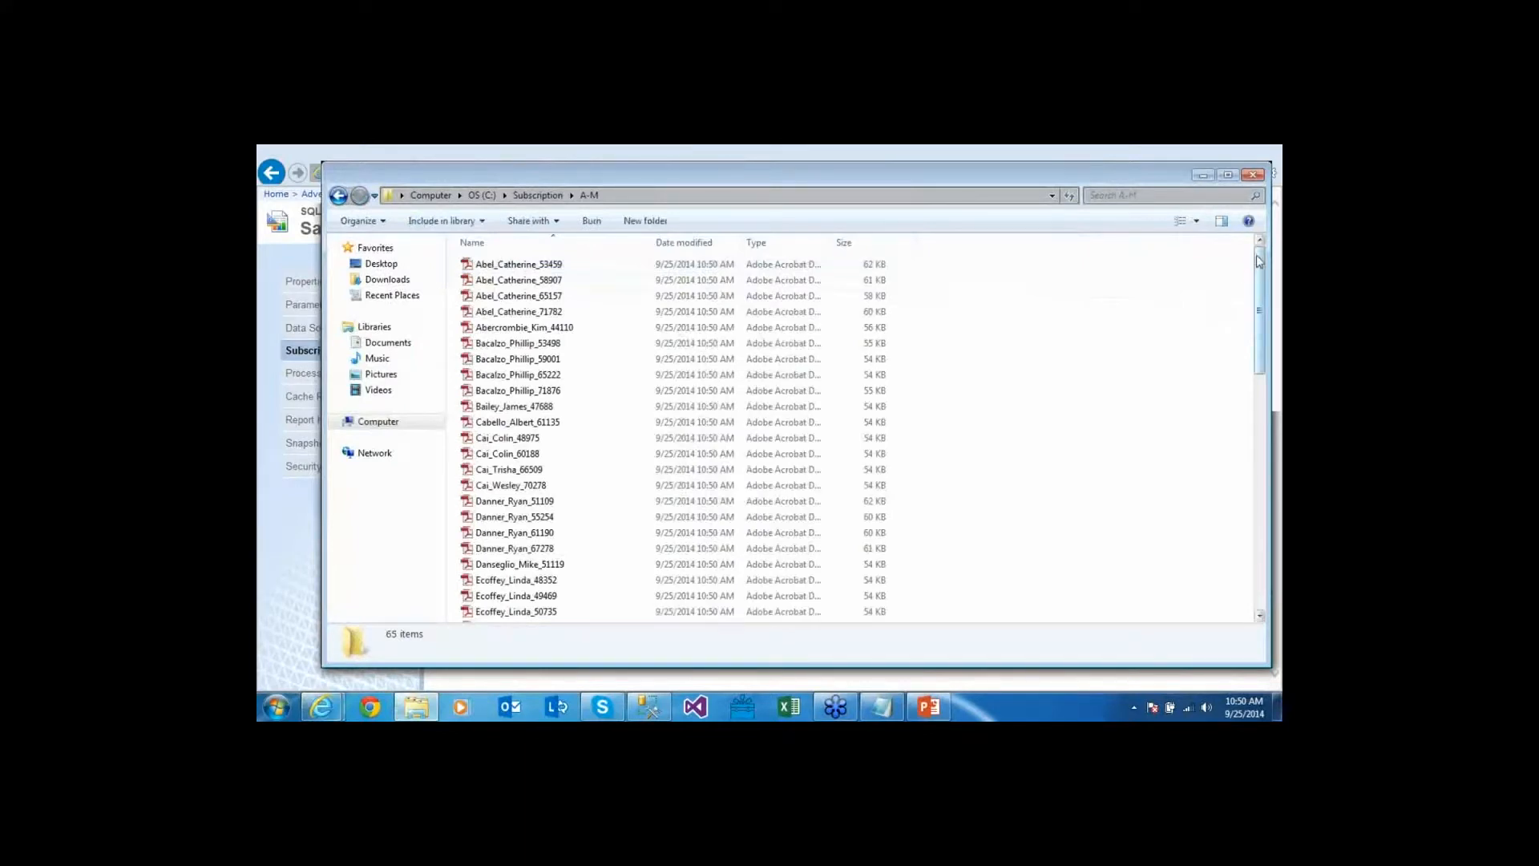
scroll(1258, 260, down, 10)
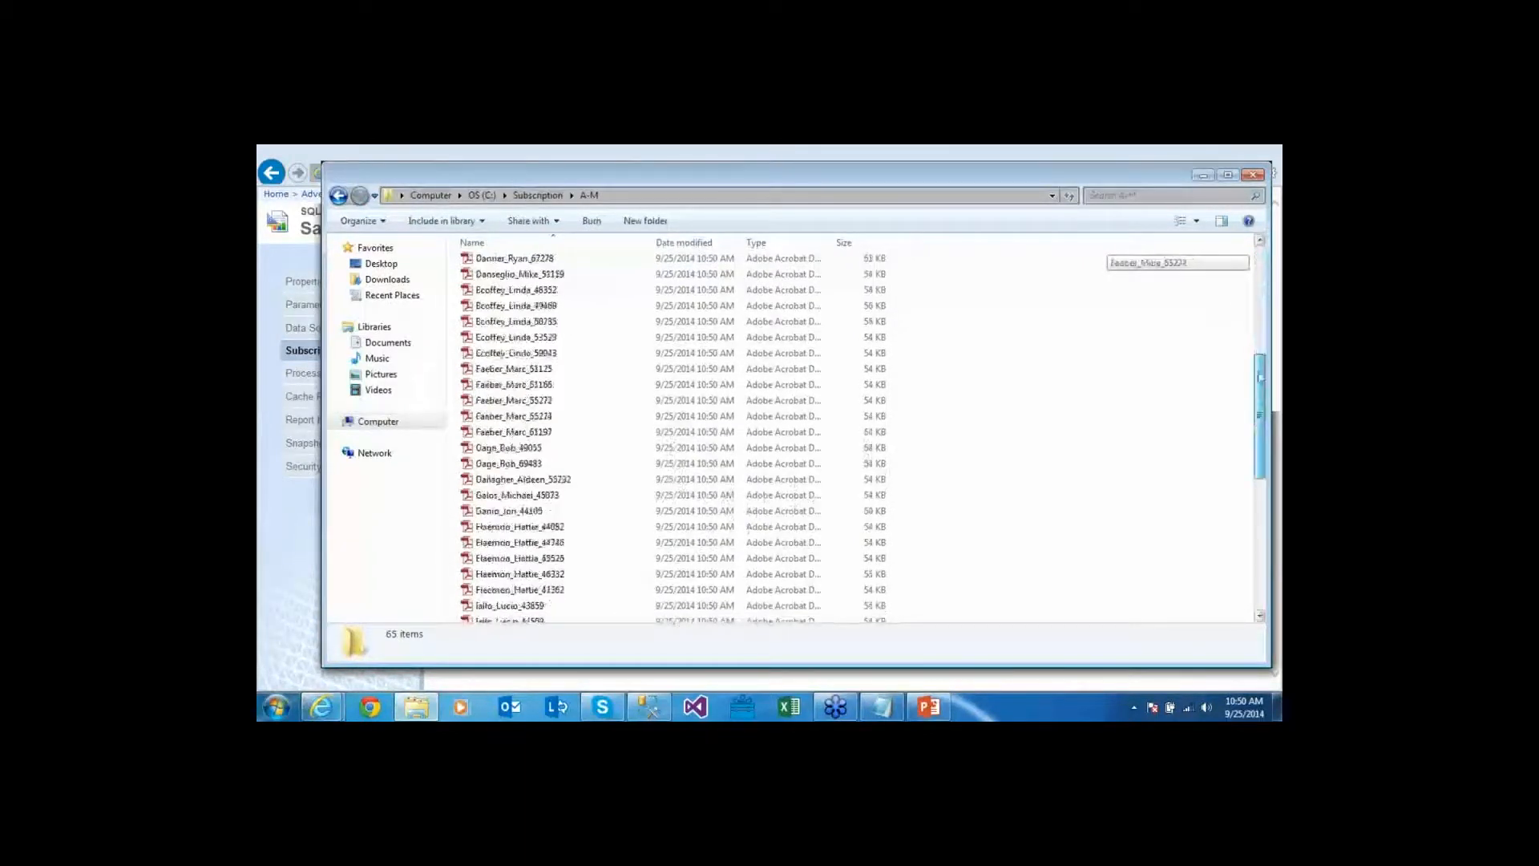
scroll(802, 433, down, 3)
click(538, 195)
double_click(509, 278)
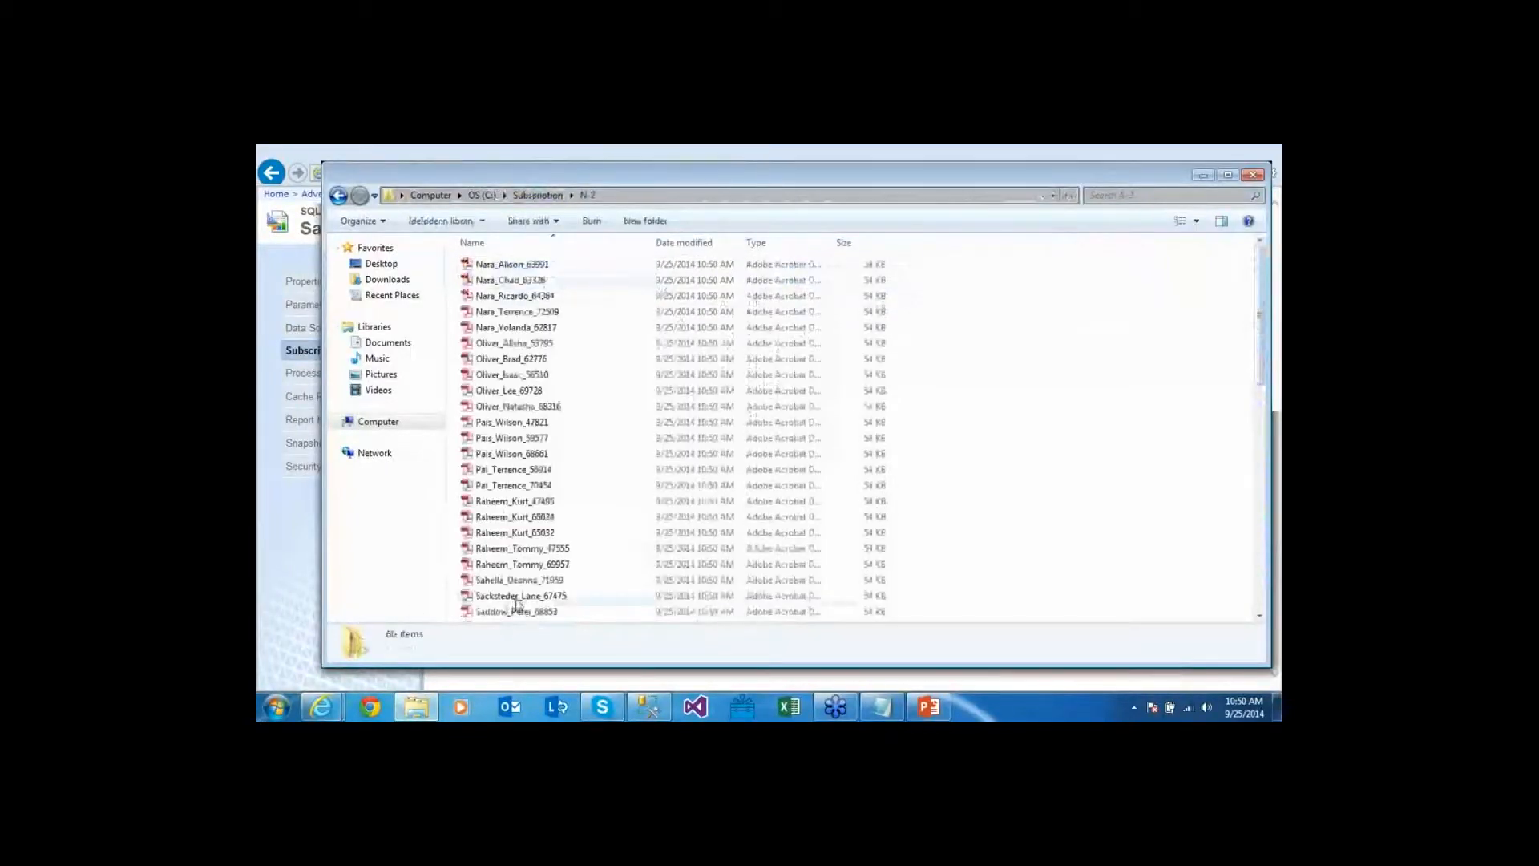
double_click(525, 269)
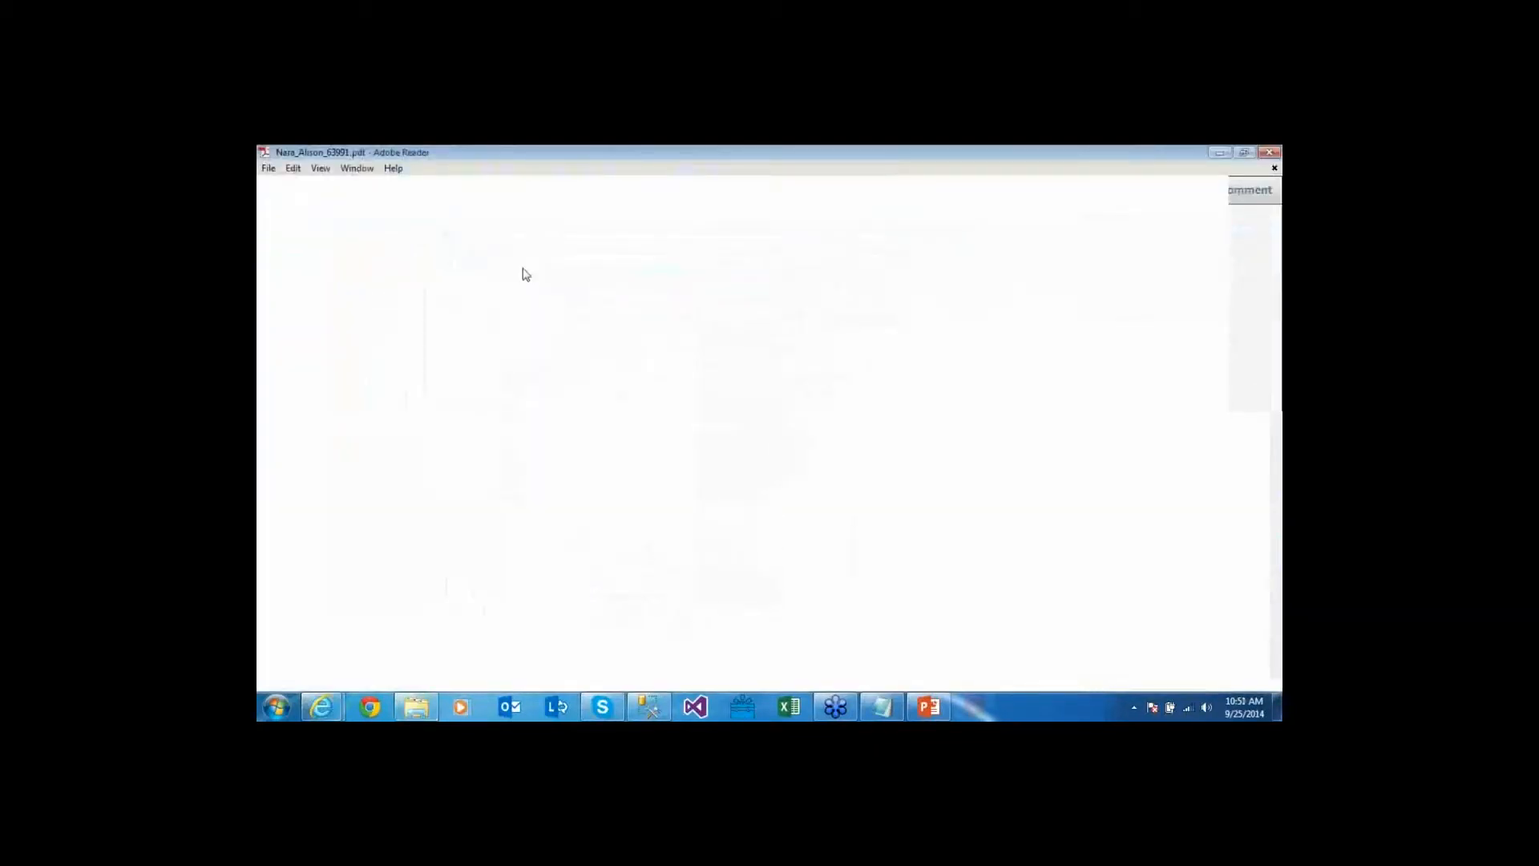
Close the first PDF, open and review sales order SO47495, then close Adobe Reader
click(1257, 153)
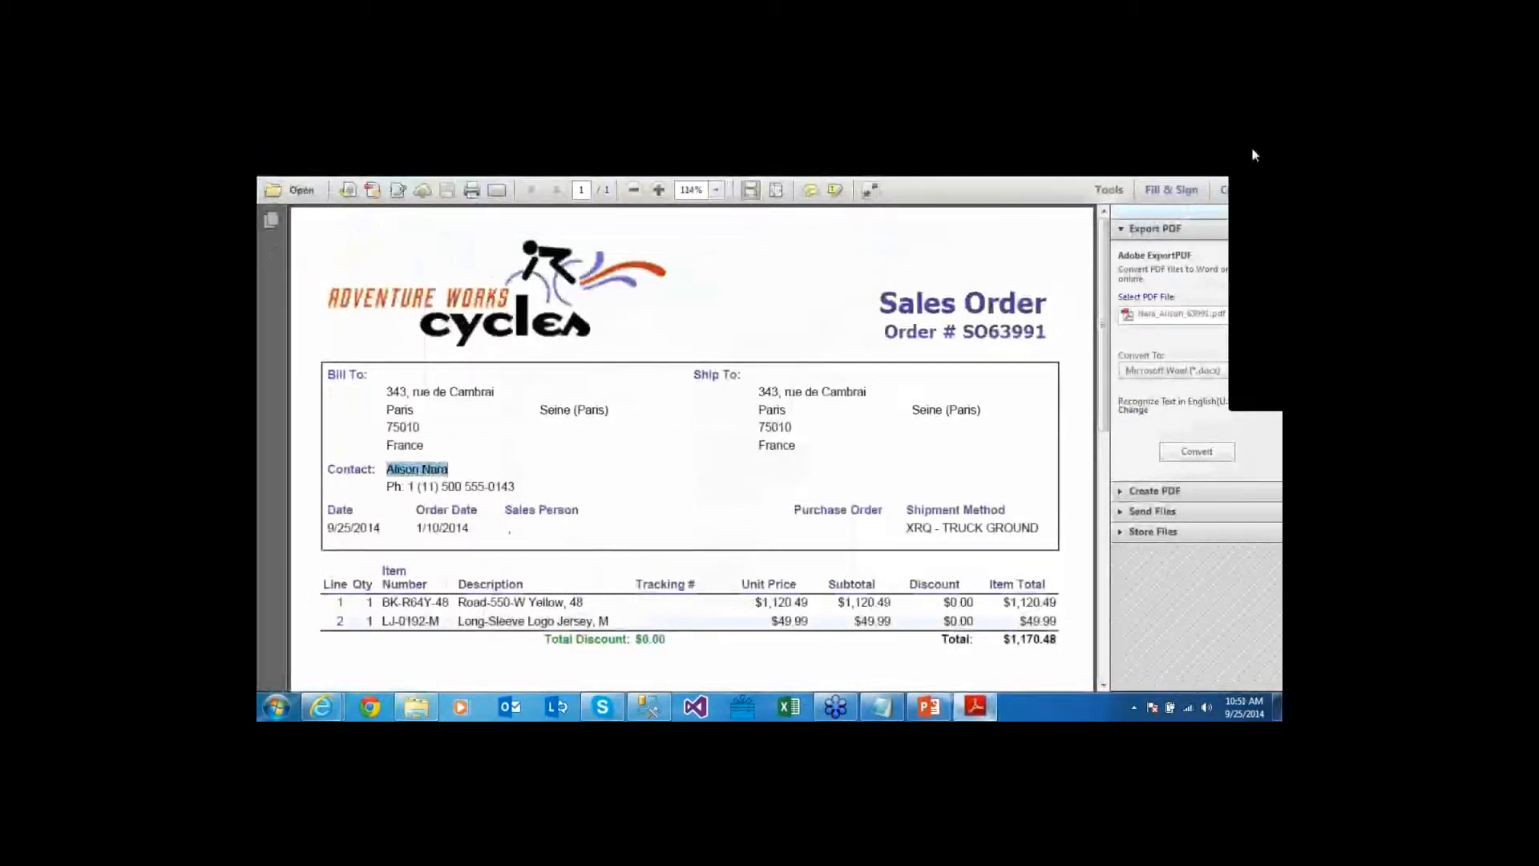
double_click(592, 471)
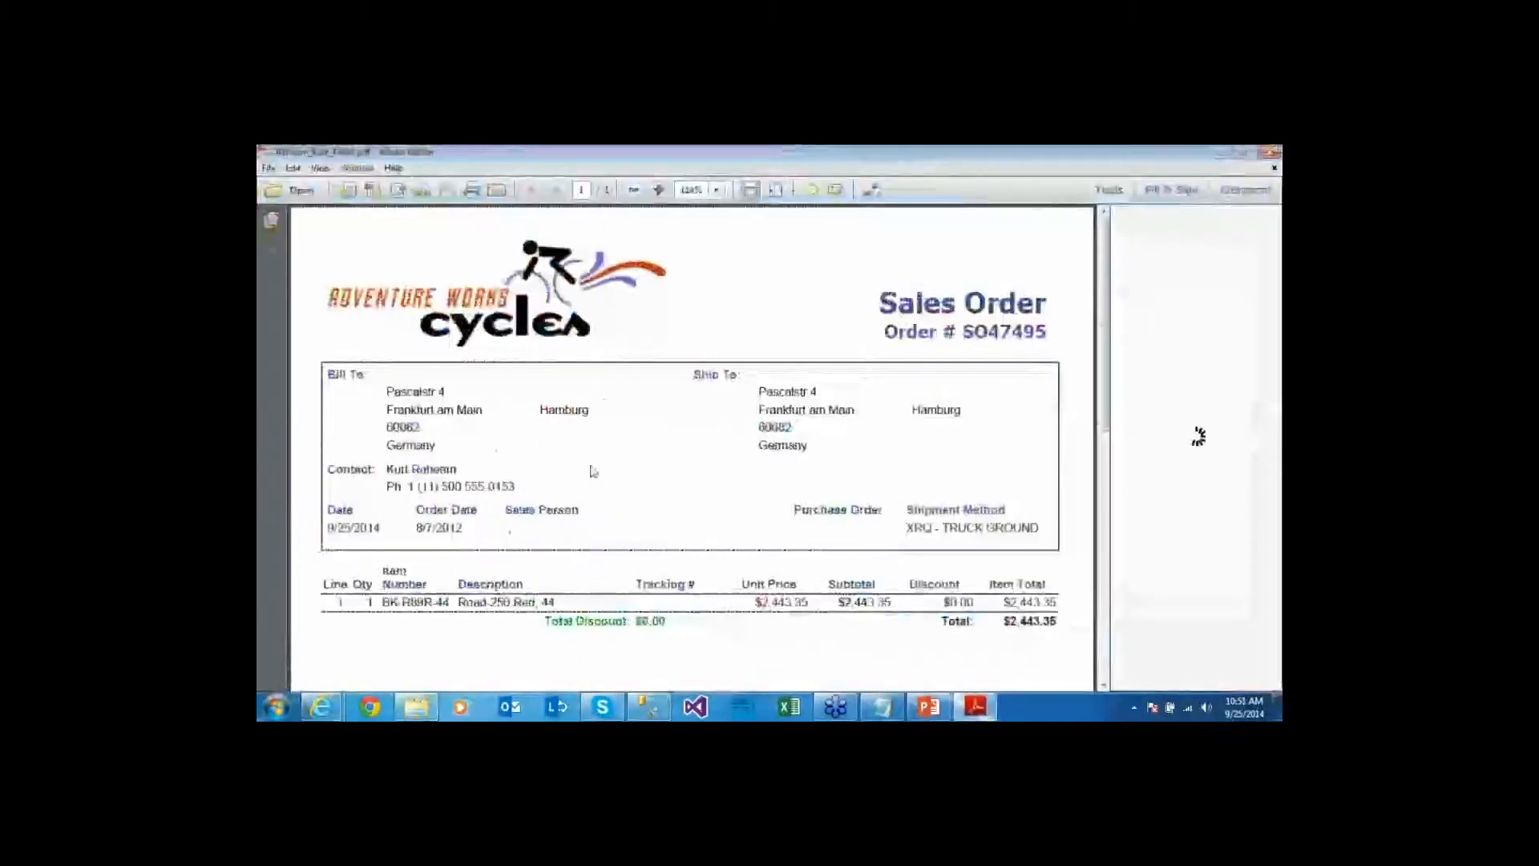
click(1256, 160)
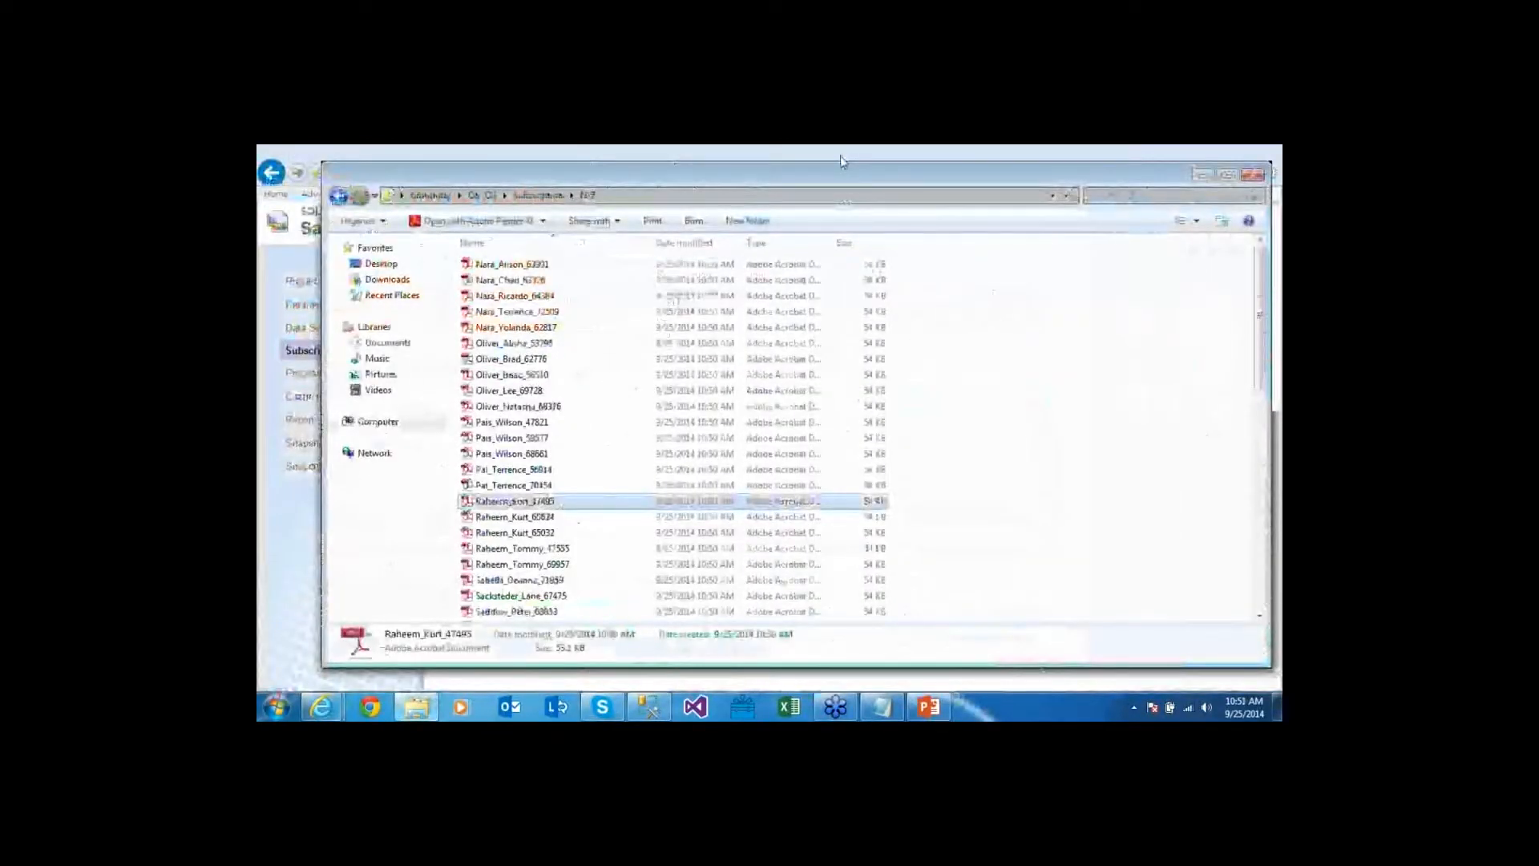
Select My Data Driven Subscription, delete it and confirm with OK
click(433, 295)
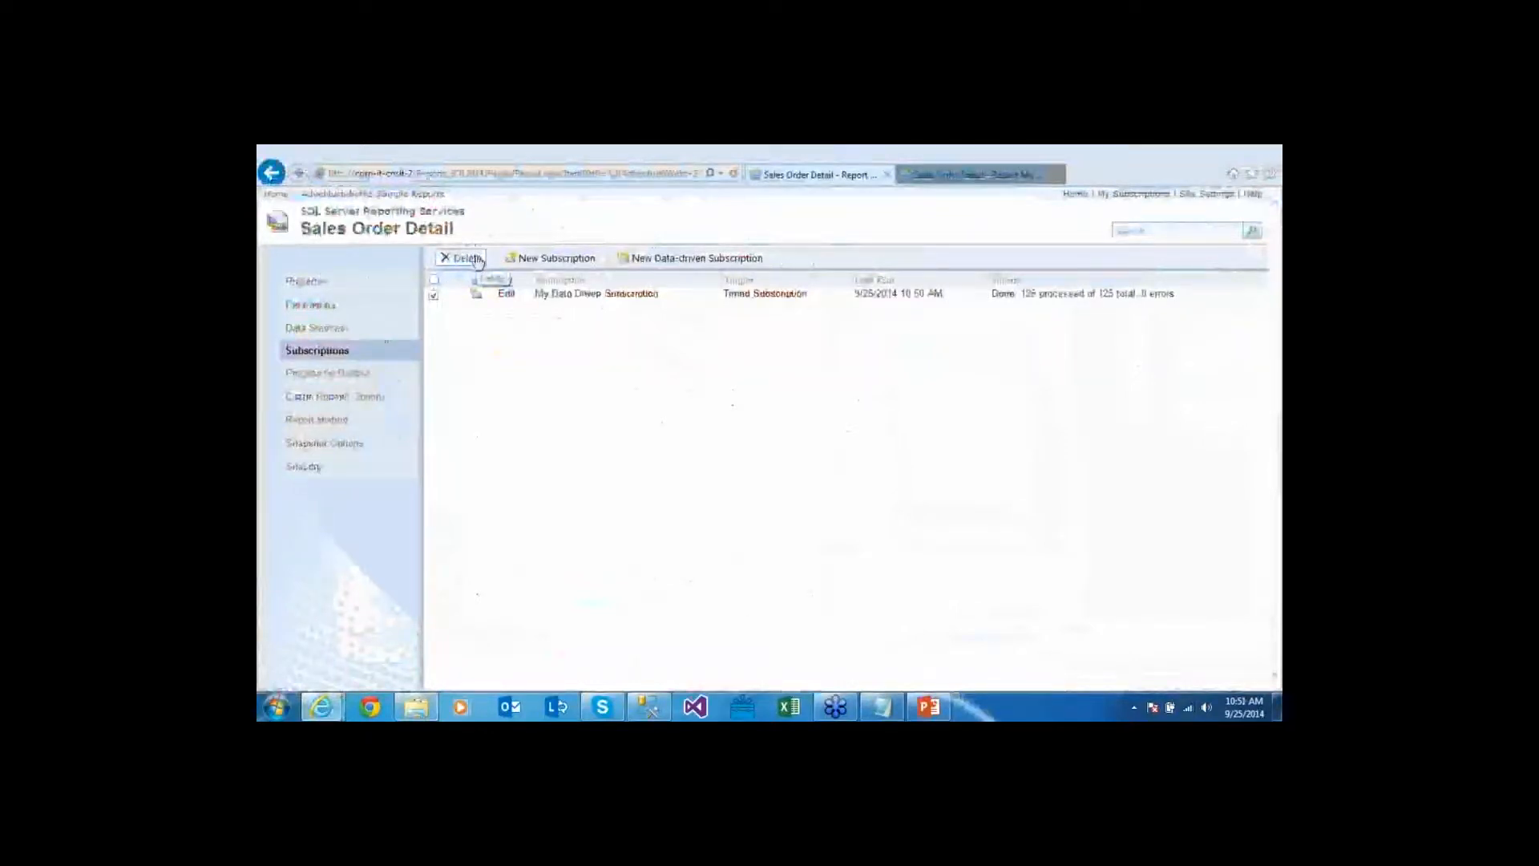
click(472, 258)
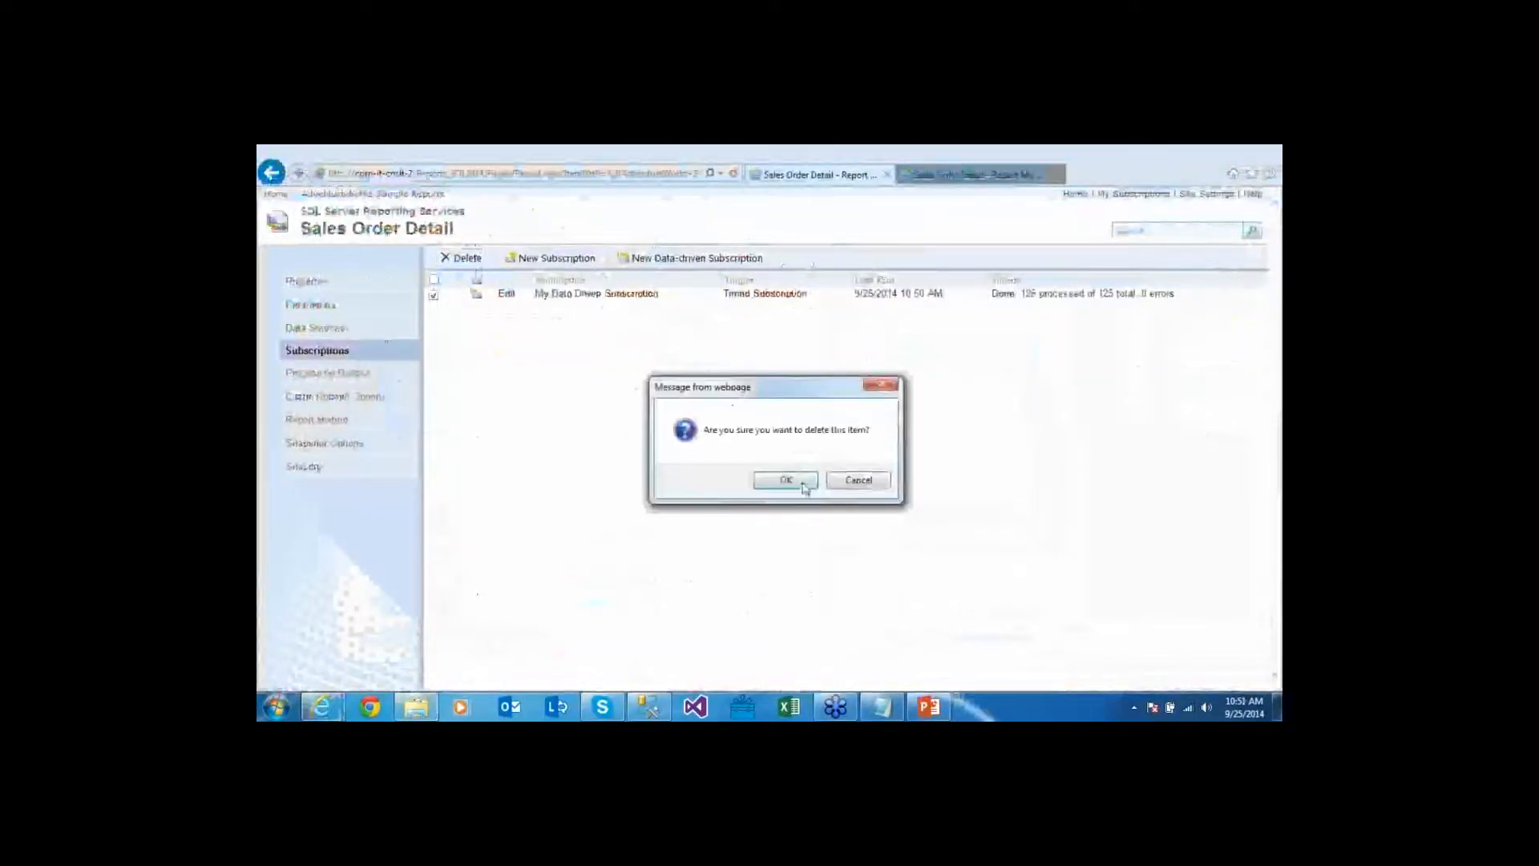
click(785, 480)
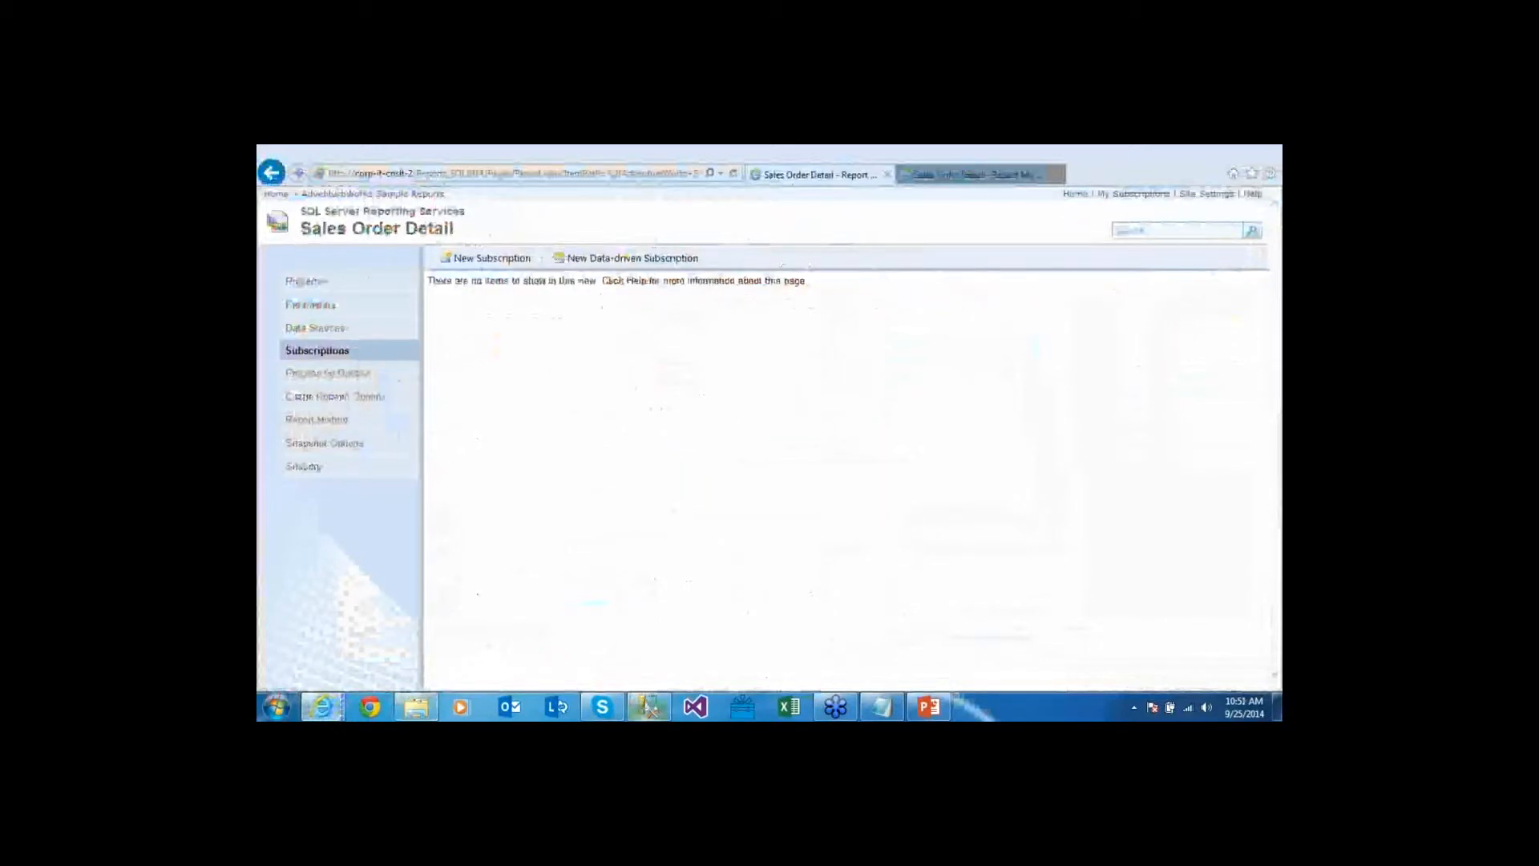
click(650, 706)
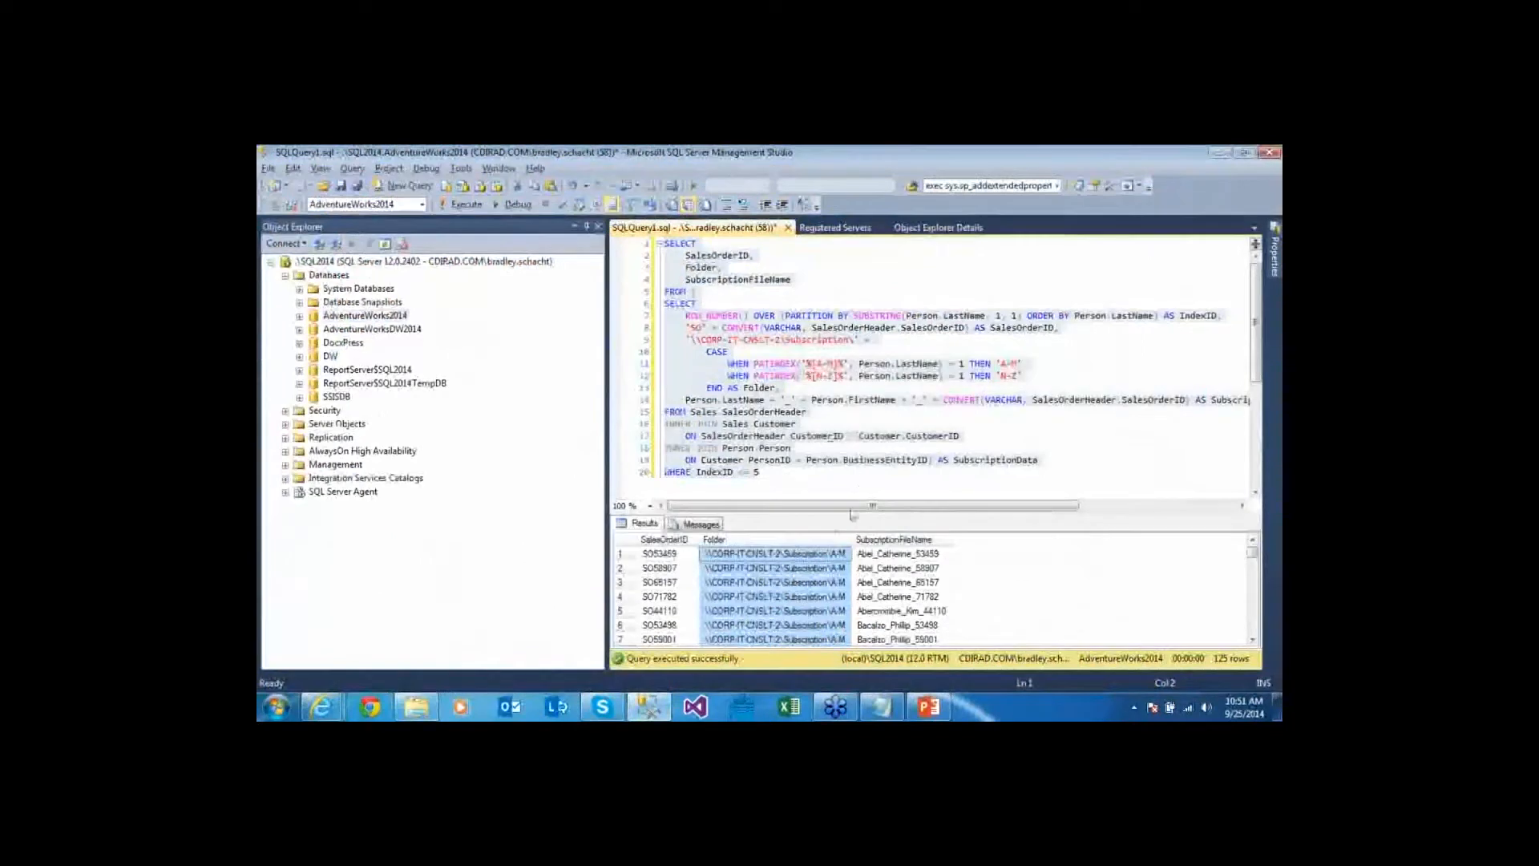
Inspect the Folder, SalesOrderID and file name values in the query results grid
click(782, 568)
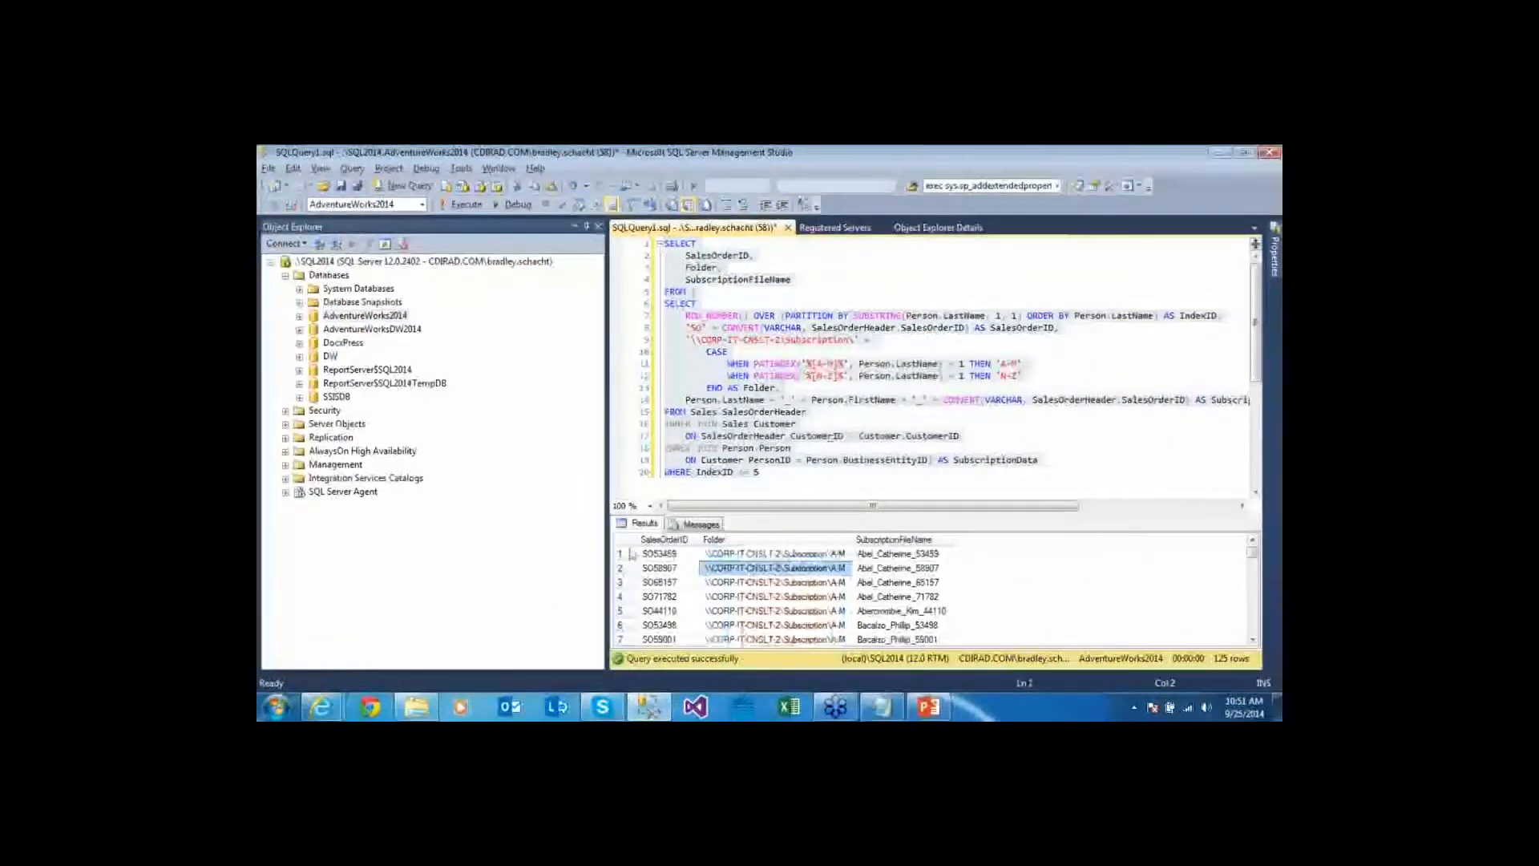
click(656, 555)
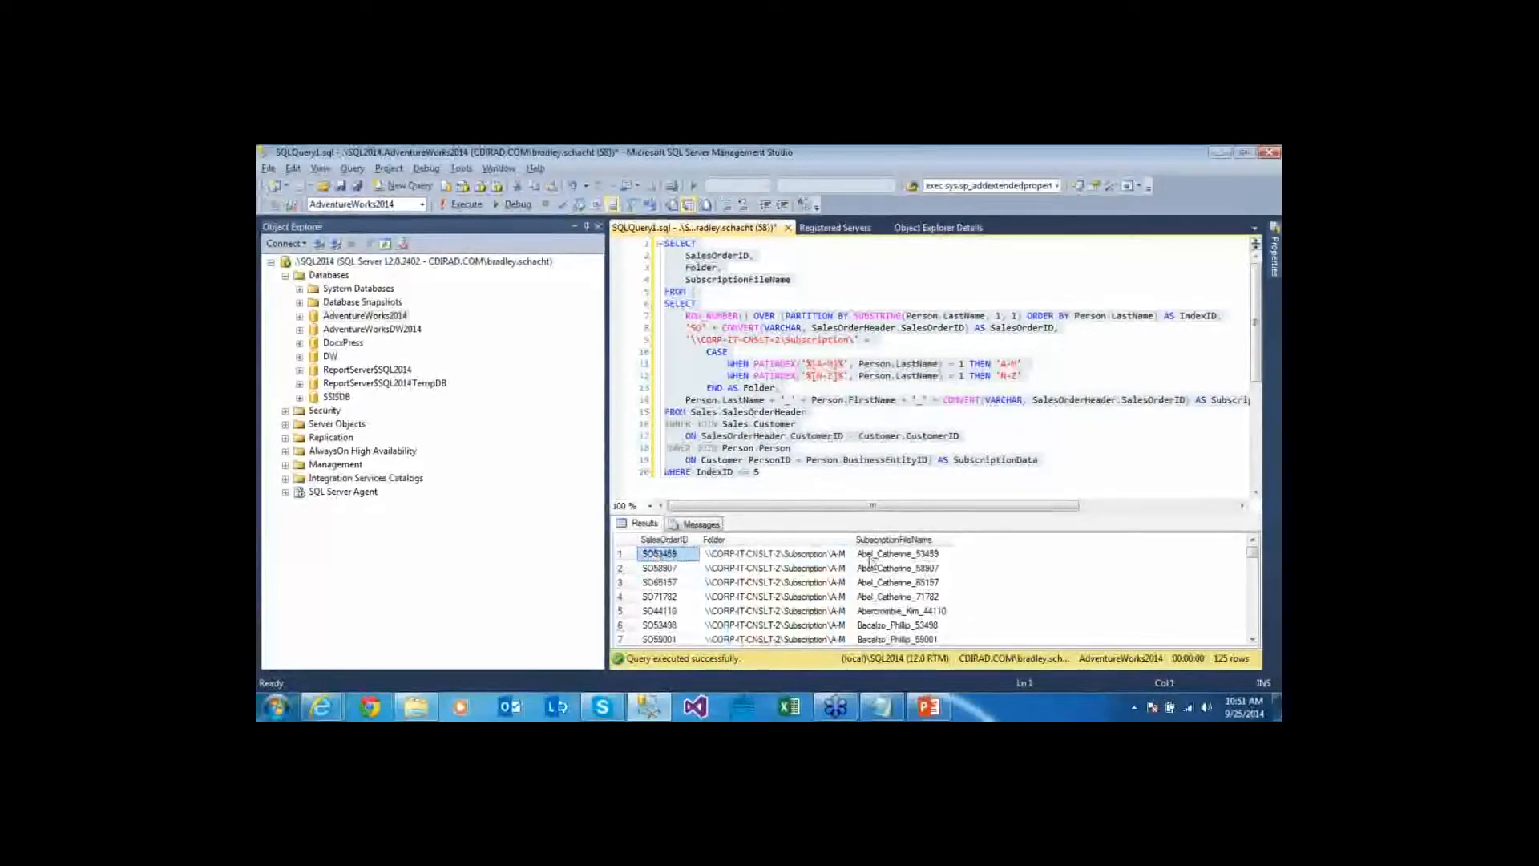
click(877, 555)
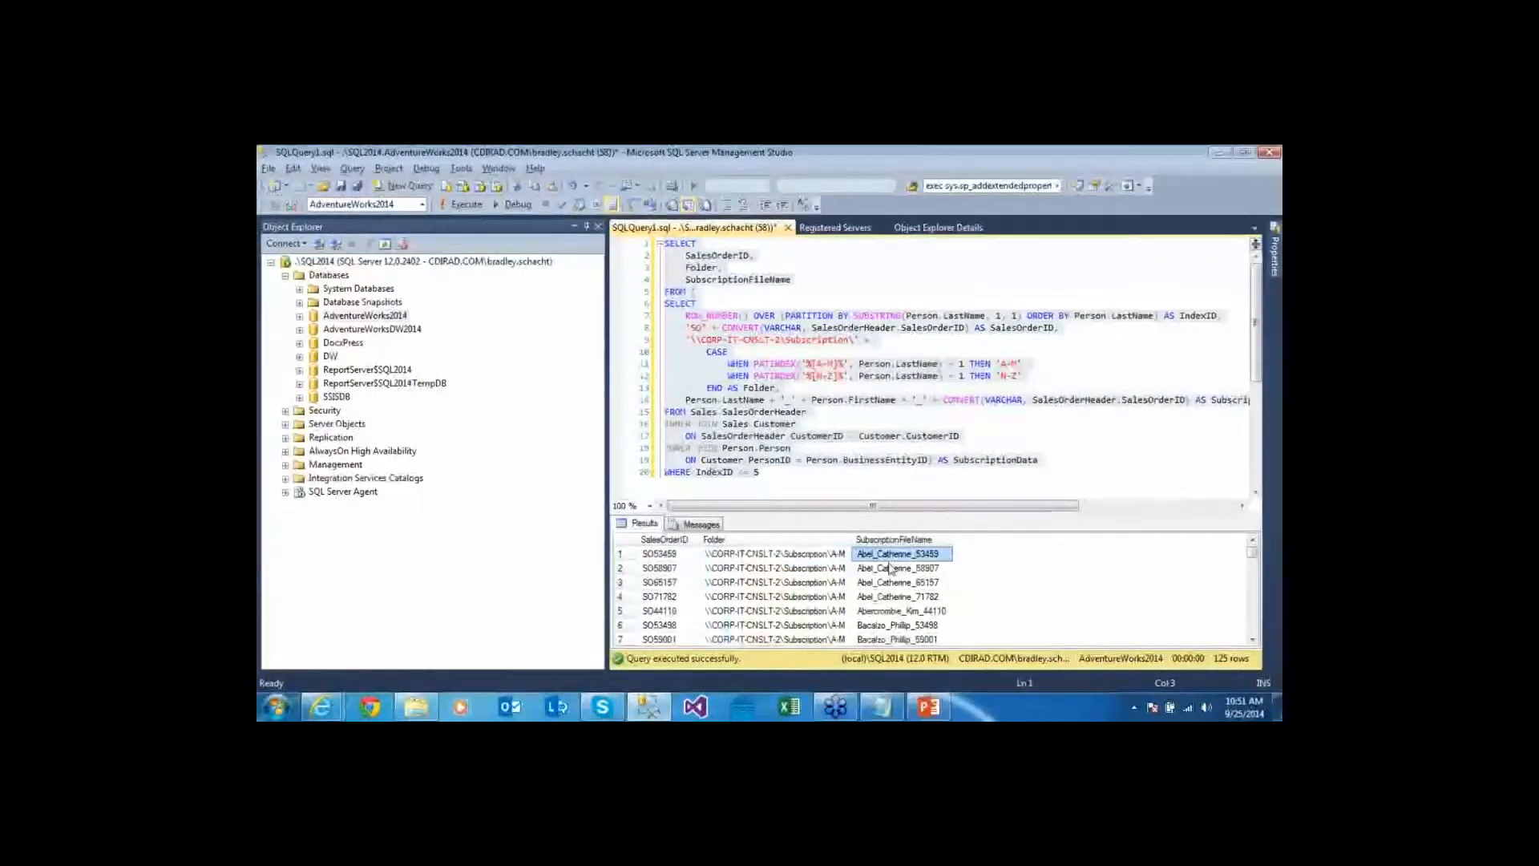
key(Left)
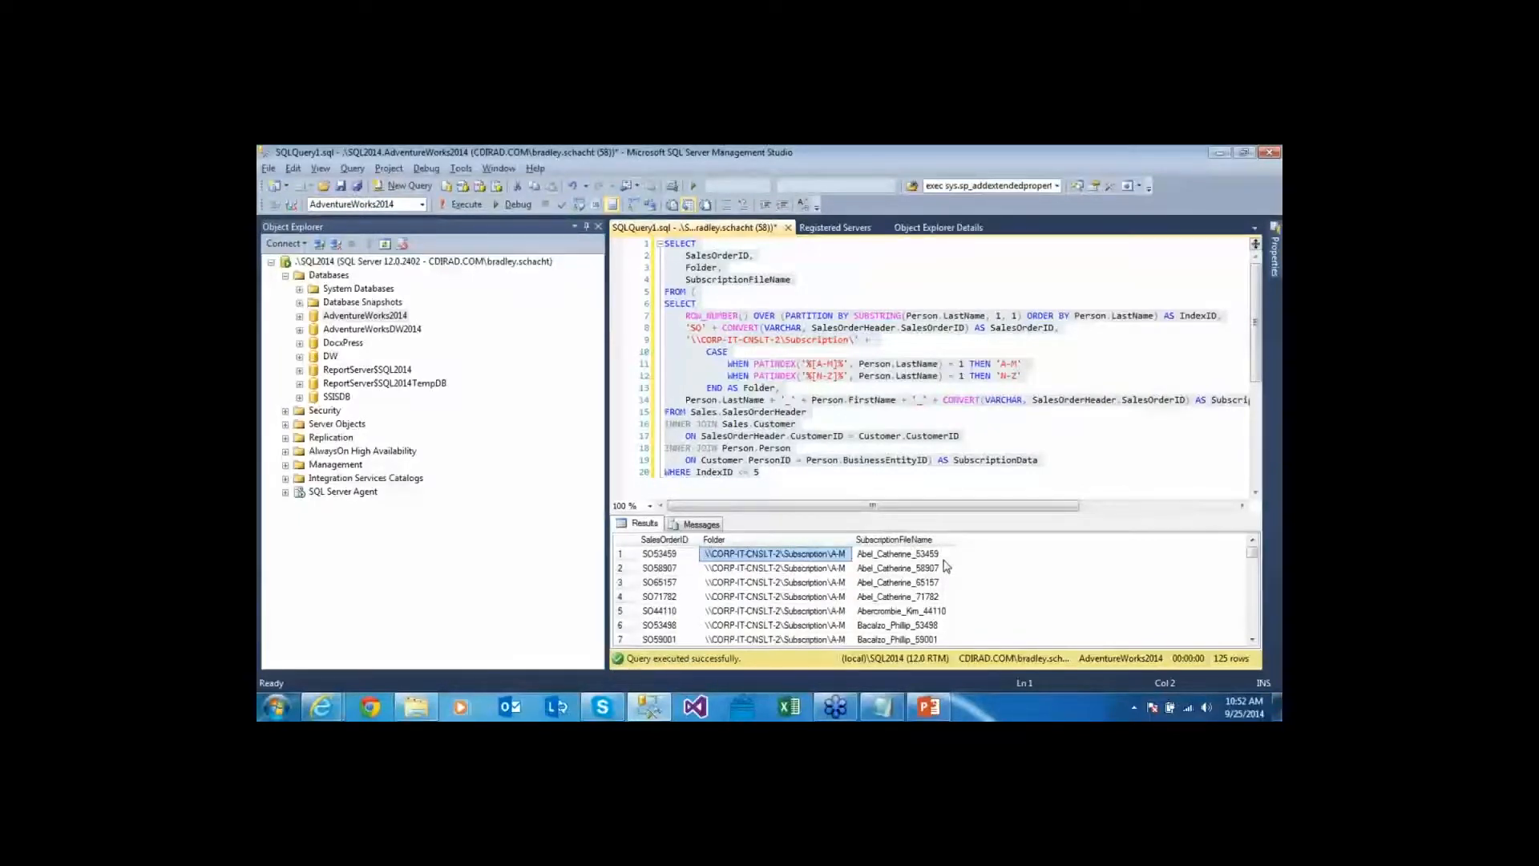
click(931, 584)
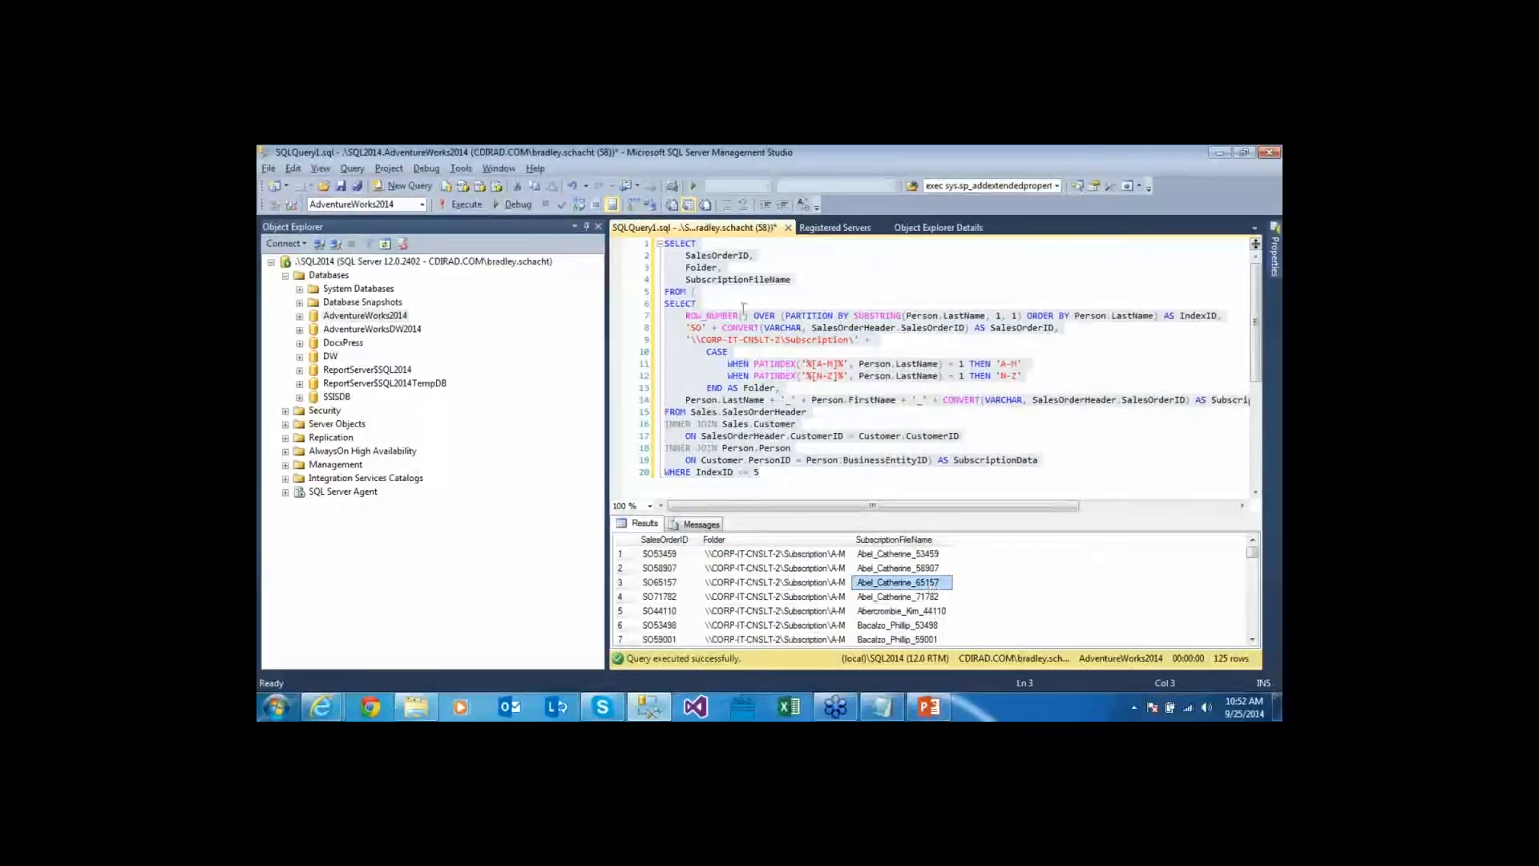
Delete all the query text from the editor and return to Report Manager
key(ctrl+a)
key(Delete)
key(ctrl+r)
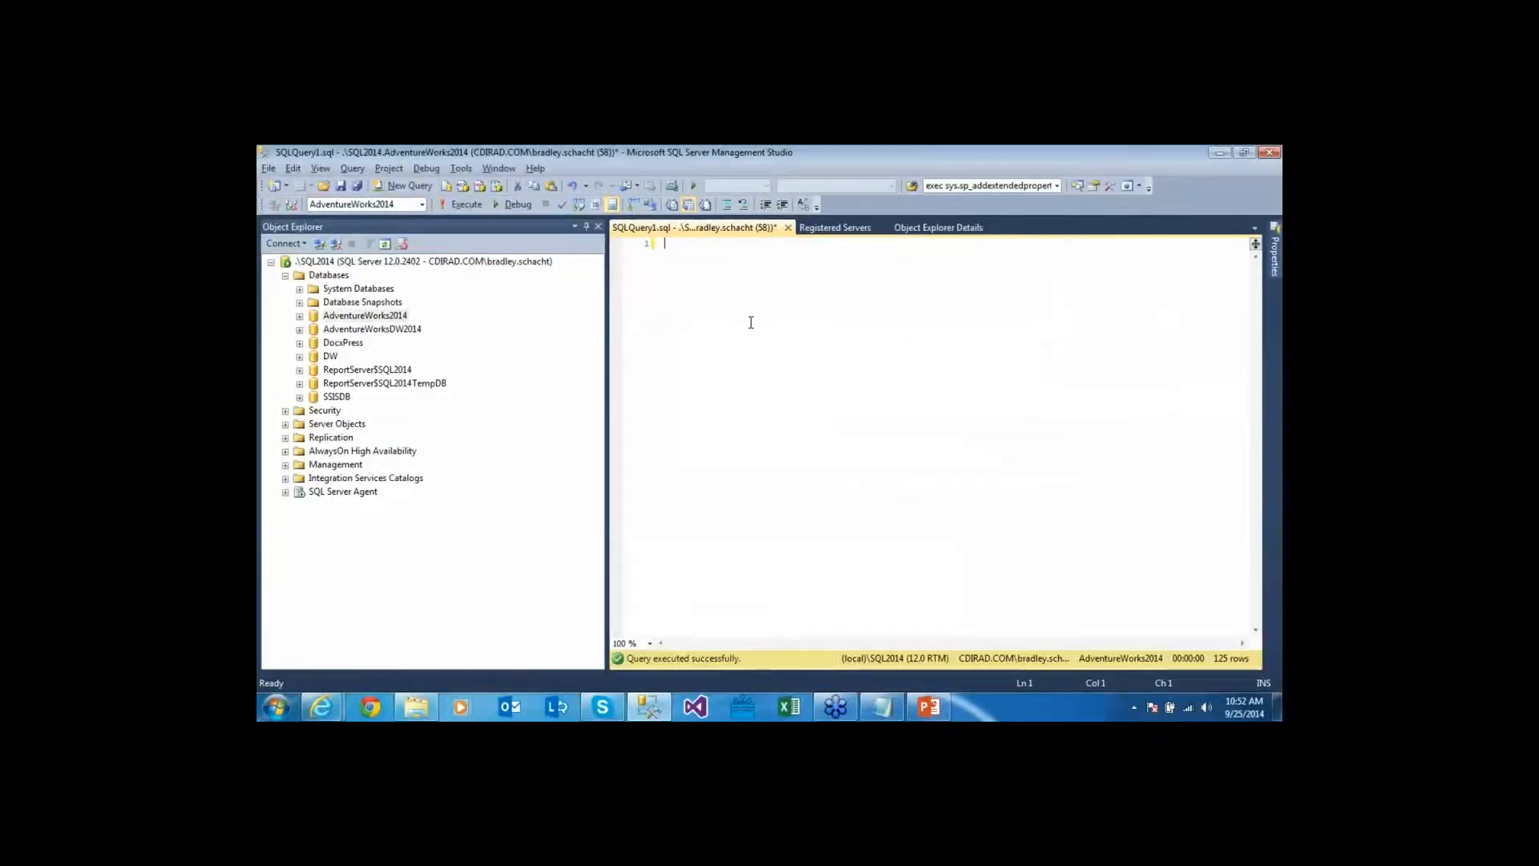
key(alt+Tab)
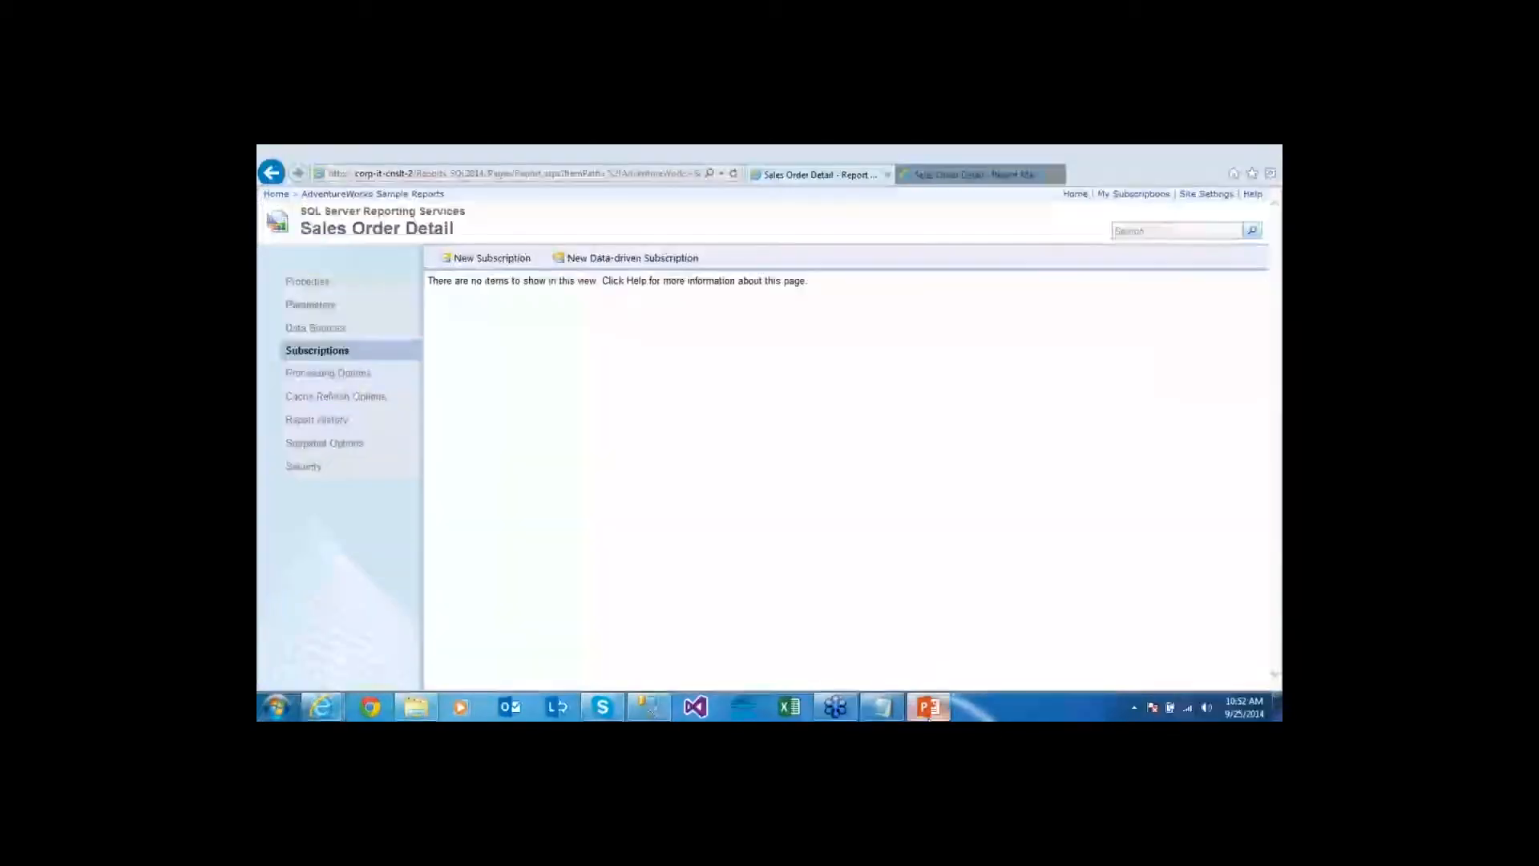
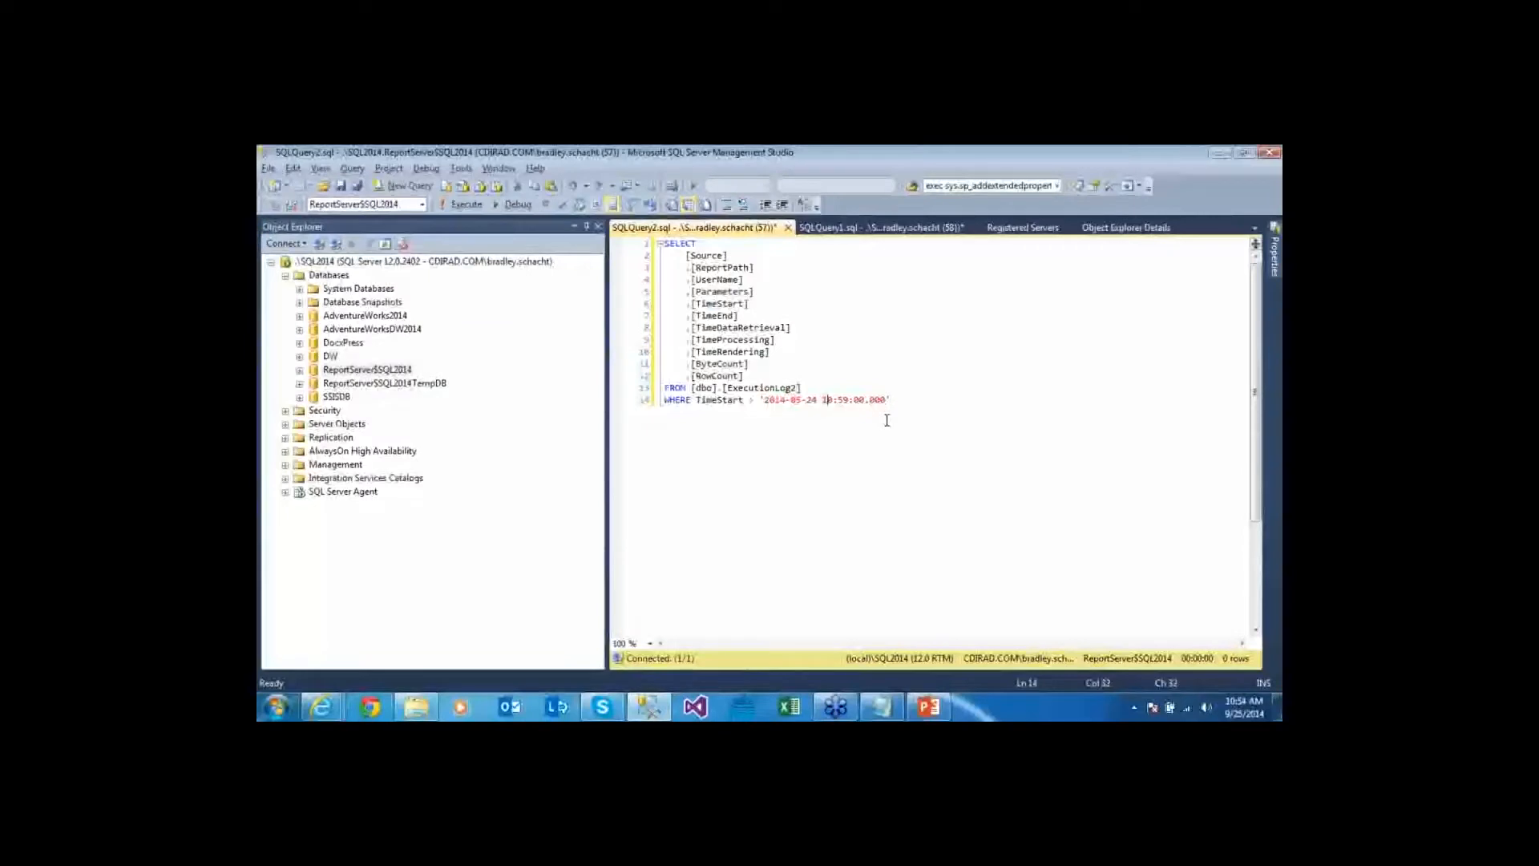
Change the TimeStart filter minutes to 58 and run the ExecutionLog2 query
key(Right)
key(shift+Right)
key(shift+Right)
text(58)
key(F5)
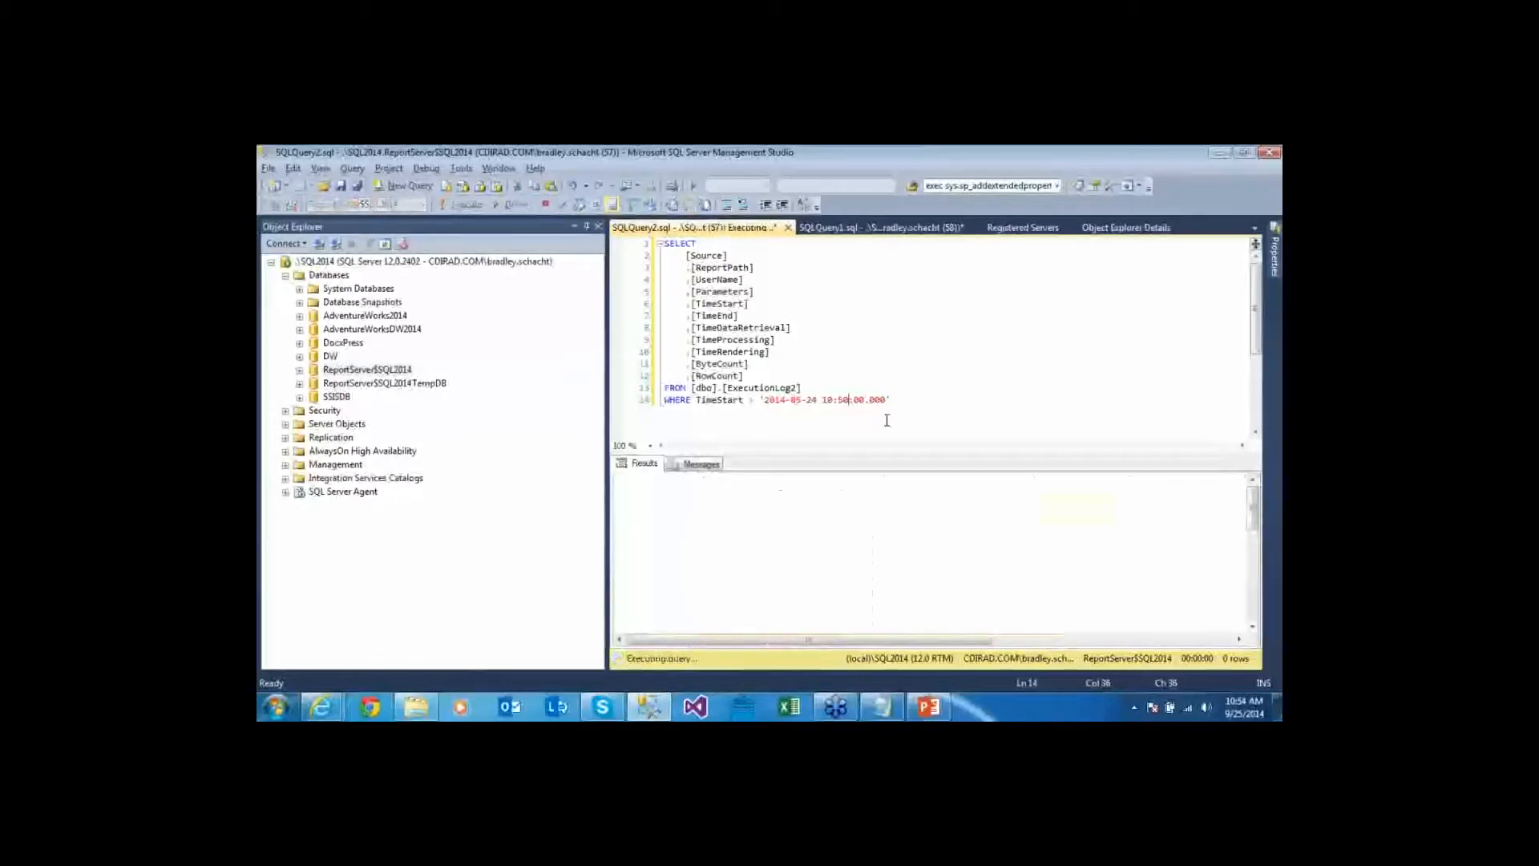
Inspect the logged SalesOrderNumber parameter values in the query results
drag(1255, 497, 1255, 593)
drag(1055, 508, 1064, 608)
click(1064, 622)
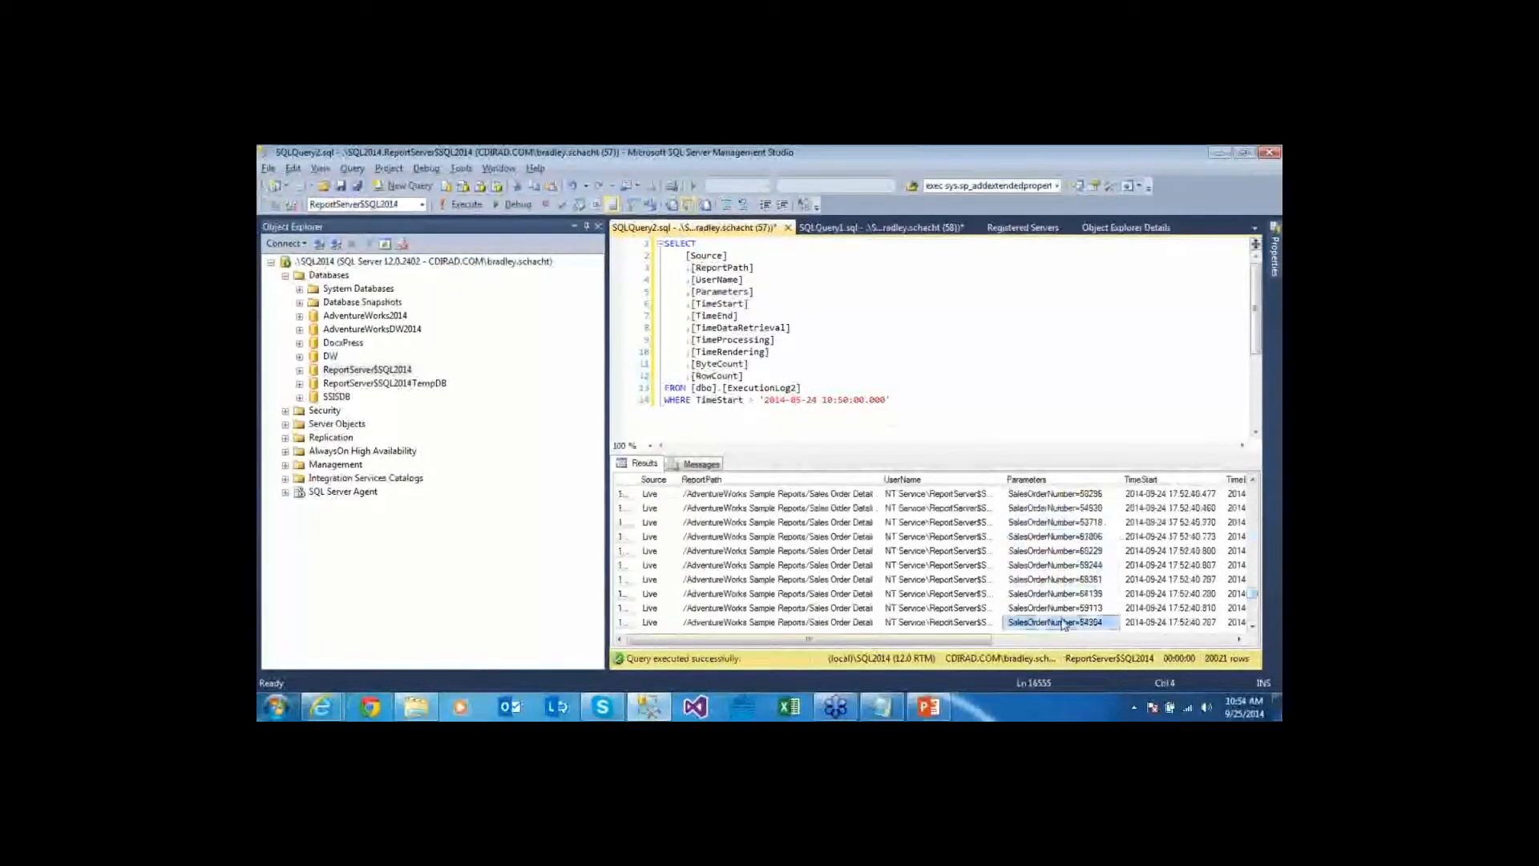
scroll(1064, 625, down, 2)
scroll(1064, 624, down, 5)
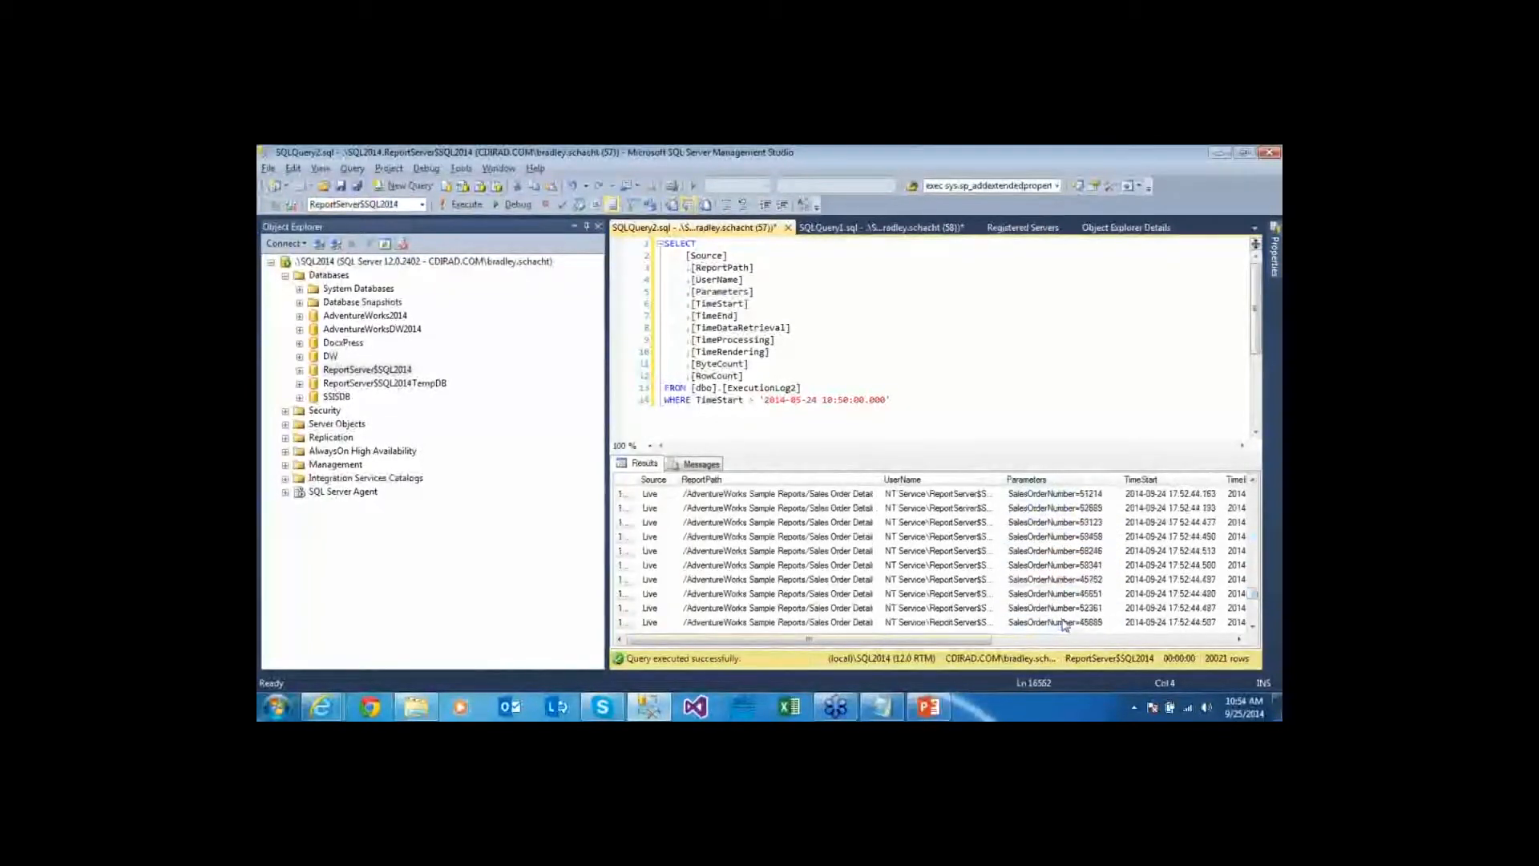
drag(849, 399, 837, 399)
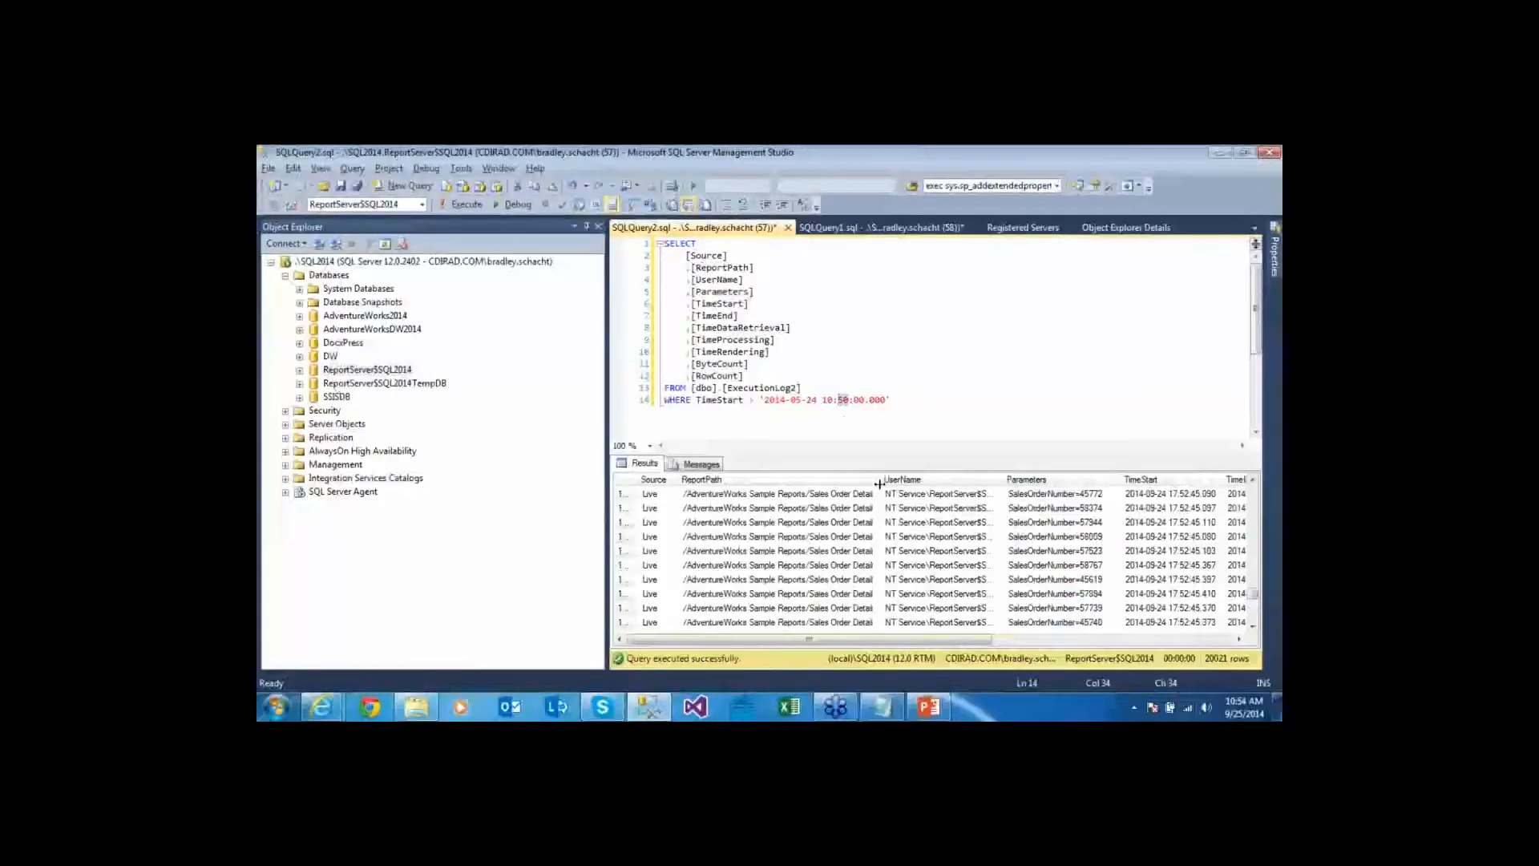
text(54)
click(975, 407)
key(F5)
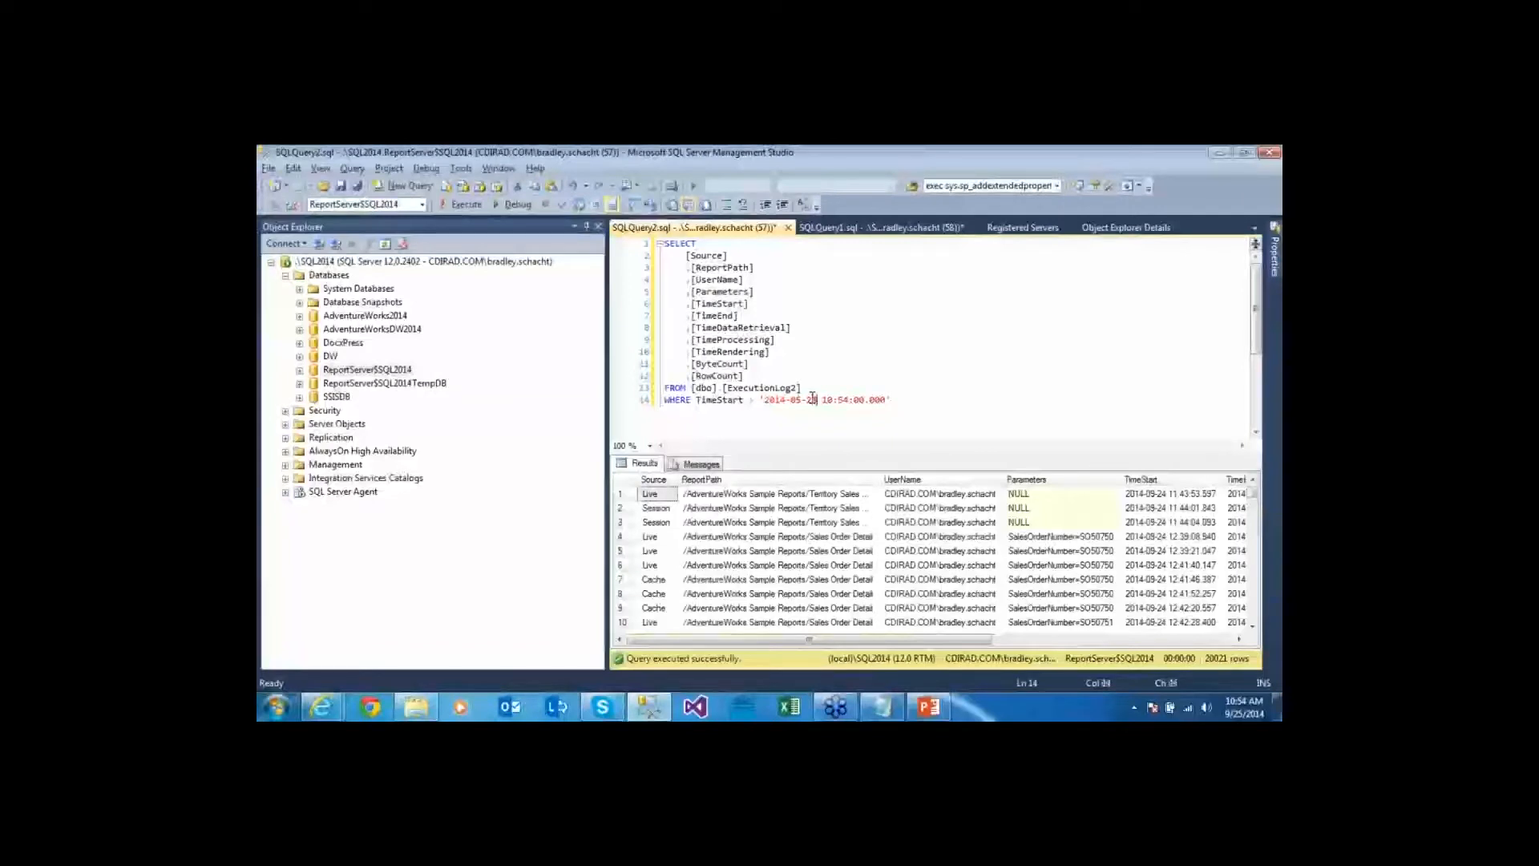
key(F5)
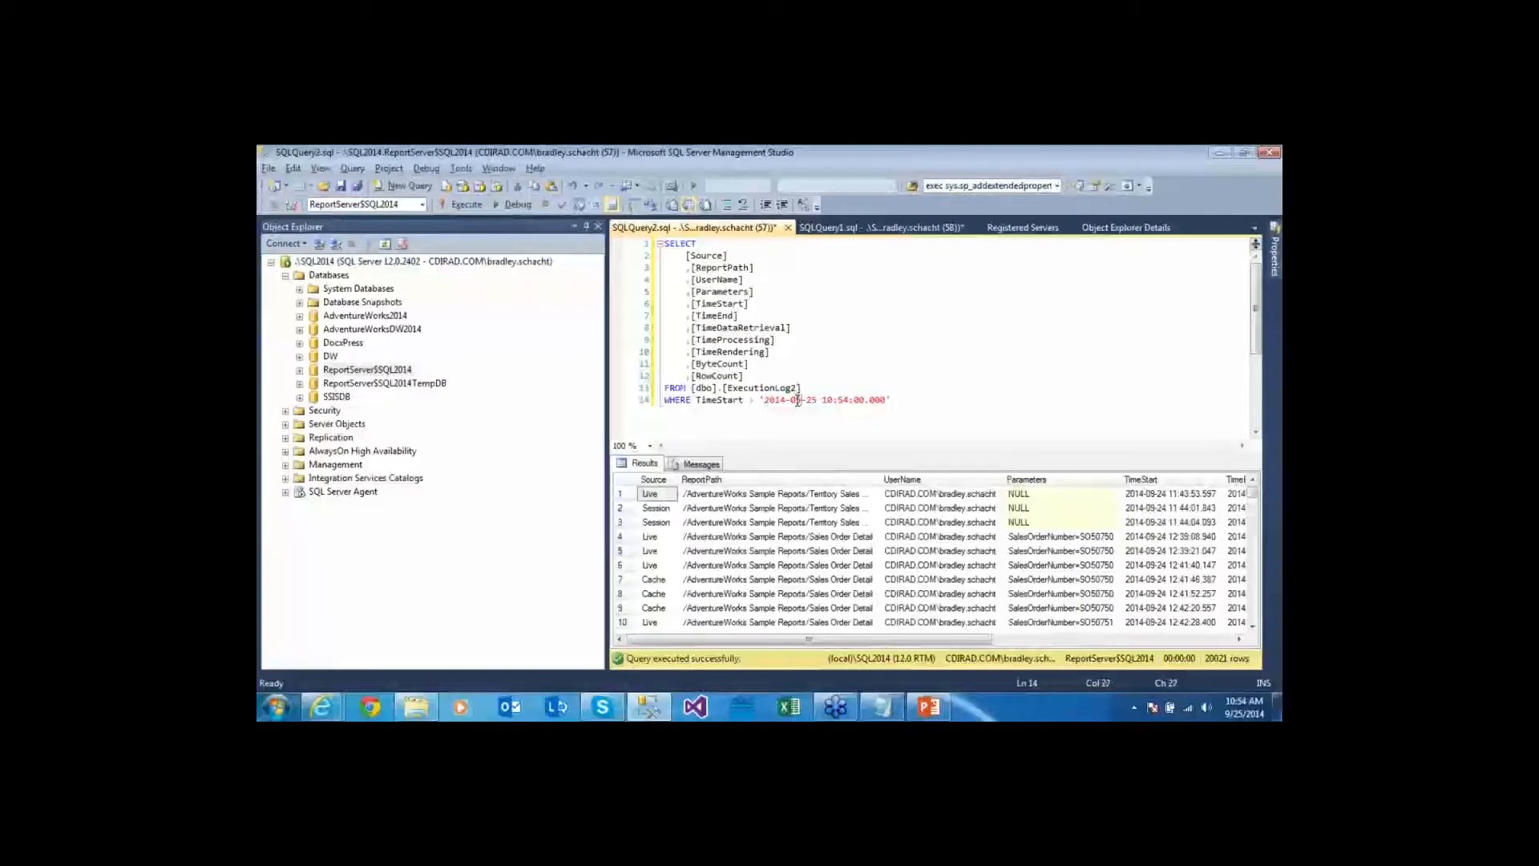
key(F5)
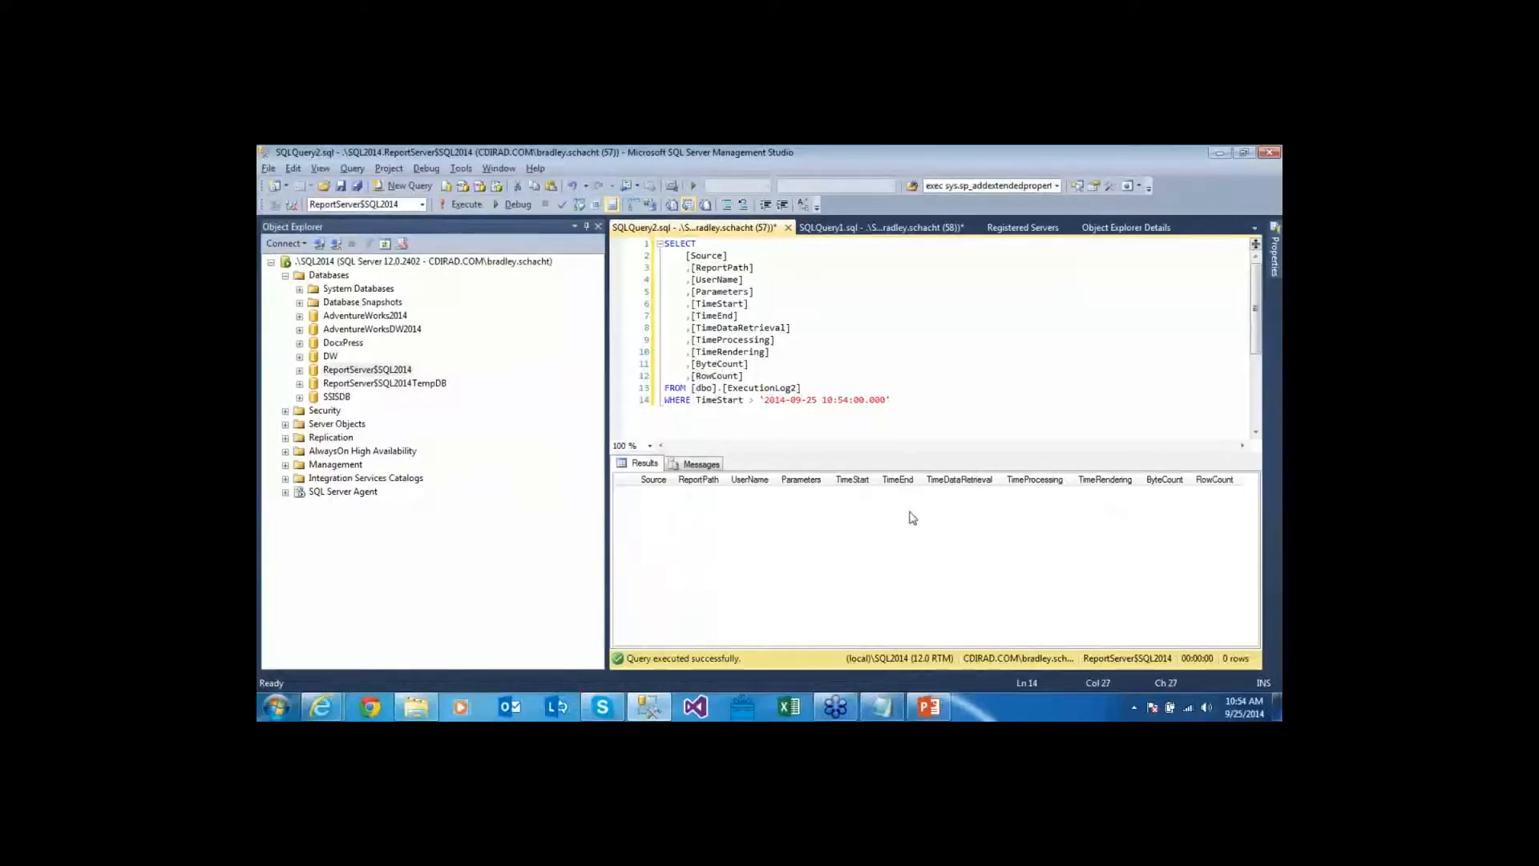
key(alt+Tab)
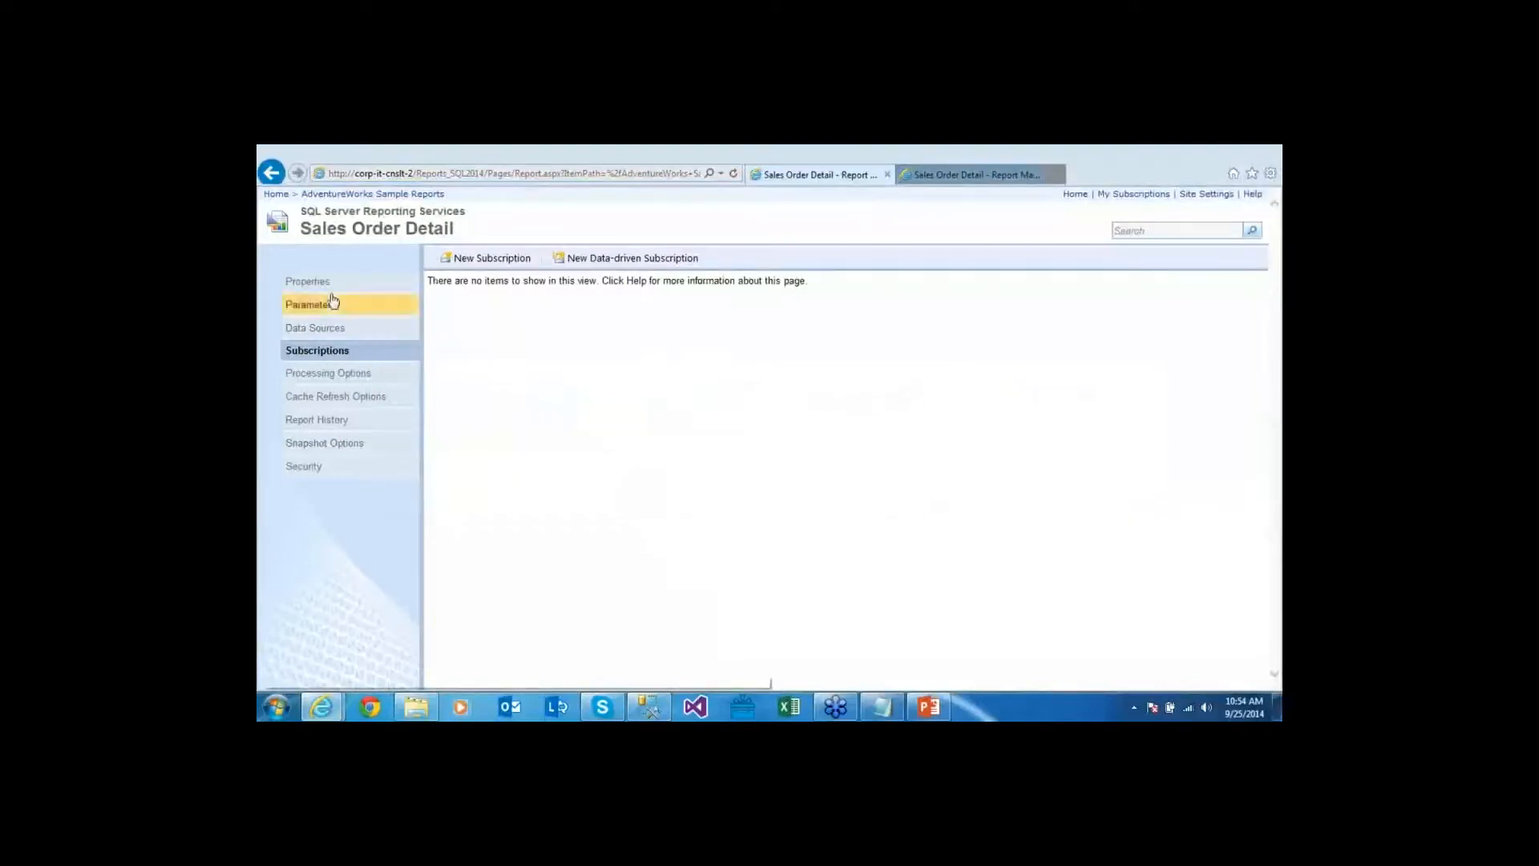
Run Sales Order Detail from the AdventureWorks Sample Reports folder and check its logged execution
click(383, 194)
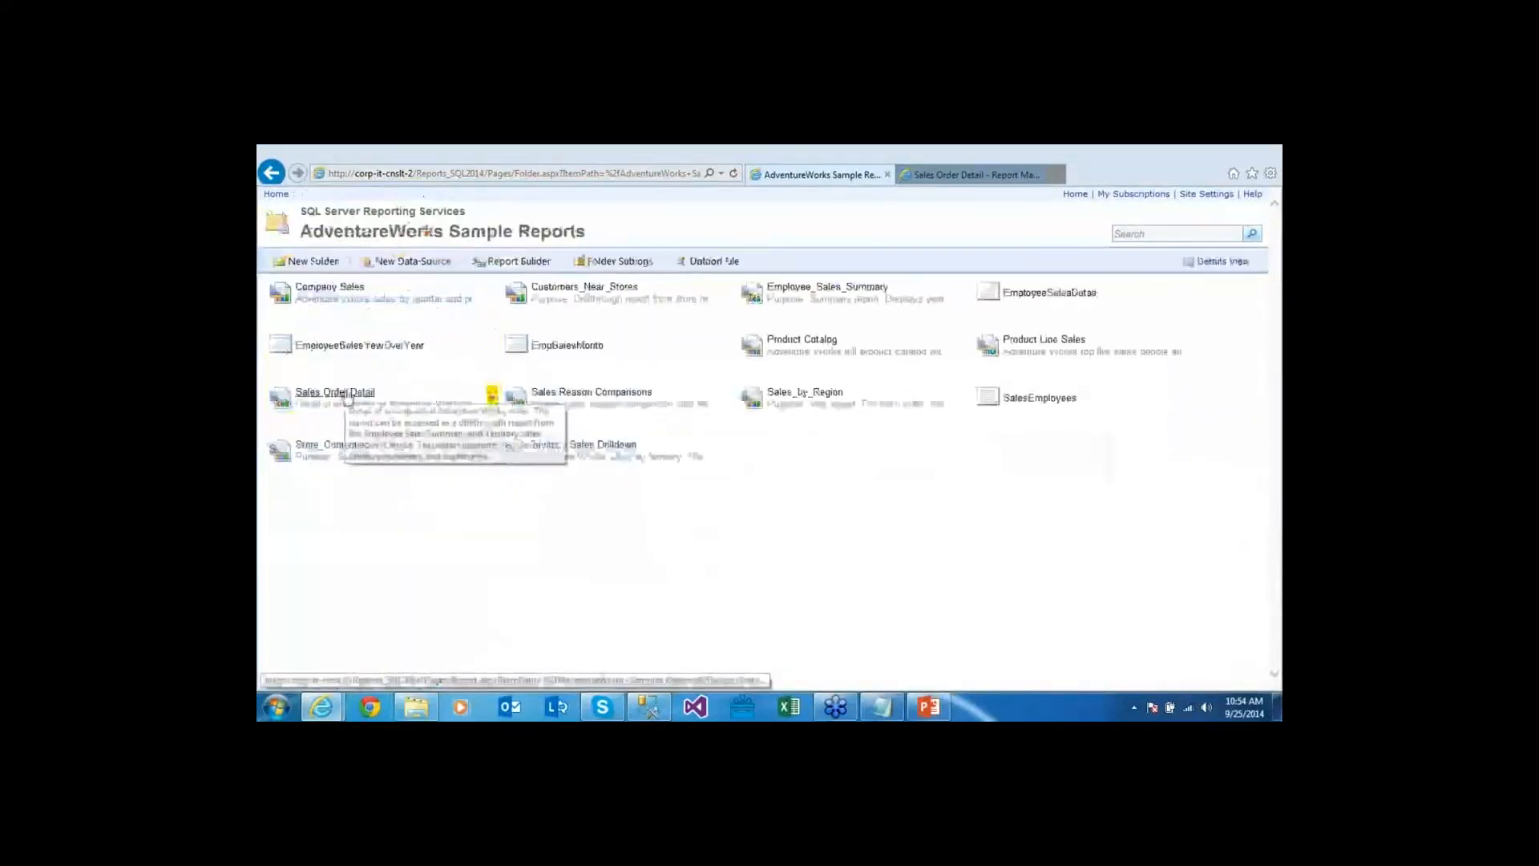
click(336, 392)
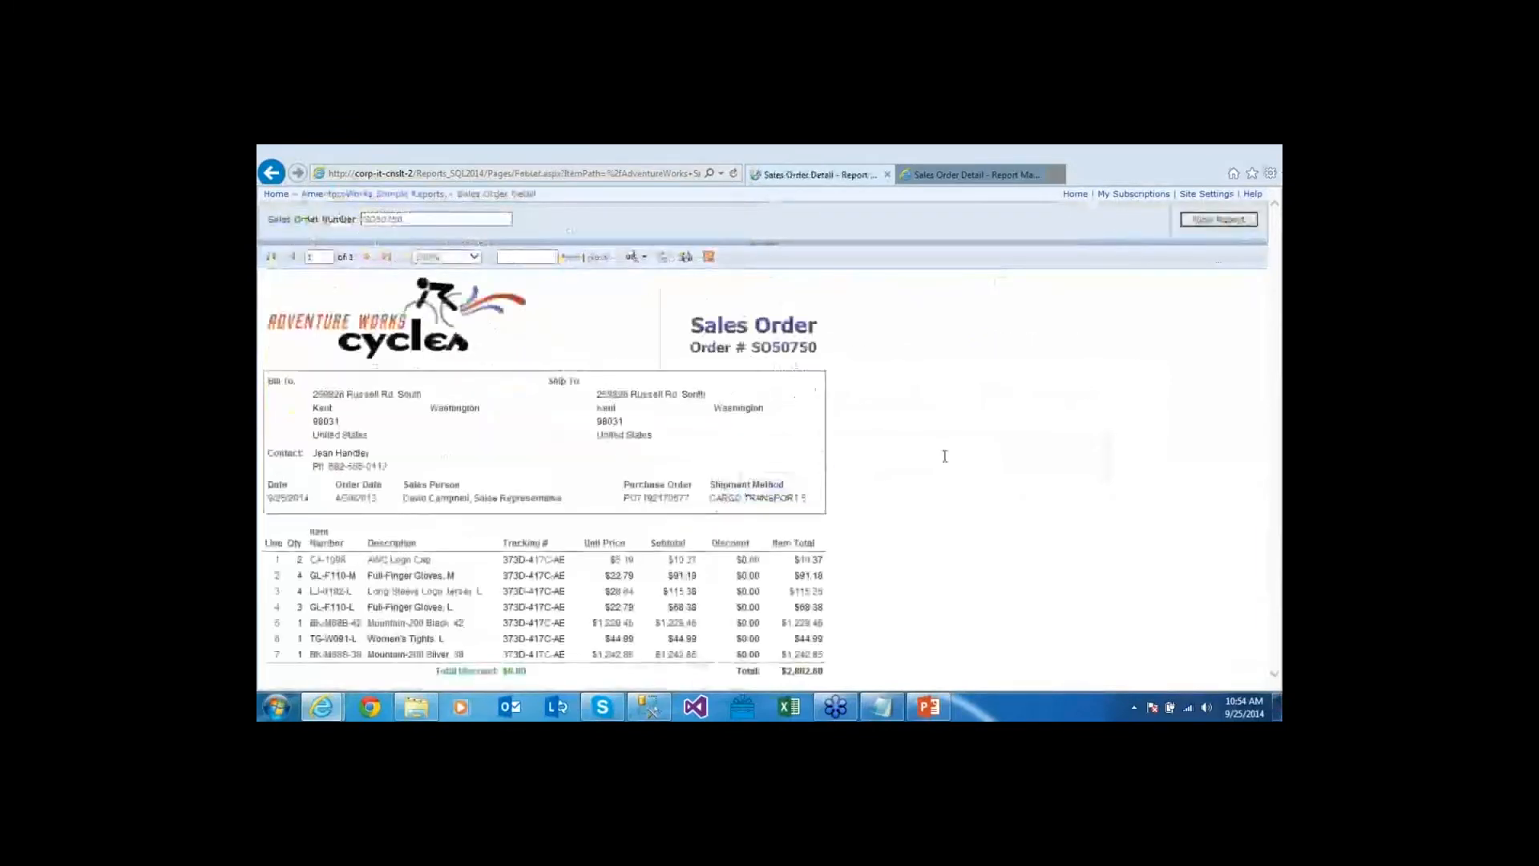
key(alt+Tab)
key(F5)
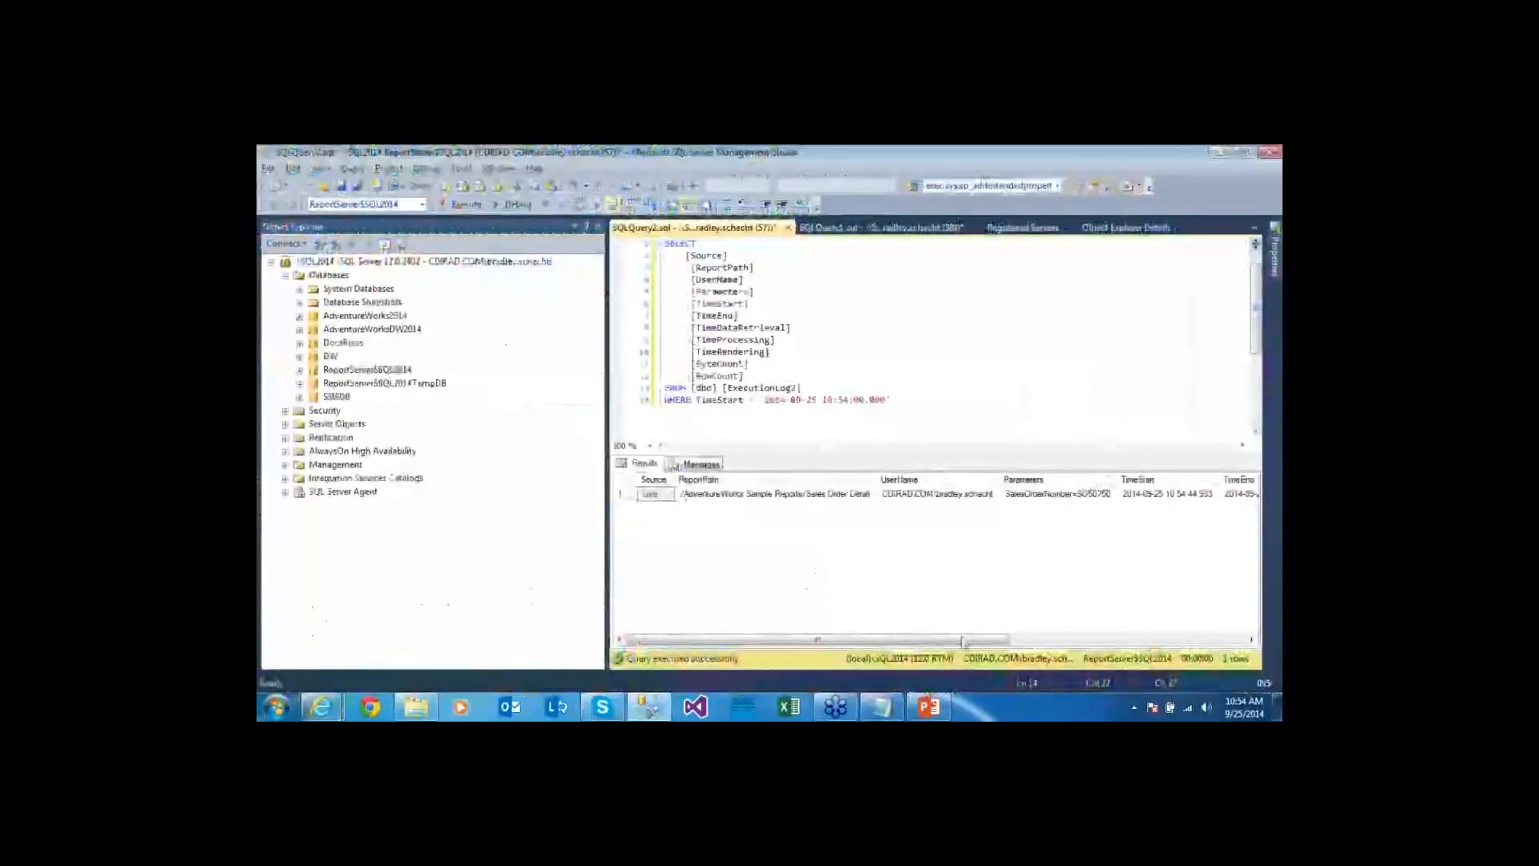
drag(962, 640, 1190, 624)
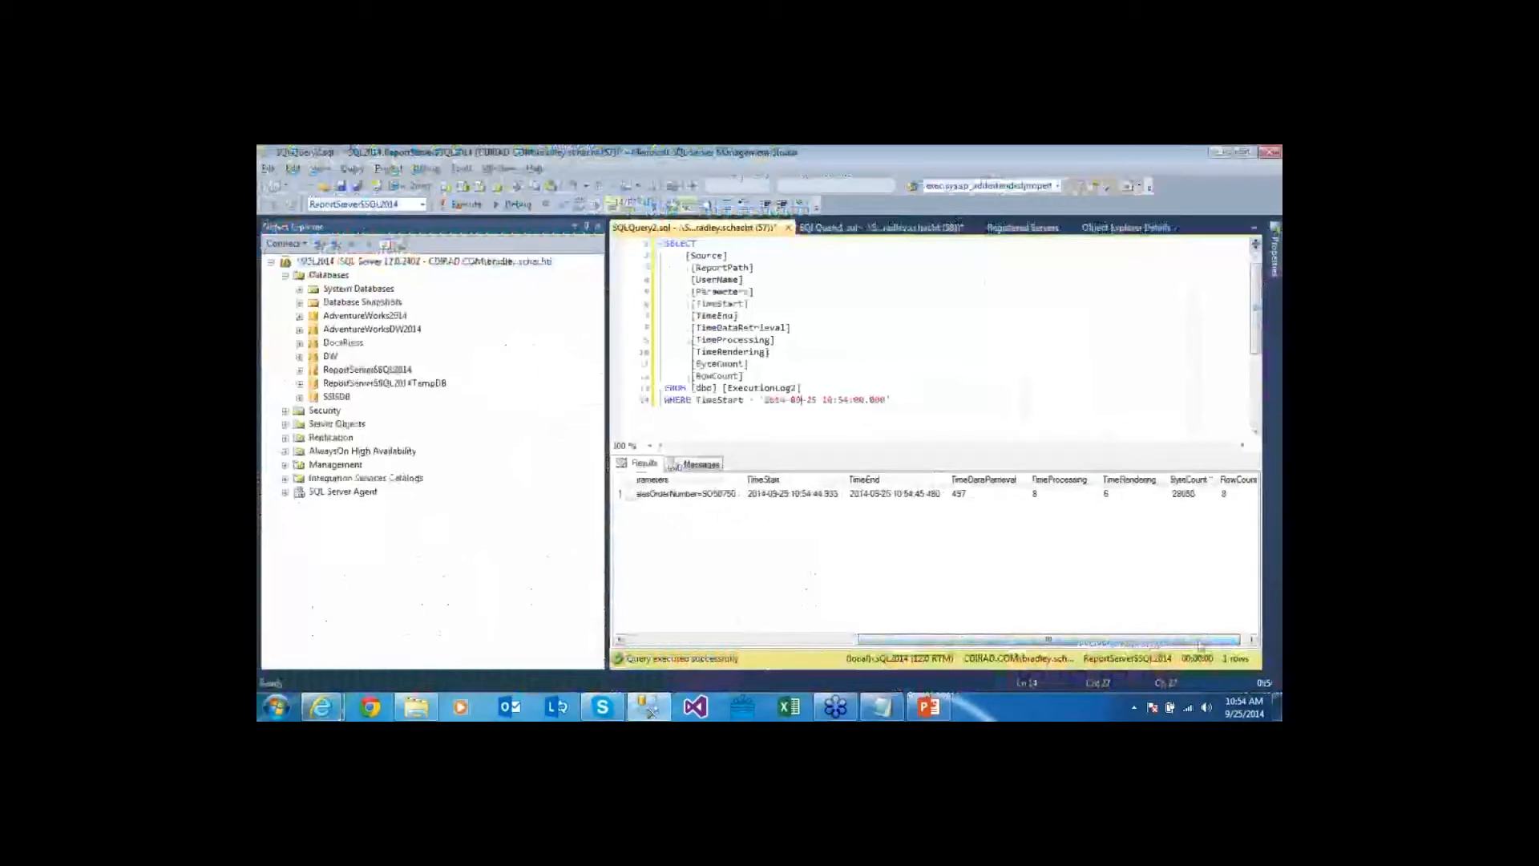
click(681, 493)
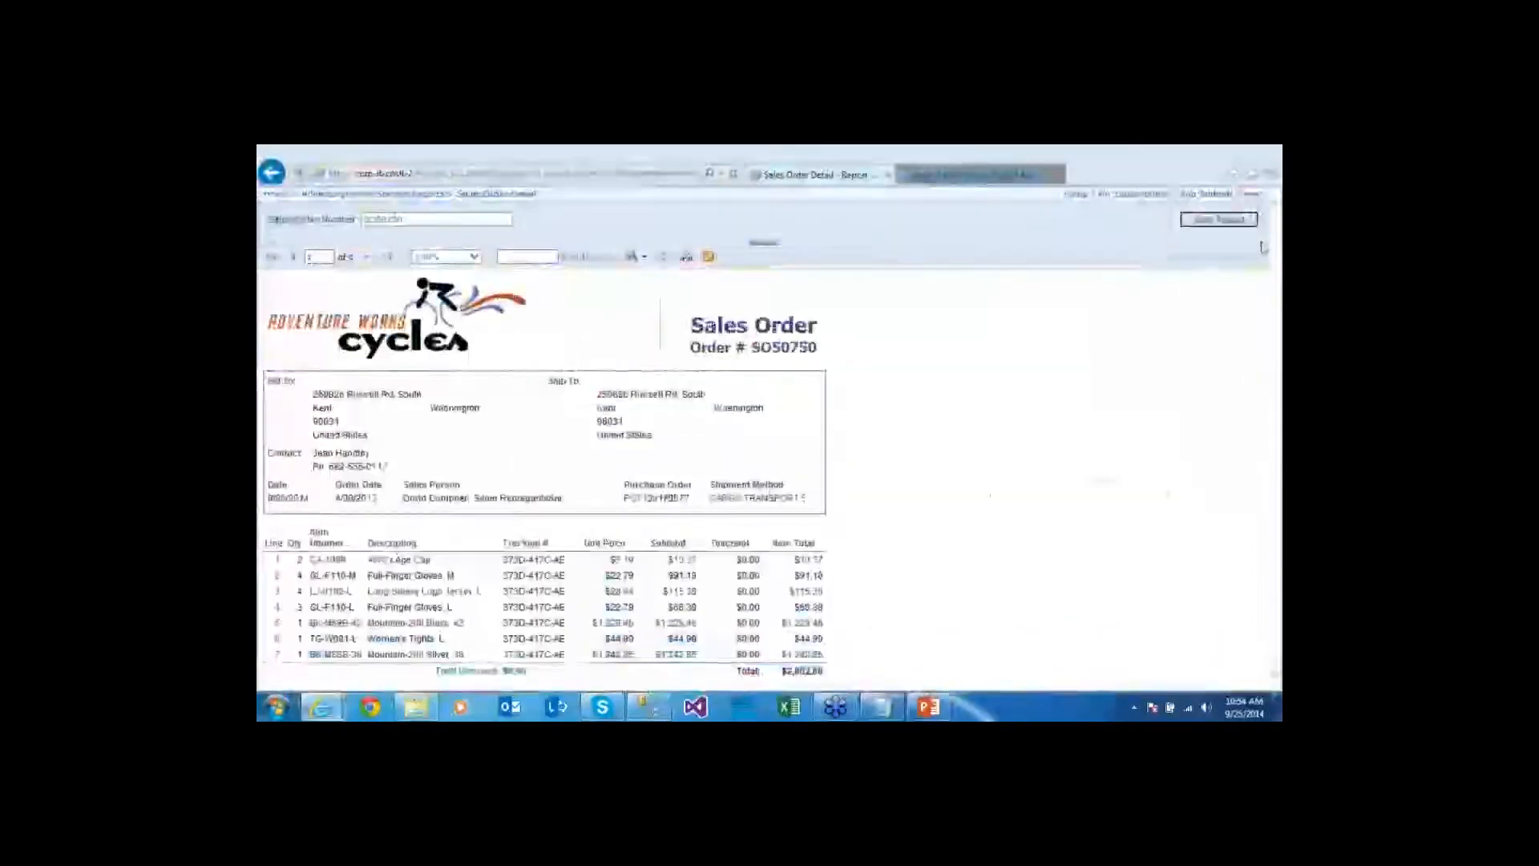
Run the report again, compare both runs' Source and TimeDataRetrieval, then return to the folder
click(1218, 219)
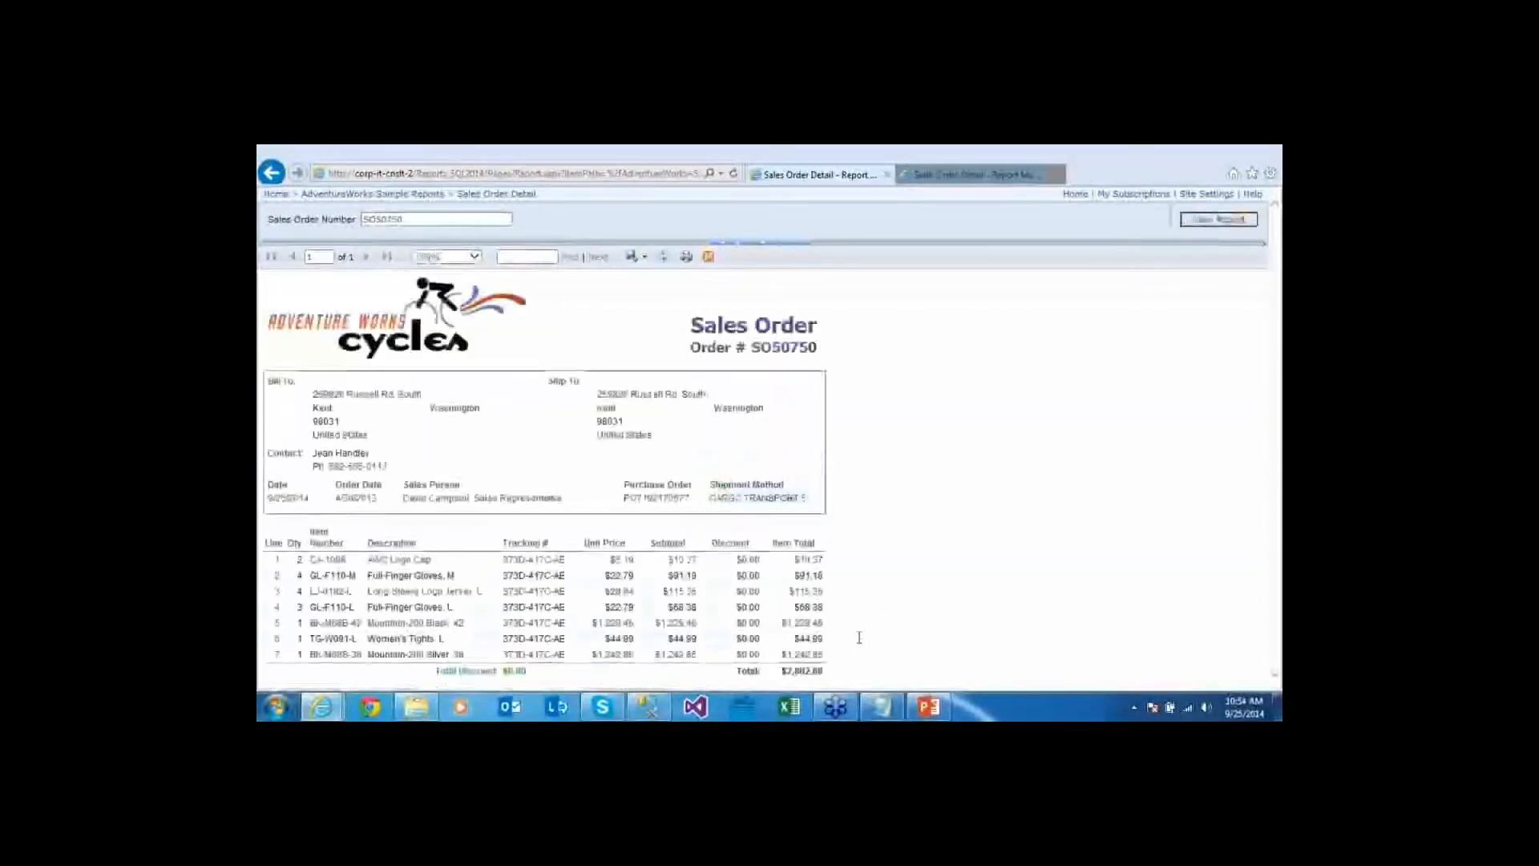
key(alt+Tab)
key(F5)
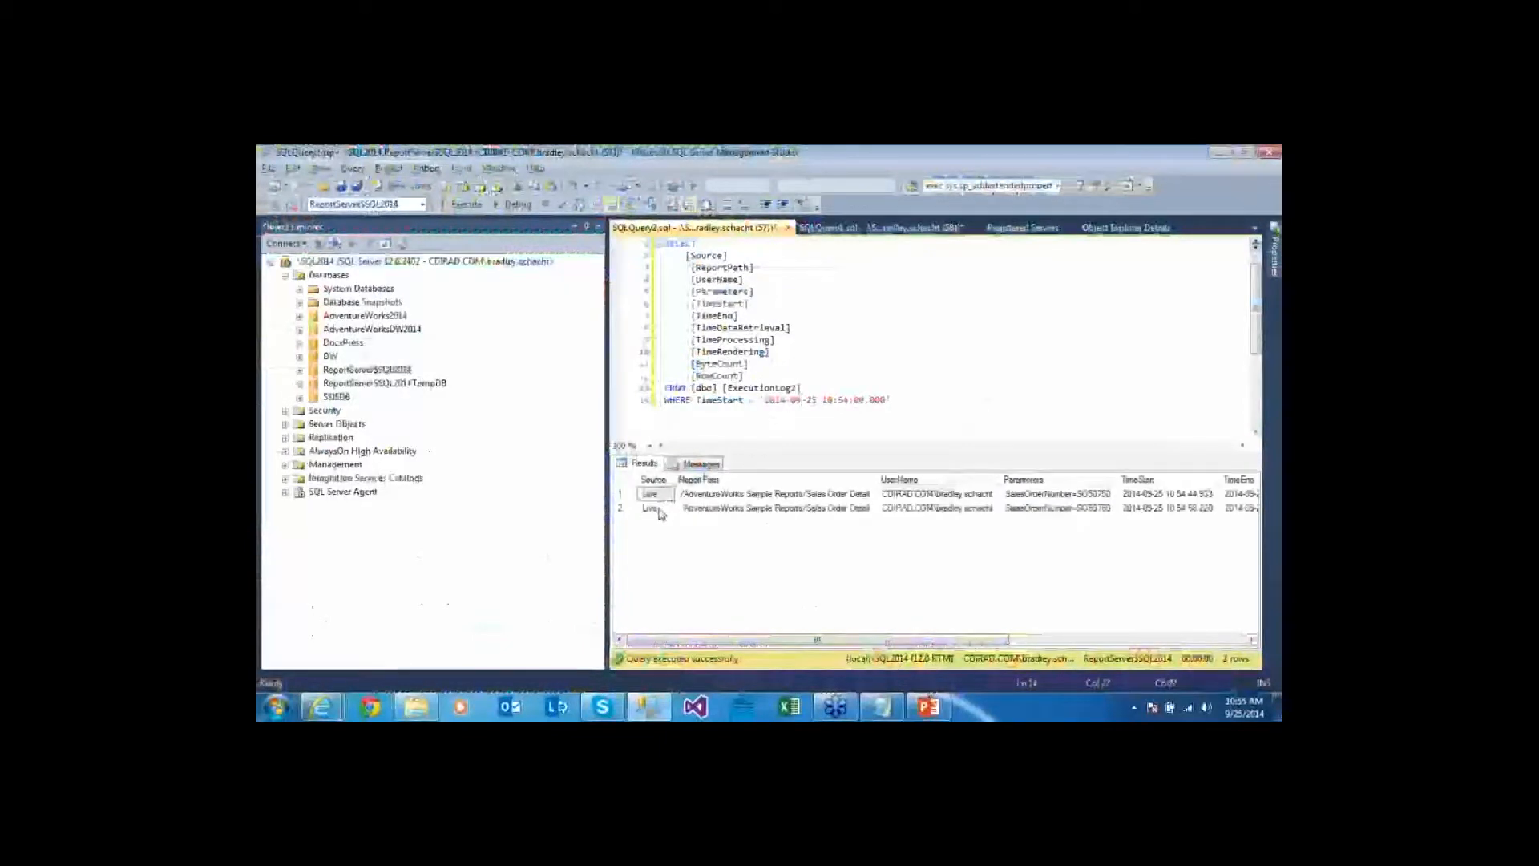
click(658, 509)
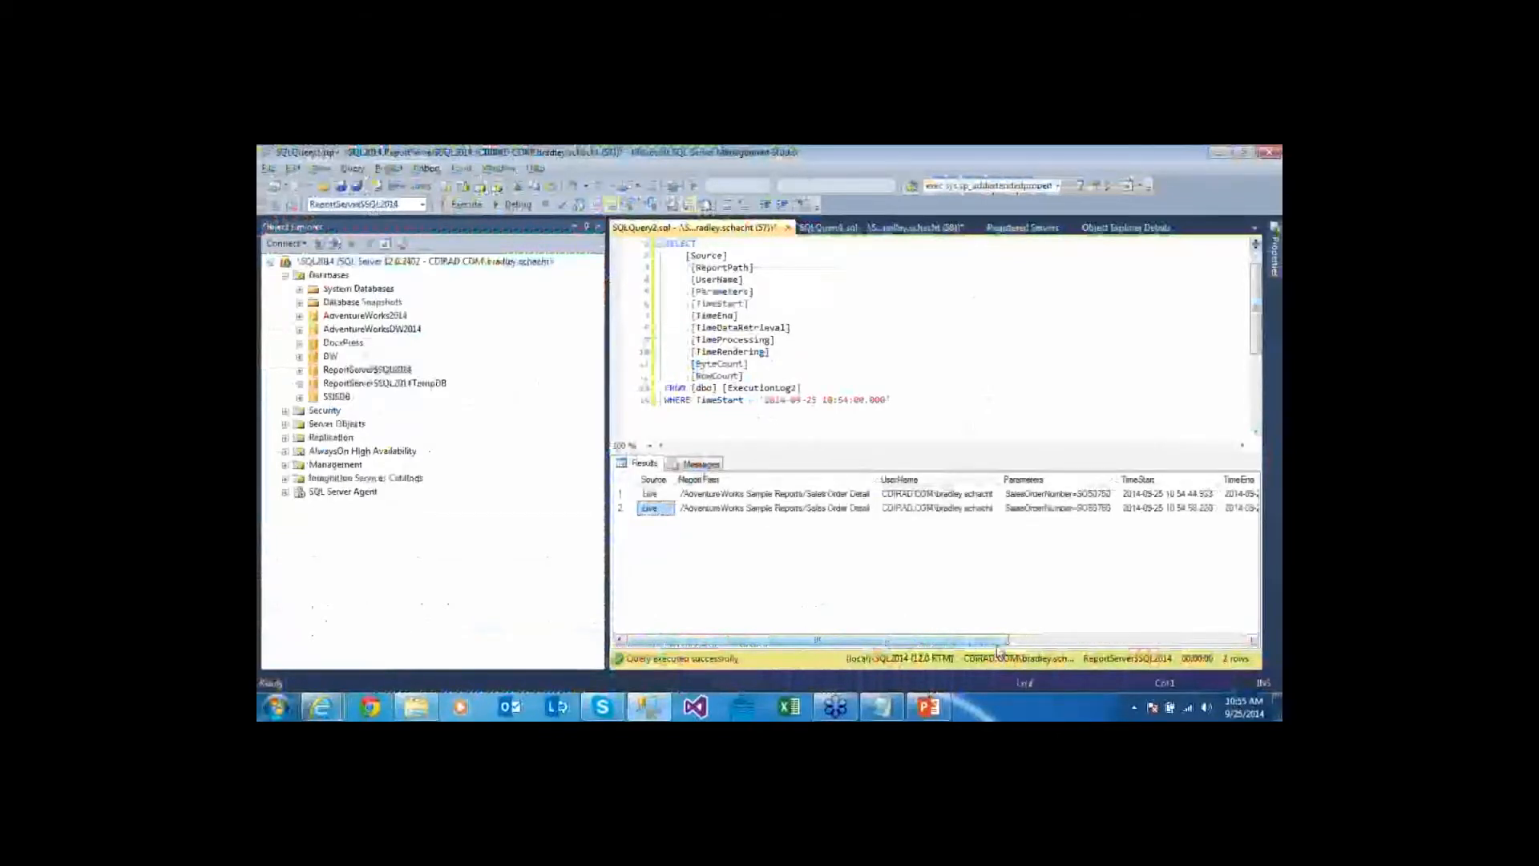
drag(997, 641, 1215, 641)
click(1012, 480)
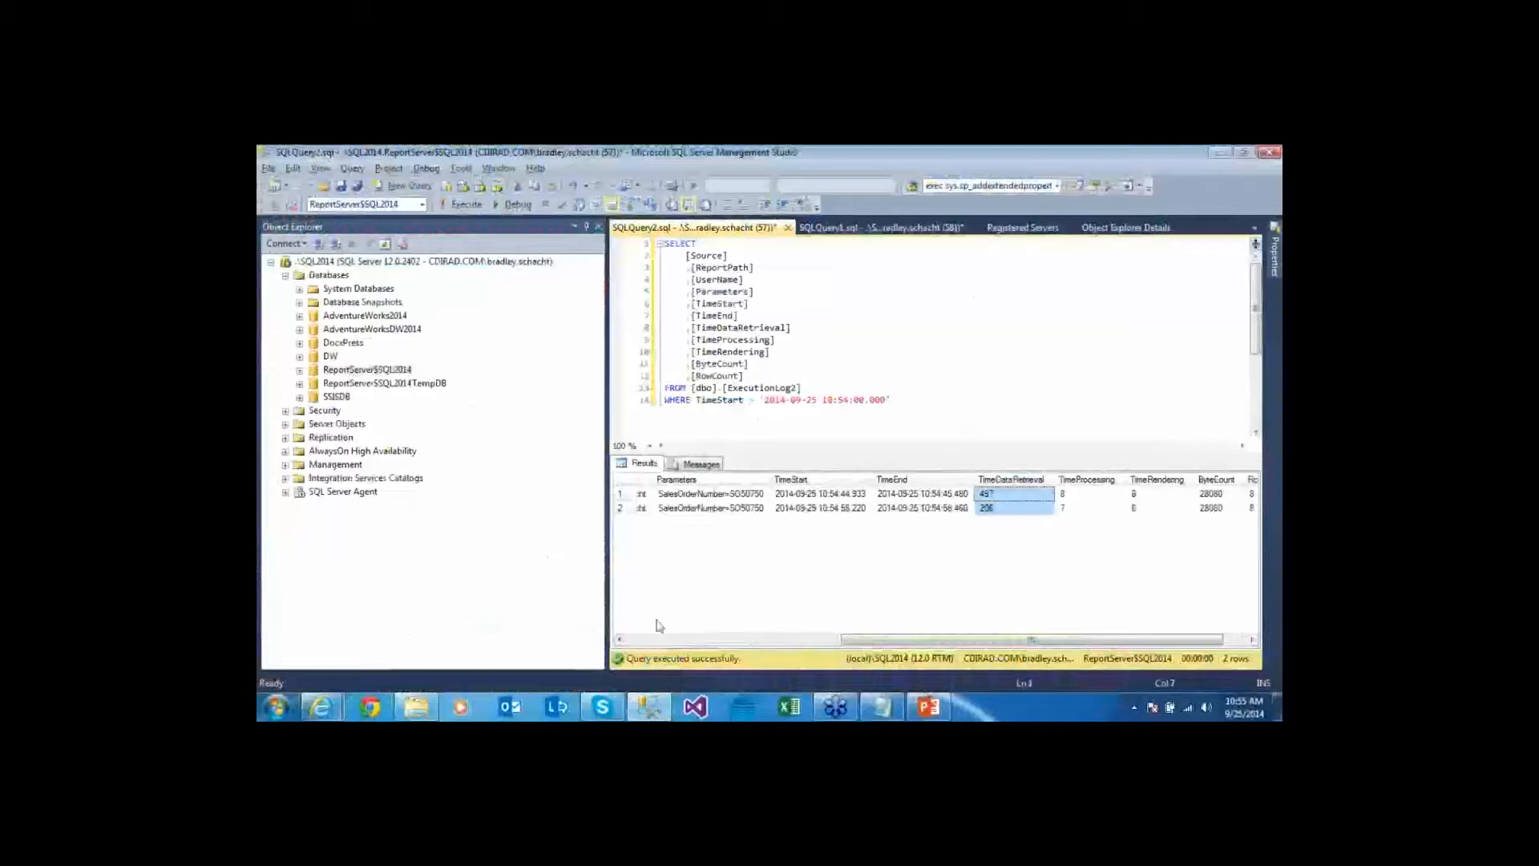
click(642, 640)
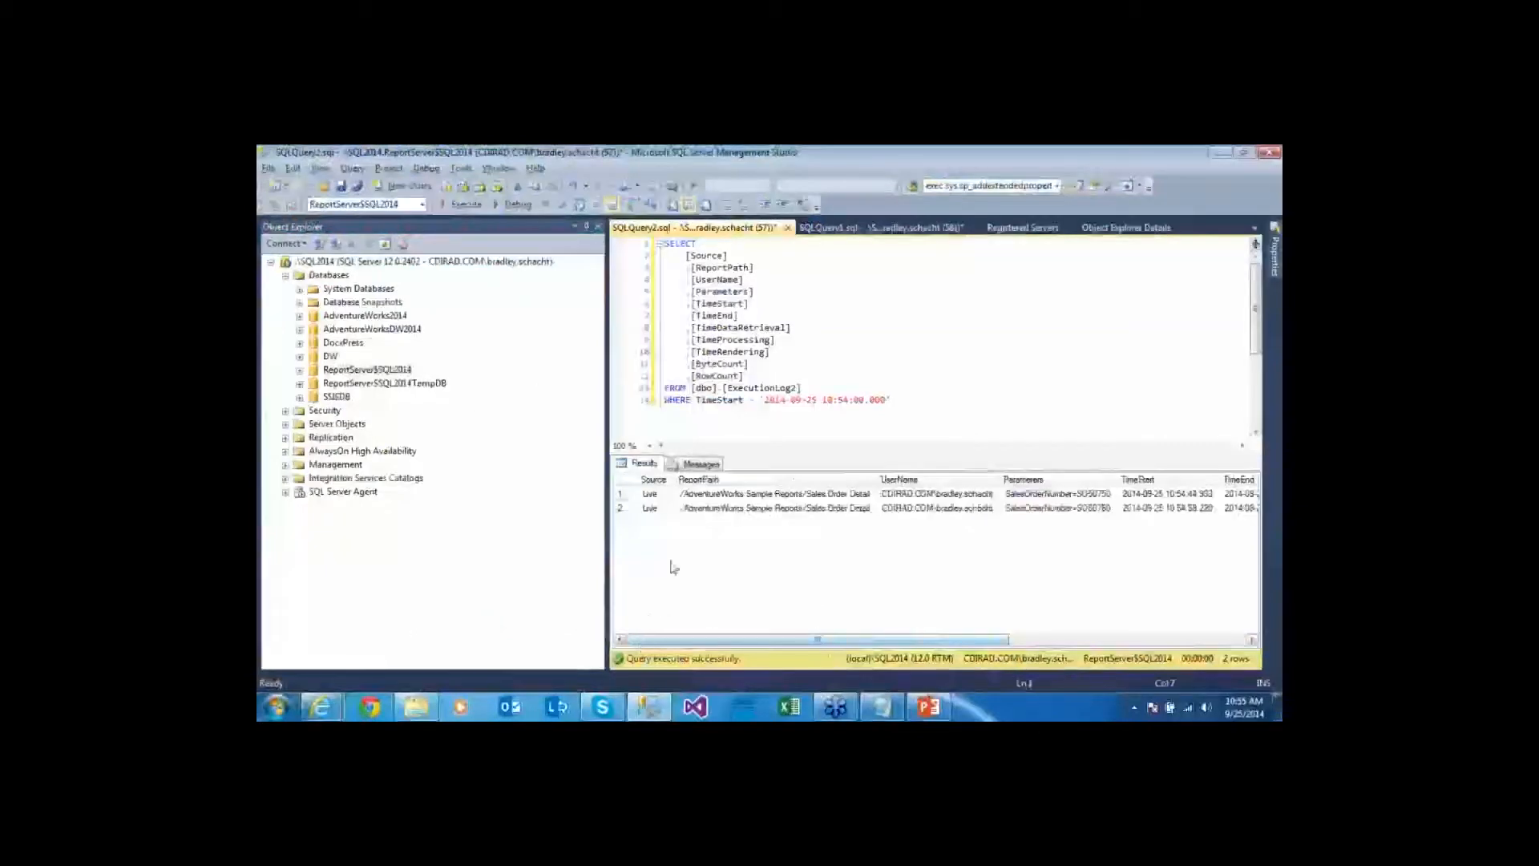
key(alt+Tab)
click(271, 173)
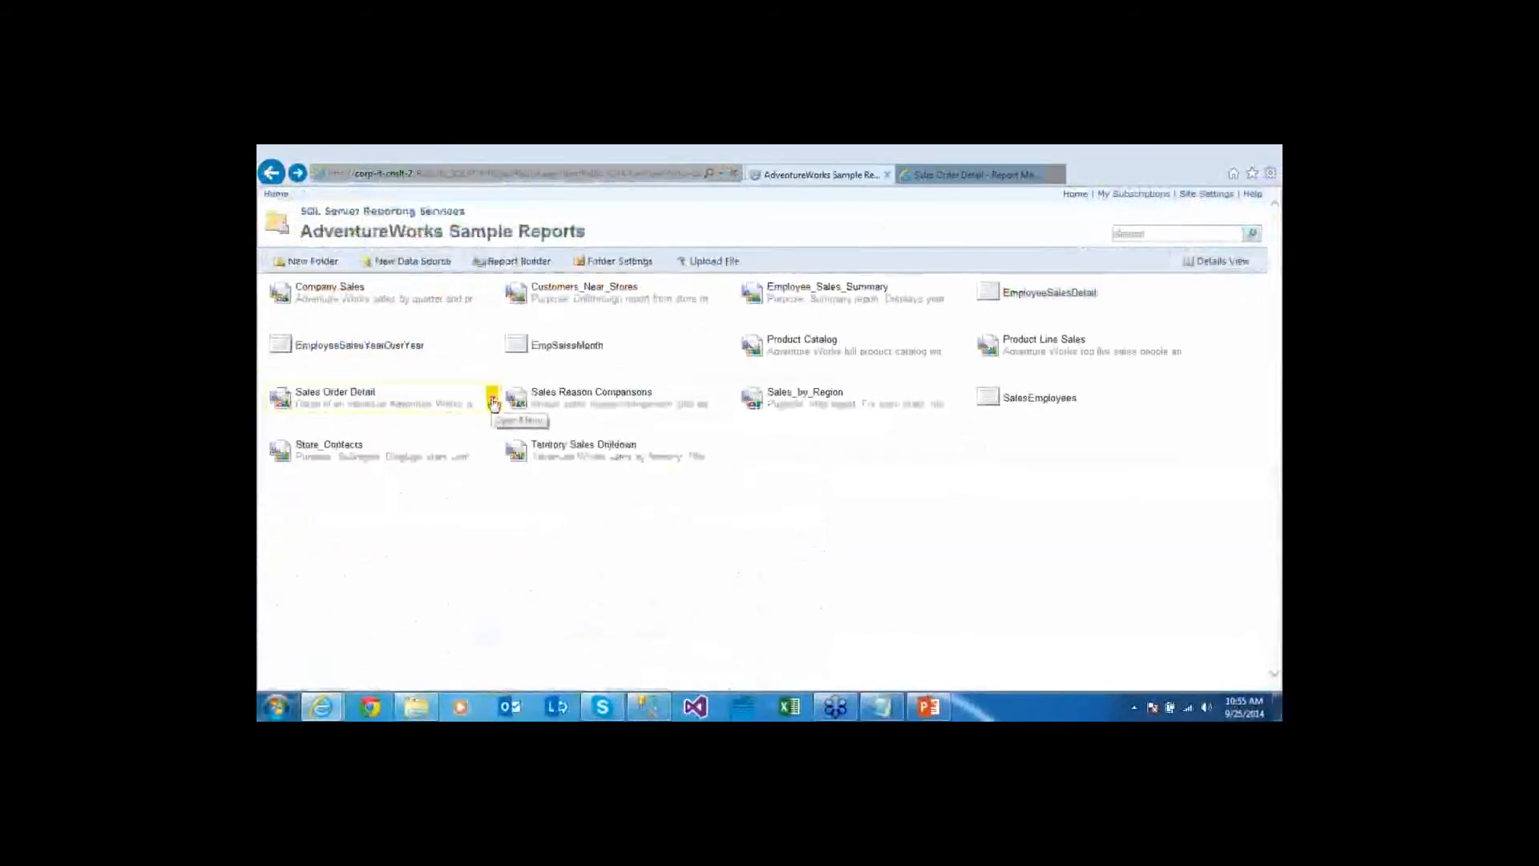
Set Sales Order Detail to cache a temporary copy expiring after 30 minutes, then reopen the report
click(491, 397)
click(400, 551)
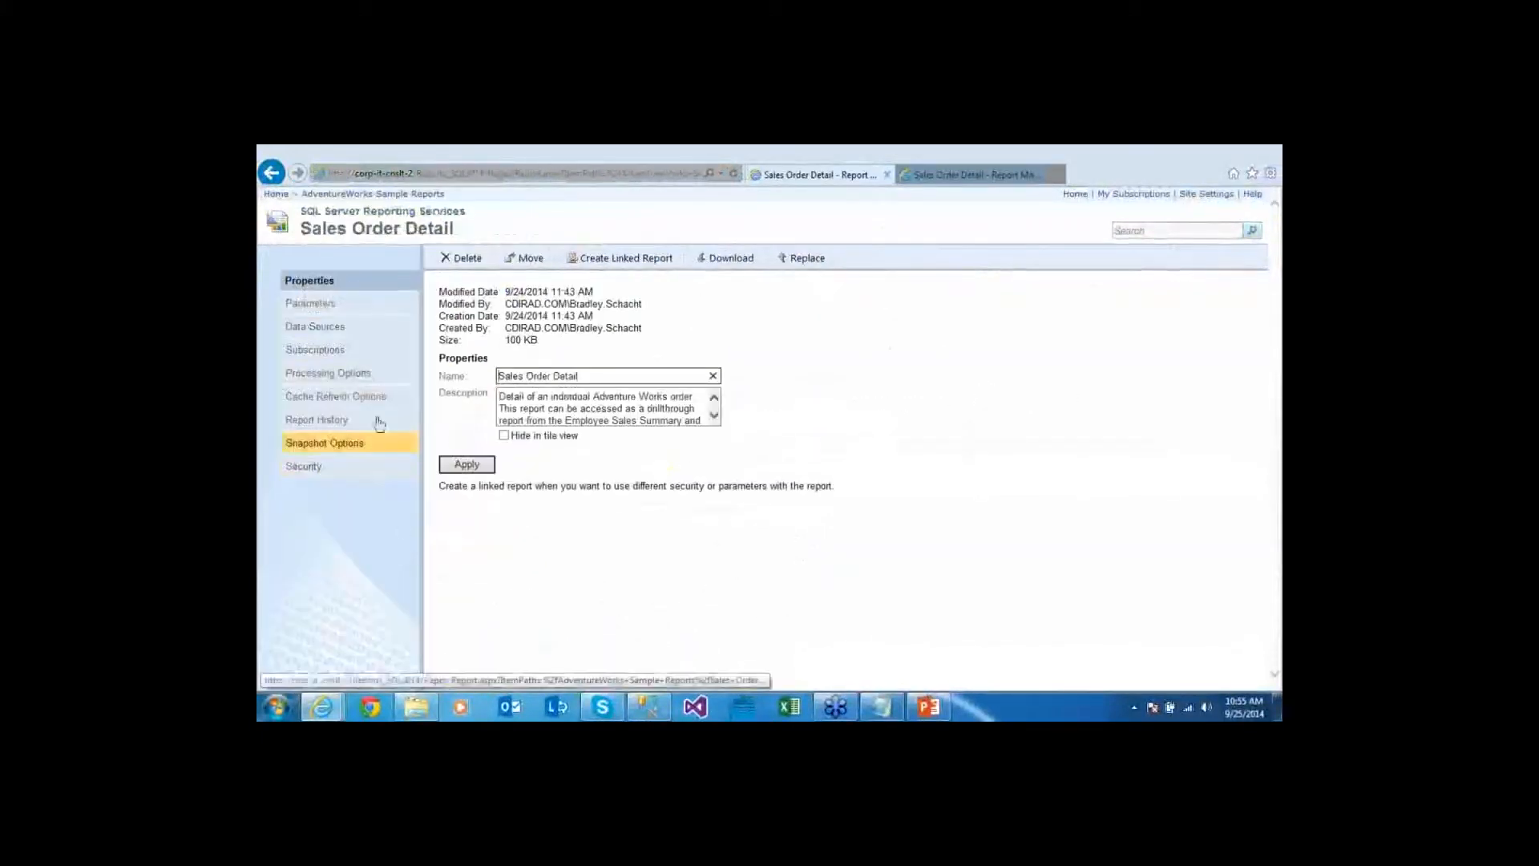
click(350, 375)
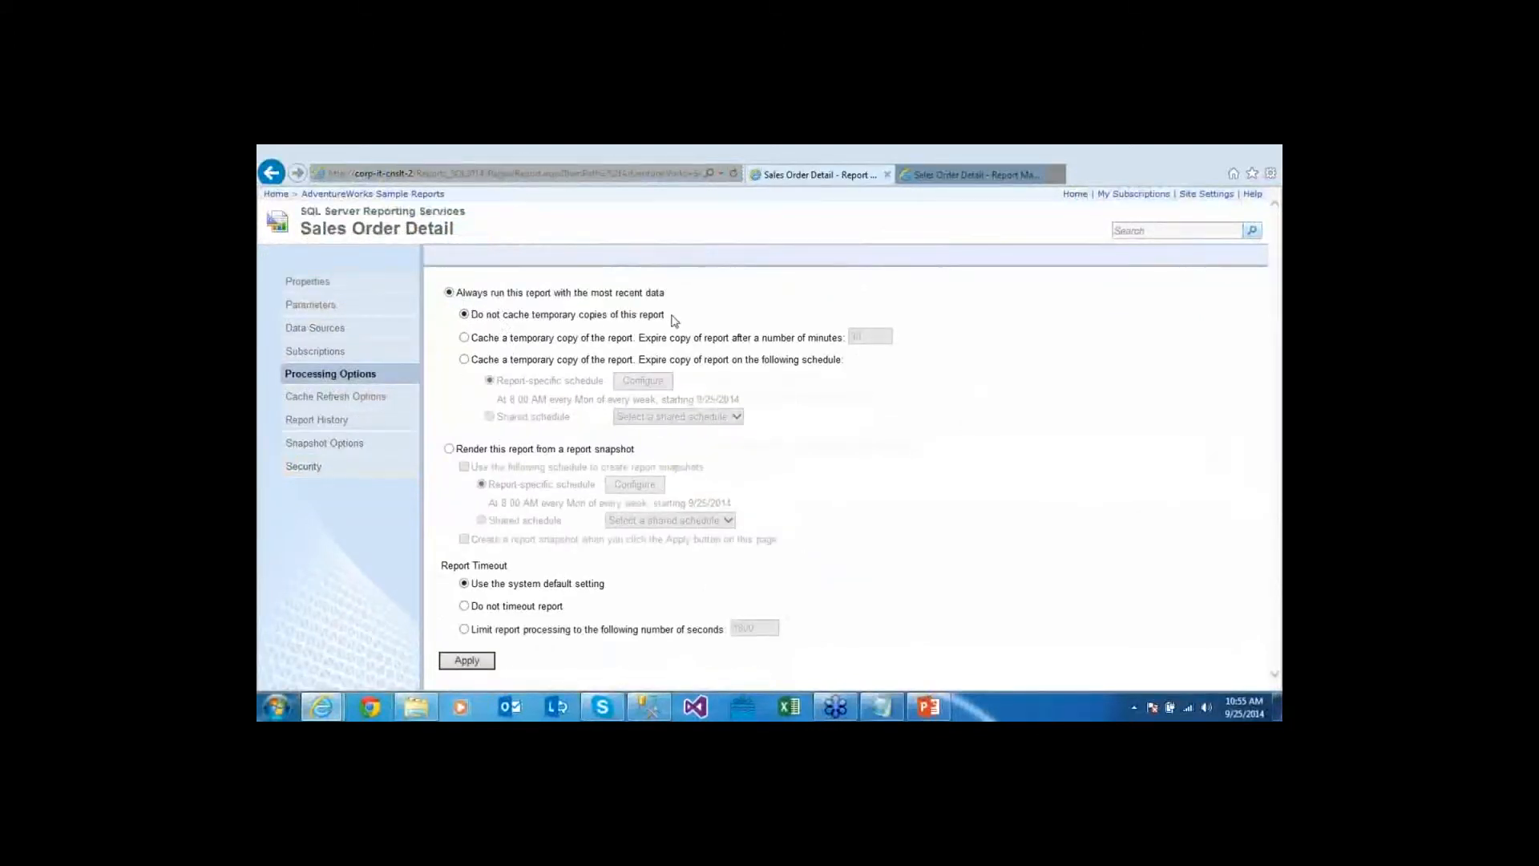
drag(672, 317, 463, 325)
click(536, 327)
click(490, 345)
click(861, 338)
double_click(861, 336)
click(931, 340)
click(475, 663)
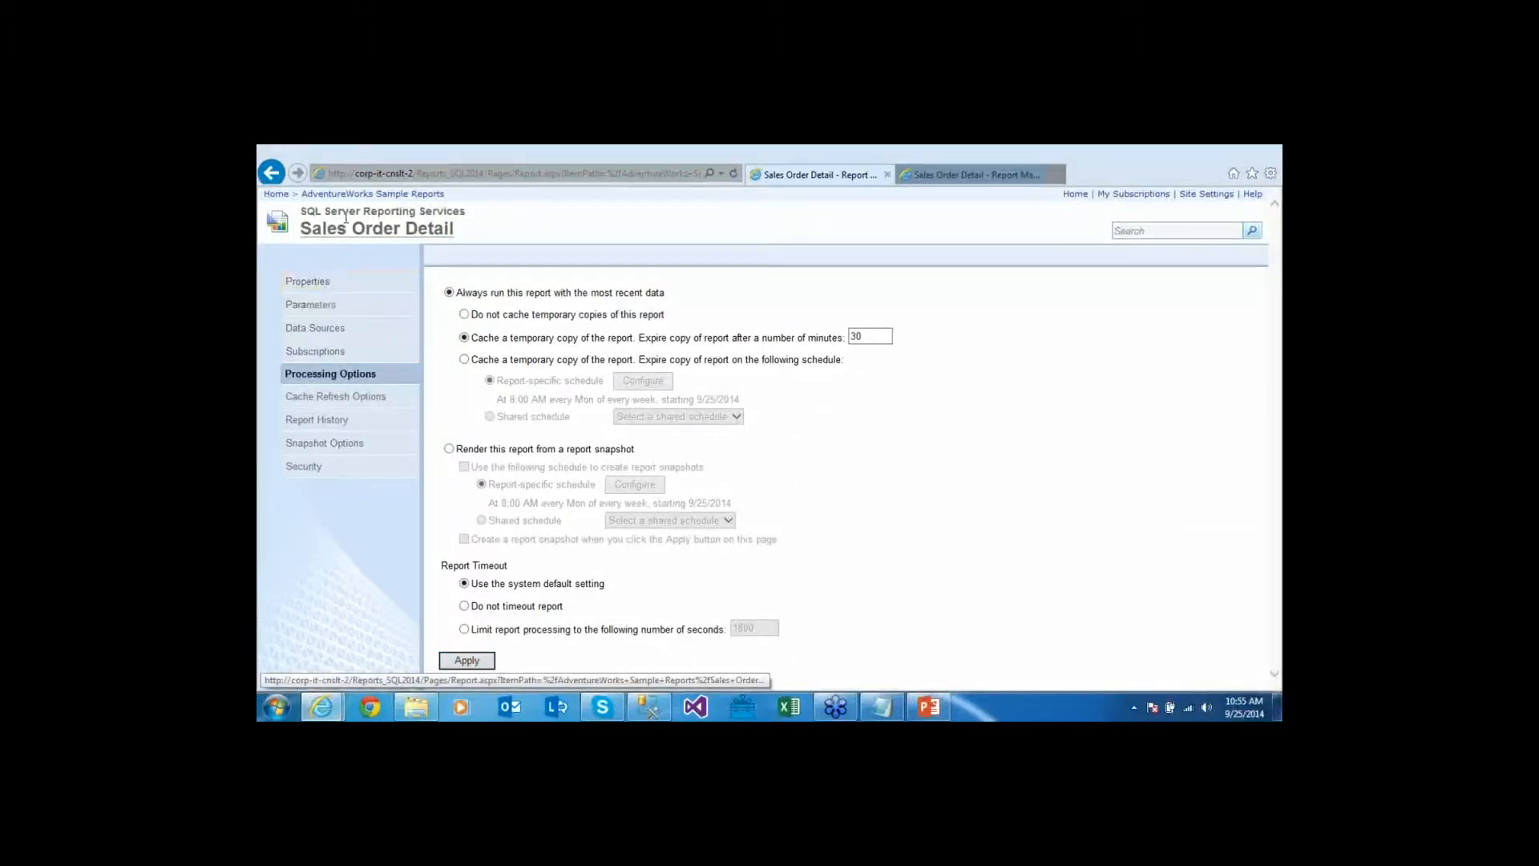
click(382, 234)
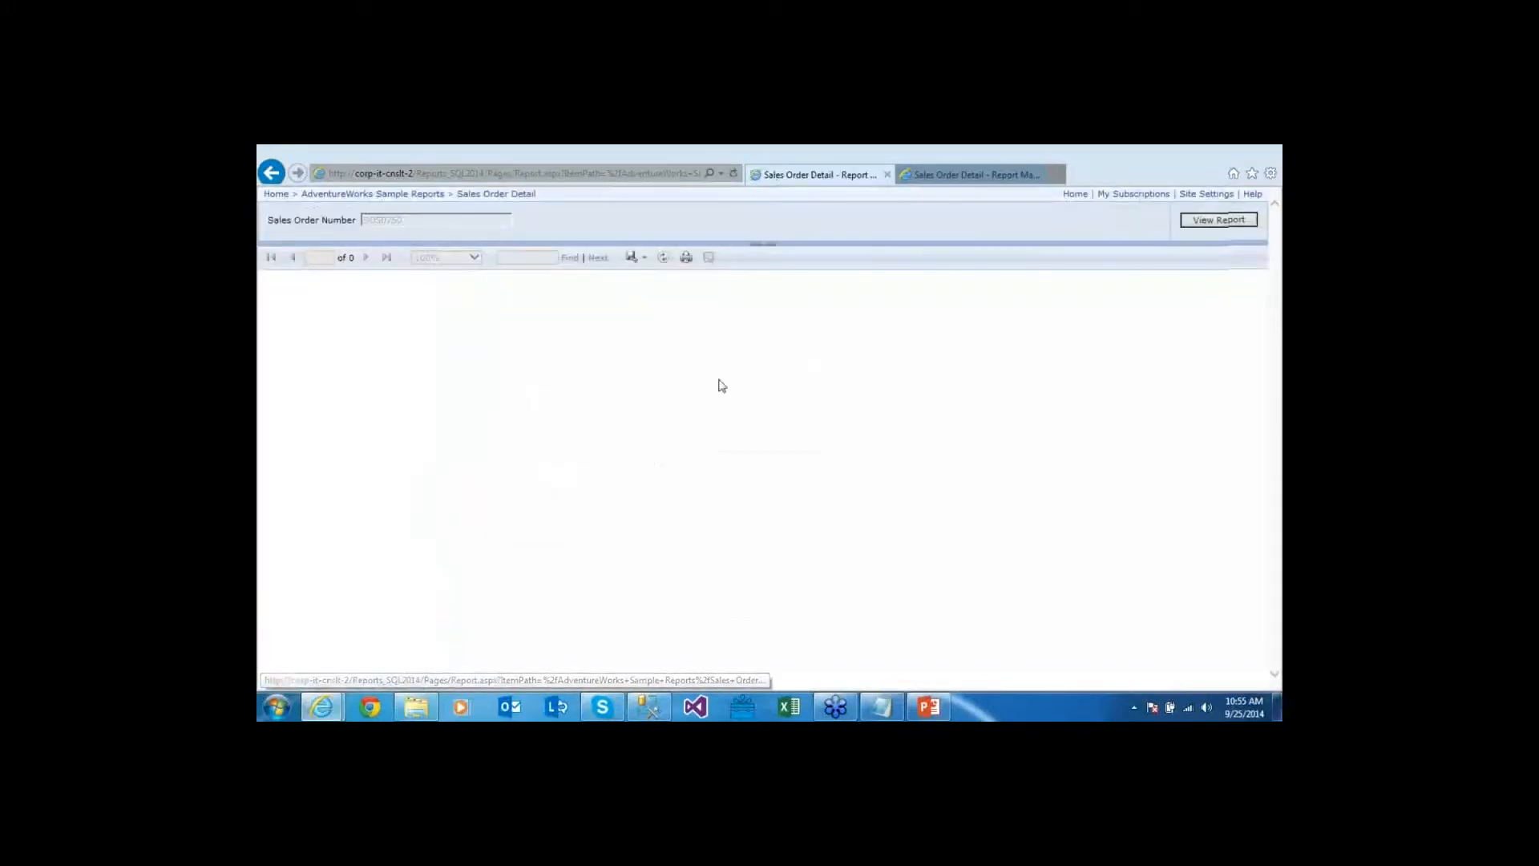
Rerun the report and log query, confirming the repeated SO50750 run came from Cache
key(alt+Tab)
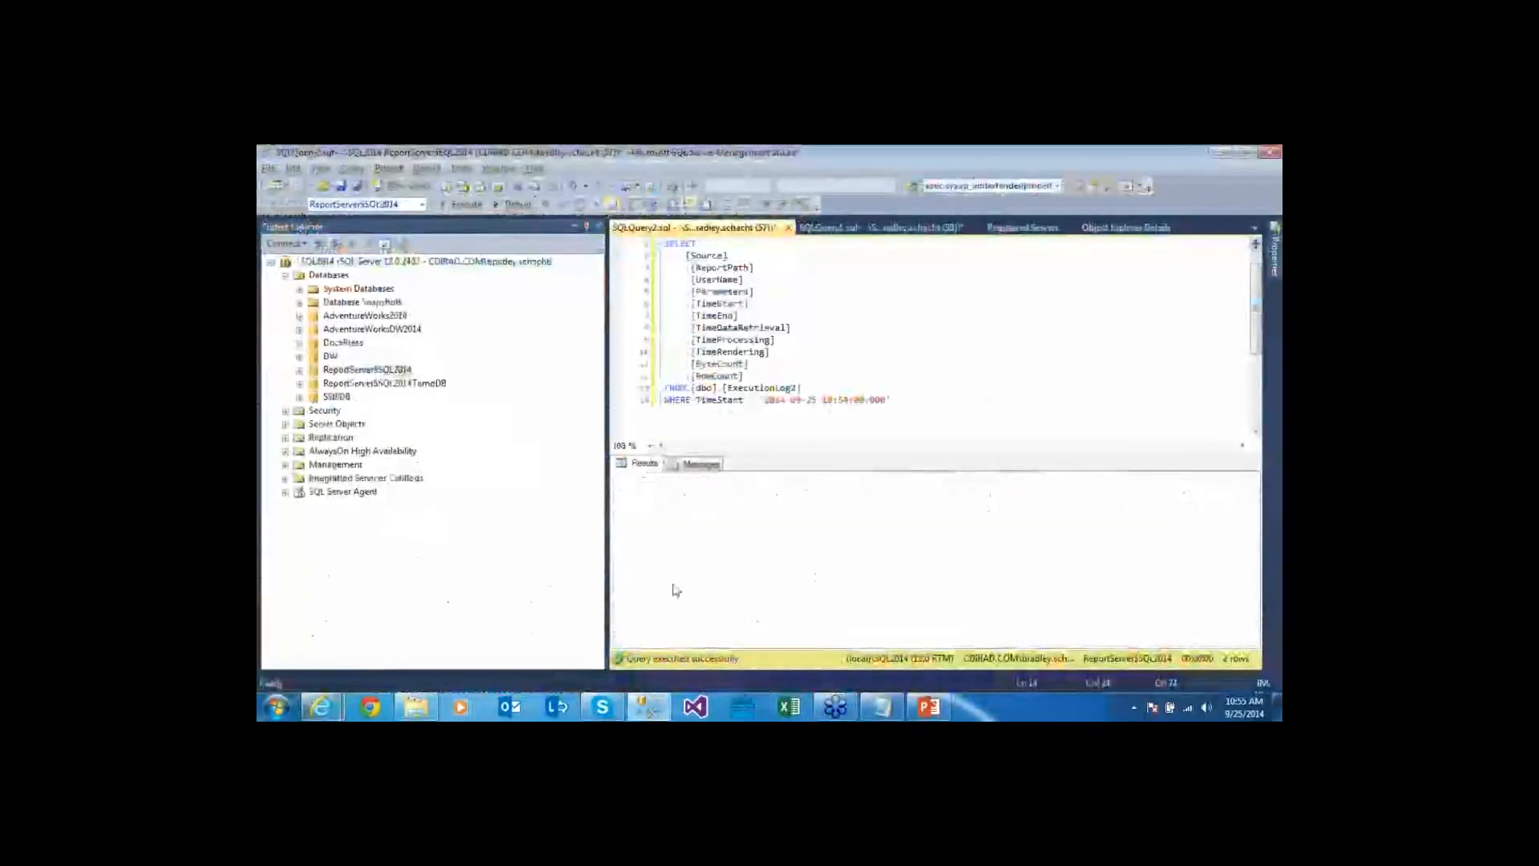
key(F5)
click(620, 522)
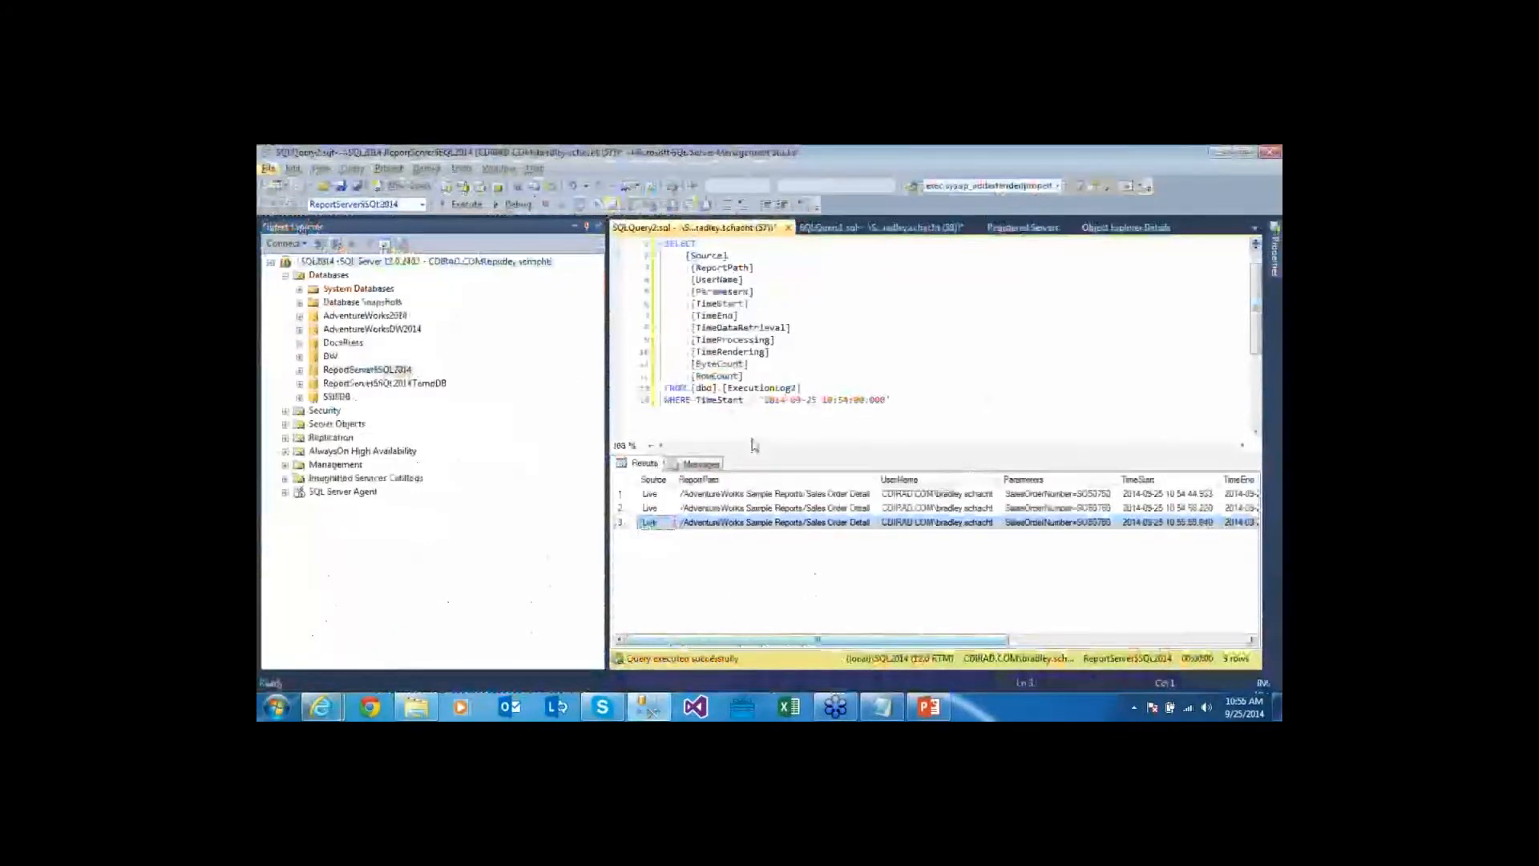
key(alt+Tab)
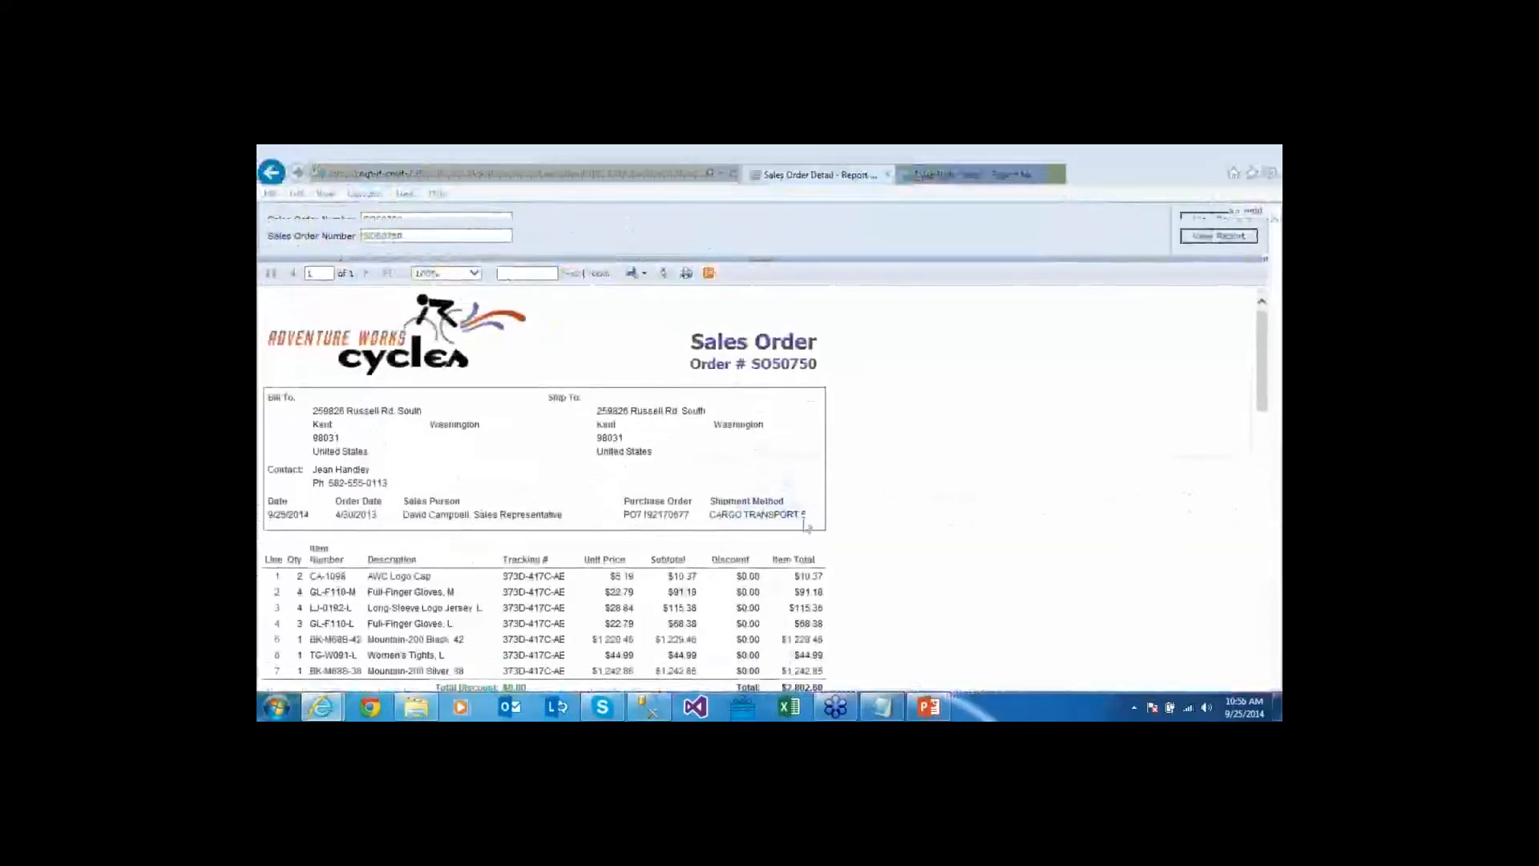
key(alt+Tab)
key(F5)
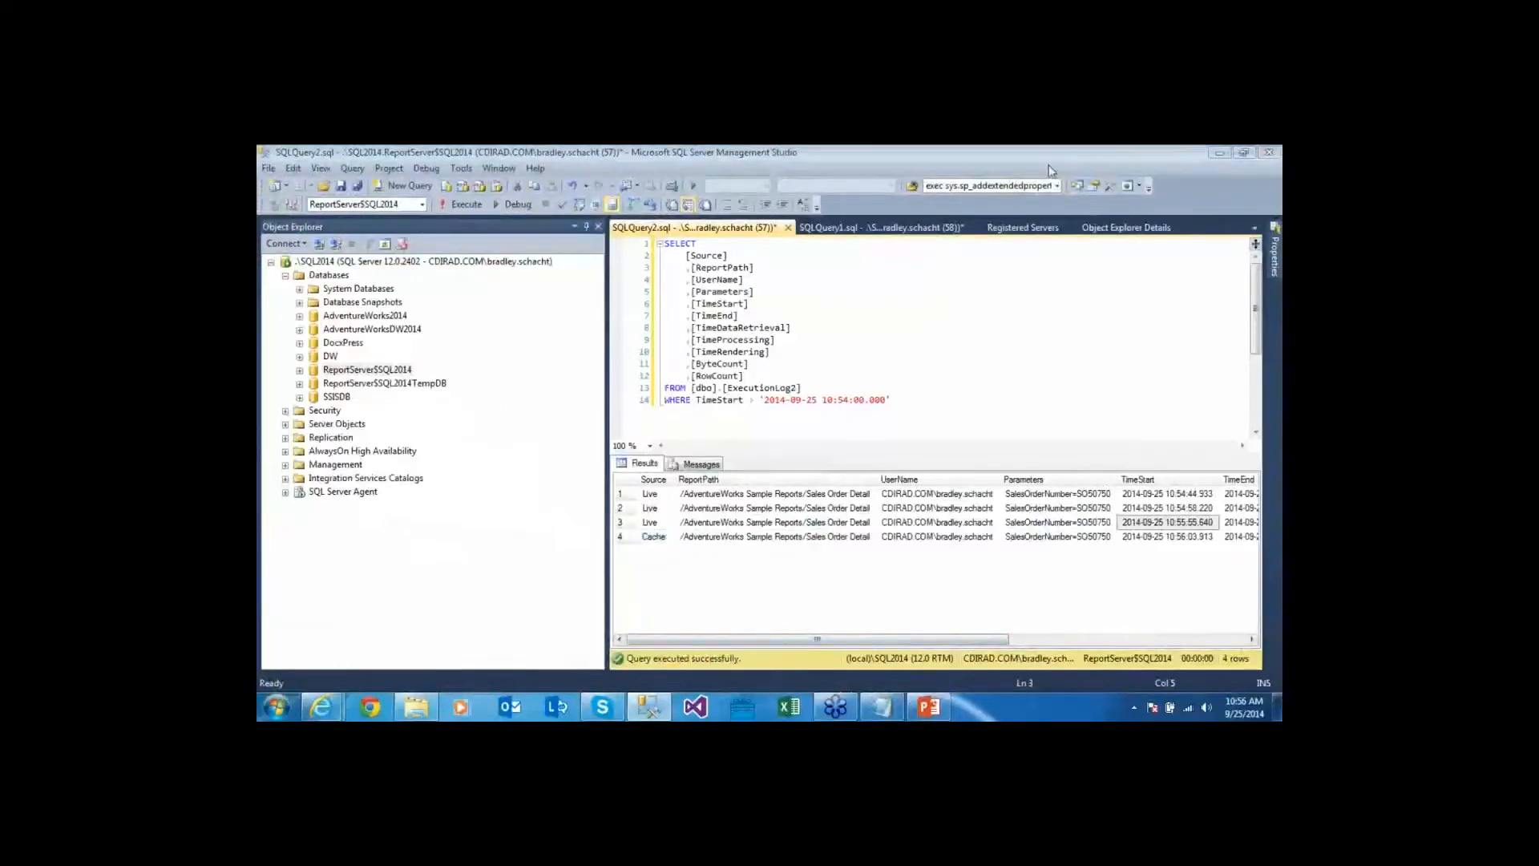
click(721, 538)
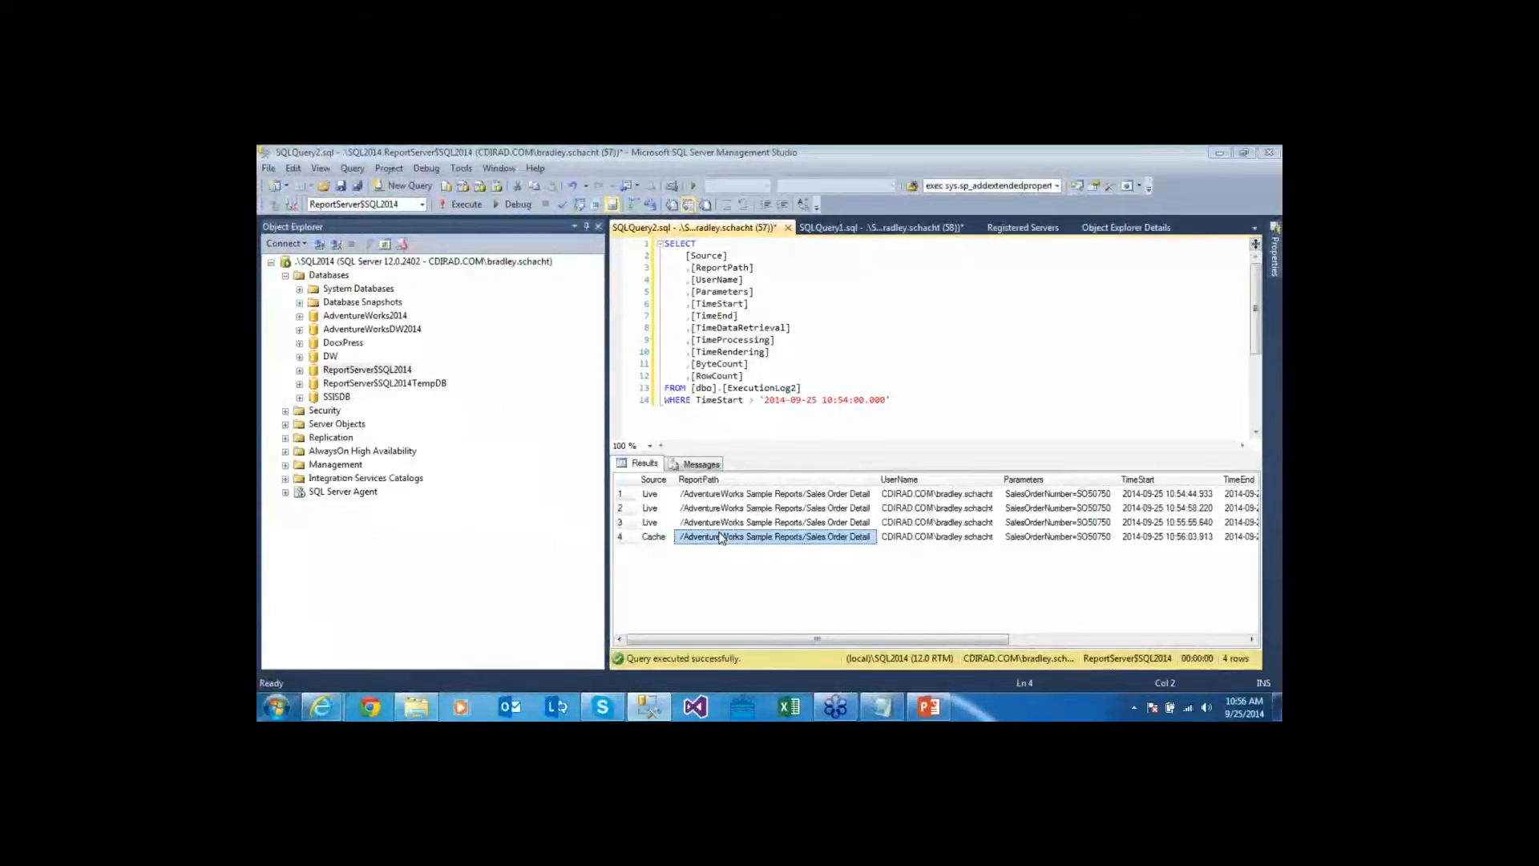
click(660, 540)
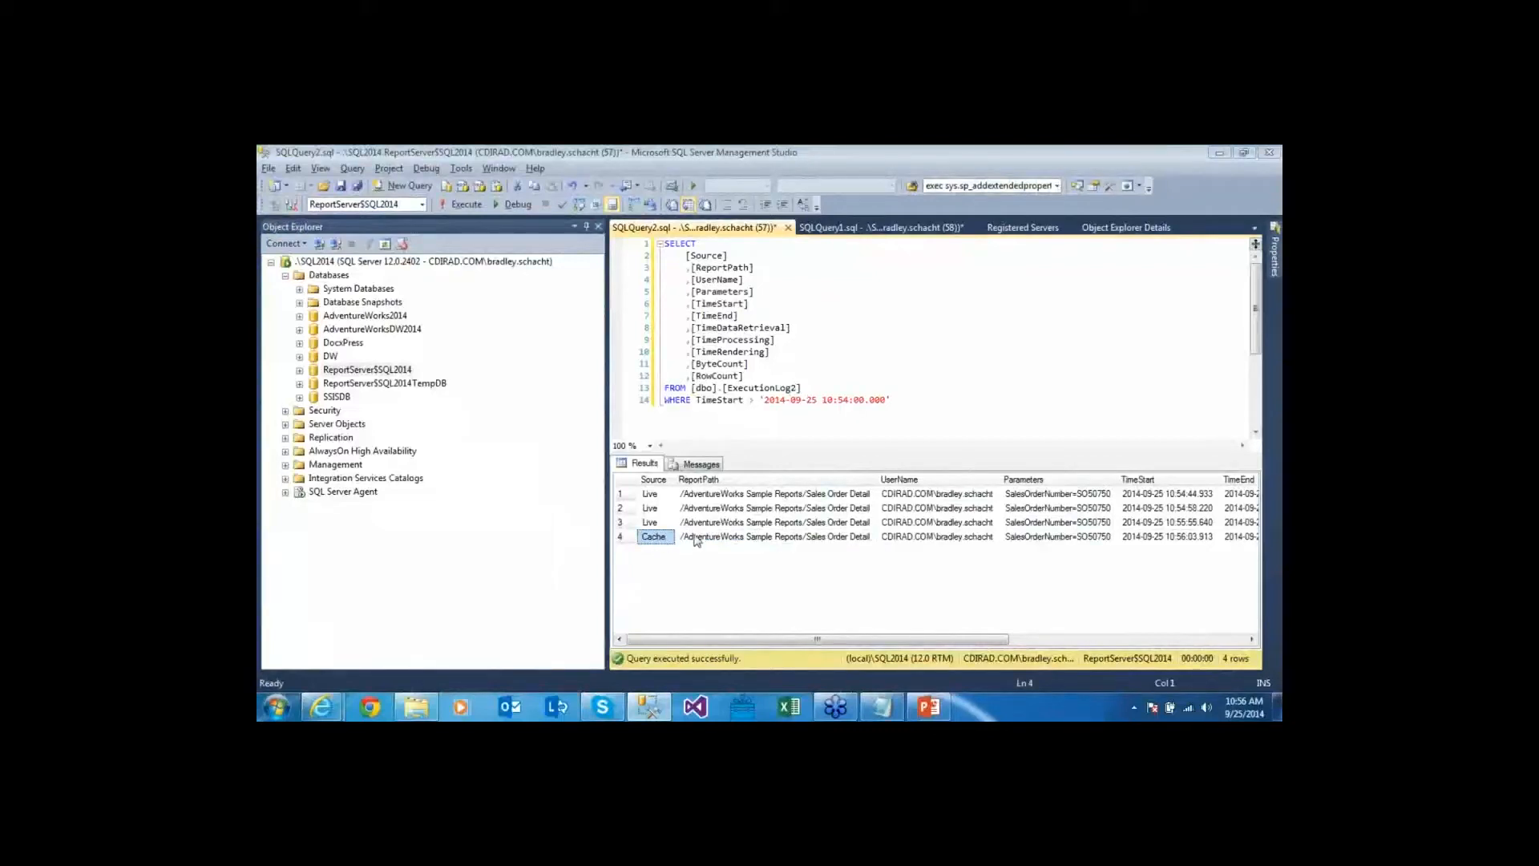
Refresh the report again and compare the new Cache row with the earlier Live execution
key(alt+Tab)
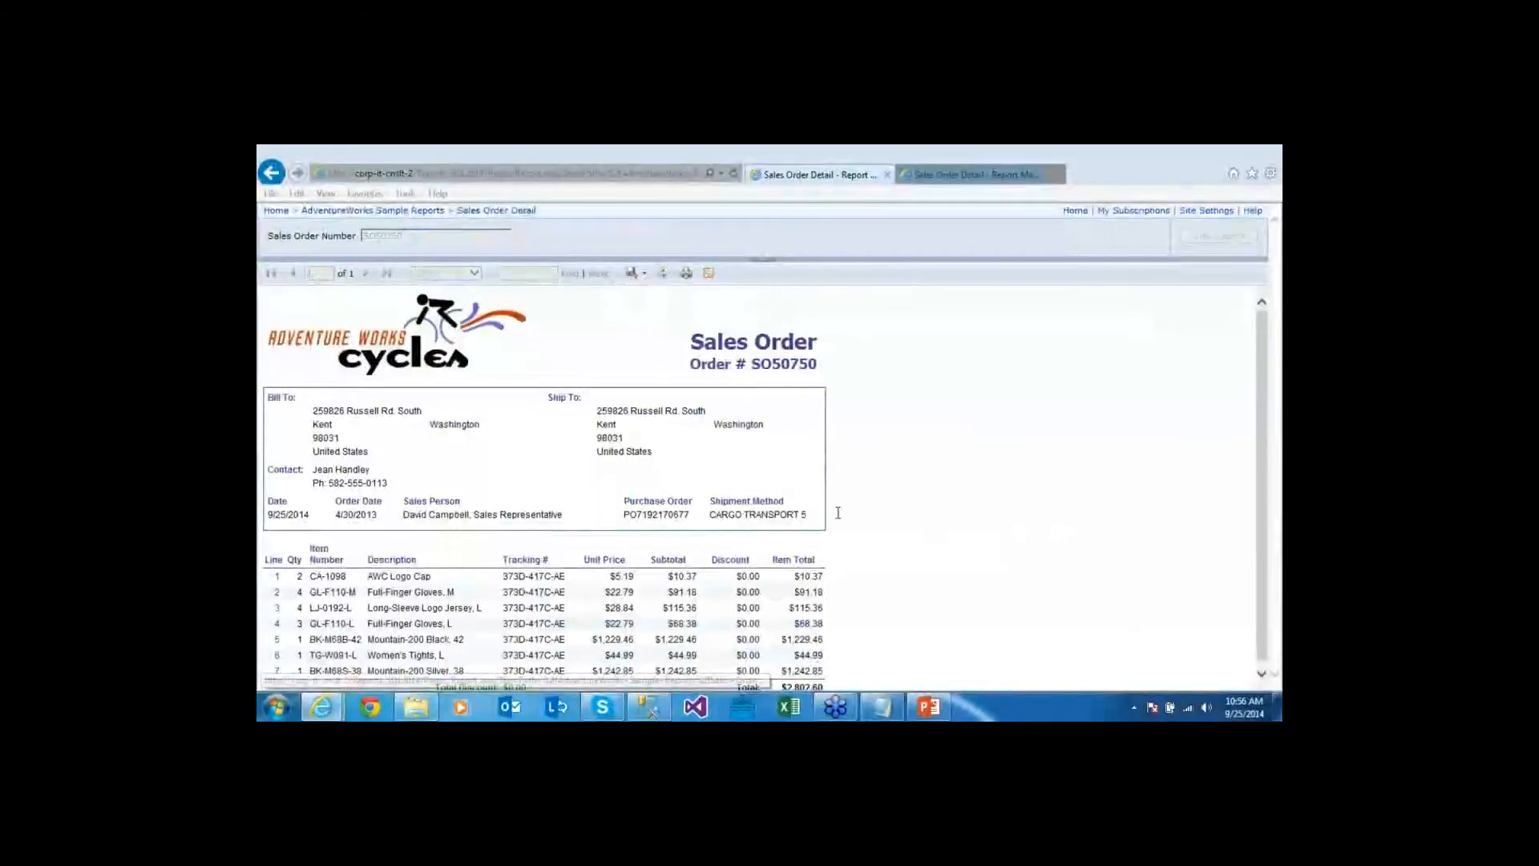
key(F5)
key(alt+Tab)
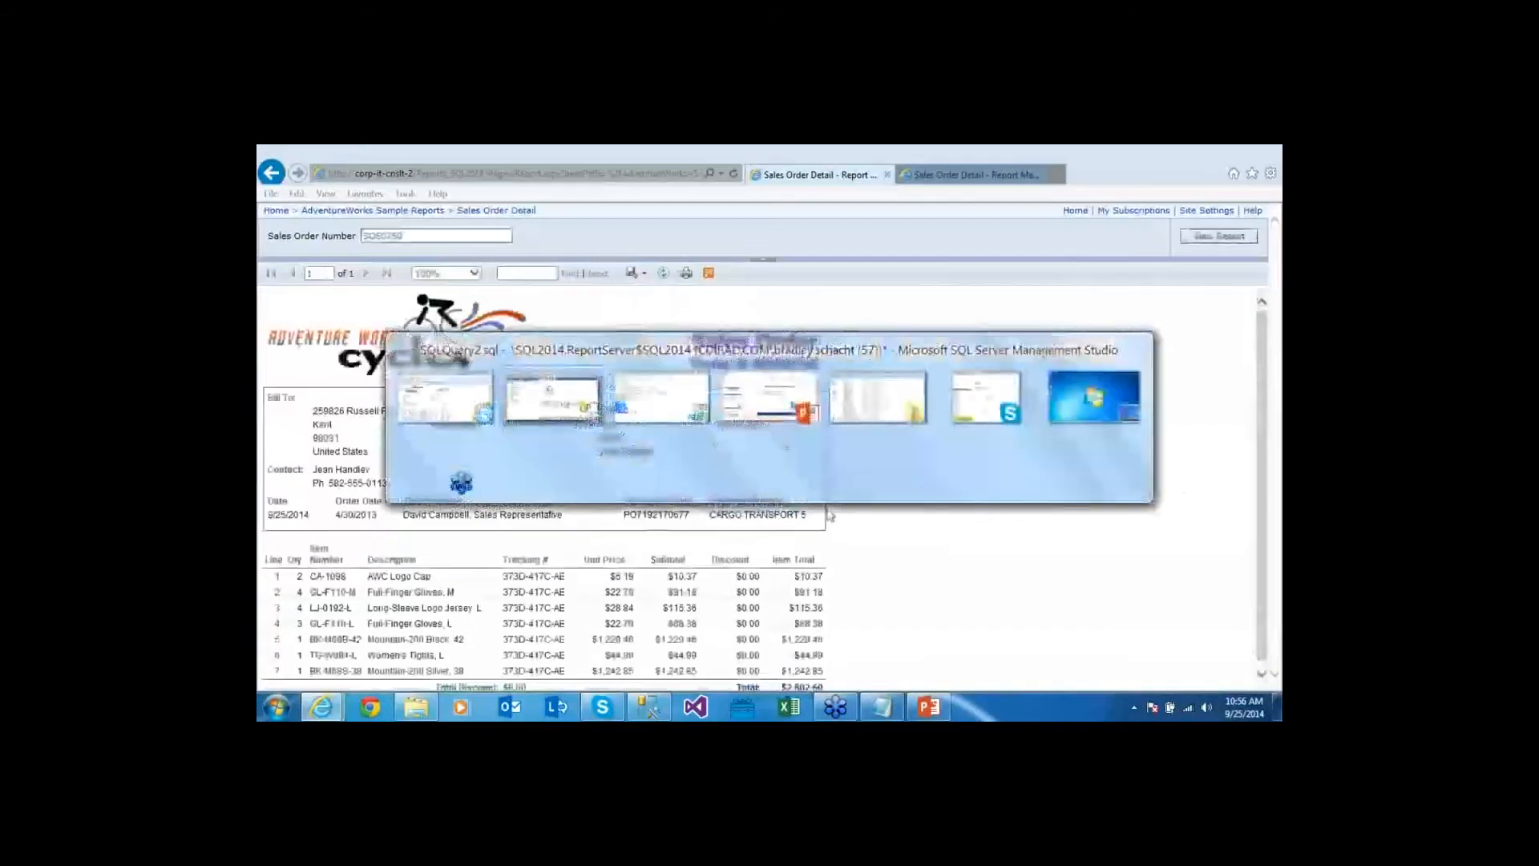
key(F5)
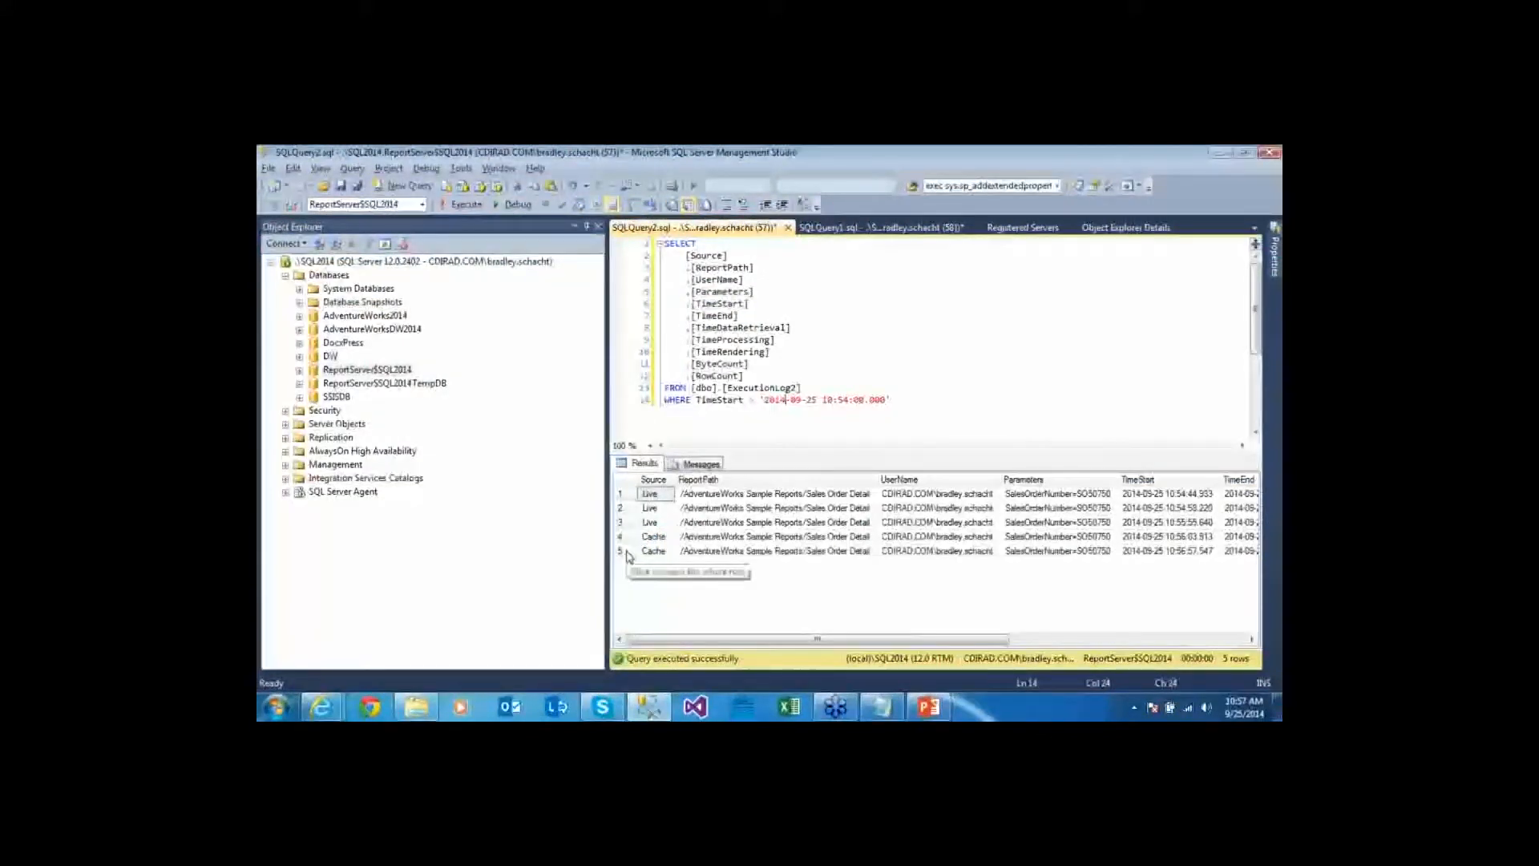
click(662, 523)
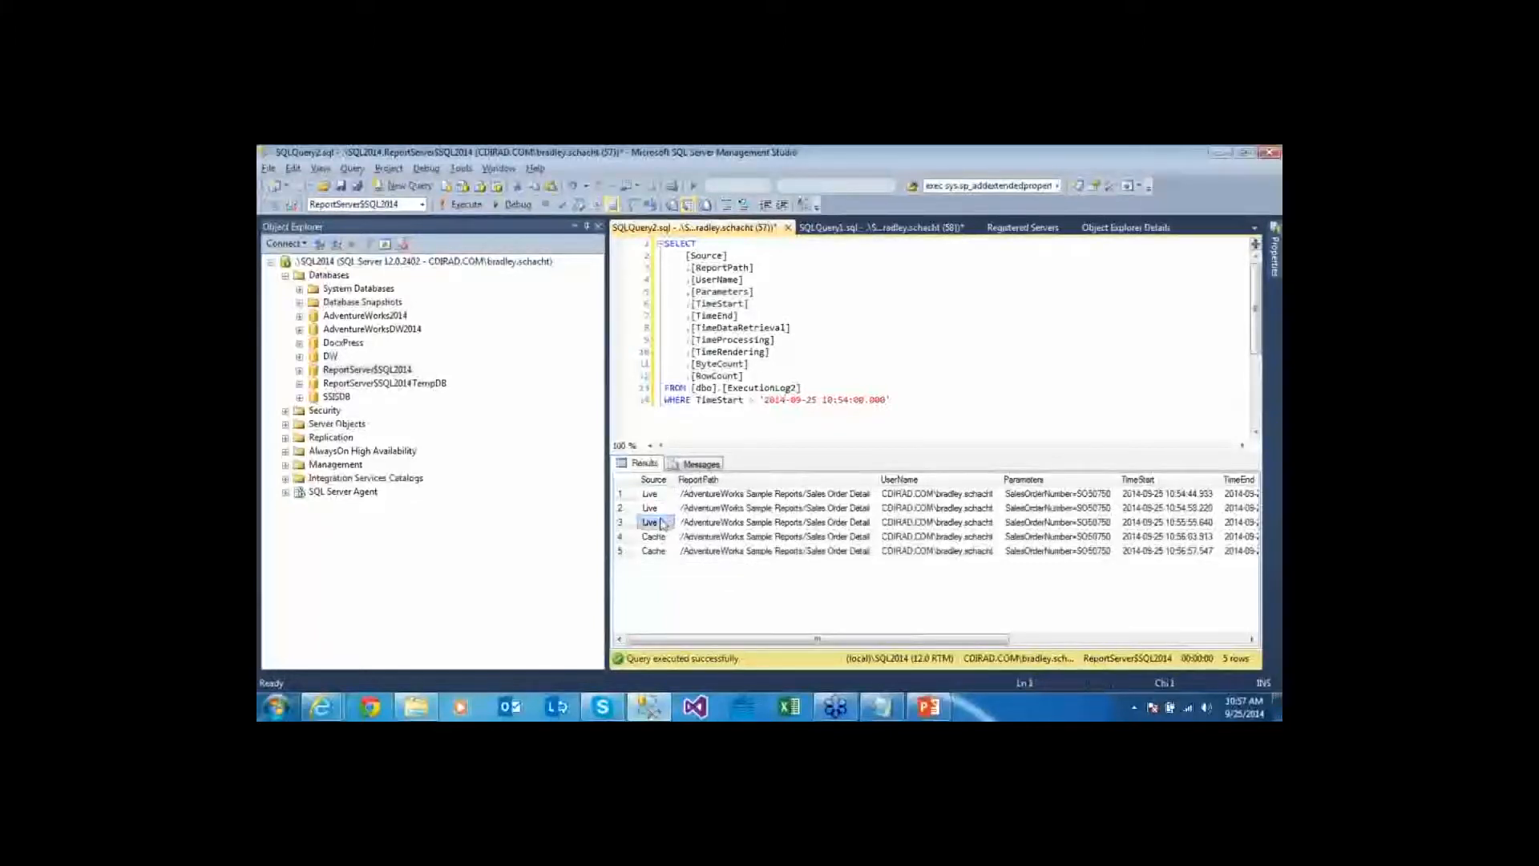
Run the report for order SO50751 and find its new Live execution row
key(alt+Tab)
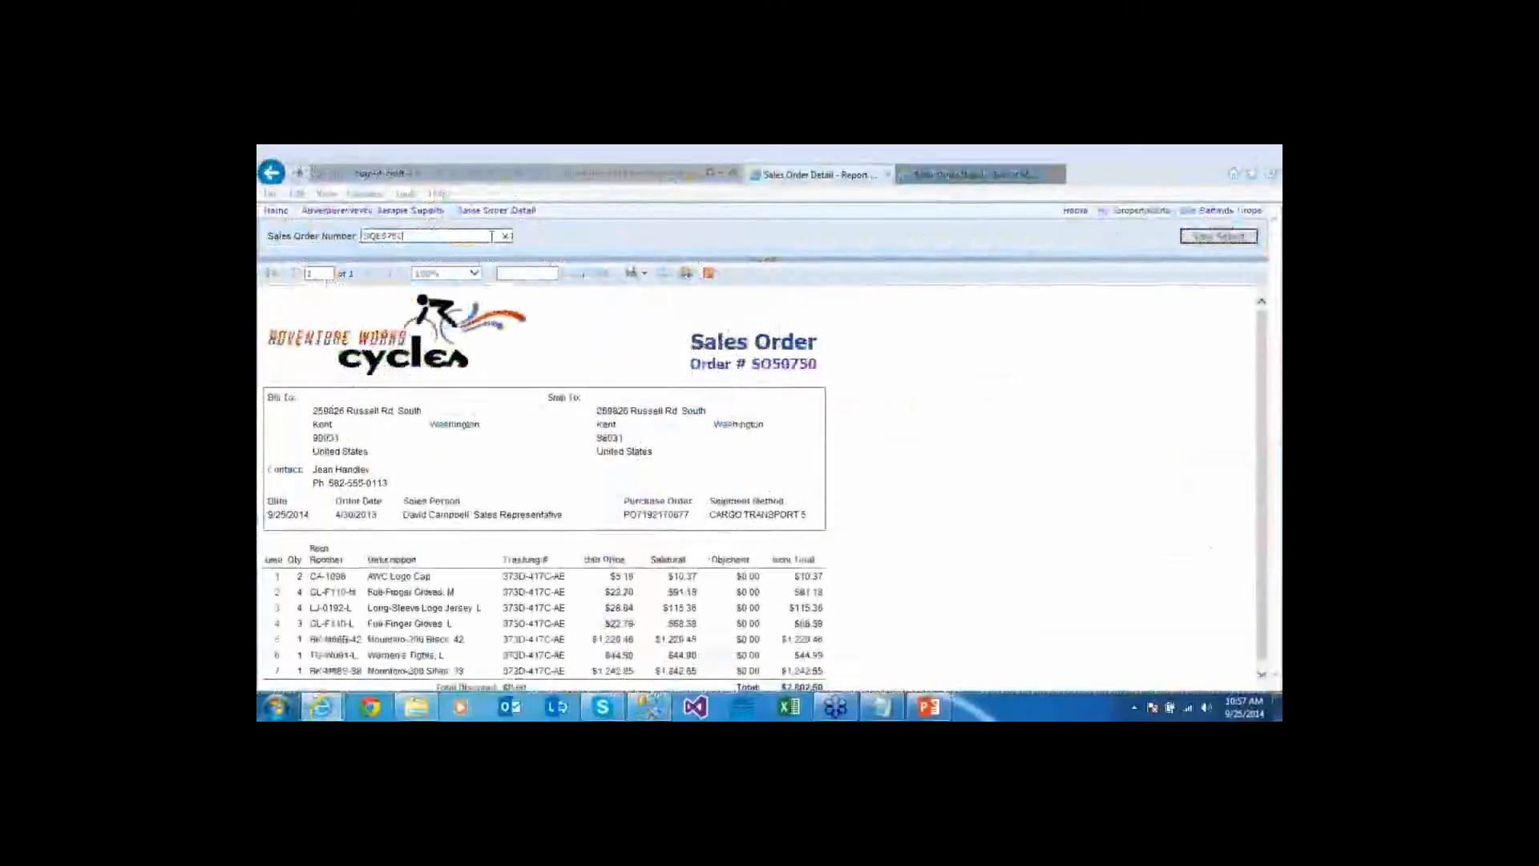
click(1237, 242)
key(alt+Tab)
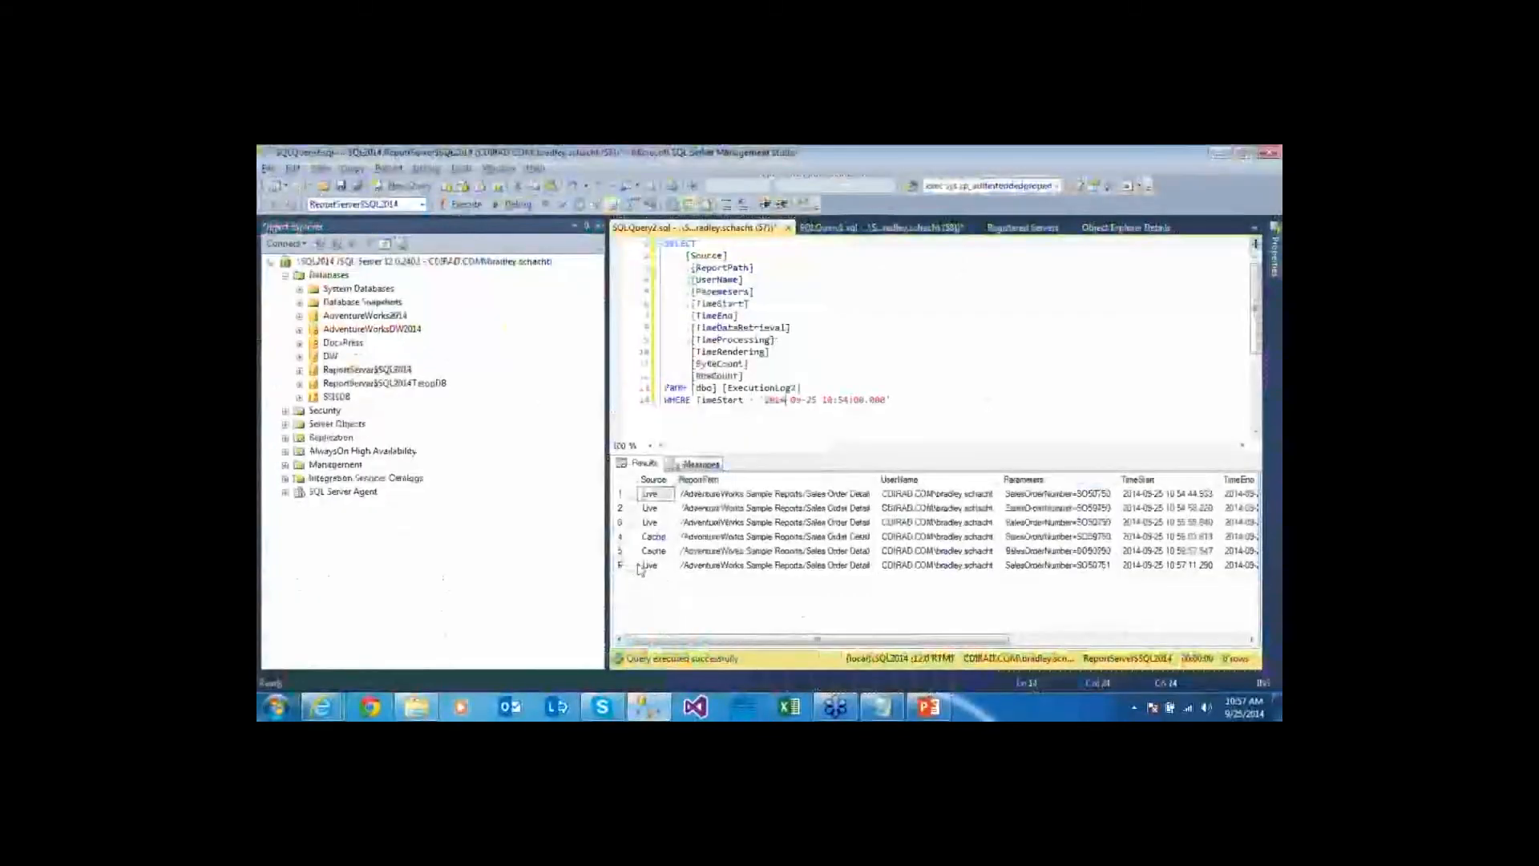
click(624, 566)
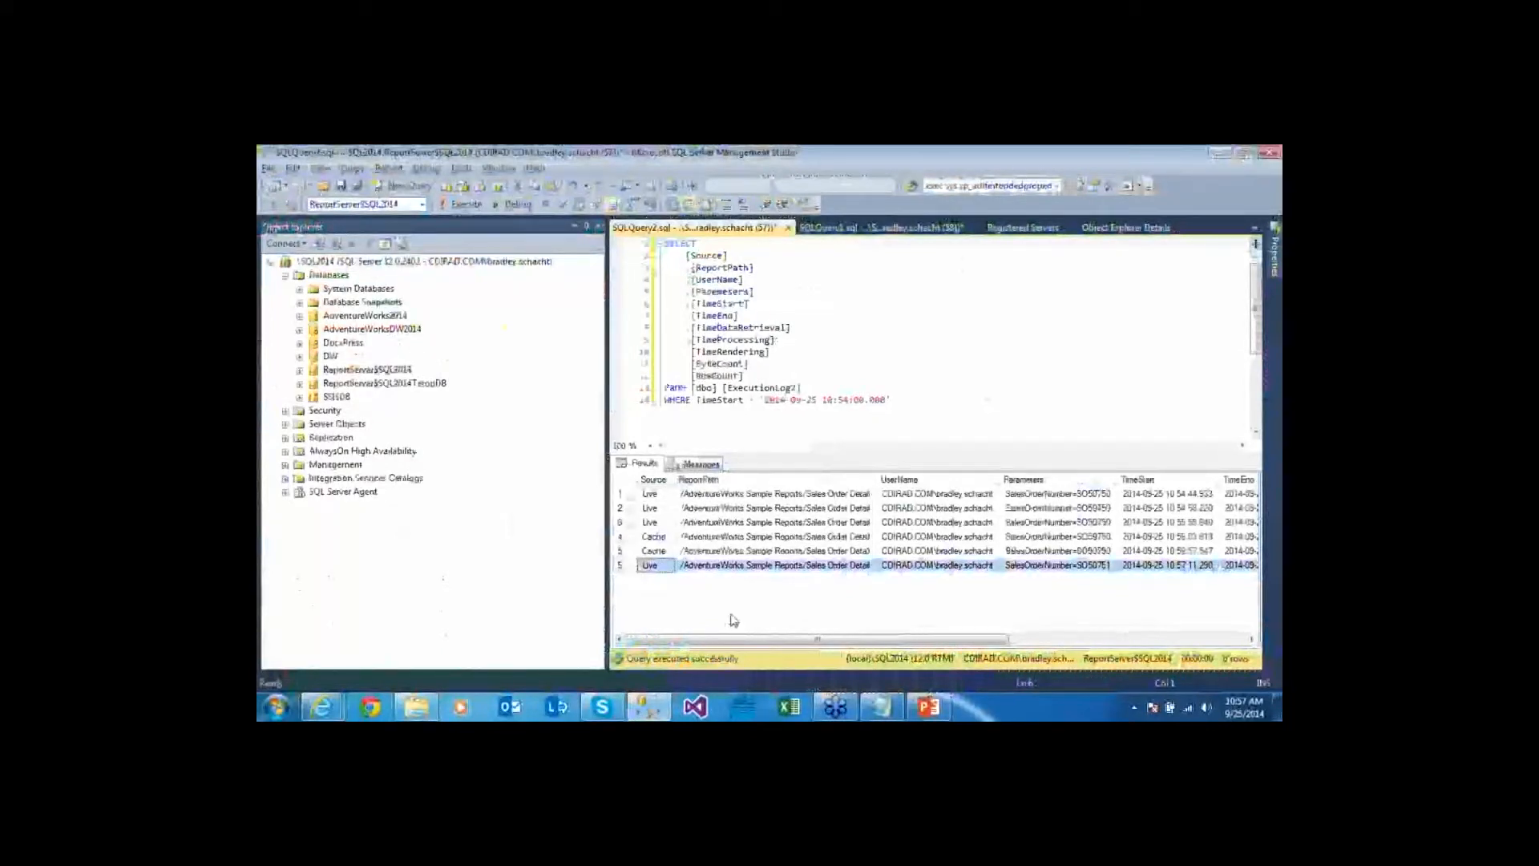
click(862, 230)
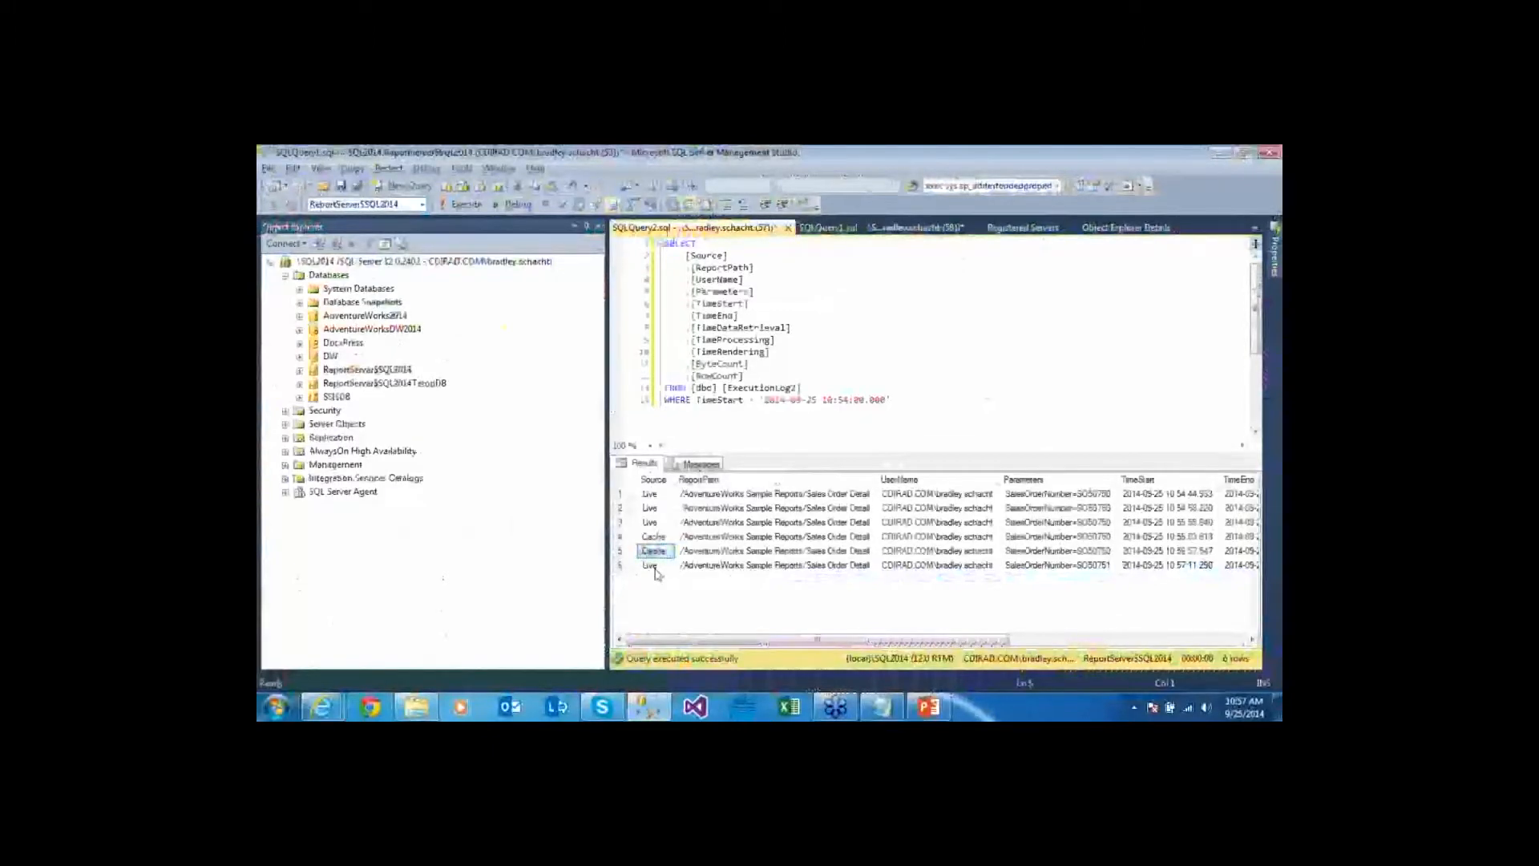
Open Sales Order Detail's management properties from the AdventureWorks Sample Reports folder
key(alt+Tab)
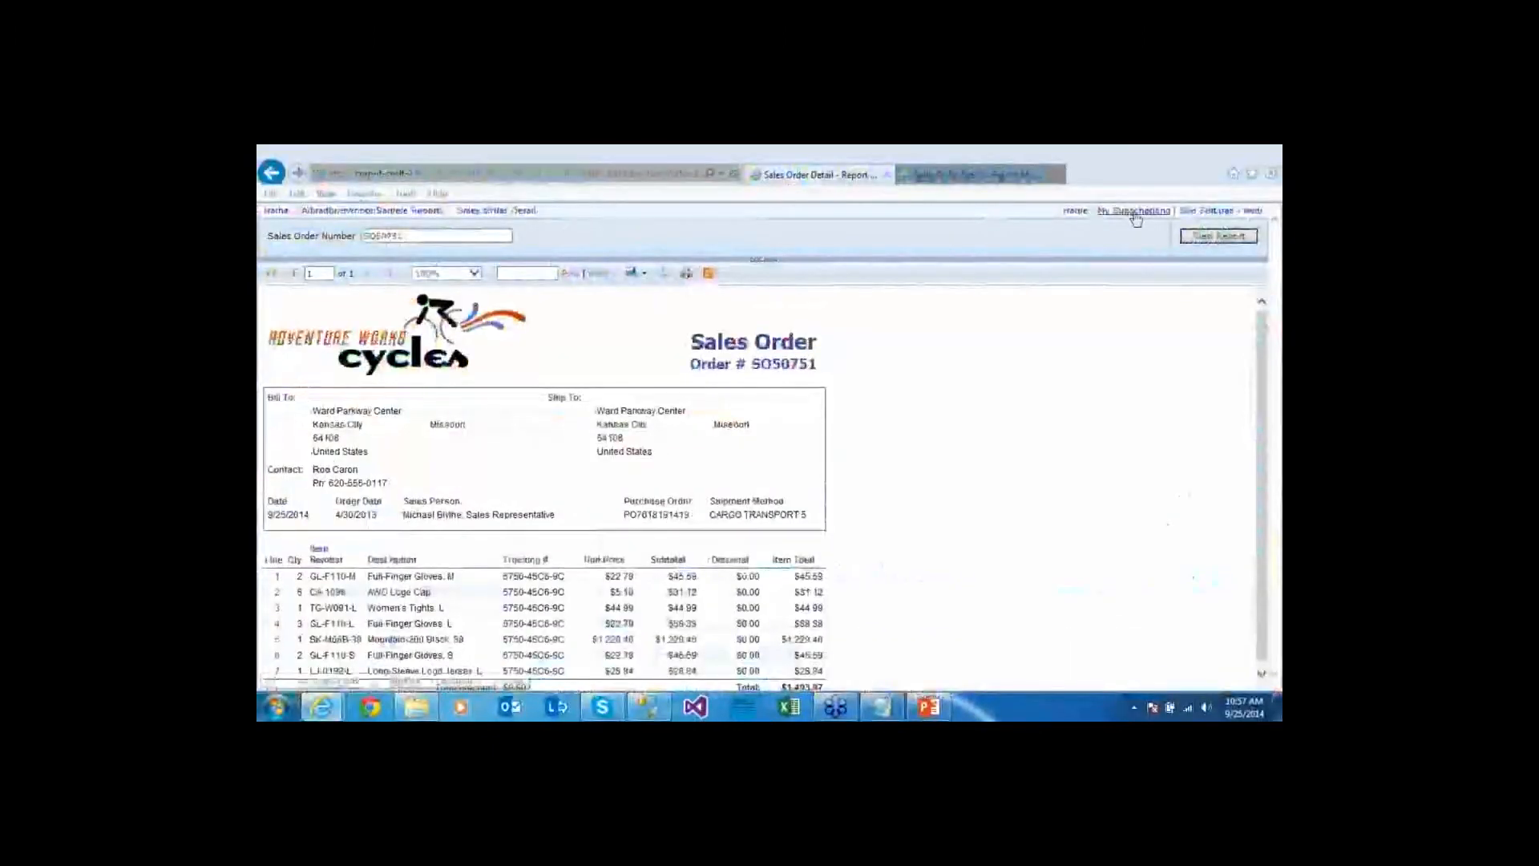
click(492, 211)
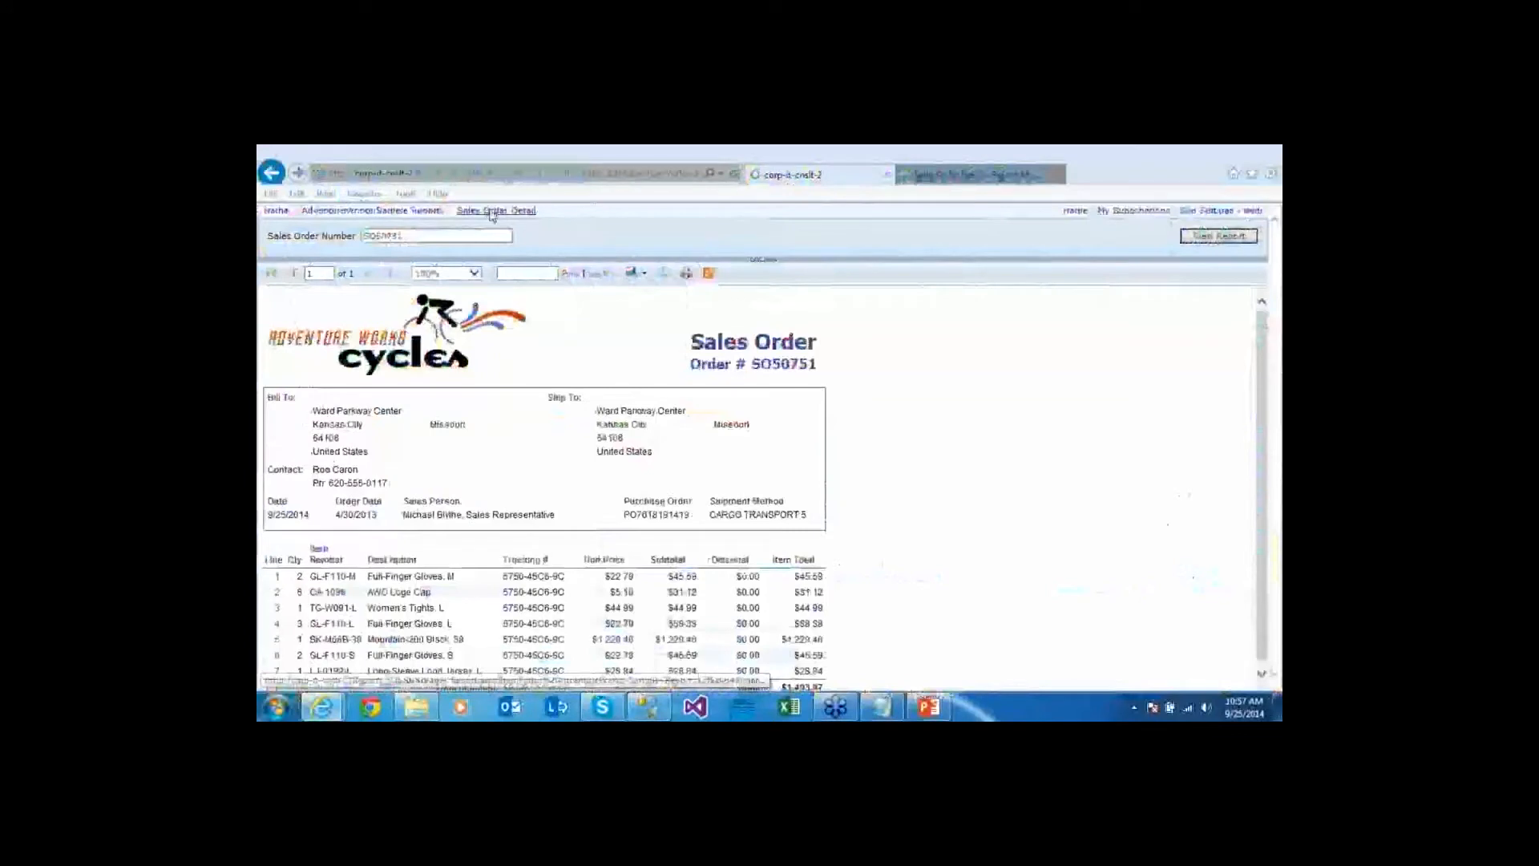
click(373, 210)
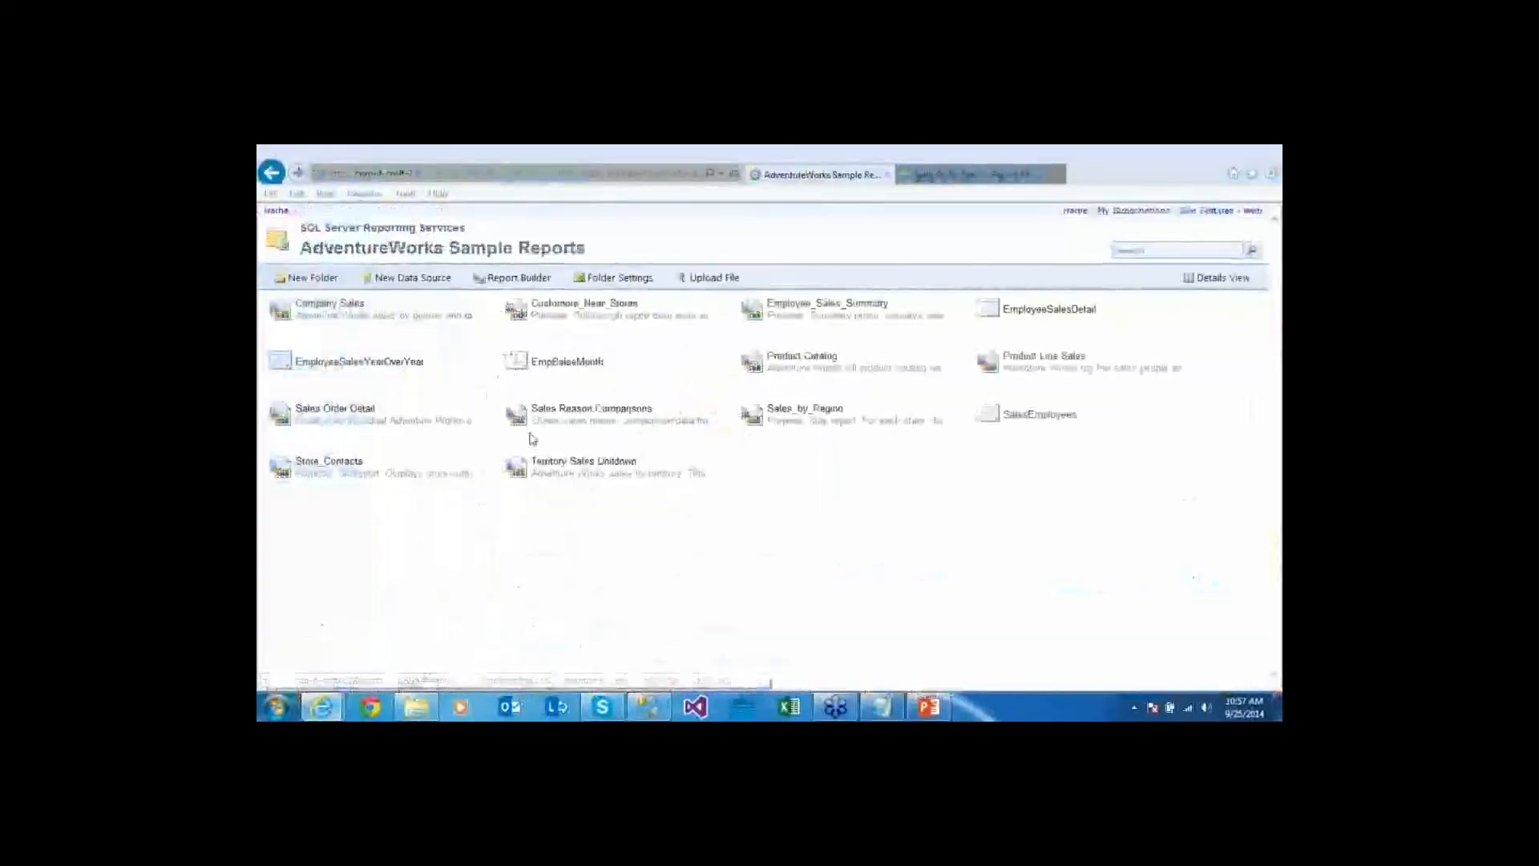
click(493, 415)
click(417, 570)
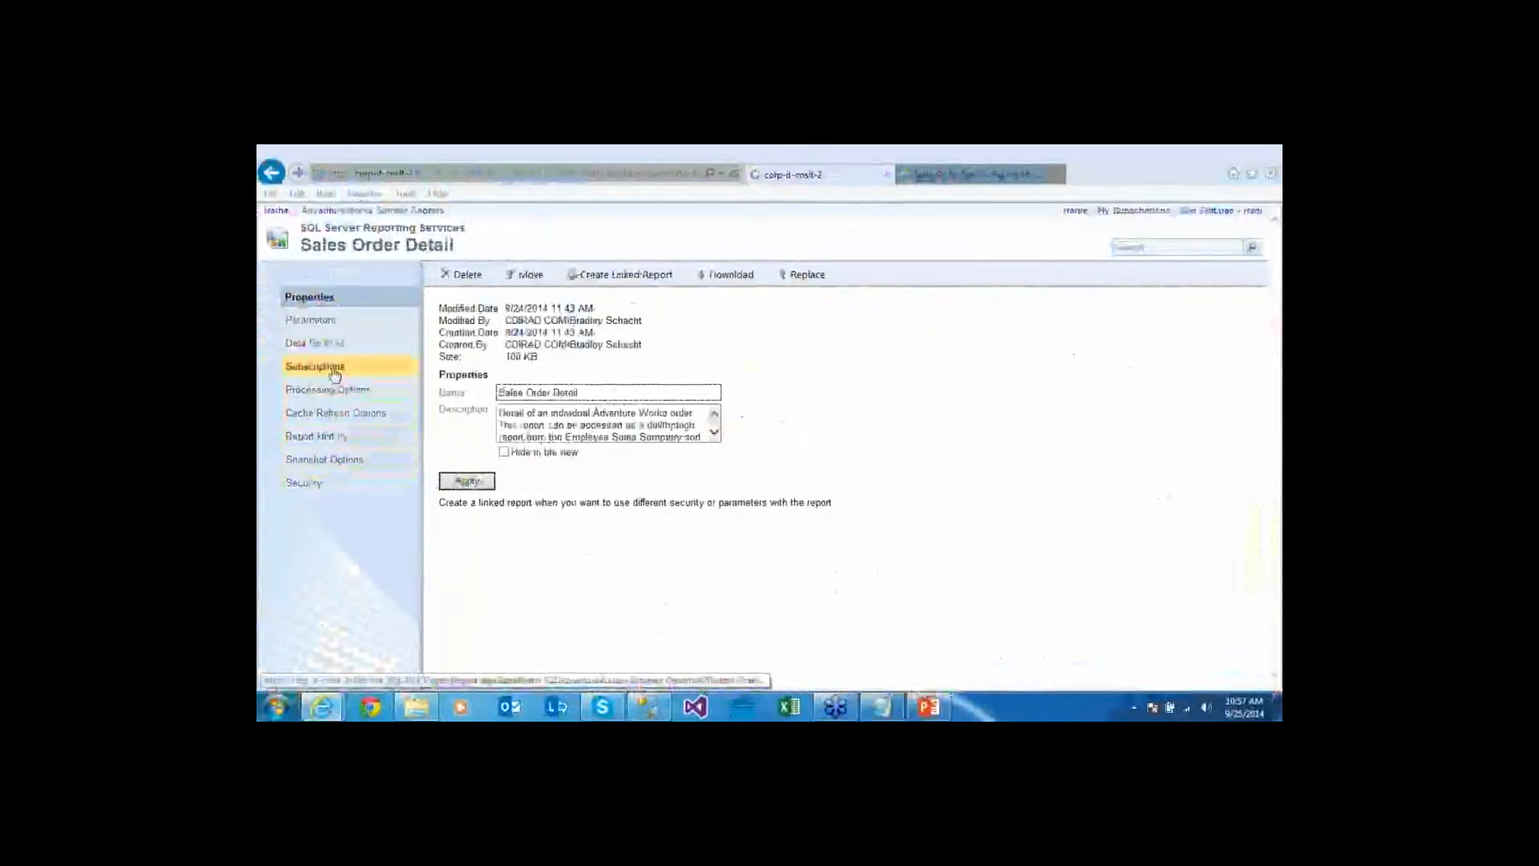
Start a data-driven subscription described 'Warm the Cache' using the Null Delivery Provider
click(334, 369)
click(629, 273)
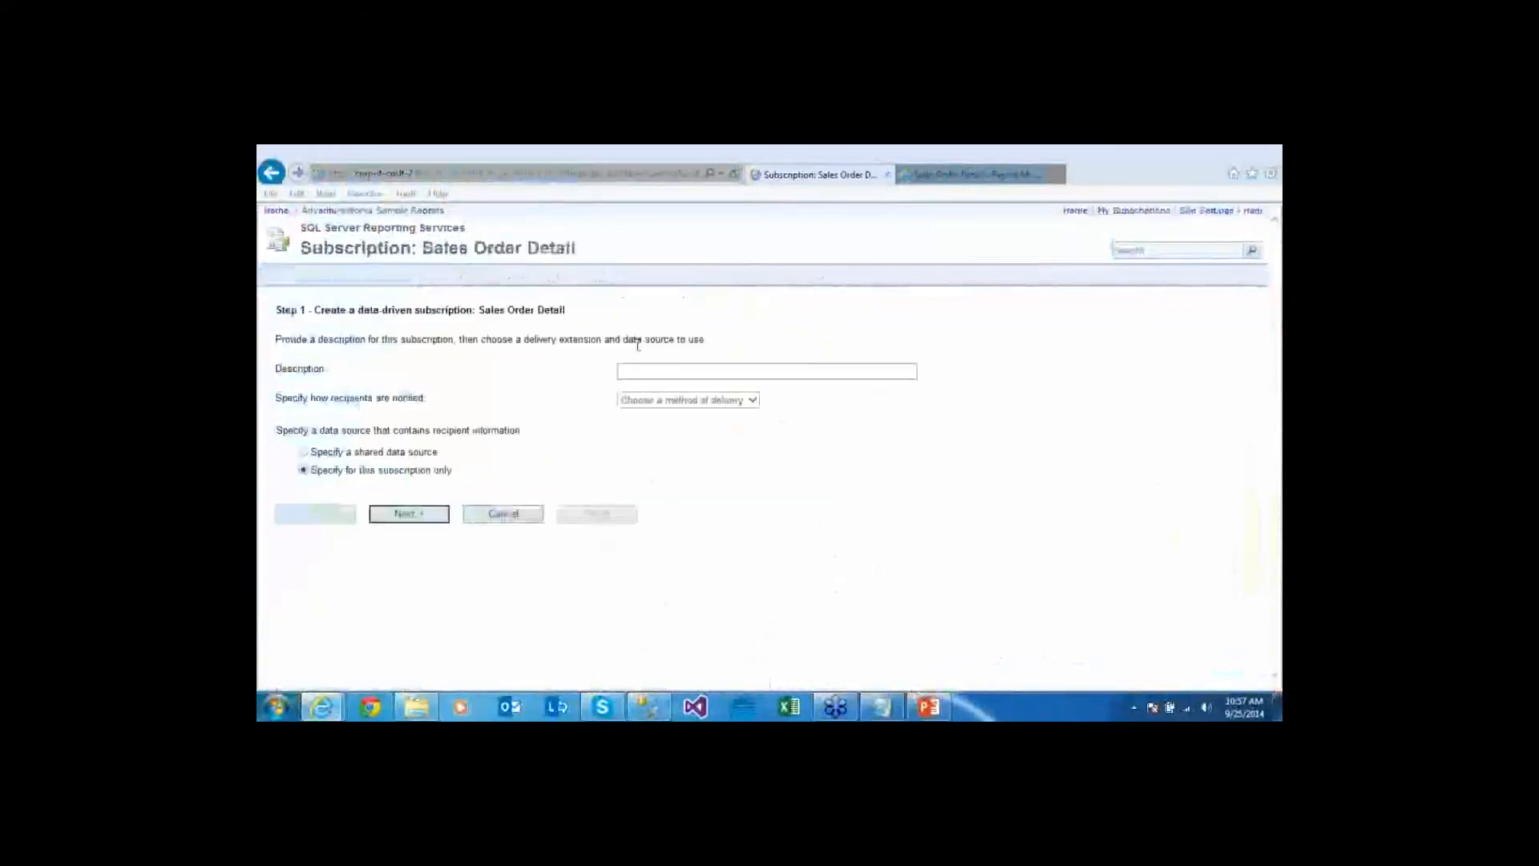
click(751, 400)
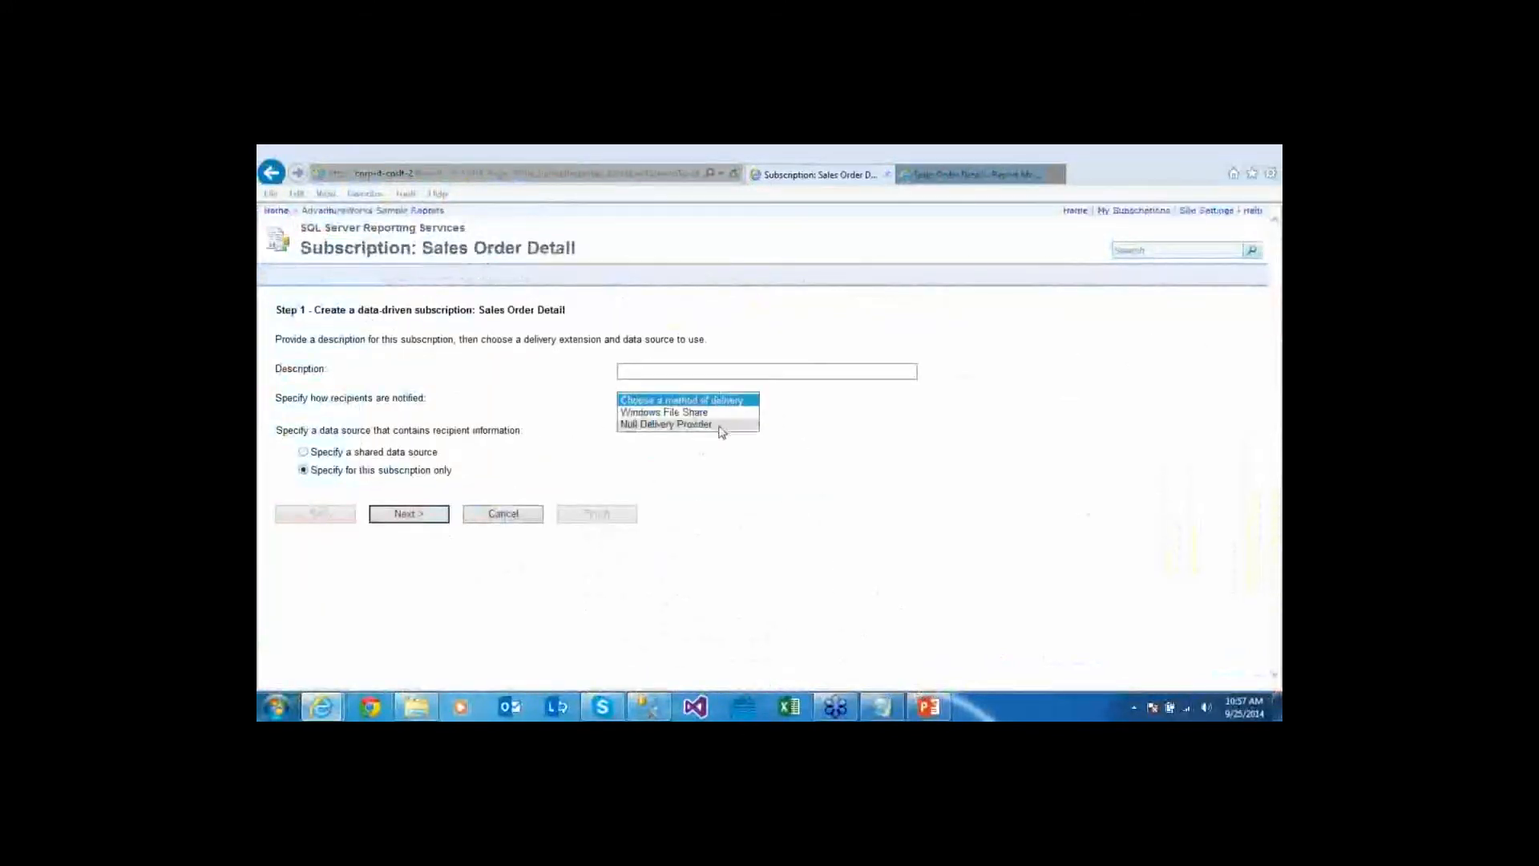
click(719, 426)
click(644, 371)
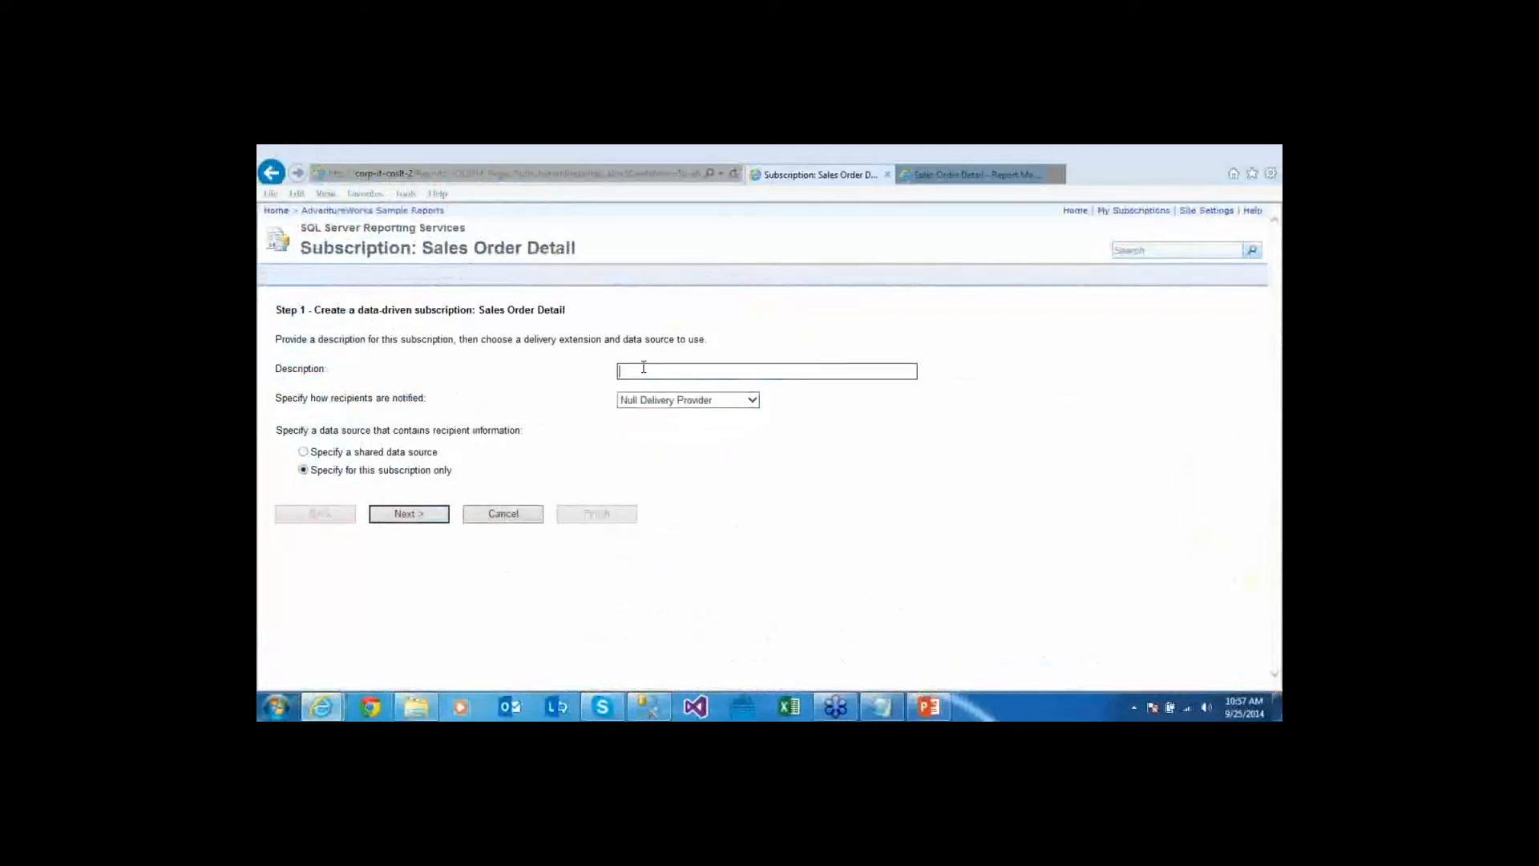
text(Warm the Cache)
click(394, 474)
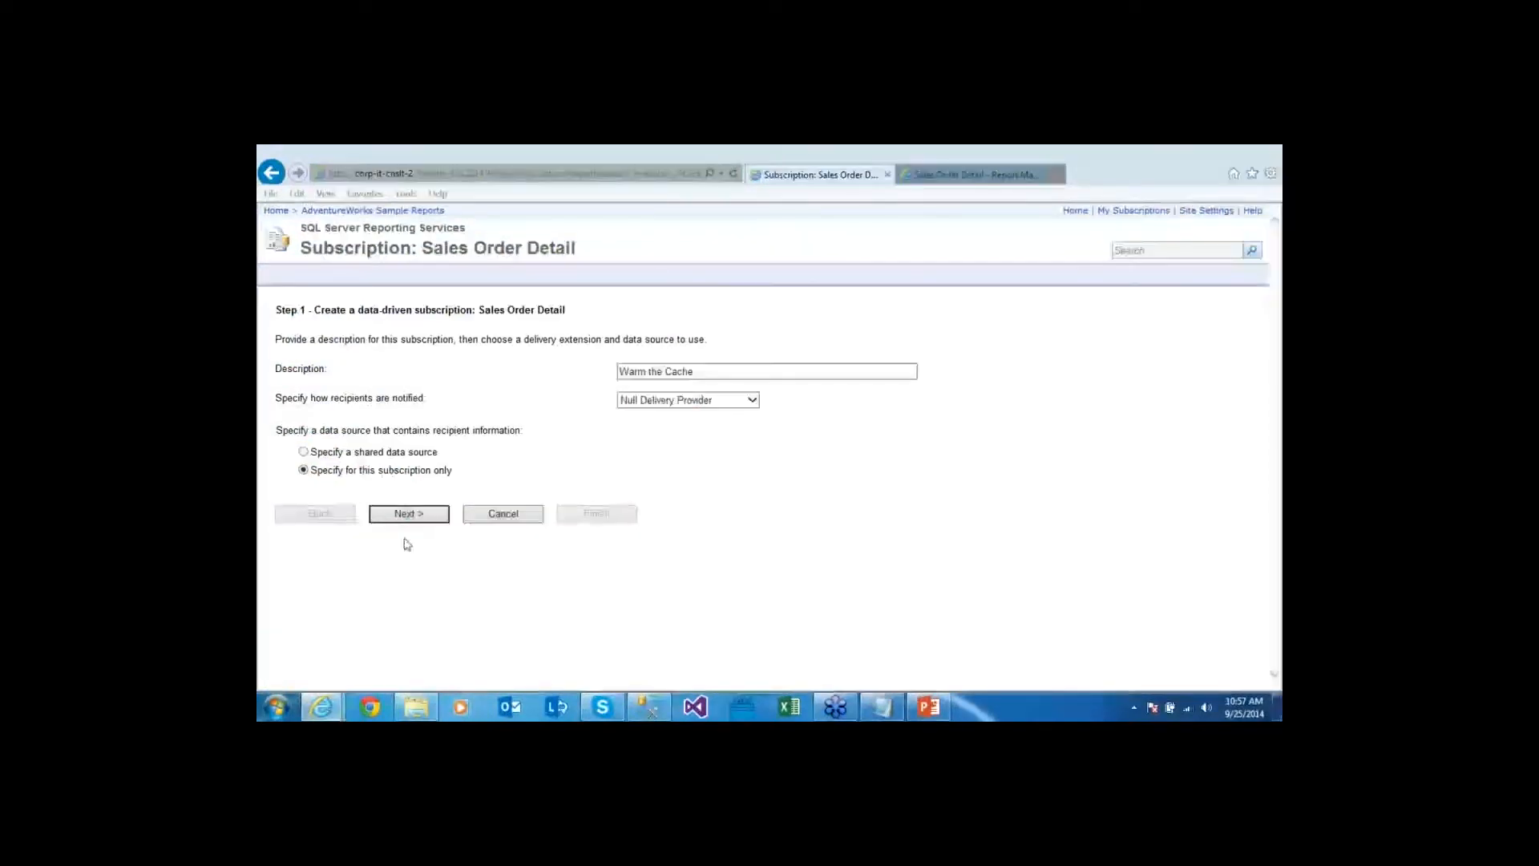
Draw recipient data from the shared AdventureWorks data source in the Data Sources folder
click(392, 455)
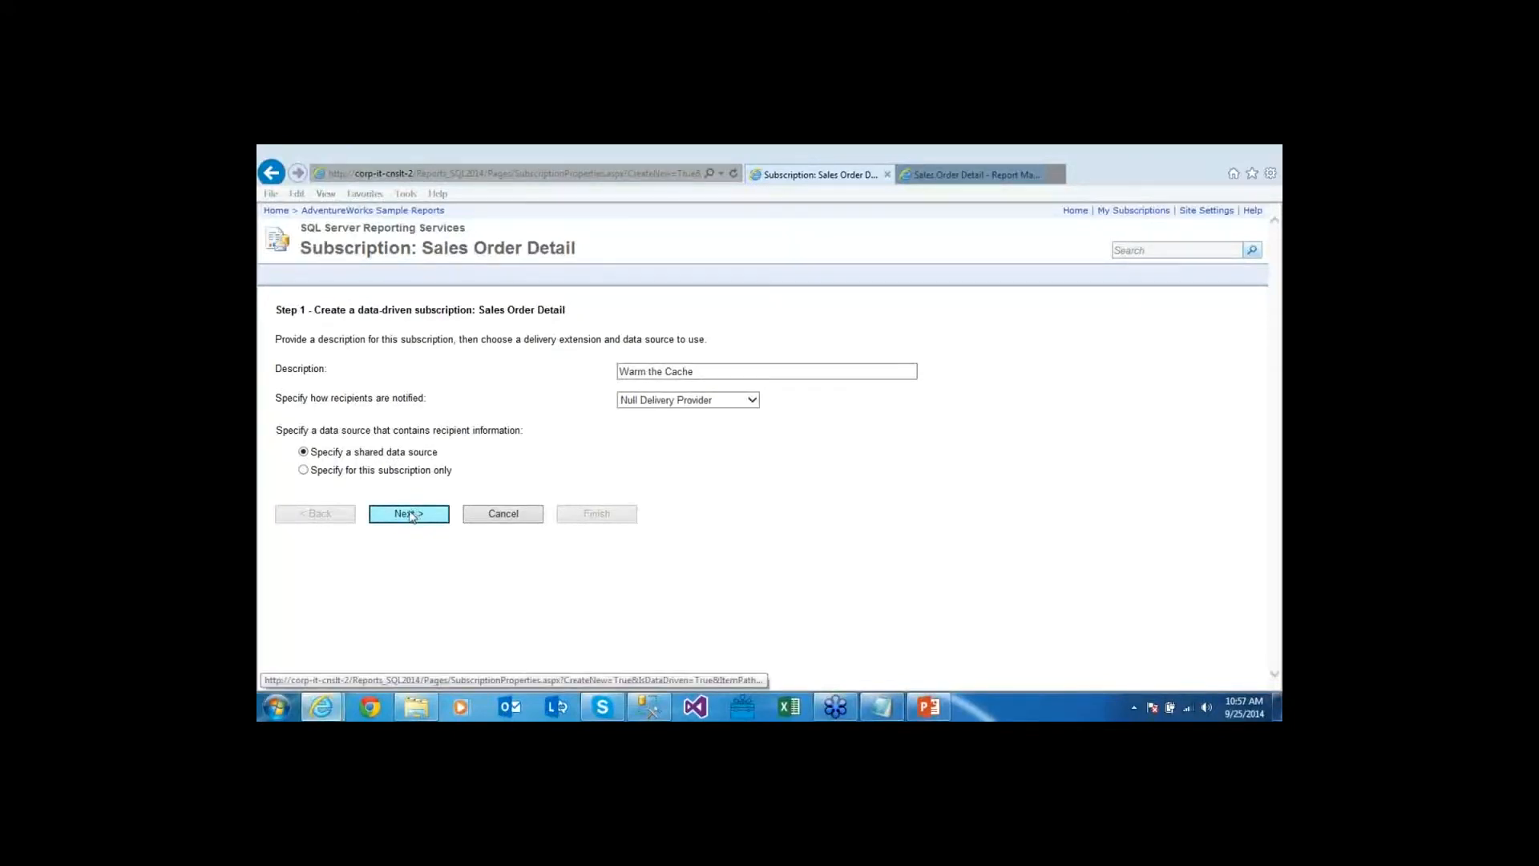
click(409, 514)
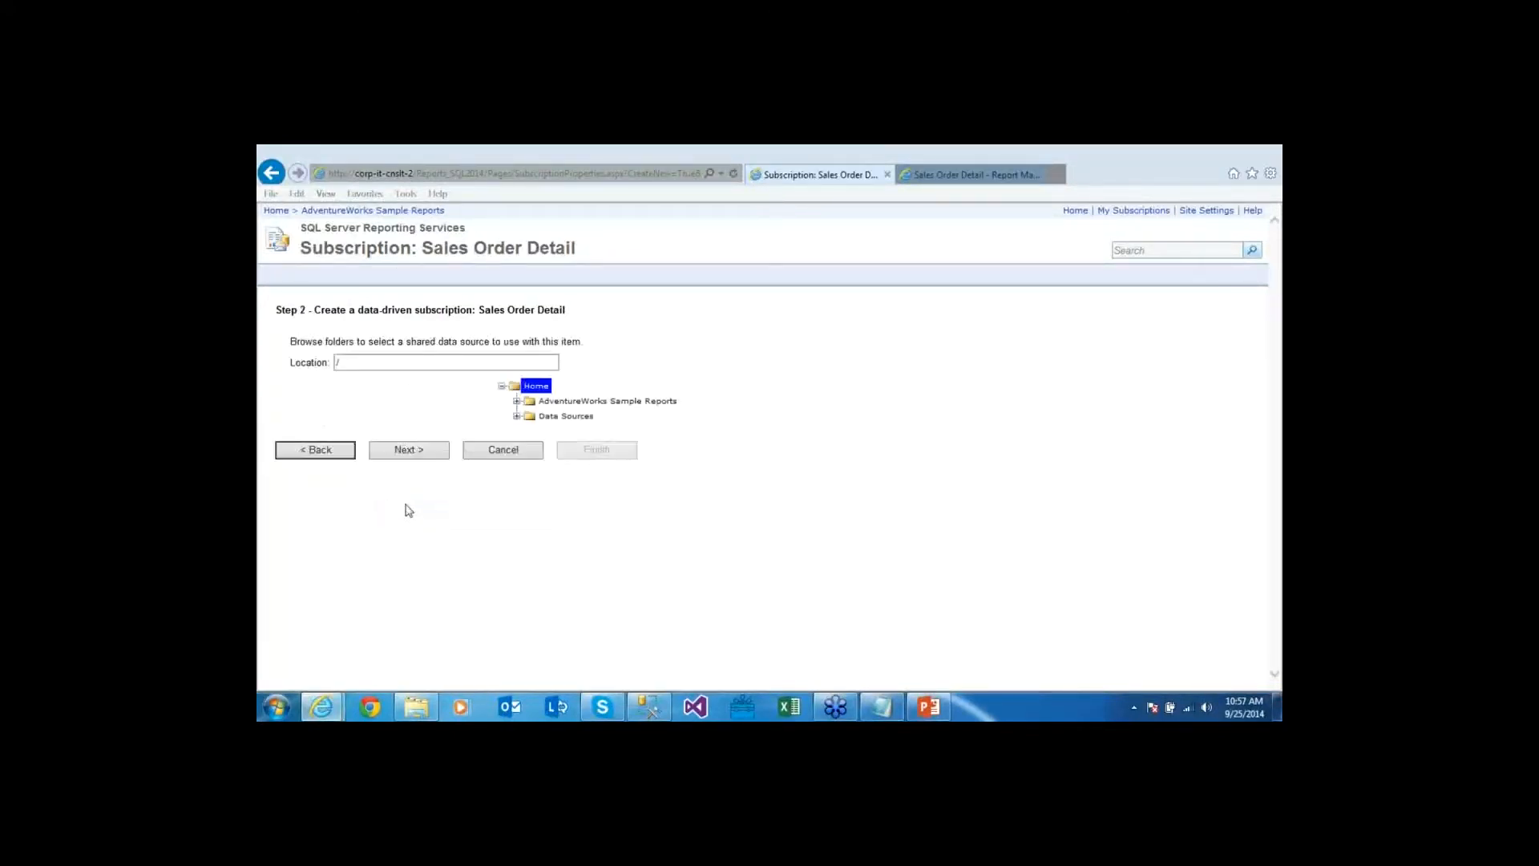
click(517, 416)
click(565, 433)
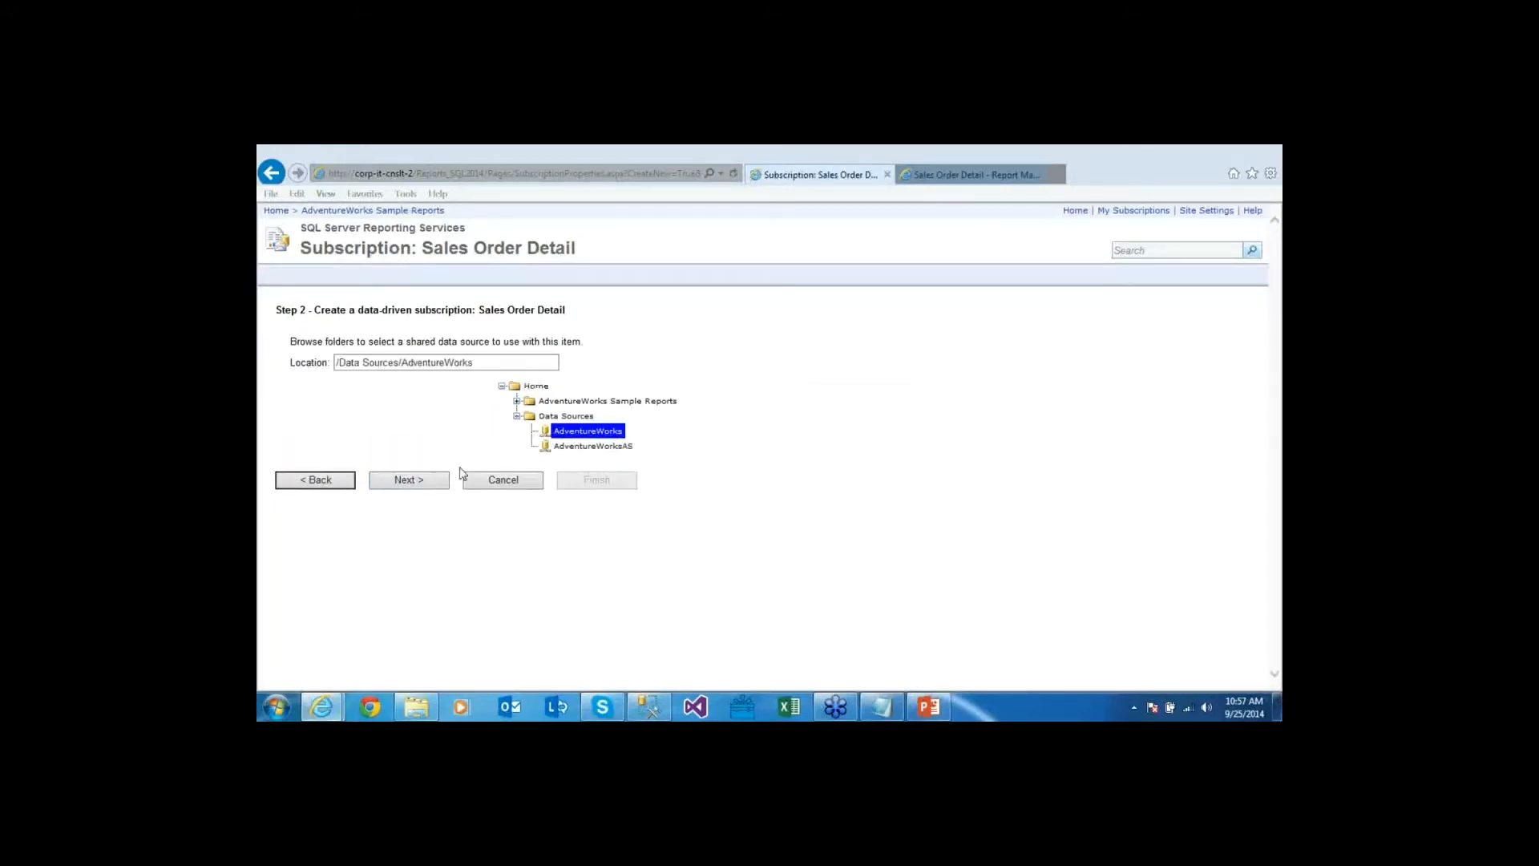
click(409, 480)
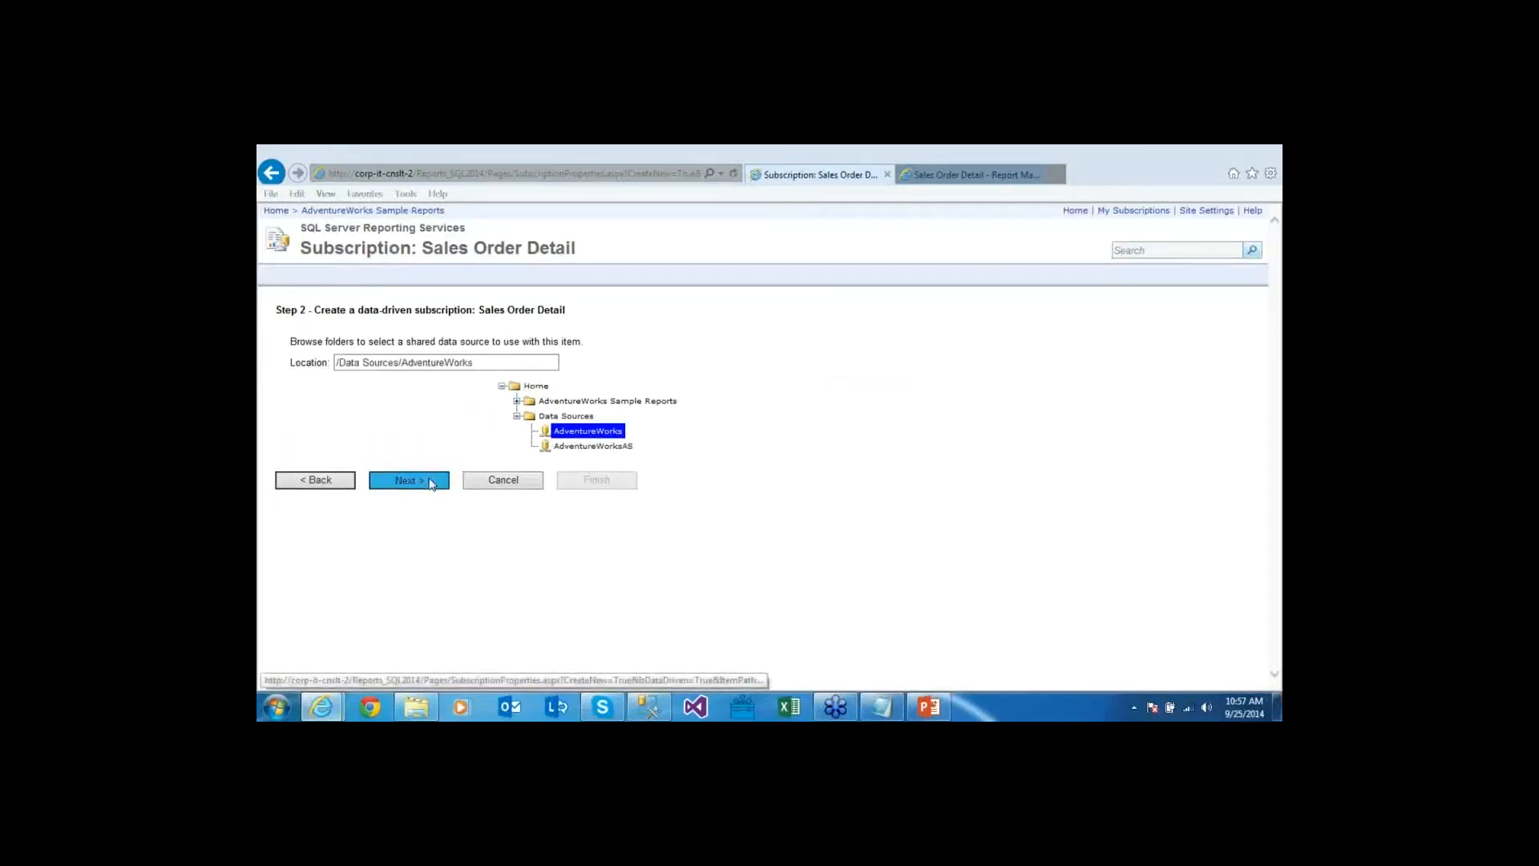
Paste the subscription query copied from the notes into the command text box
click(885, 708)
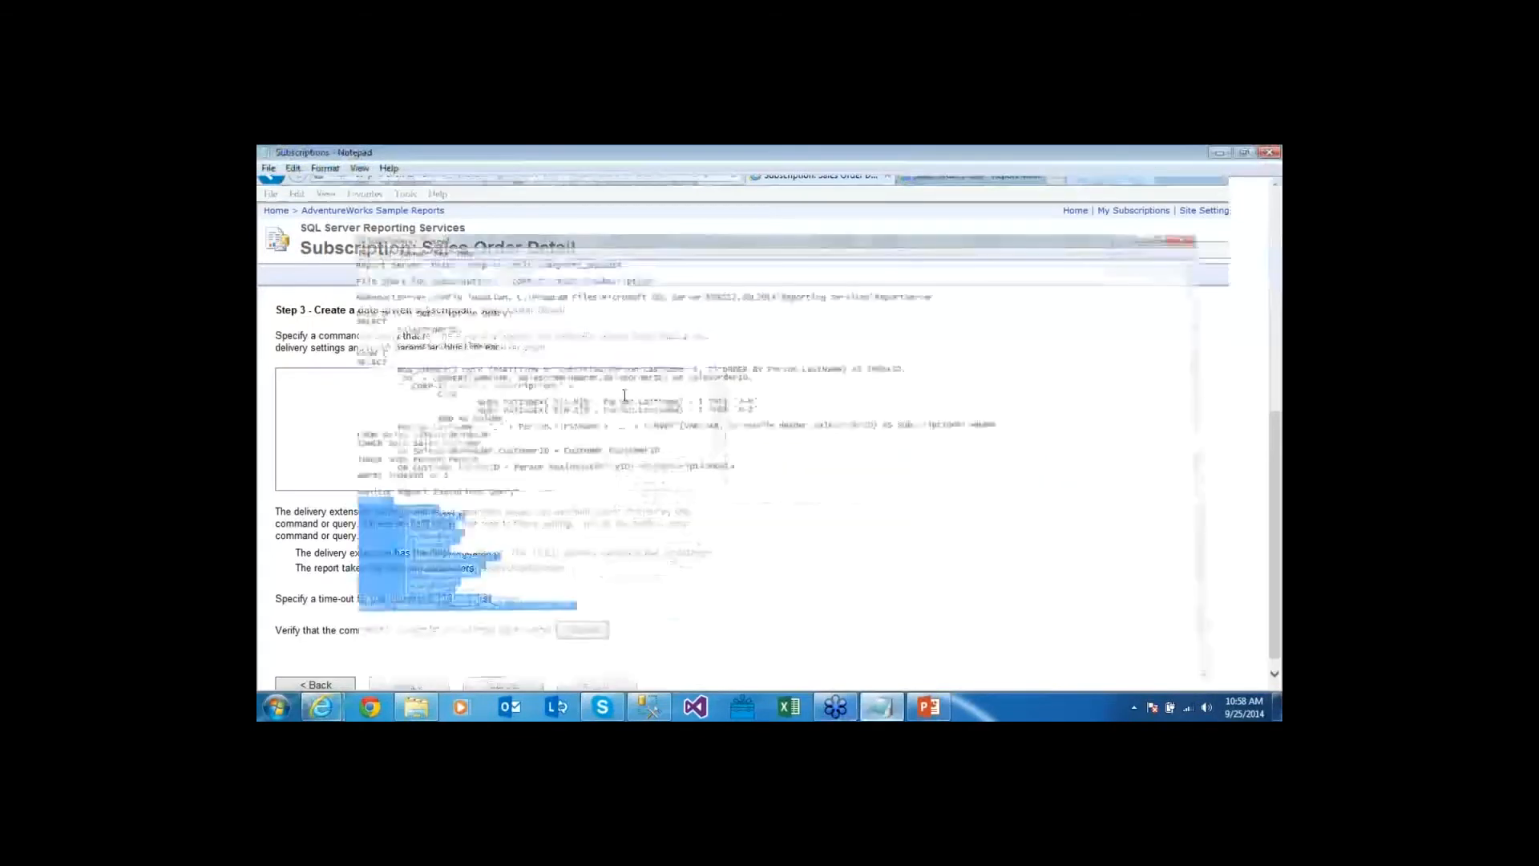
drag(258, 250, 562, 437)
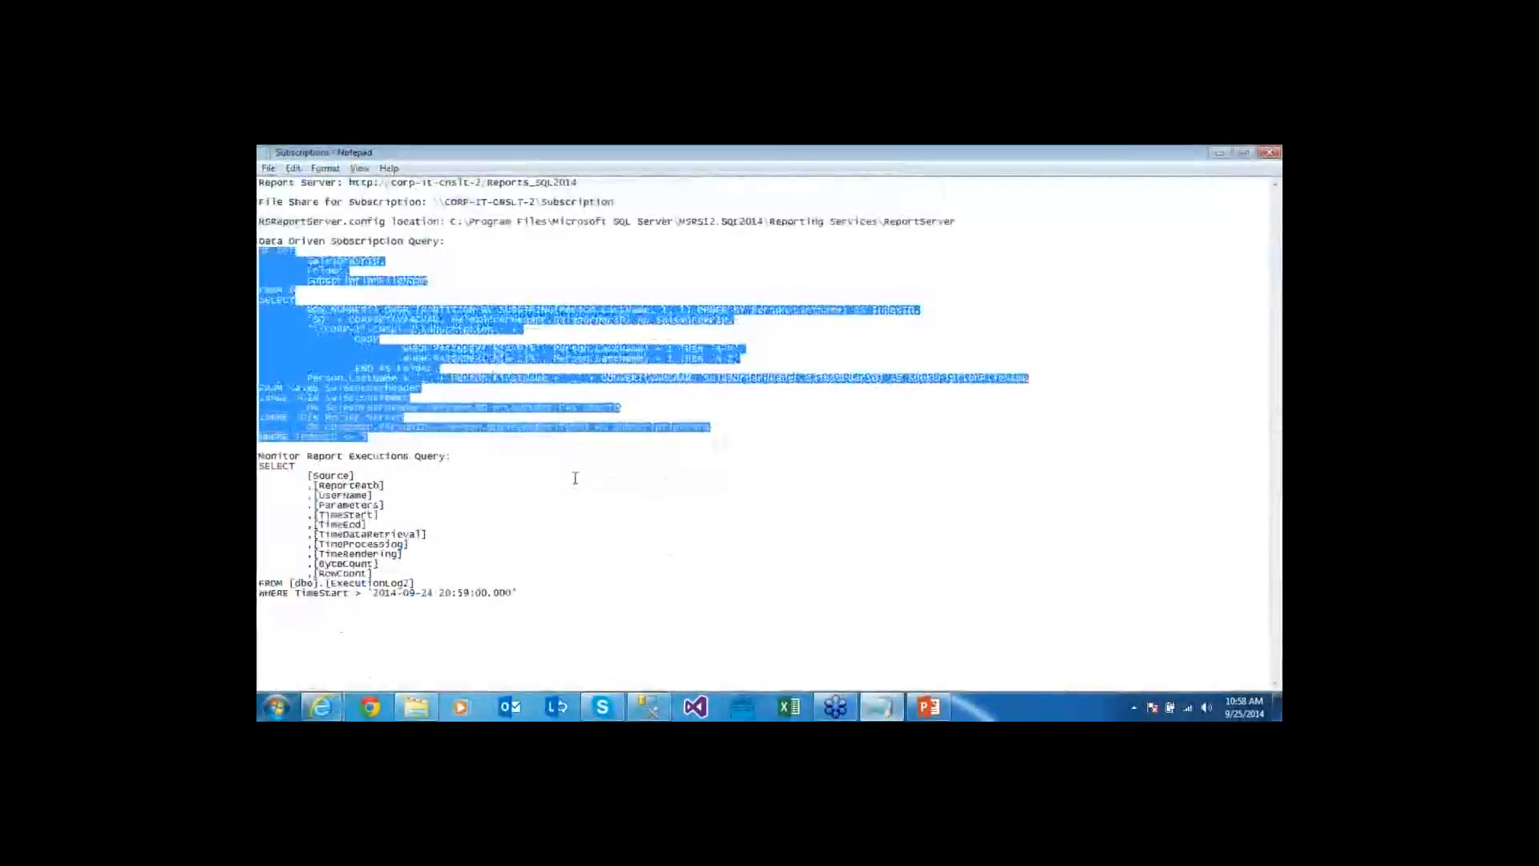
key(ctrl+c)
key(alt+Tab)
key(ctrl+v)
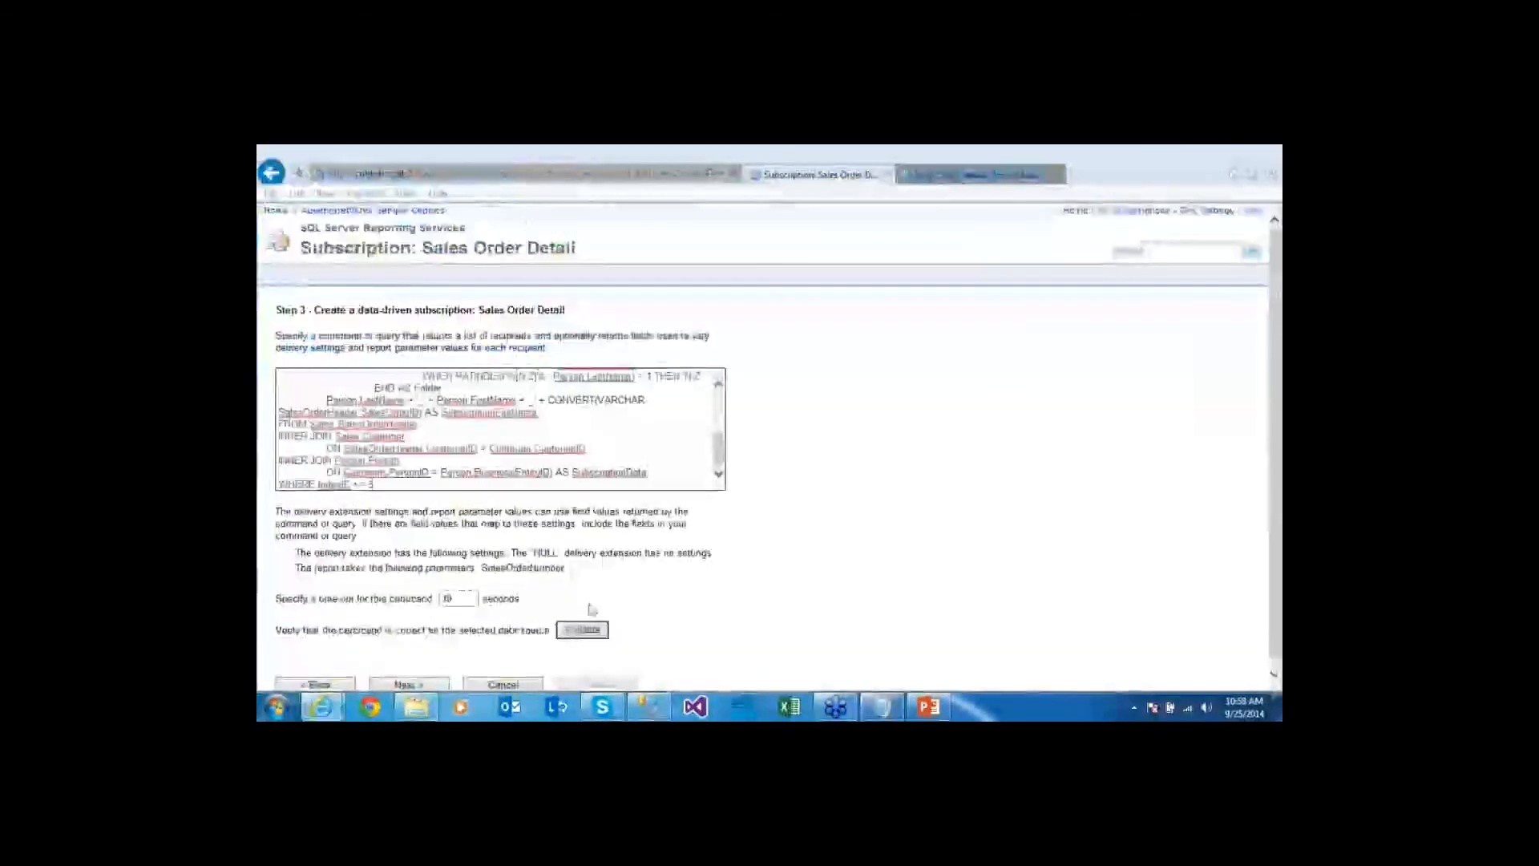
click(409, 684)
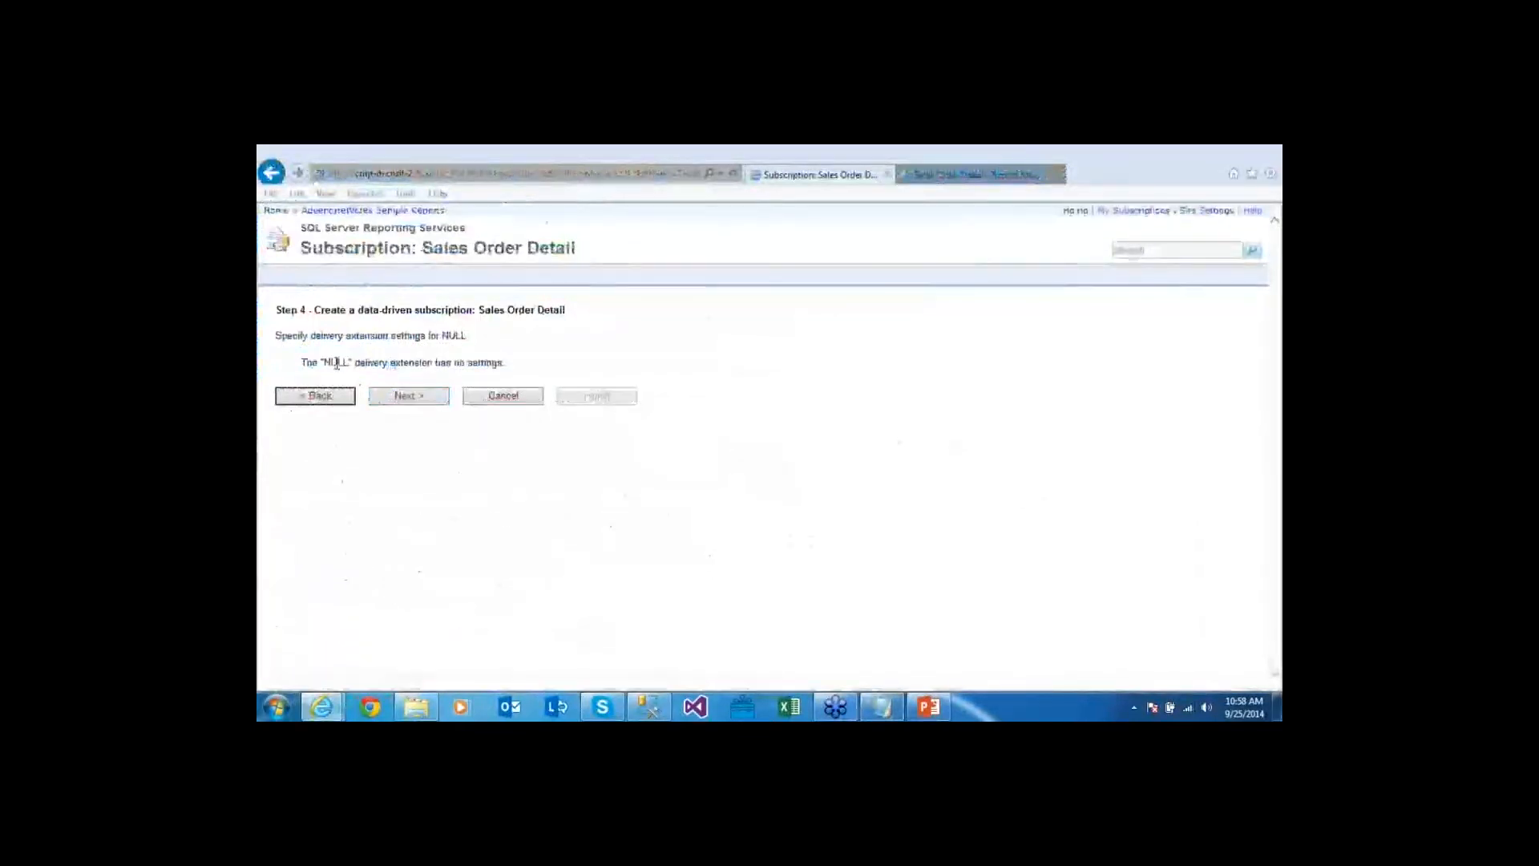
Skip the empty Null delivery settings and feed Sales Order Number from the SalesOrderID field
drag(324, 363, 464, 366)
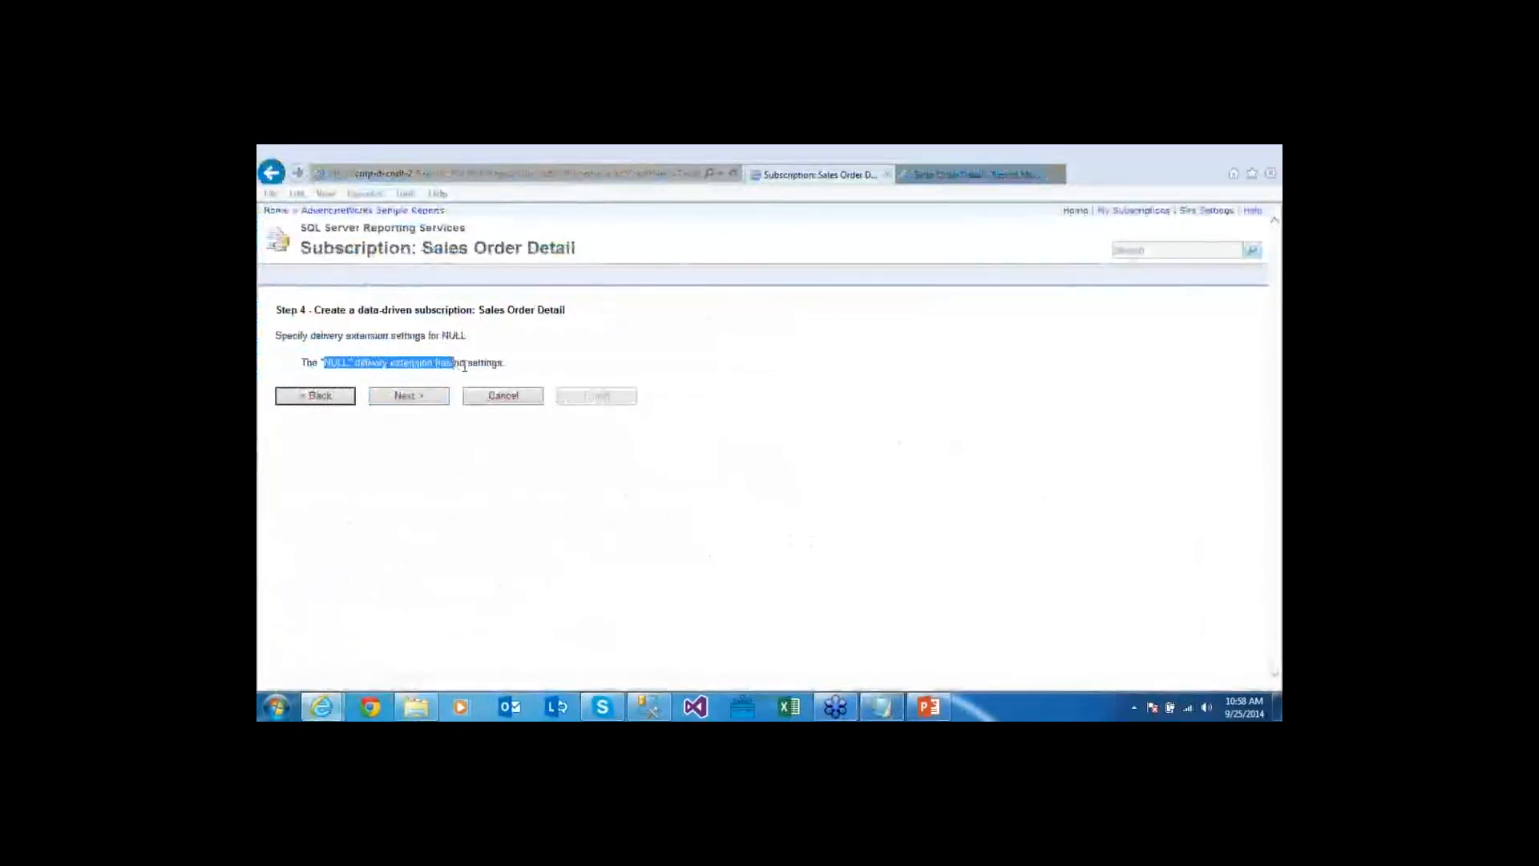
click(408, 396)
click(410, 411)
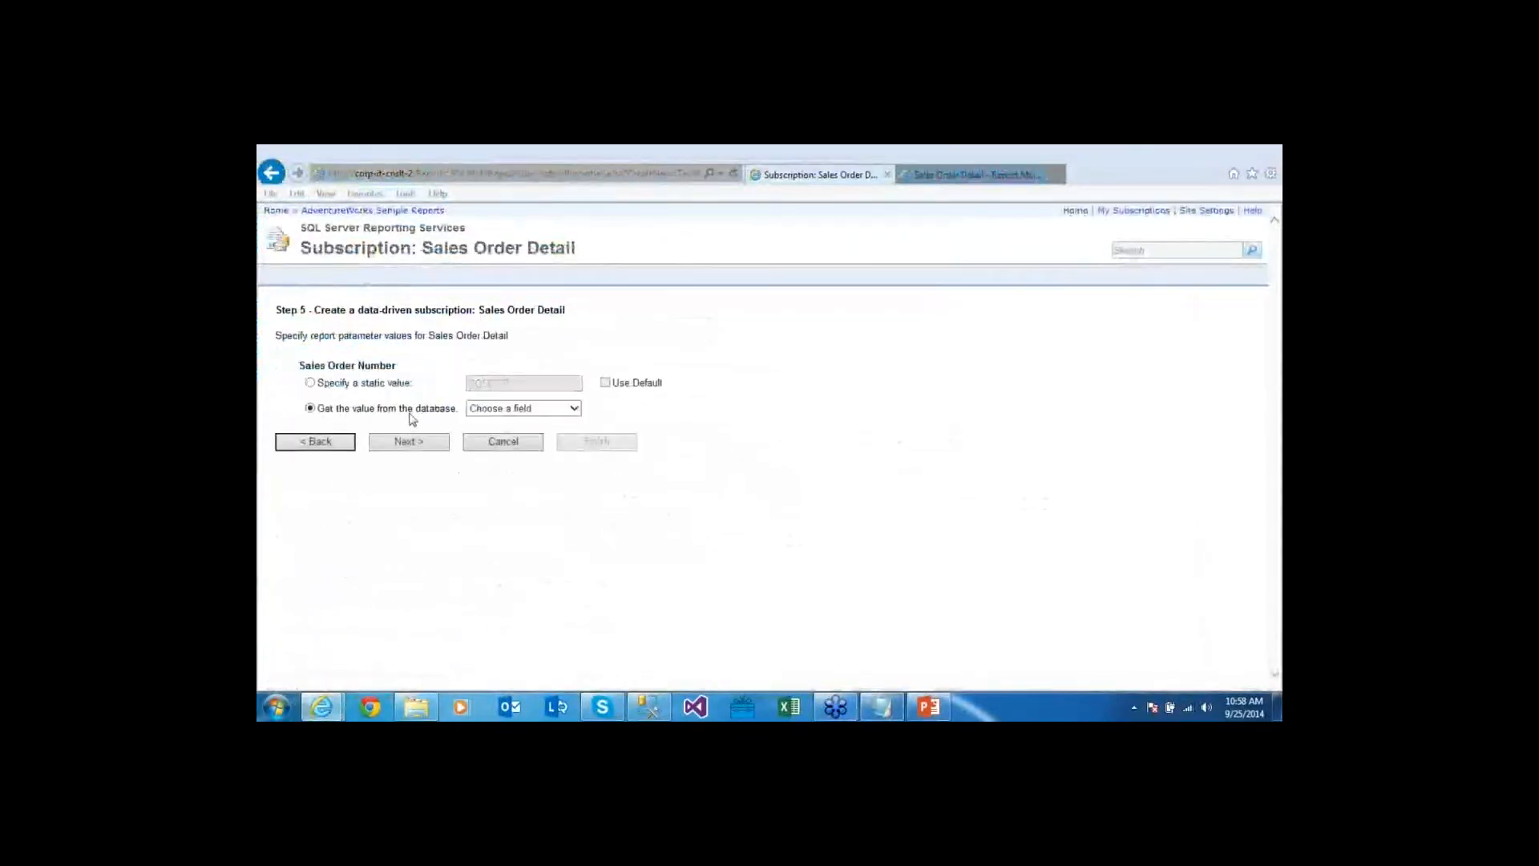
click(542, 411)
click(481, 420)
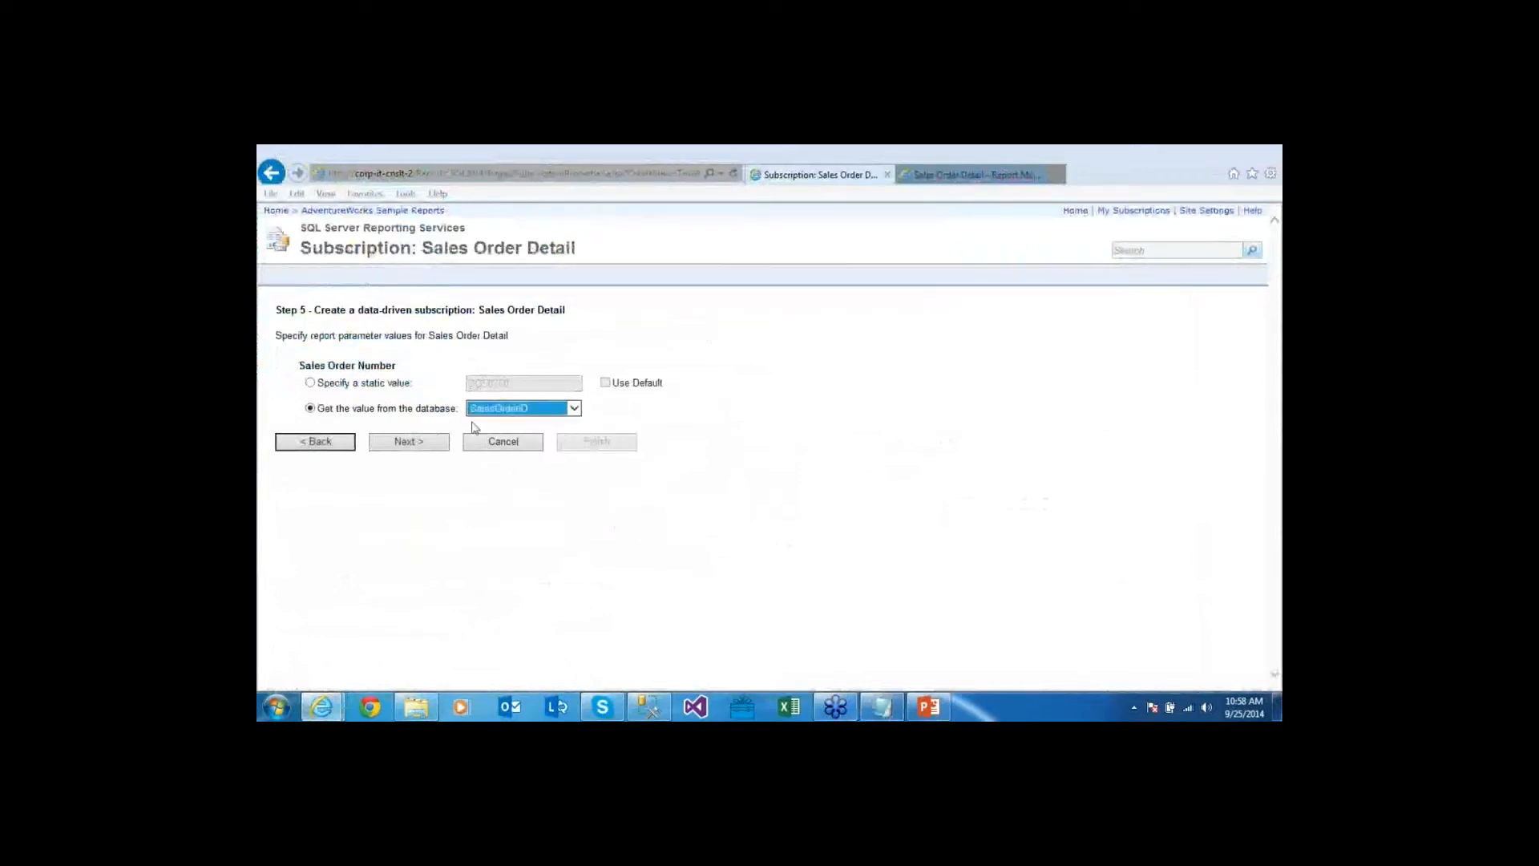
click(417, 445)
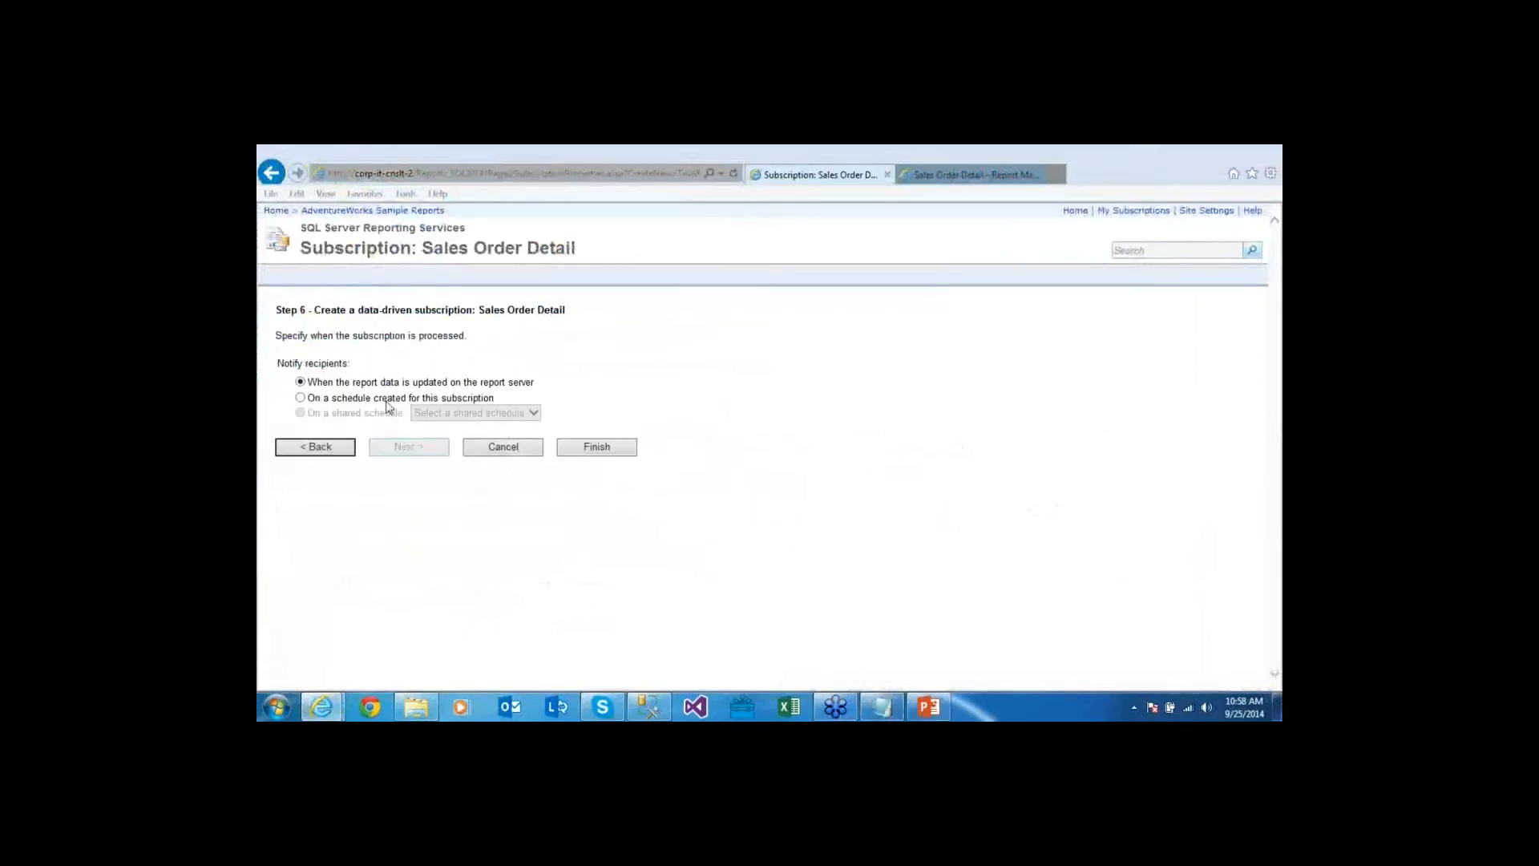
Schedule the subscription hourly every 0 h 01 min starting 10:59 AM and finish it
click(392, 398)
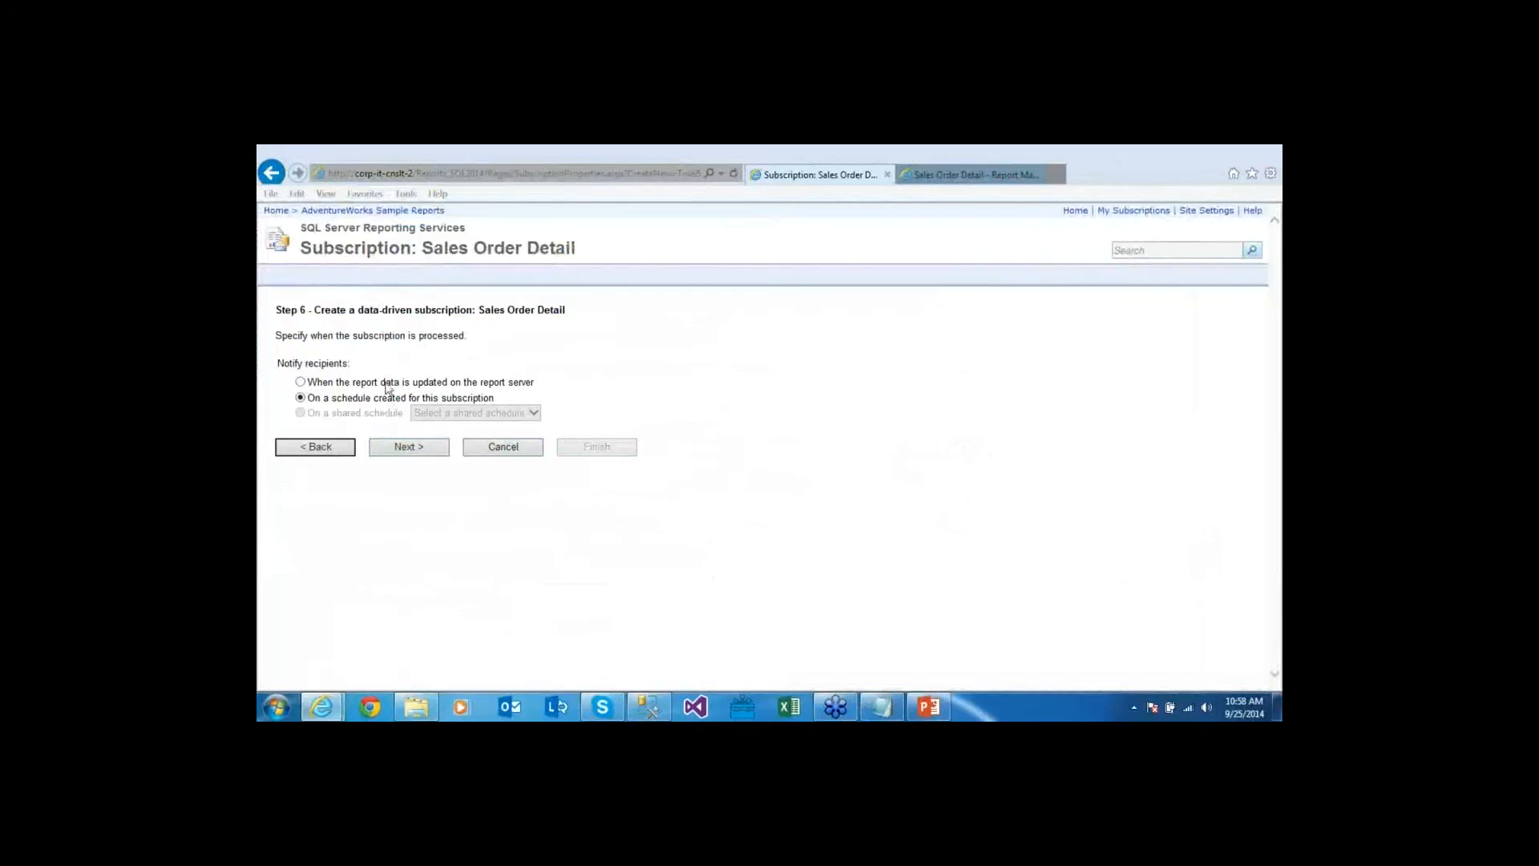
click(410, 446)
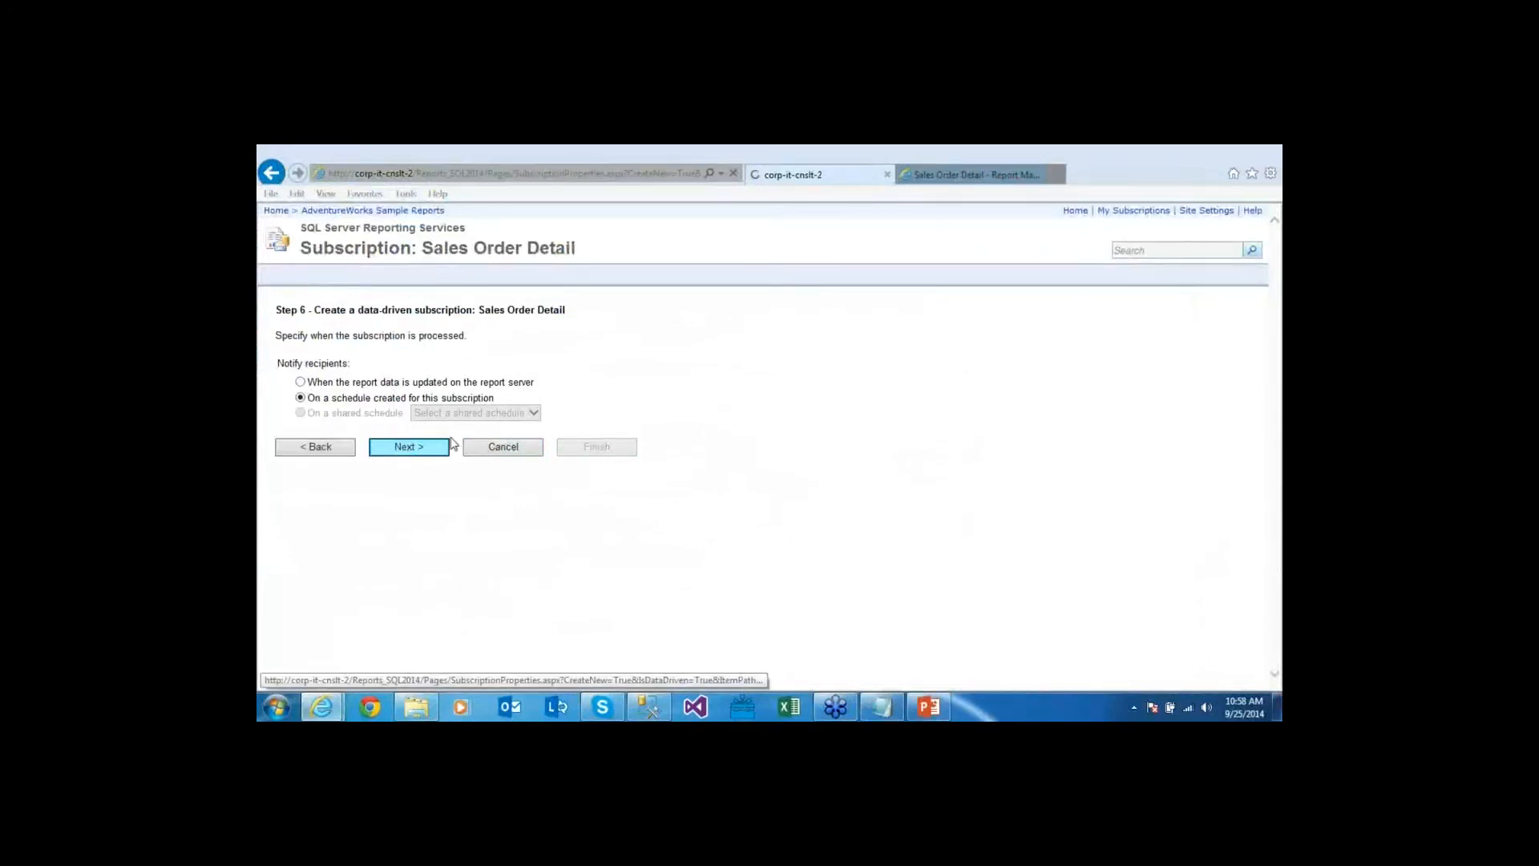
double_click(383, 448)
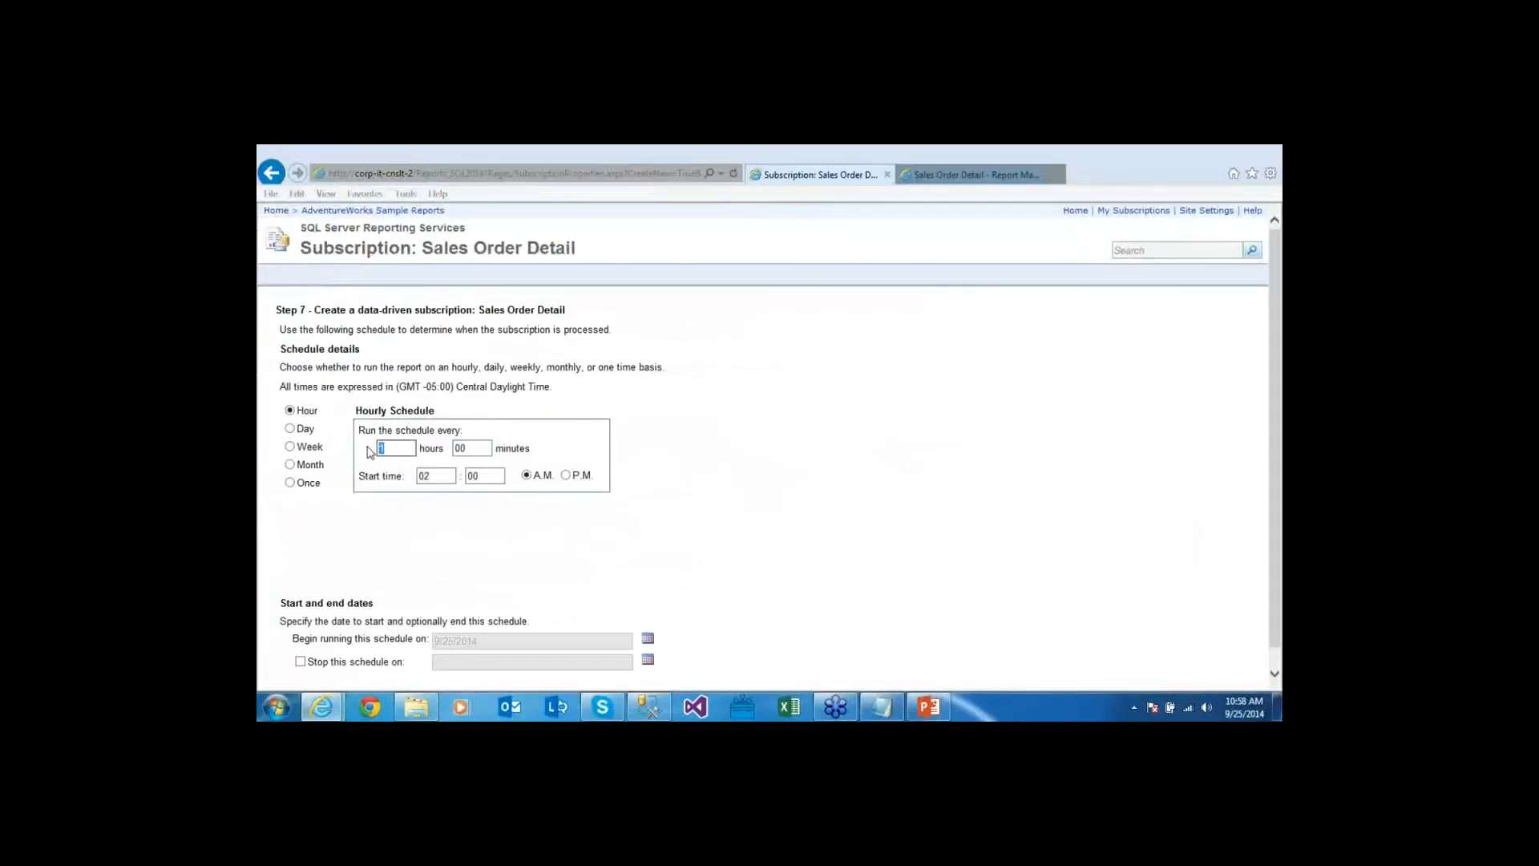
key(Tab)
text(05)
text(1)
key(Tab)
text(10)
key(Tab)
text(59)
scroll(708, 577, down, 1)
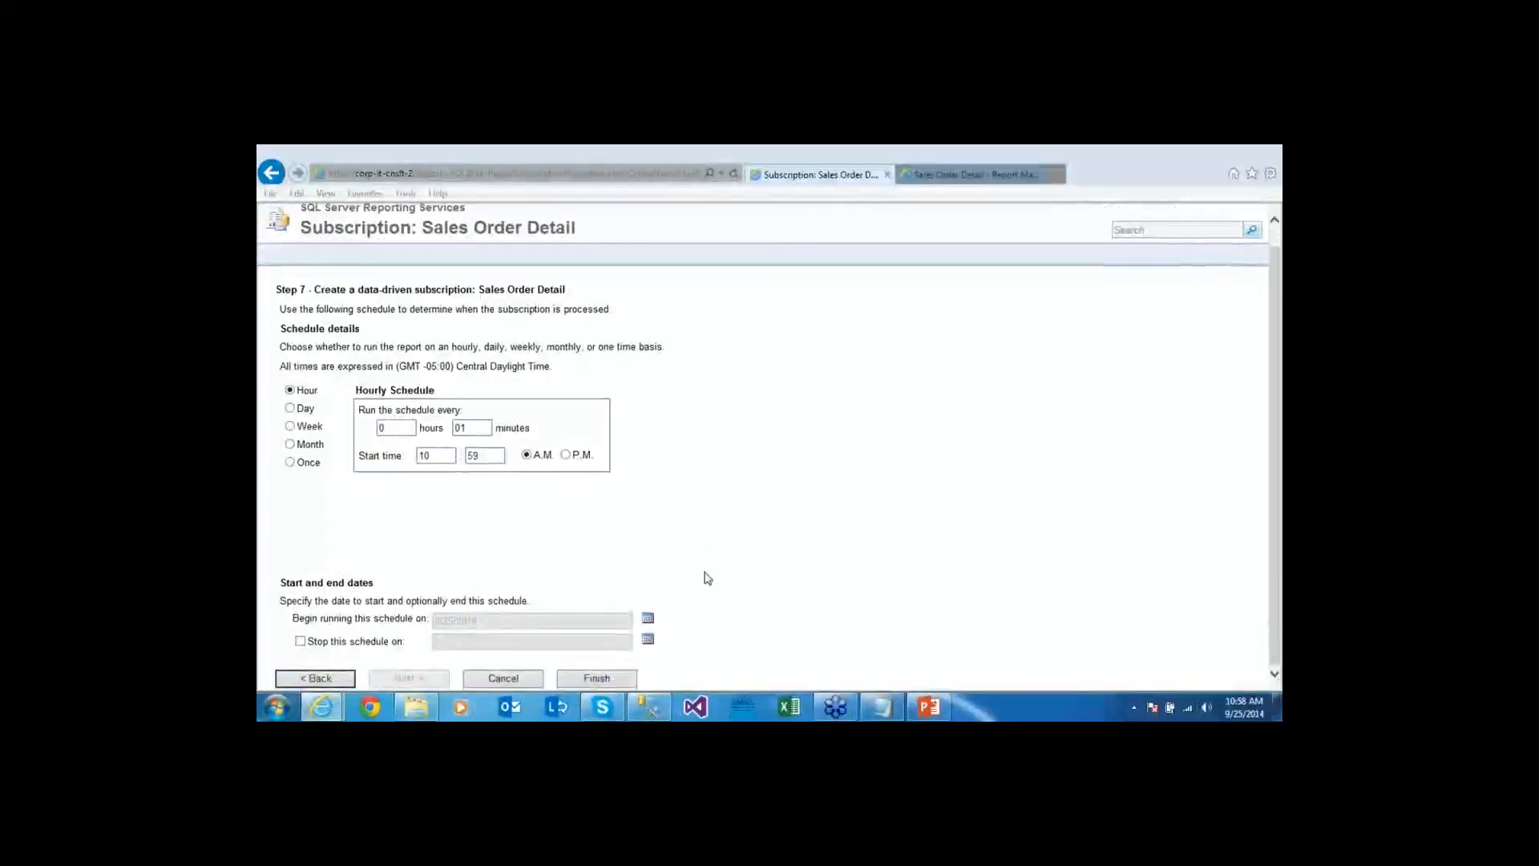
click(503, 678)
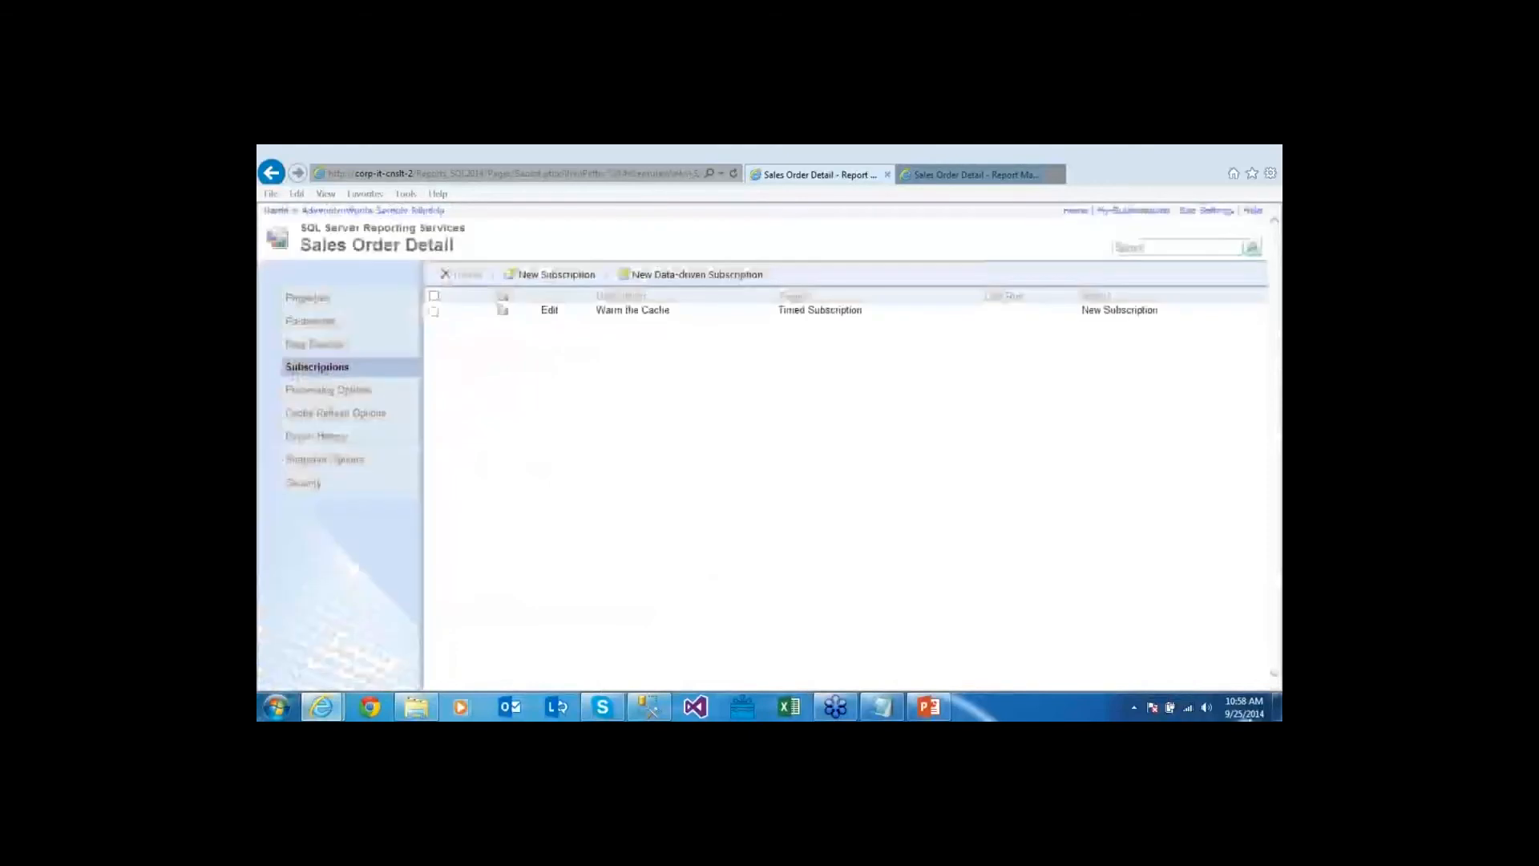
click(1249, 712)
Refresh the Subscriptions page until Warm the Cache reads Done: 125 processed of 125, 0 errors
click(1251, 711)
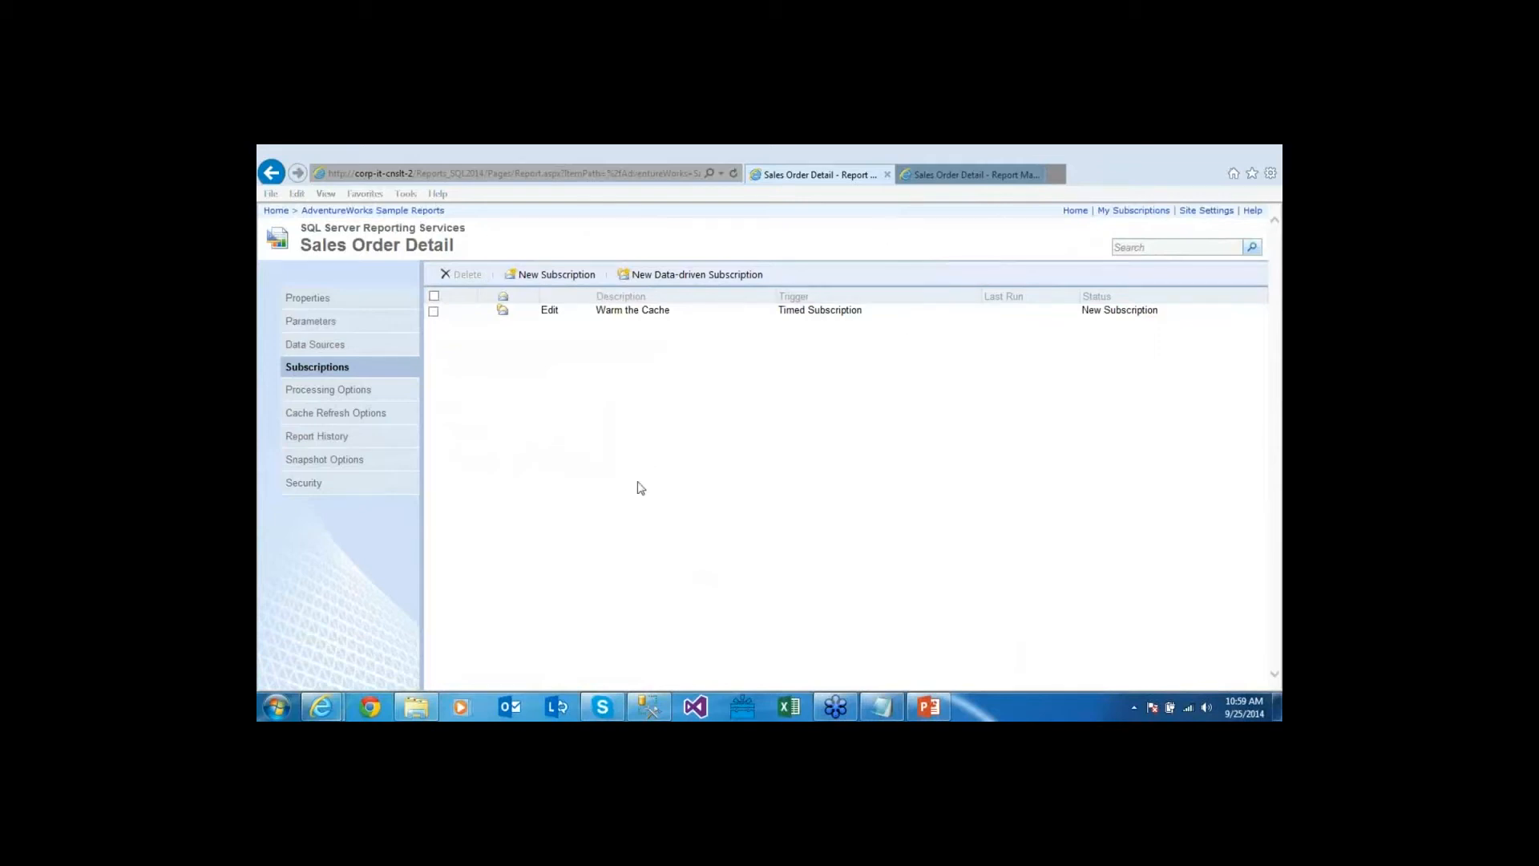
key(F5)
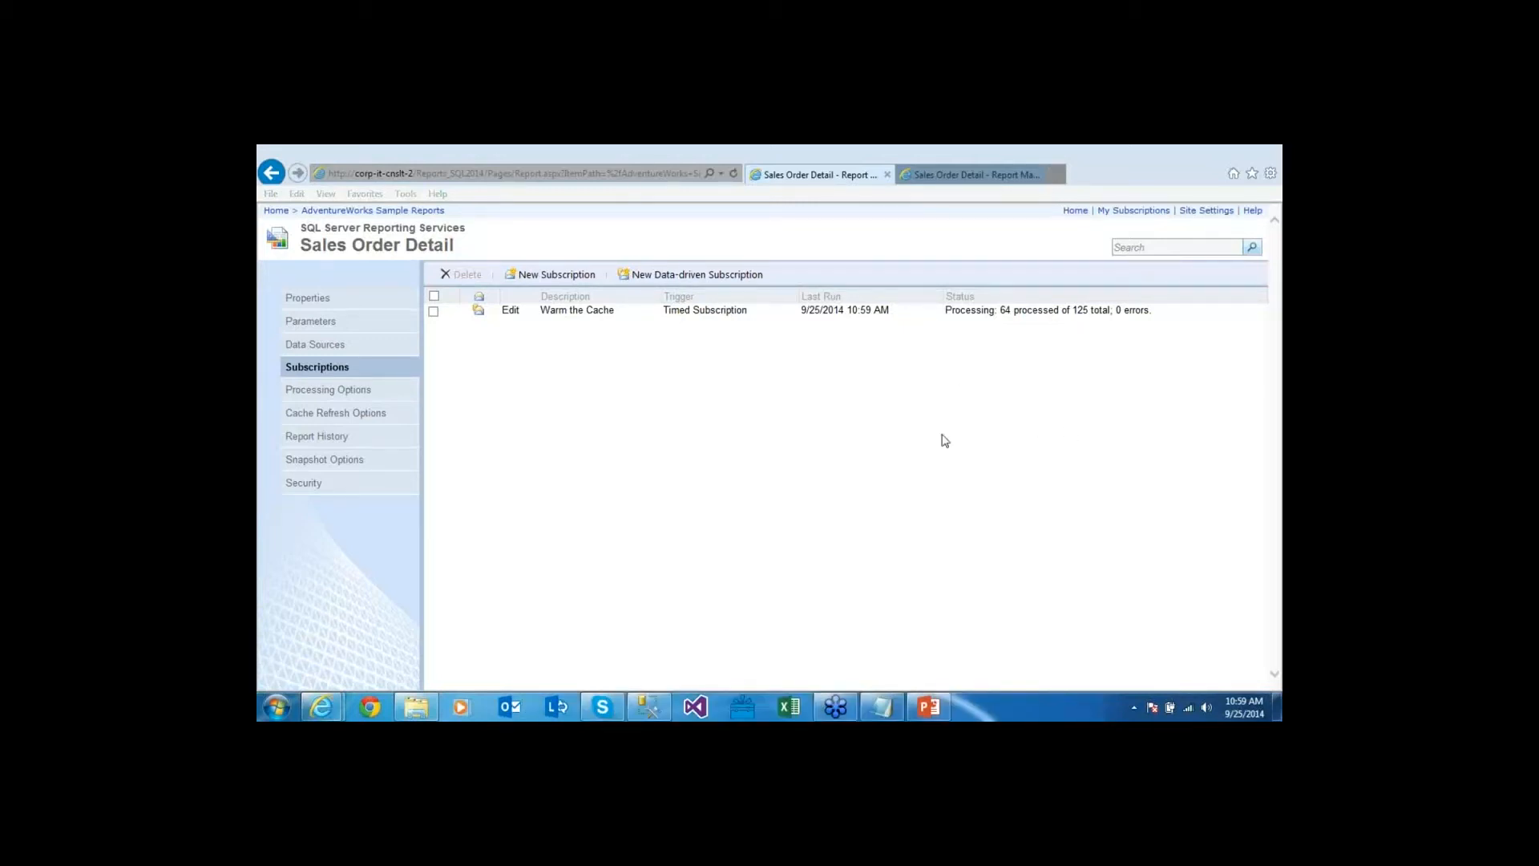
key(F5)
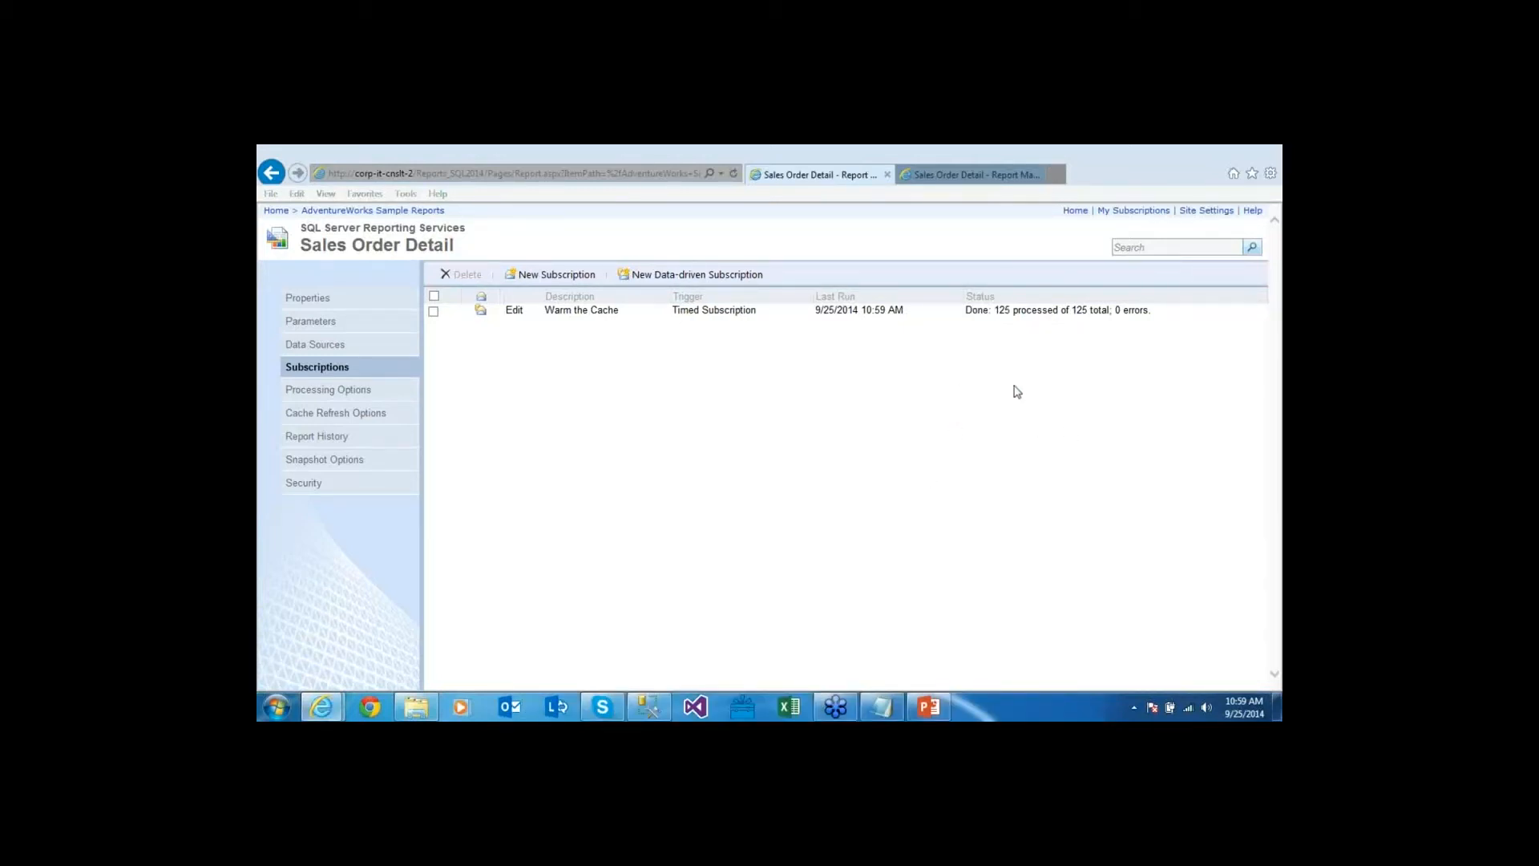
click(649, 707)
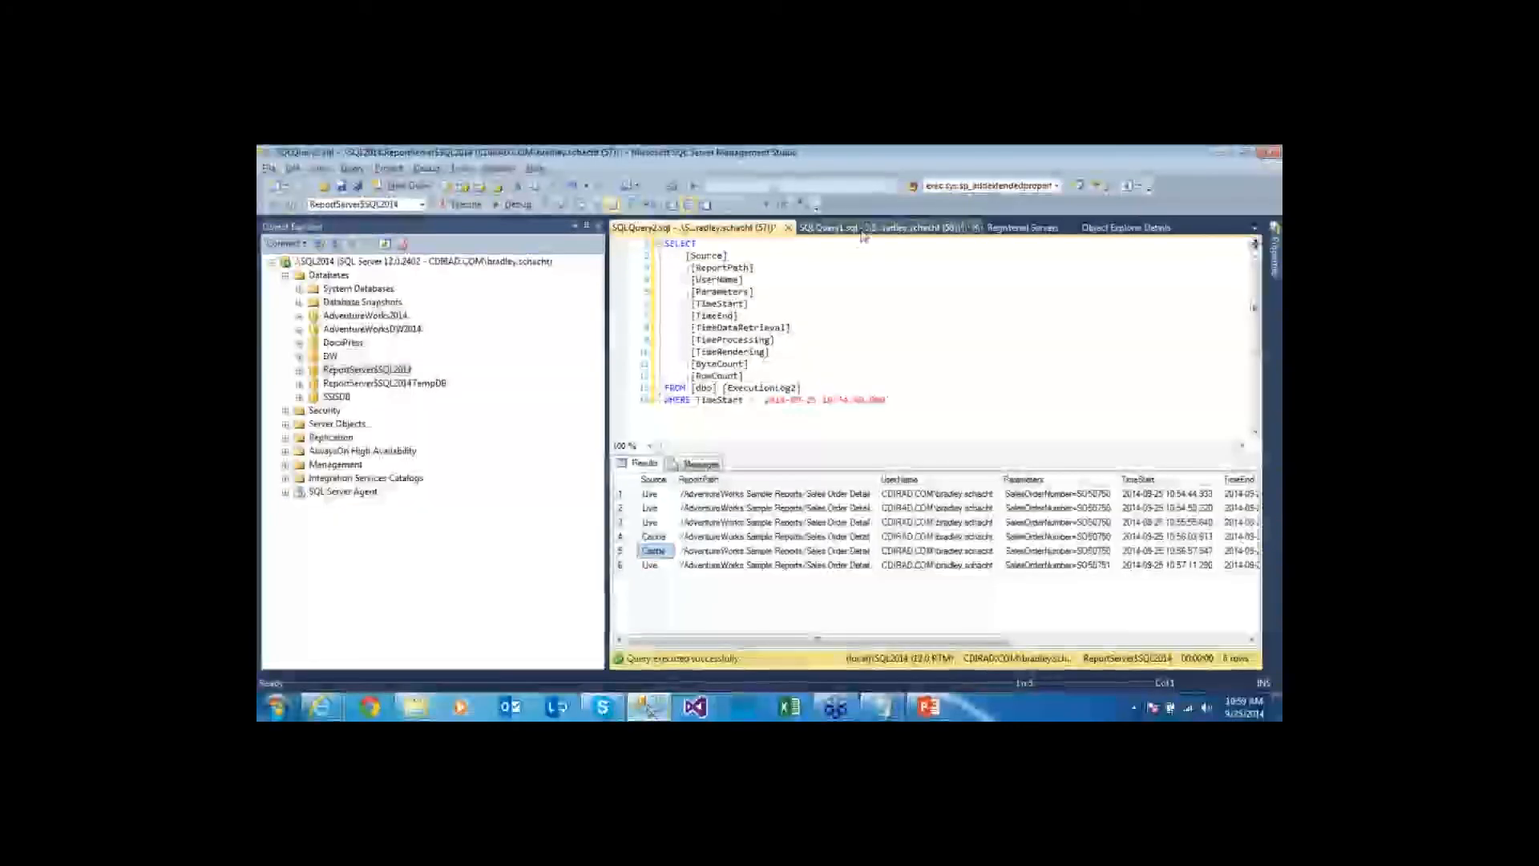
Copy order SO65157 from the query results and run Sales Order Detail for it
click(882, 228)
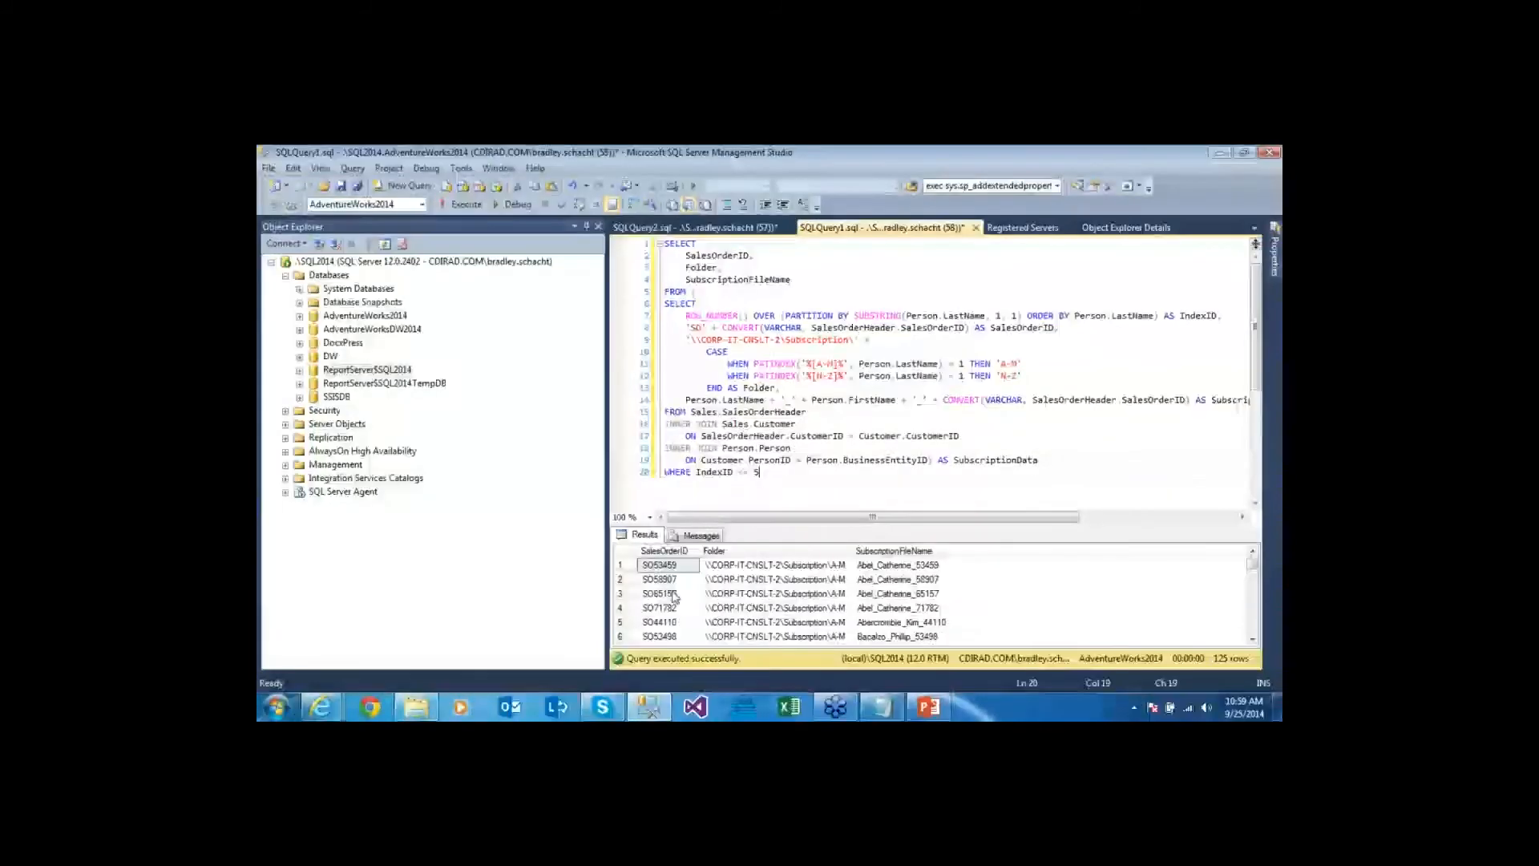
click(665, 593)
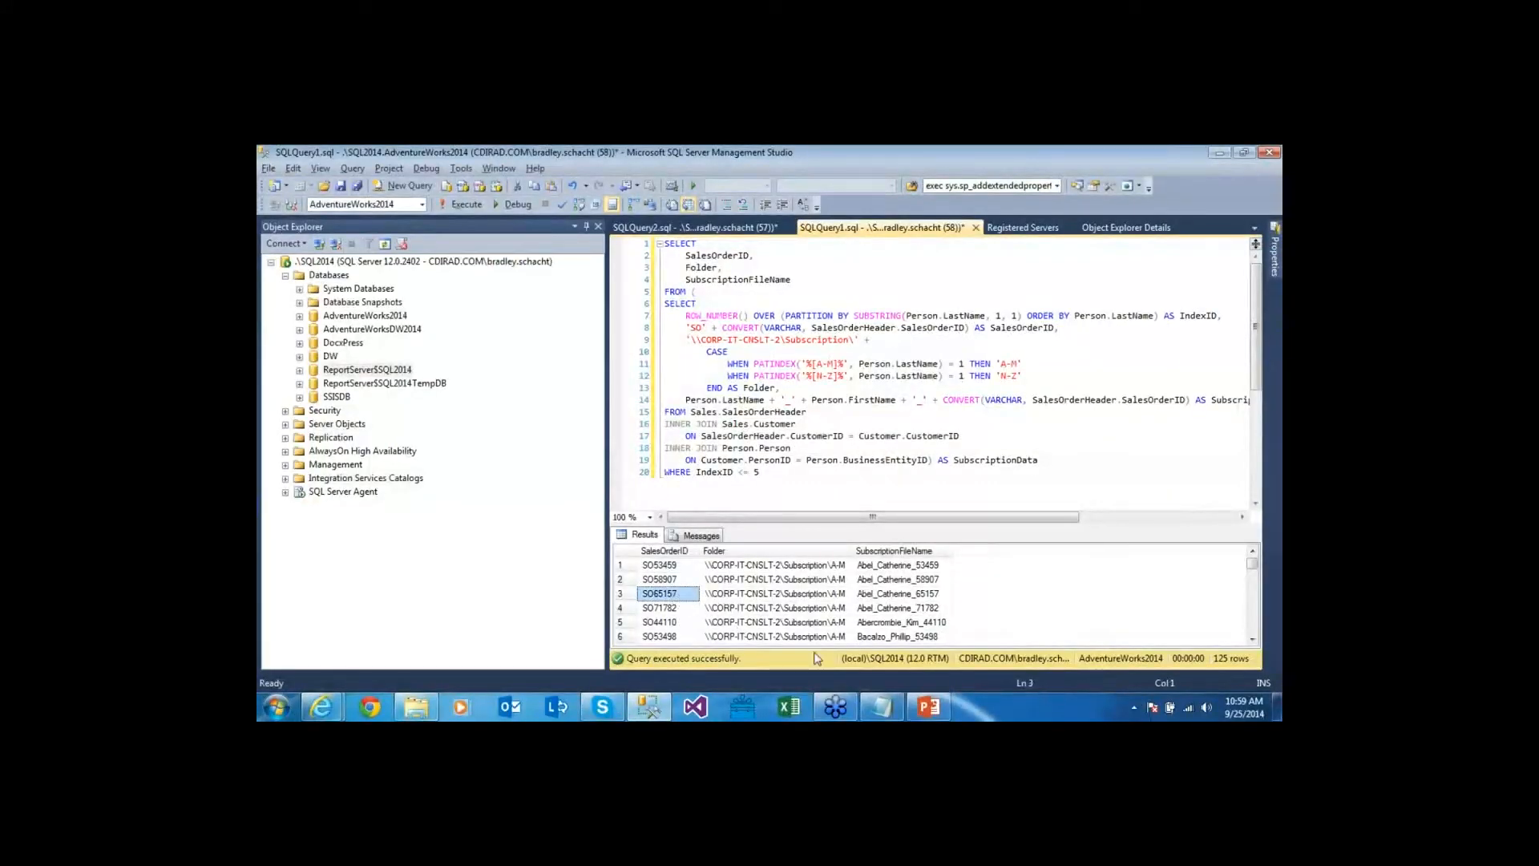
key(alt+Tab)
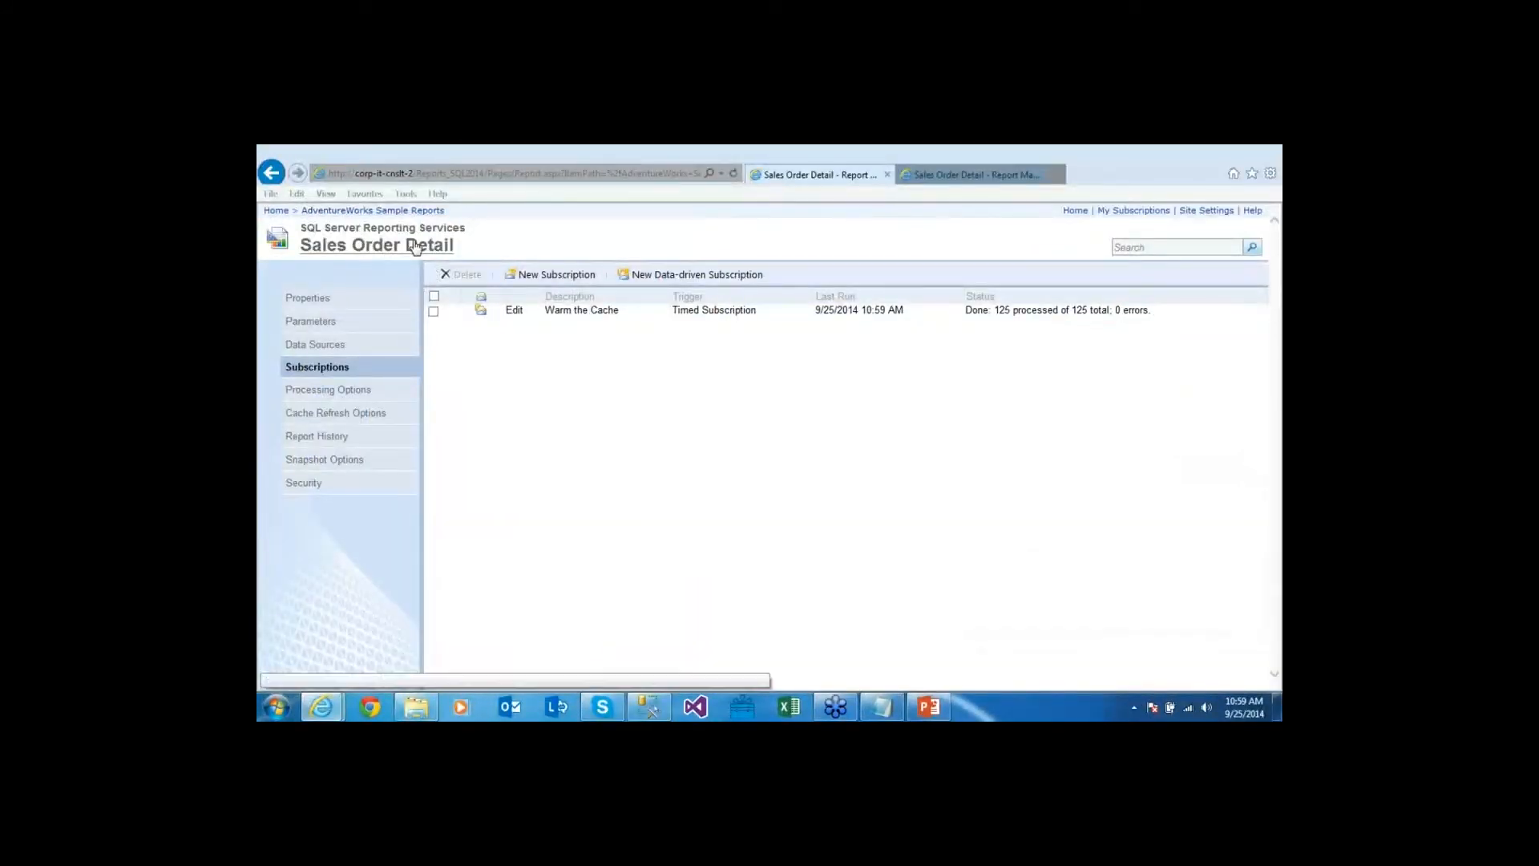
key(alt+Left)
double_click(470, 236)
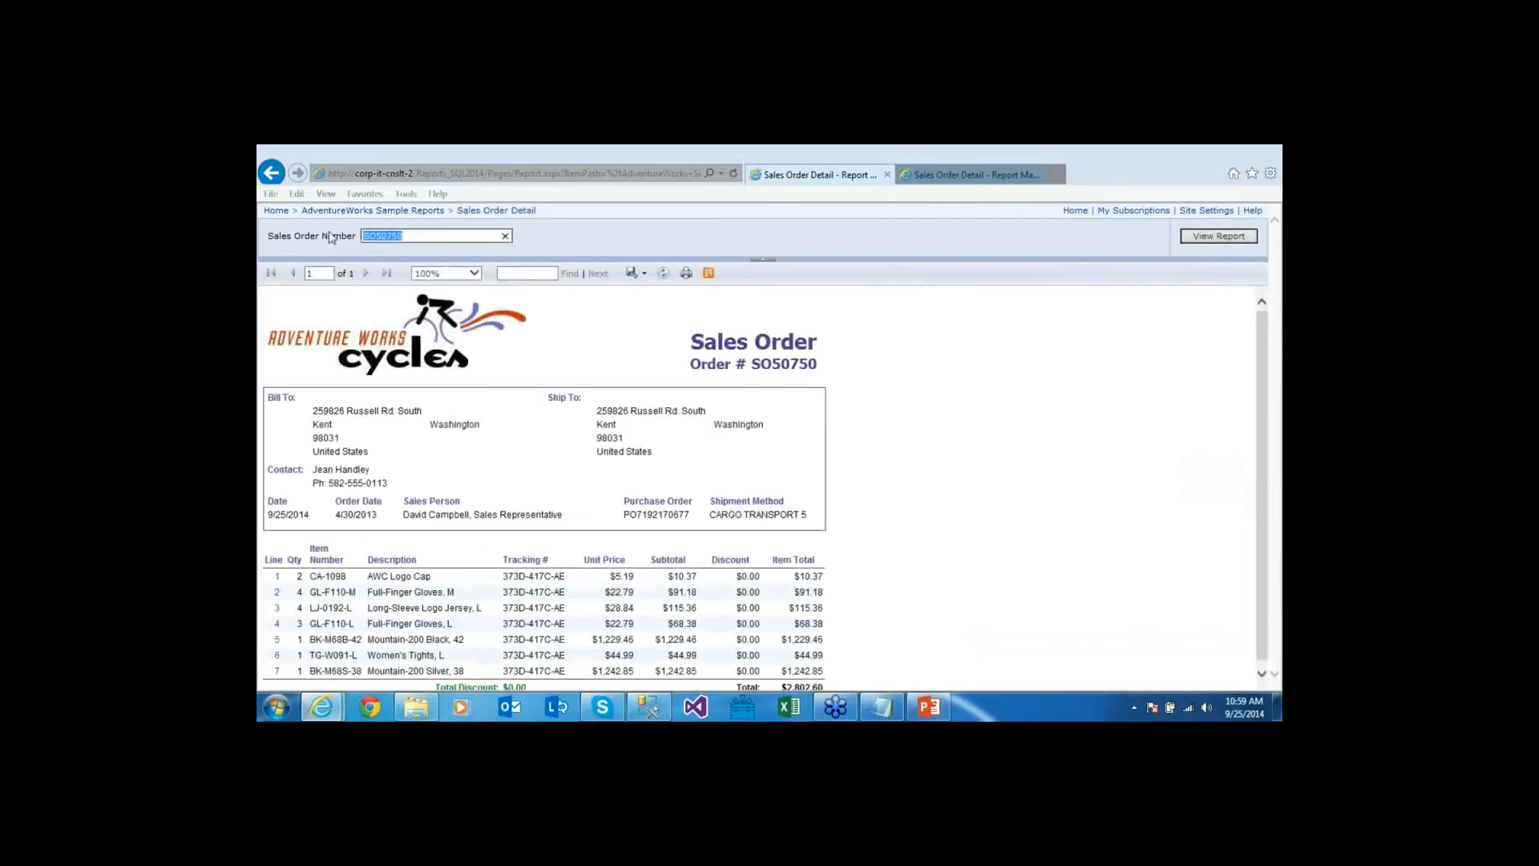
key(ctrl+v)
click(1231, 239)
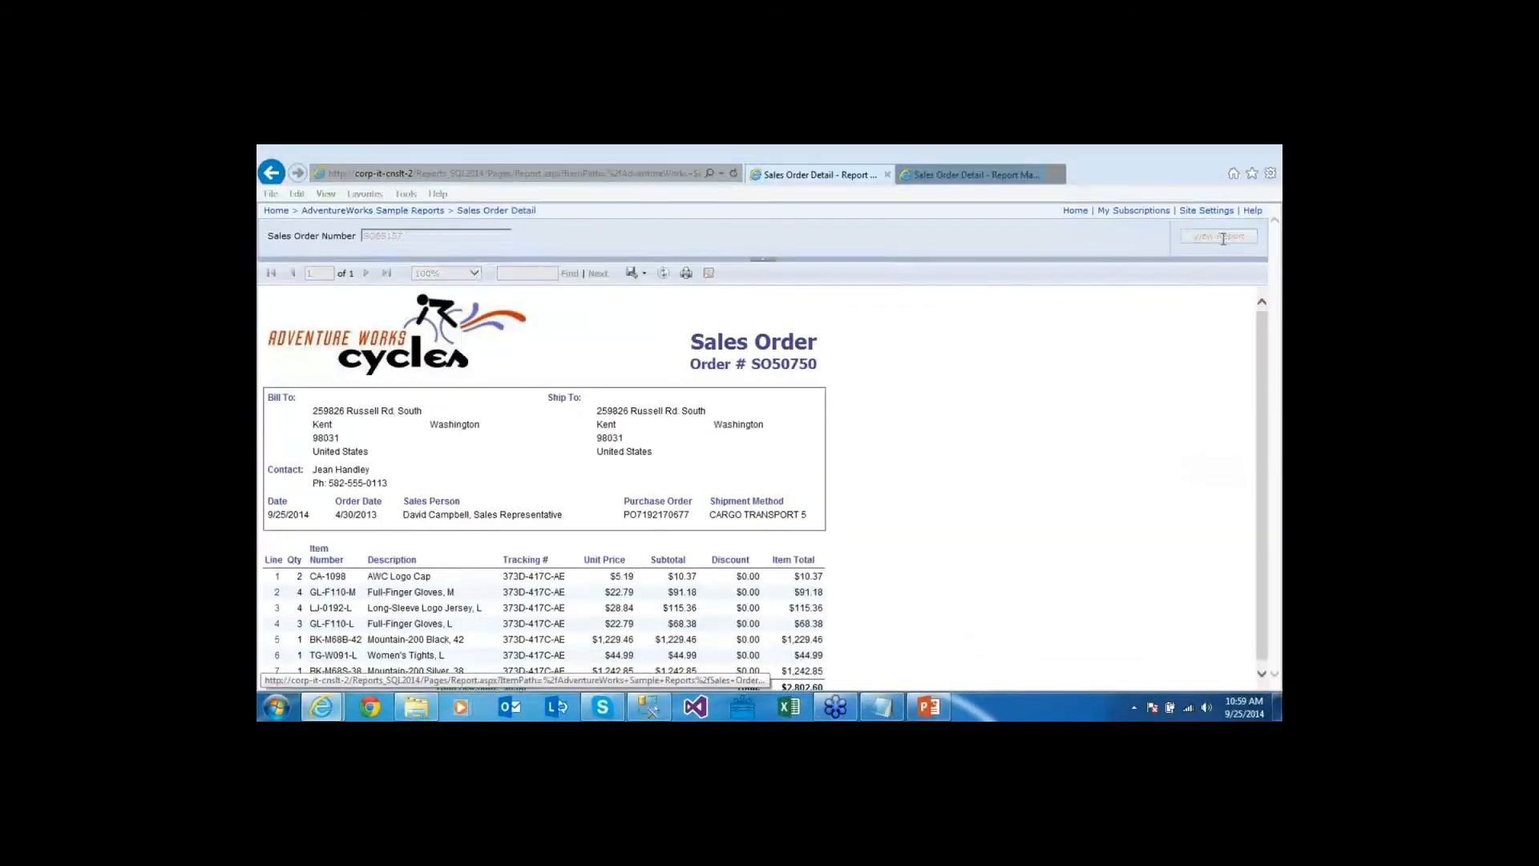
Rerun the ExecutionLog2 query and confirm the newest row's Source is Cache
key(alt+Tab)
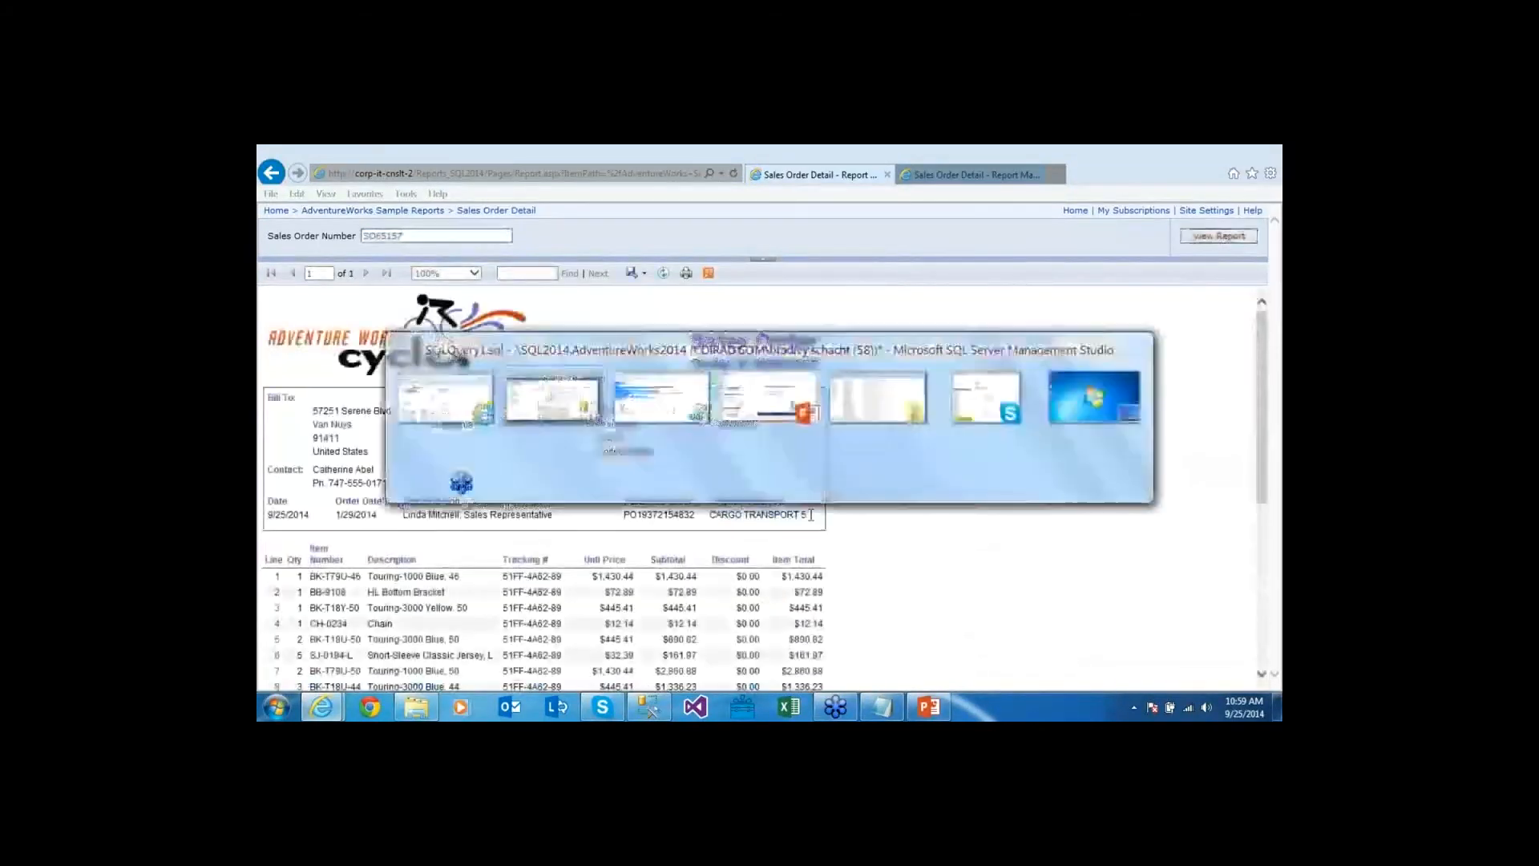
key(ctrl+Tab)
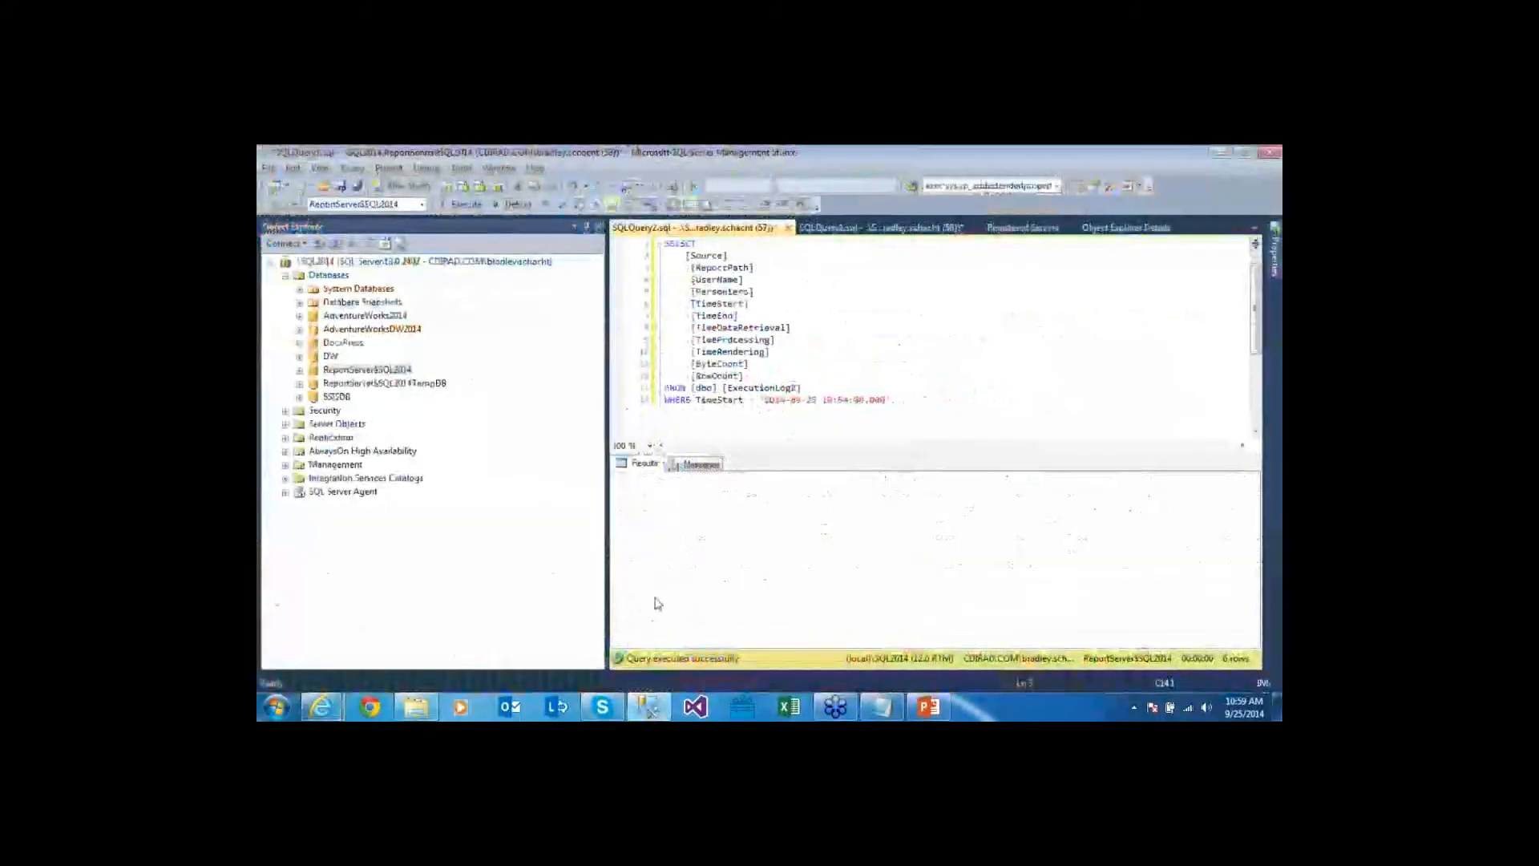
key(F5)
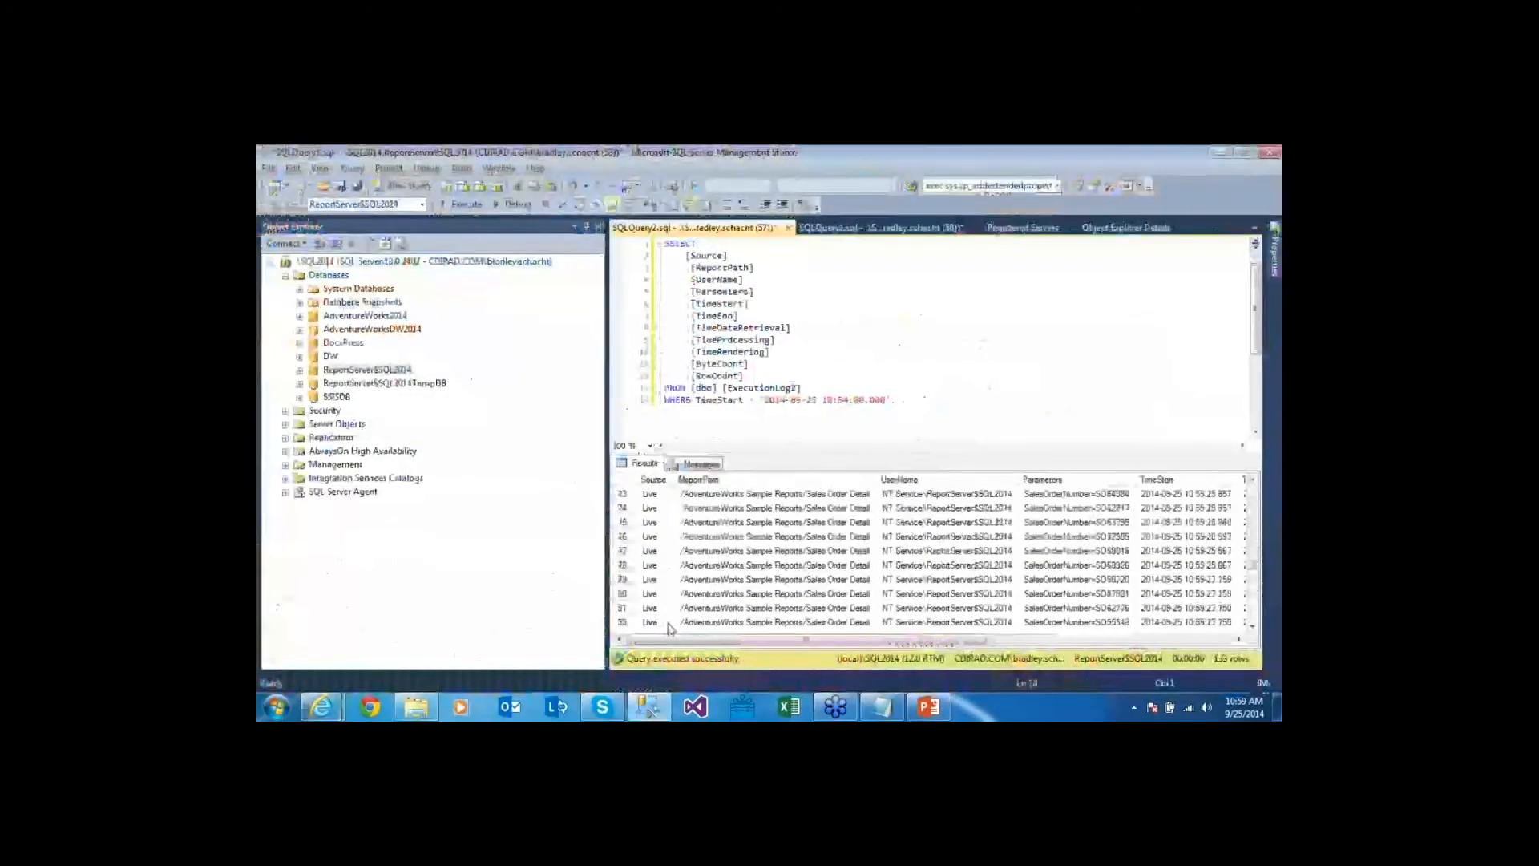
scroll(930, 561, down, 10)
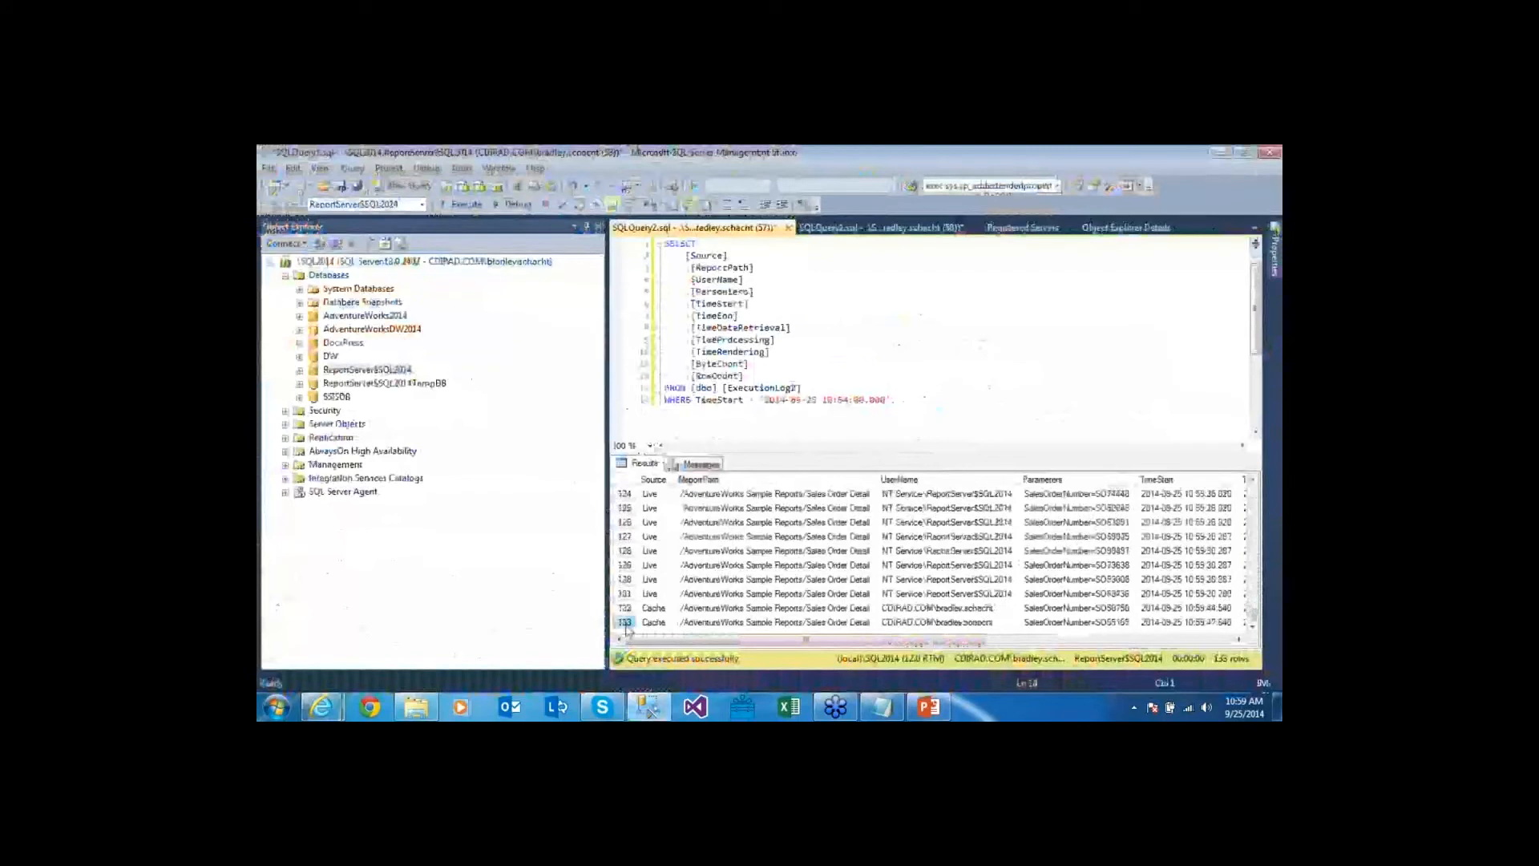
click(624, 622)
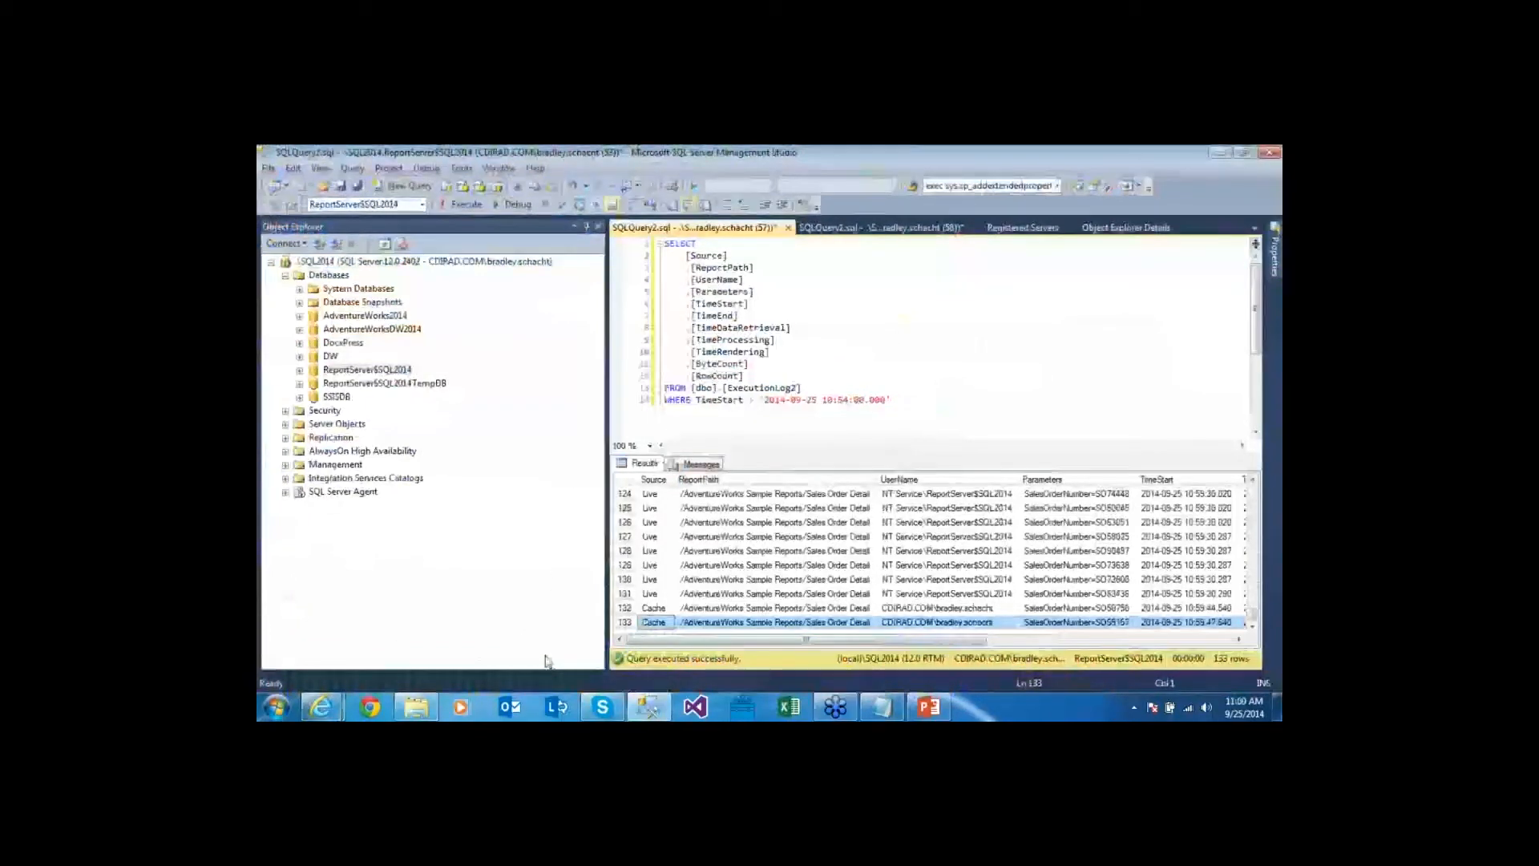
key(alt+Tab)
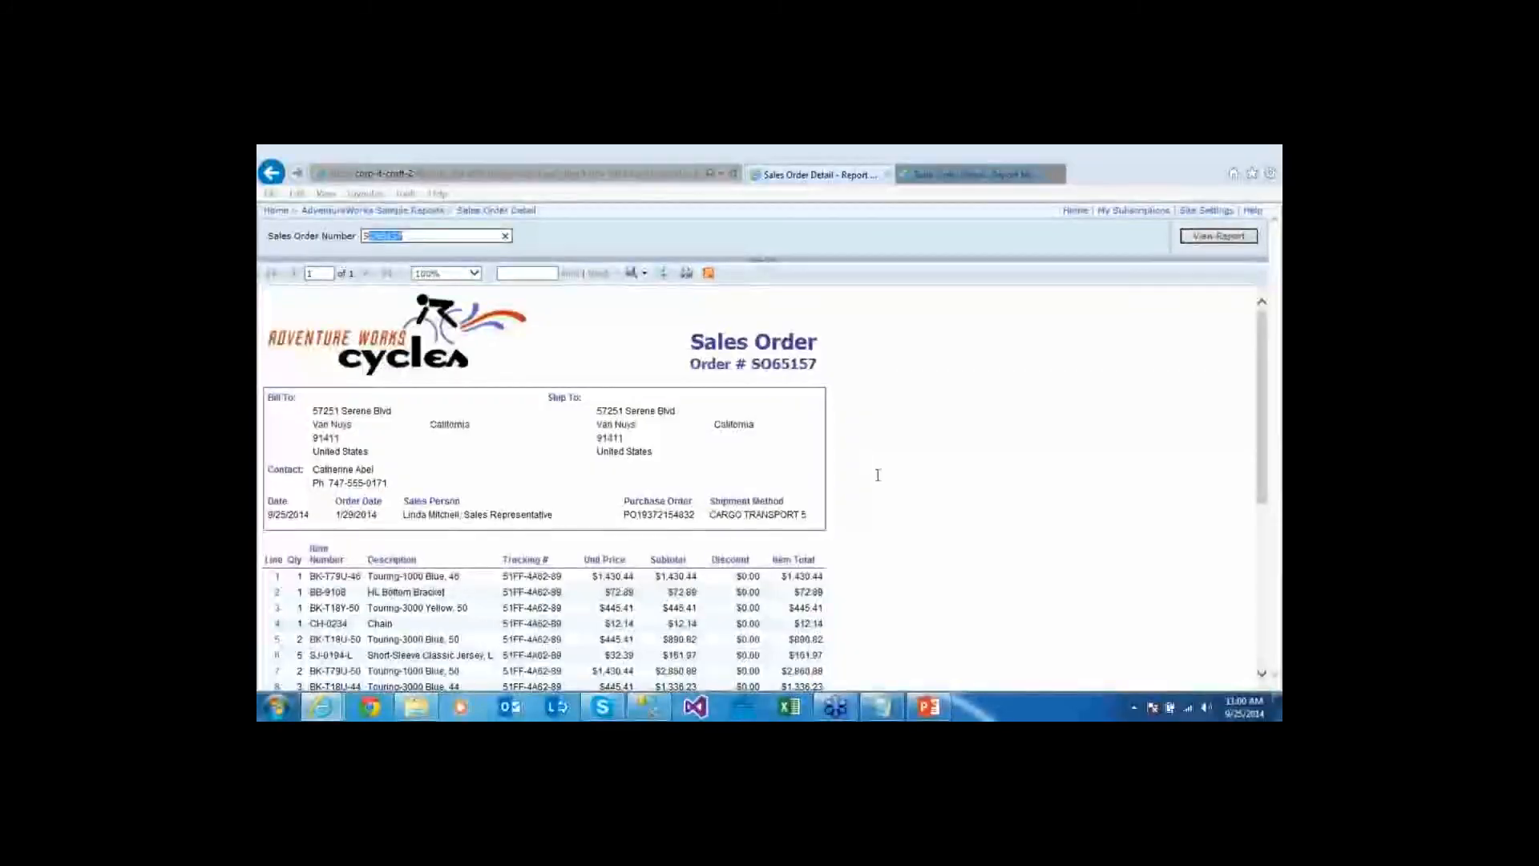
Start the PowerPoint slide show and advance to the Data Alerts slide
click(946, 707)
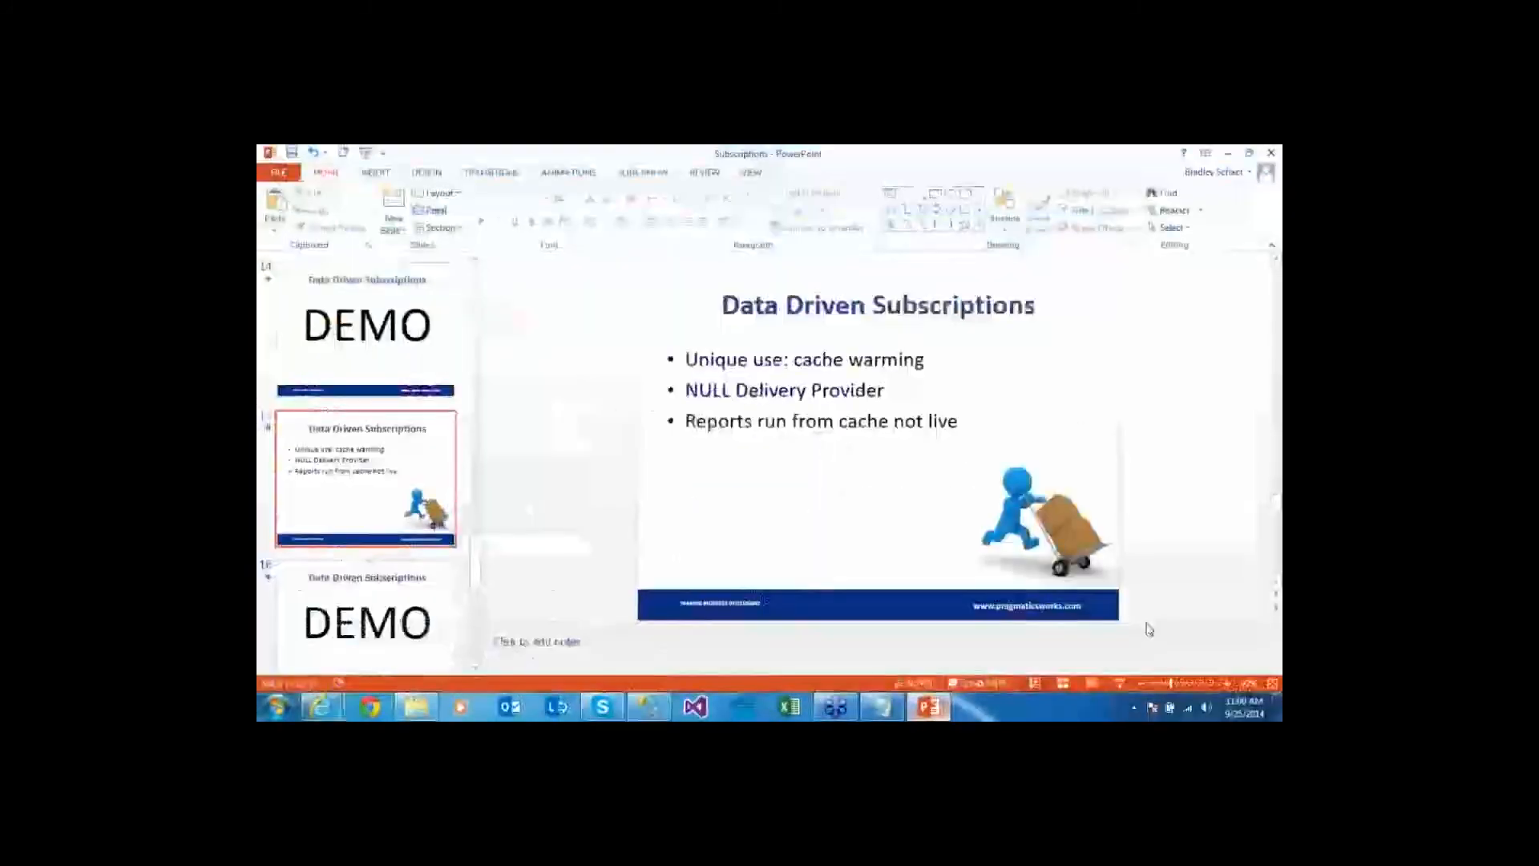
key(shift+F5)
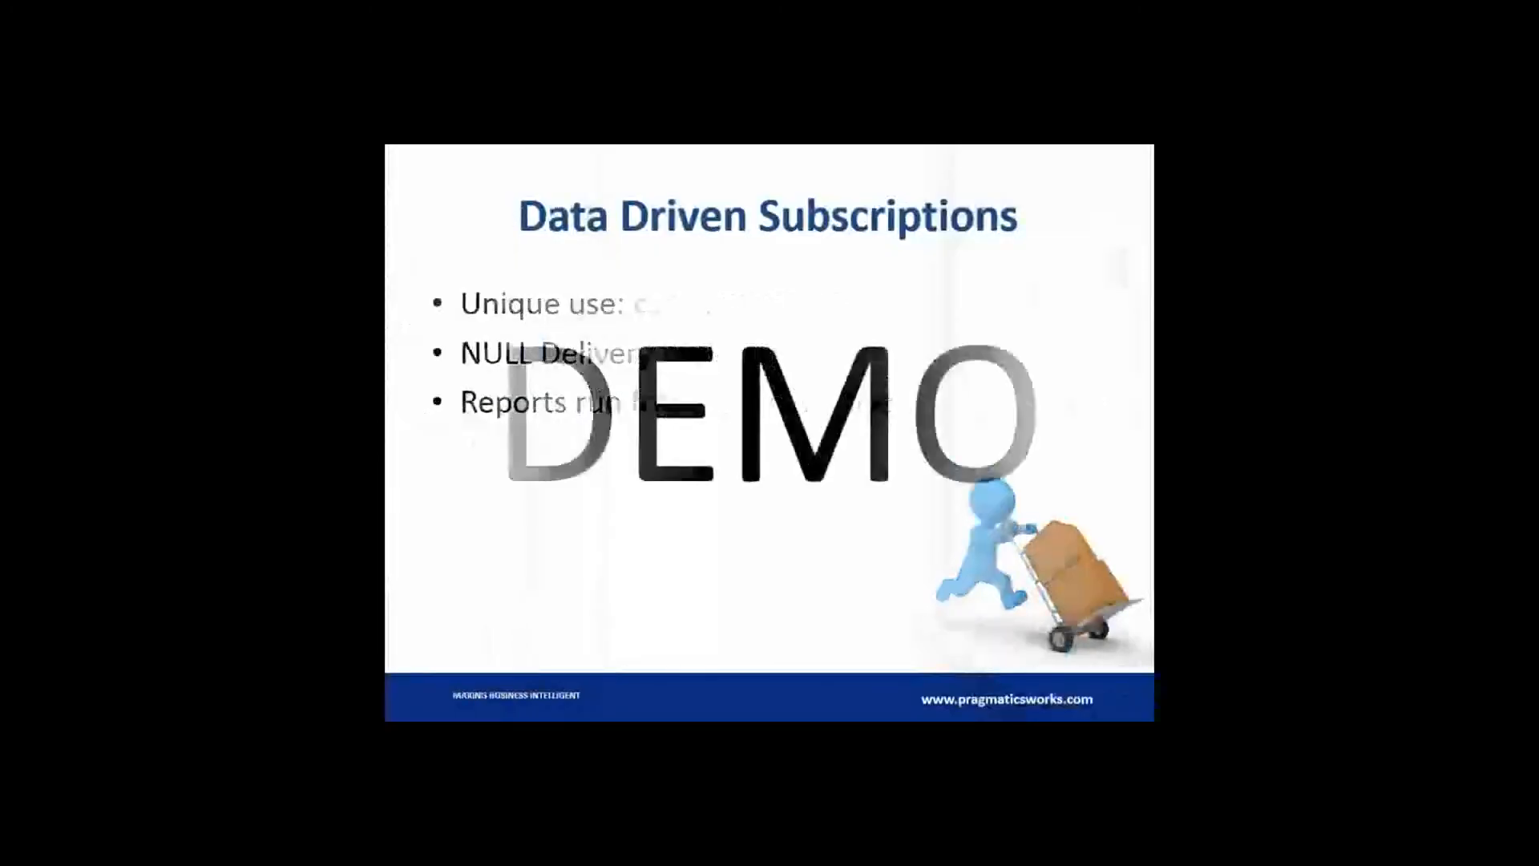
key(Right)
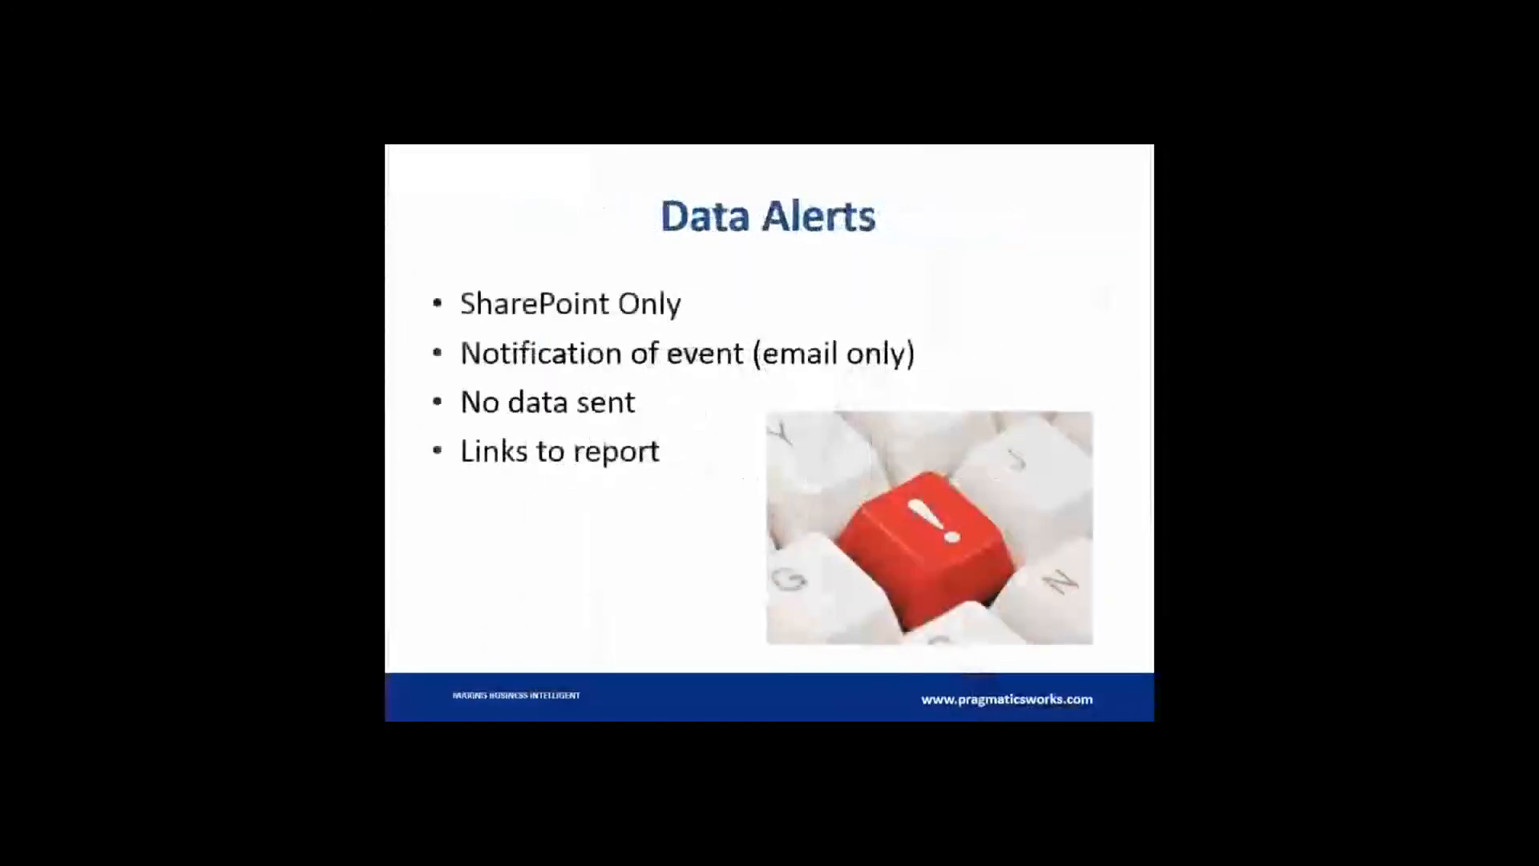